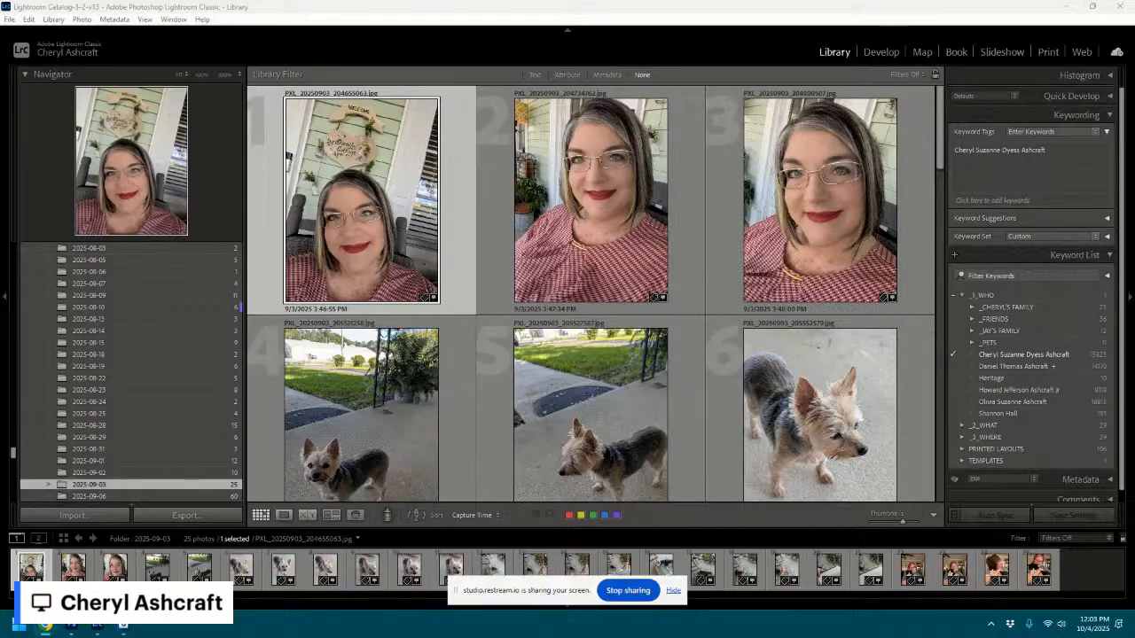
- Open the first porch portrait from the 2025-09-03 folder in the Develop module
left_click(674, 591)
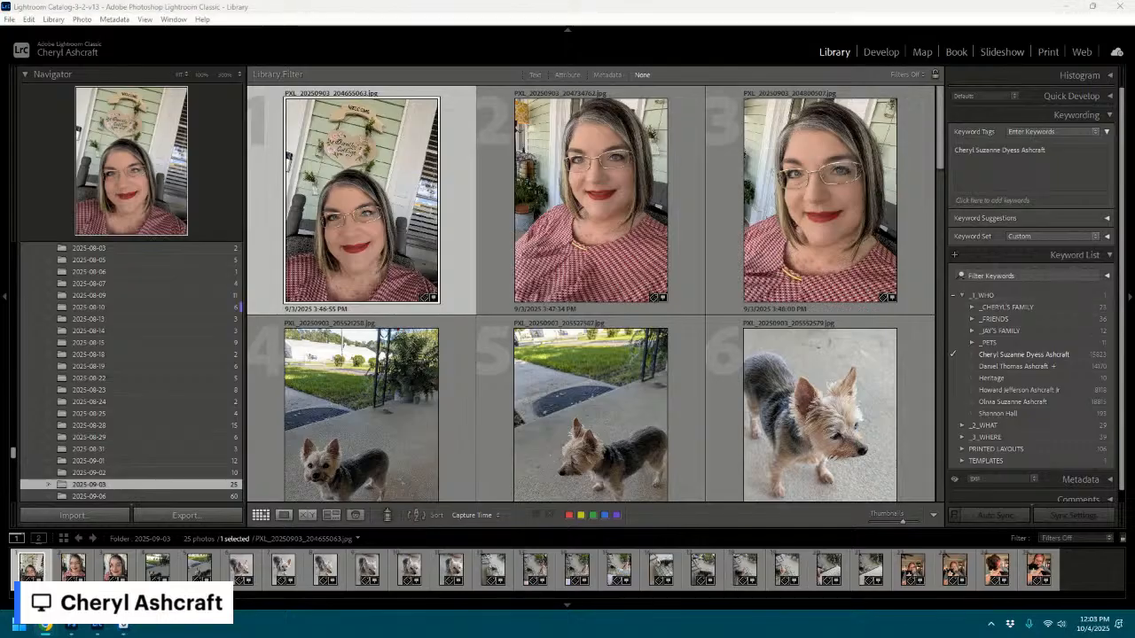
left_click(880, 53)
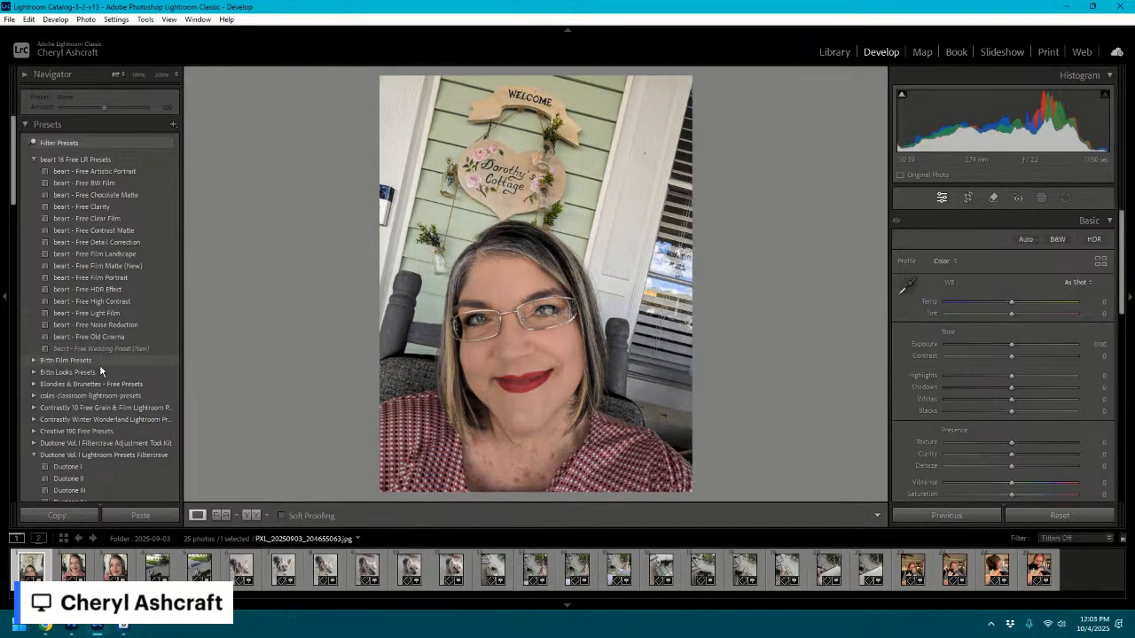
scroll(86, 472, "down", 5)
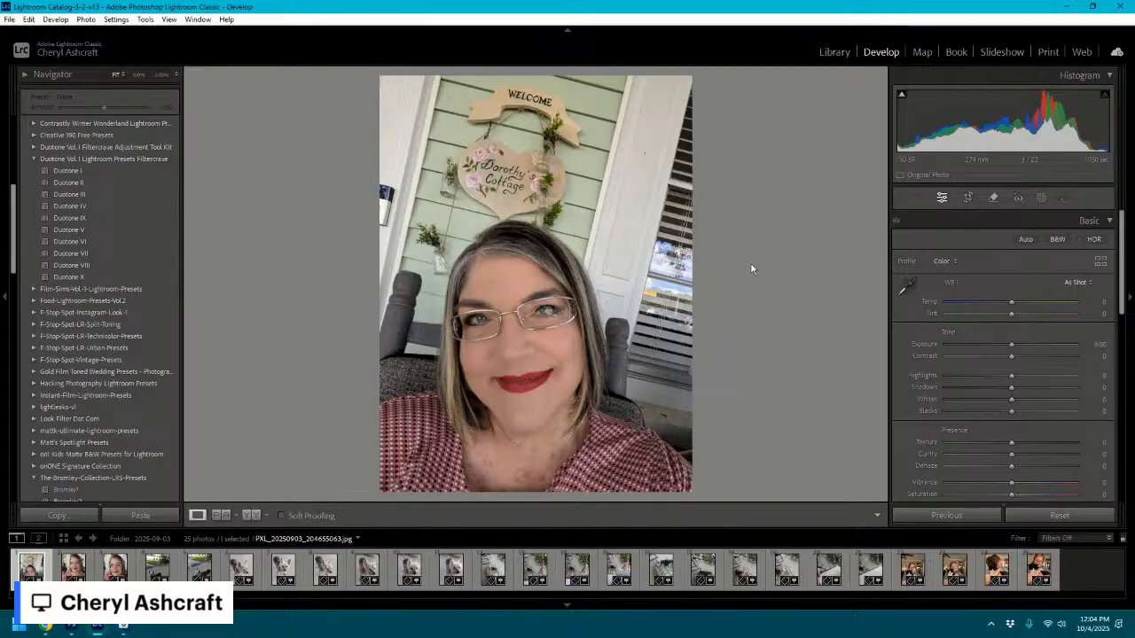
- Set the portrait's white balance to Auto, exposure to +0.66 and blacks to -34
left_click(1077, 282)
left_click(1054, 309)
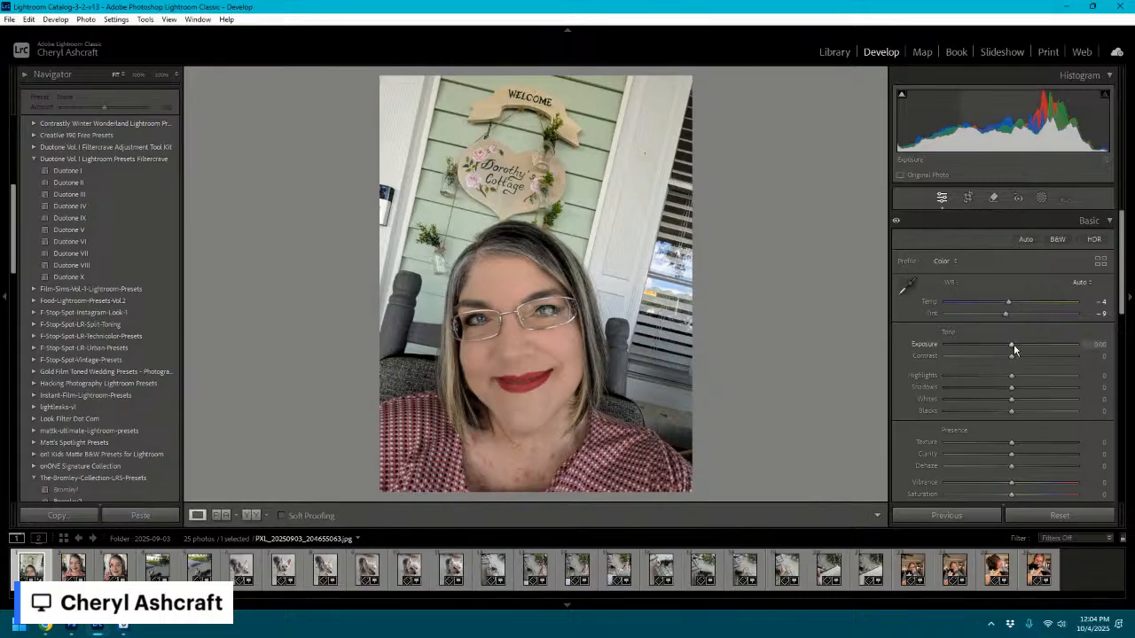
left_click_drag(1013, 346, 1020, 346)
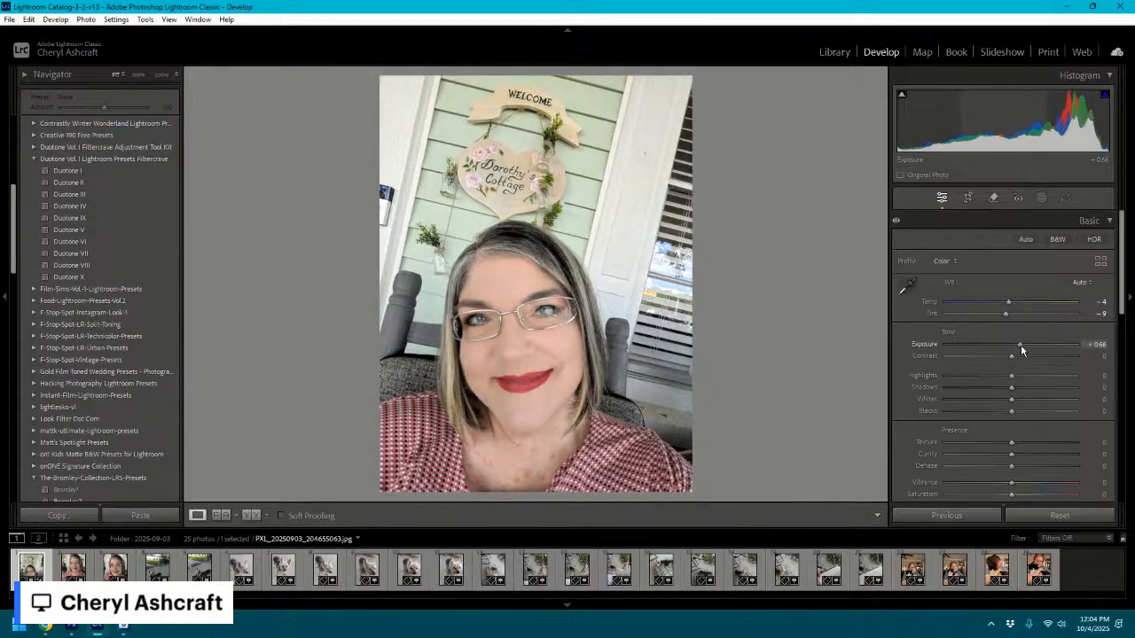
left_click_drag(1011, 412, 988, 409)
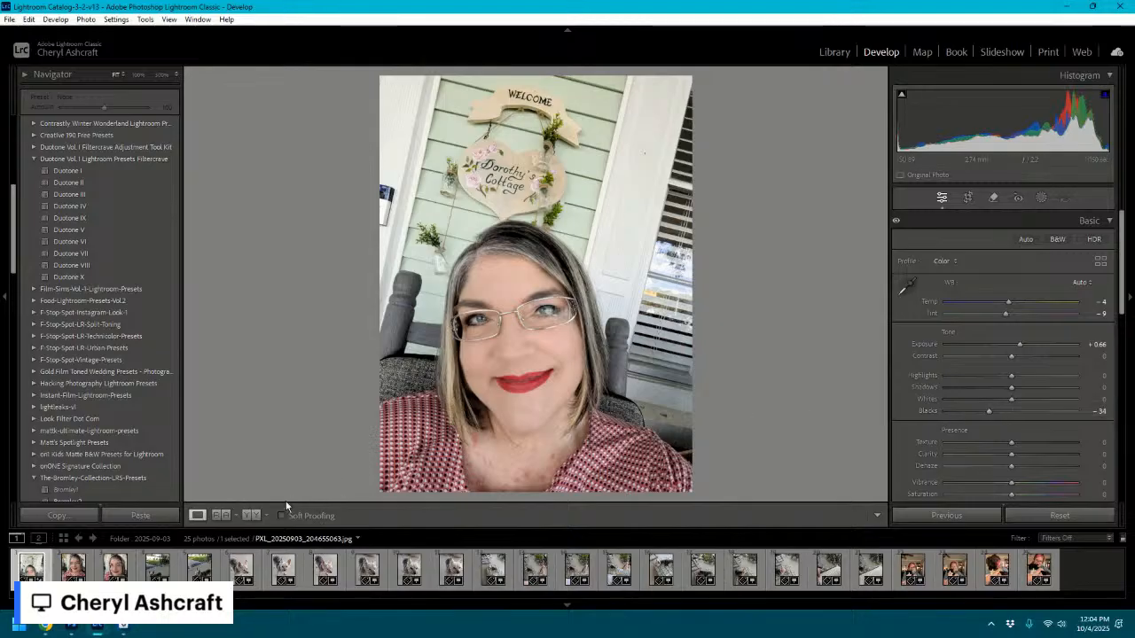
- Synchronize the first portrait's develop settings to the next two portraits, keeping the default set of synced adjustments
left_click(124, 567, "shift")
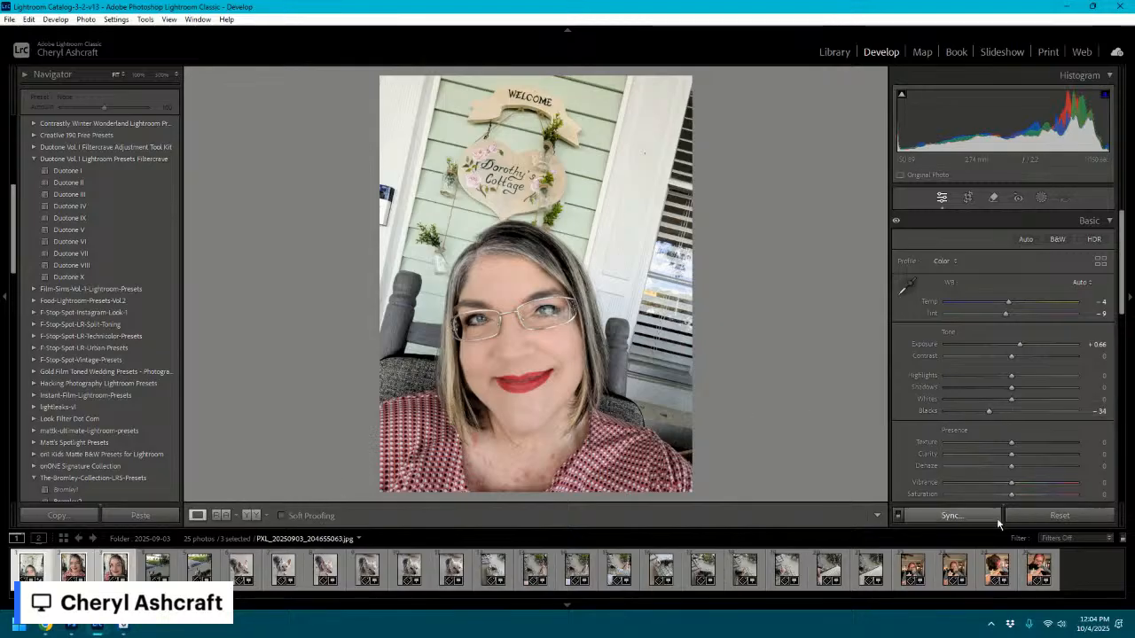
left_click(964, 524)
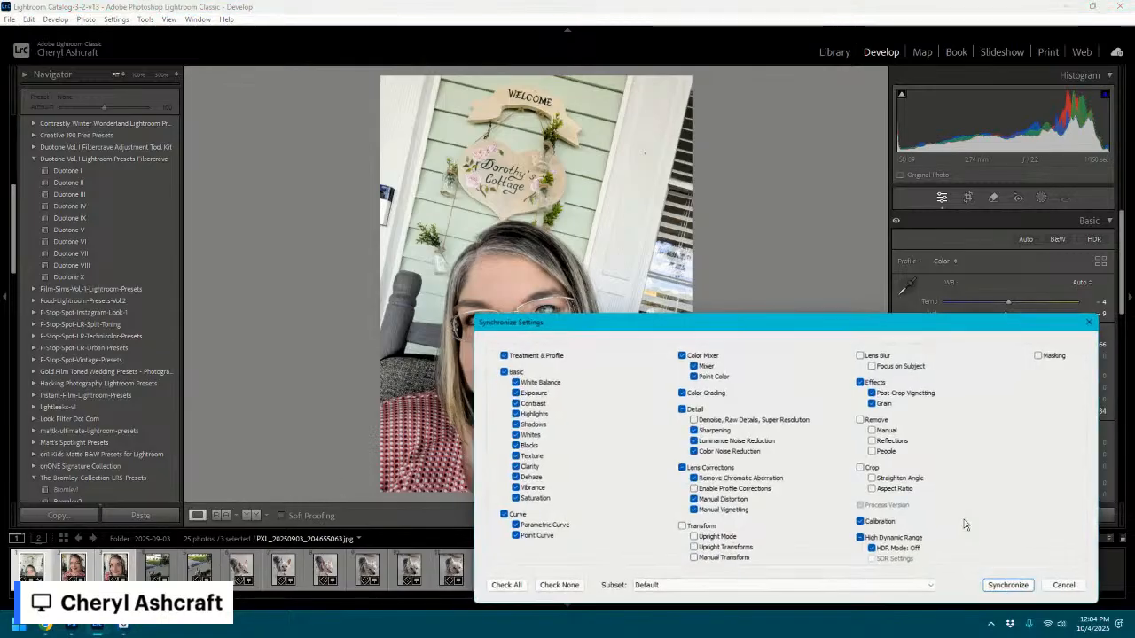
left_click(1007, 589)
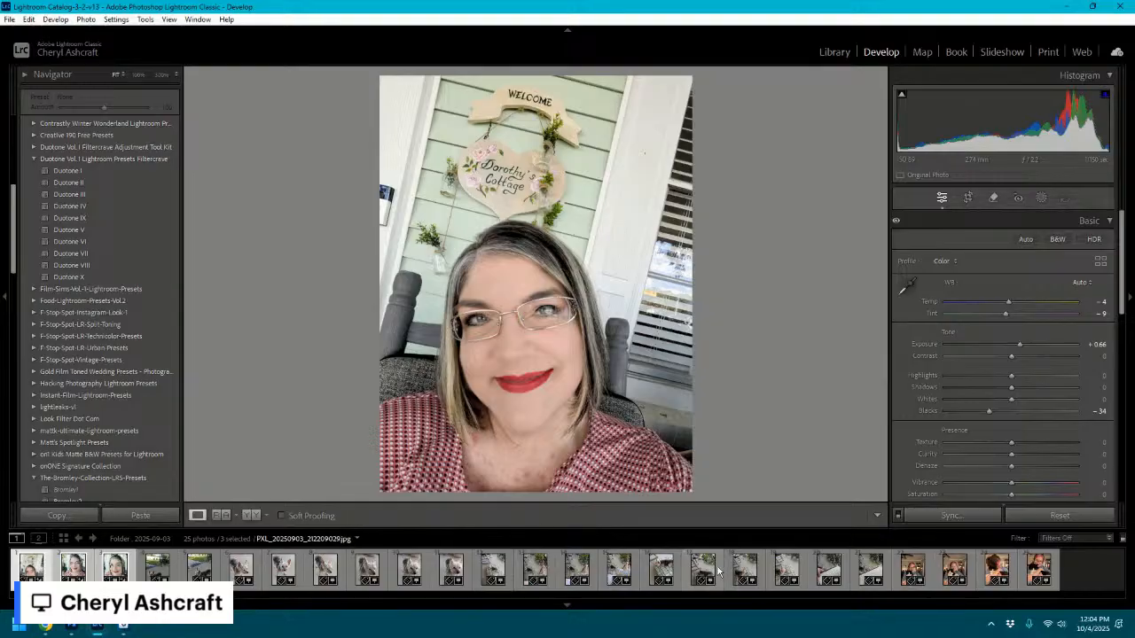
- Look through the porch photos of the dog and the book to compare candidates for the same edit
left_click(674, 566)
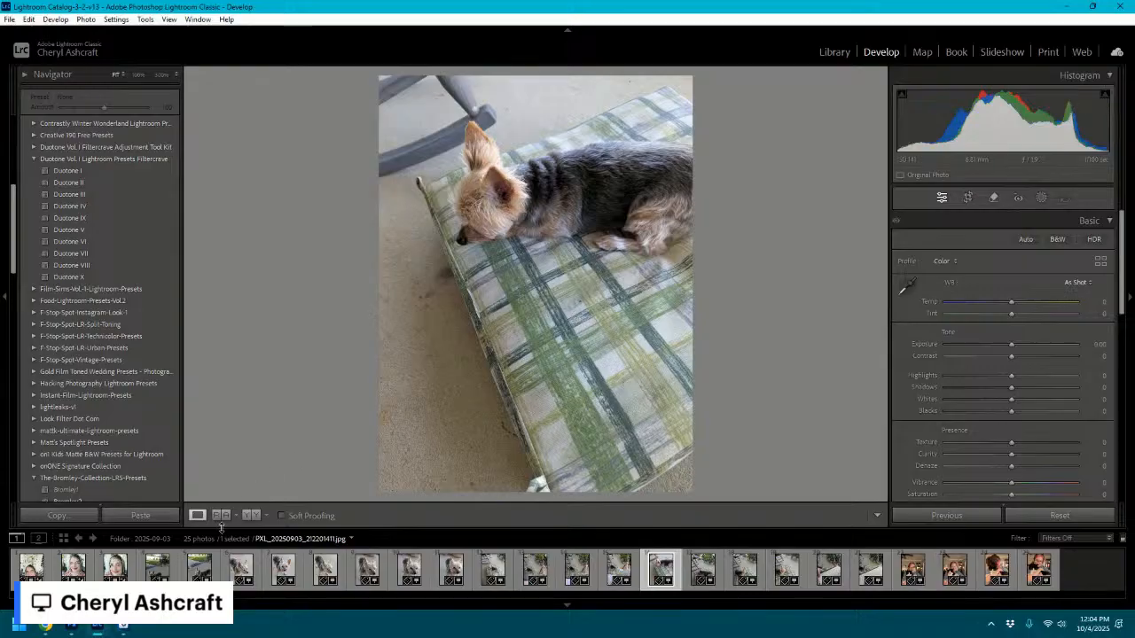
left_click(705, 570)
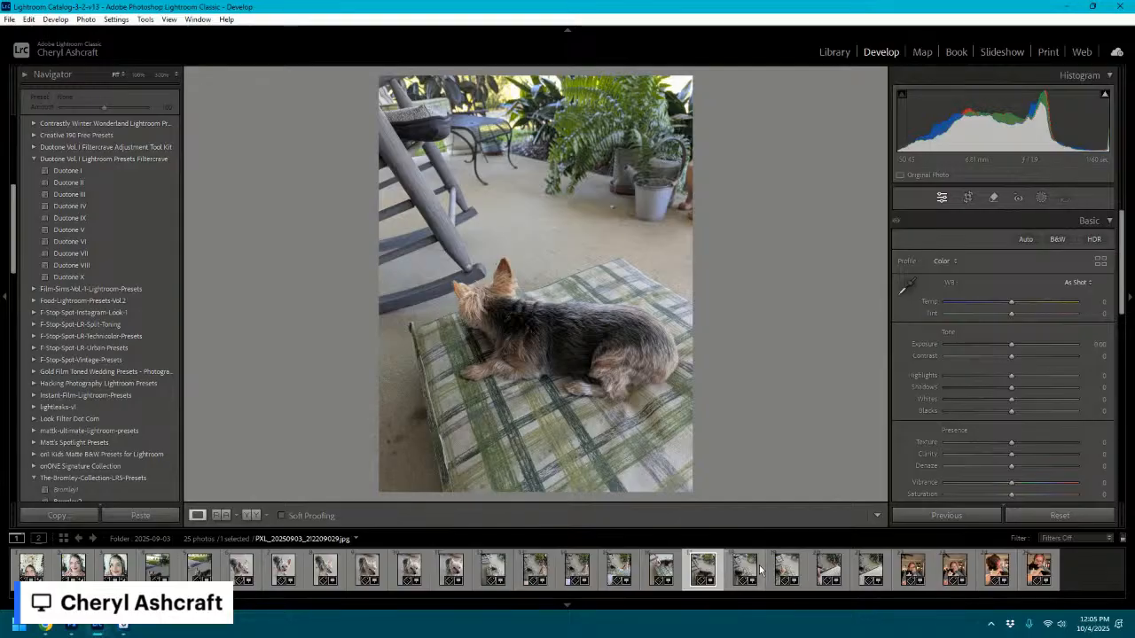
left_click(841, 571)
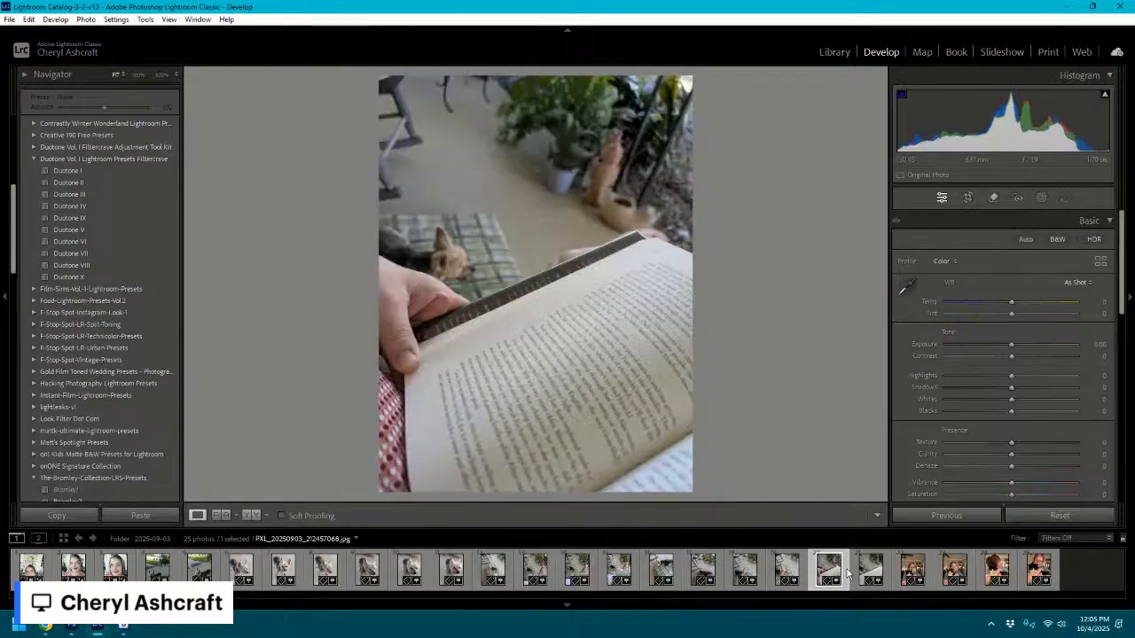
left_click(886, 575)
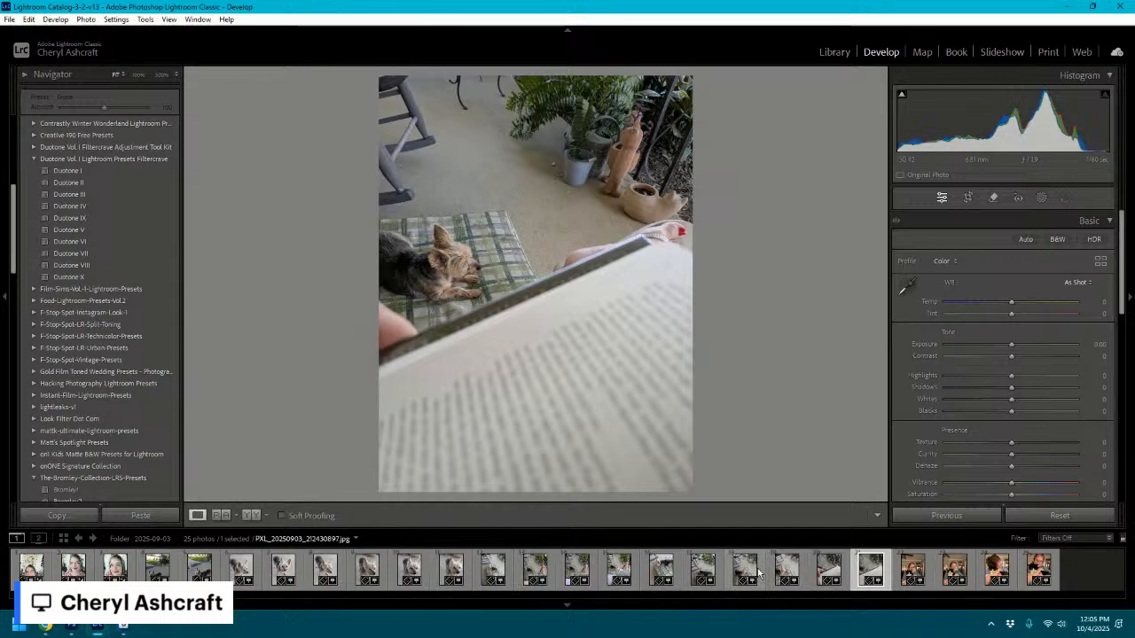
left_click(786, 572)
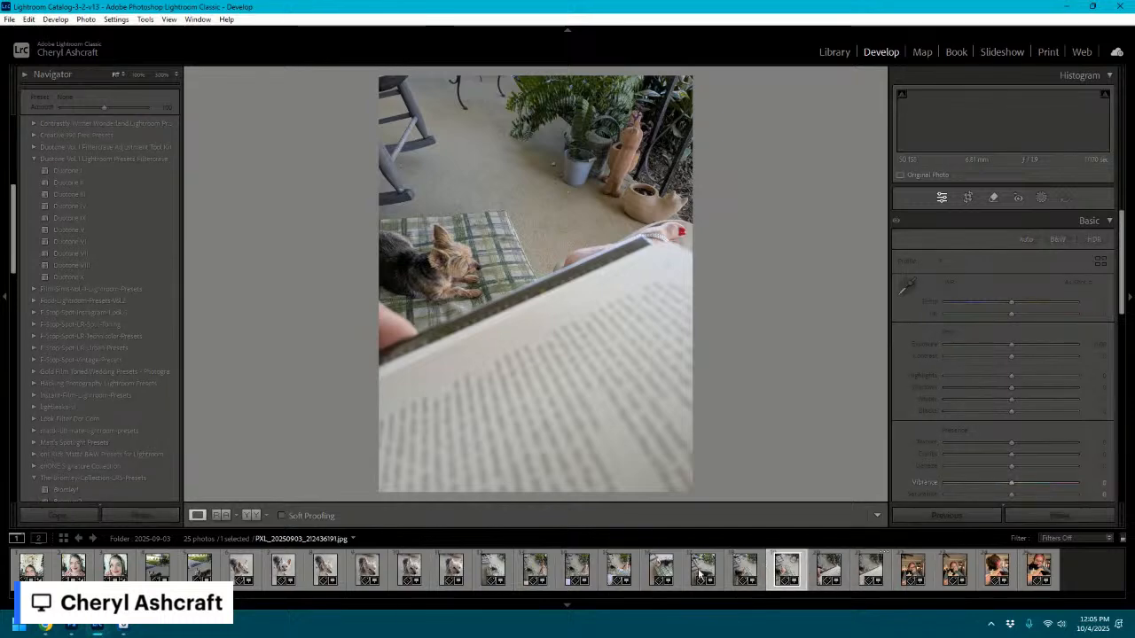
left_click(663, 572)
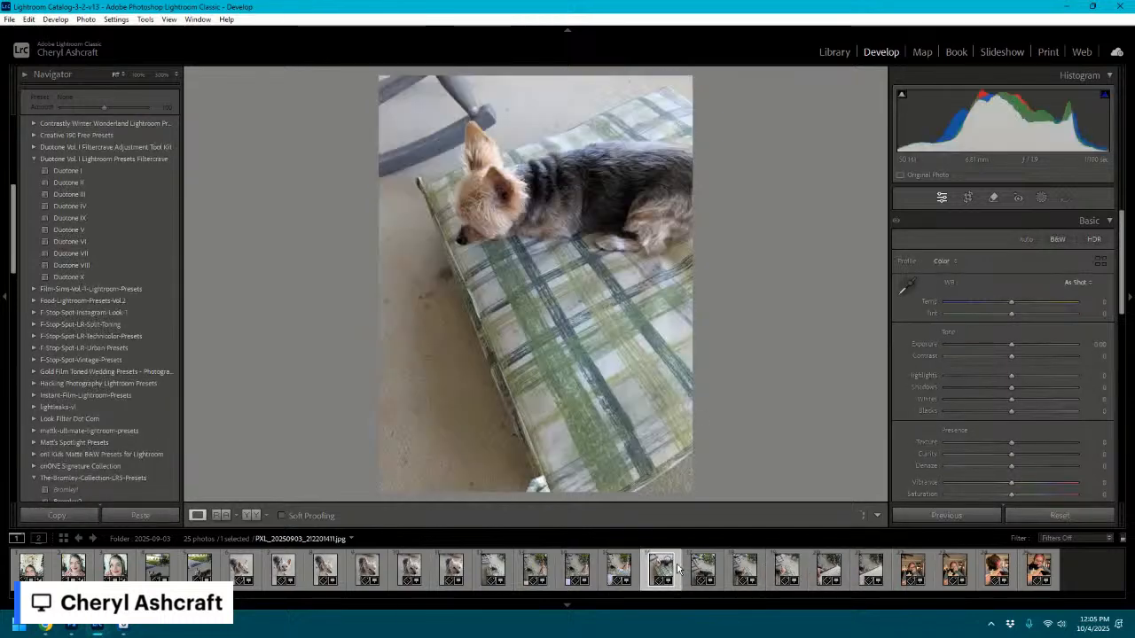
left_click(702, 571)
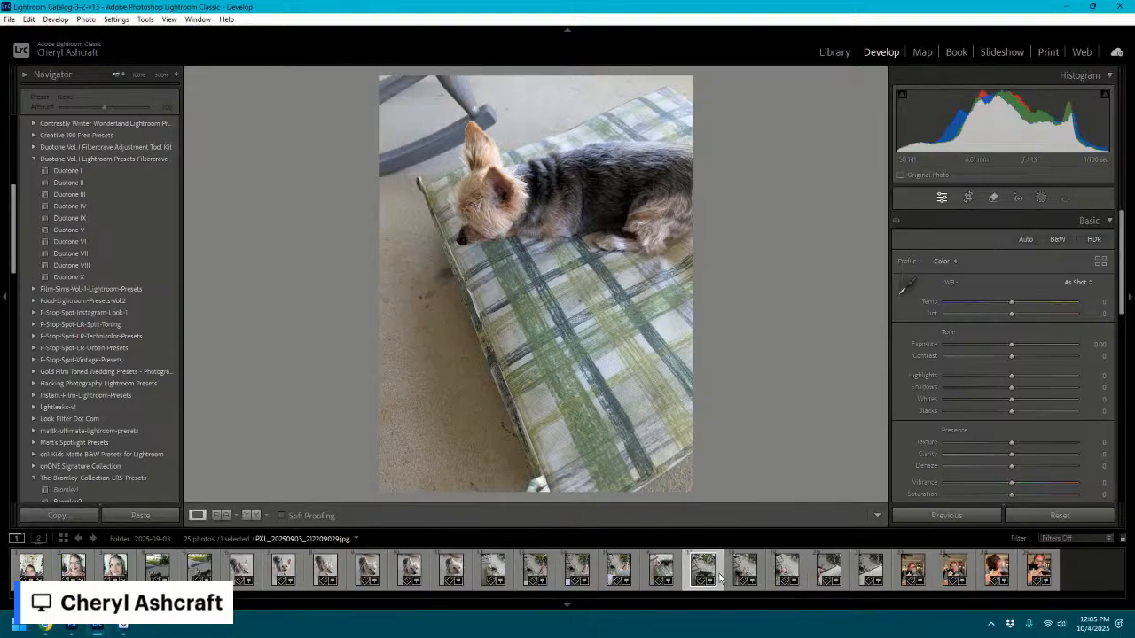
left_click(631, 576)
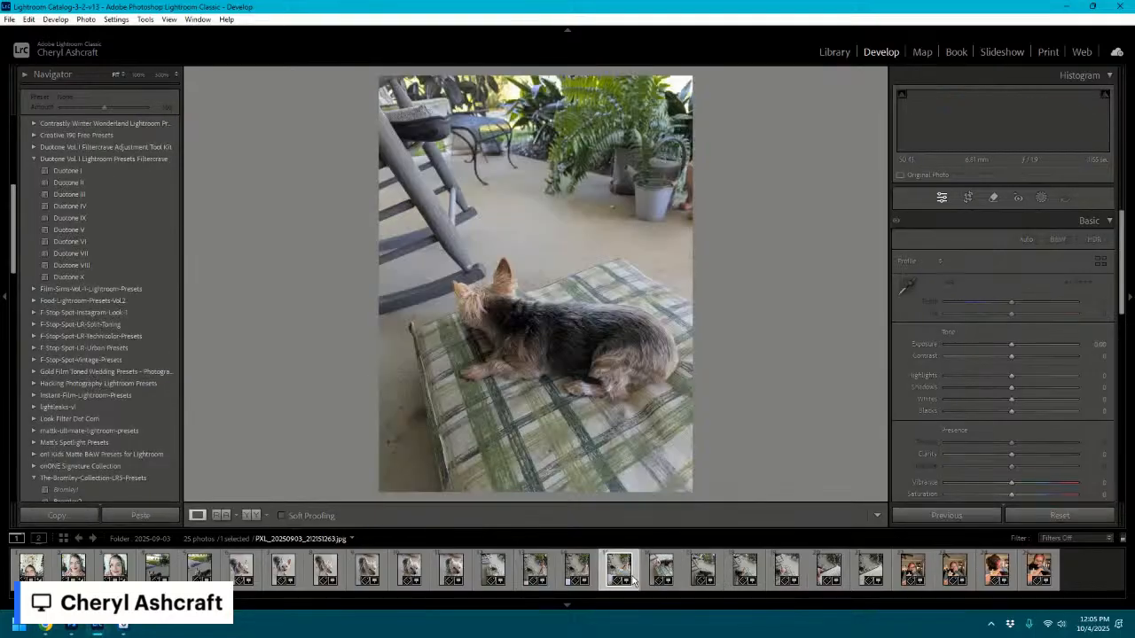
left_click(587, 569)
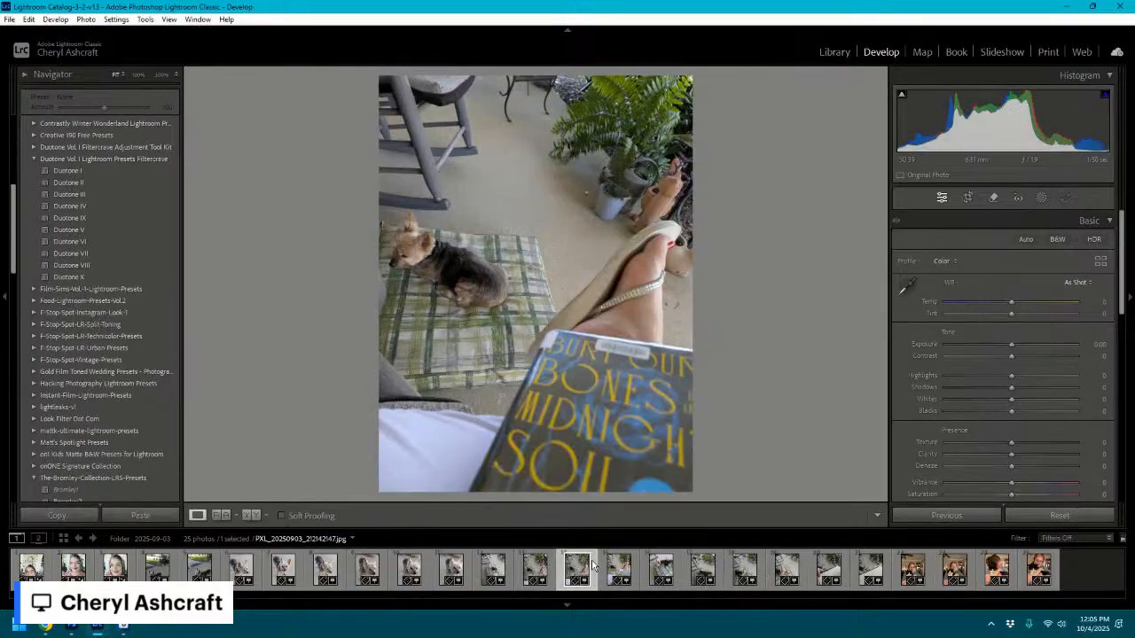
left_click(880, 571)
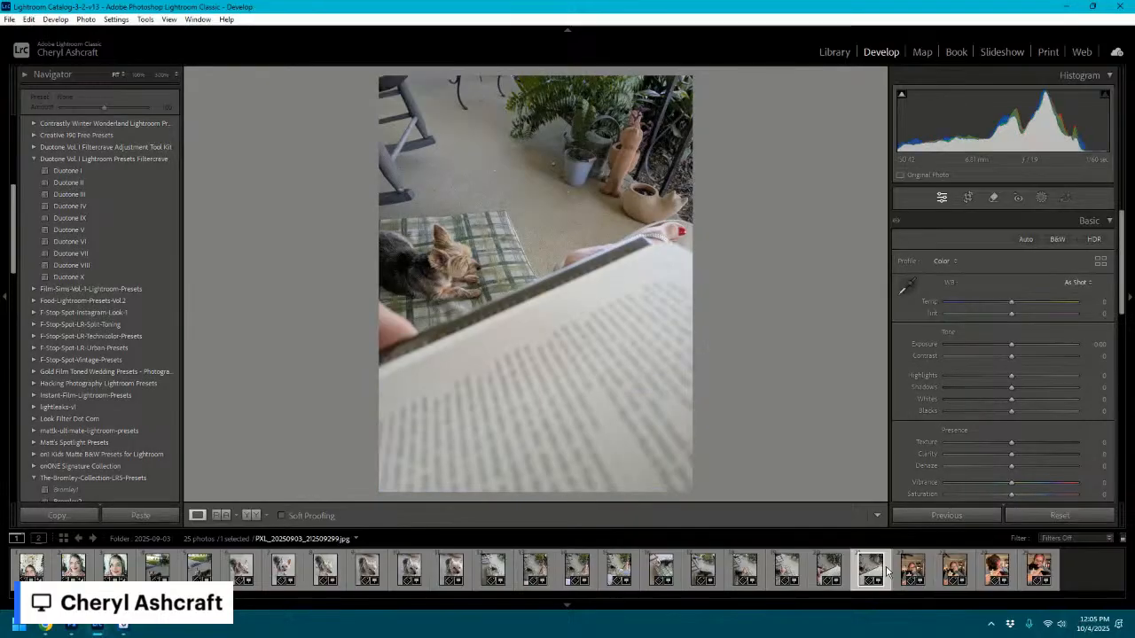
left_click(832, 571)
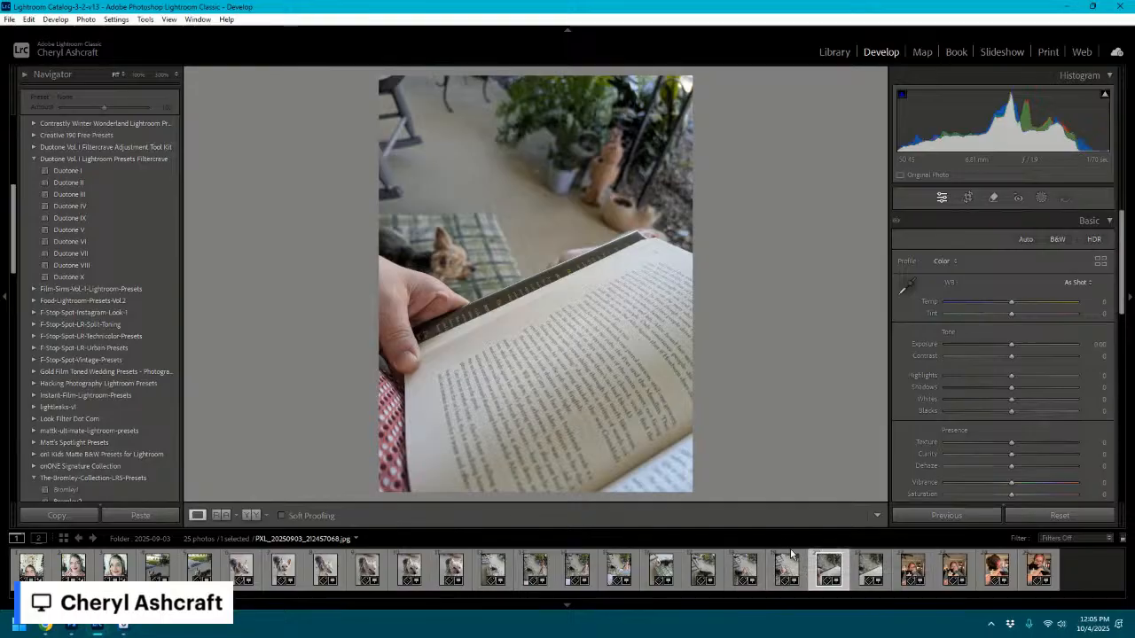
left_click(798, 565)
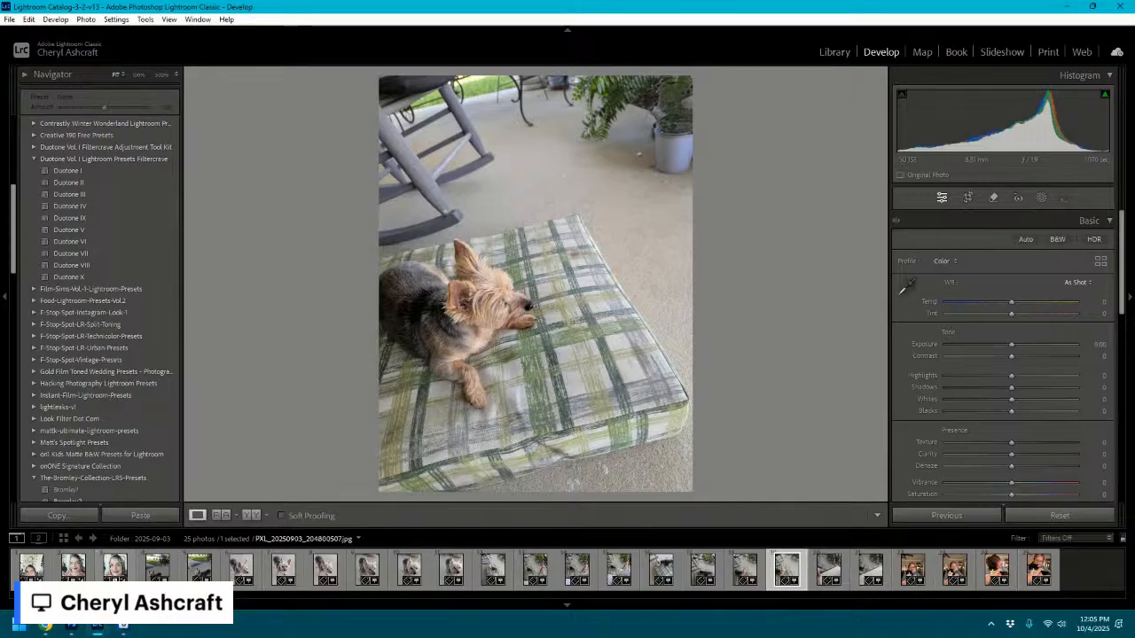
- Synchronize the third portrait's develop settings to the sharp open-book photo, PXL_20250903_212457068.jpg, keeping the default set of synced adjustments
left_click(115, 569)
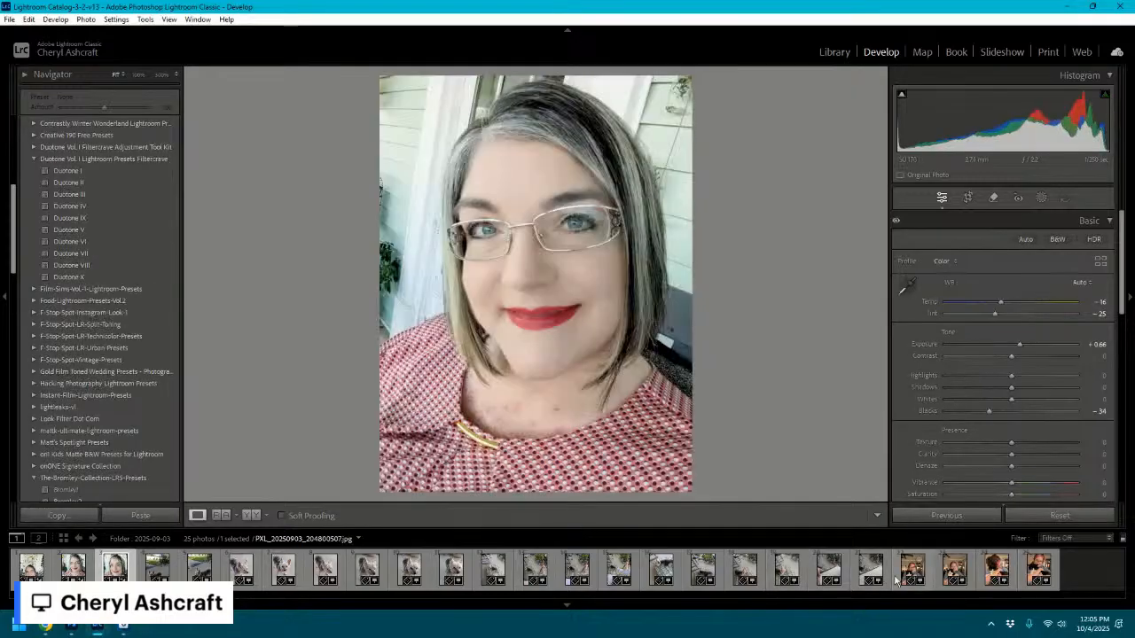
left_click(829, 568, "ctrl")
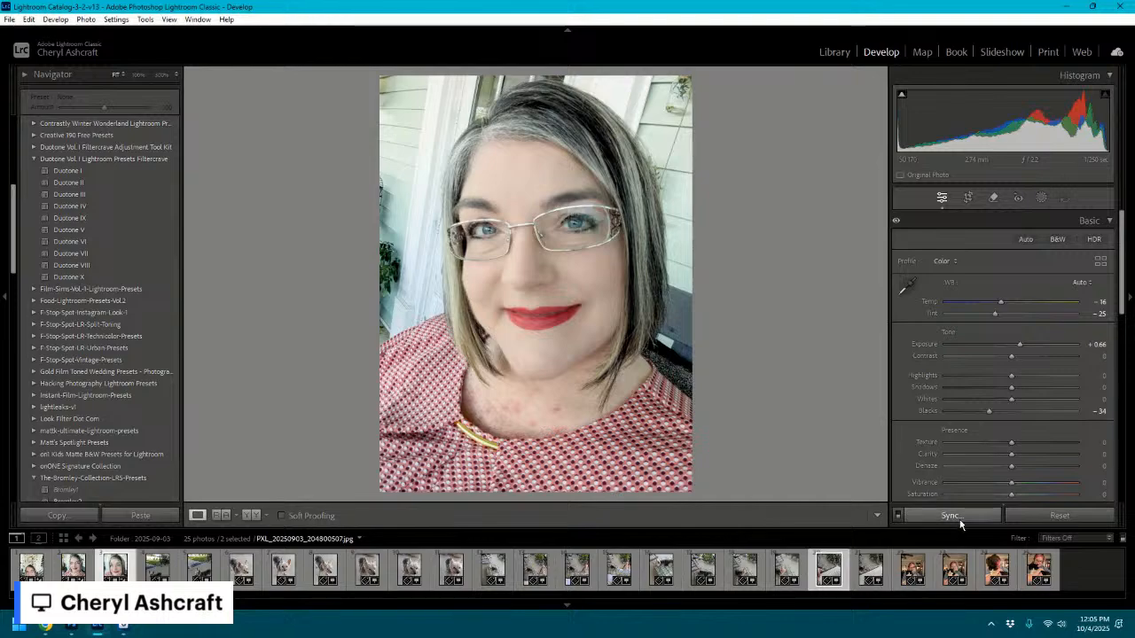
left_click(960, 521)
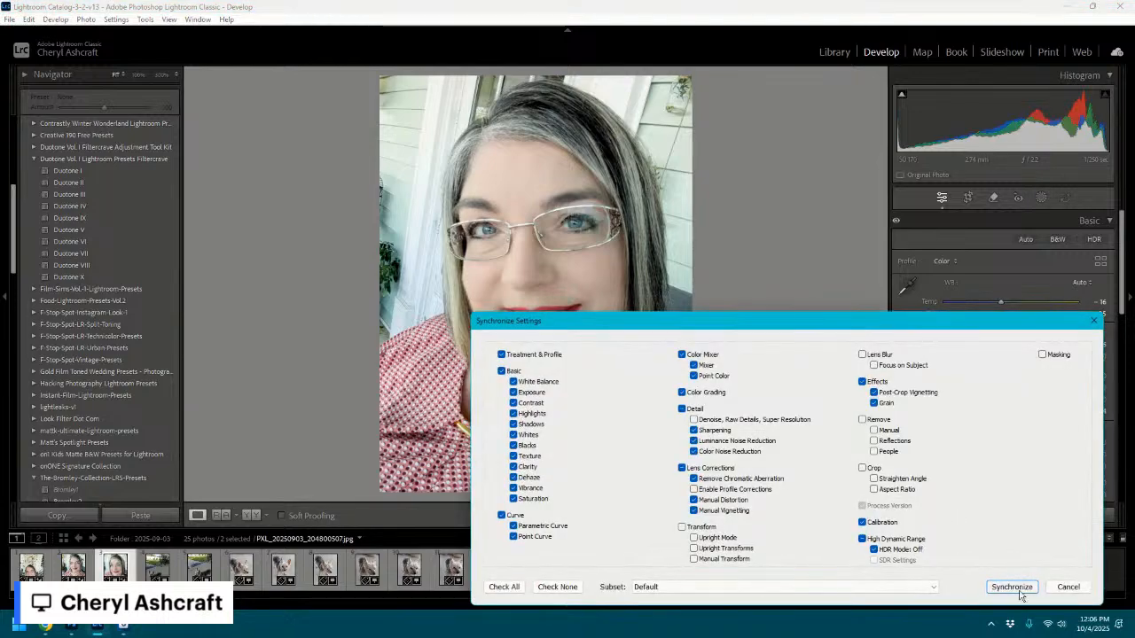
left_click(1011, 586)
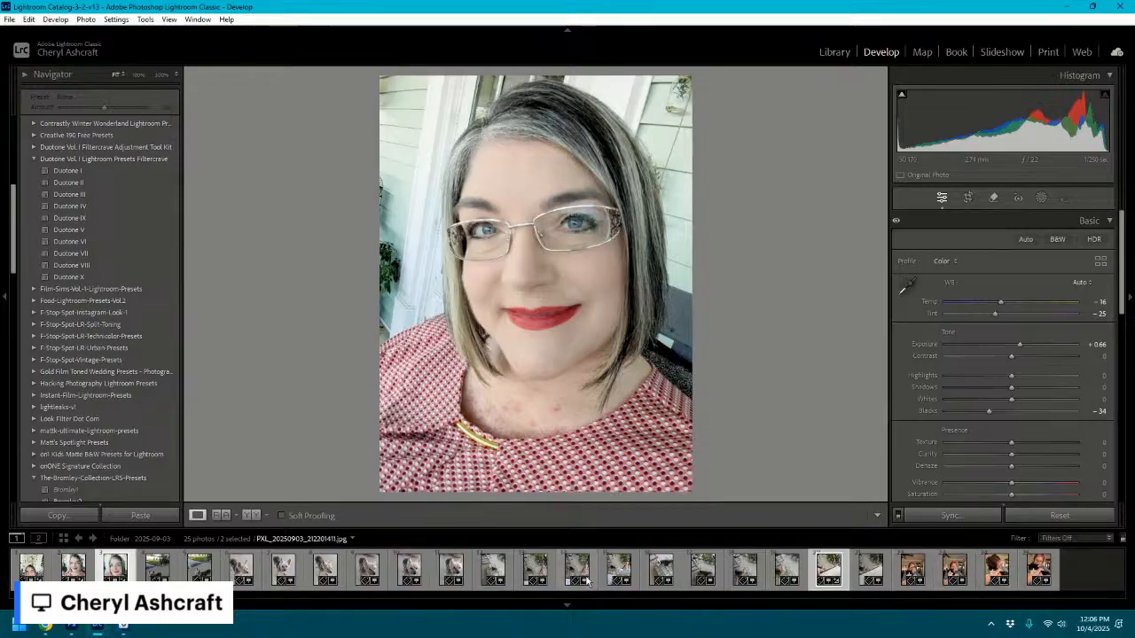
- Export the three edited portraits together with the edited open-book photo
left_click(31, 567, "ctrl")
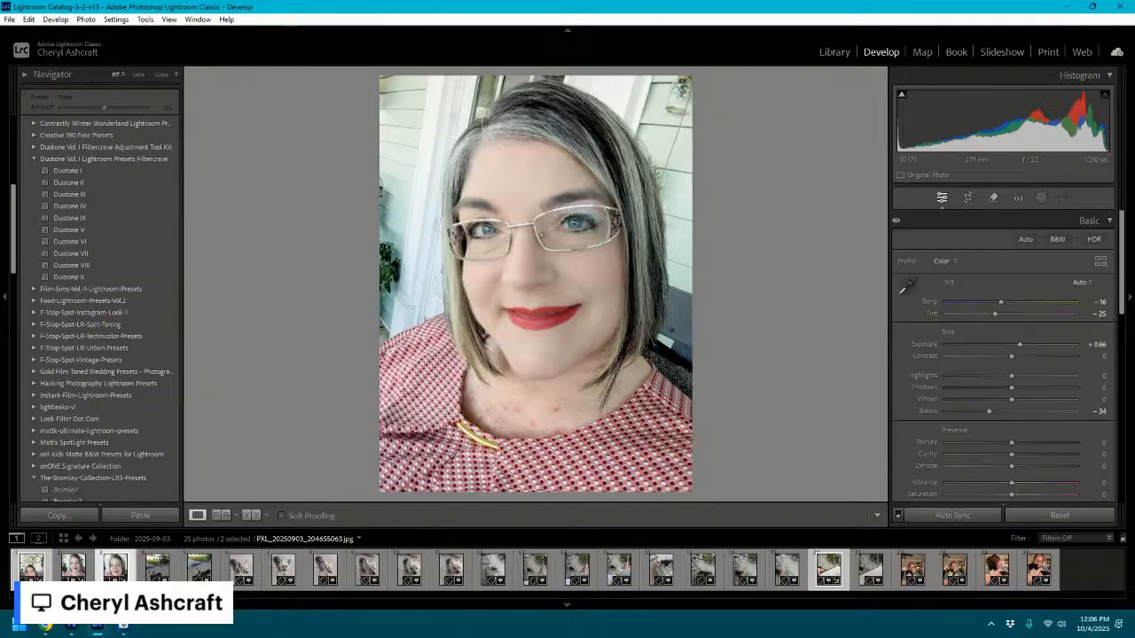
left_click(74, 567, "ctrl")
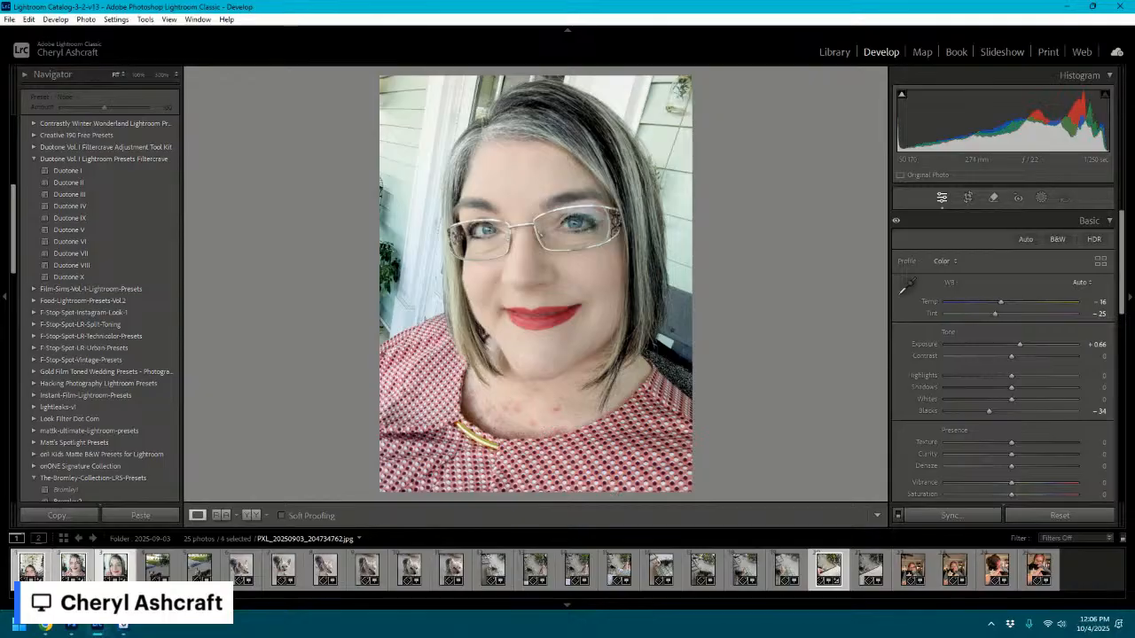
right_click(80, 559)
mouse_move(124, 518)
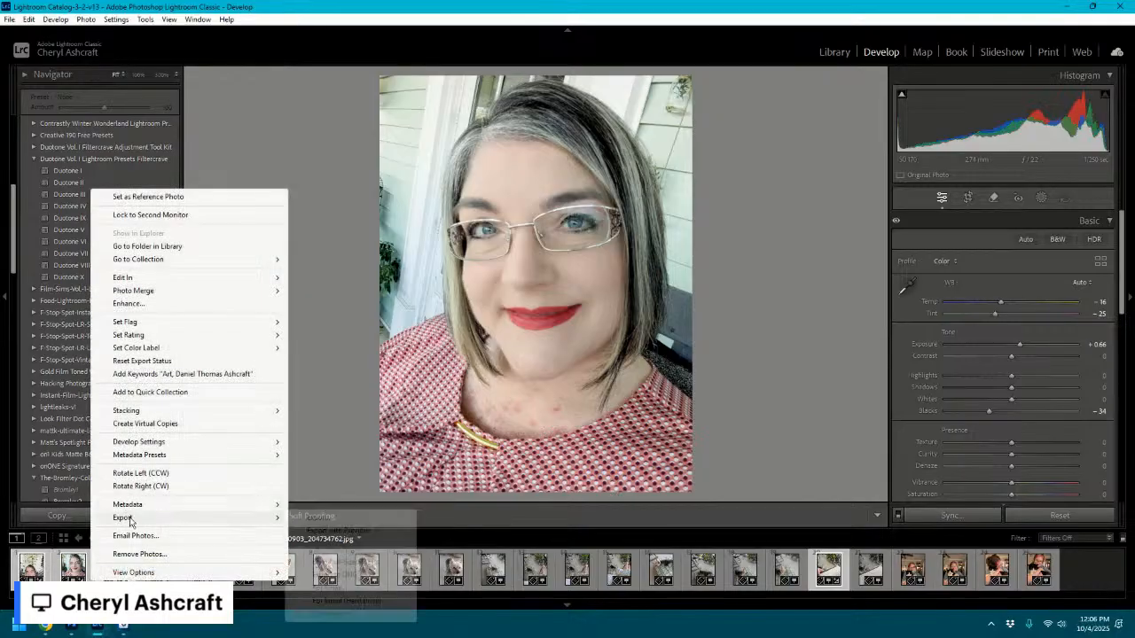
left_click(319, 518)
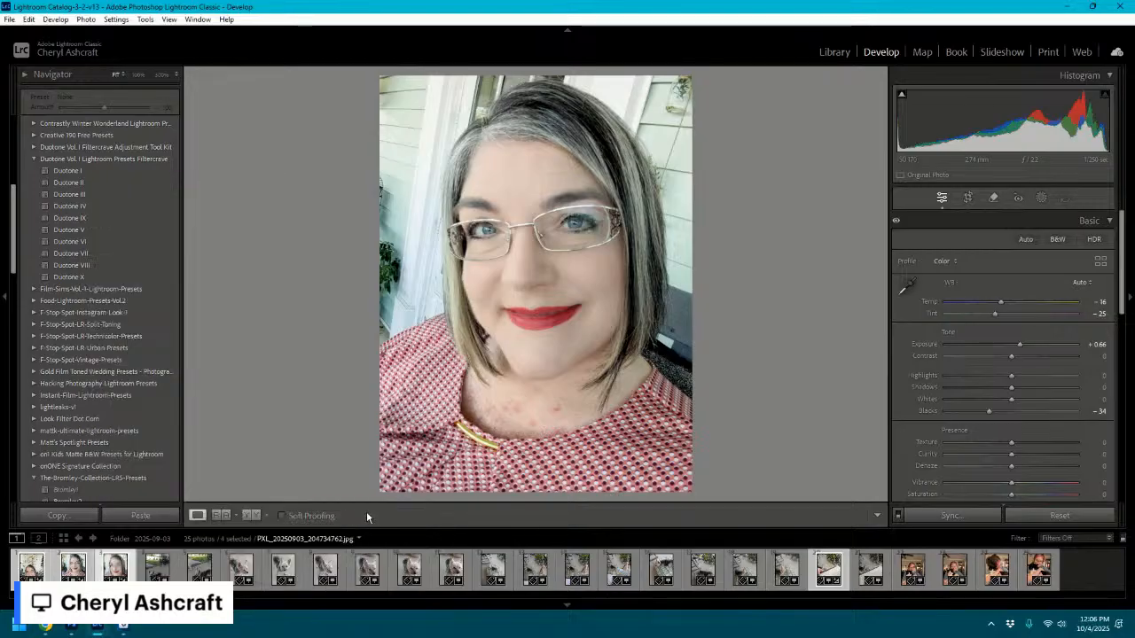
left_click(791, 588)
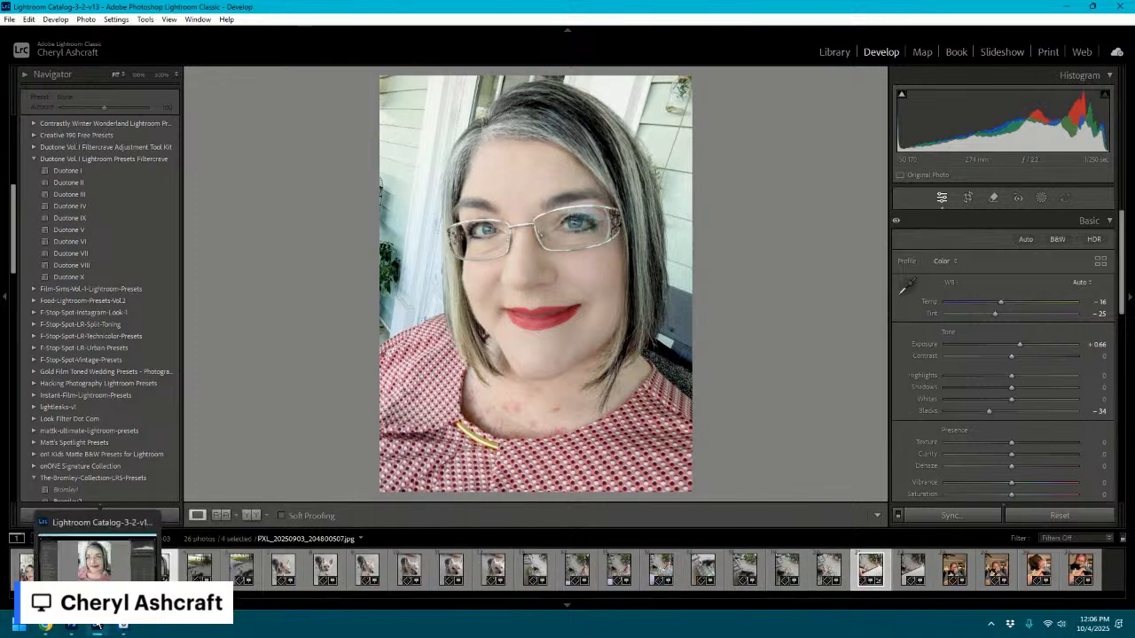
left_click(123, 625)
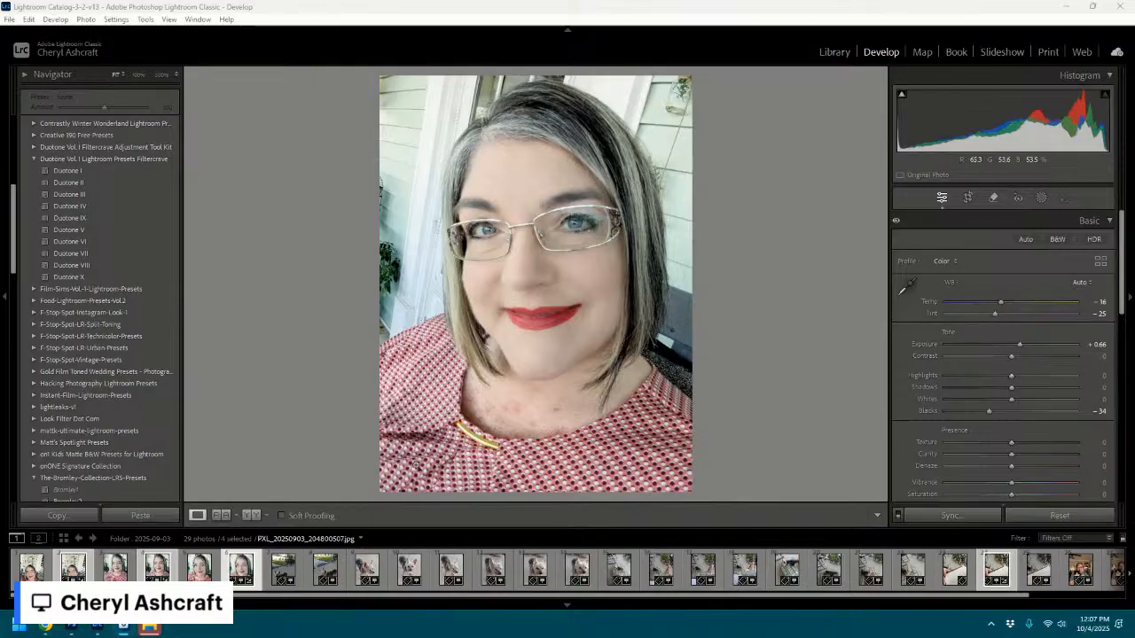
- Add the exported copies of the three portraits and the open-book photo to the selection of edited originals
left_click(61, 566)
left_click(51, 567)
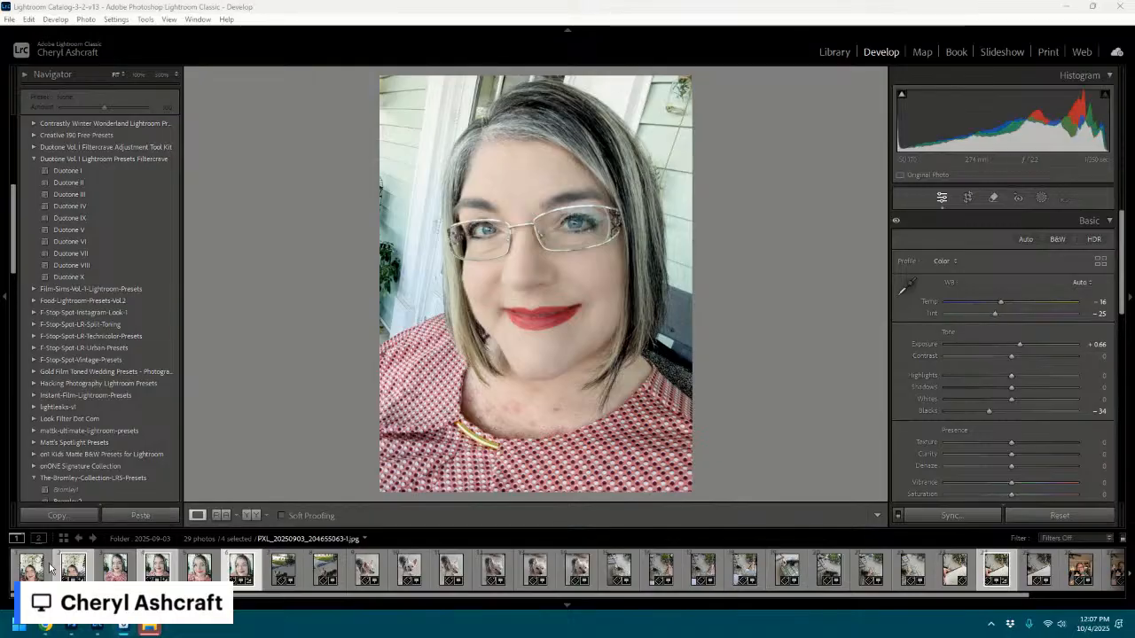
left_click(50, 567, "ctrl")
left_click(132, 566, "ctrl")
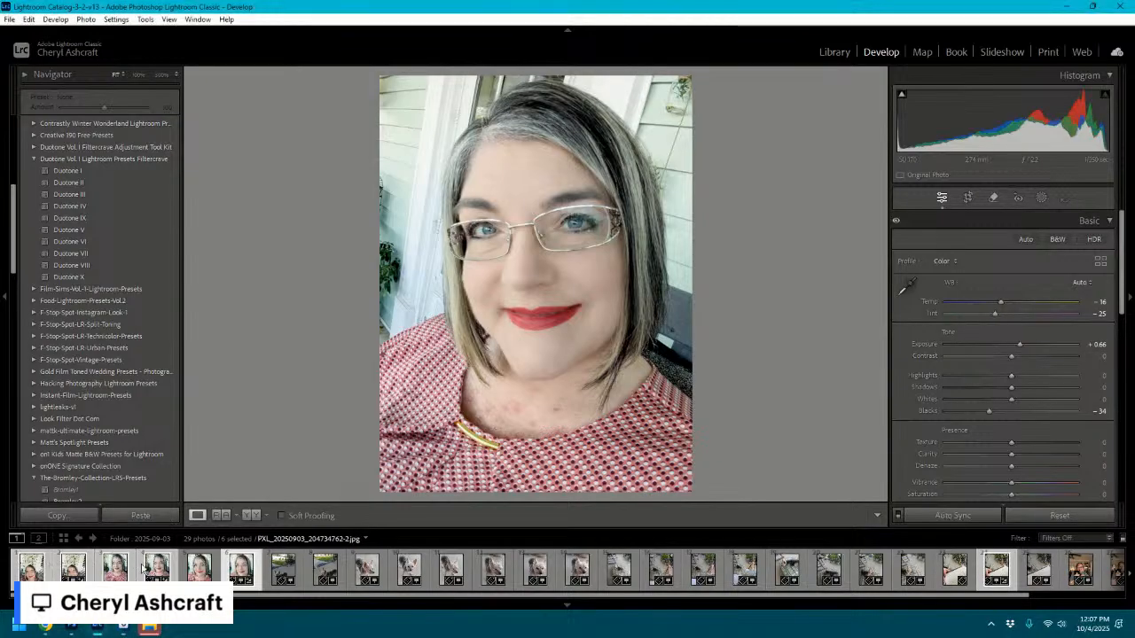
left_click(220, 564, "ctrl")
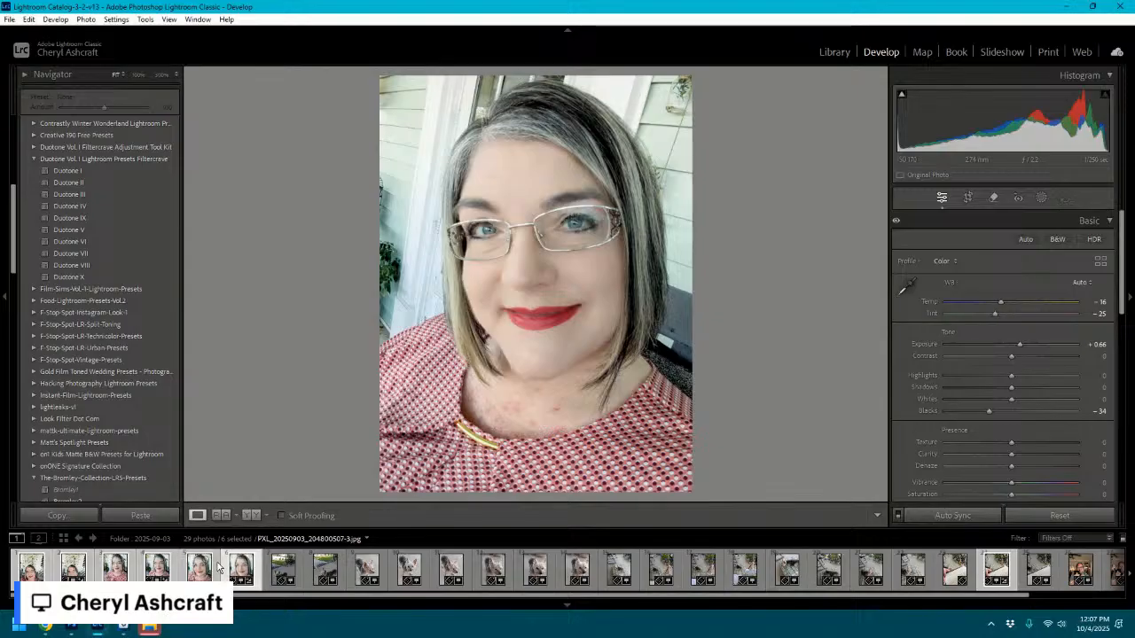
left_click(973, 570, "ctrl")
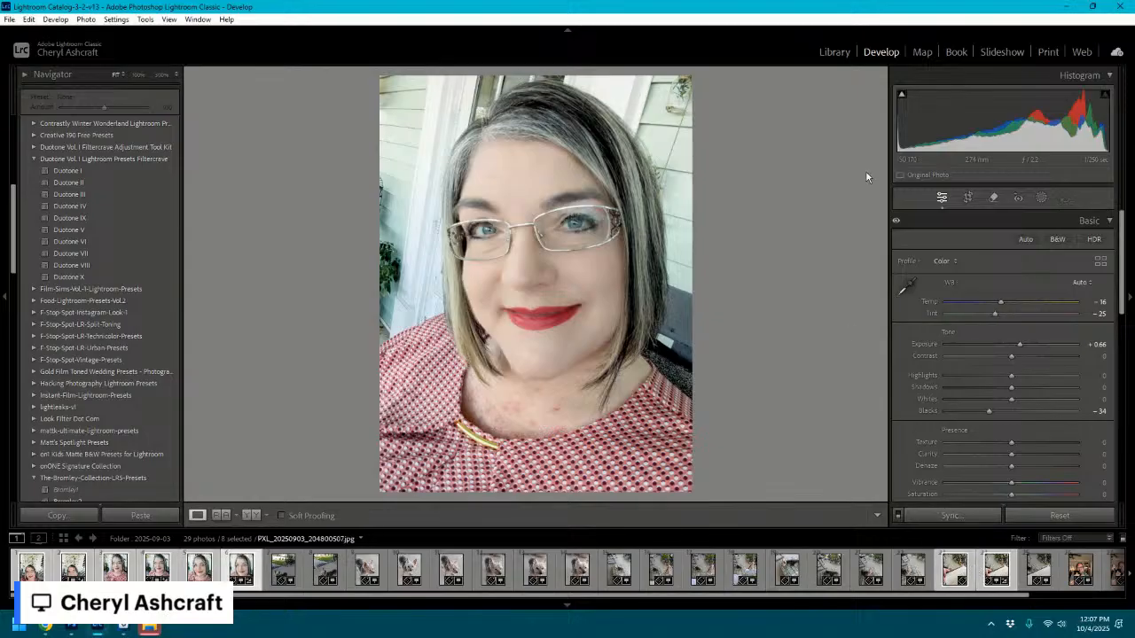
- Give the selected originals and exported copies the purple color label in the Library, and minimize Lightroom Classic
left_click(846, 52)
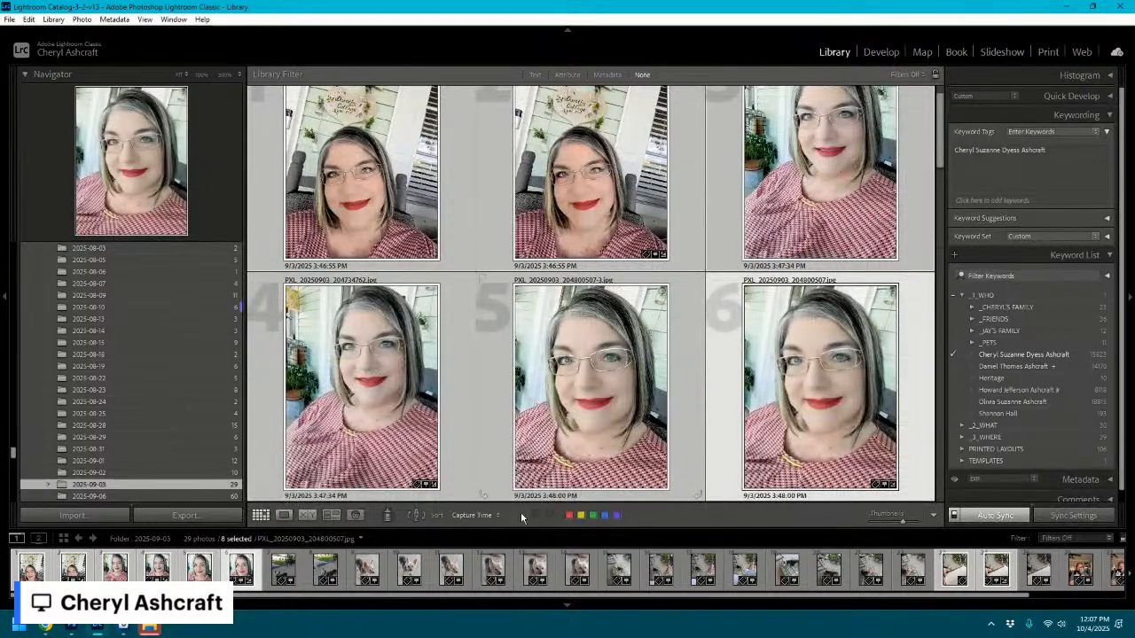
left_click(616, 514)
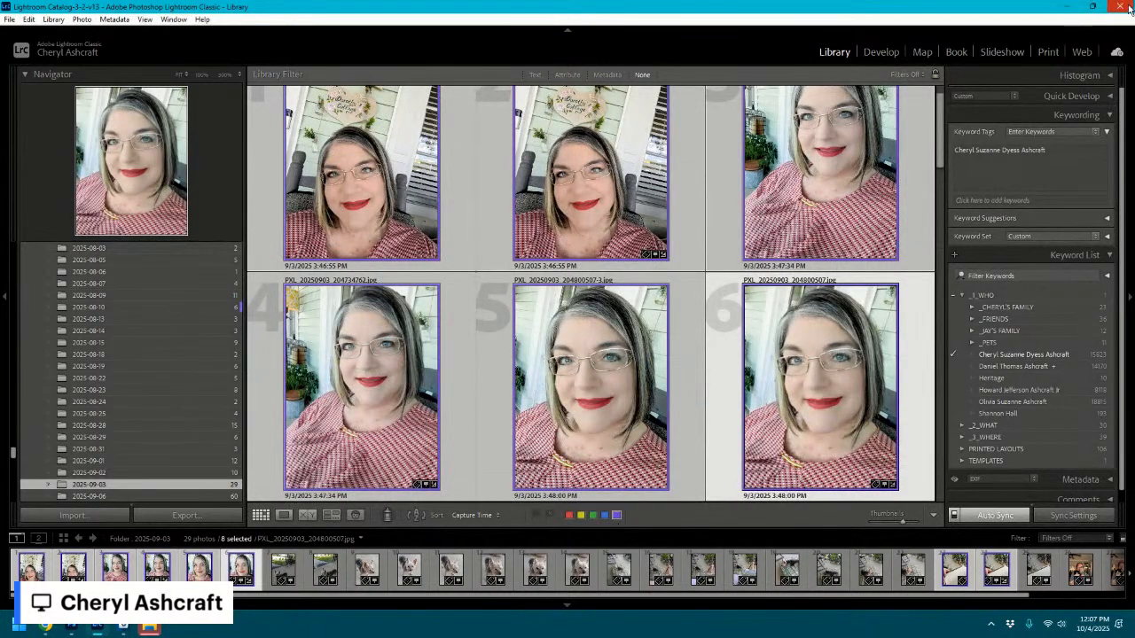
left_click(1068, 7)
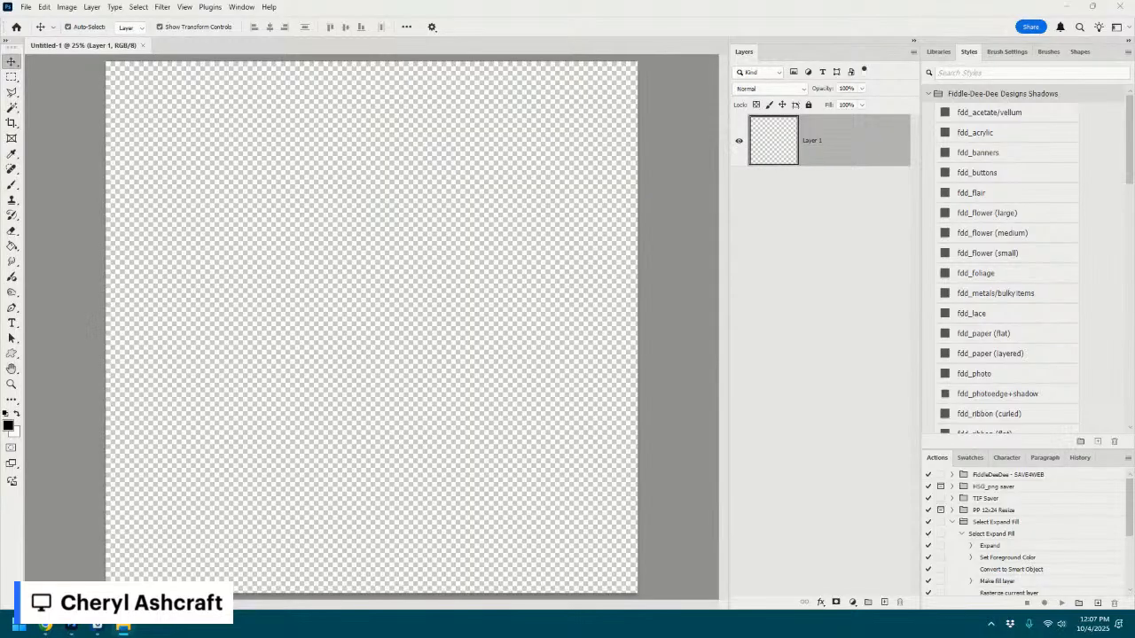
- Place the four exported photos on the blank Photoshop page and scale them together to about 46%
left_click_drag(985, 256, 429, 335)
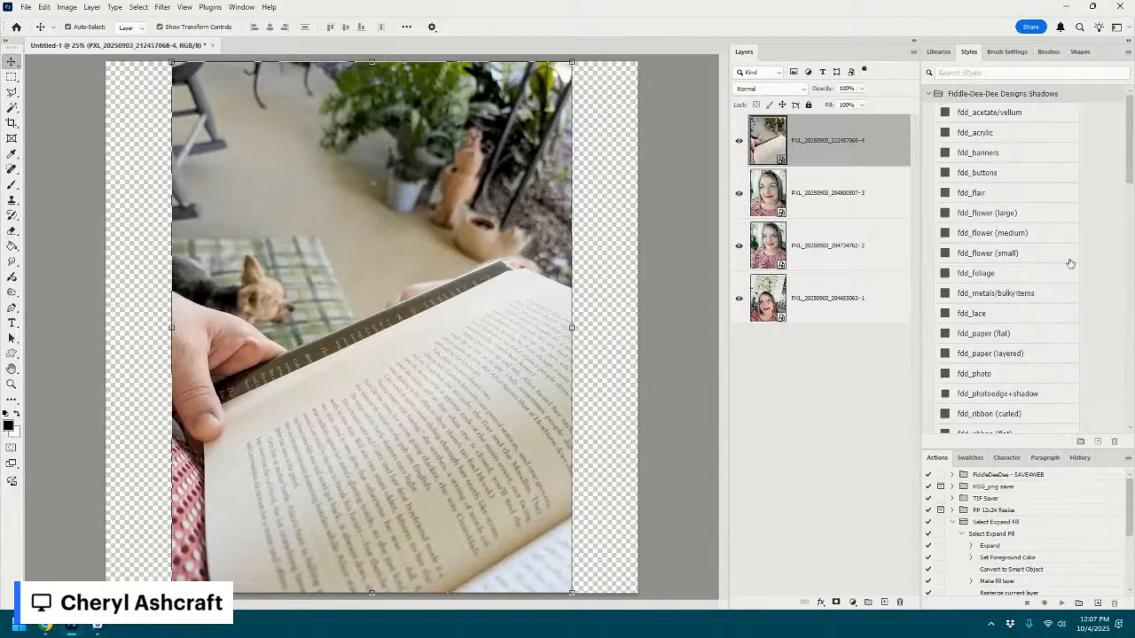
left_click(852, 306, "shift")
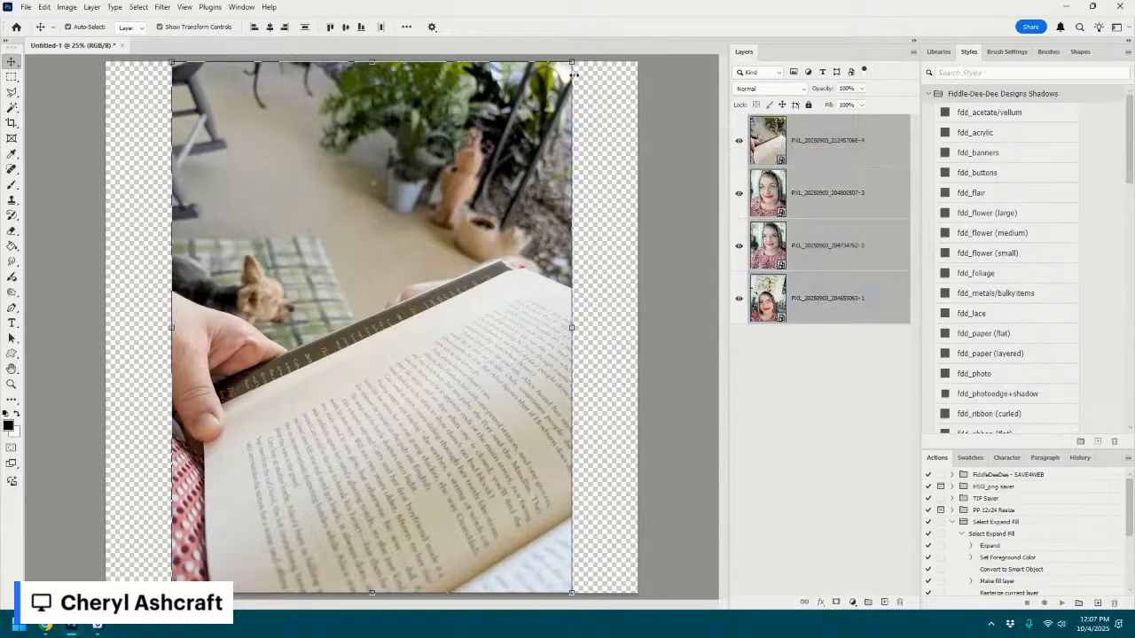
left_click_drag(572, 62, 355, 349)
left_click_drag(312, 408, 512, 189)
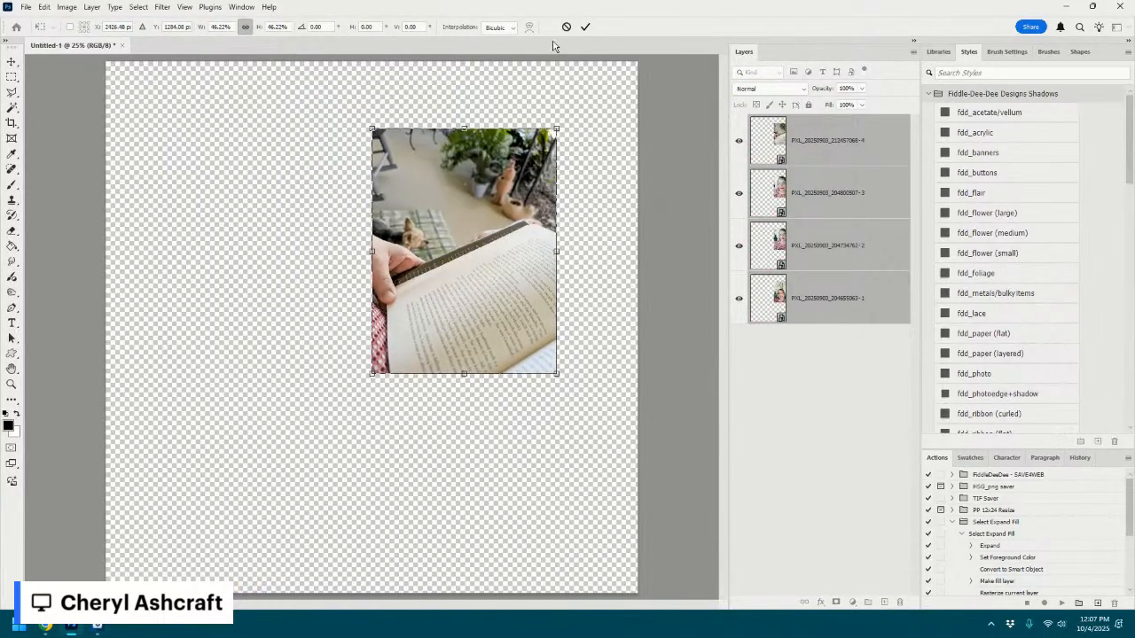
left_click(585, 27)
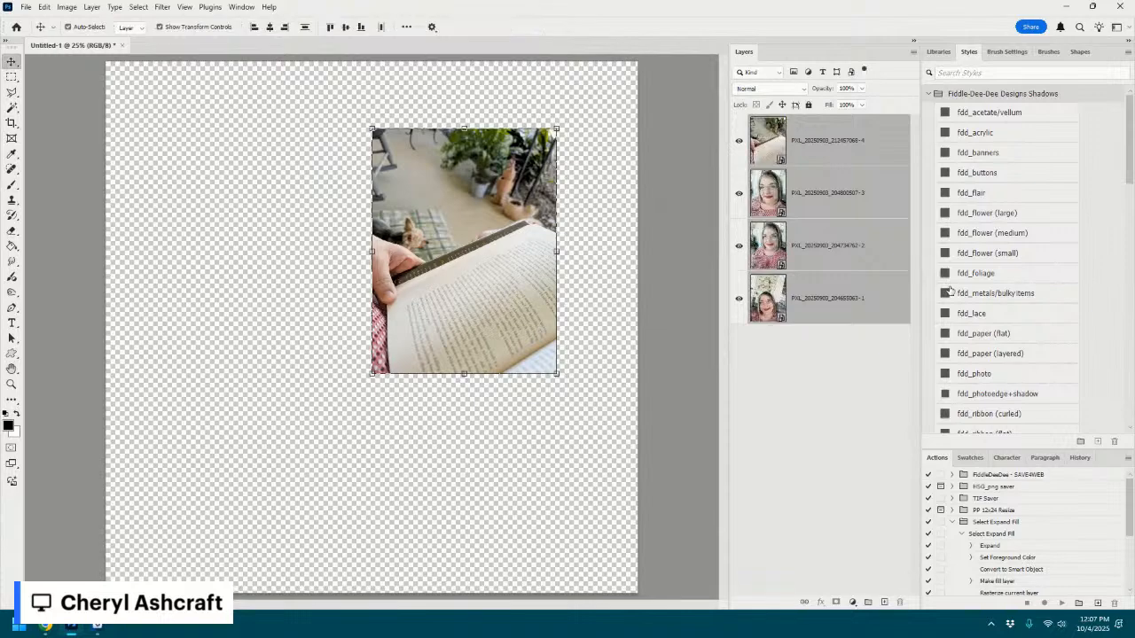
- Apply the fdd_photoedge+shadow style to all four photos and spread them out, with the three portraits in a row above the book photo
left_click(990, 397)
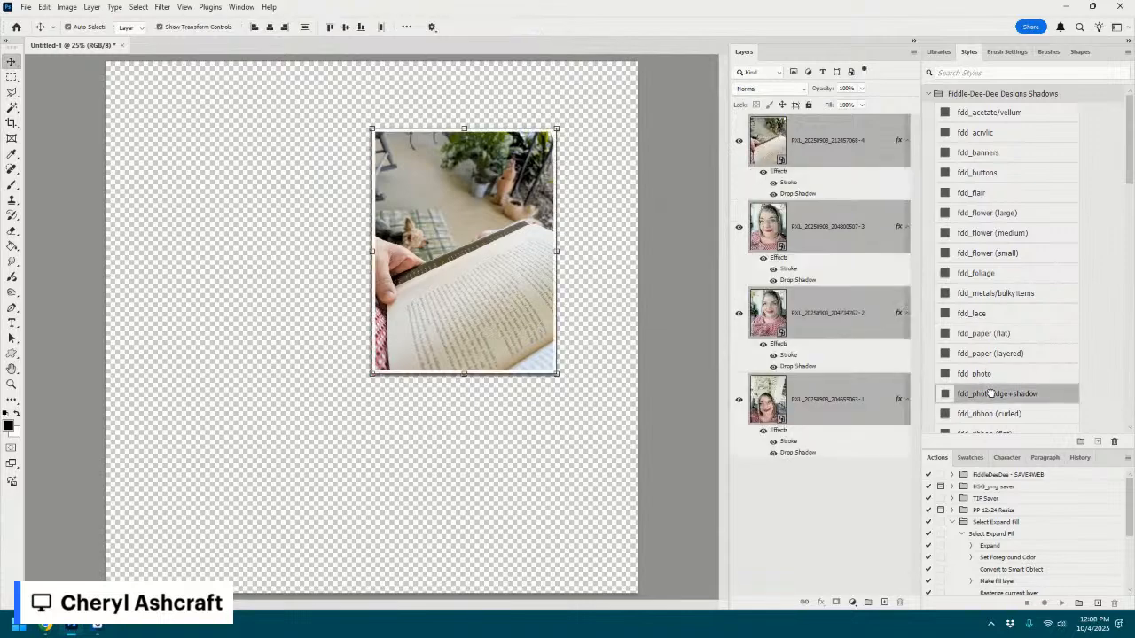
left_click(807, 241)
left_click_drag(522, 247, 562, 458)
left_click_drag(490, 328, 271, 273)
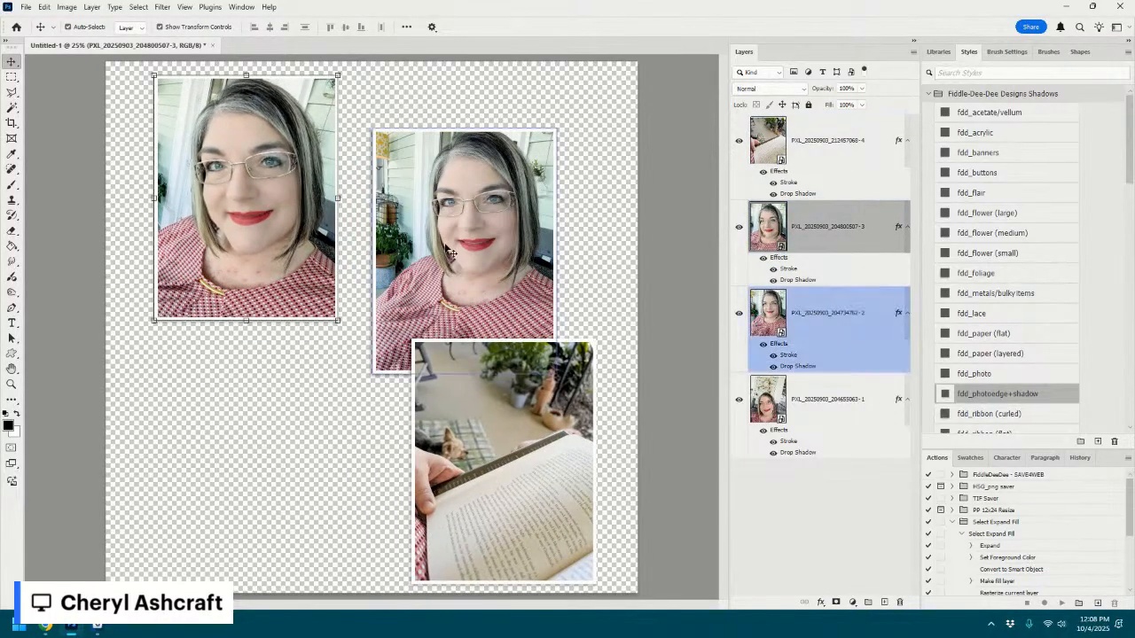
left_click_drag(490, 269, 457, 213)
left_click_drag(539, 263, 695, 213)
- Scale the three portraits together to roughly half size and place the row in the upper part of the page
left_click(851, 237, "shift")
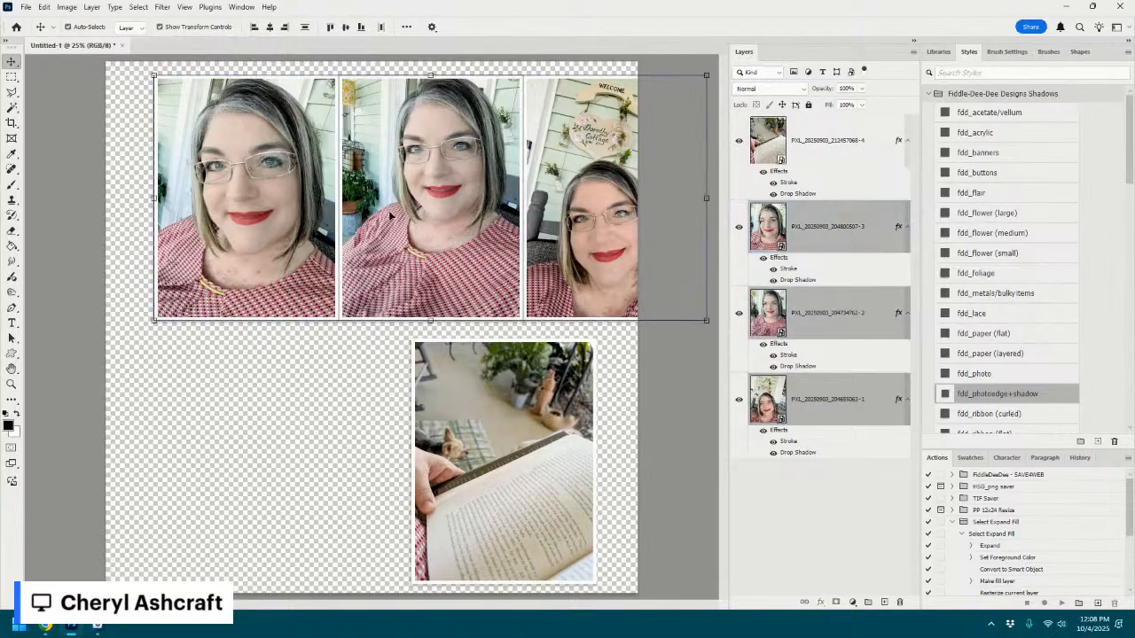
left_click_drag(155, 320, 409, 203)
left_click_drag(563, 147, 334, 213)
left_click(585, 26)
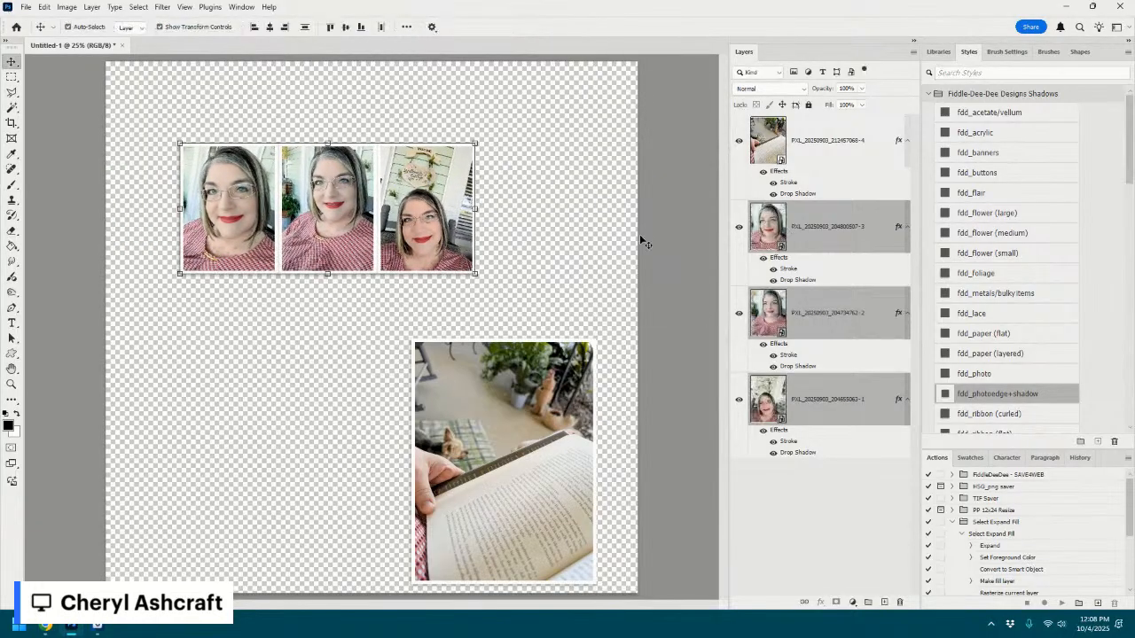
- Rearrange the photos with the book at the upper left, two portraits side by side at its lower-right corner, and the welcome-sign portrait below
left_click(432, 226)
left_click_drag(432, 227, 325, 414)
left_click_drag(523, 476, 496, 319)
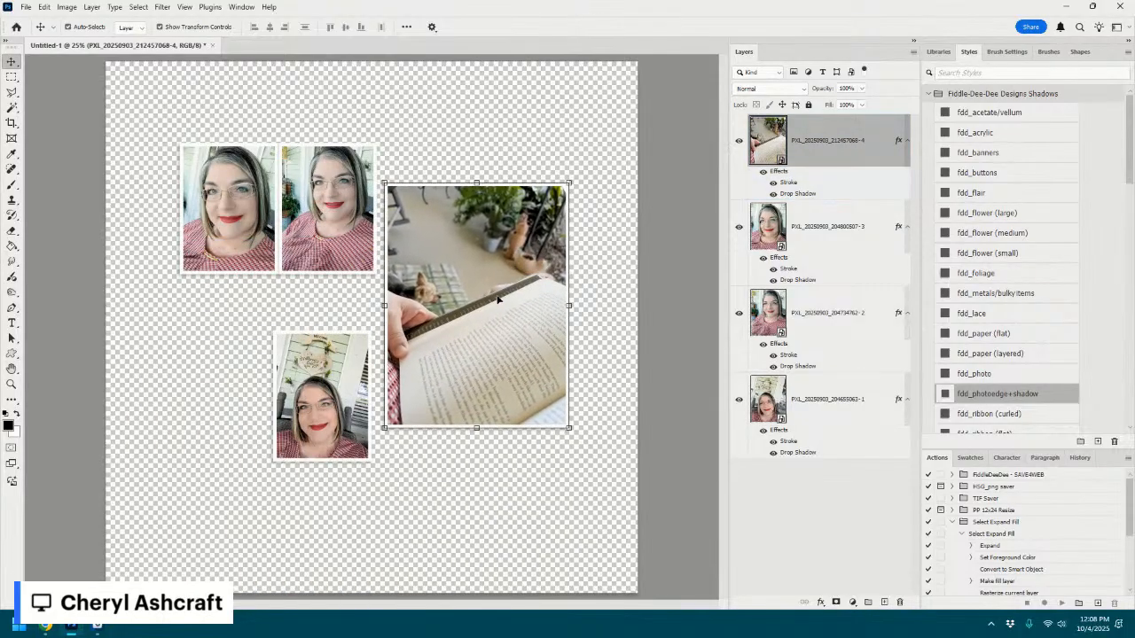
left_click_drag(340, 228, 558, 521)
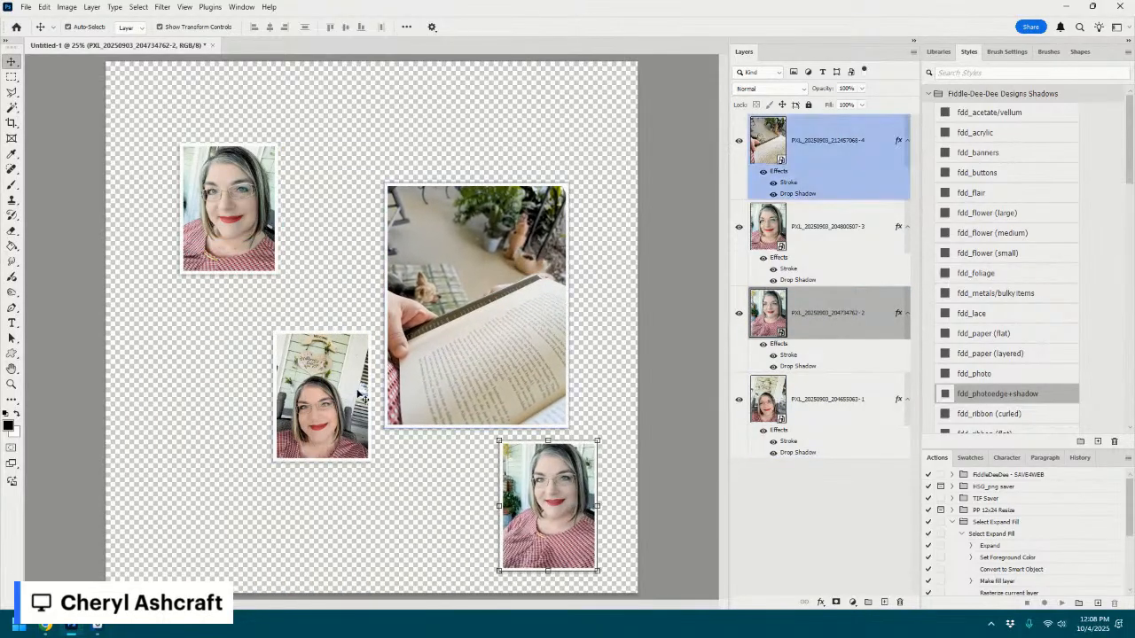
left_click_drag(337, 373, 413, 461)
left_click_drag(459, 302, 316, 238)
left_click_drag(206, 211, 449, 308)
left_click_drag(543, 481, 562, 299)
- Bring all portrait layers above the book photo and overlap the welcome-sign portrait on the book photo's upper-left edge
left_click(852, 257, "shift")
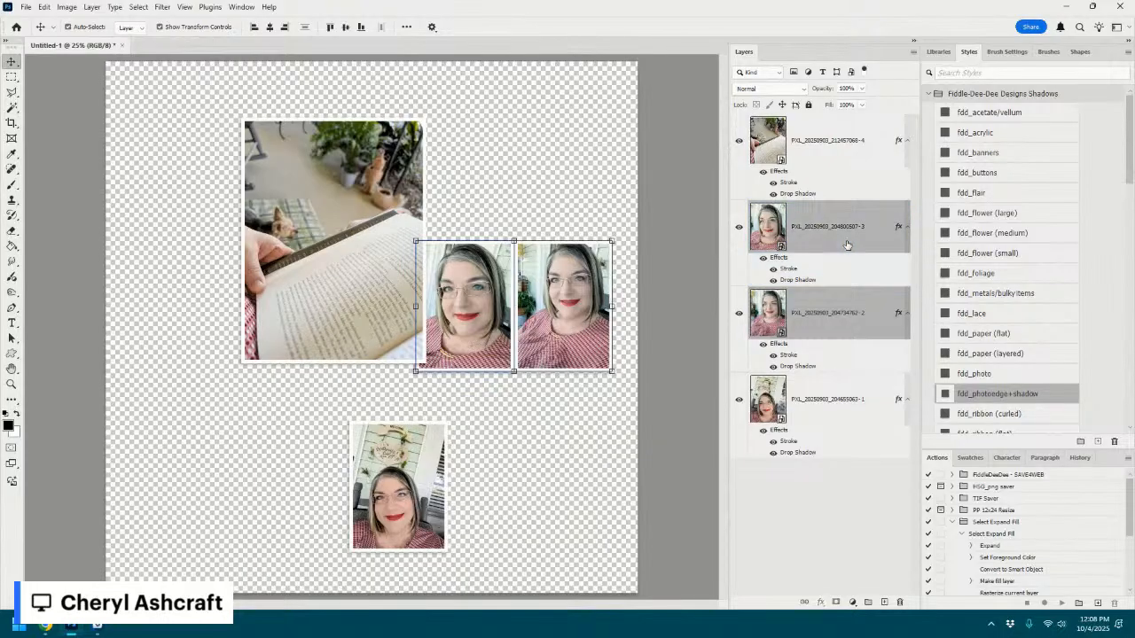
left_click_drag(846, 241, 837, 135)
left_click_drag(414, 453, 218, 156)
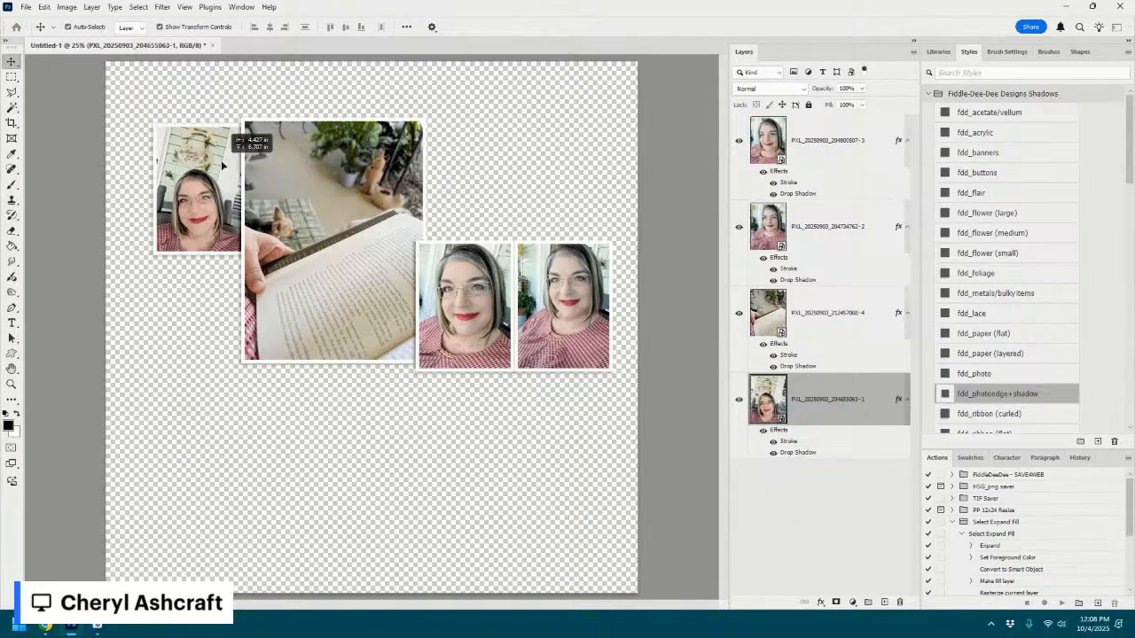
left_click_drag(815, 383, 806, 133)
mouse_move(219, 184)
left_mouse_down()
mouse_move(204, 262)
mouse_move(257, 131)
mouse_move(275, 118)
mouse_move(221, 177)
mouse_move(224, 201)
left_mouse_up()
- Scale the two side-by-side portraits together to about 65%, keeping them at the book photo's lower-right corner
left_click(557, 312)
left_click(491, 324, "shift")
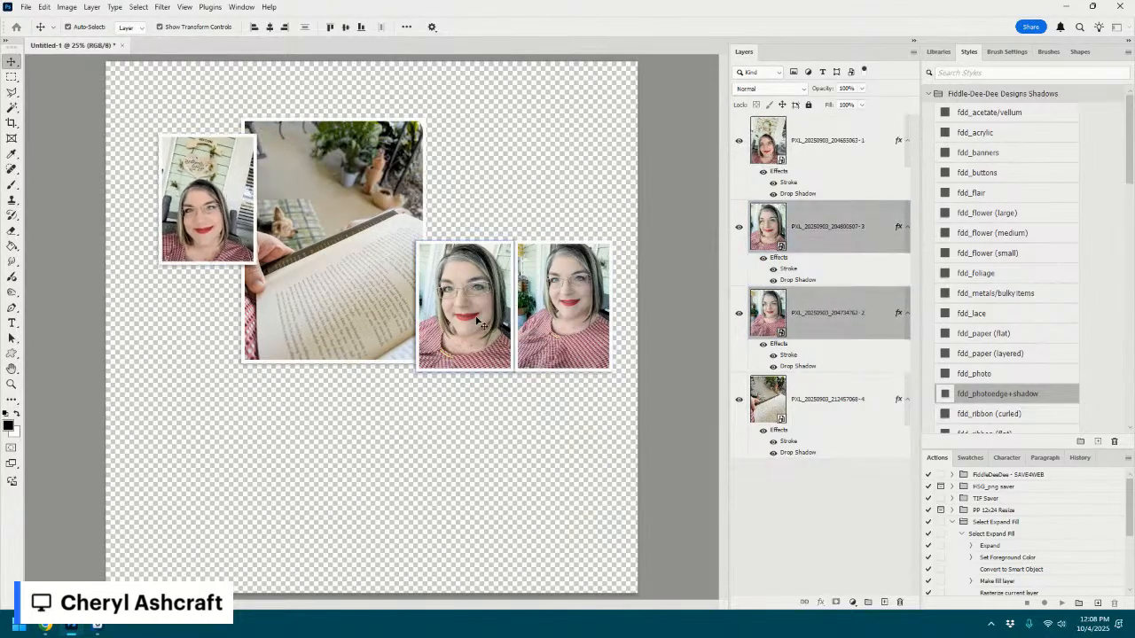
left_click_drag(613, 240, 544, 286)
left_click(585, 27)
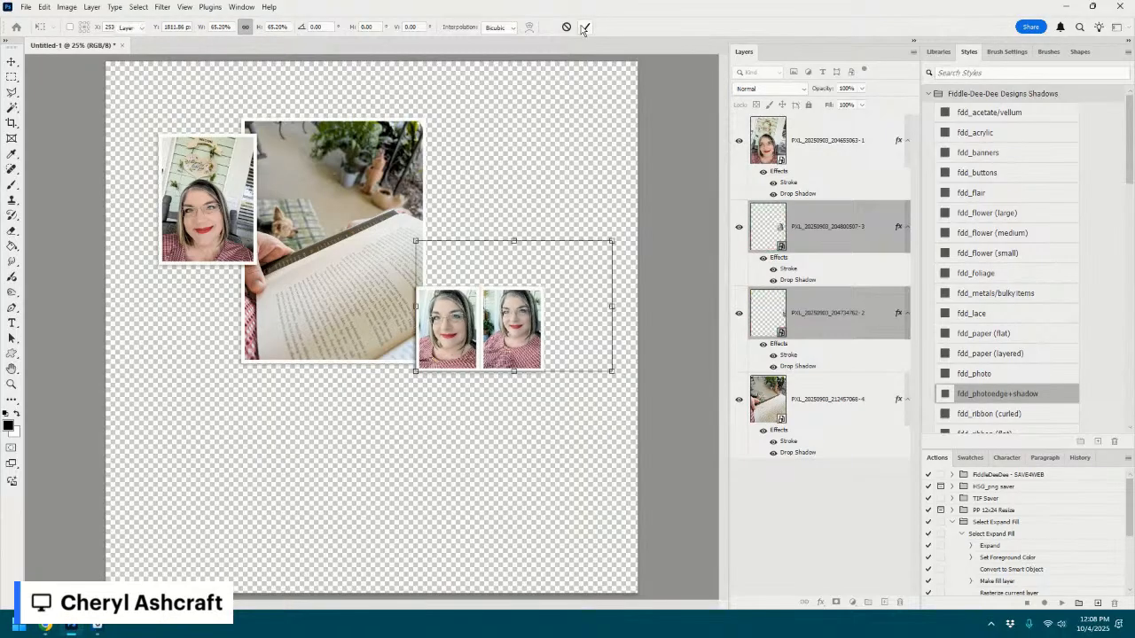
- Rotate the pair's left portrait about -4.4° and the right one about 4.4°, moving the right one slightly up and closer
left_click(603, 337)
left_click(443, 333)
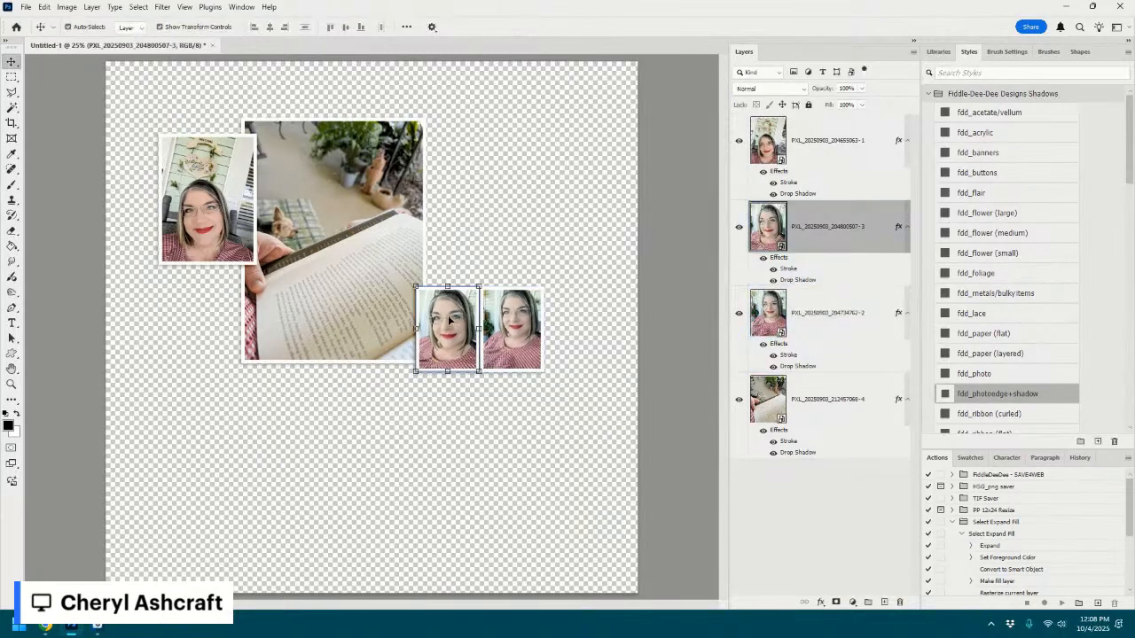
left_click_drag(486, 287, 485, 282)
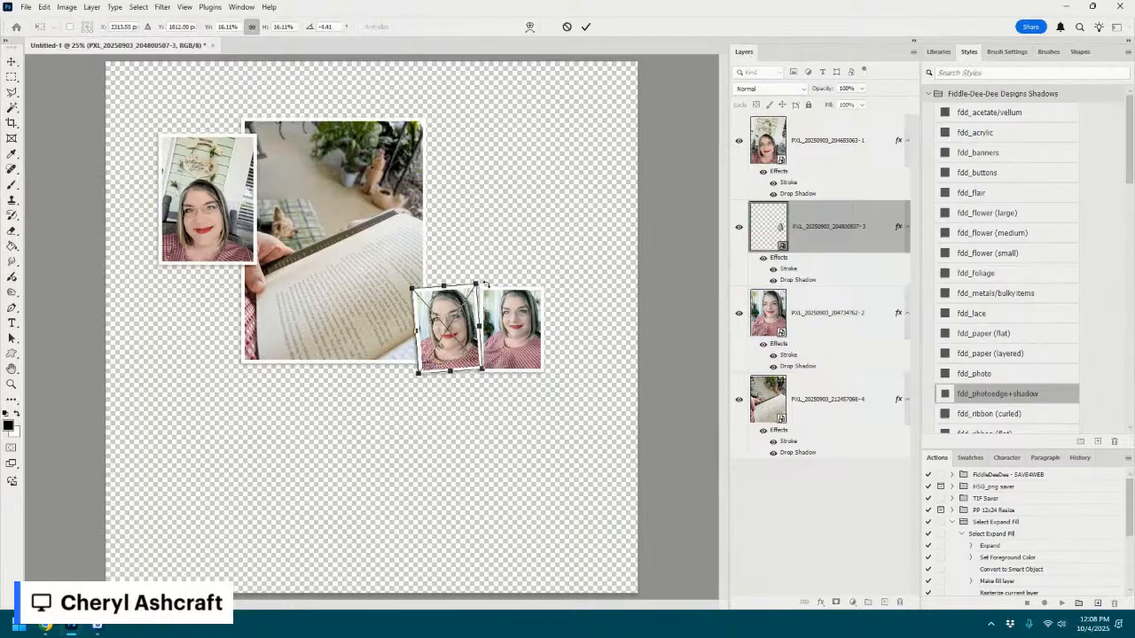
left_click(585, 26)
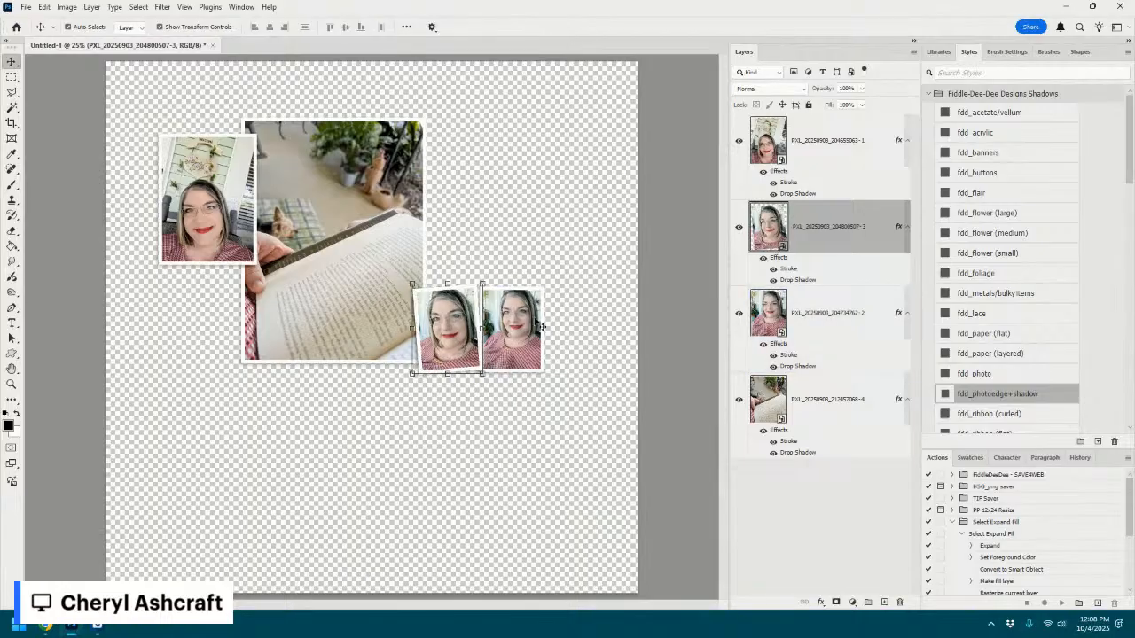
left_click(512, 329)
left_click_drag(555, 293, 519, 299)
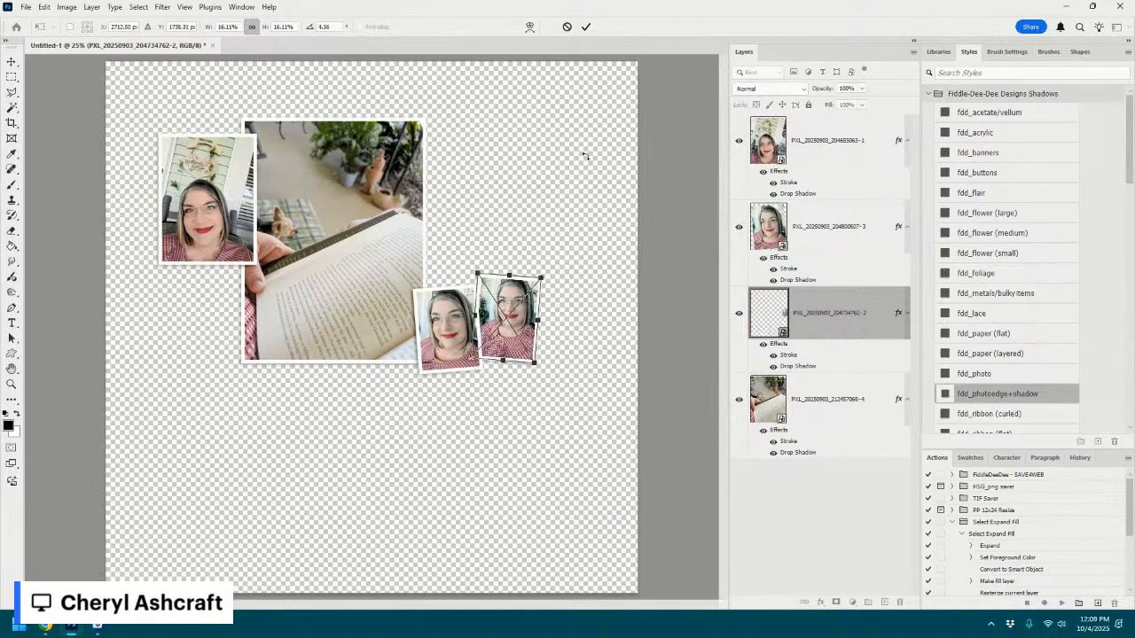
left_click(583, 27)
- Tilt the welcome-sign portrait slightly counter-clockwise
left_click(206, 219)
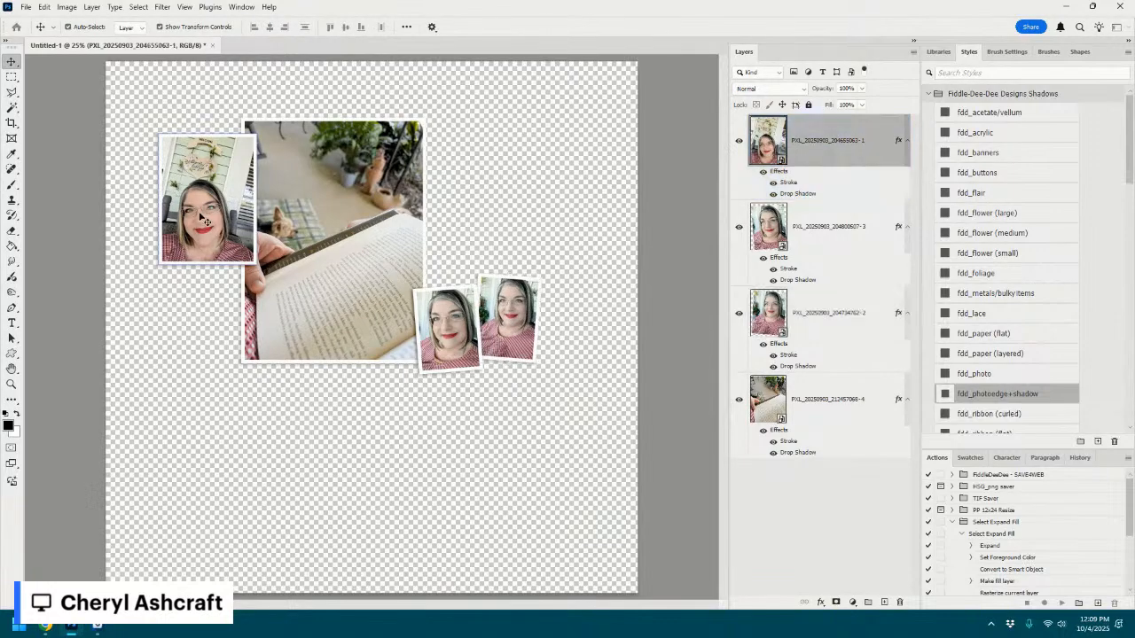
key("ctrl+t")
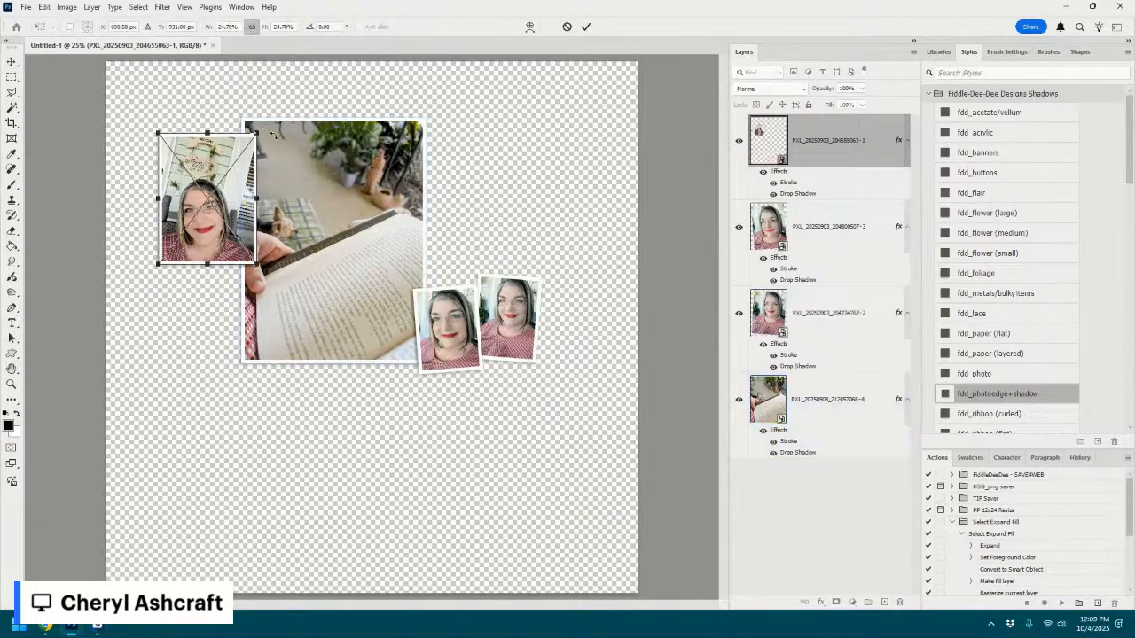
left_click_drag(273, 135, 308, 115)
left_click(585, 27)
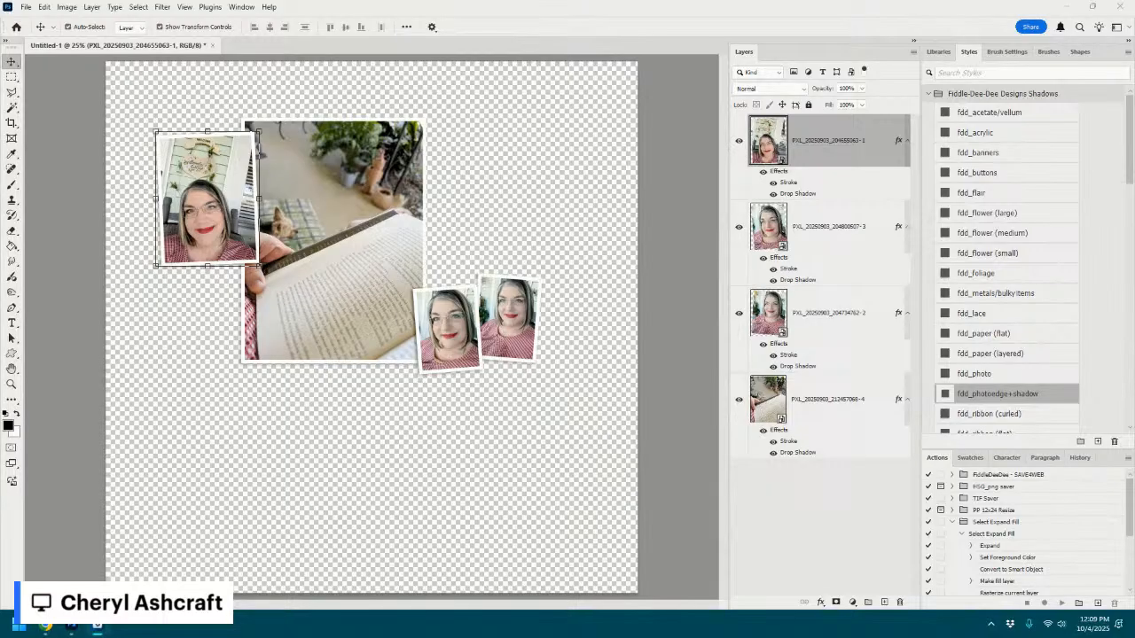
- Add the ljs-homebody-card3-3x4 card beside the book photo, put its layer beneath all photos and scale it to about 78.5%
key("ctrl+v")
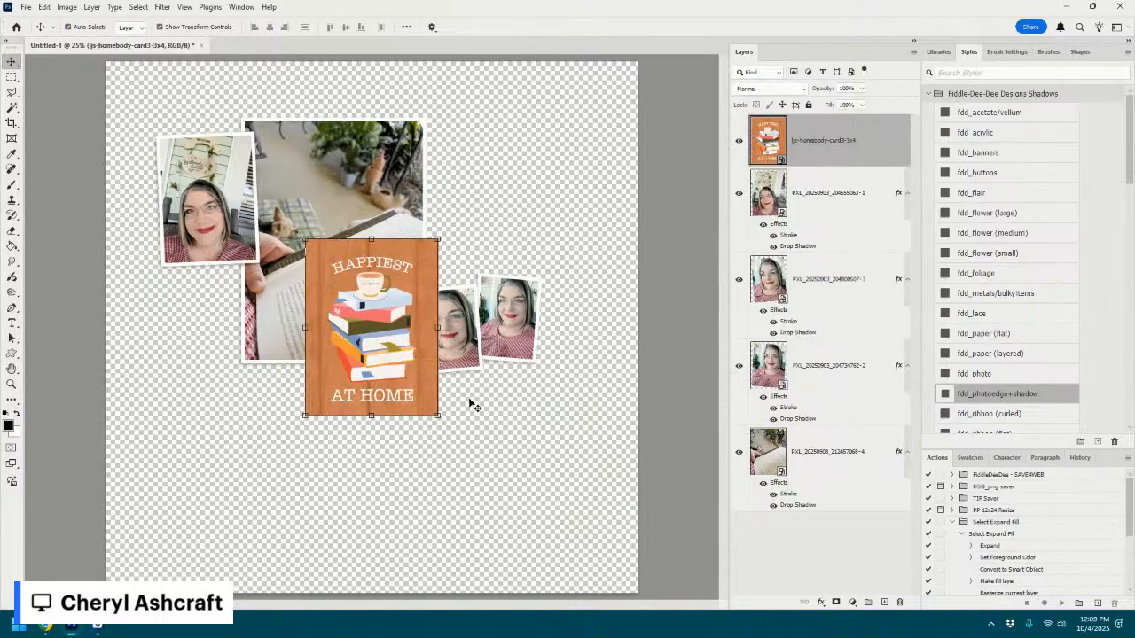
left_click_drag(415, 286, 536, 171)
left_click_drag(845, 151, 824, 523)
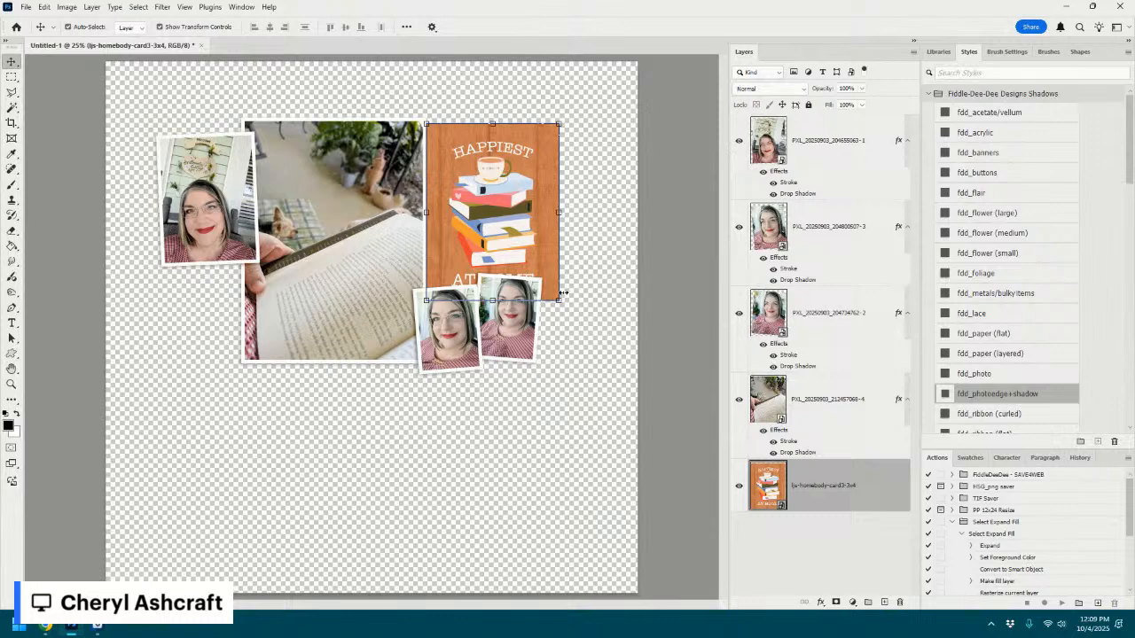
left_click_drag(560, 298, 530, 263)
mouse_move(509, 183)
left_mouse_down()
mouse_move(509, 202)
mouse_move(509, 188)
left_mouse_up()
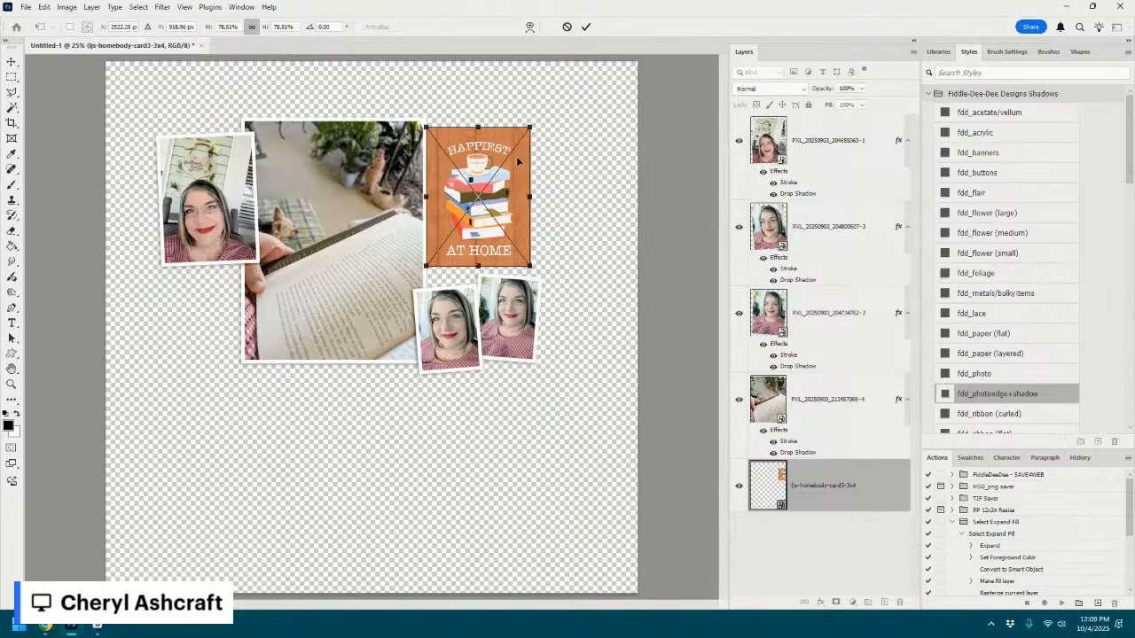
left_click(587, 27)
- Nudge the Happiest at Home card down and shift the two small portraits so they sit together over its lower edge
left_click(456, 323)
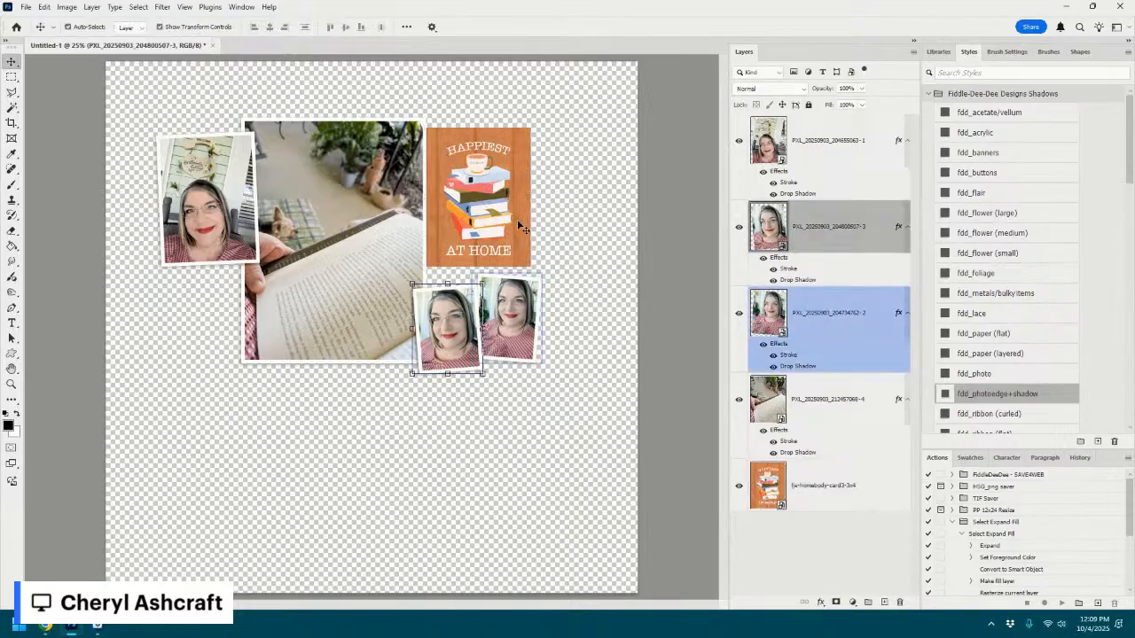
left_click_drag(516, 219, 519, 236)
left_click(465, 342)
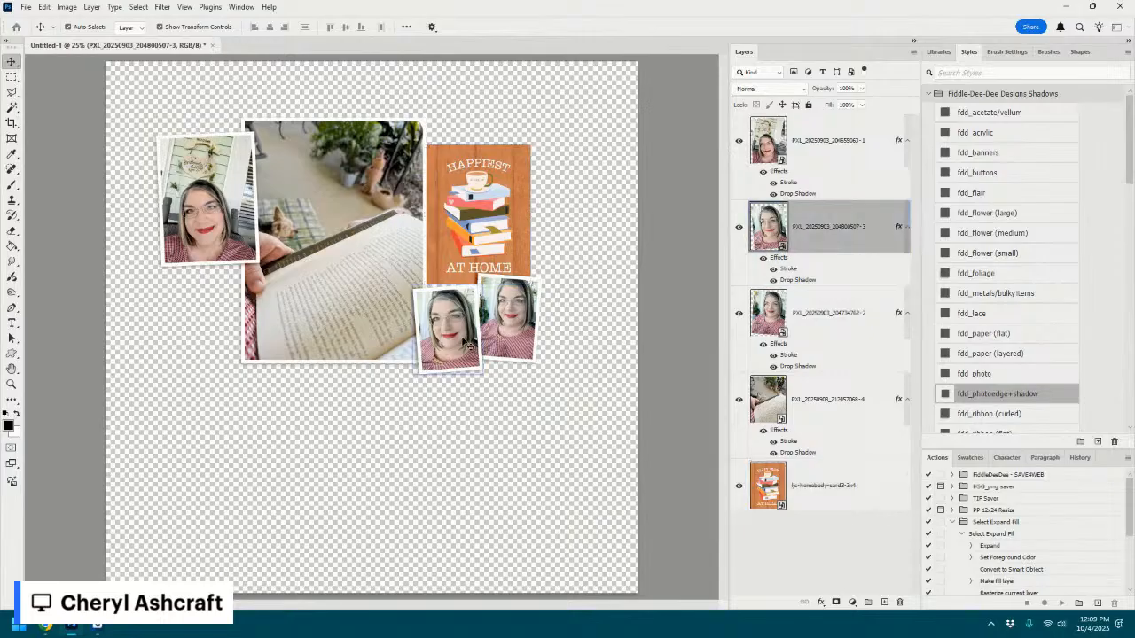
left_click_drag(466, 343, 520, 333)
left_click(519, 330)
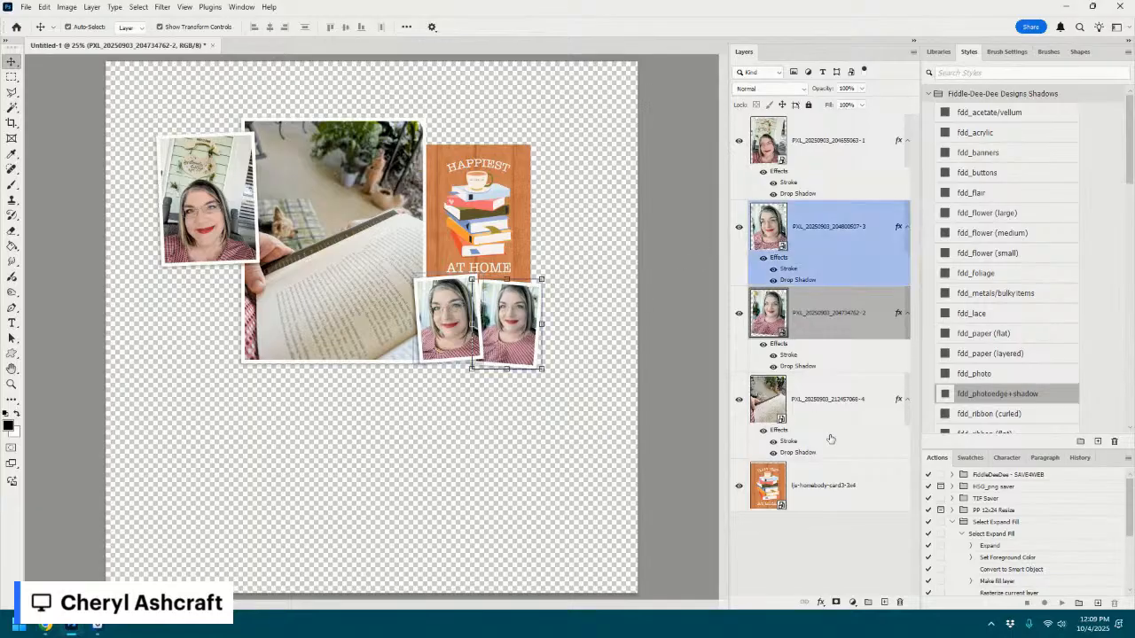
- Apply the fdd_flower (large) shadow style to the Happiest at Home card
left_click(833, 484)
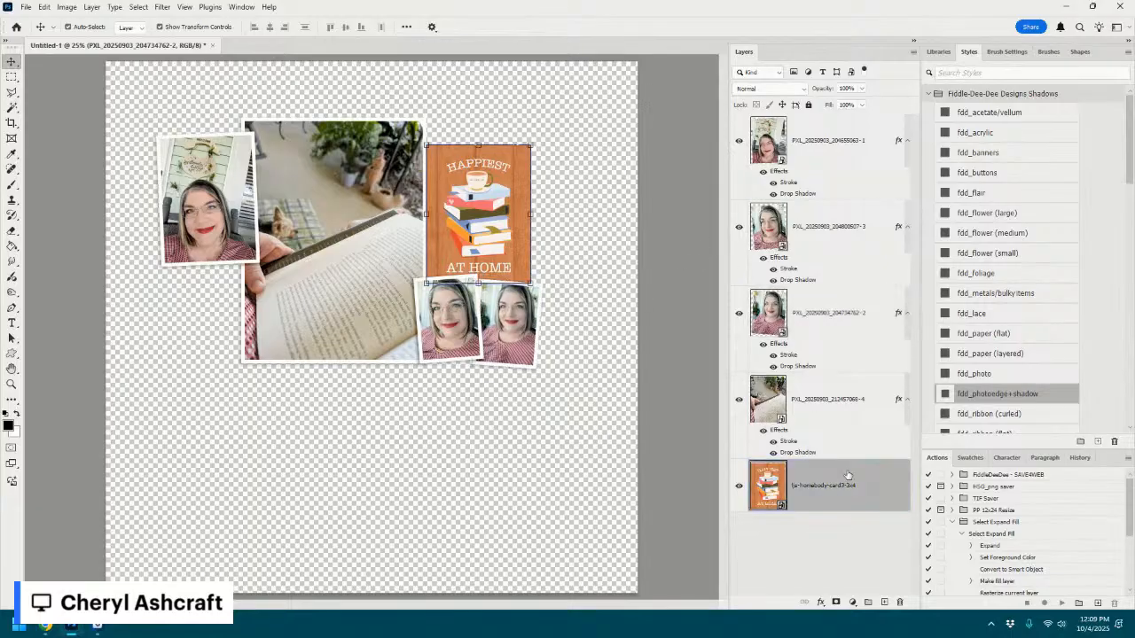
left_click(1009, 219)
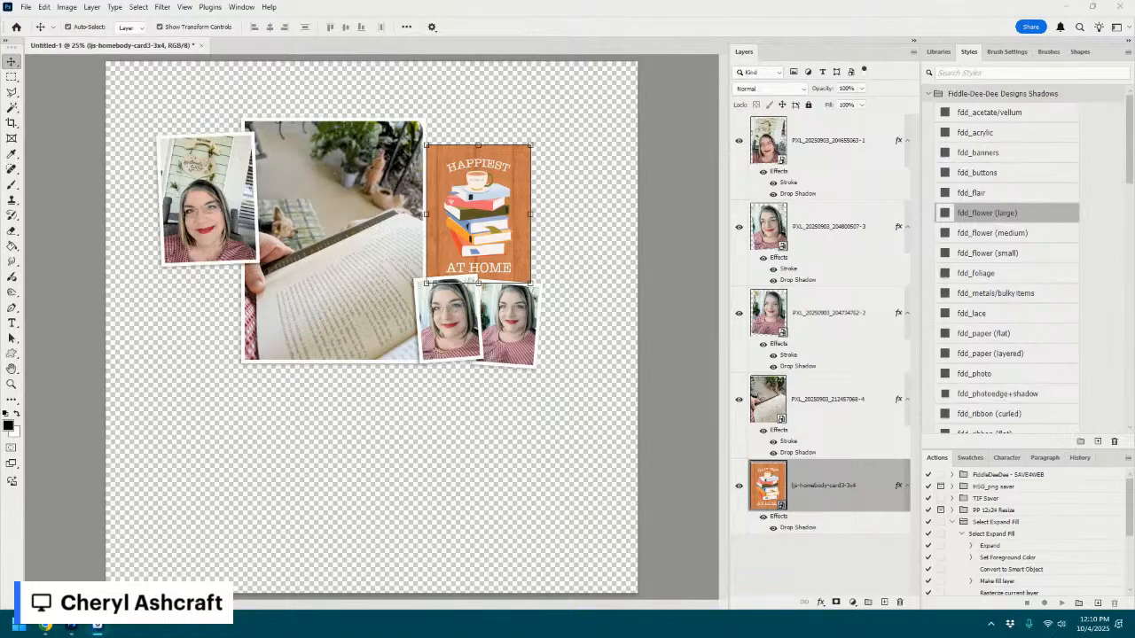
- Add the ljs-homebody-pp20 floral paper and move its layer to the bottom of the stack as the page background
left_click_drag(1134, 207, 516, 395)
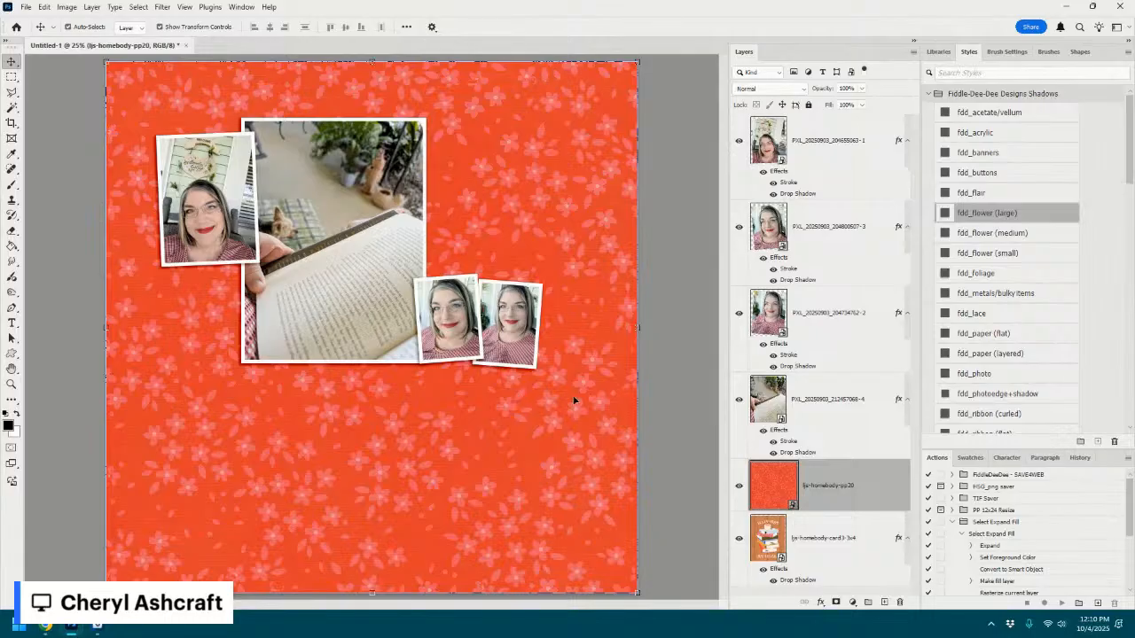
left_click_drag(806, 487, 808, 580)
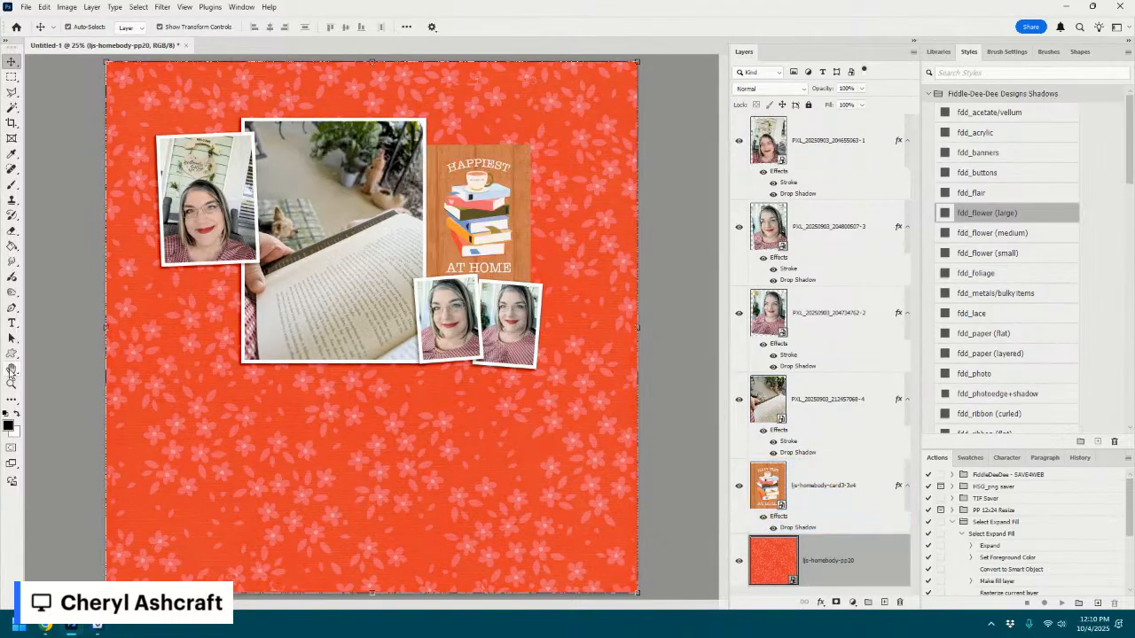
- Draw a black ellipse about 3096 by 2204 px behind the photos and card, using the solid circle from the Basics custom shapes
left_click(14, 356)
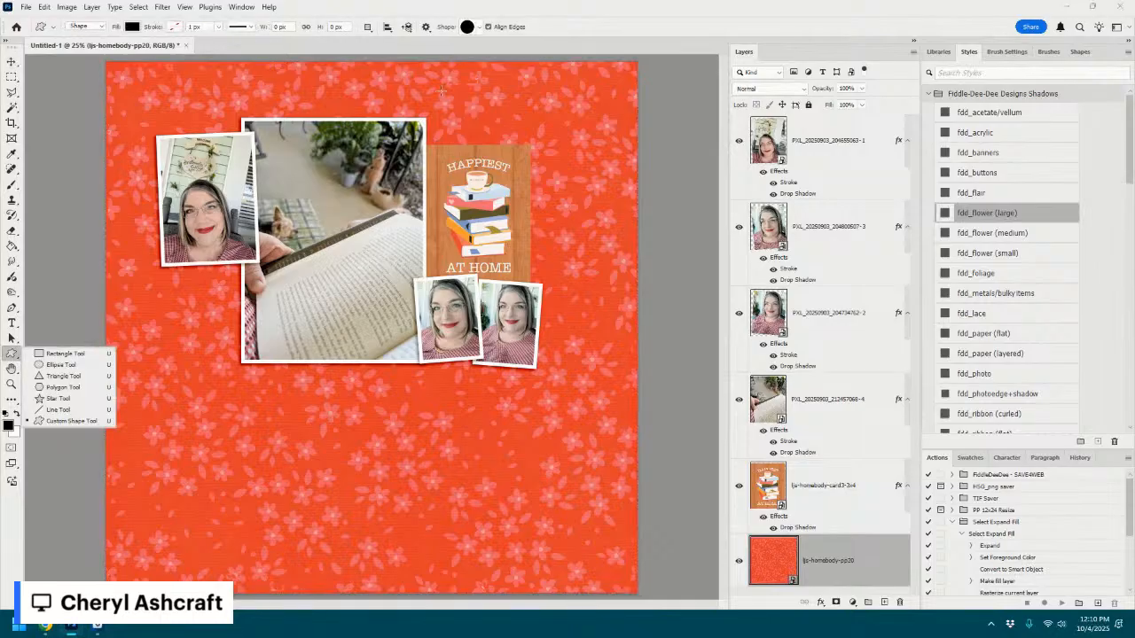
left_click(479, 28)
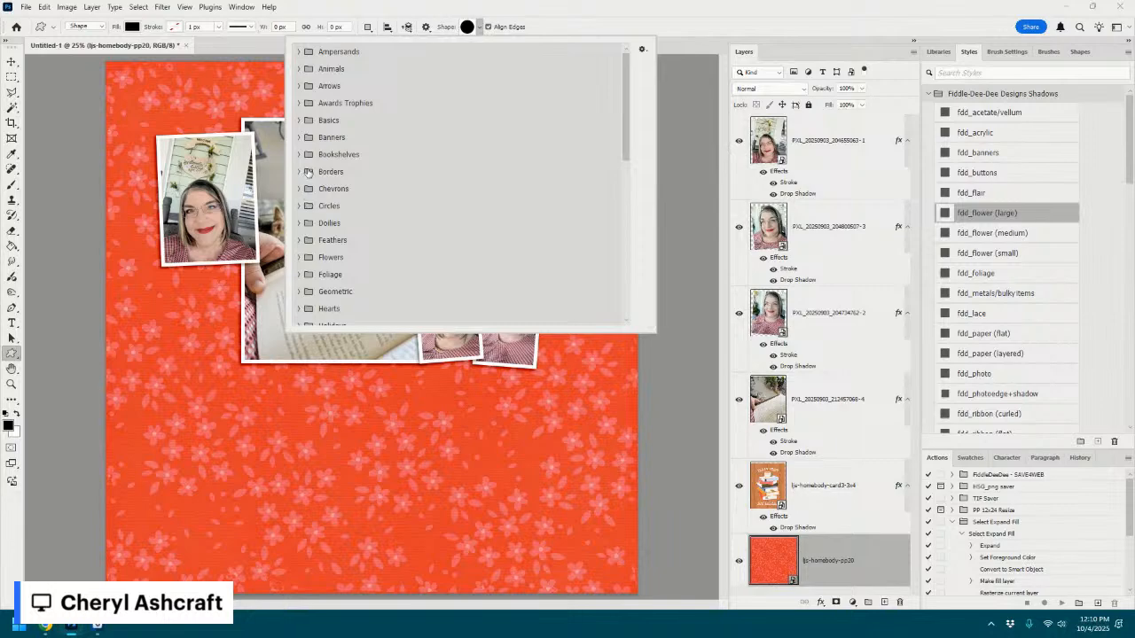
left_click(298, 120)
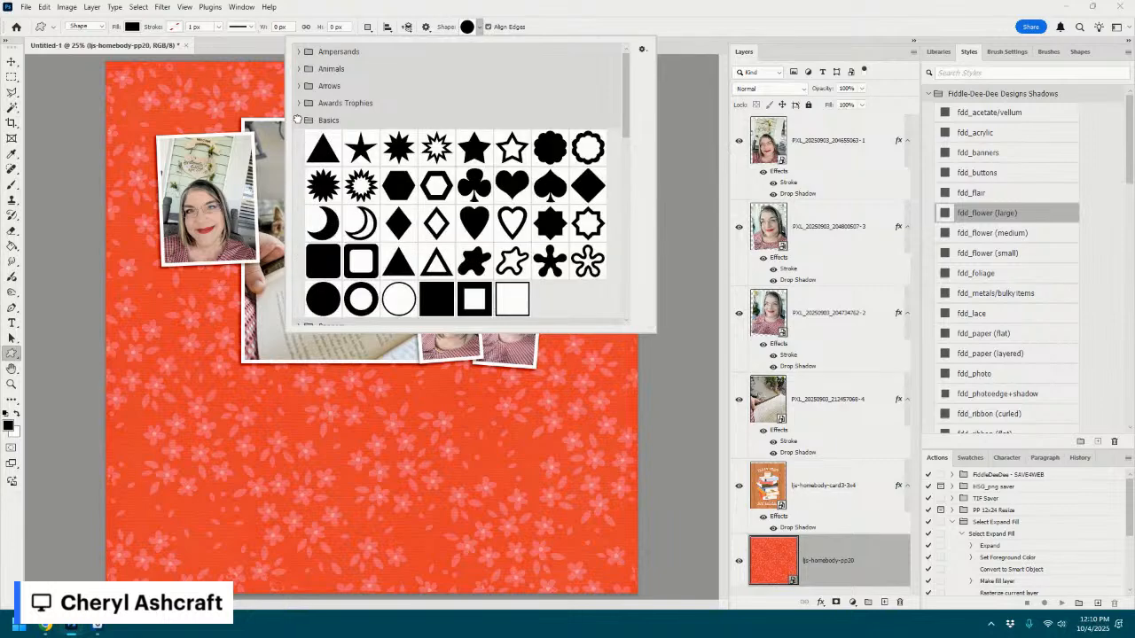
double_click(325, 291)
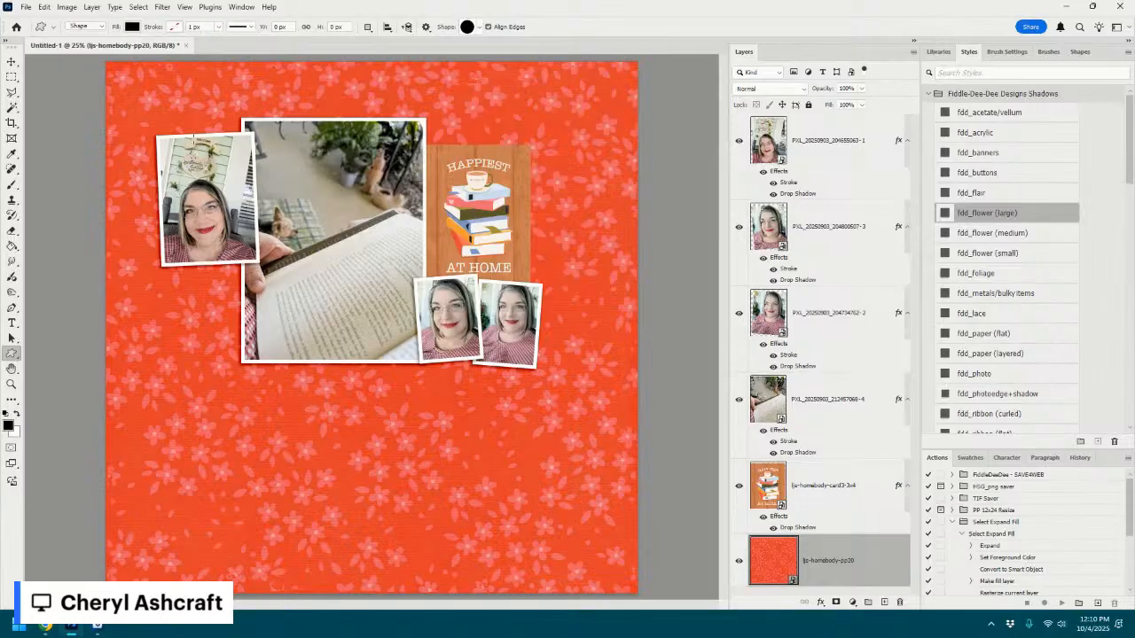
left_click_drag(180, 105, 635, 439)
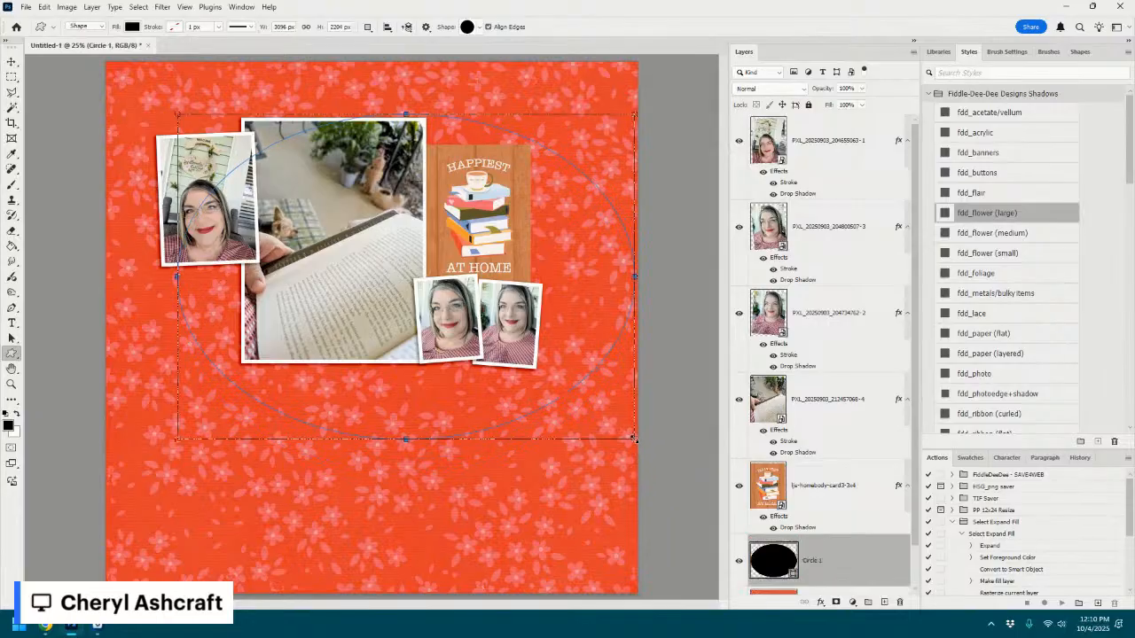
- Center the black ellipse horizontally behind the photo cluster and scale it to about 107.87%
left_click(12, 61)
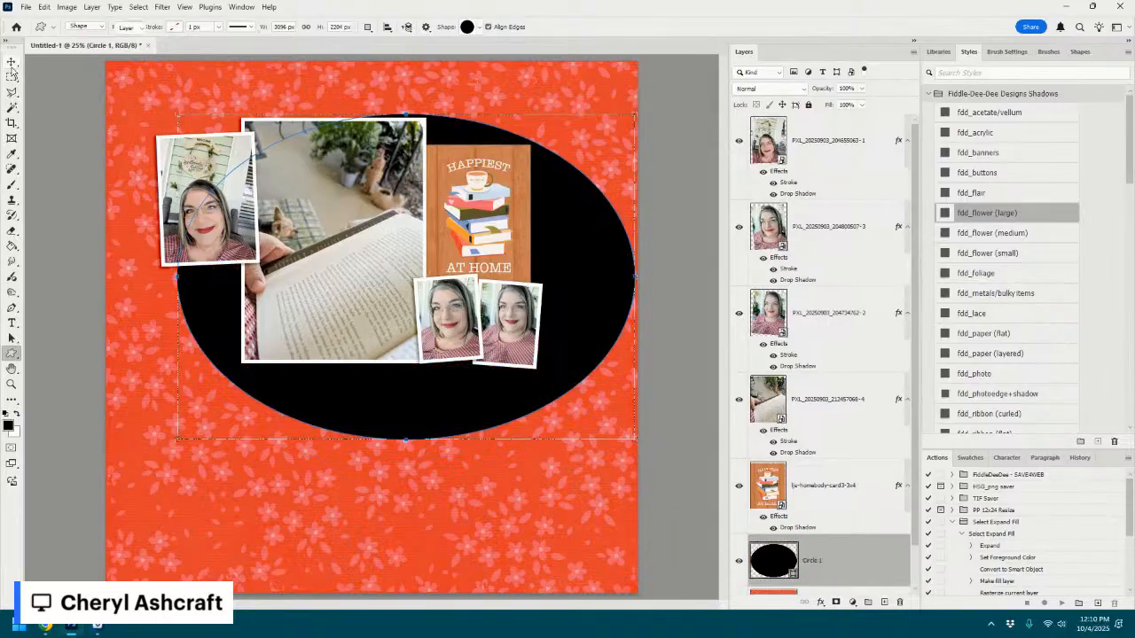
left_click_drag(599, 254, 554, 230)
left_click_drag(592, 414, 627, 446)
mouse_move(589, 294)
left_mouse_down()
mouse_move(580, 277)
mouse_move(584, 288)
left_mouse_up()
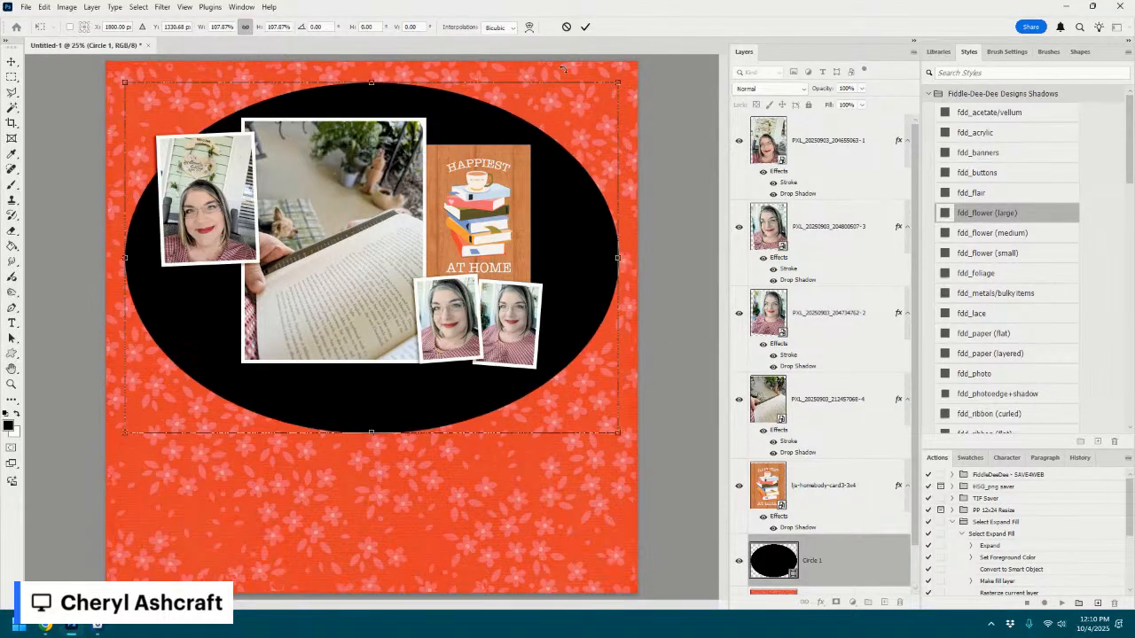
left_click(585, 27)
- Apply the fdd_flower (large) shadow style to the ellipse, then move the ljs-homebody-pp20 paper above it and clip the paper to it
scroll(801, 376, "down", 2)
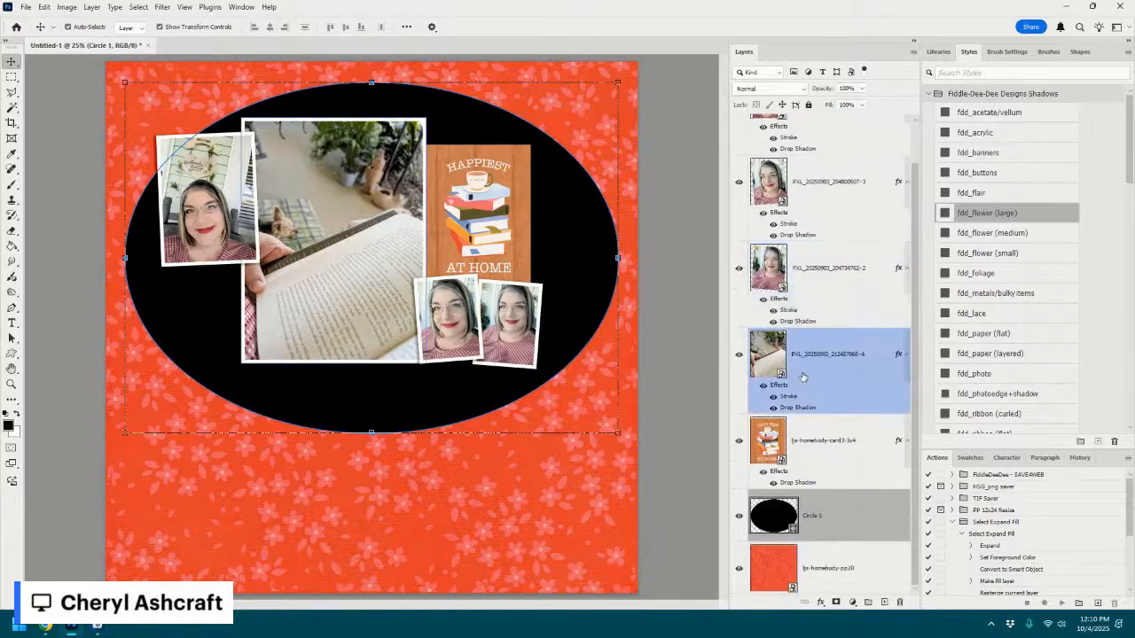
left_click(1013, 219)
left_click_drag(846, 584, 864, 499)
left_click(844, 565)
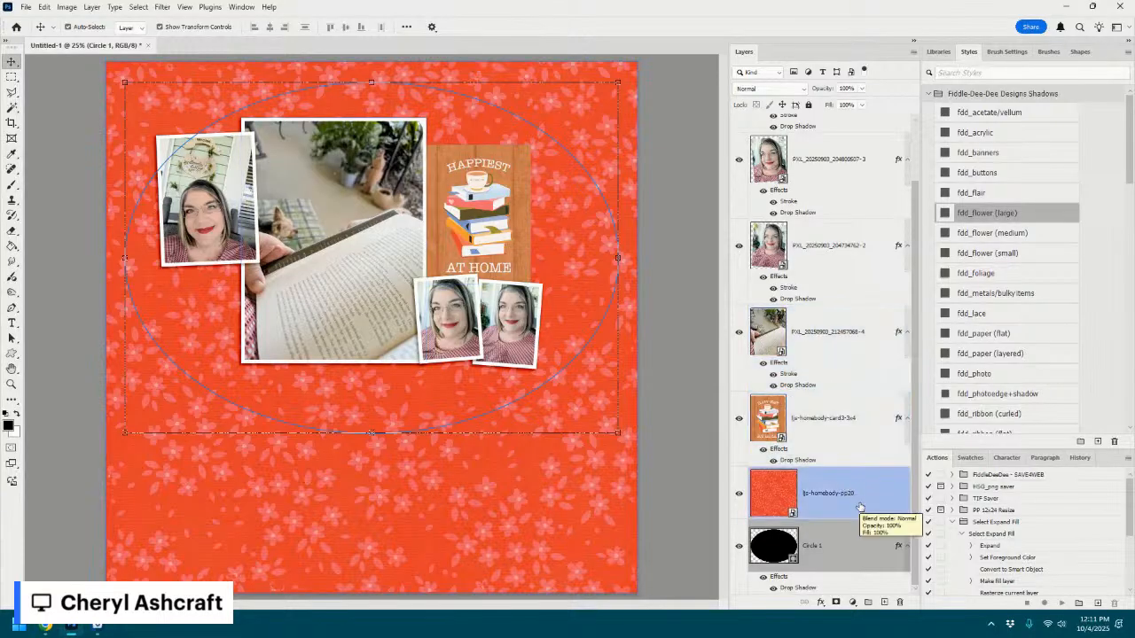
left_click(859, 507)
left_click(892, 518, "alt")
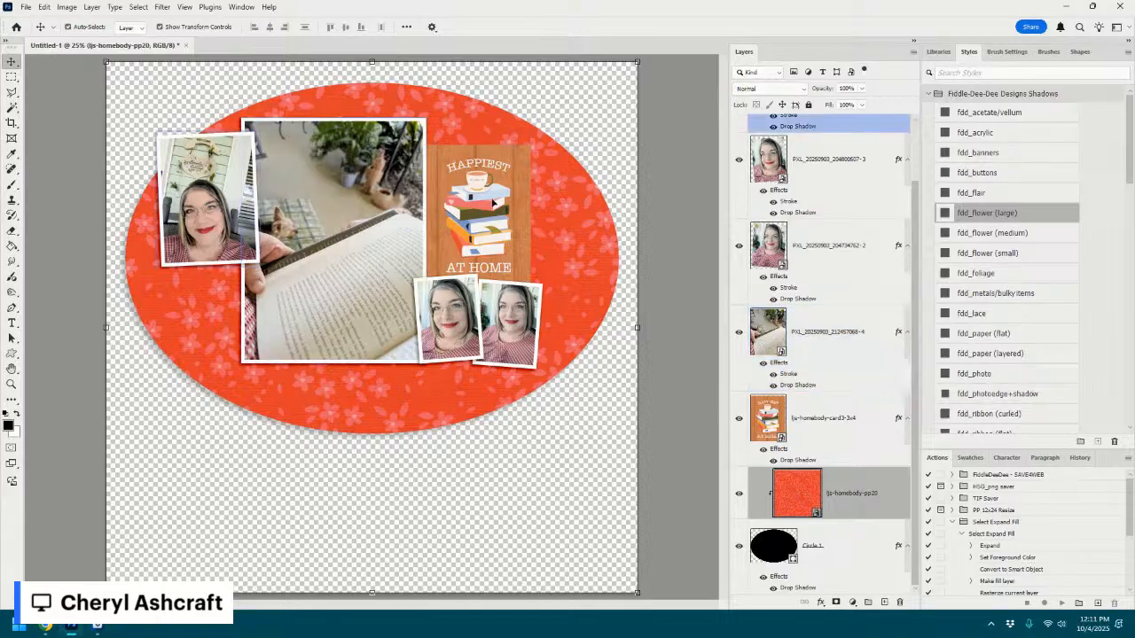
- Shift the Happiest at Home card and all four photos together slightly down and right to center them on the ellipse
left_click(829, 430)
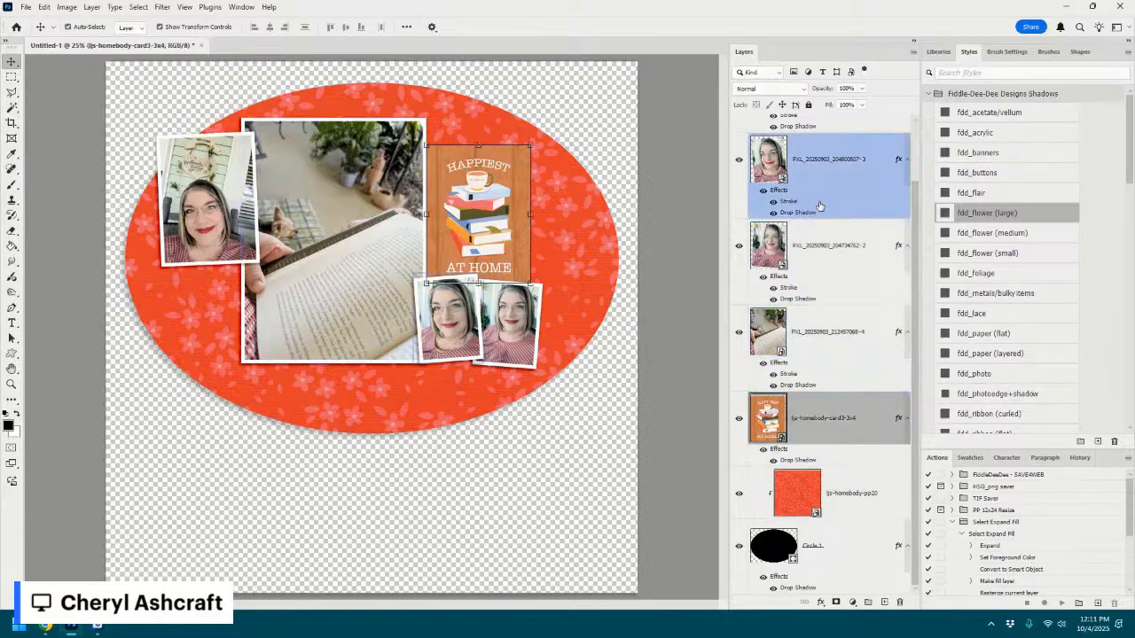
scroll(832, 179, "up", 1)
left_click(833, 173, "shift")
left_click_drag(513, 219, 526, 233)
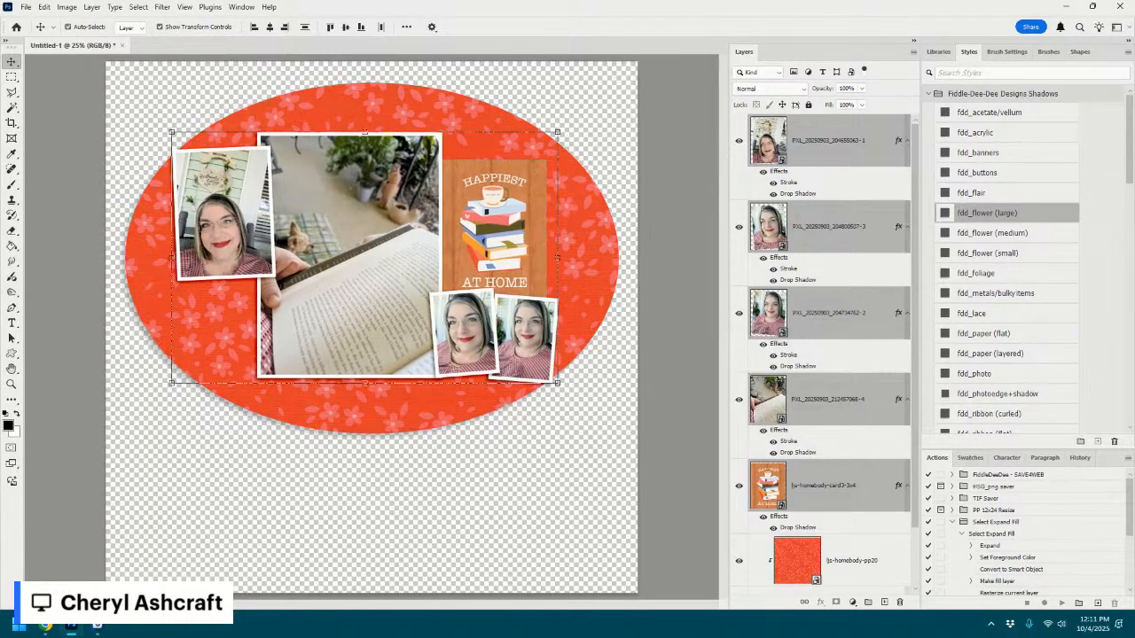
- Add the striped ljs-homebody-pp21 paper and send its layer to the bottom of the stack as the page background
left_click_drag(631, 440, 512, 520)
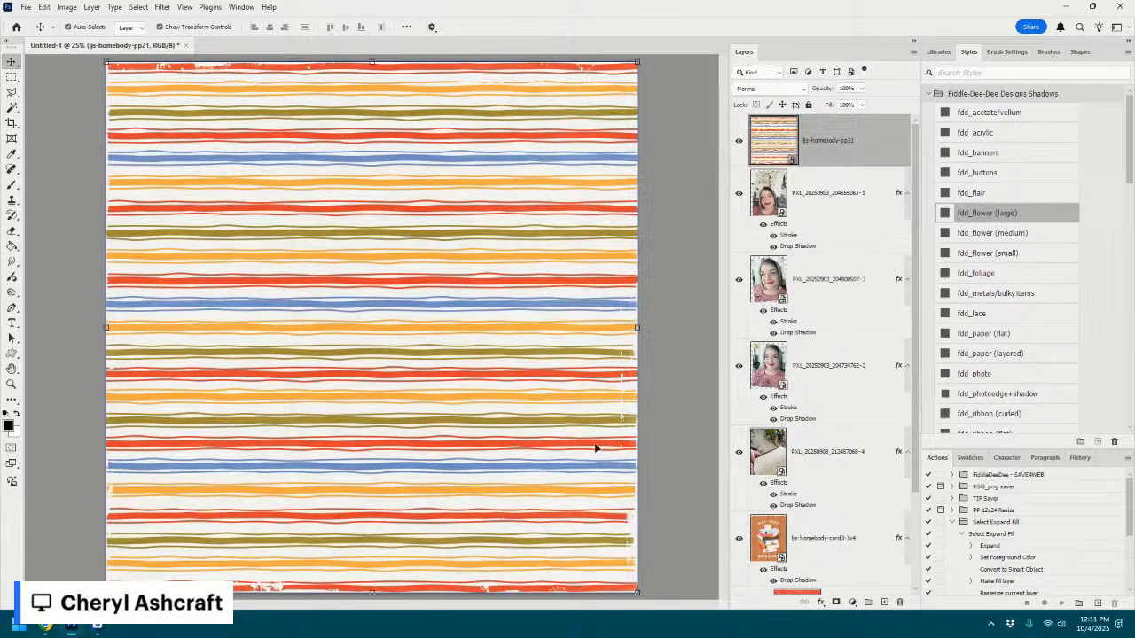
key("ctrl+shift+bracketleft")
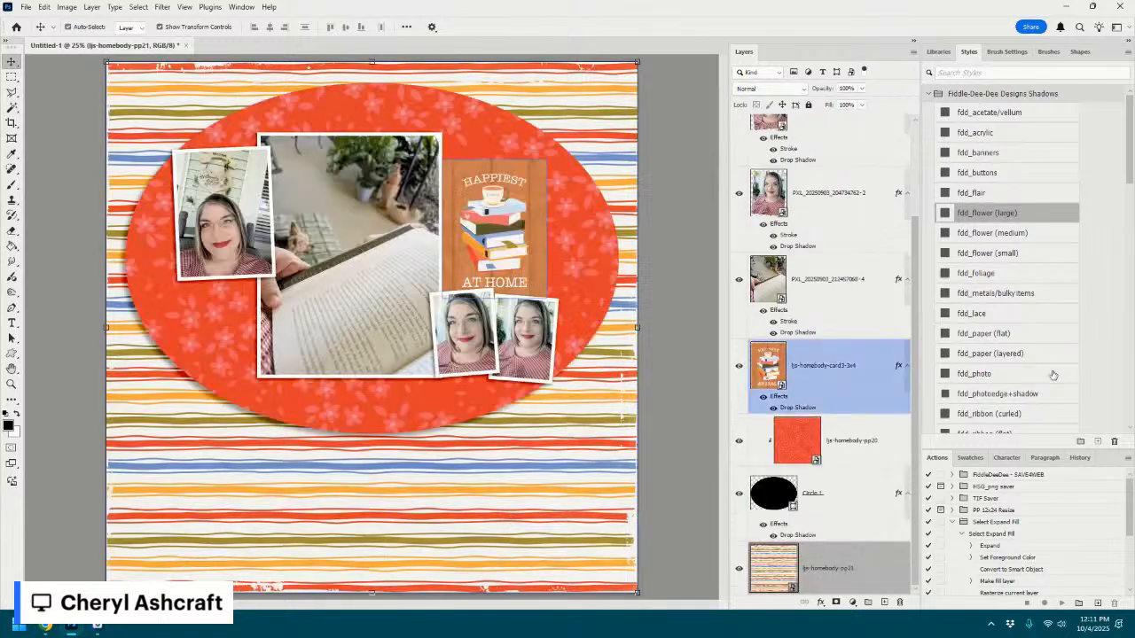
left_click(801, 433)
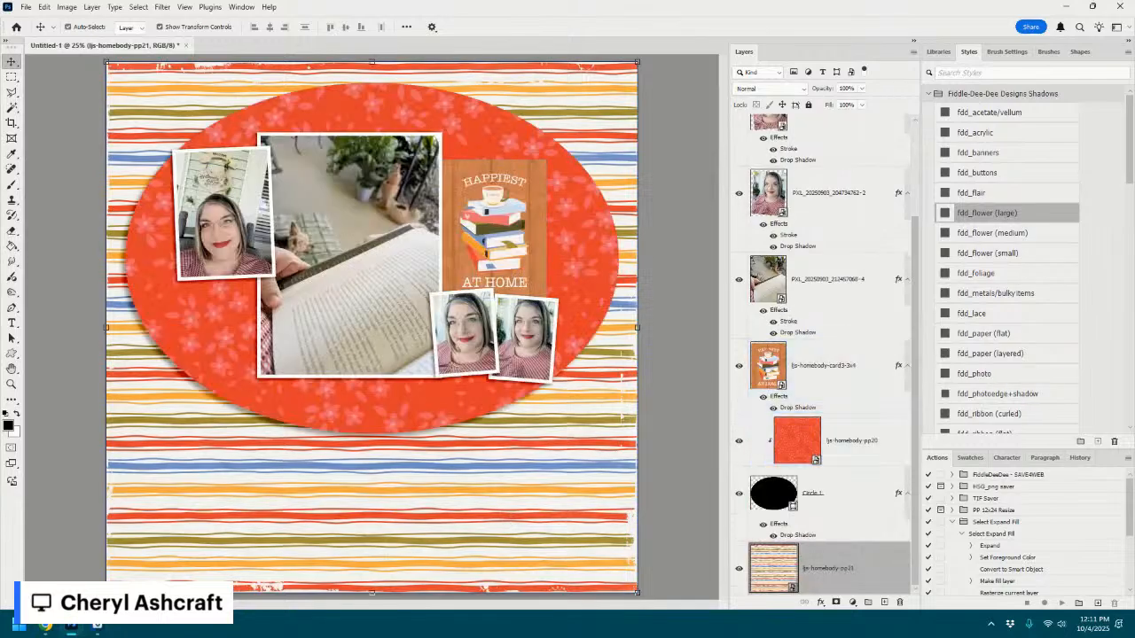
- Add the ljs-homebody-pp25, ljs-homebody-pp17 and ljs-homebody-pp13 papers in turn beneath the ellipse as alternative page backgrounds
left_click(581, 479)
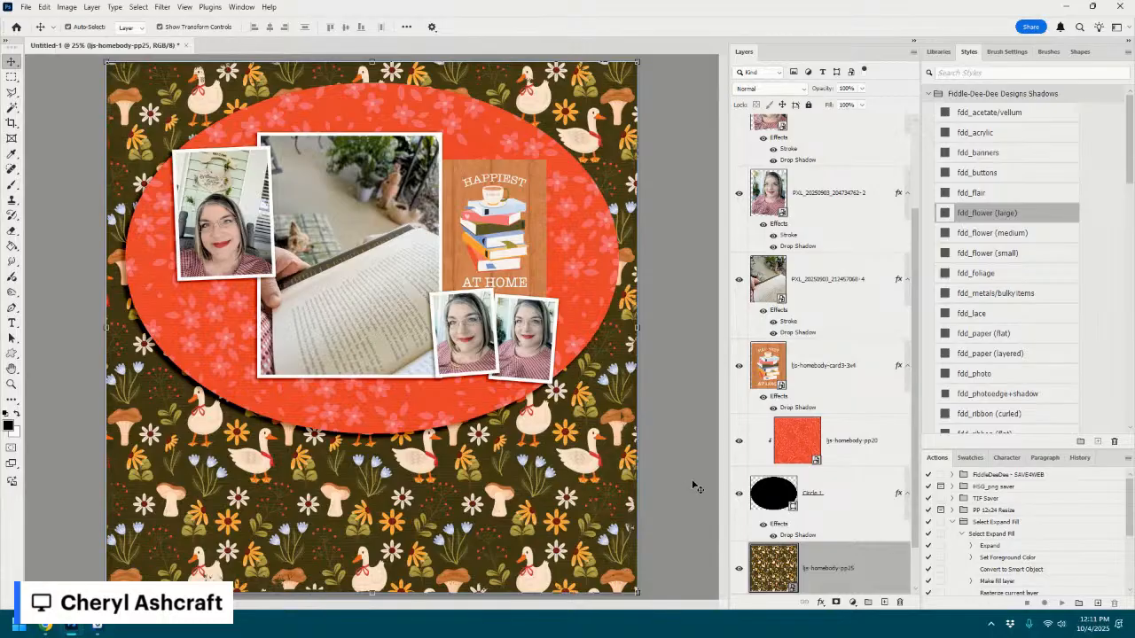
left_click(403, 290)
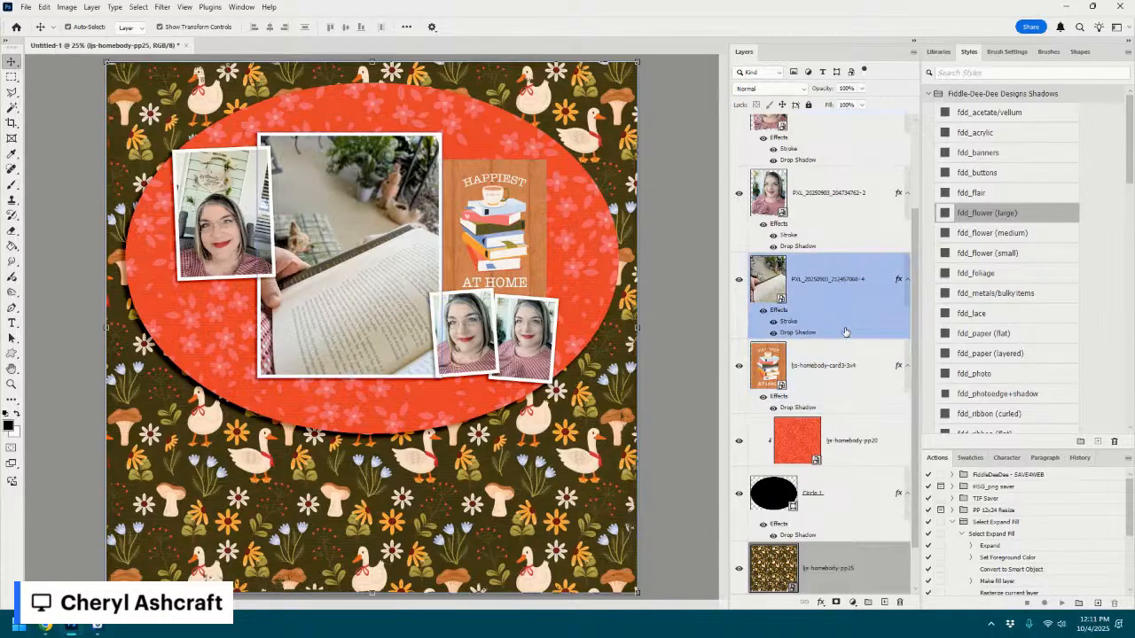
left_click(904, 210)
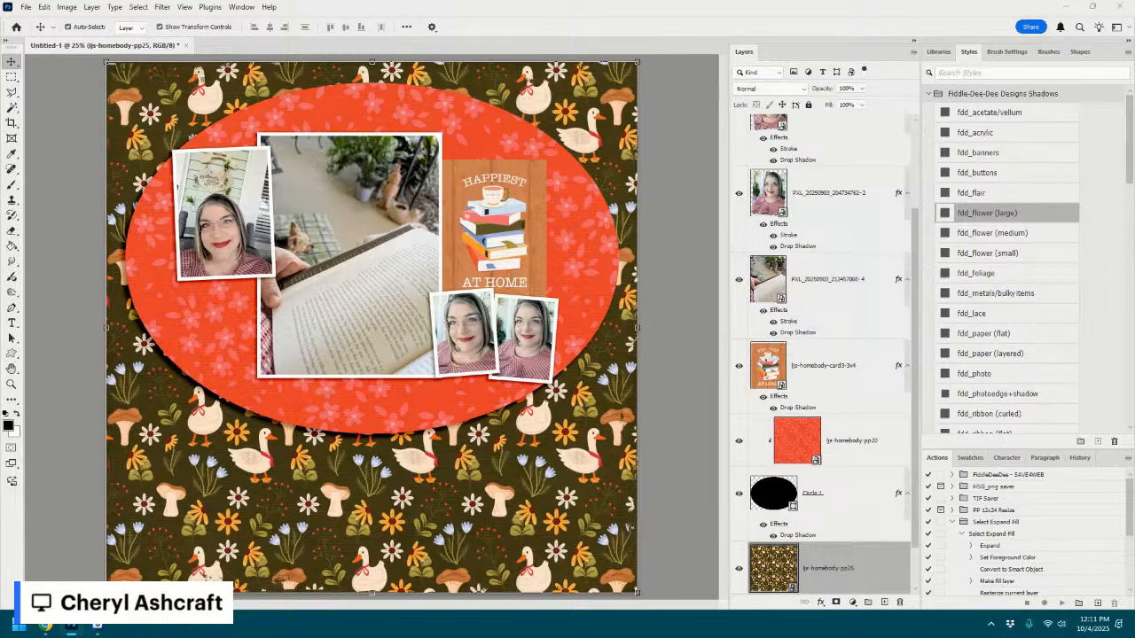
key("ctrl+z")
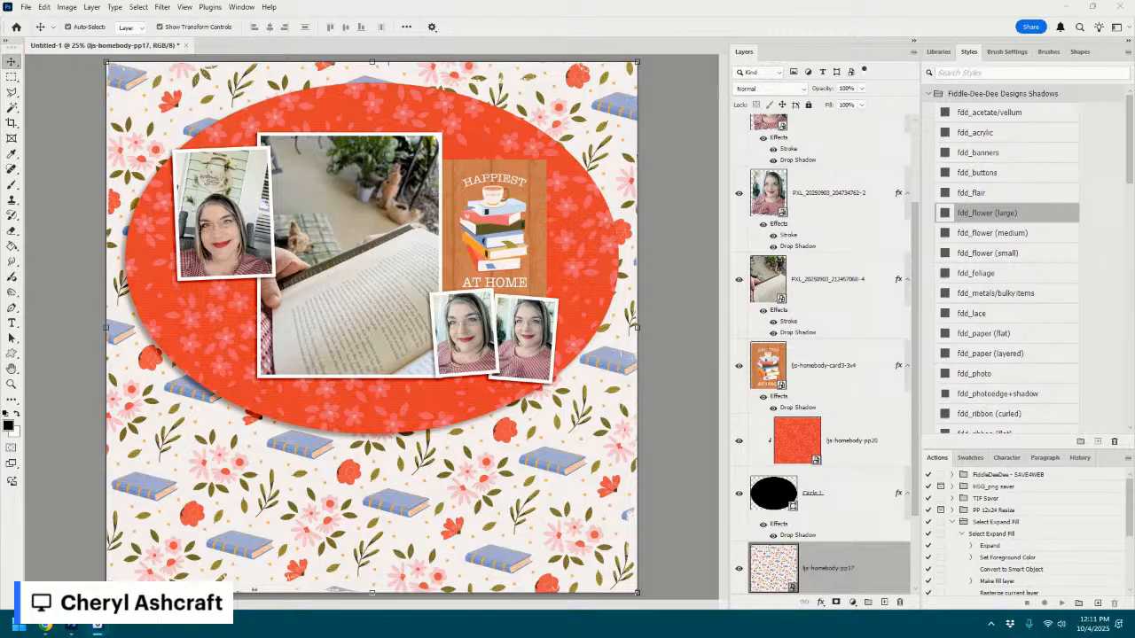
key("ctrl+z")
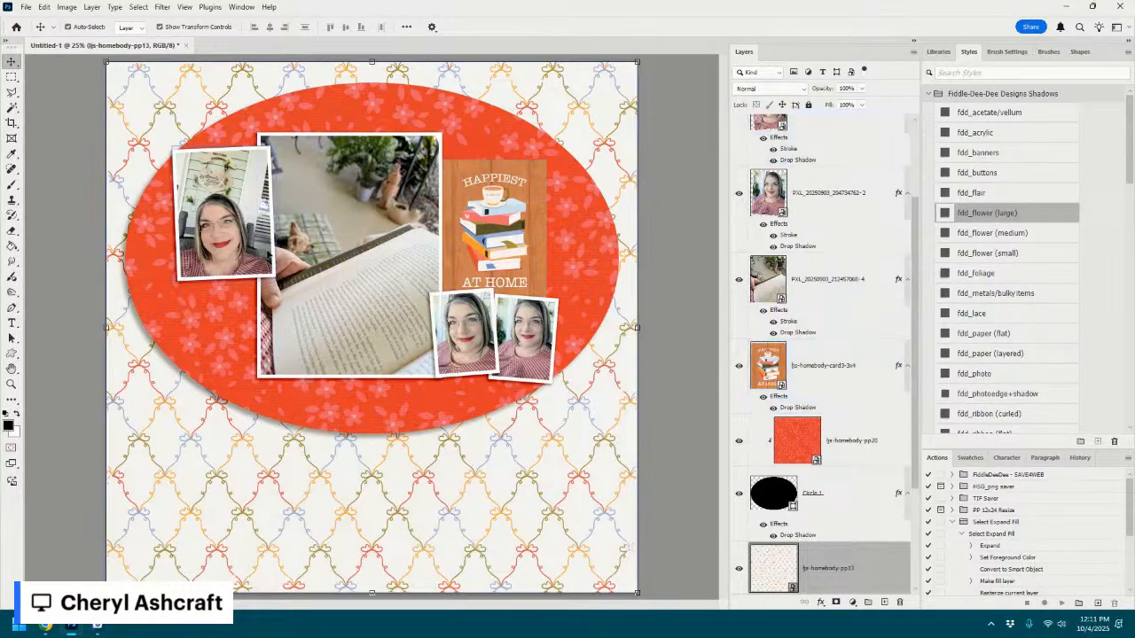
- Examine the porch portrait with the welcome sign up close, then review the whole page against the bow-patterned background
scroll(200, 182, "up", 5)
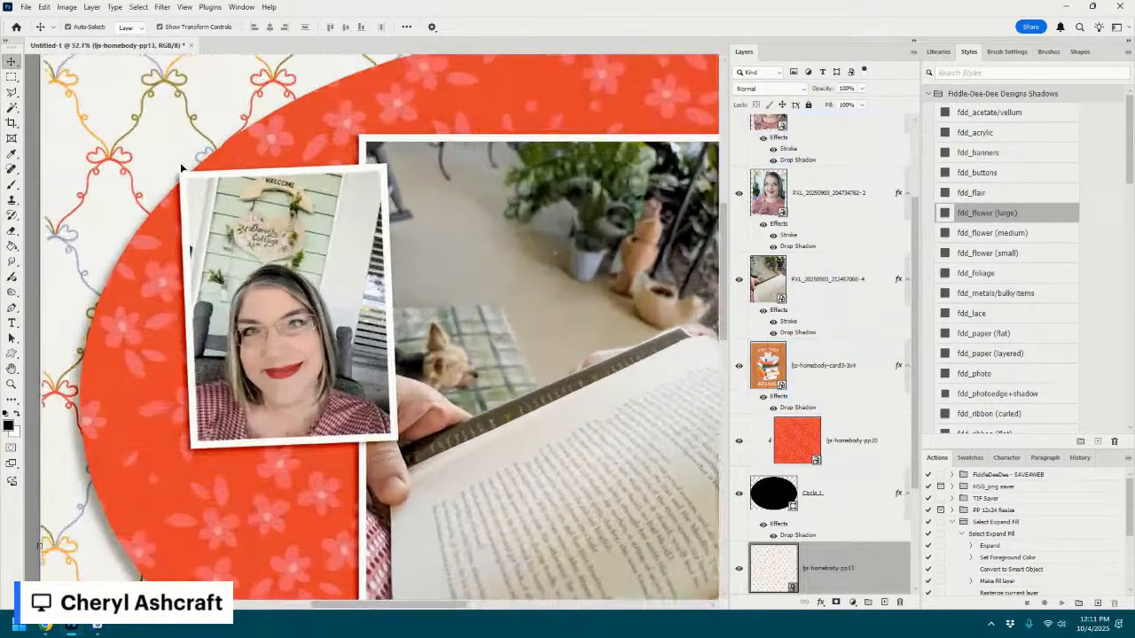
scroll(240, 294, "up", 3)
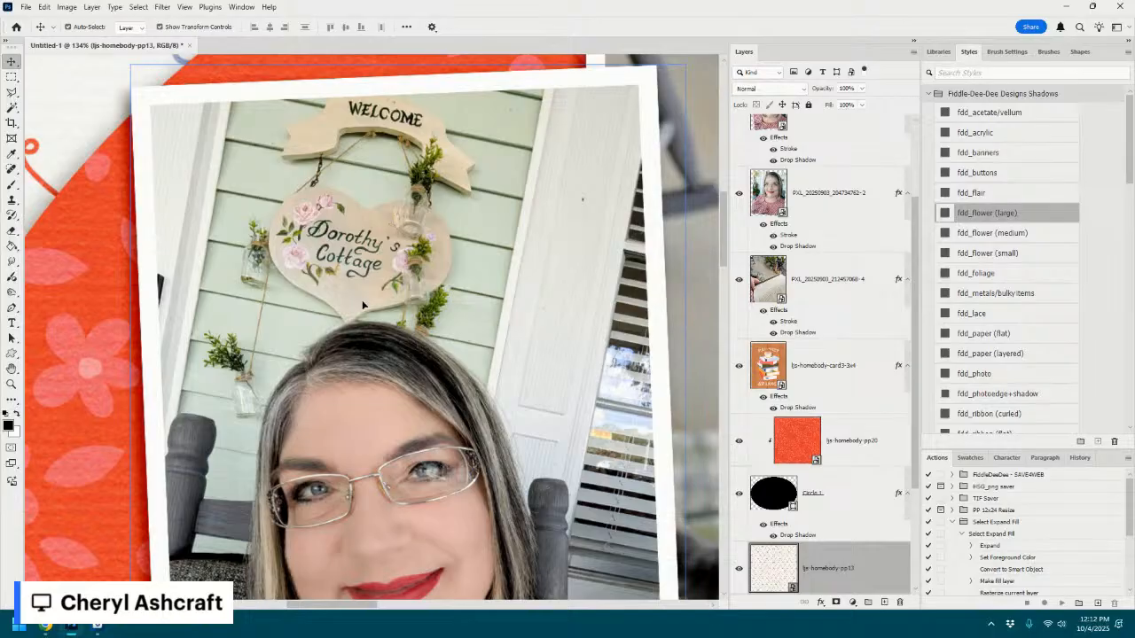
scroll(594, 283, "down", 5)
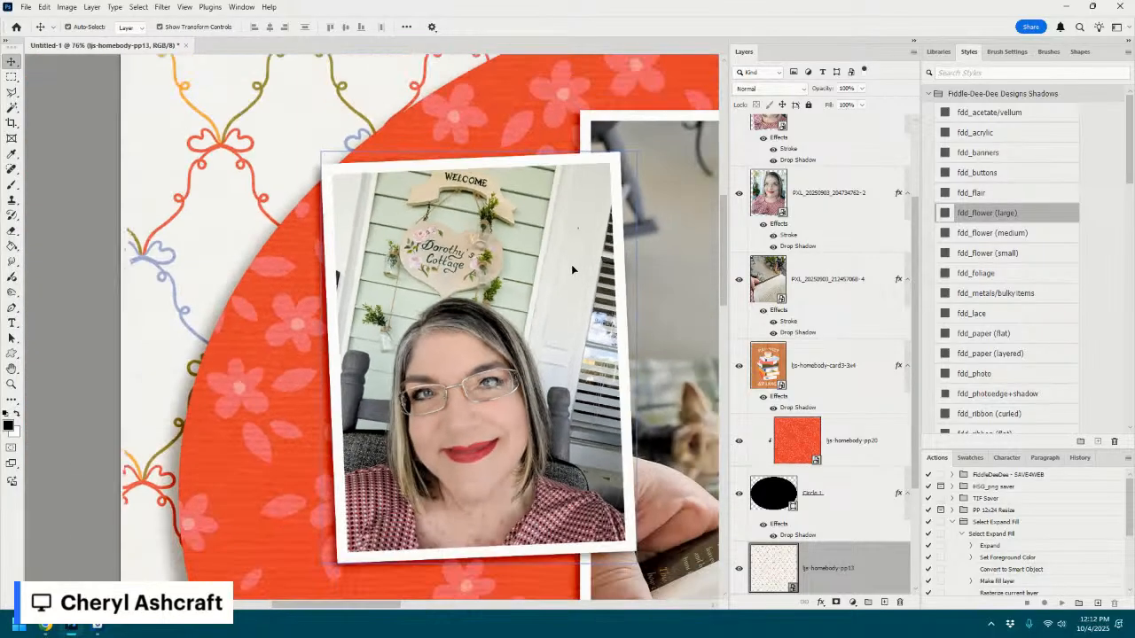
scroll(571, 264, "down", 5)
left_click(570, 265)
left_click(449, 278)
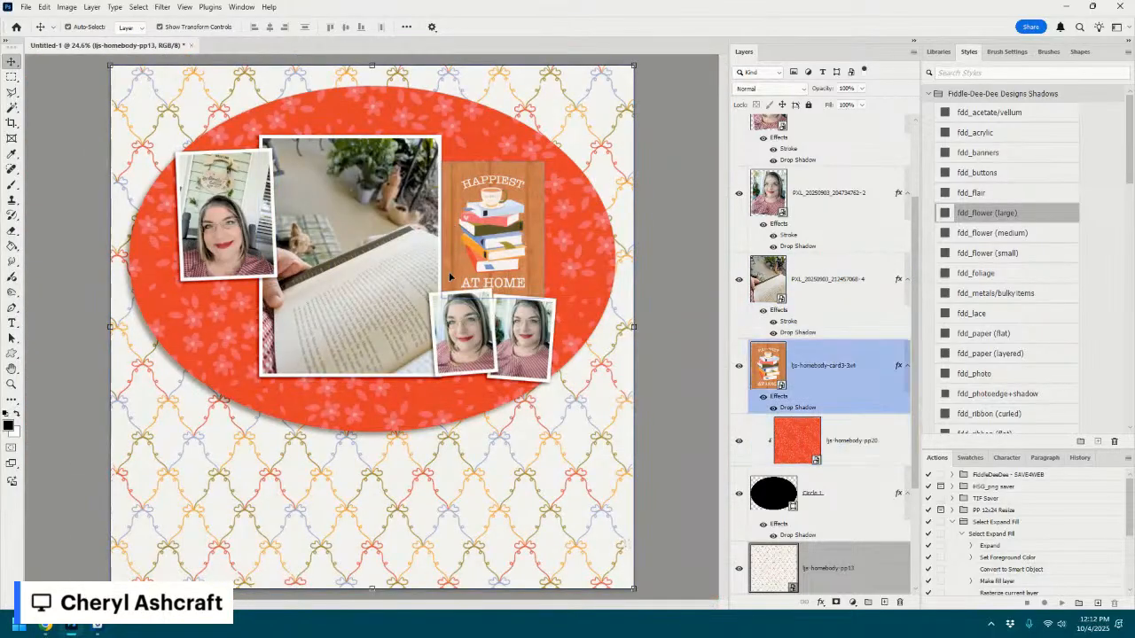
scroll(450, 275, "up", 3)
scroll(449, 274, "down", 4)
scroll(453, 281, "up", 1)
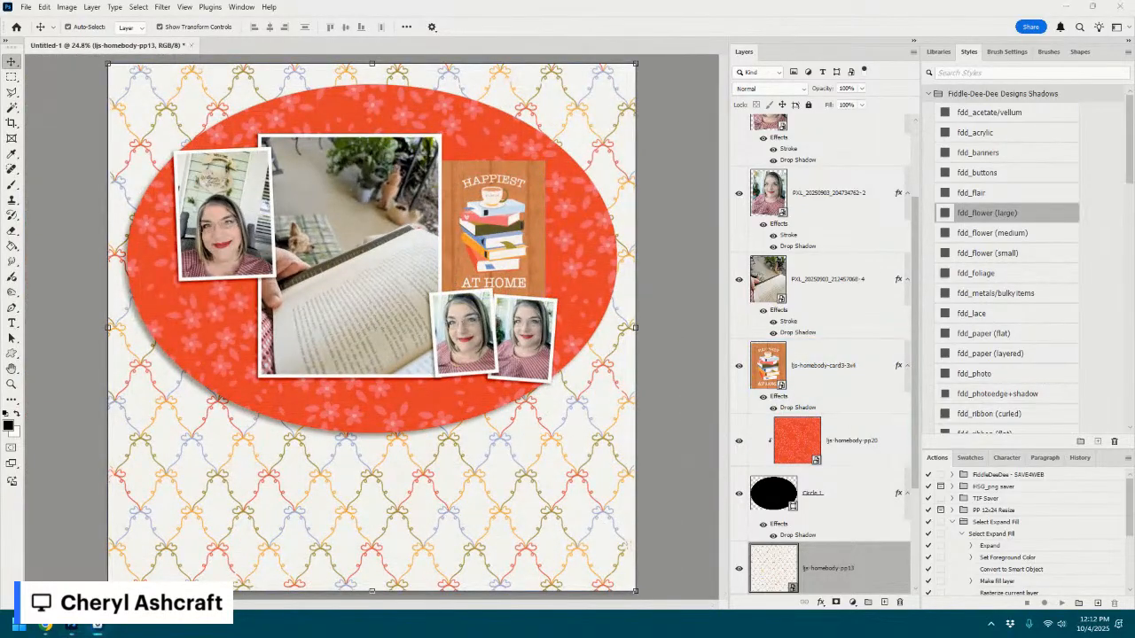
scroll(864, 426, "down", 3)
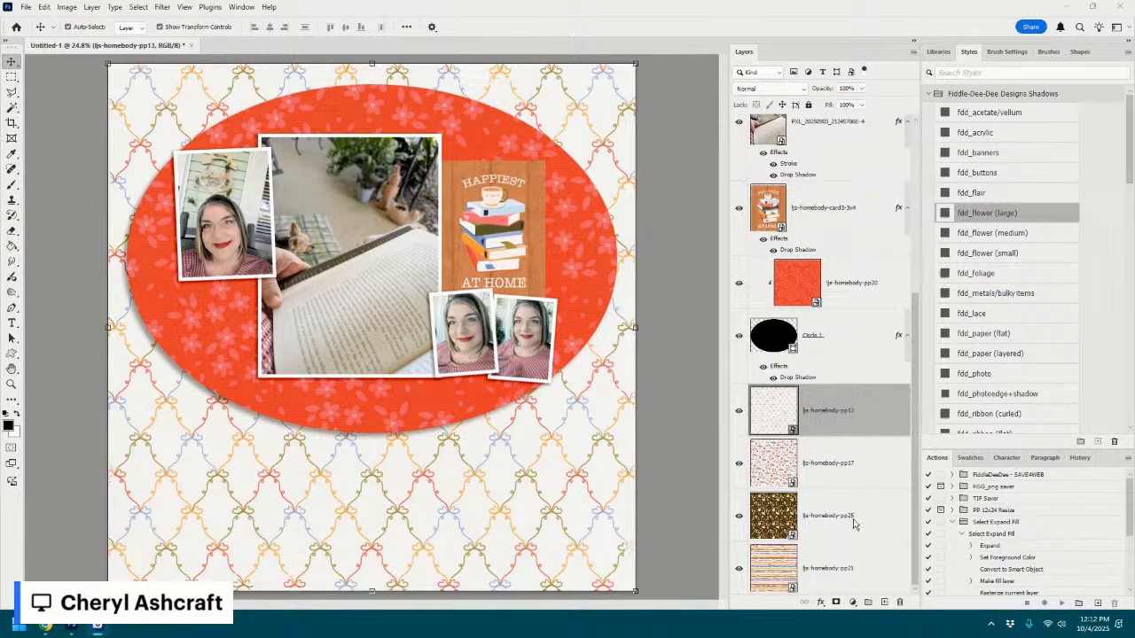
left_click(867, 474, "shift")
key("Delete")
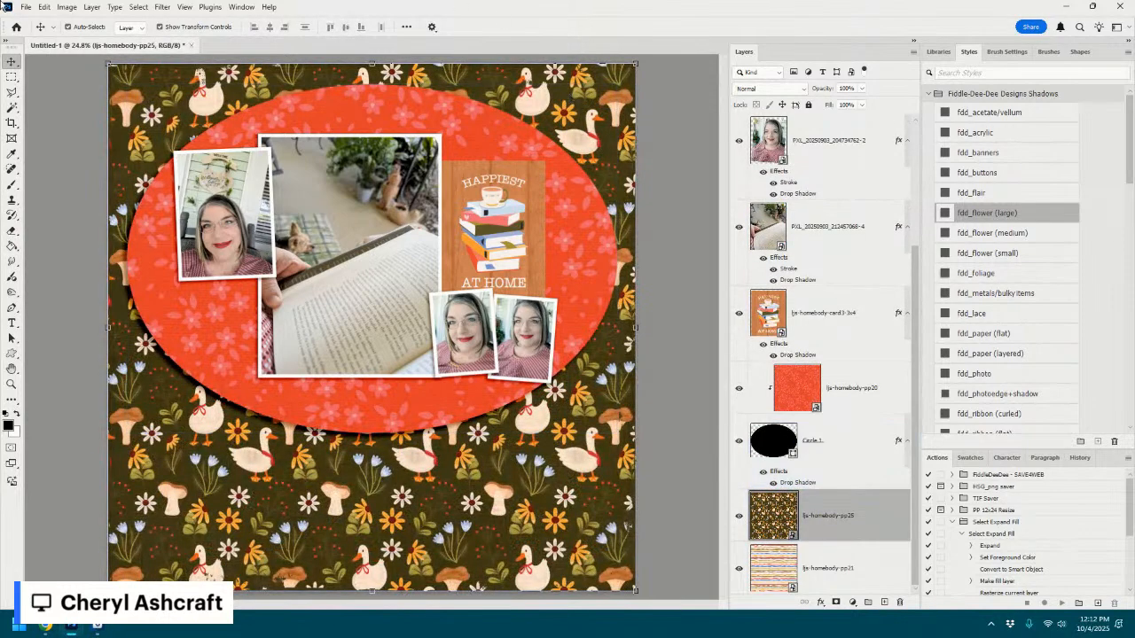
left_click(44, 7)
left_click(58, 17)
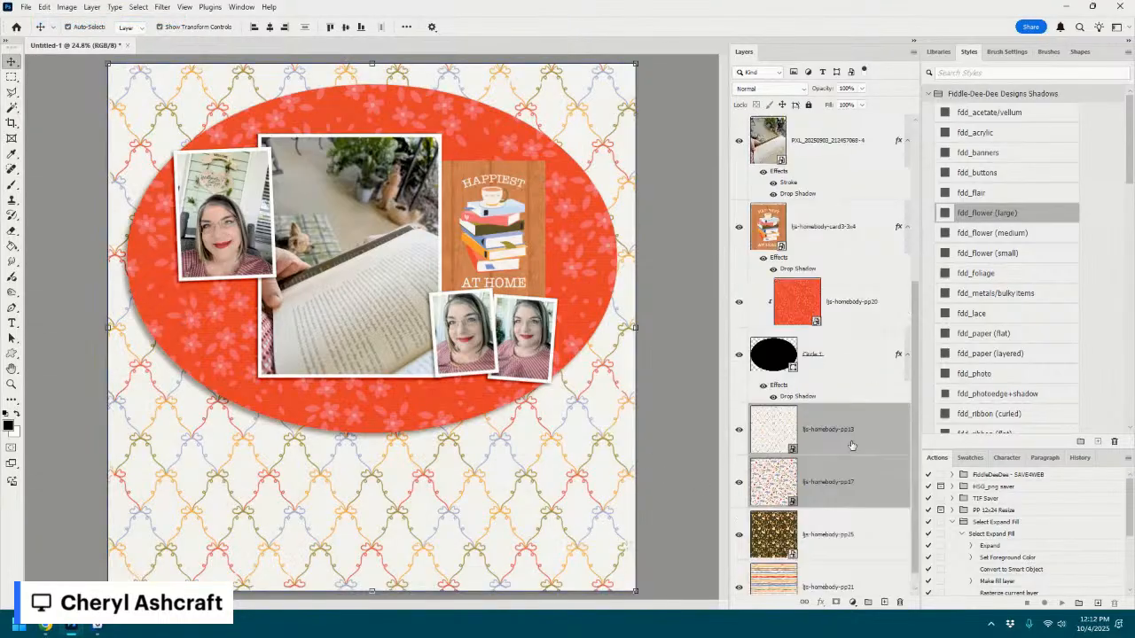
- Delete the rejected background papers ljs-homebody-pp17, ljs-homebody-pp25 and ljs-homebody-pp21, keeping ljs-homebody-pp13
left_click(846, 493)
left_click(851, 574, "shift")
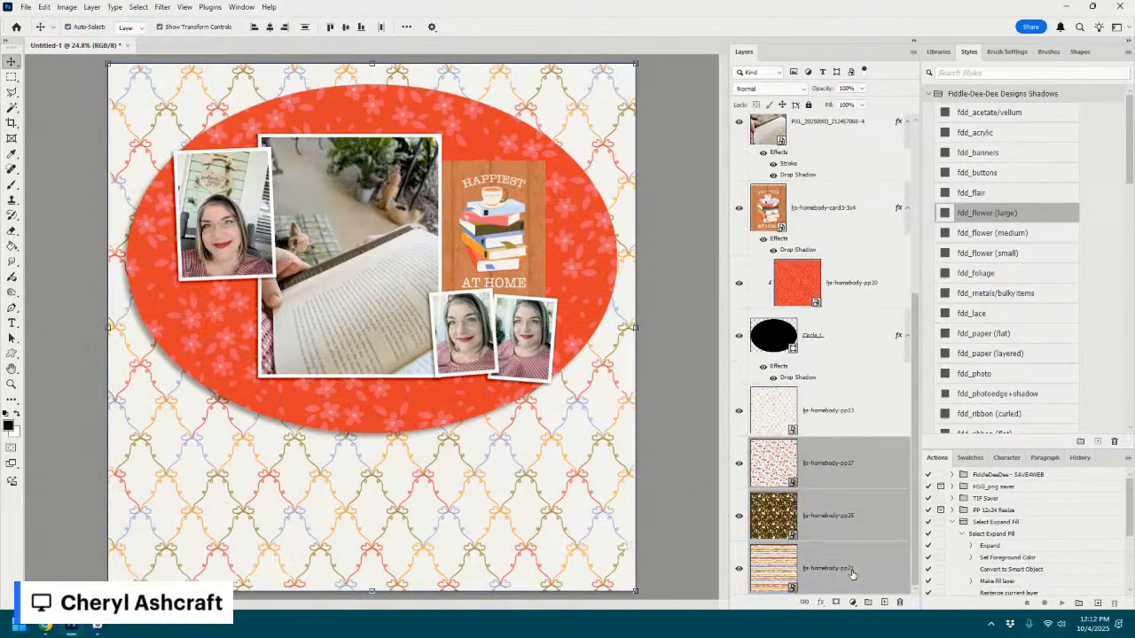
key("Delete")
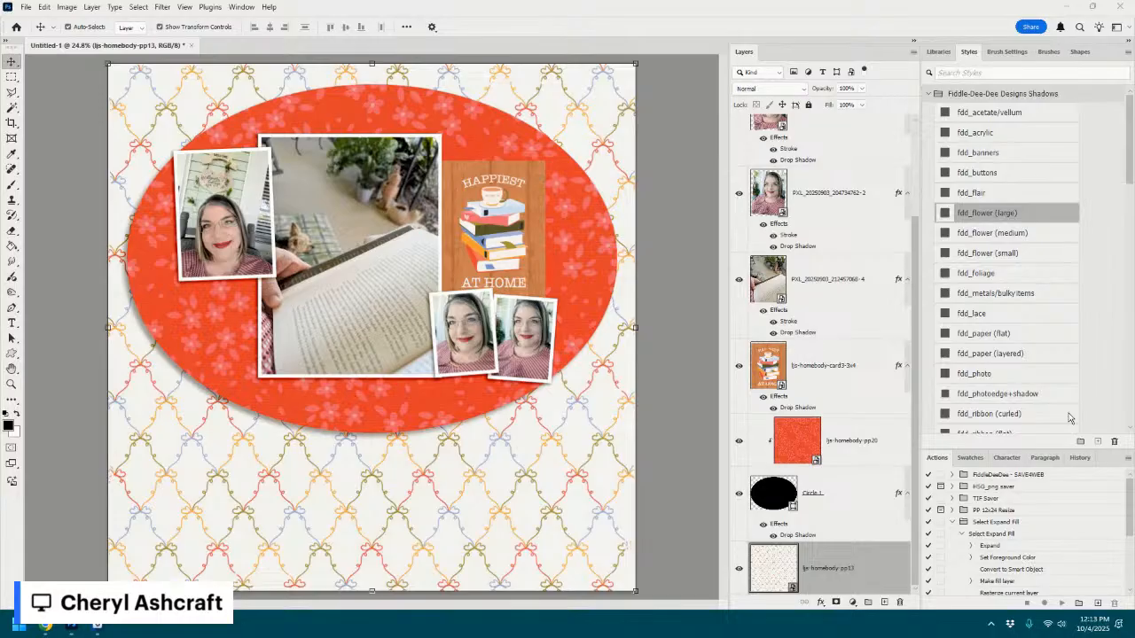
- Duplicate the ellipse layer beneath the original and scale the copy to 105% as a border mat
left_click(857, 494)
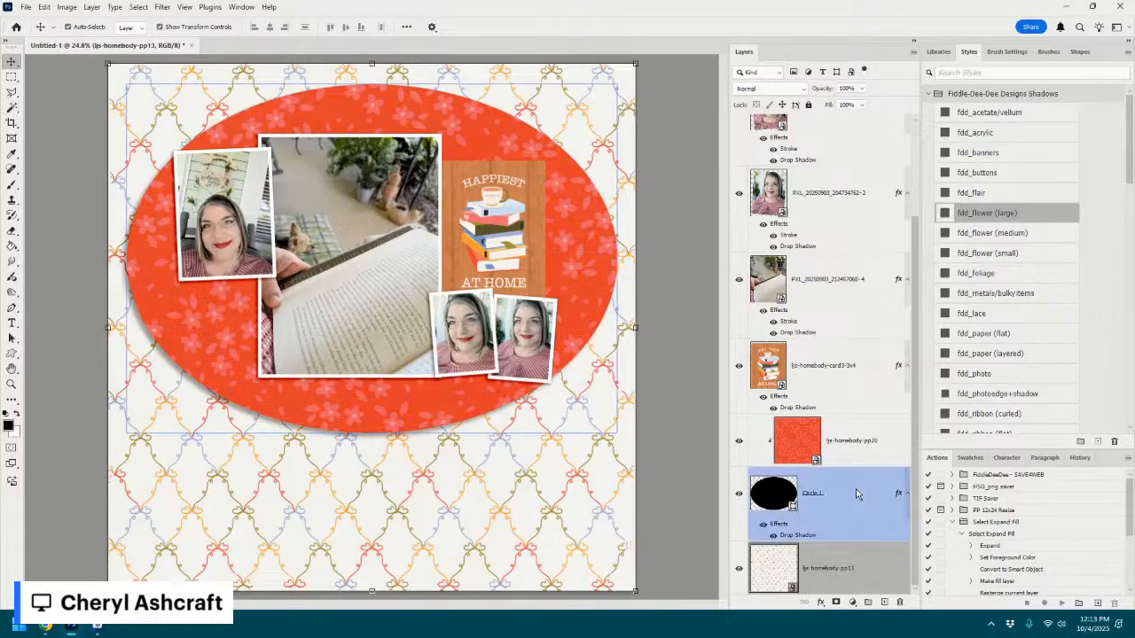
left_click_drag(857, 497, 858, 545)
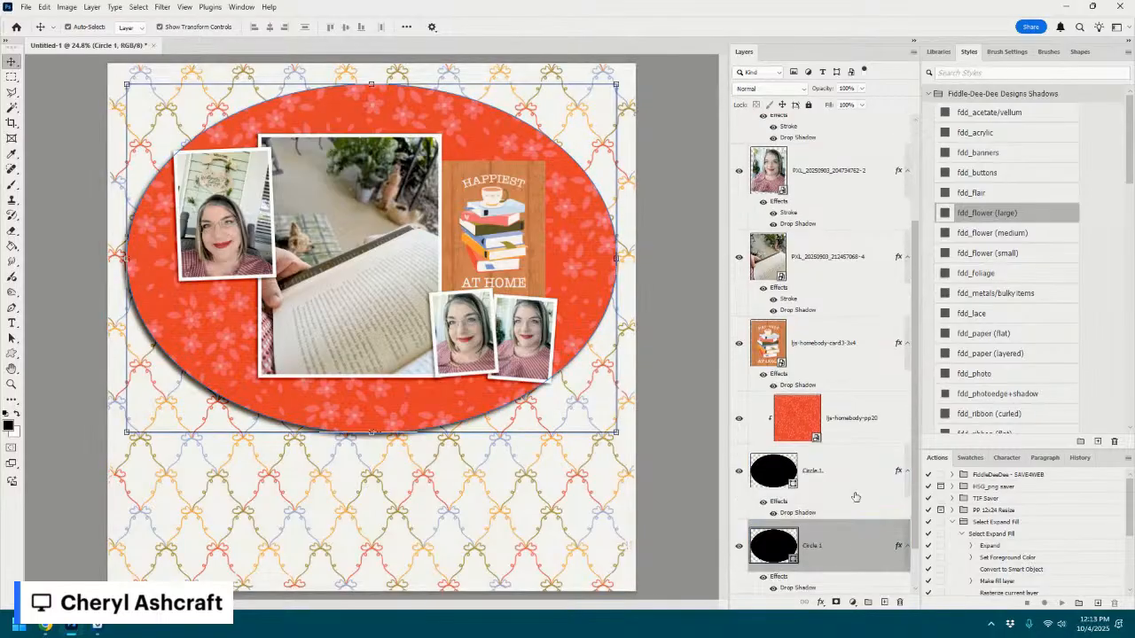
key("ctrl+t")
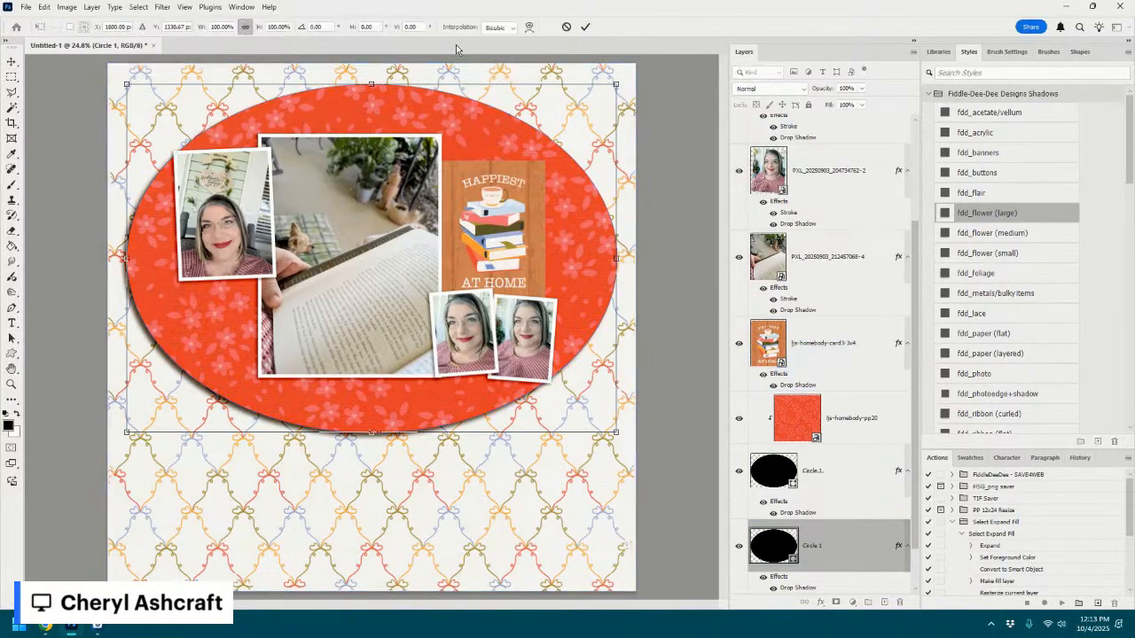
left_click(228, 26)
type("105")
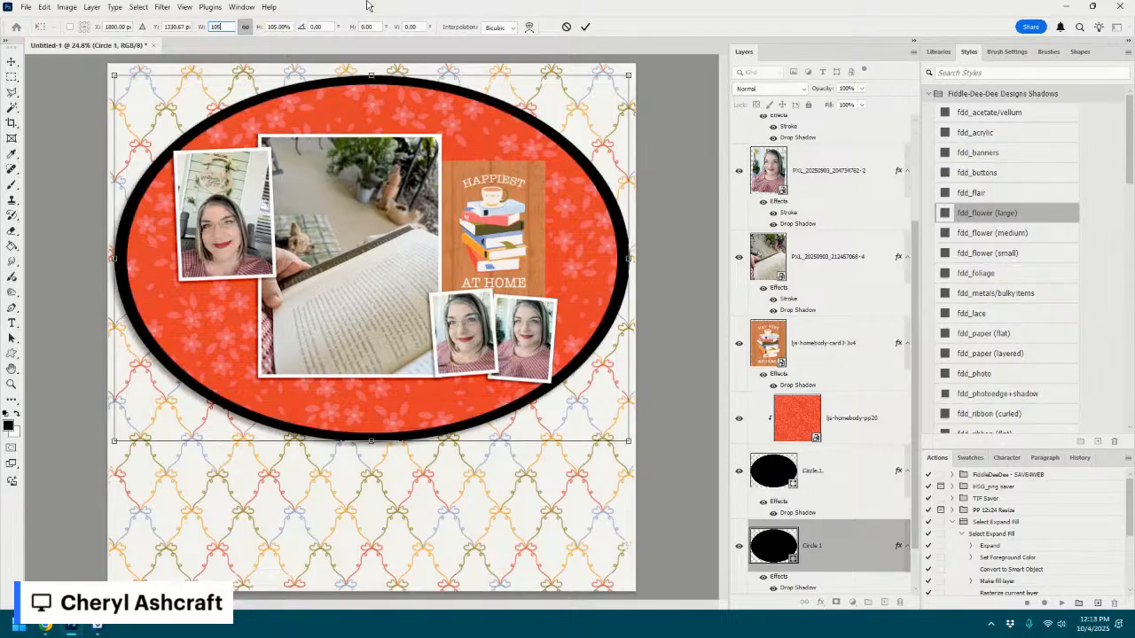
left_click(581, 28)
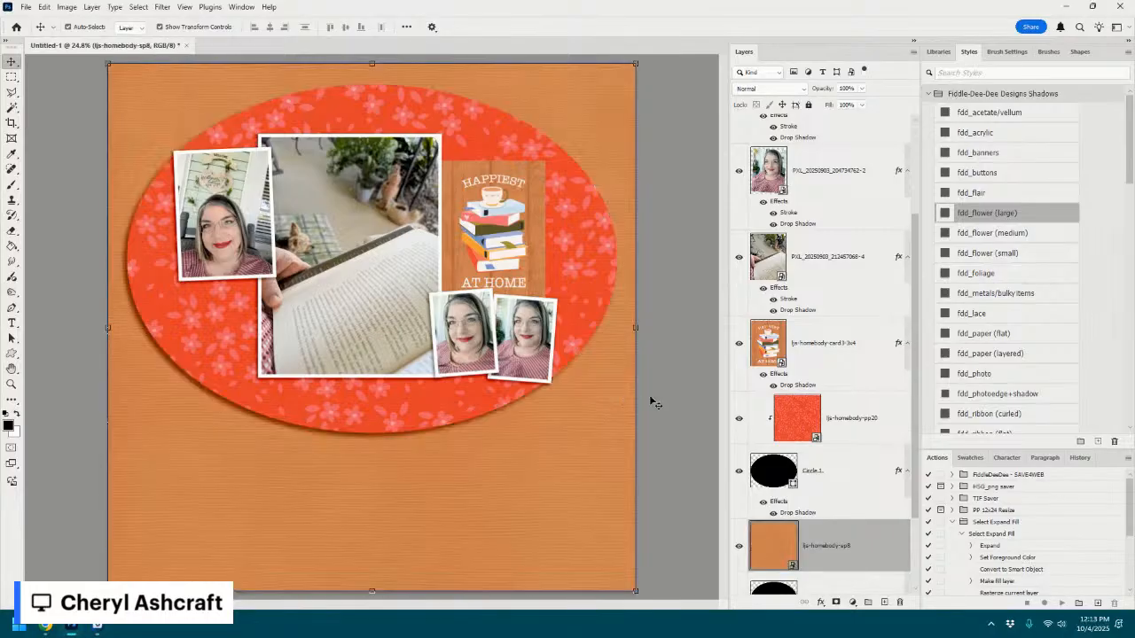
- Clip the ljs-homebody-sp8 paper to the larger ellipse and add the ljs-homebody-pp10 paper at the bottom of the layer stack
key("ctrl+alt+g")
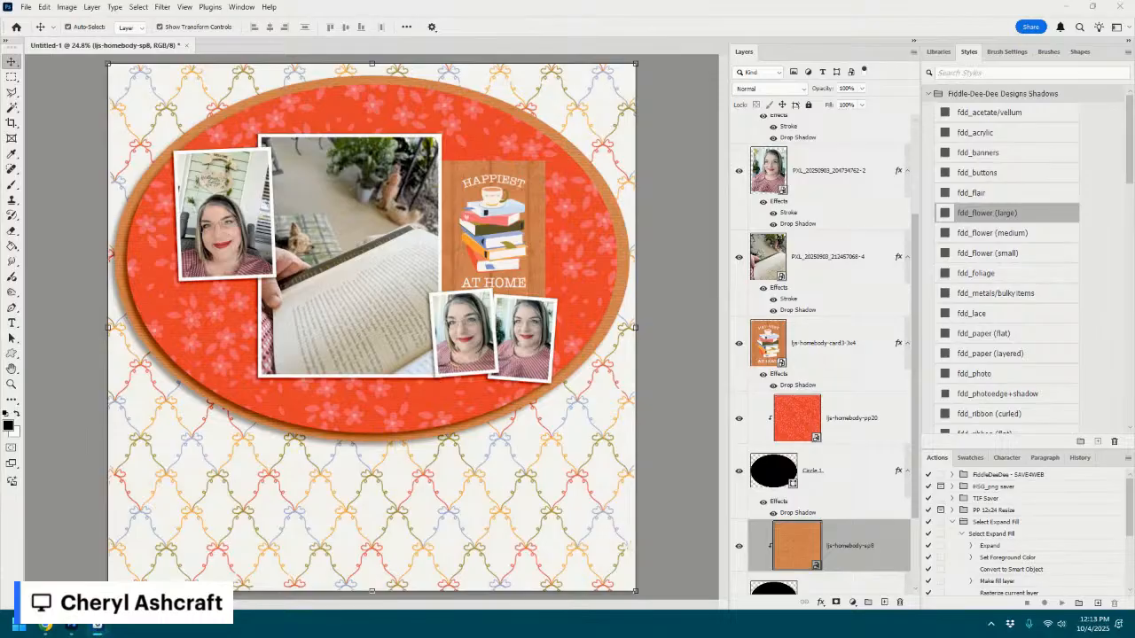
left_click_drag(1134, 435, 617, 493)
key("ctrl+shift+[")
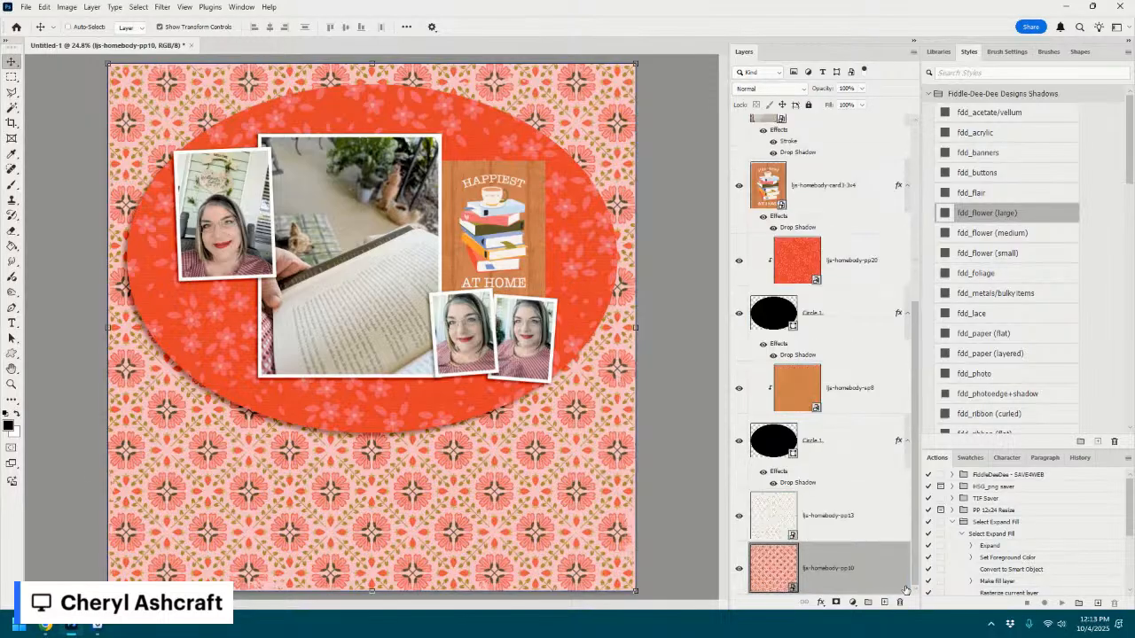
- Scale the bow-patterned ljs-homebody-pp13 paper to 95% so the floral paper frames it
left_click(880, 521)
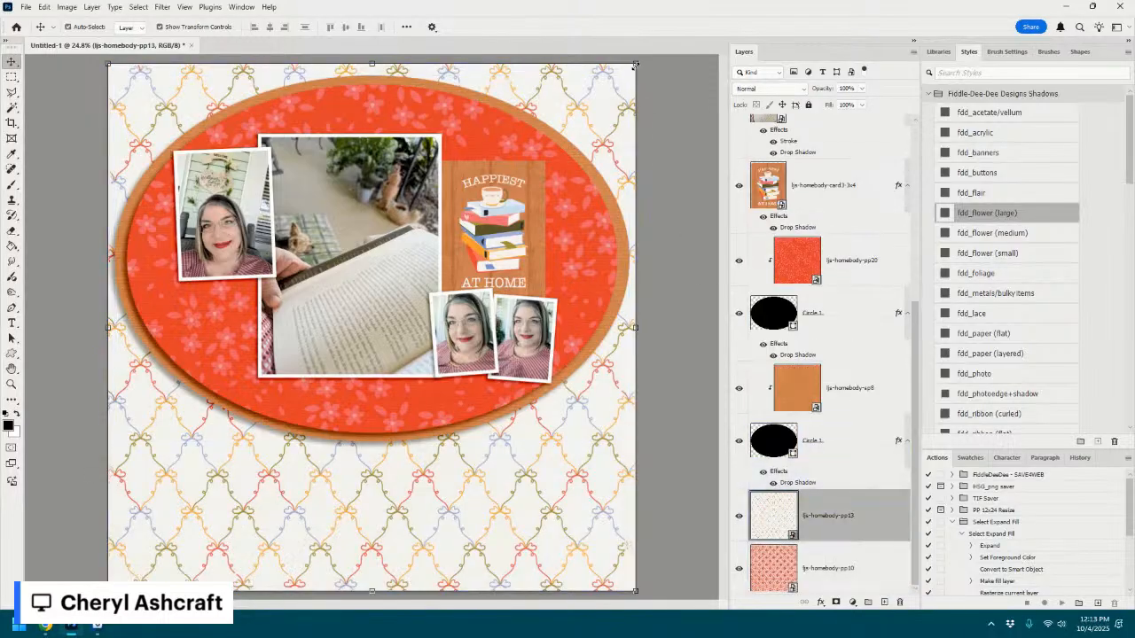
key("ctrl+t")
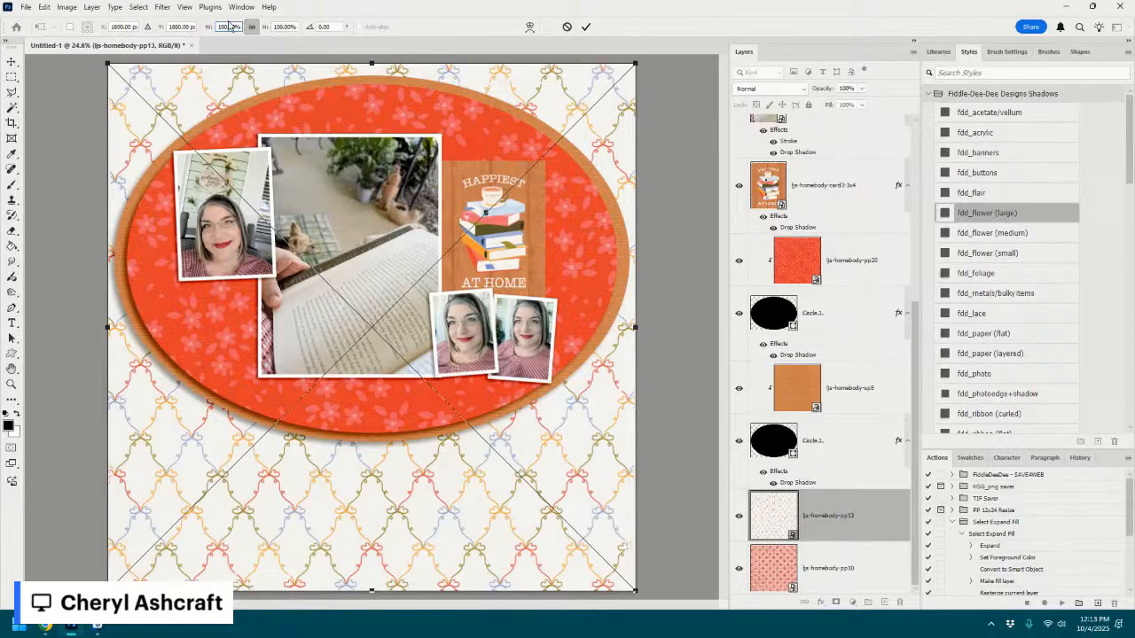
left_click_drag(242, 27, 190, 15)
type("95")
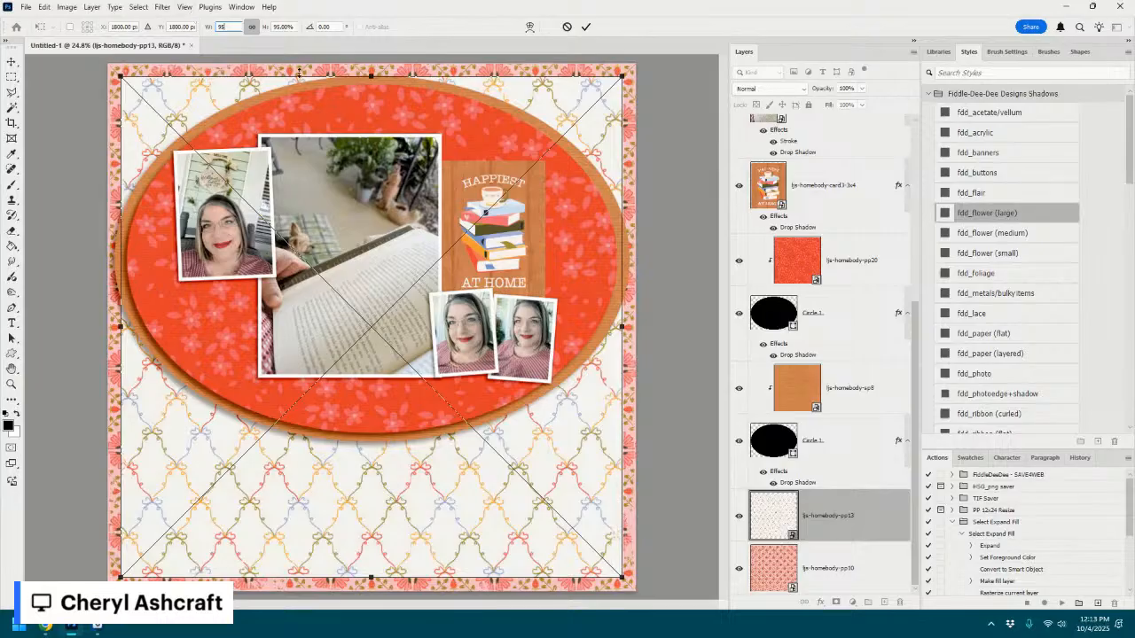
left_click(590, 28)
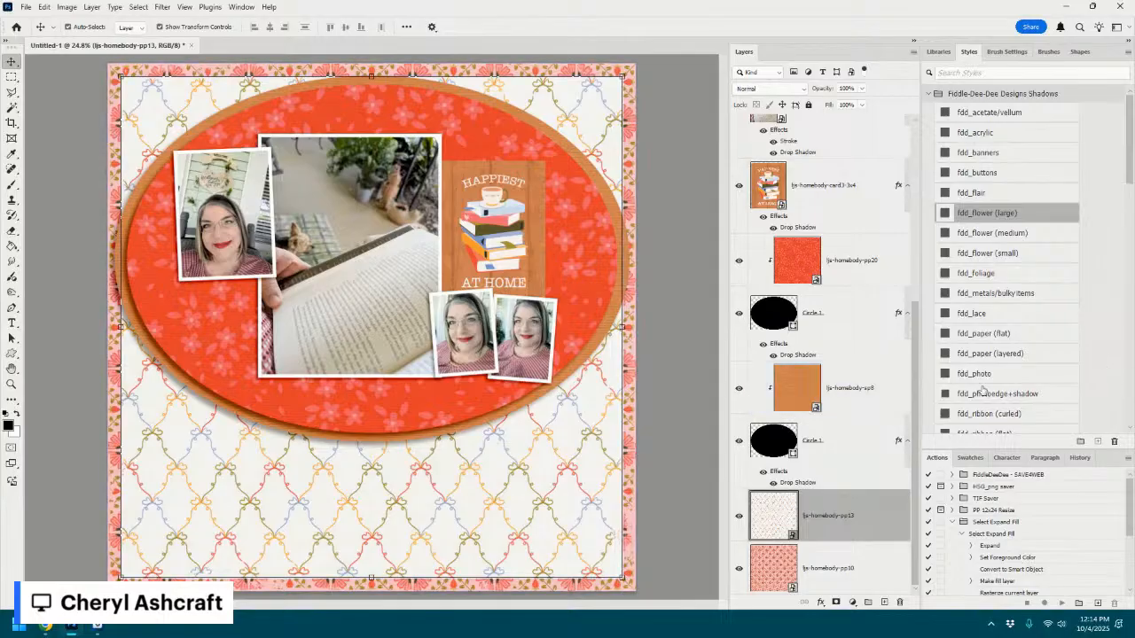
- Apply the fdd_flower (large) shadow style to the bow-patterned ljs-homebody-pp13 paper
left_click(1011, 201)
left_click(1010, 212)
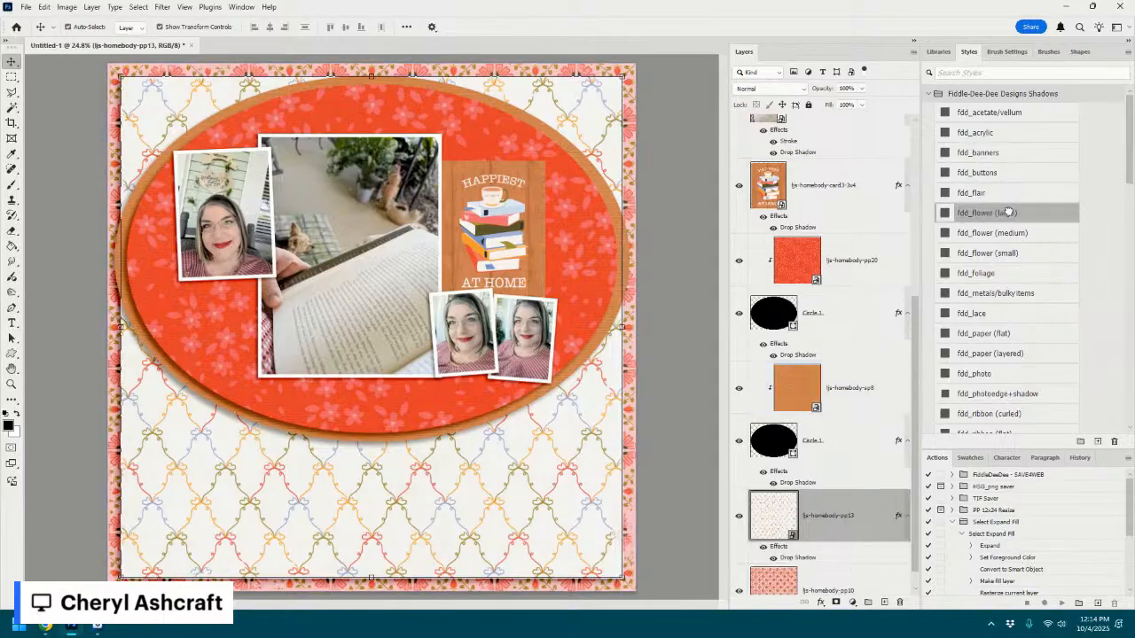
right_click(639, 468)
left_click(586, 515)
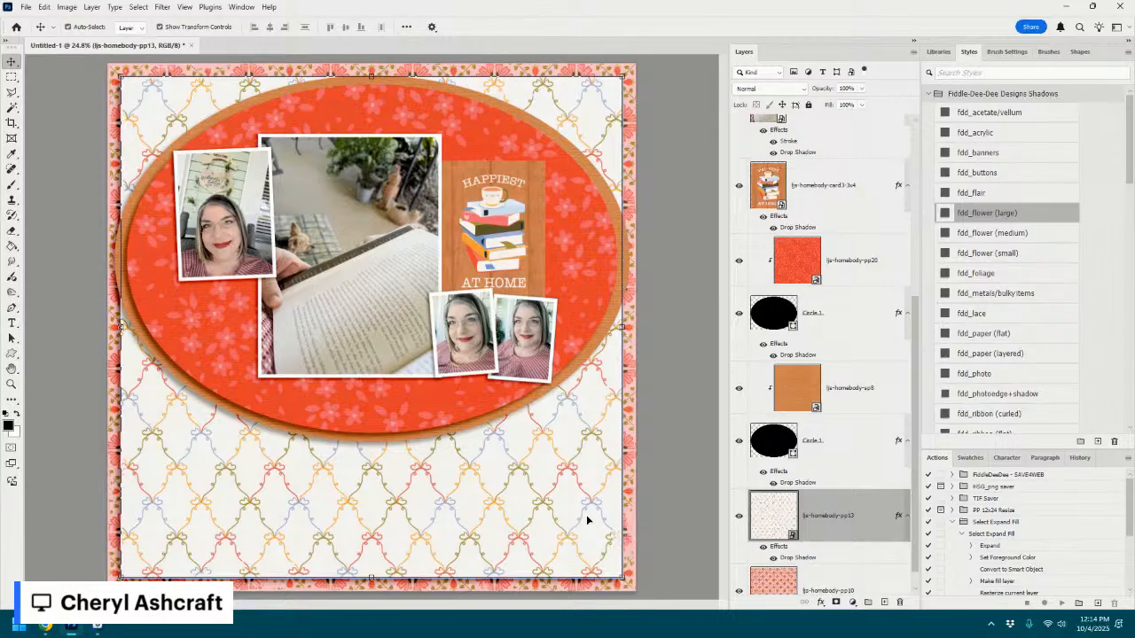
- Scale the photos, card, both ellipses and their clipped papers down together to fit inside the bow-patterned paper
left_click(607, 251)
left_click(807, 333)
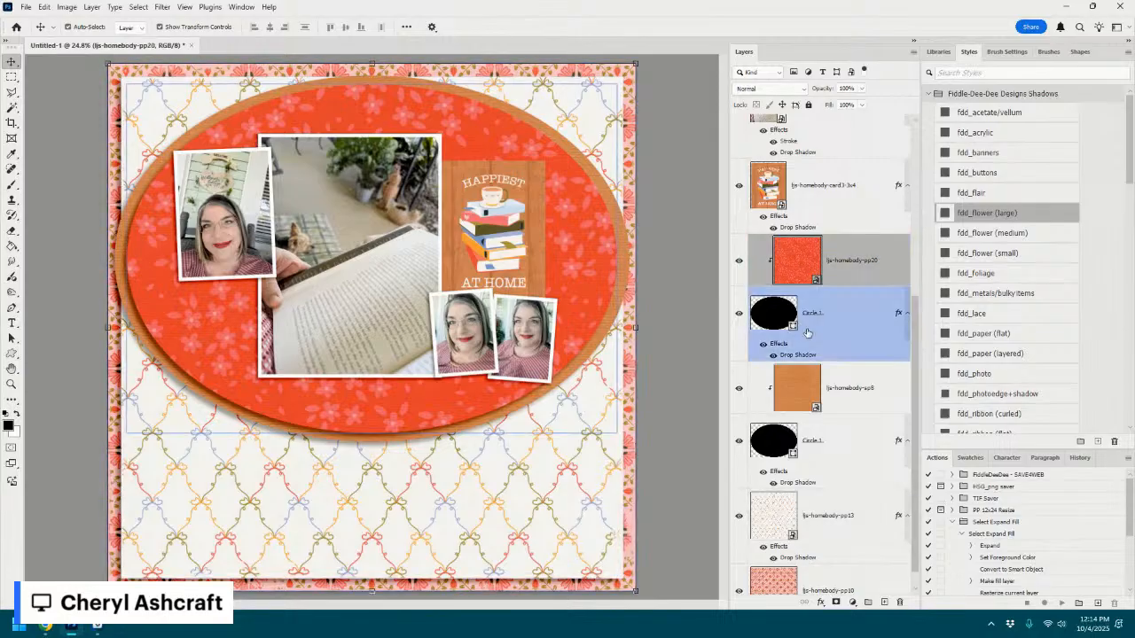
left_click(861, 455)
scroll(885, 257, "up", 5)
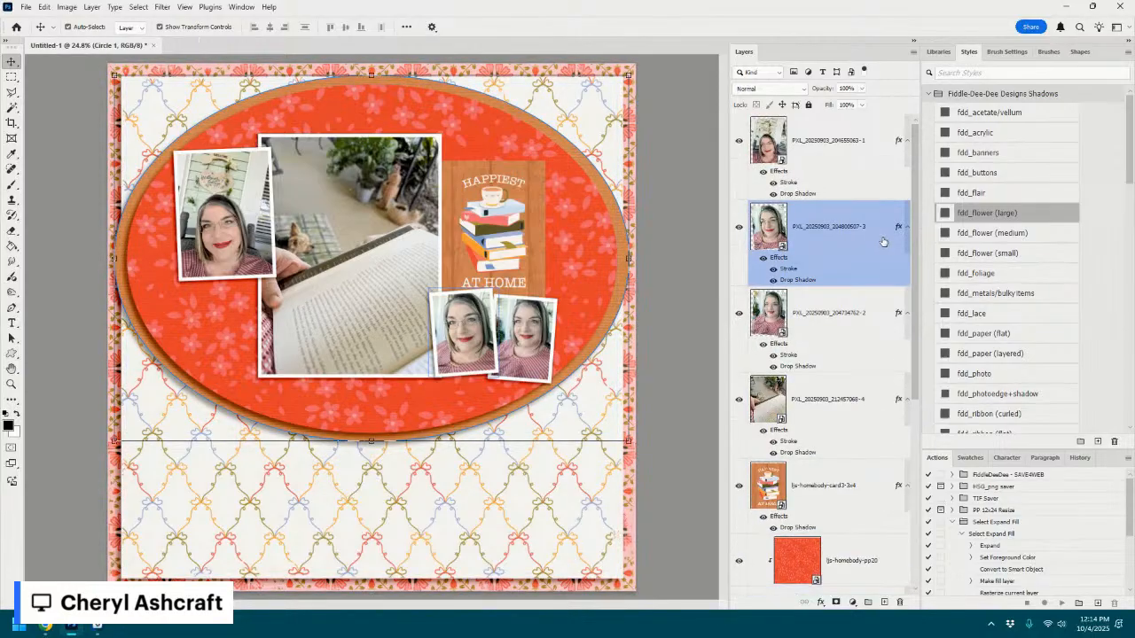
left_click(864, 147, "shift")
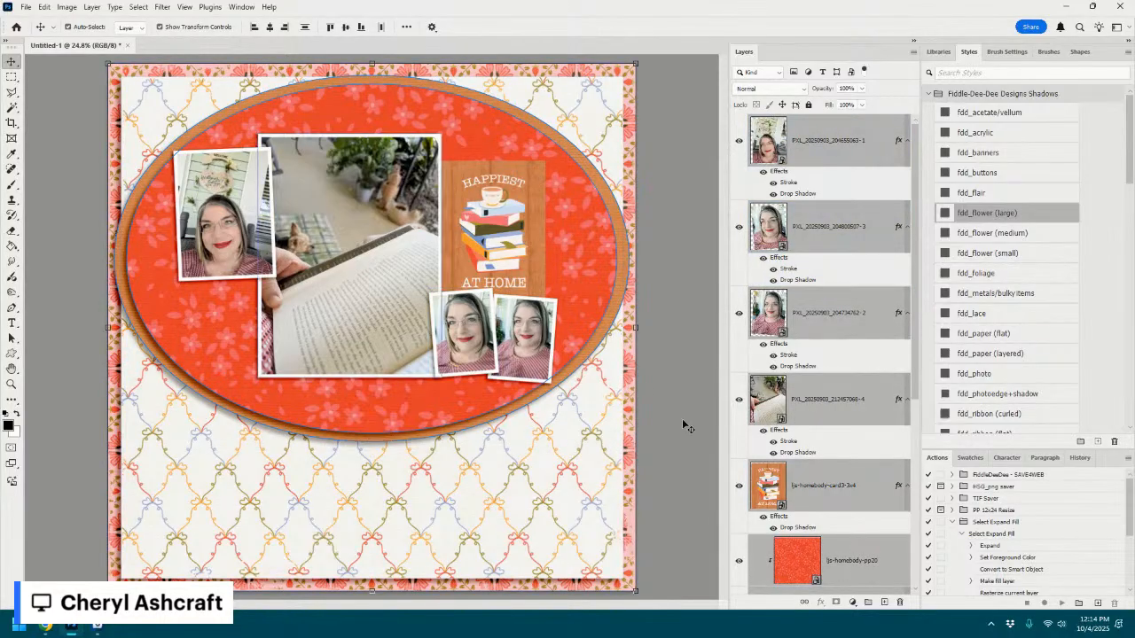
scroll(777, 464, "down", 4)
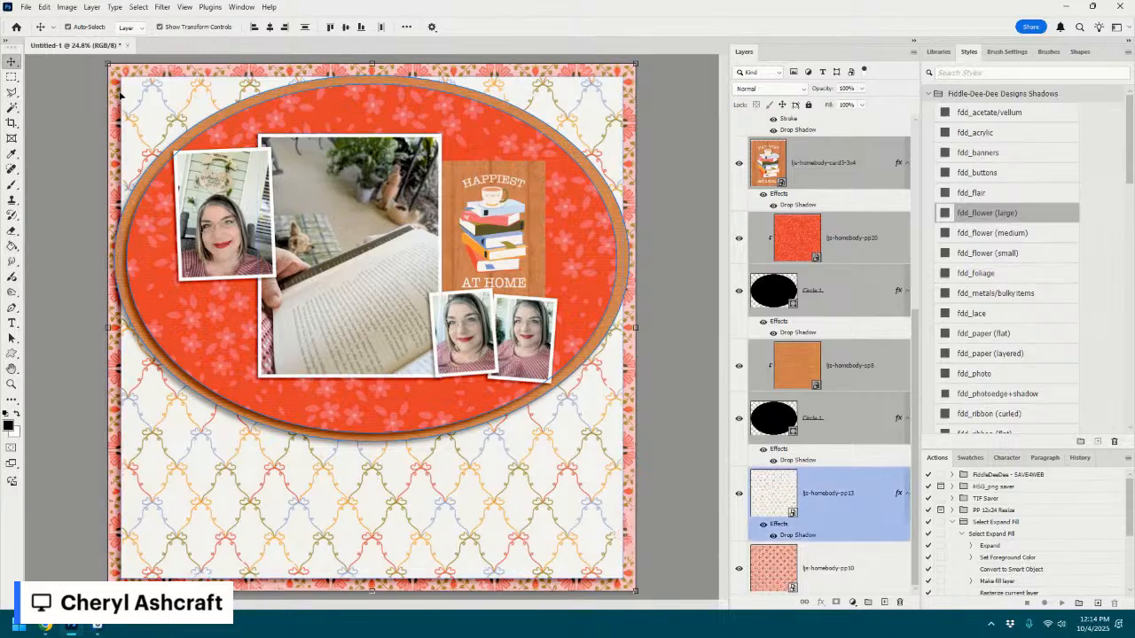
left_click_drag(109, 64, 121, 77)
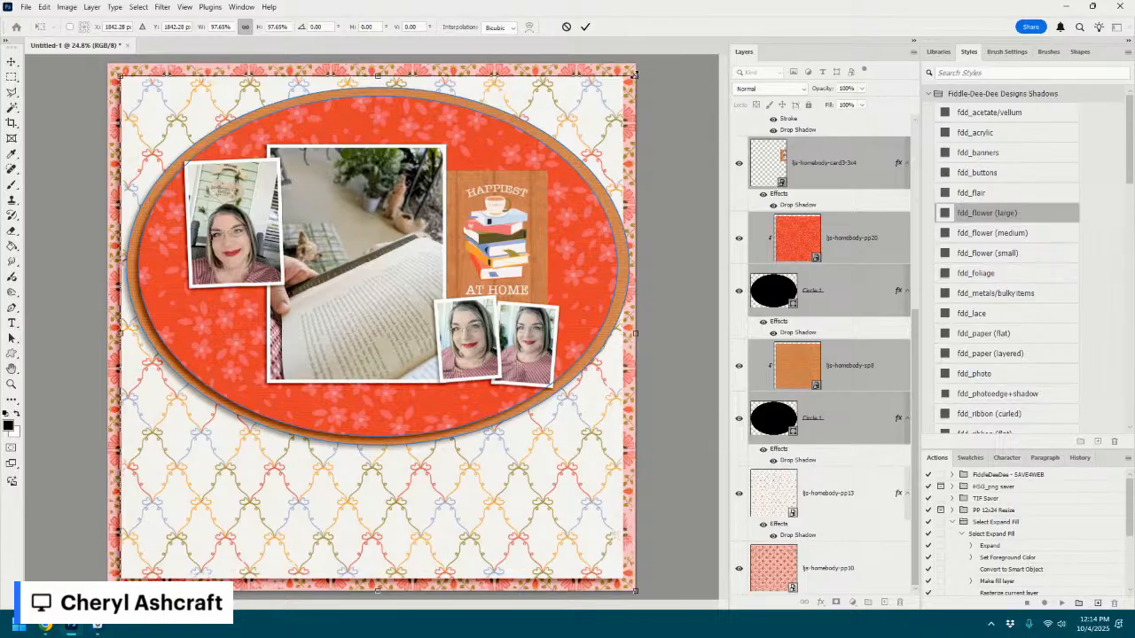
mouse_move(634, 74)
left_mouse_down()
mouse_move(613, 85)
mouse_move(627, 83)
left_mouse_up()
left_click(585, 27)
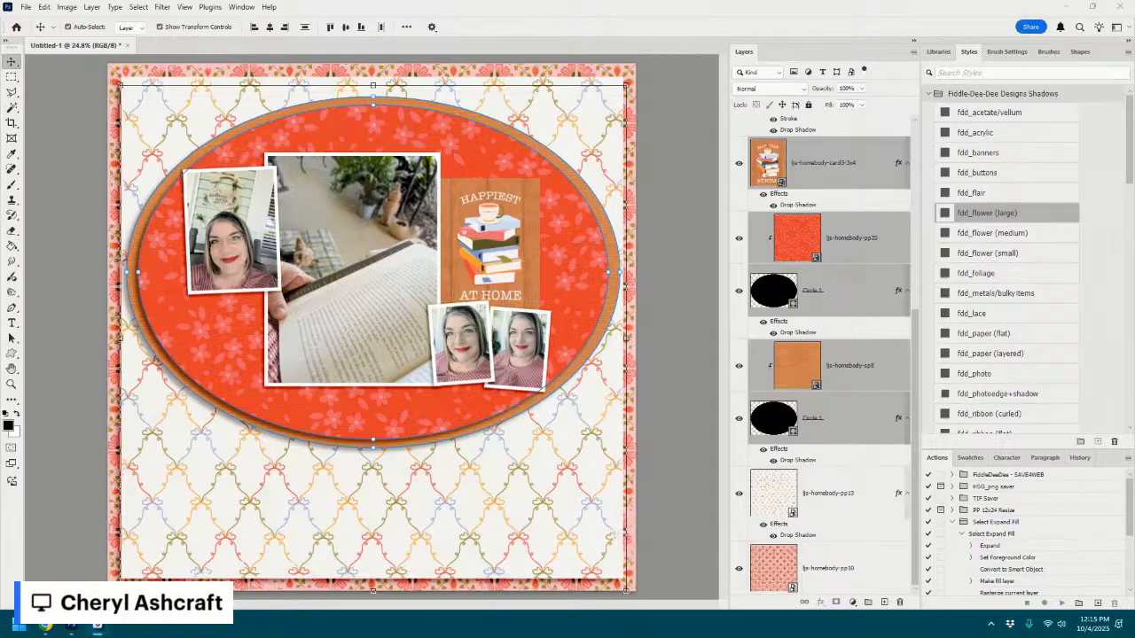
- Add the ljs-homebody-banner element, place it above the large book photo at the ellipse's upper edge, and apply the fdd_banners shadow style
key("ctrl+v")
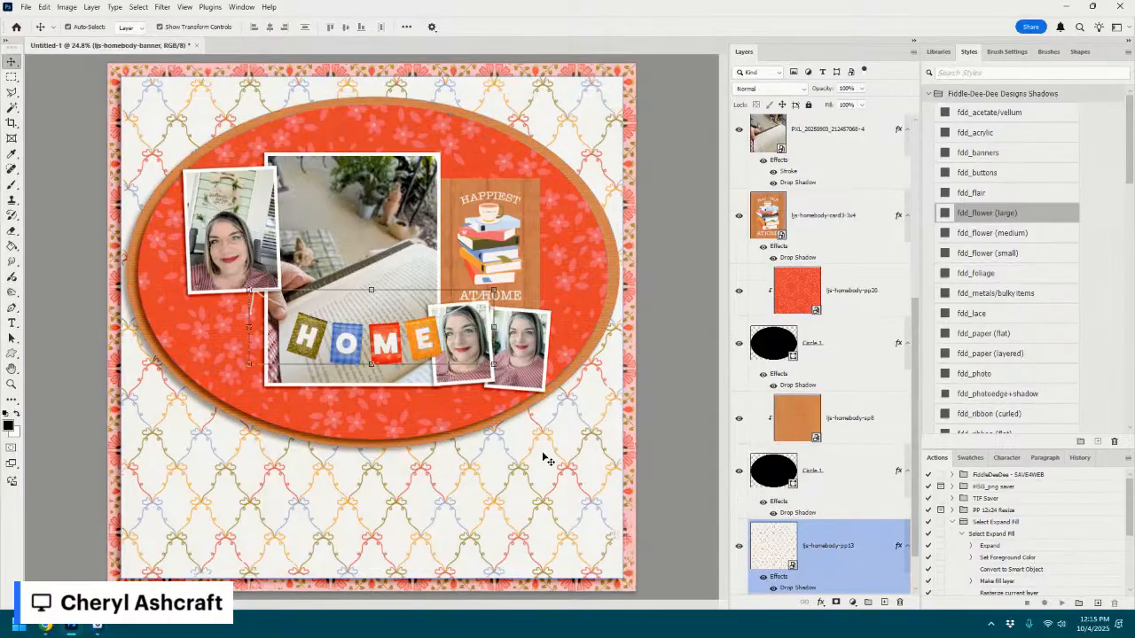
left_click_drag(420, 315, 436, 127)
left_click(998, 154)
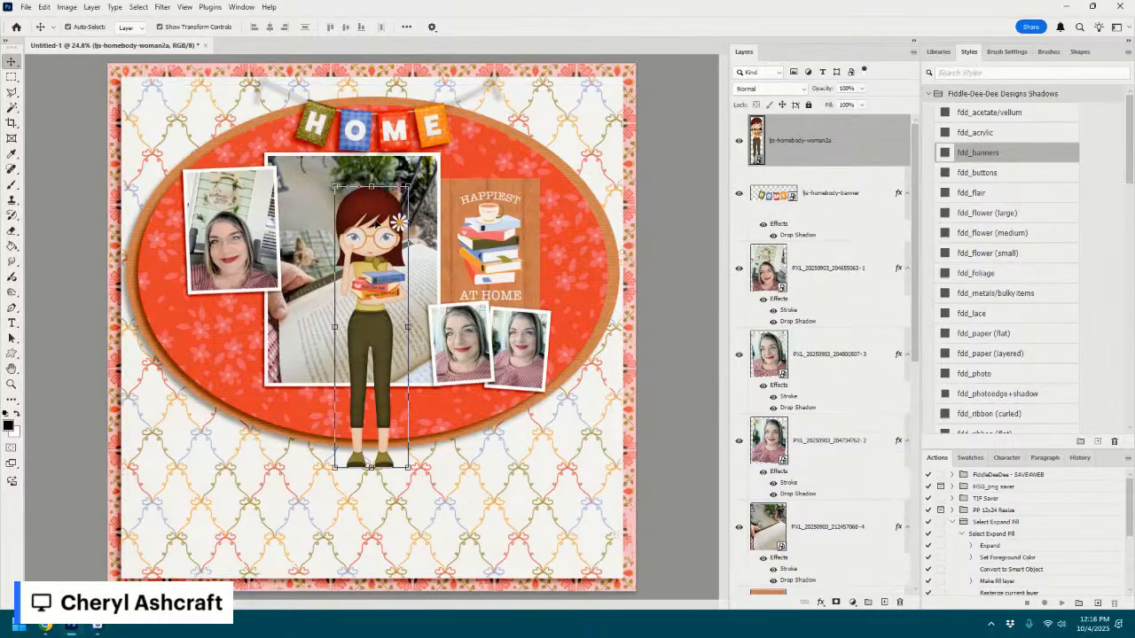
- Scale the ljs-homebody-woman2a figure to 71.86%, place it beside the book card, and apply the fdd_flower (large) shadow style
left_click(409, 186)
left_click_drag(409, 187, 565, 184)
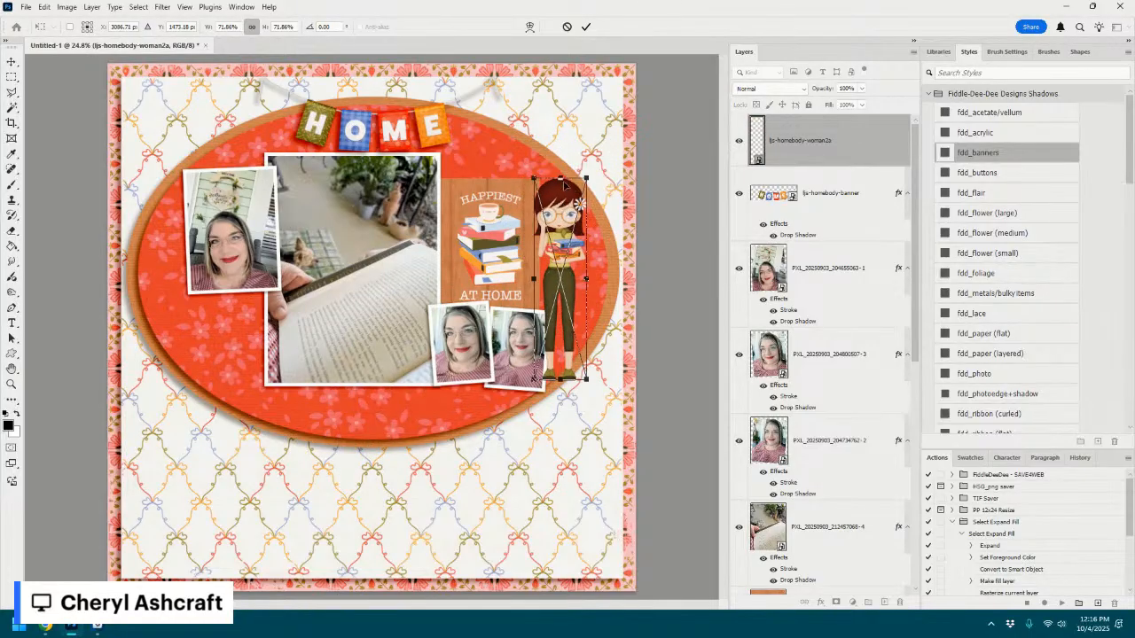
left_click(586, 26)
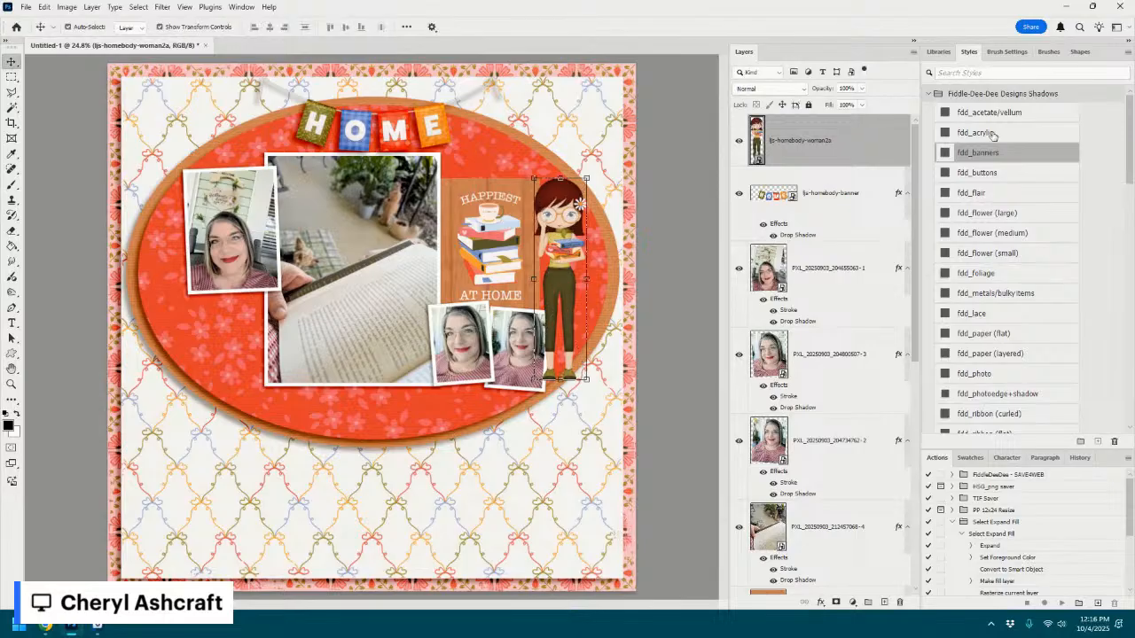
left_click(1000, 213)
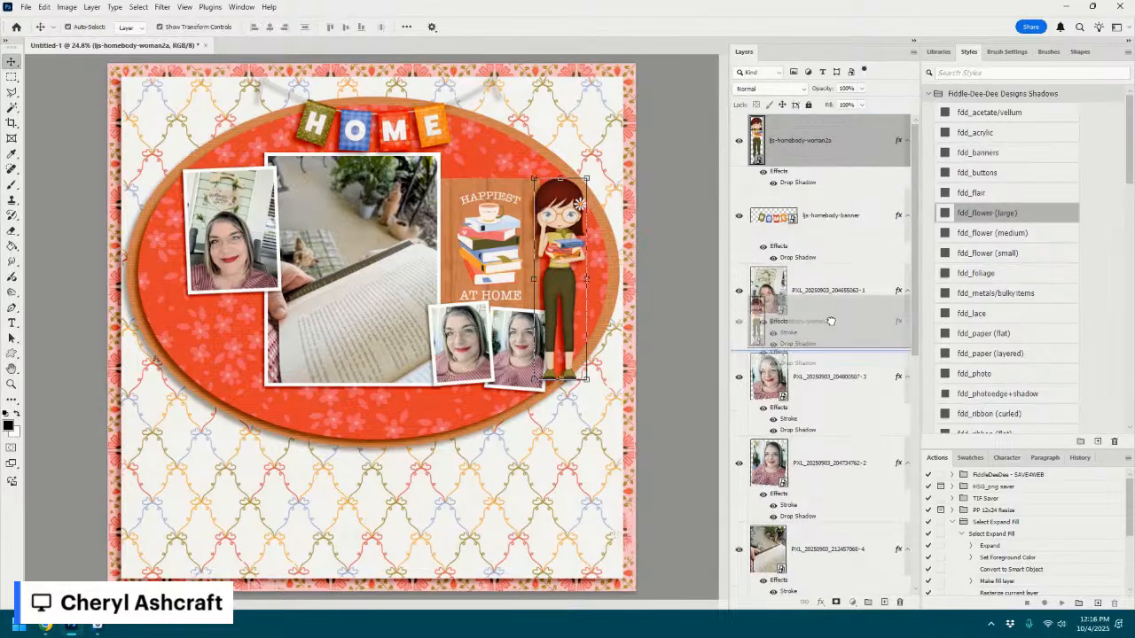
- Reorder the woman figure's layer to sit beneath the photos and just above the book card, then nudge the figure closer to the card
scroll(798, 355, "down", 3)
scroll(834, 405, "down", 2)
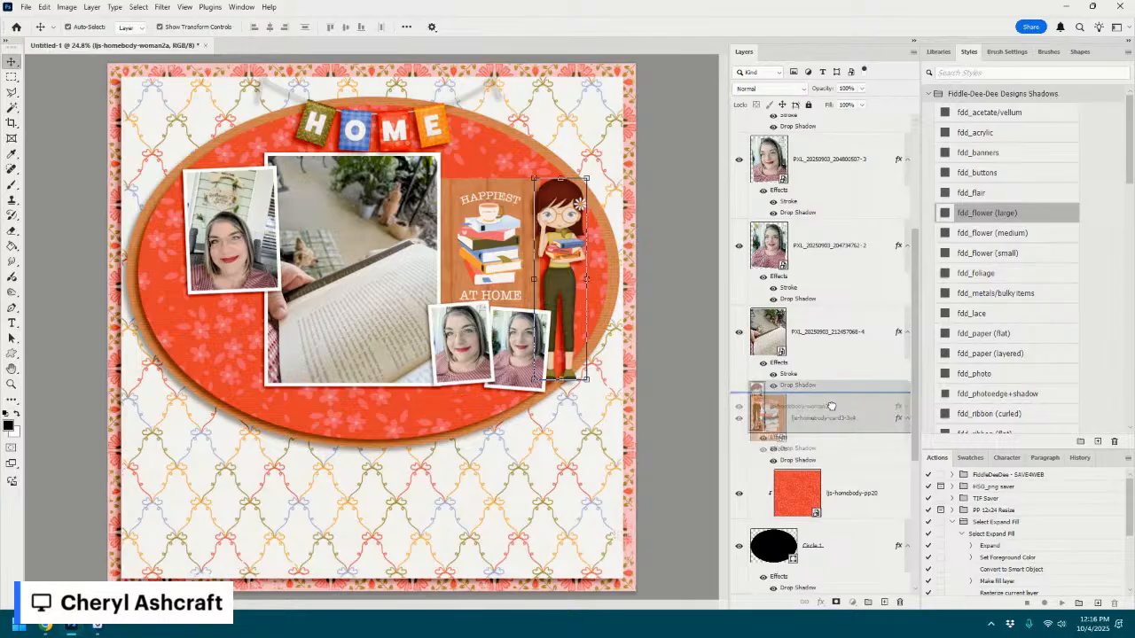
left_click_drag(828, 405, 828, 403)
left_click_drag(550, 274, 549, 277)
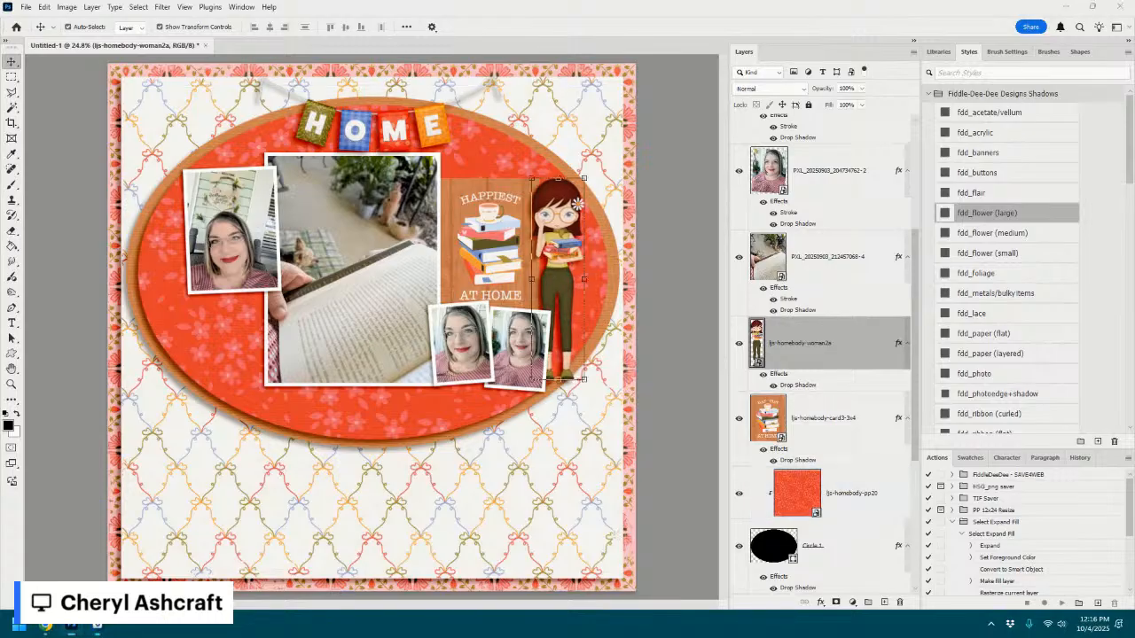
- Add the ljs-homebody-words1 title between the bow-patterned paper and the ellipse mat, and place it below the ellipse's lower-right edge
left_click_drag(666, 408, 473, 470)
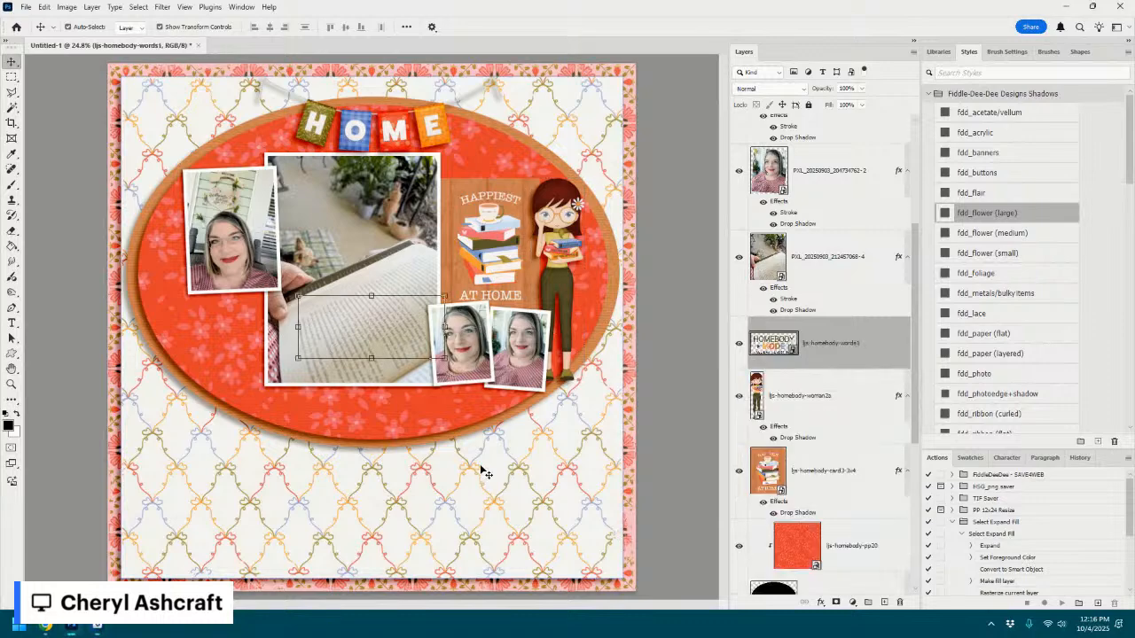
left_click_drag(399, 329, 543, 470)
key("ctrl+shift+bracketleft")
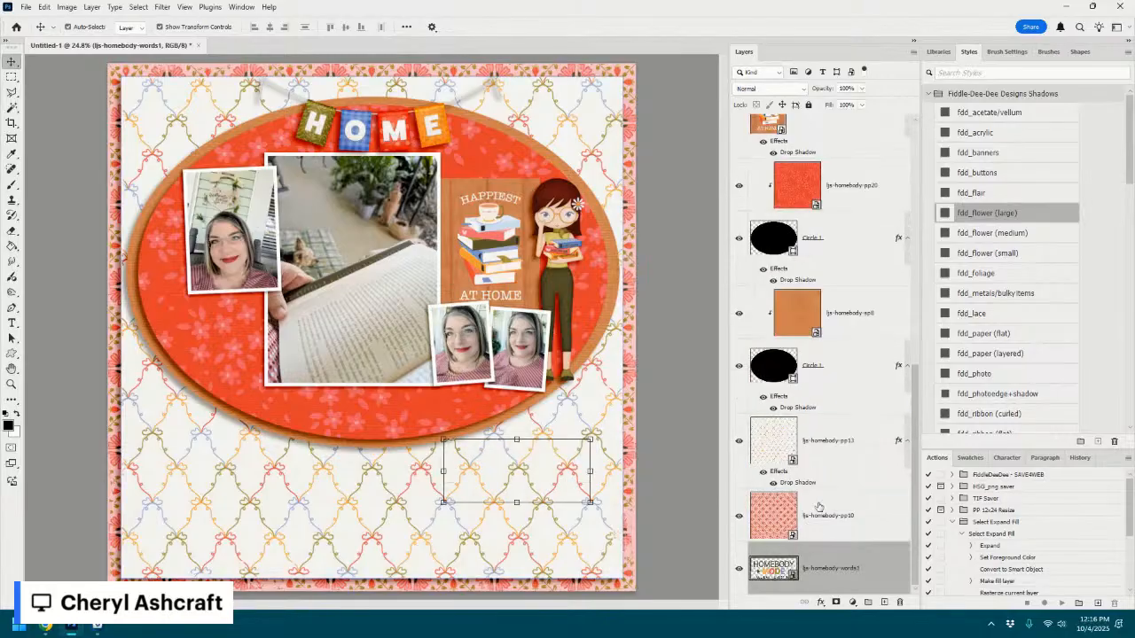
left_click_drag(825, 572, 805, 438)
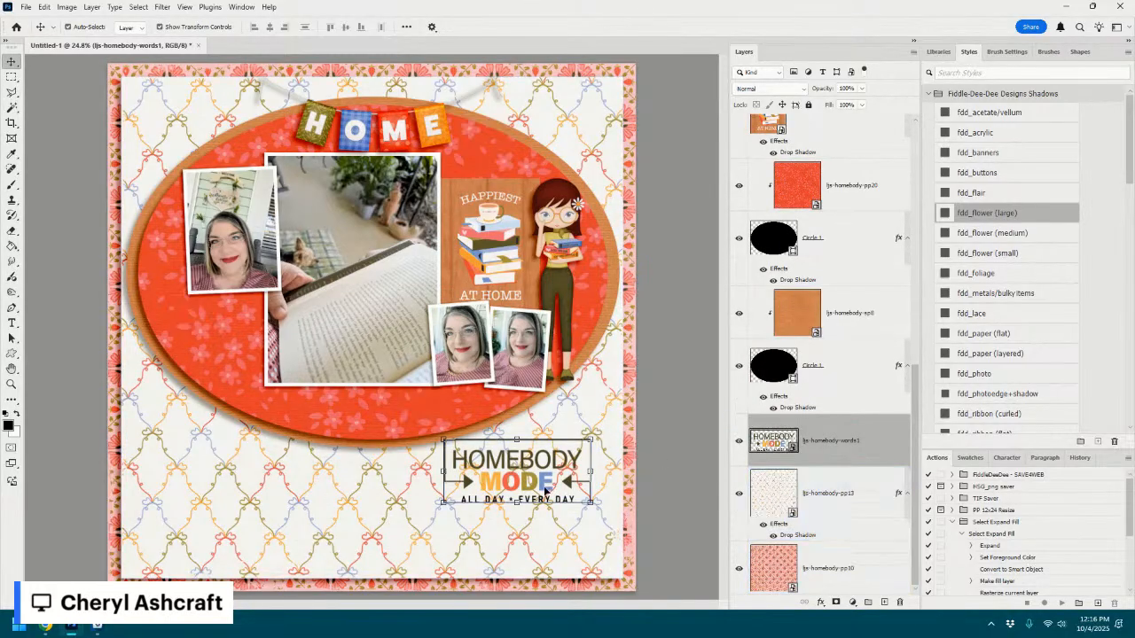
left_click_drag(545, 491, 591, 467)
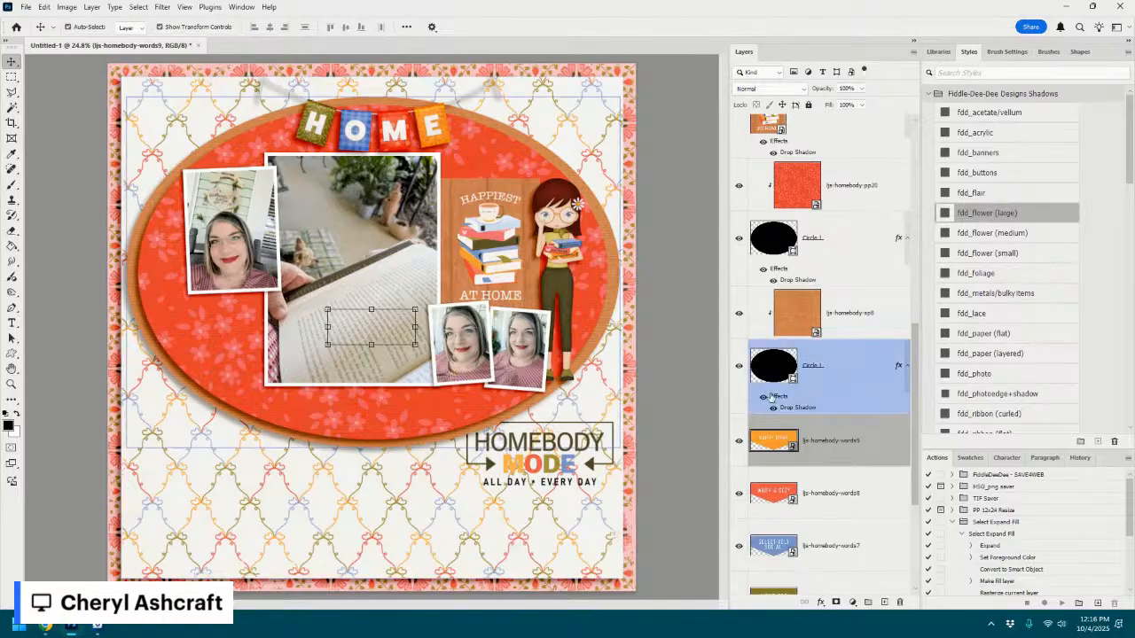
- Bring the four word flags, from ljs-homebody-words9 to ljs-homebody-words6, to the top of the layer stack and apply the fdd_flower (large) style
scroll(770, 396, "down", 3)
left_click(848, 447, "shift")
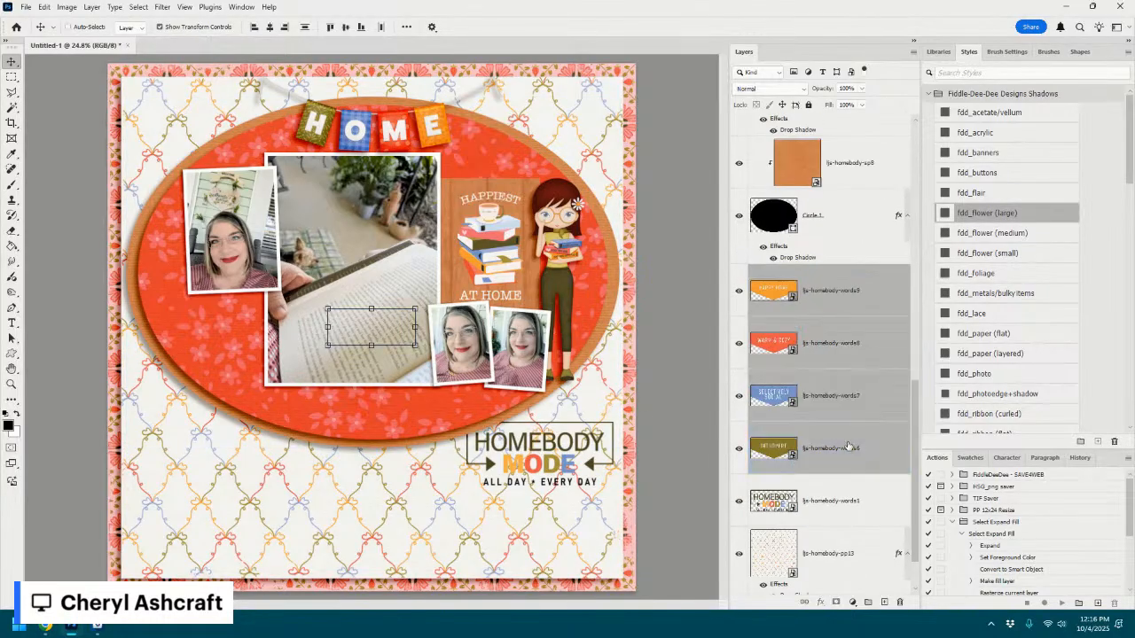
key("ctrl+shift+bracketright")
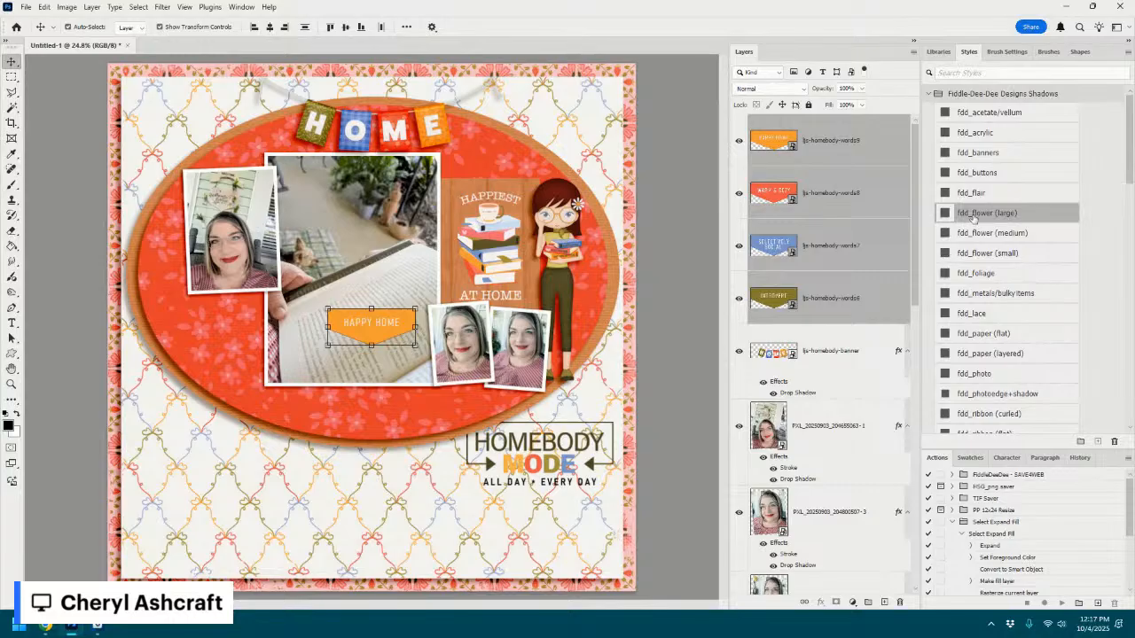
left_click(973, 214)
- Stack the four word flags in staggered layers near the page's upper-left corner, with the orange Happy Home flag uppermost
left_click_drag(398, 330, 222, 90)
left_click_drag(388, 323, 237, 95)
left_click_drag(371, 323, 231, 108)
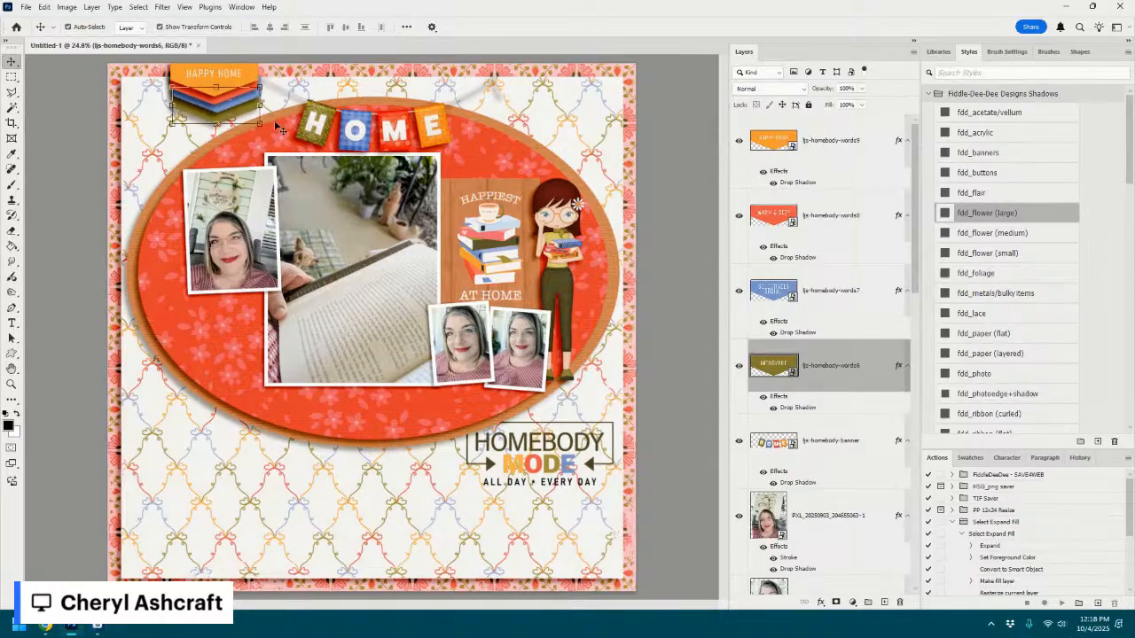
- Align the left edges of the four stacked word flags and shift the group slightly right and down
left_click(838, 162, "shift")
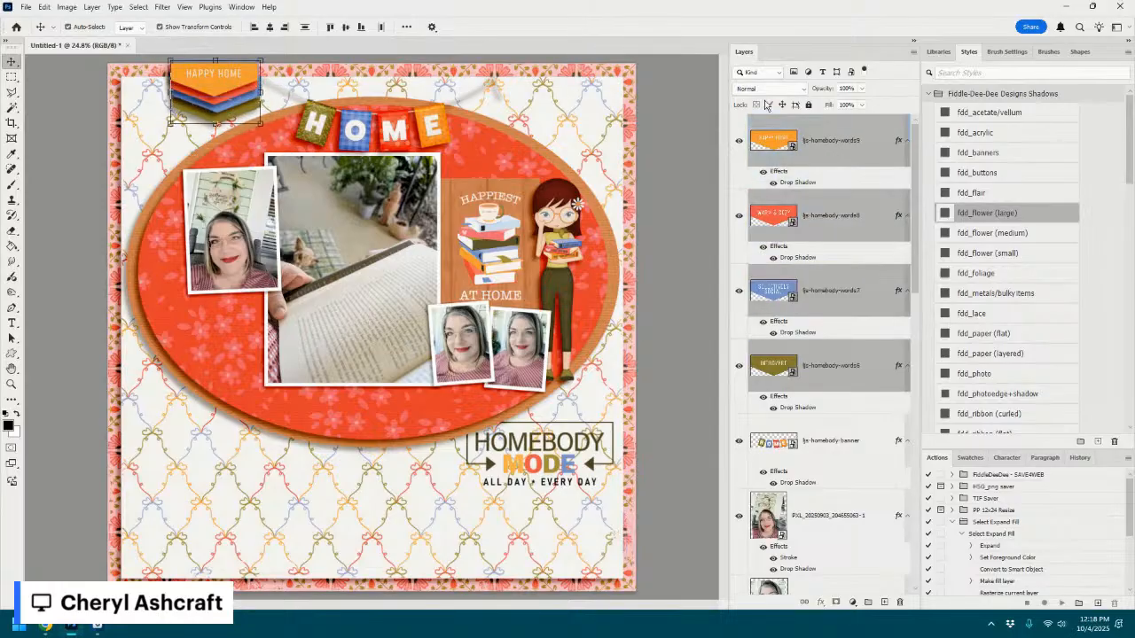
left_click(257, 27)
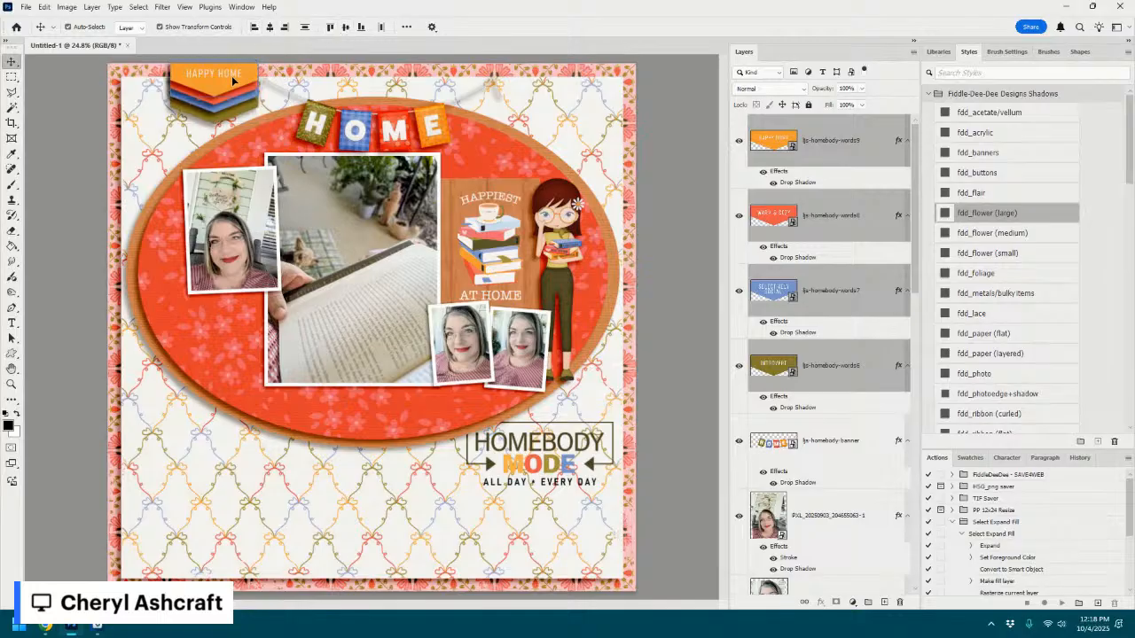
left_click_drag(232, 80, 239, 83)
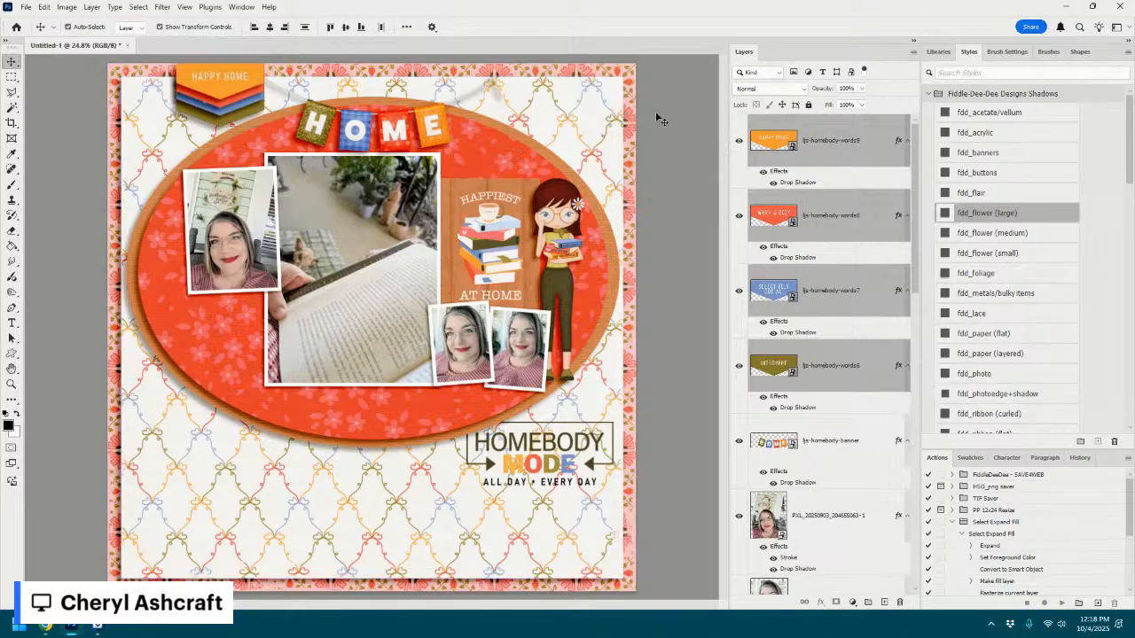
left_click(228, 78)
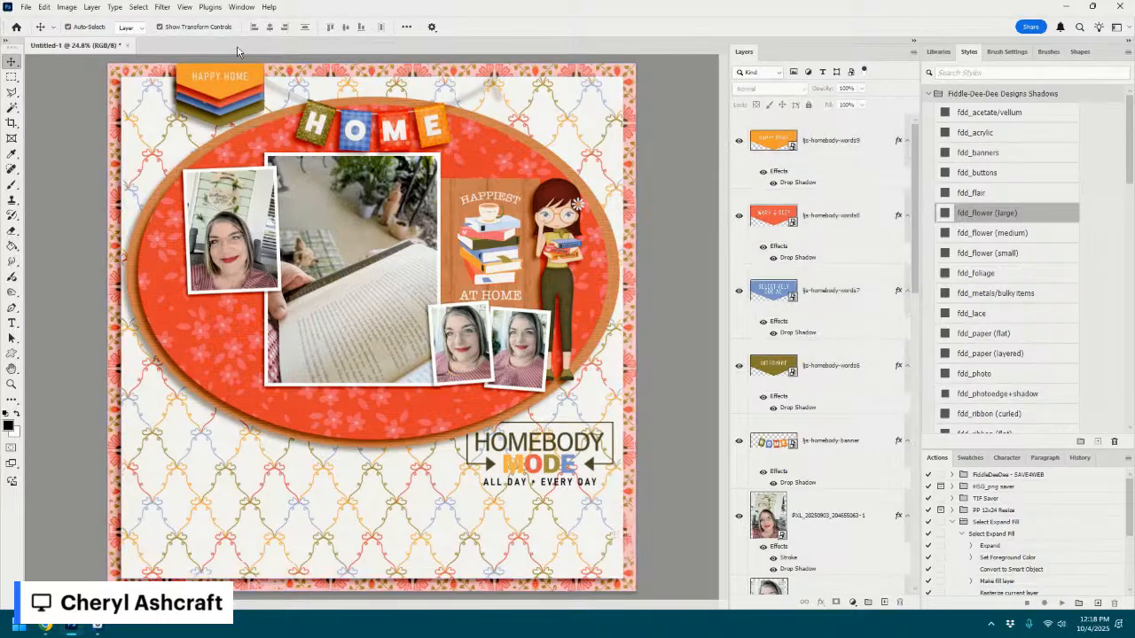
left_click(254, 91)
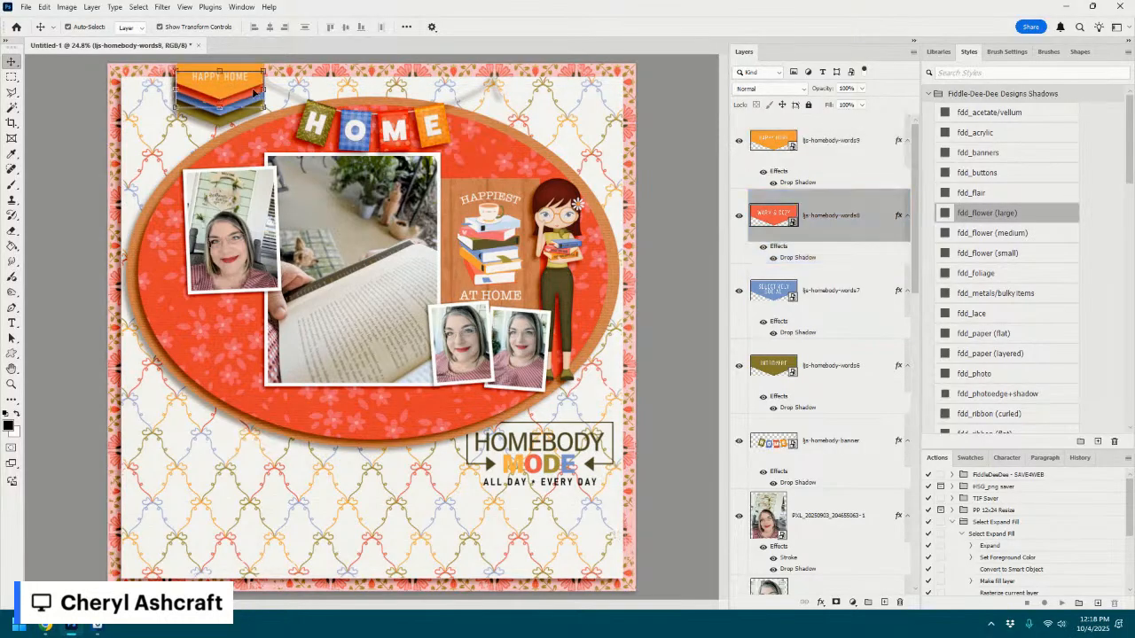
- Add the ljs-homebody-ws4 word strip reading "I'm happiest at home." above the orange flag's layer
left_click(239, 85)
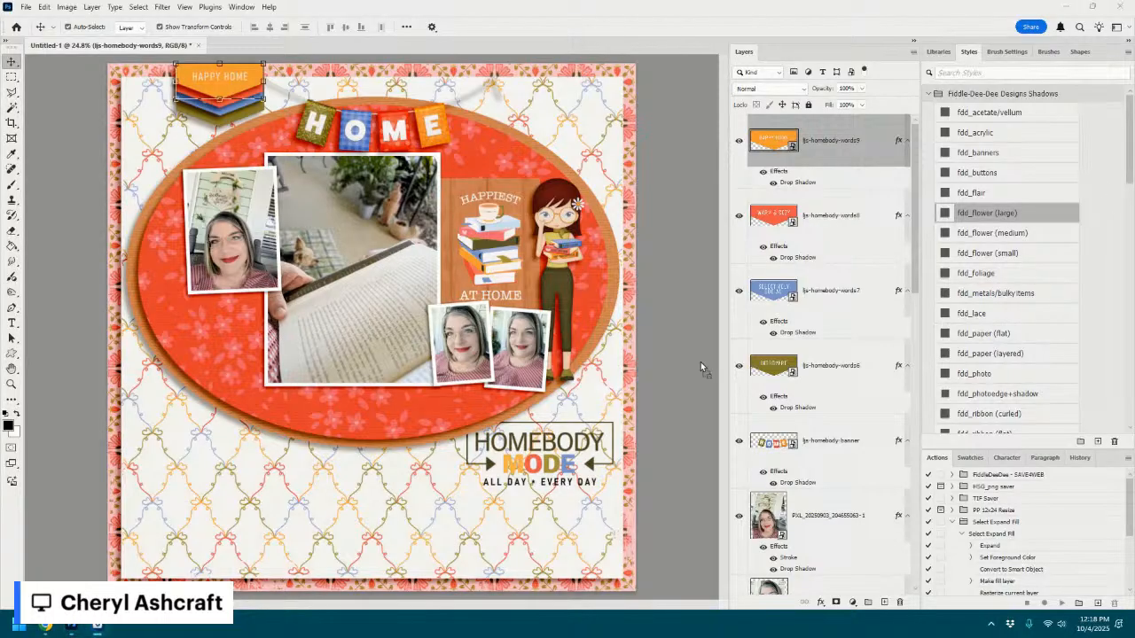
key("ctrl+v")
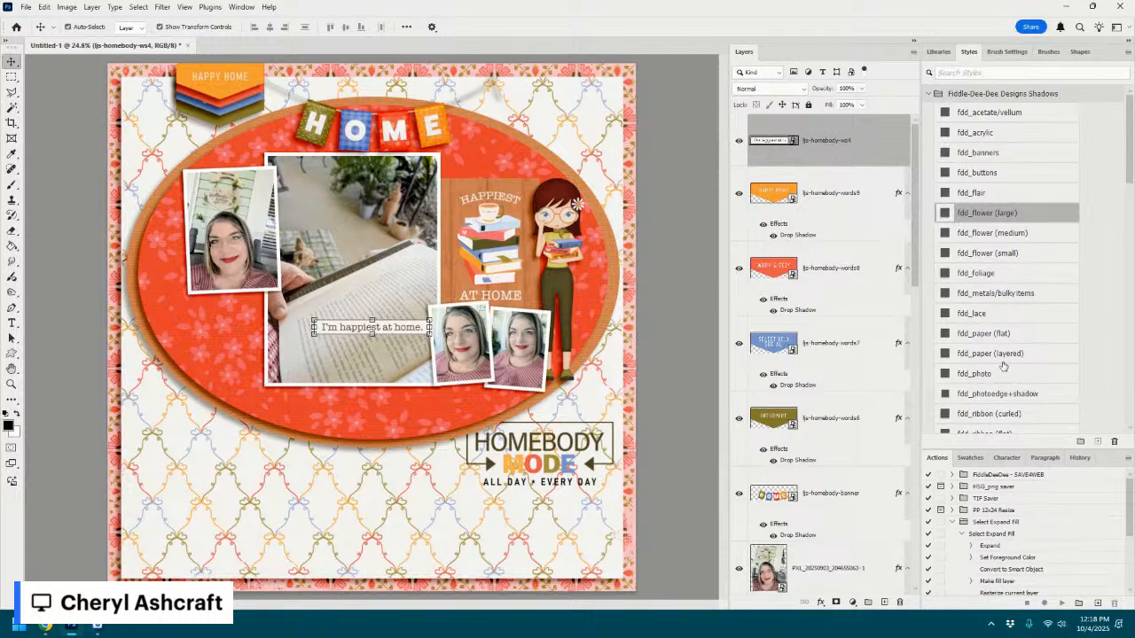
- Apply the fdd_flower (medium) style to the "I'm happiest at home." strip and move it to the large photo's lower edge
left_click(1000, 233)
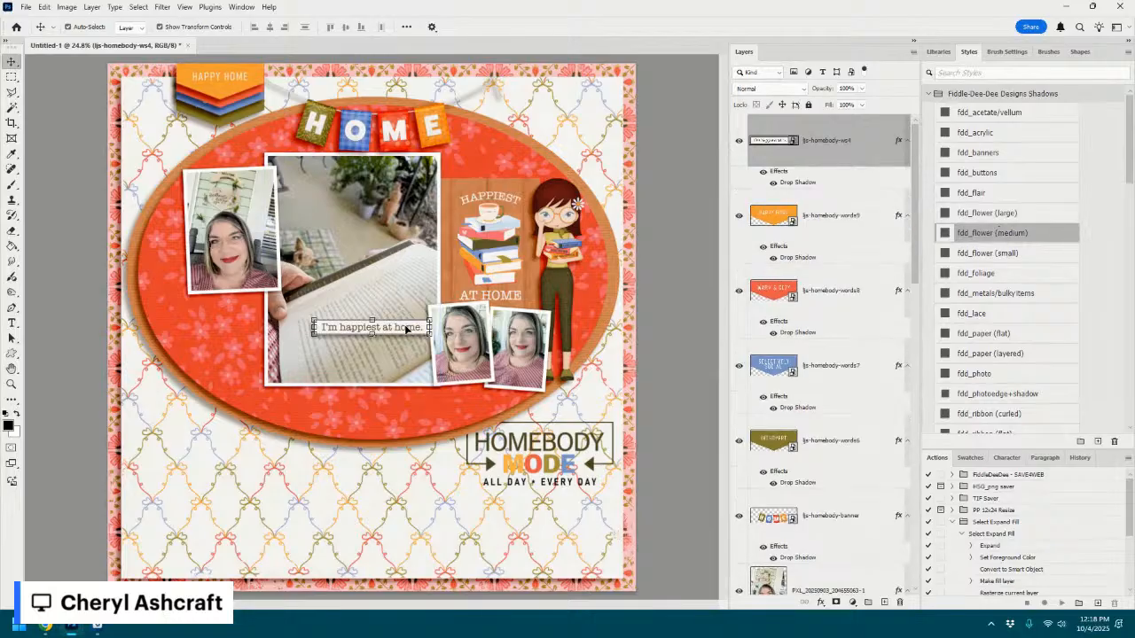
left_click_drag(407, 330, 398, 390)
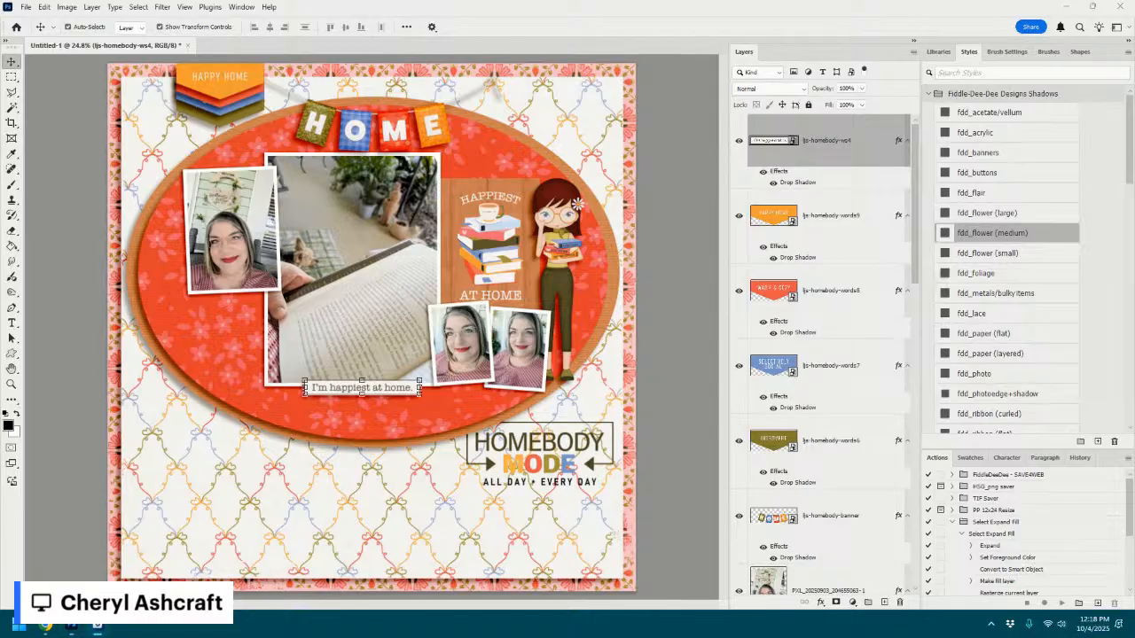
- Add the ljs-homebody-ws2 and ljs-homebody-ws1 word strips staggered beneath the first strip, both with the fdd_flower (medium) style
key("ctrl+v")
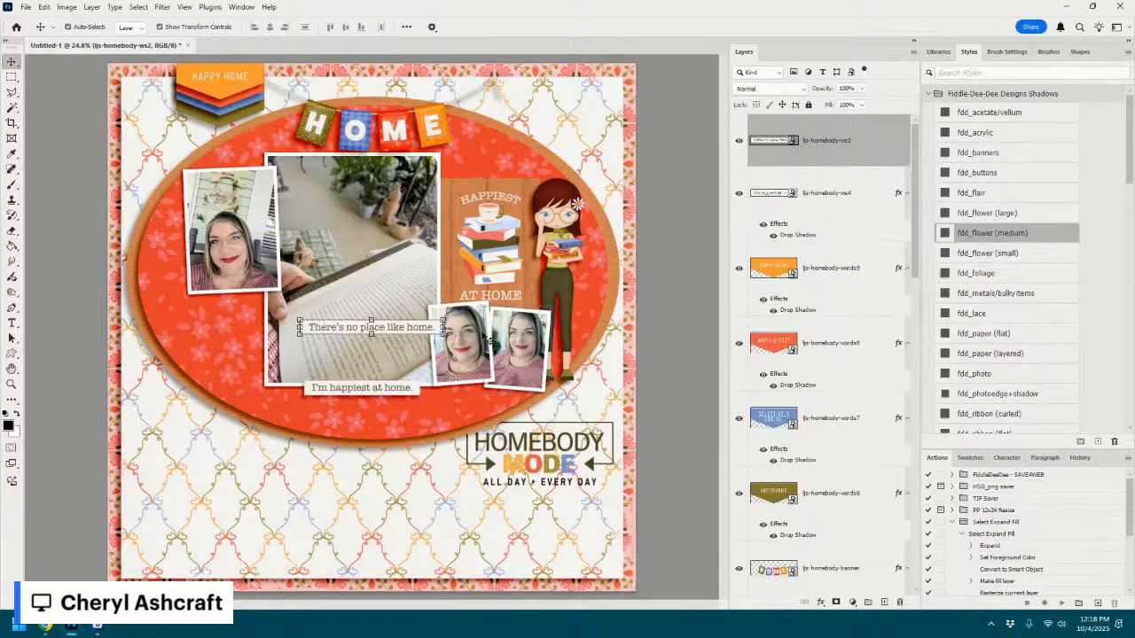
left_click_drag(435, 327, 444, 409)
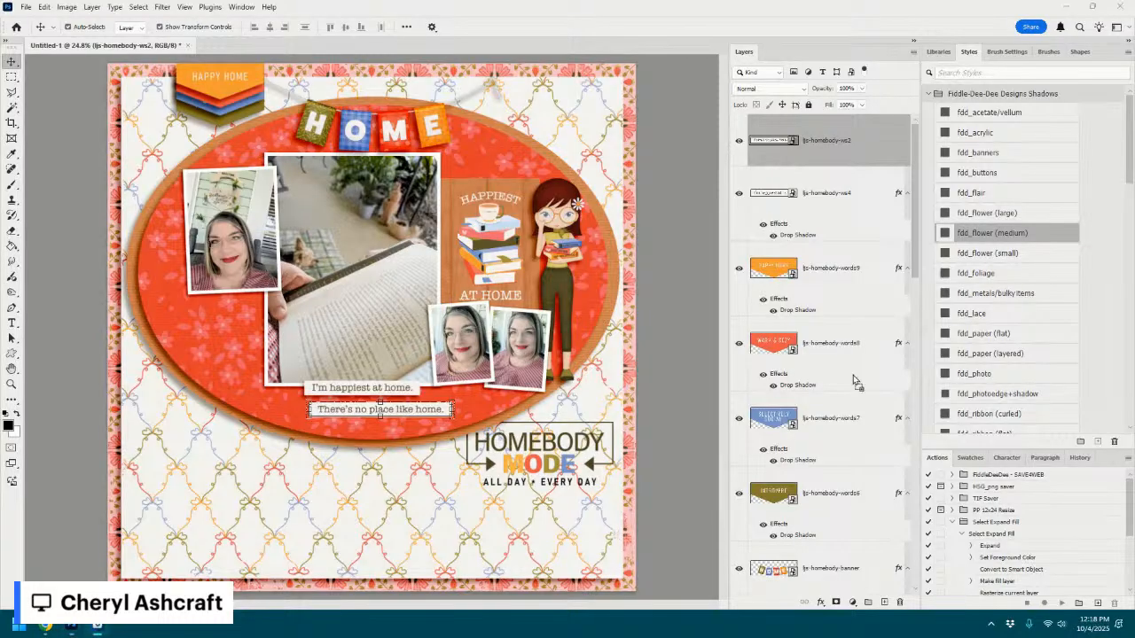
left_click_drag(855, 381, 454, 441)
left_click_drag(424, 334, 406, 431)
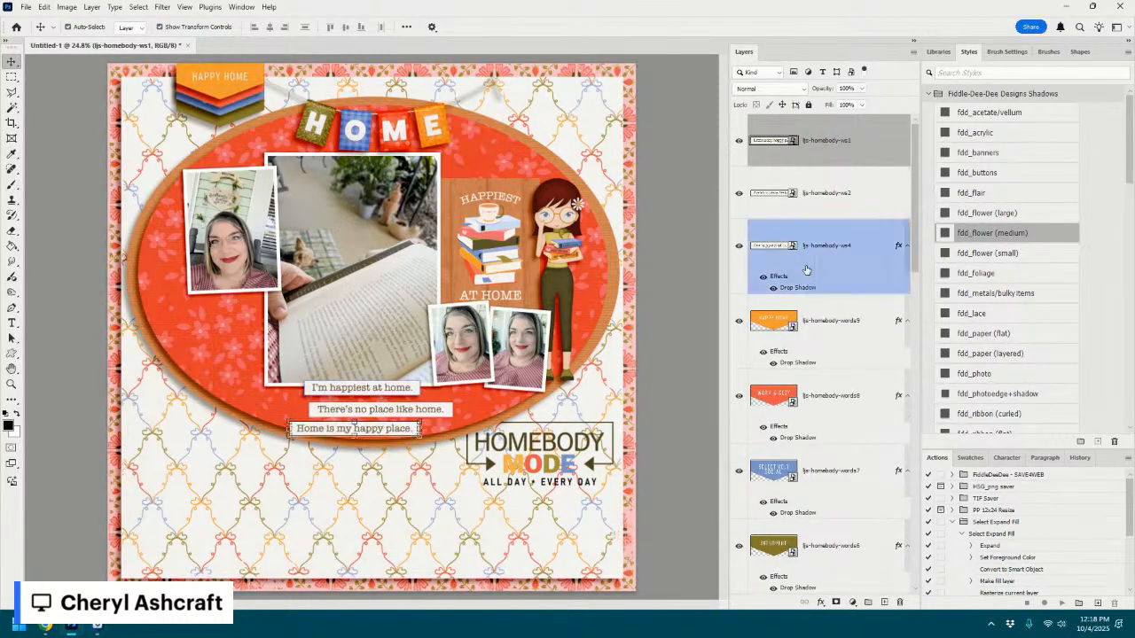
left_click(843, 202, "shift")
left_click(1026, 232)
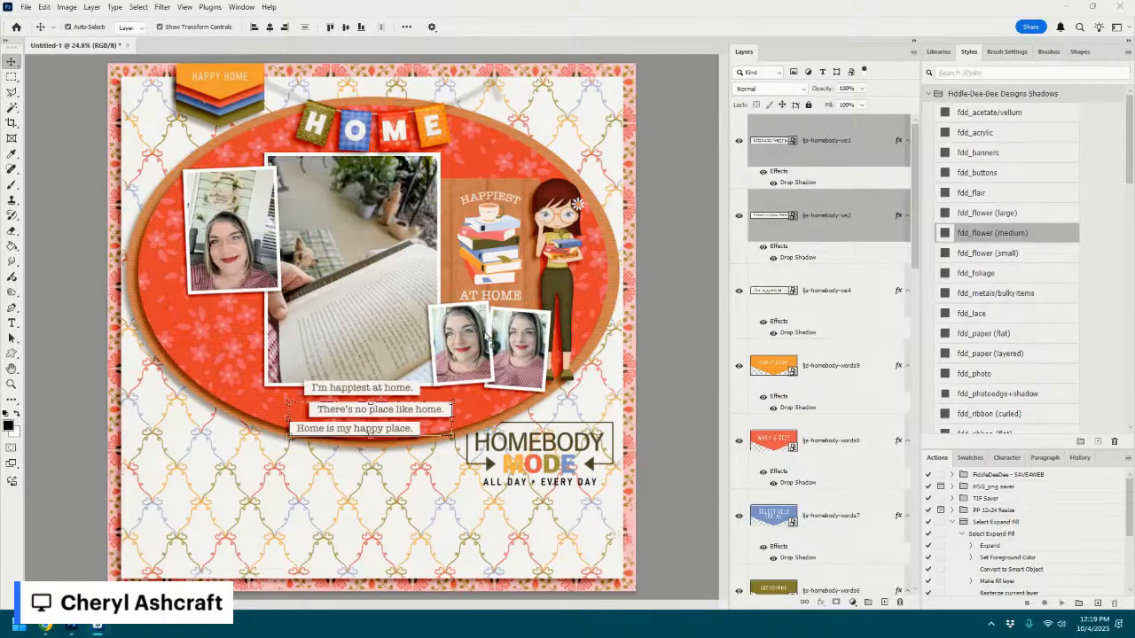
- Add the ljs-homebody-words20 "COMFY COZY" strip just below the Homebody Mode title with the fdd_flower (small) style
key("ctrl+v")
left_click_drag(403, 333, 572, 507)
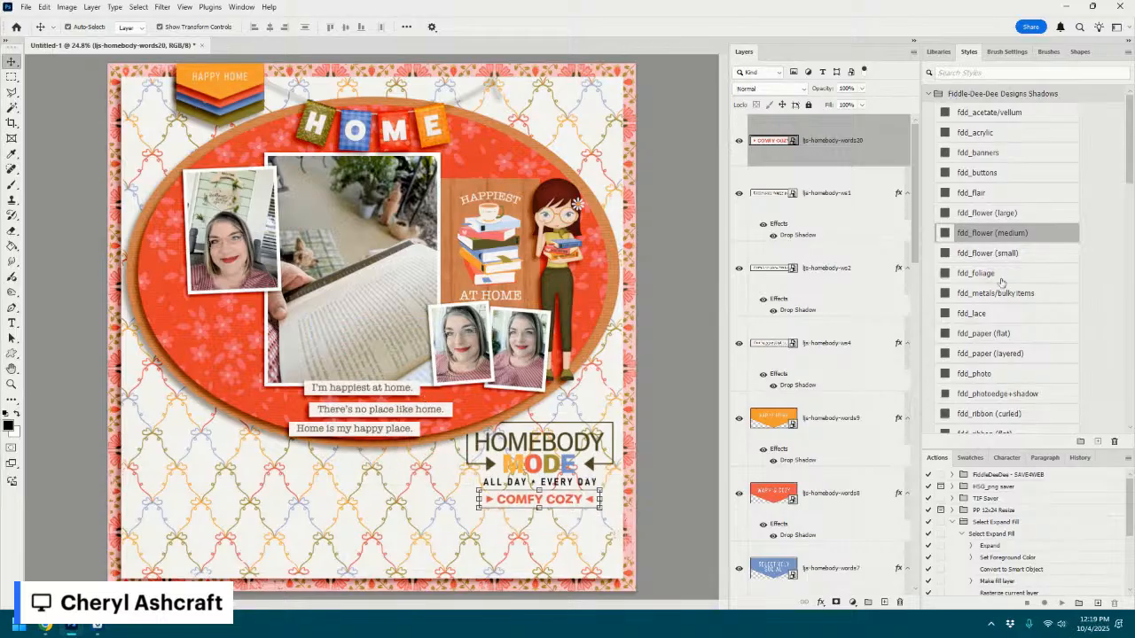
left_click(1011, 253)
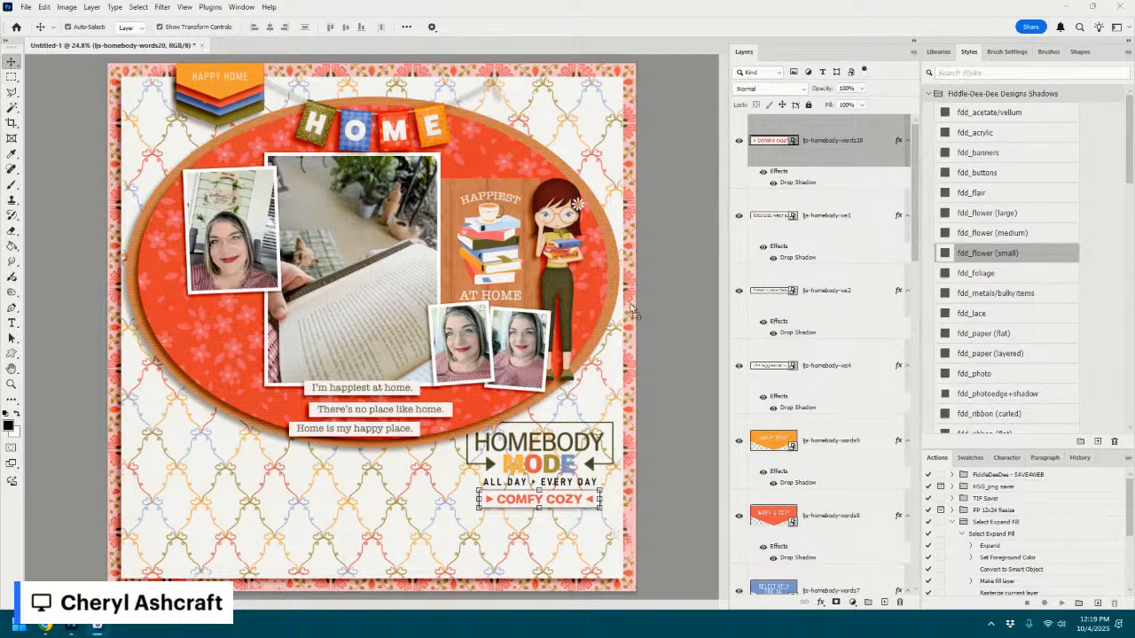
- Add the ljs-homebody-words24 "HAPPY PLACE" strip directly below the COMFY COZY strip with the fdd_flower (small) style
key("ctrl+v")
left_click_drag(373, 337, 559, 527)
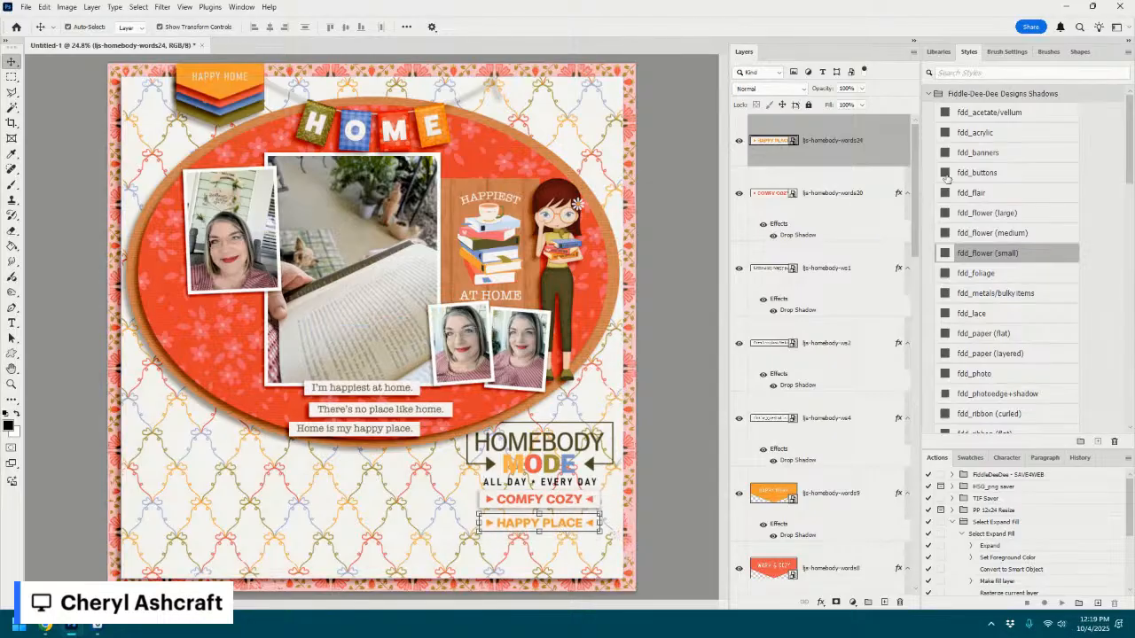
left_click(1027, 258)
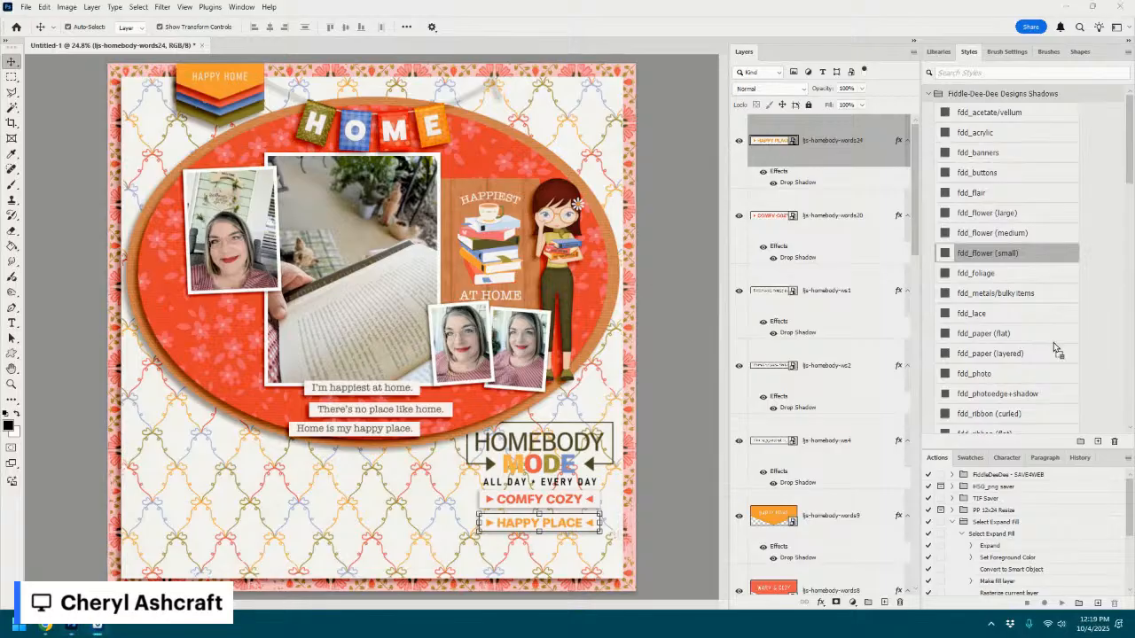
- Add the ljs-homebody-title5 "Homebody" script title across the large photo's lower edge with the fdd_flower (medium) style
left_click_drag(1054, 343, 501, 457)
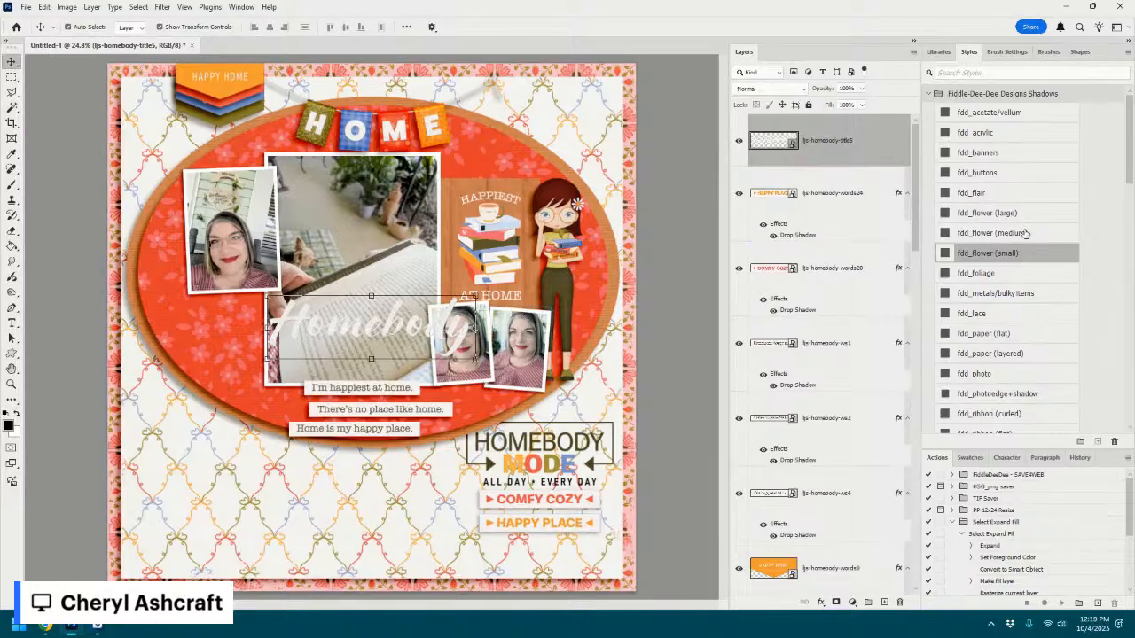
left_click(1024, 234)
left_click_drag(439, 308, 428, 396)
- Move the three typewriter-style word strips beneath the portrait at the ellipse's left, and nudge the Homebody script title slightly right and down
left_click(840, 336)
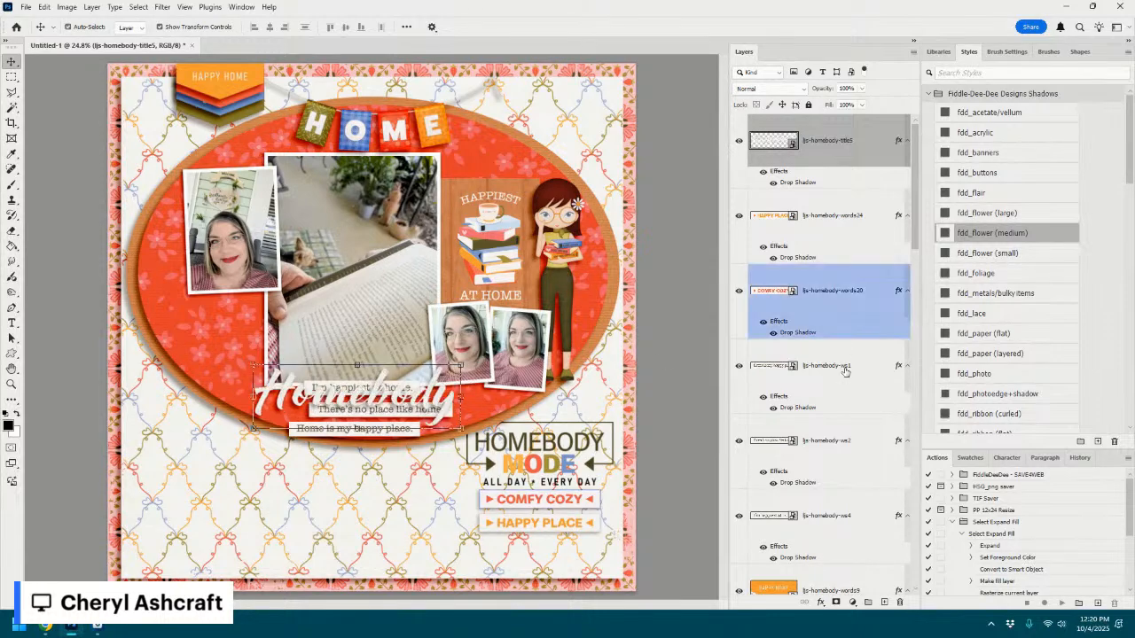
left_click(844, 370)
left_click(842, 443, "ctrl")
left_click(843, 517, "ctrl")
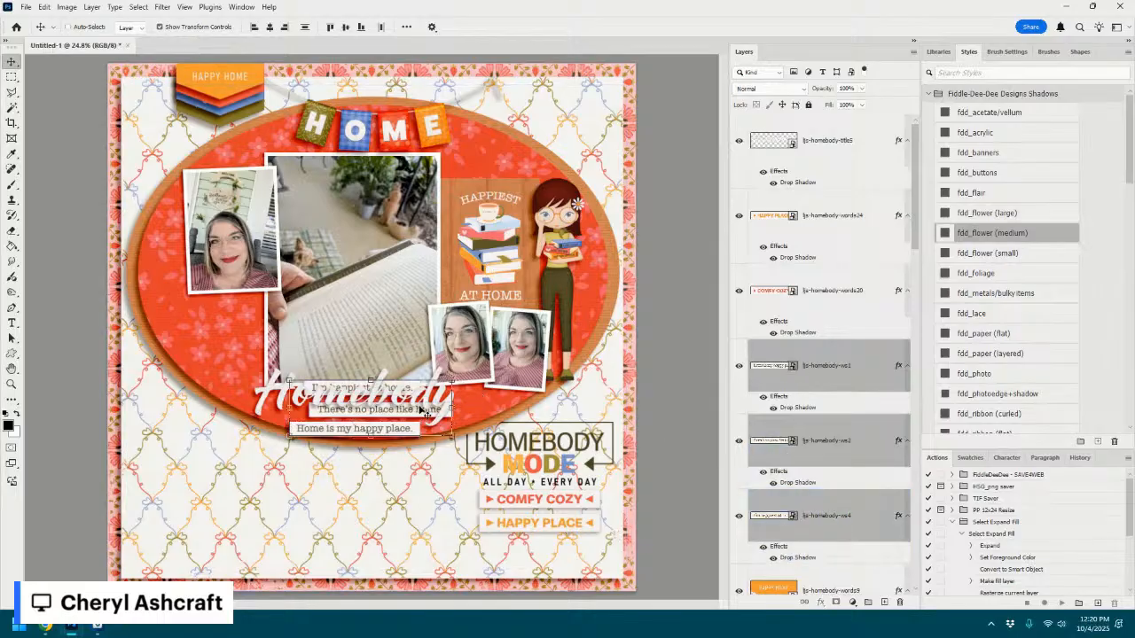
left_click_drag(424, 413, 301, 328)
left_click(438, 383)
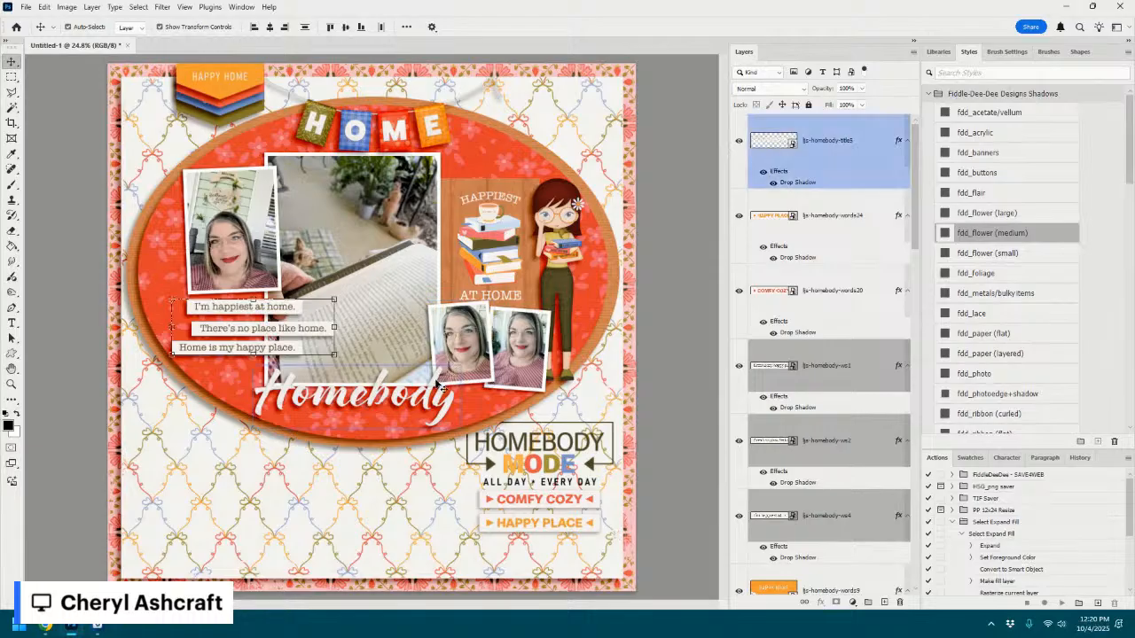
left_click_drag(439, 383, 443, 385)
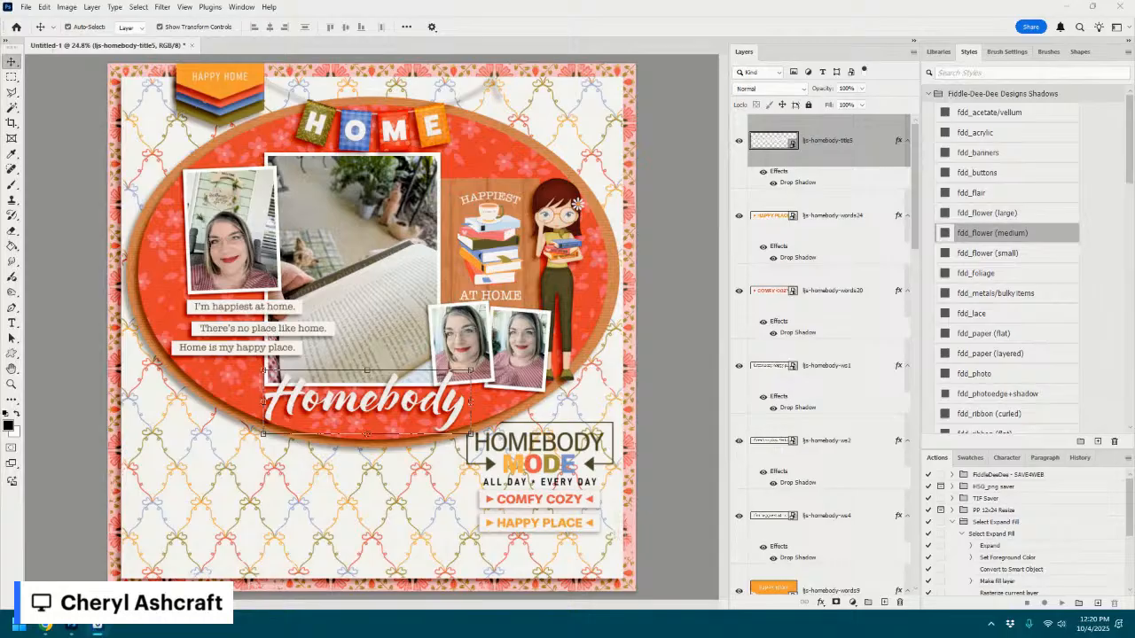
- Add ljs-homebody-plant5 beneath the large photo's layer, tuck it behind the left portrait, and apply the fdd_foliage style
left_click_drag(923, 347, 431, 378)
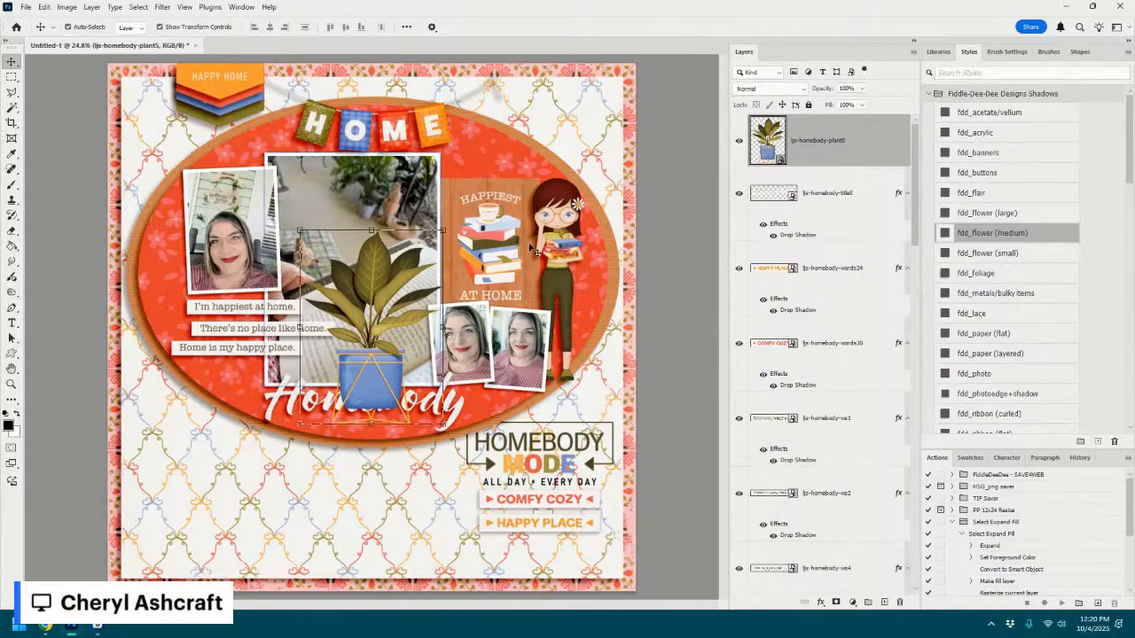
left_click_drag(831, 152, 878, 461)
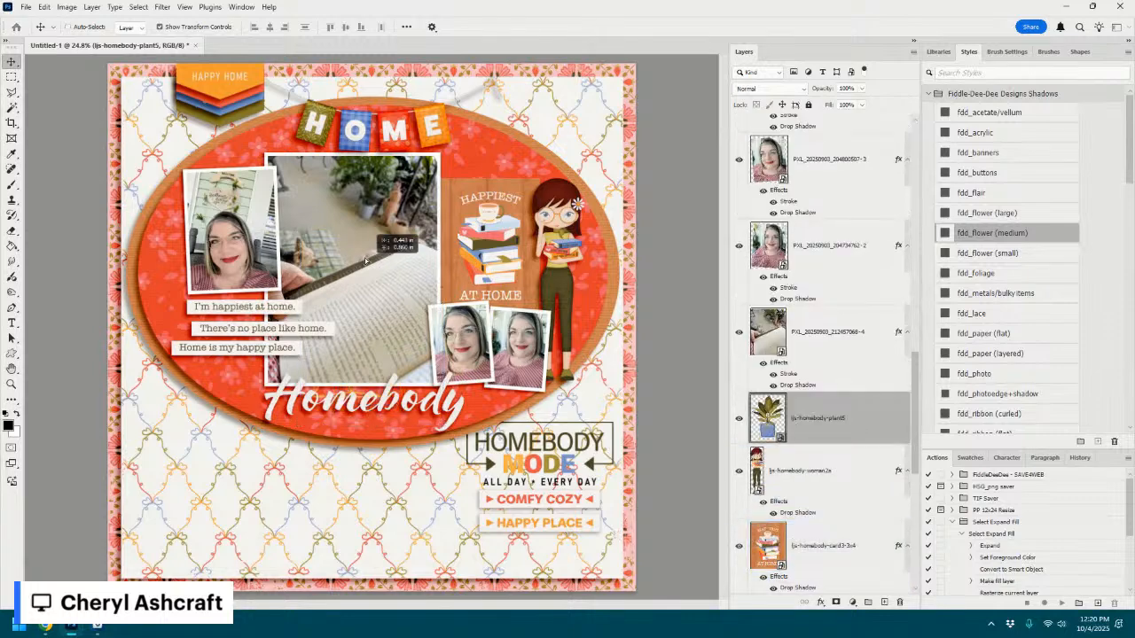
left_click_drag(364, 259, 268, 183)
left_click(985, 273)
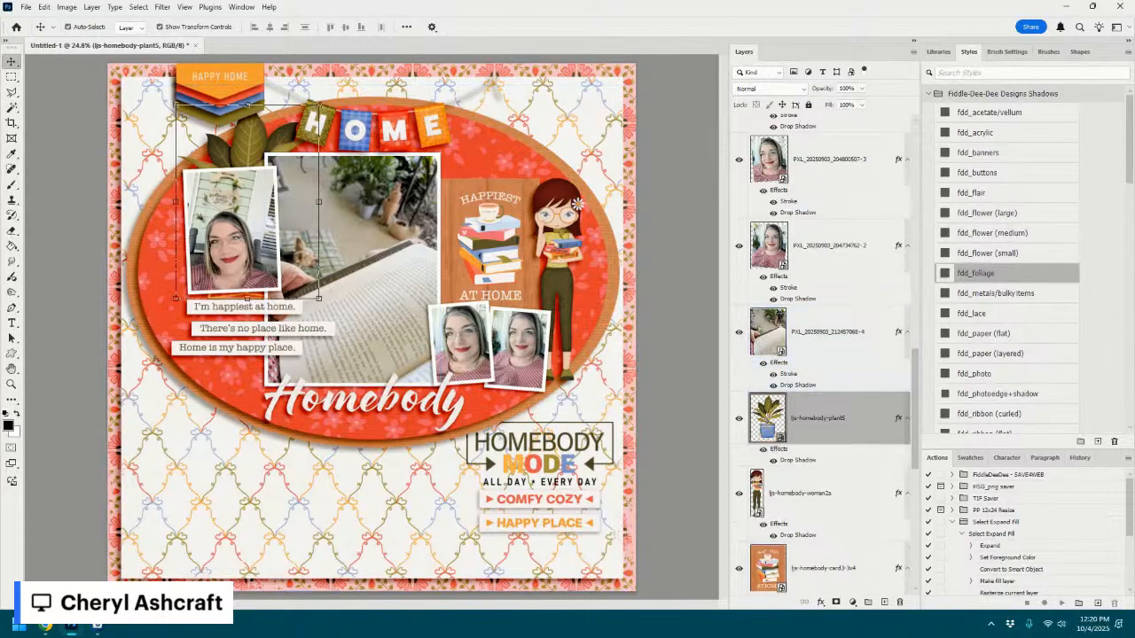
- Add ljs-homebody-plant3 beneath the card's layer with its leaves rising above the Happiest at Home card, using the fdd_foliage style
left_click_drag(1041, 376, 594, 389)
left_click_drag(359, 338, 477, 177)
left_click_drag(836, 392, 861, 459)
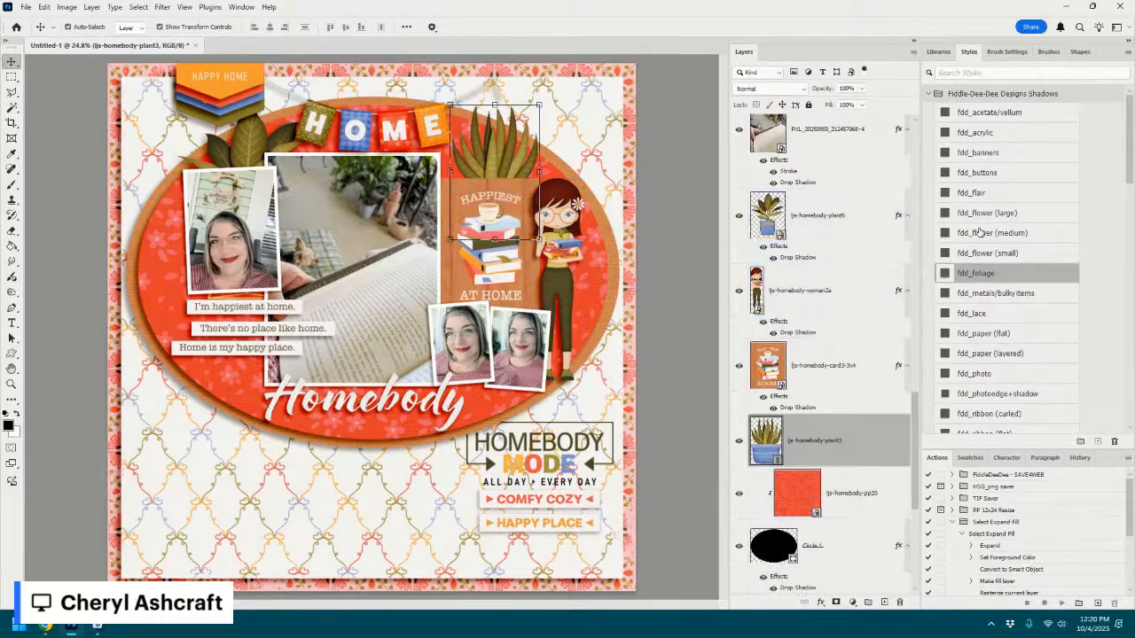
left_click(1006, 273)
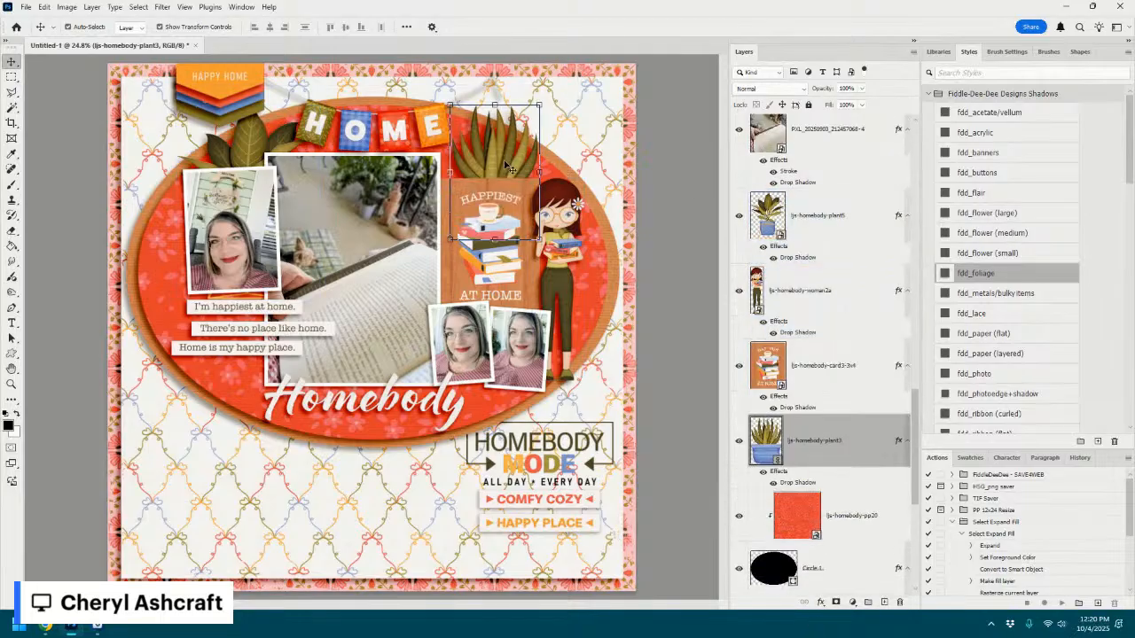
left_click_drag(511, 163, 485, 182)
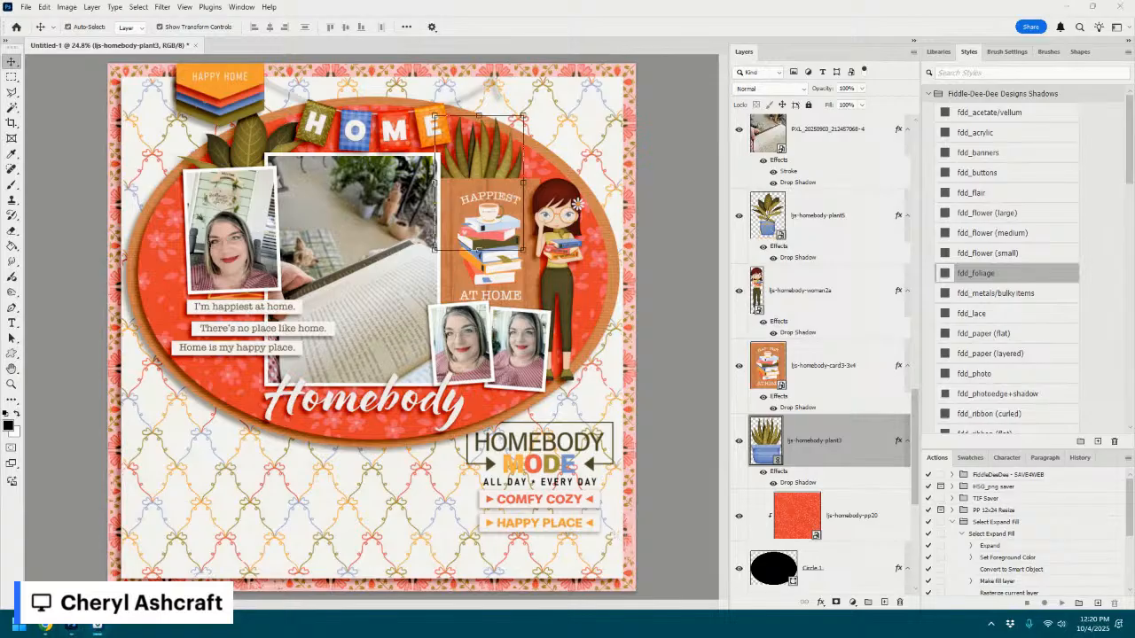
- Add ljs-homebody-plant6, rotate it about -140°, tuck it behind the word strips at the ellipse's lower left, and apply fdd_foliage
left_click_drag(760, 417, 484, 416)
left_click_drag(387, 303, 191, 227)
left_click_drag(222, 149, 142, 273)
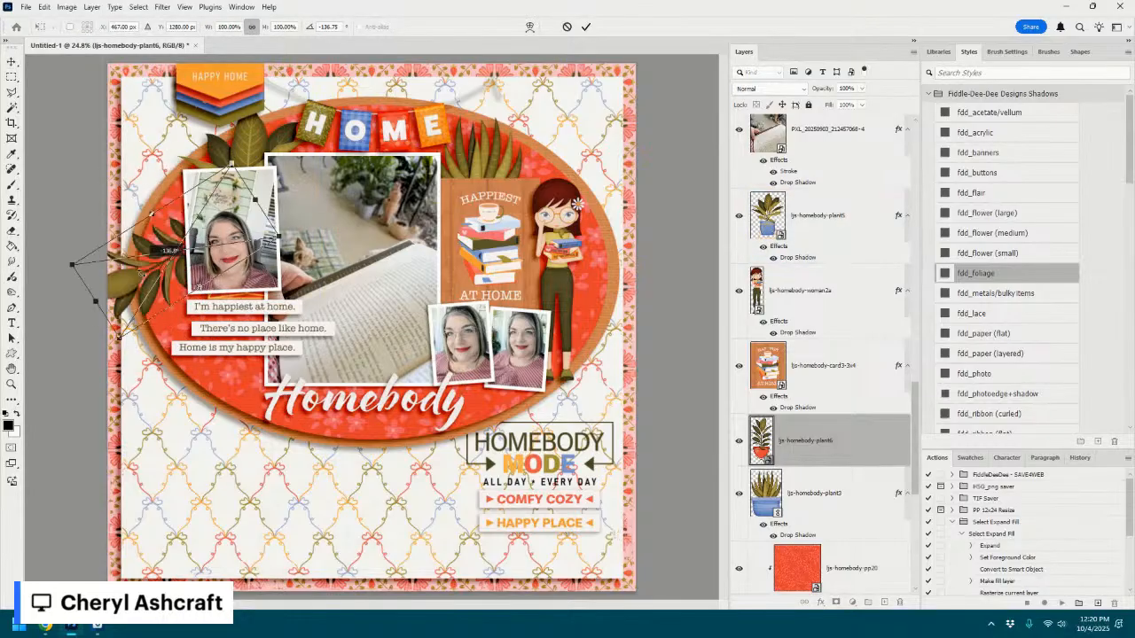
left_click_drag(150, 214, 247, 312)
left_click_drag(365, 261, 406, 286)
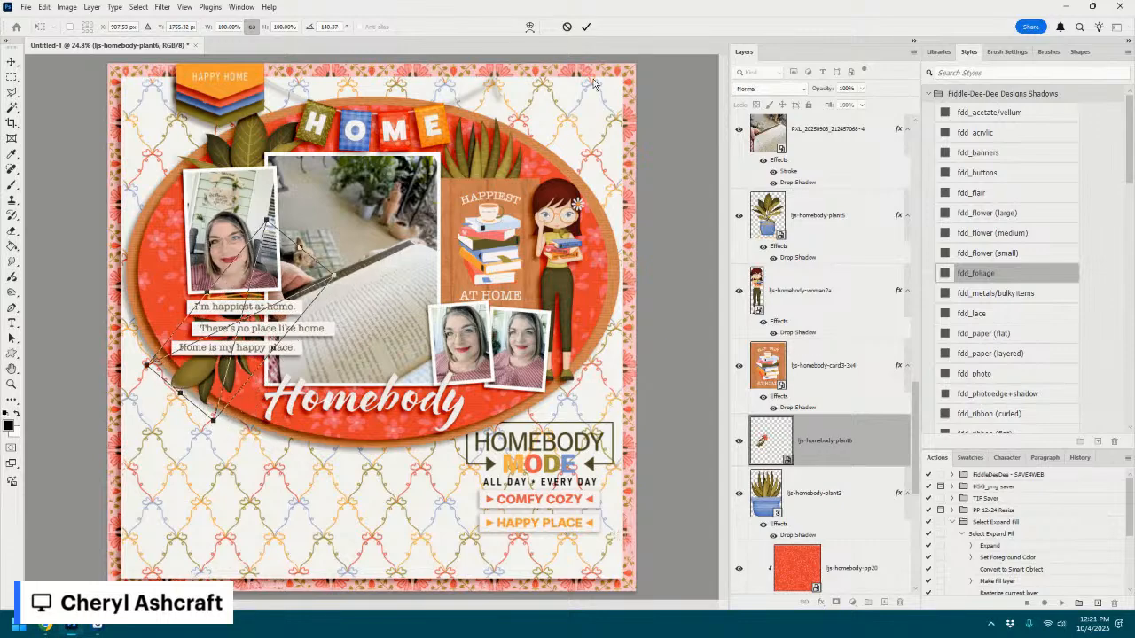
left_click(585, 27)
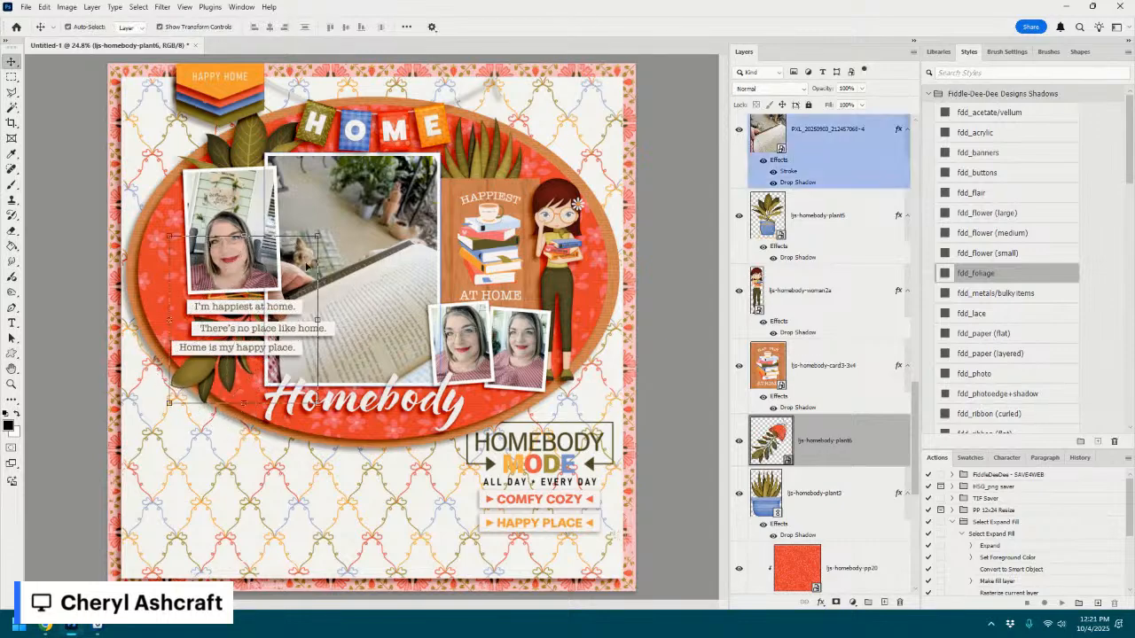
left_click_drag(201, 380, 225, 386)
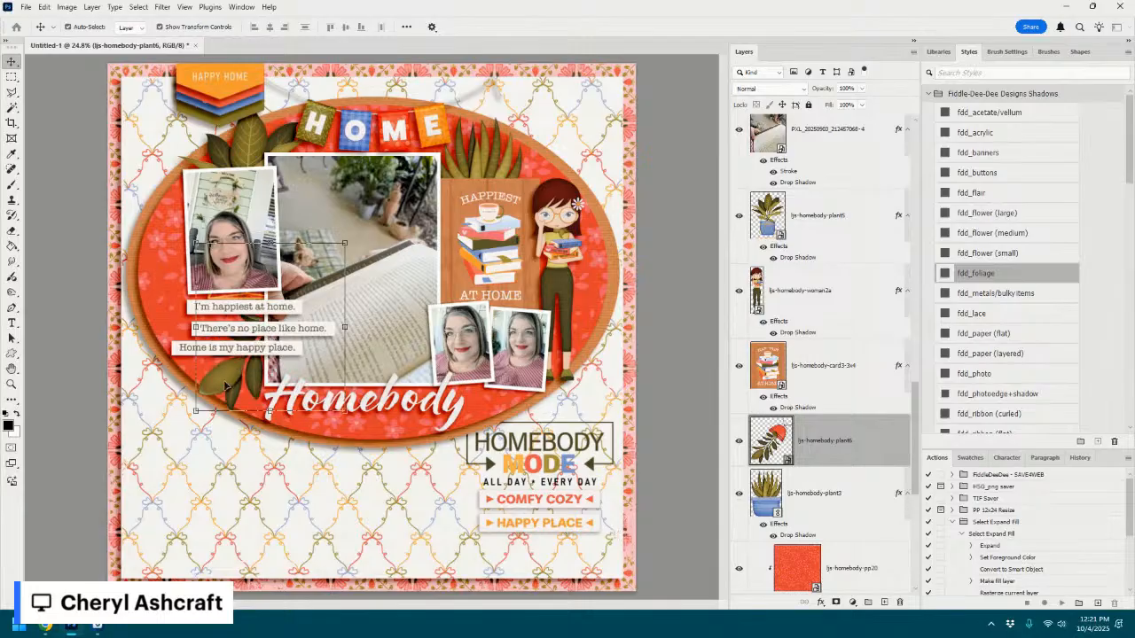
left_click(997, 272)
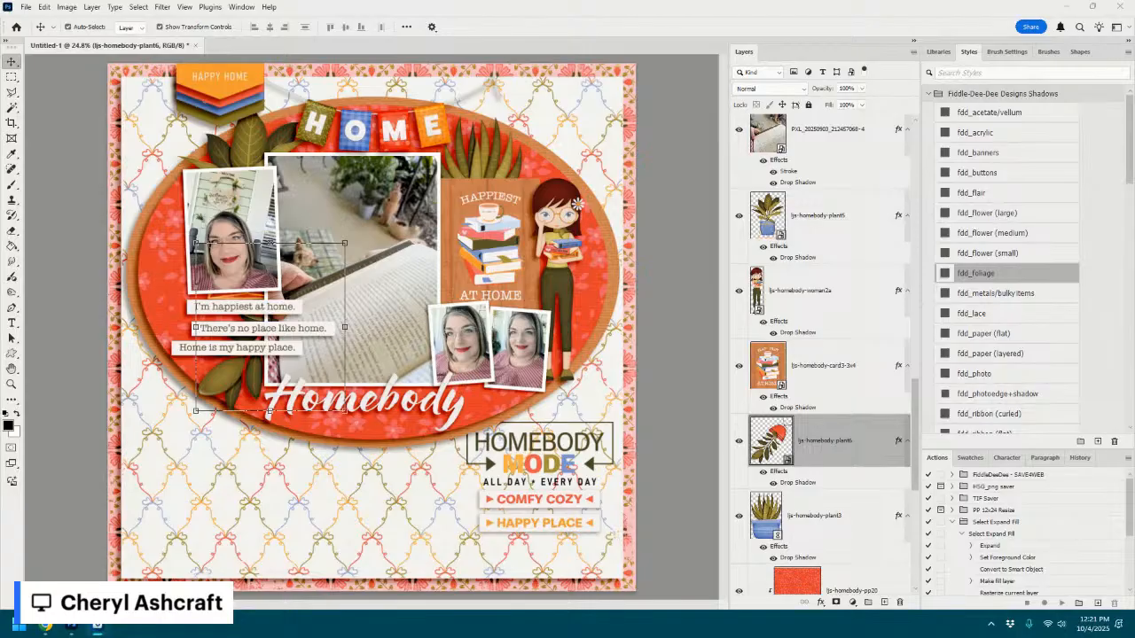
- Add ljs-homebody-frame3 in the page's lower-right area, layered beneath the Homebody Mode title, with the fdd_paper (layered) style
key("ctrl+v")
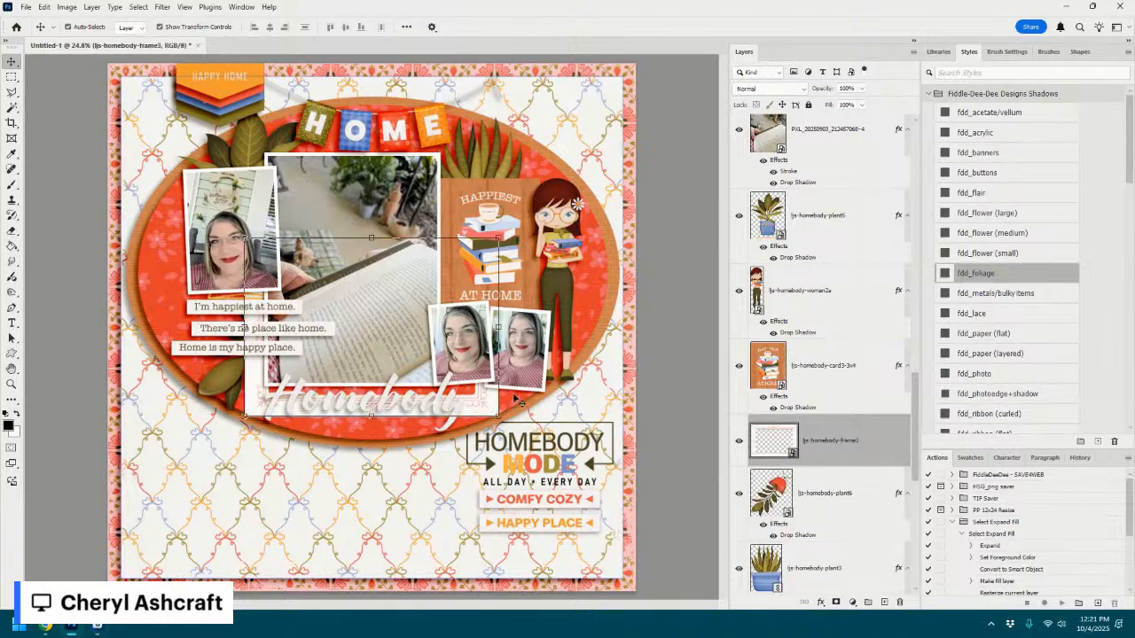
left_click_drag(482, 395, 605, 556)
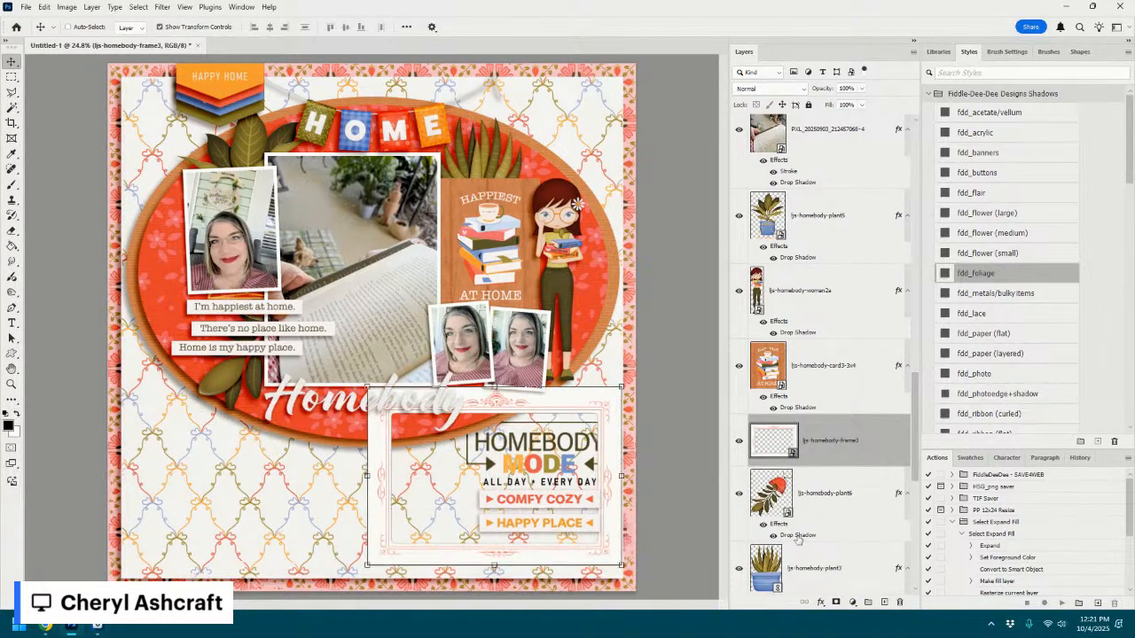
key("ctrl+shift+bracketleft")
left_click_drag(849, 566, 852, 435)
left_click(1007, 355)
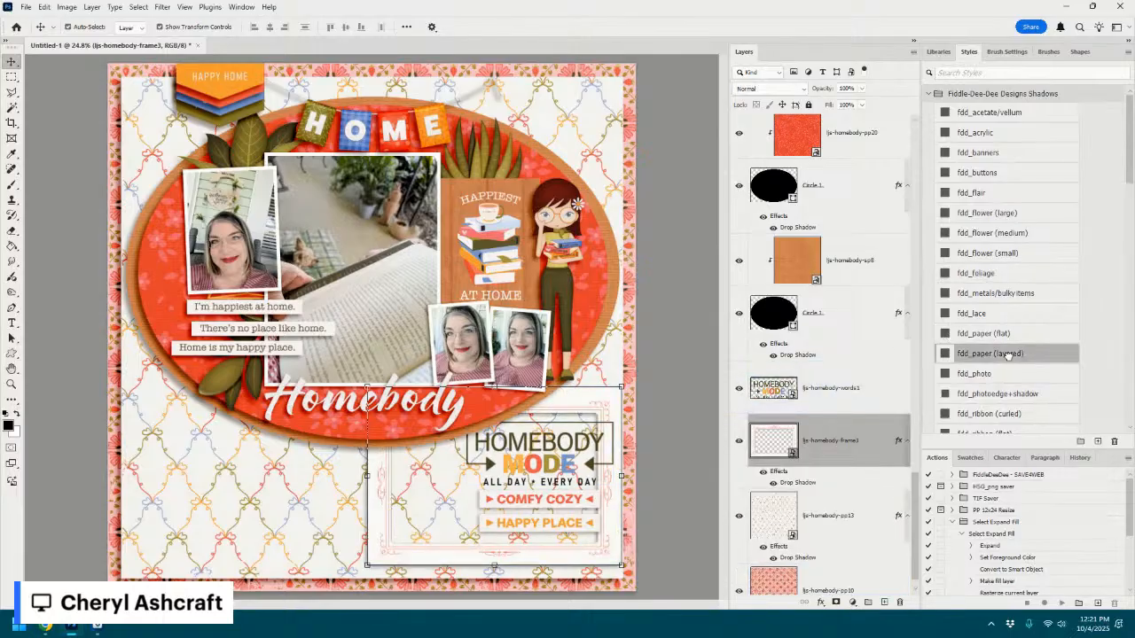
- Shift the Homebody Mode title and COMFY COZY strip left within the frame, and lower the HAPPY PLACE strip slightly
left_click(592, 470)
left_click_drag(592, 470, 511, 506)
left_click(678, 501)
left_click_drag(568, 530, 568, 535)
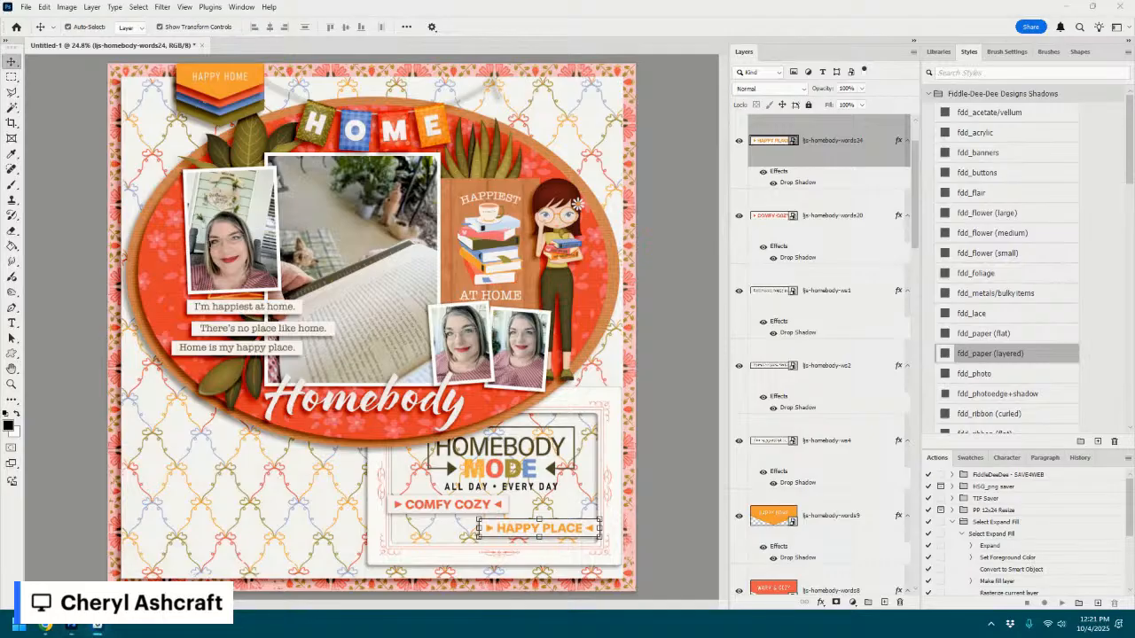
- Add ljs-homebody-foliage2 beneath the card's layer, tuck it behind the woman's head at upper right, and apply the fdd_foliage style
left_click_drag(657, 397, 529, 404)
left_click_drag(846, 148, 854, 448)
left_click_drag(383, 334, 544, 197)
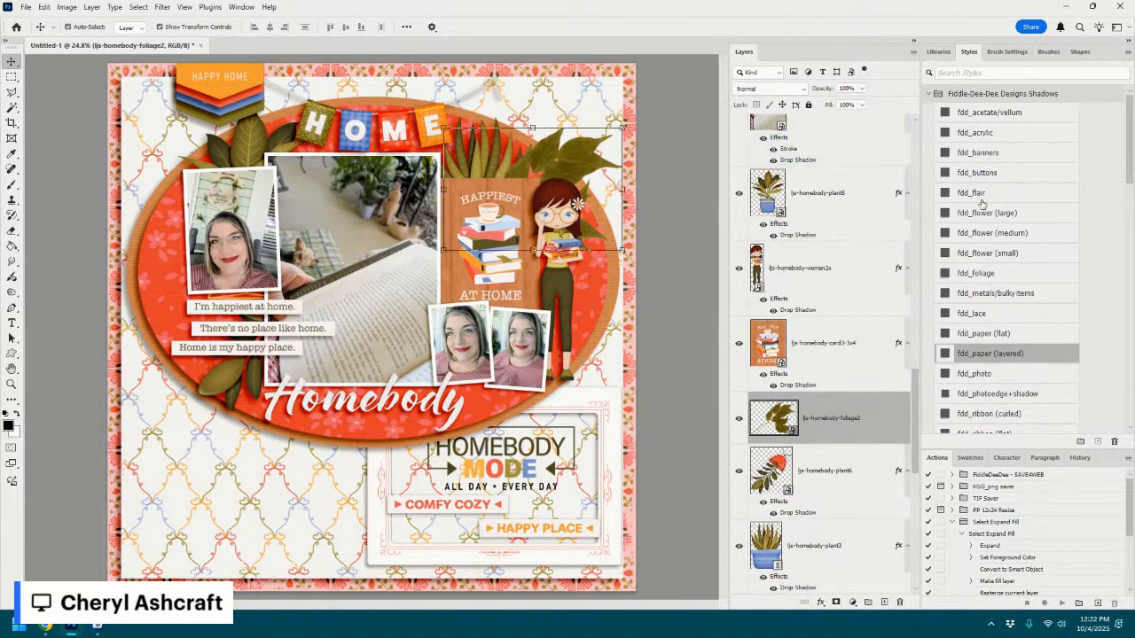
left_click(984, 273)
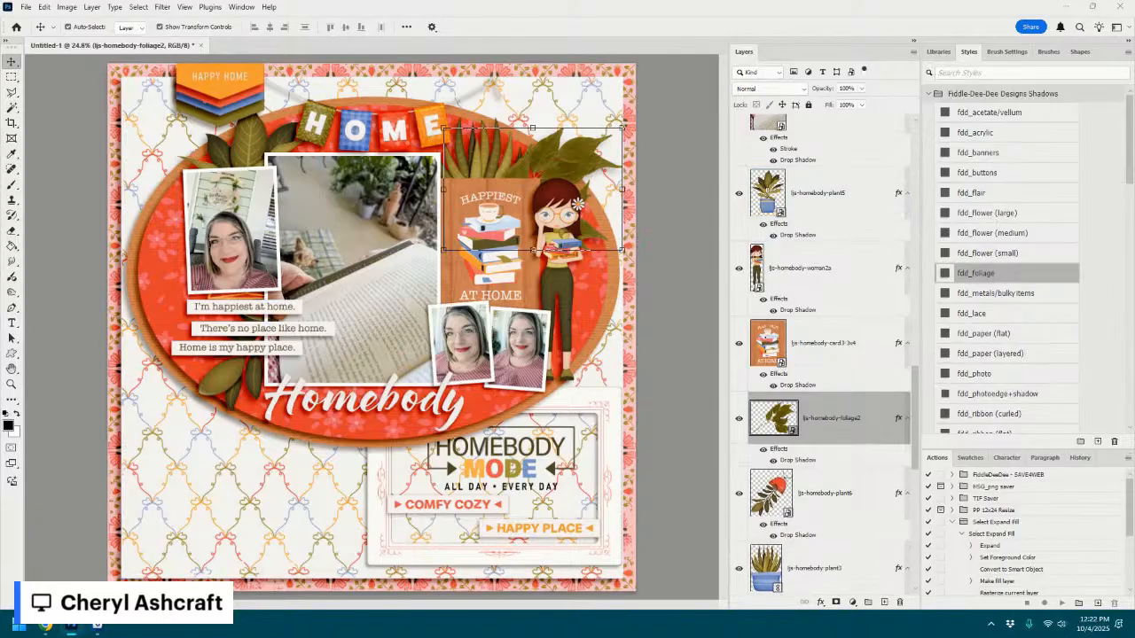
- Add ljs-homebody-foliage4 with the fdd_foliage style and tuck it behind the left portrait's upper-left corner
left_click_drag(800, 404, 426, 388)
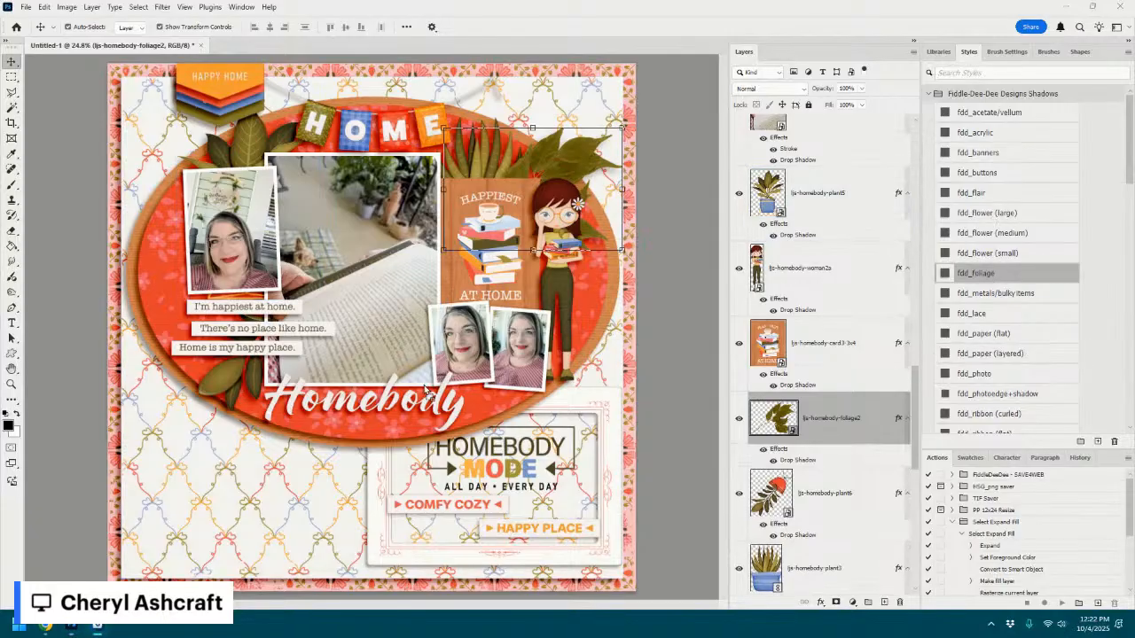
left_click(1013, 279)
left_click_drag(408, 328, 249, 166)
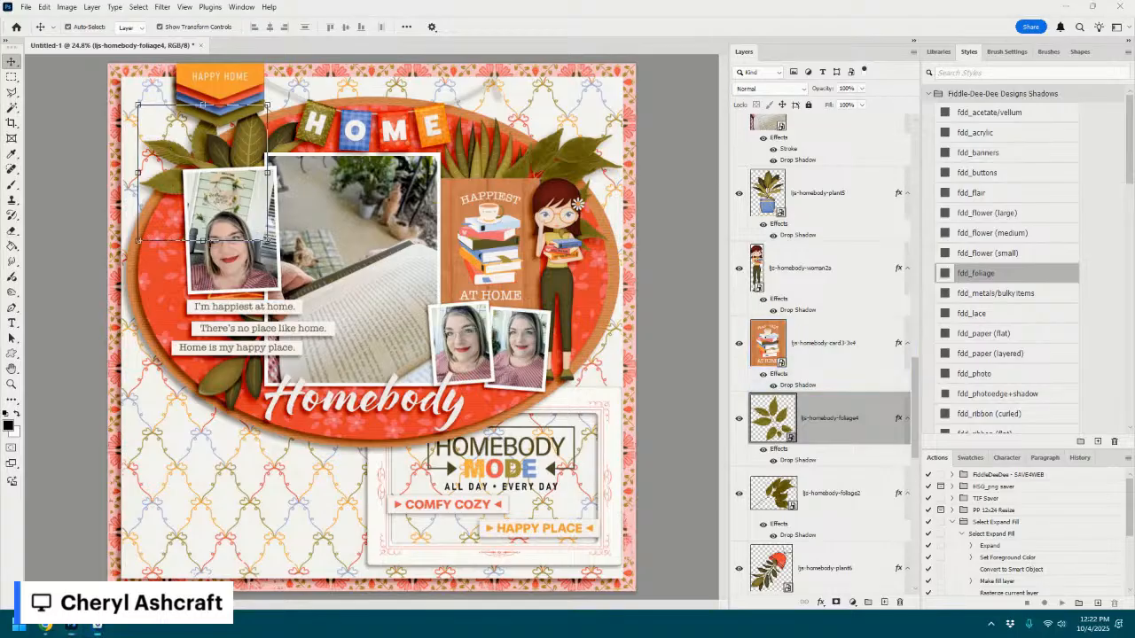
- Add ljs-homebody-foliage3, rotate it about -118°, tuck it behind the word strips' left ends, and apply the fdd_foliage style
left_click_drag(472, 263, 342, 282)
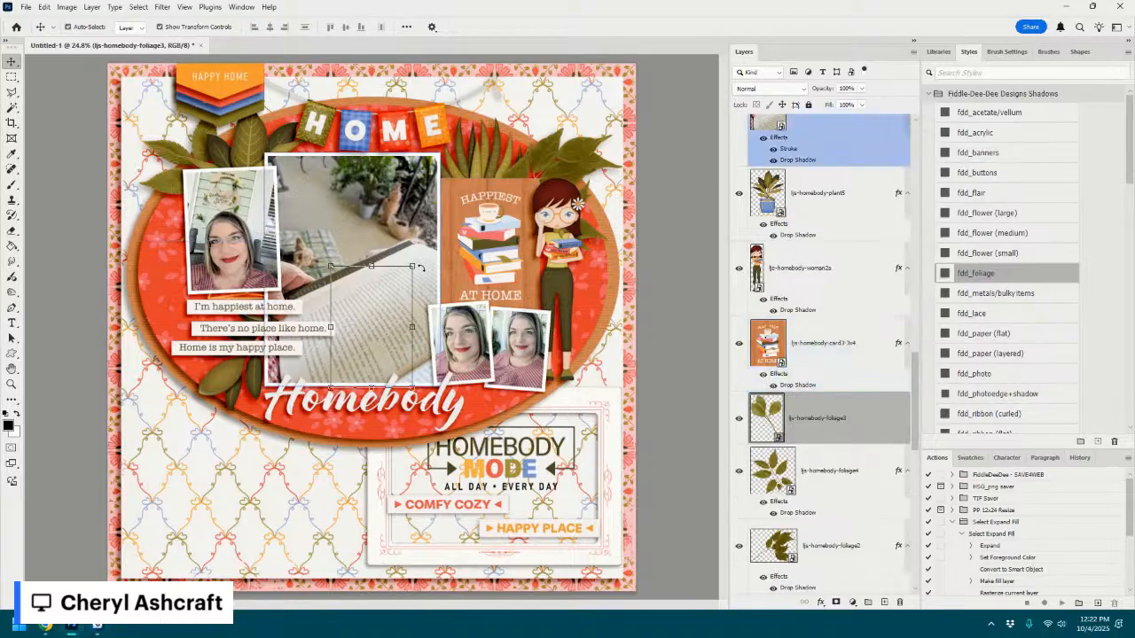
left_click_drag(421, 268, 297, 312)
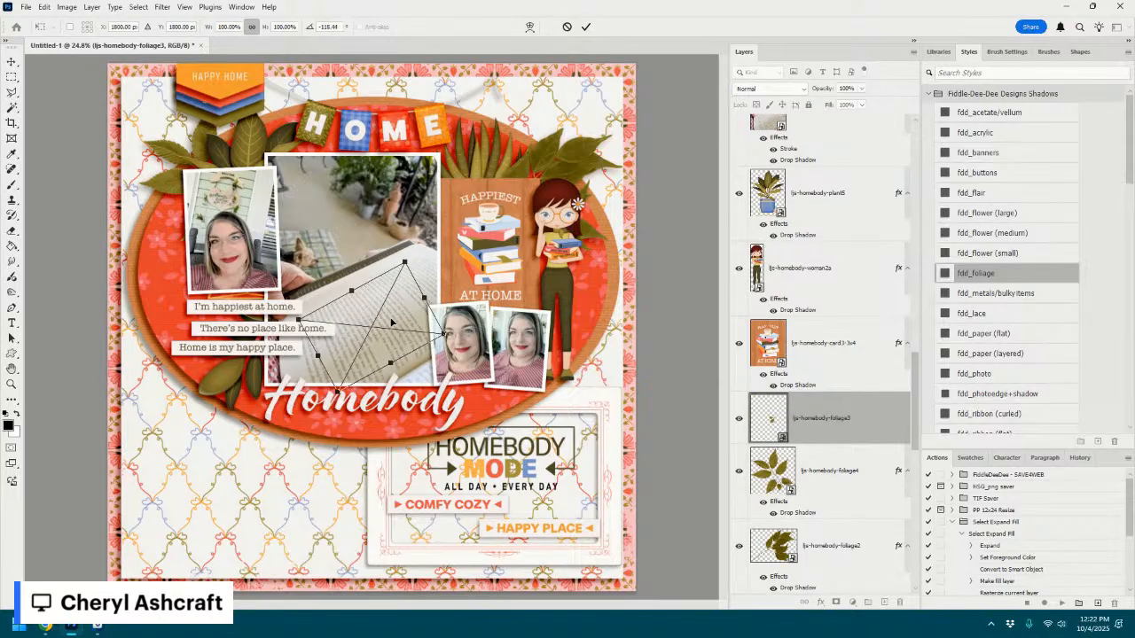
left_click_drag(391, 323, 229, 337)
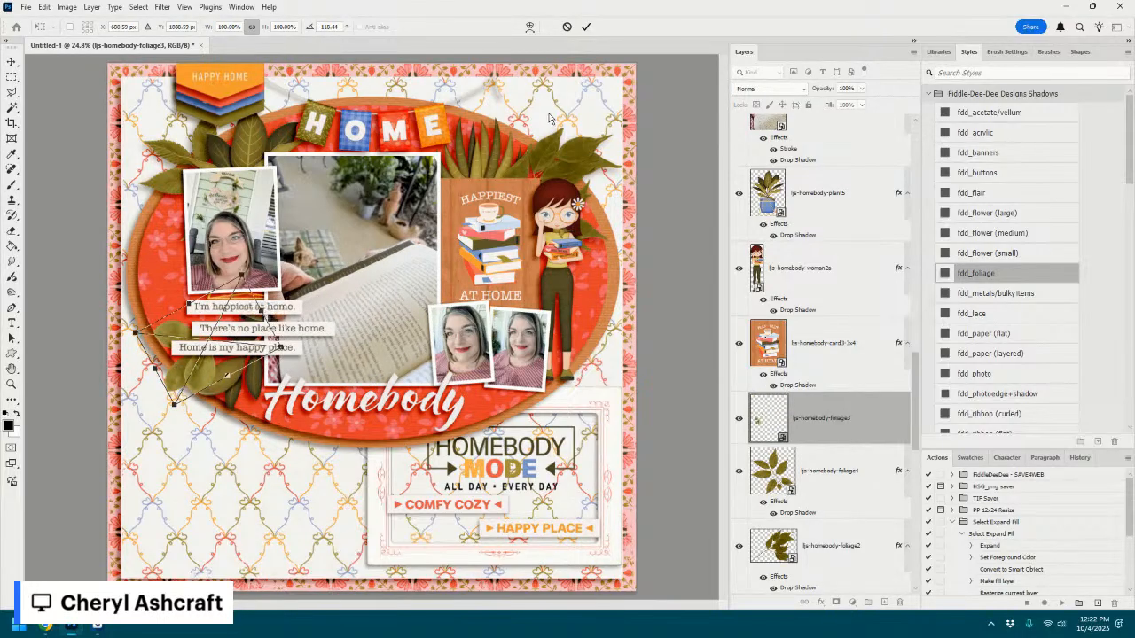
left_click(586, 27)
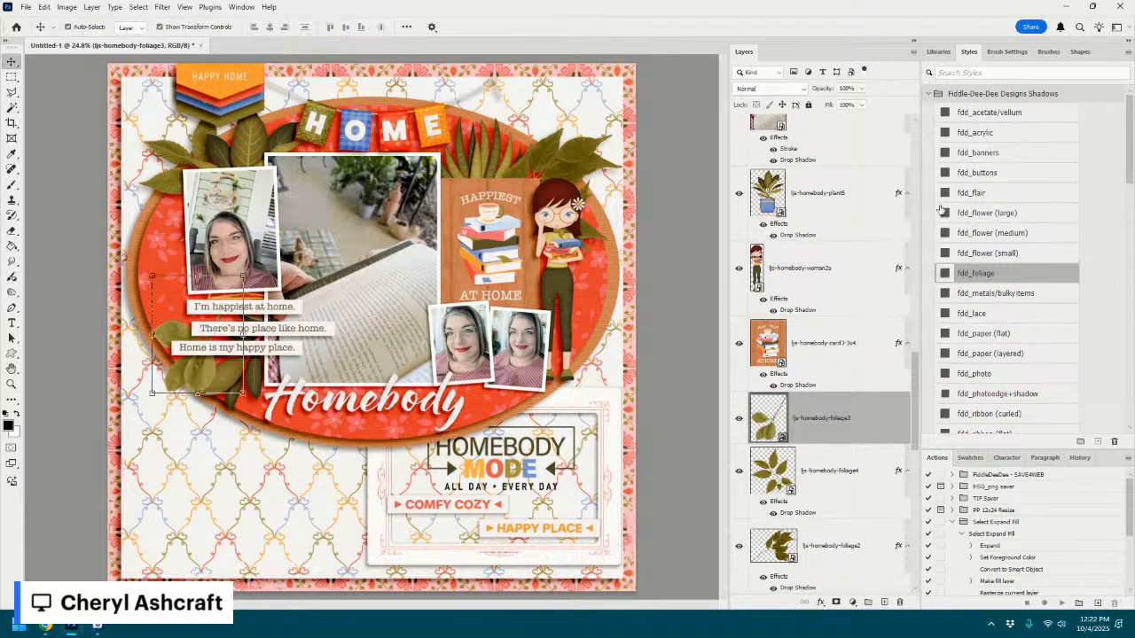
left_click(966, 273)
left_click(542, 257)
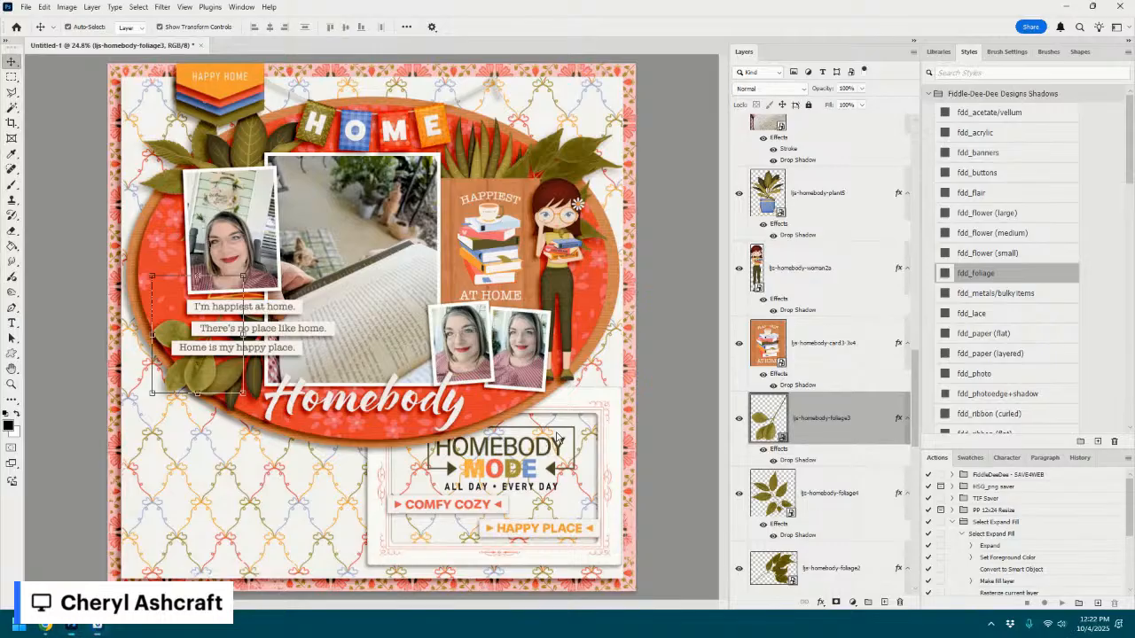
- Add ljs-homebody-flower13 as the top layer, apply the fdd_flower (large) style, and scale it to about 57%
key("ctrl+v")
key("super")
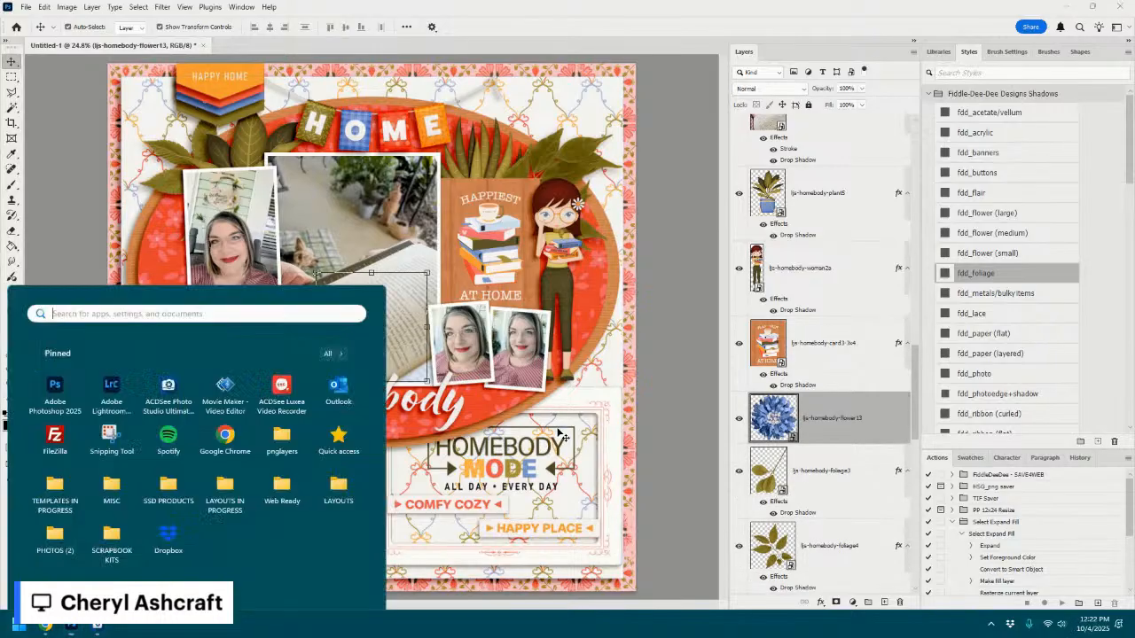
key("Escape")
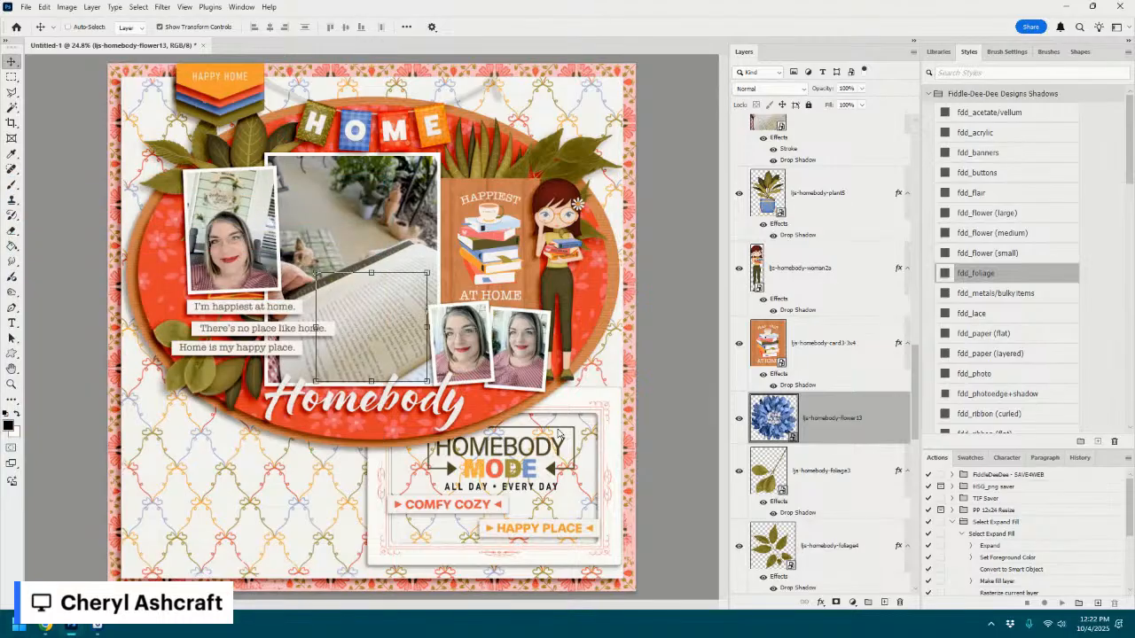
key("ctrl+shift+bracketright")
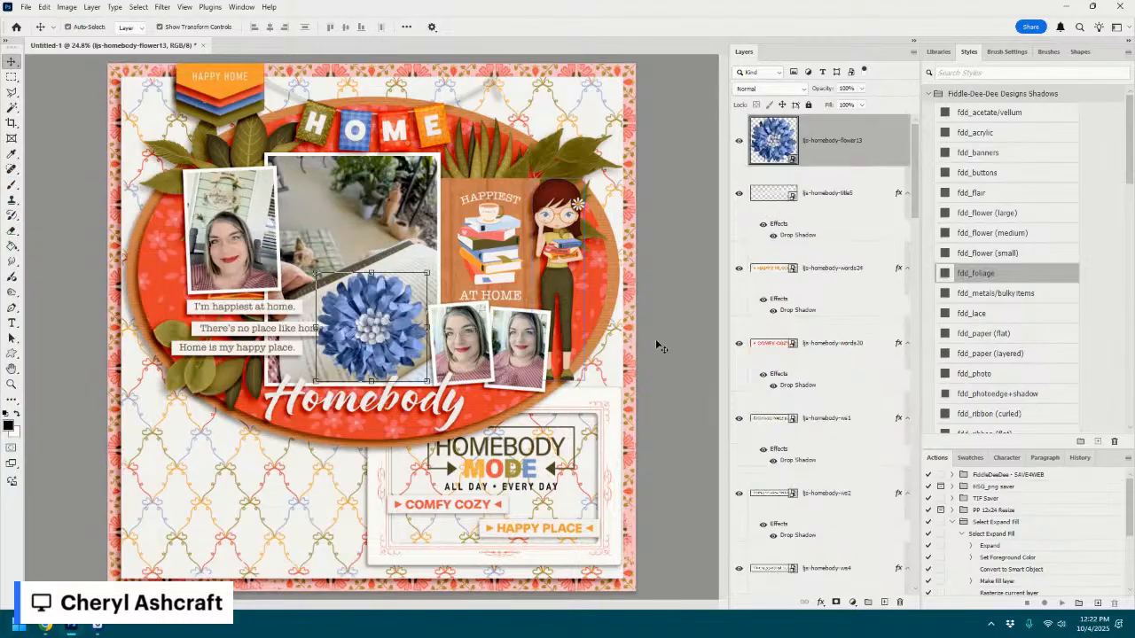
left_click(1005, 216)
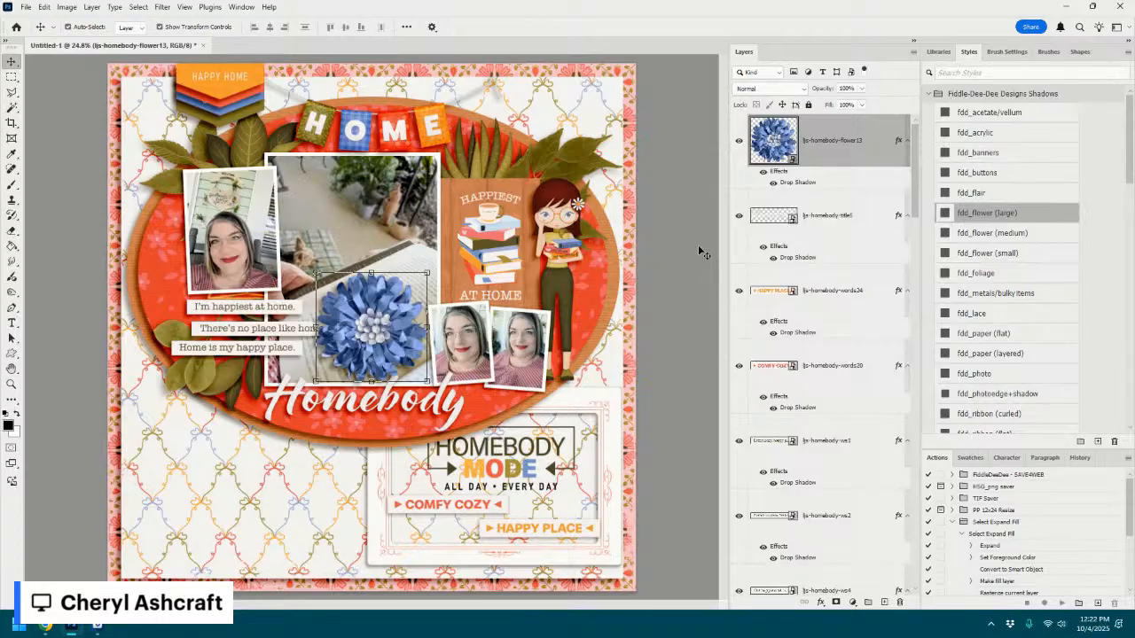
left_click_drag(428, 273, 380, 320)
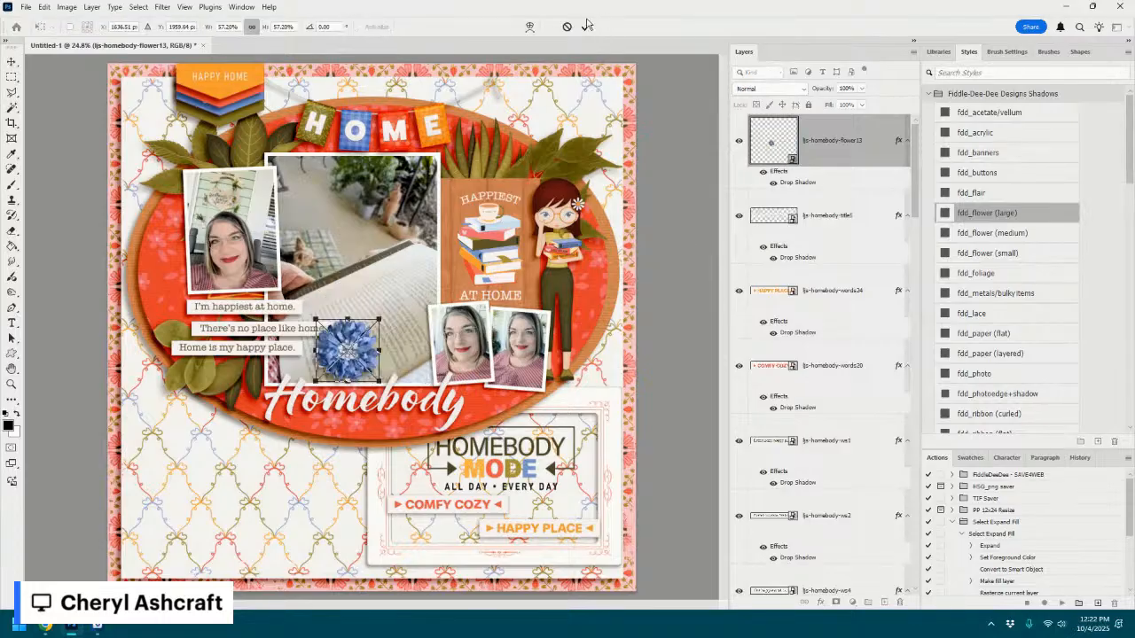
left_click(586, 24)
- Layer the blue flower directly beneath the HAPPIEST AT HOME card and tuck it behind the card's top edge
scroll(825, 355, "down", 3)
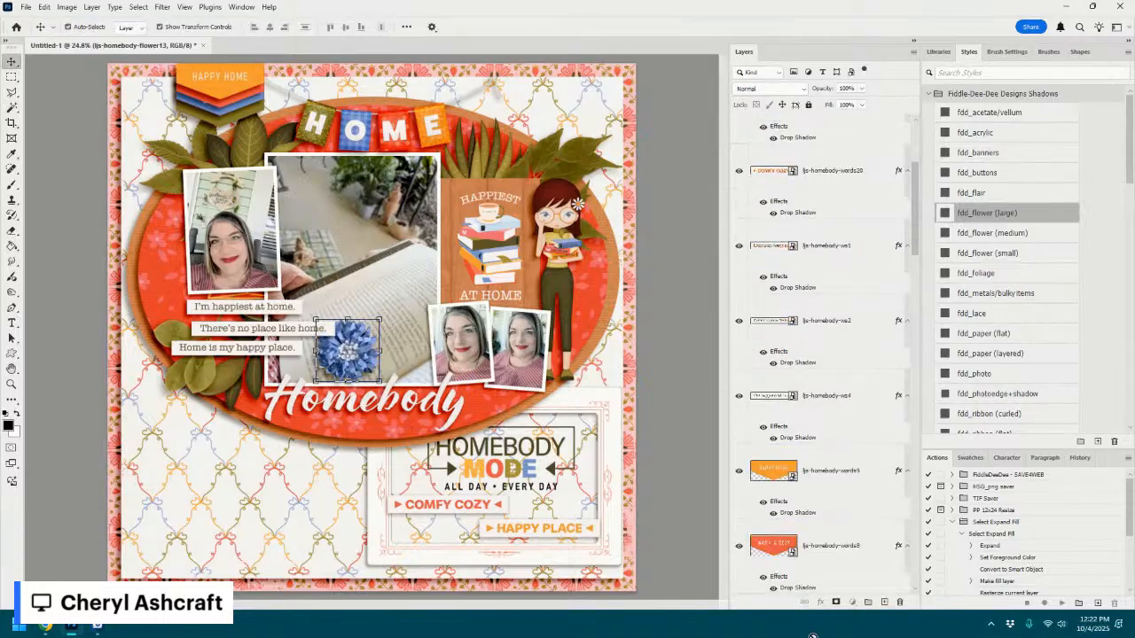
left_click_drag(813, 636, 779, 274)
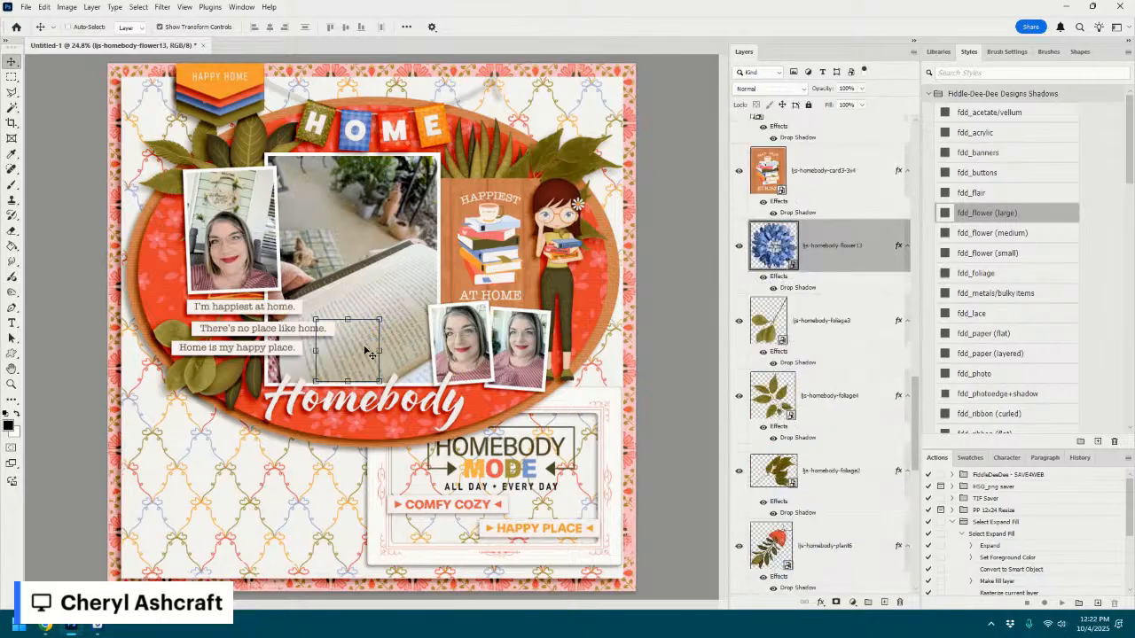
left_click_drag(370, 351, 506, 172)
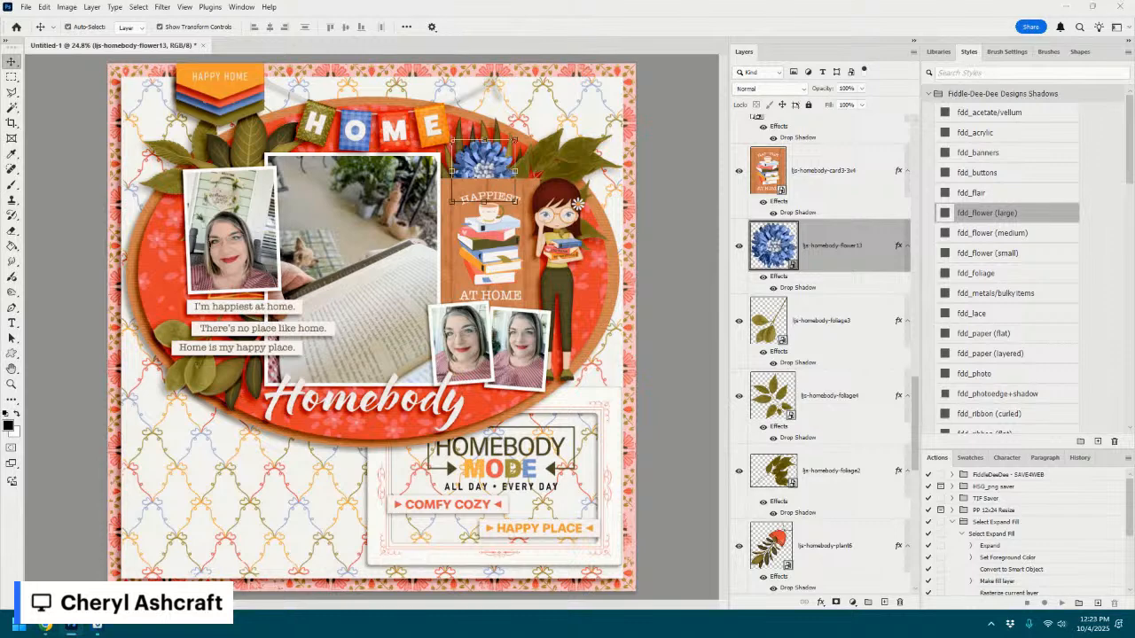
- Add ljs-homebody-flower11 over the leaves below the word strips, with the fdd_flower (large) style
left_click_drag(1131, 301, 487, 355)
left_click_drag(376, 321, 237, 365)
left_click(1033, 210)
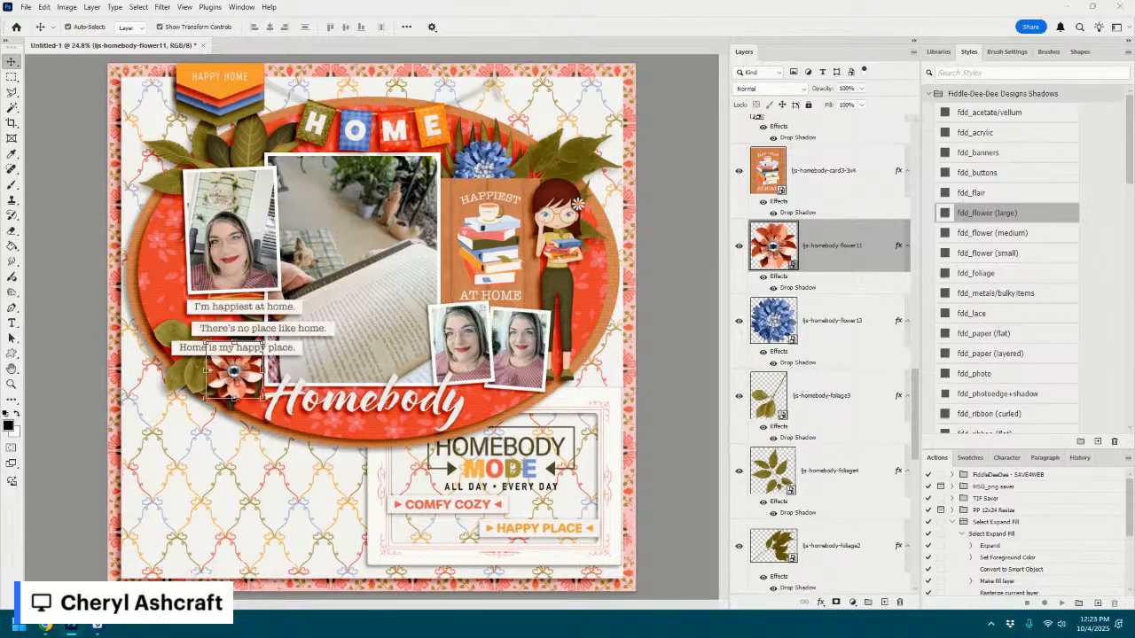
- Add ljs-homebody-flower3 with the fdd_flower (large) style, scaled to about 75.5%, above the left portrait's upper-left corner
left_click_drag(867, 225, 483, 268)
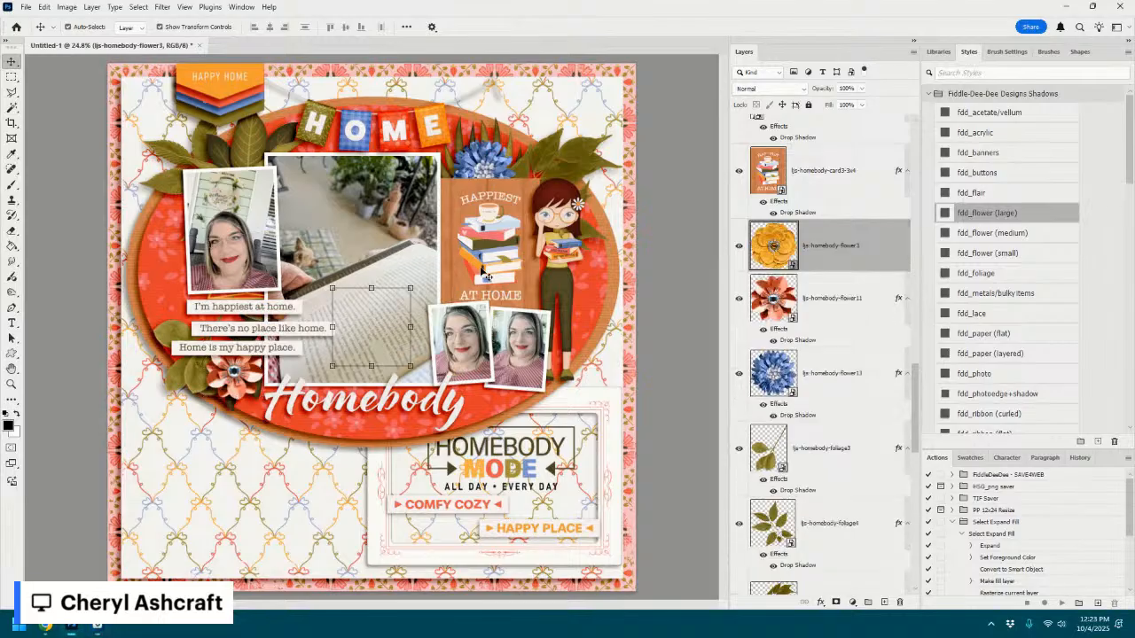
left_click_drag(390, 321, 236, 157)
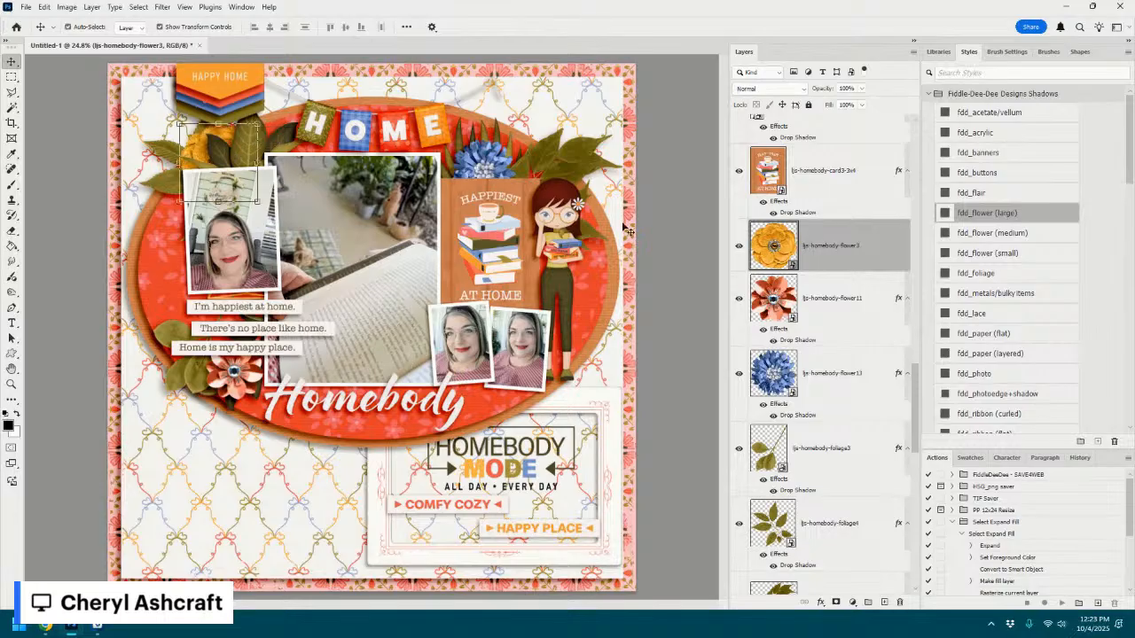
left_click(979, 224)
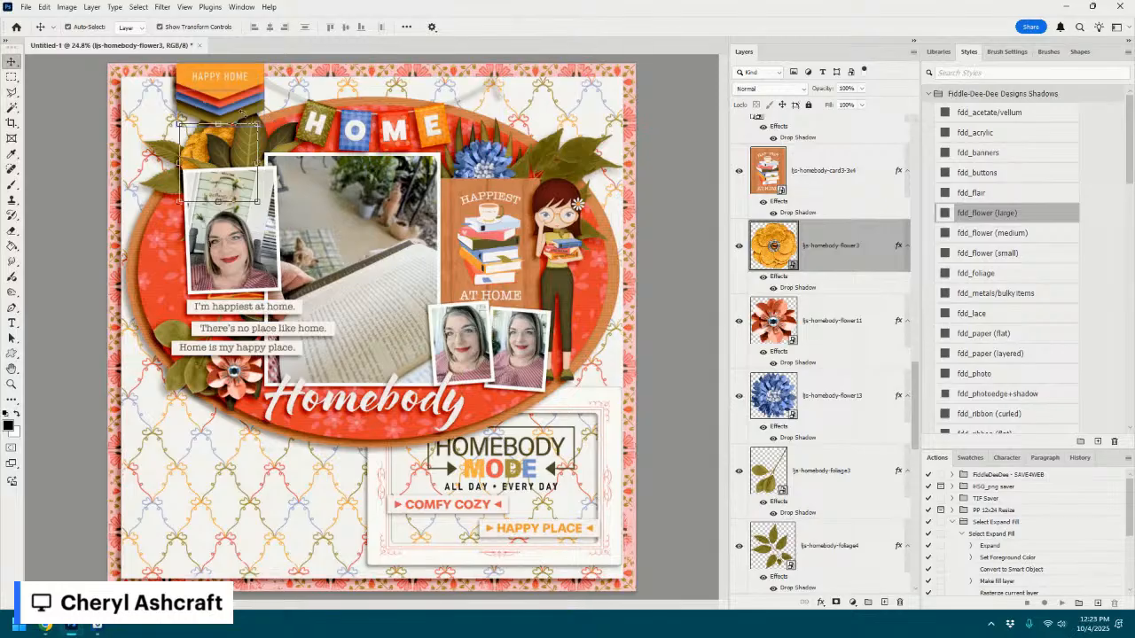
key("ctrl+t")
left_click_drag(258, 123, 222, 144)
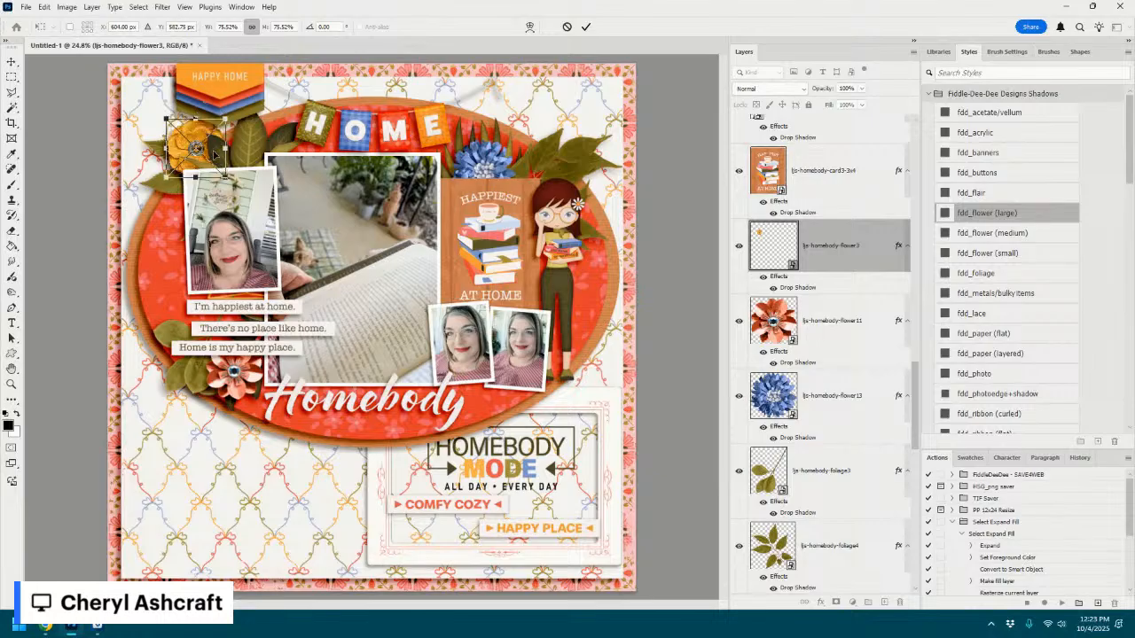
left_click(585, 27)
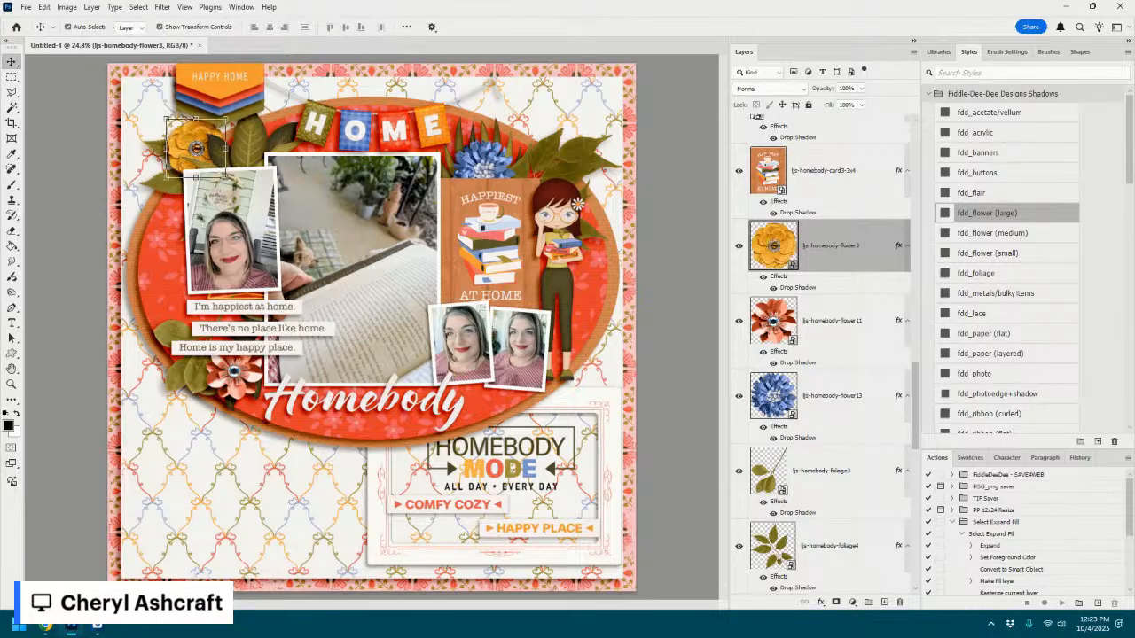
- Add ljs-homebody-flower1 below the right-hand portrait of the small pair, with the fdd_flower (large) style
left_click_drag(1134, 102, 597, 250)
left_click_drag(393, 327, 549, 410)
left_click(978, 213)
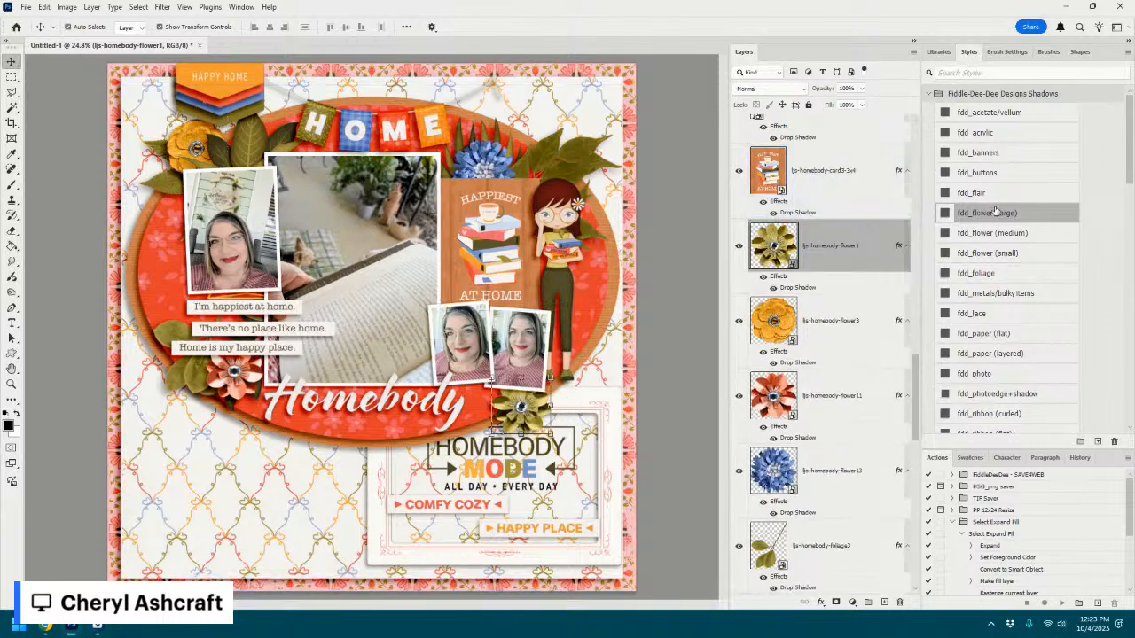
- Add ljs-homebody-flower2 with the fdd_flower (large) style, shrink it, and tuck it behind the card beside the blue flower
left_click_drag(1134, 182, 562, 309)
left_click(986, 214)
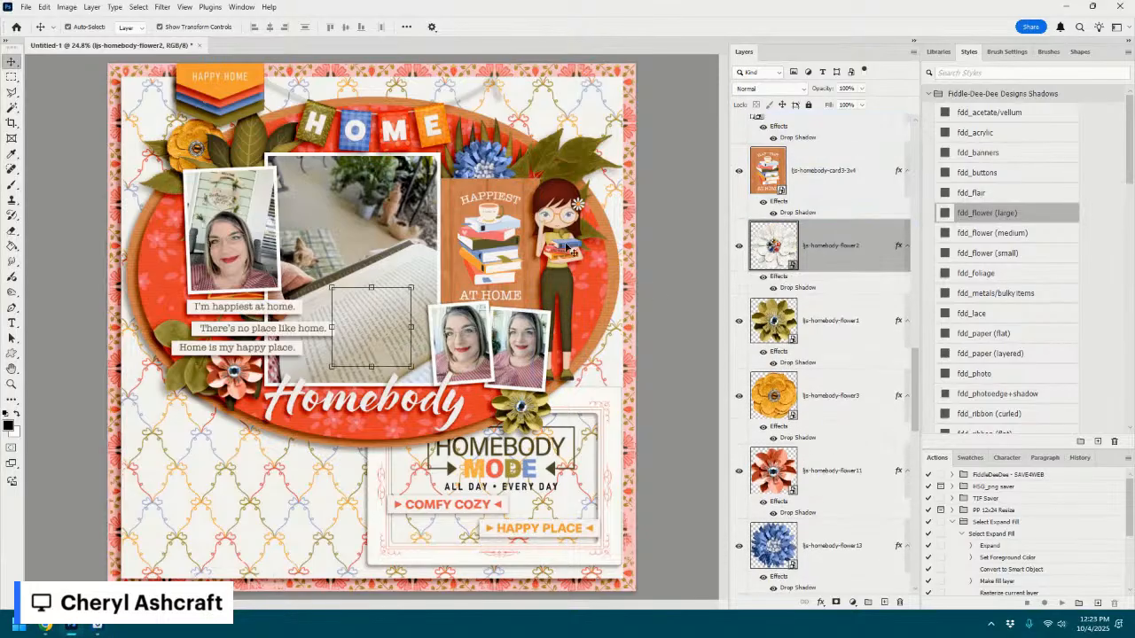
left_click_drag(378, 312, 554, 372)
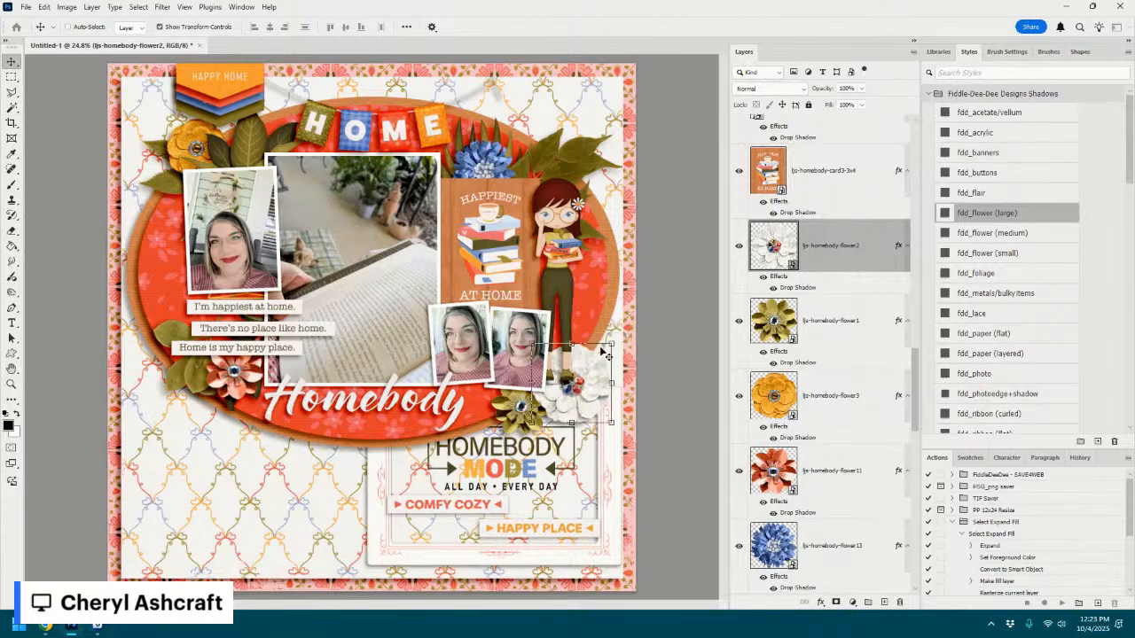
key("ctrl+t")
left_click_drag(621, 330, 538, 176)
left_click(587, 28)
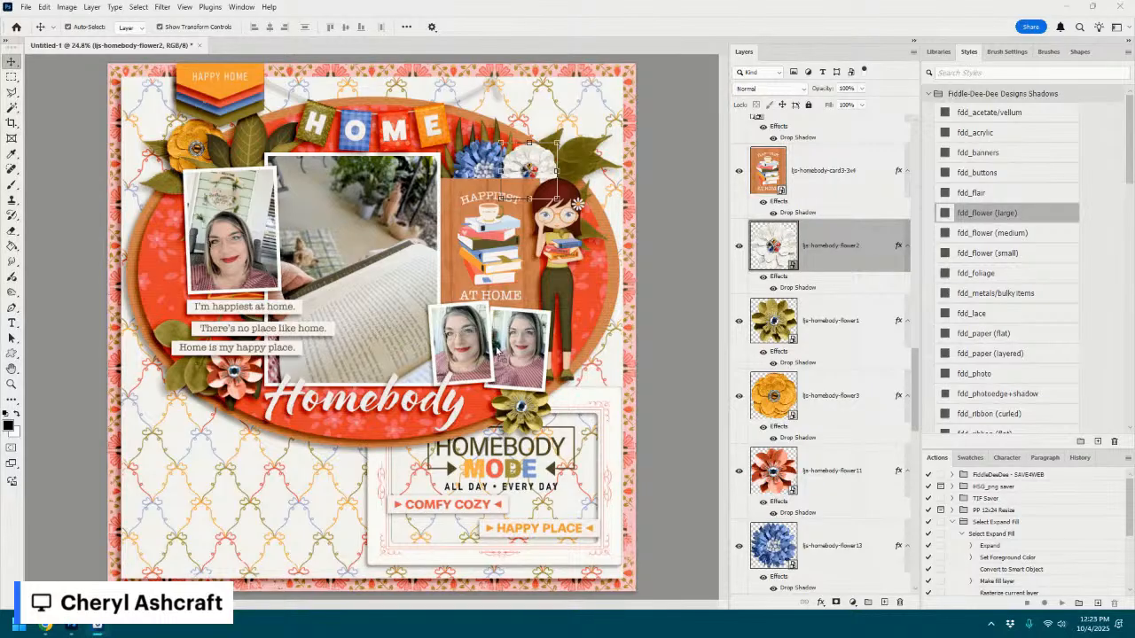
- Add ljs-homebody-flower5 with the fdd_flower (large) style, scale it to about 68.6%, and tuck it behind the left portrait's left edge
key("ctrl+v")
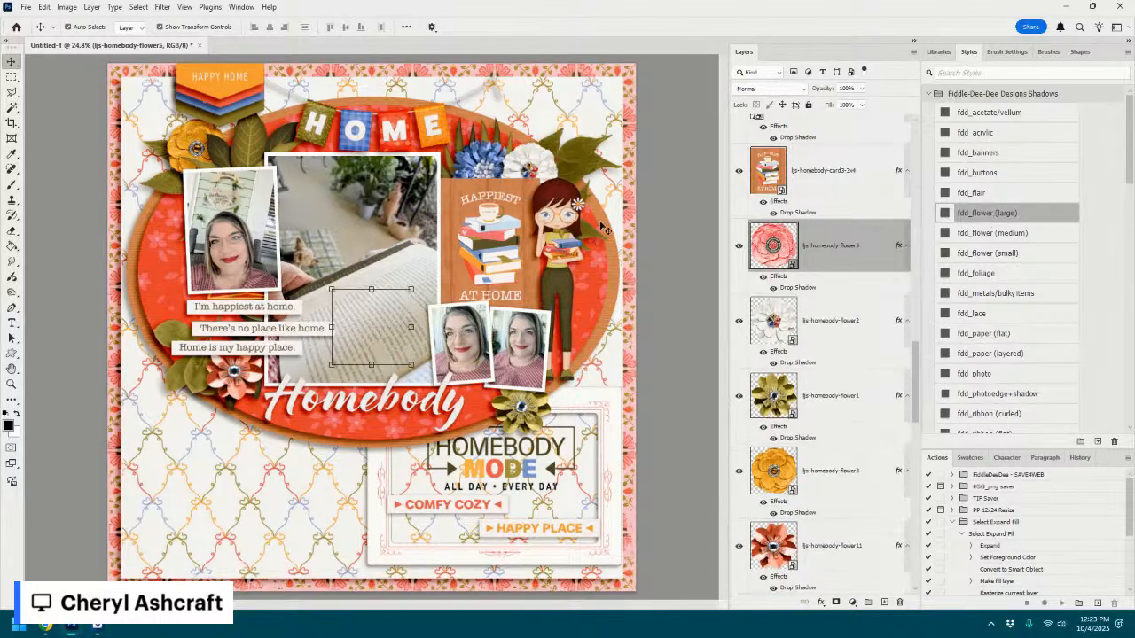
left_click_drag(371, 326, 175, 210)
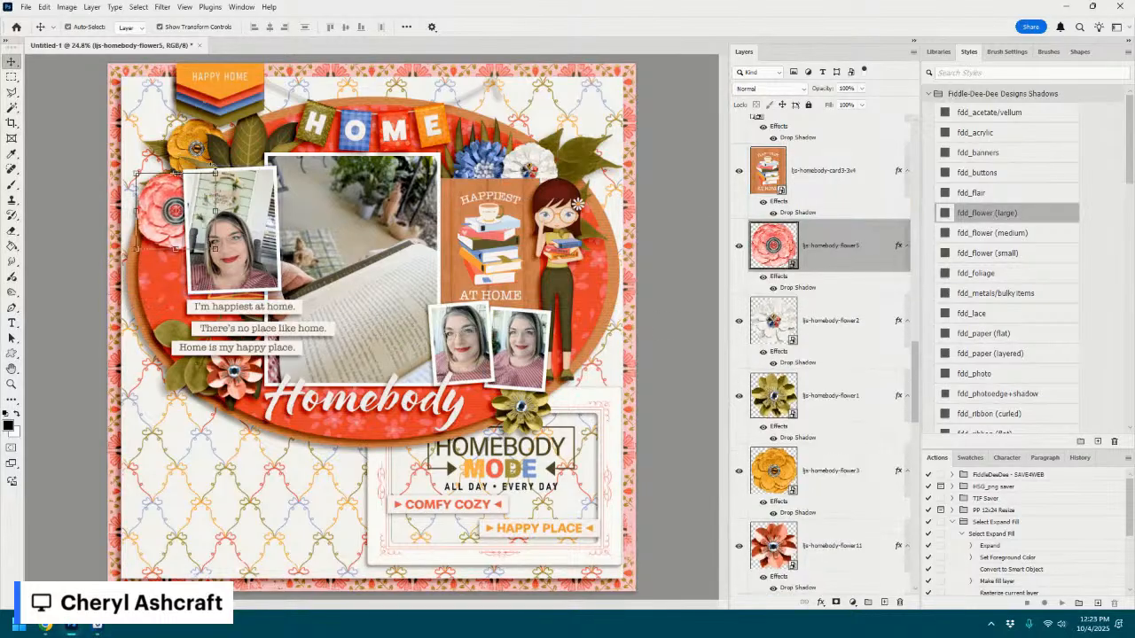
left_click_drag(218, 174, 190, 196)
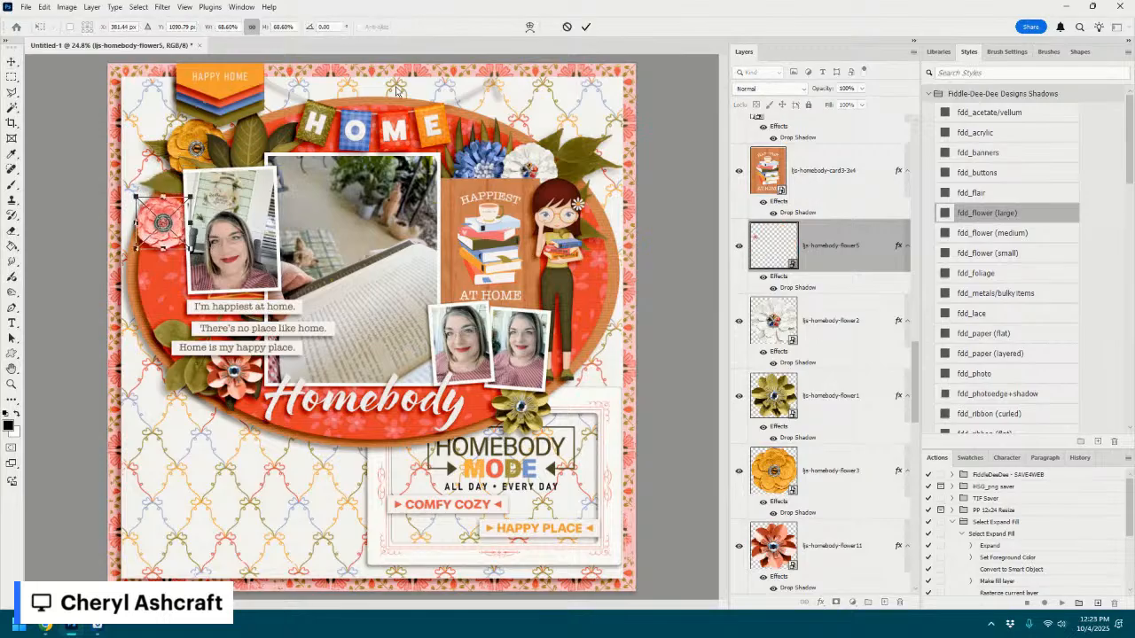
left_click(585, 27)
mouse_move(167, 236)
left_mouse_down()
mouse_move(191, 210)
mouse_move(177, 215)
left_mouse_up()
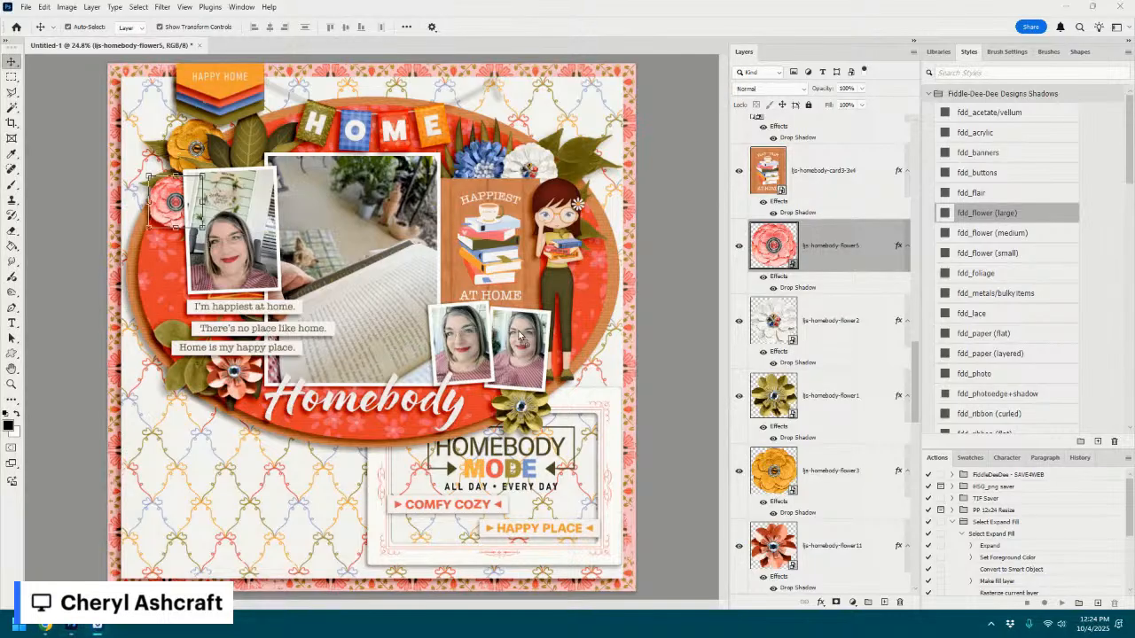
- Add ljs-homebody-flower8 with the fdd_flower (medium) style, layer it beneath flower3, and shrink it behind the blue and white flowers
left_click_drag(376, 329, 512, 138)
left_click_drag(780, 240, 771, 542)
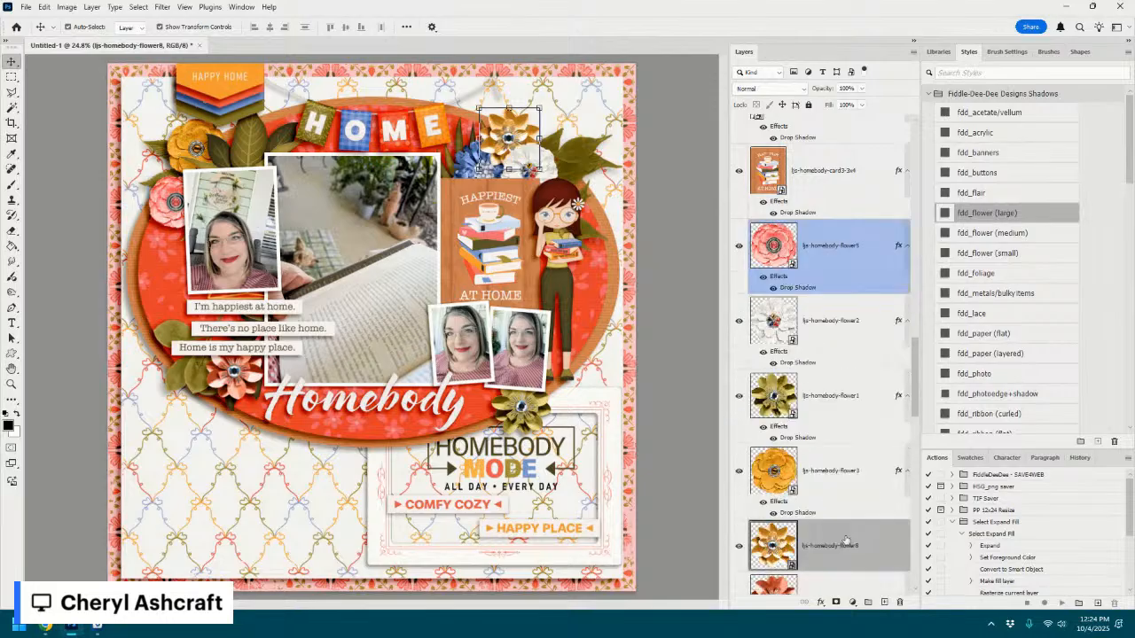
left_click(992, 232)
left_click_drag(541, 104, 521, 131)
- Nudge the pink flower slightly closer to the left portrait and the yellow flower above it
left_click(188, 142)
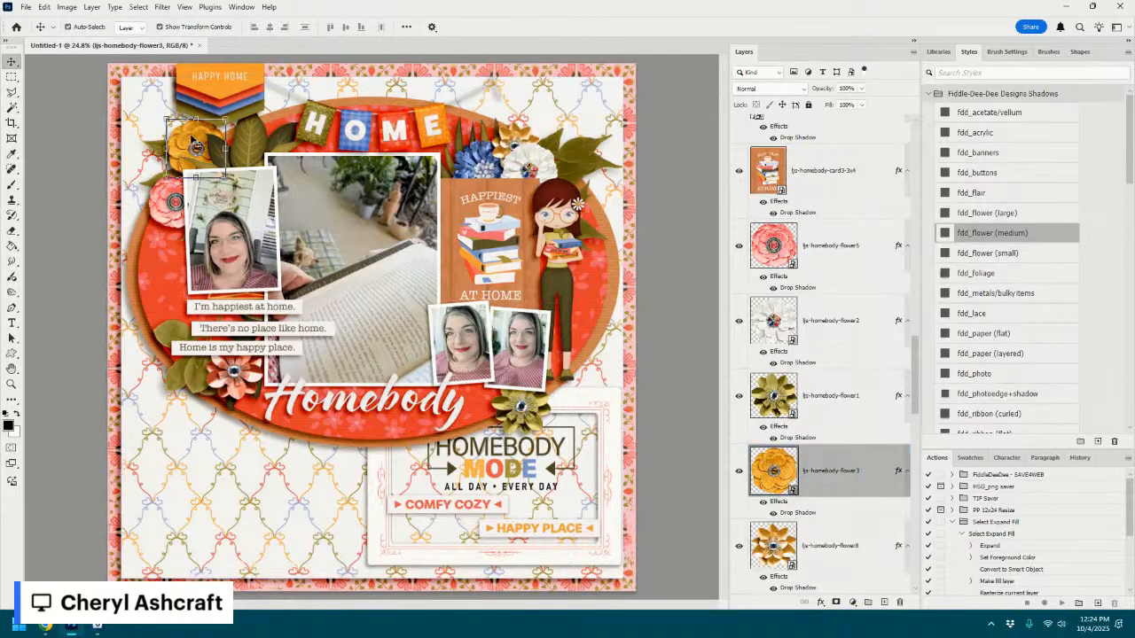
mouse_move(169, 214)
left_mouse_down()
mouse_move(165, 204)
mouse_move(183, 211)
left_mouse_up()
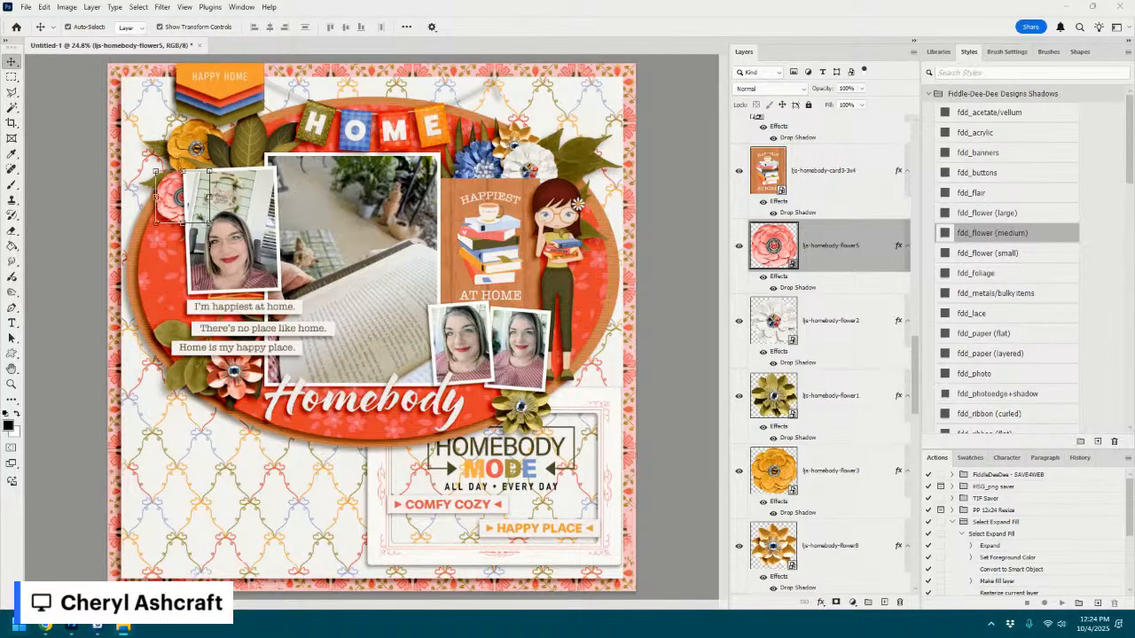
- Switch to File Explorer, open the 2025 folder within LAYOUTS, and select the 2025 Calendar of Events & Layouts Completed workbook
left_click_drag(1134, 113, 858, 114)
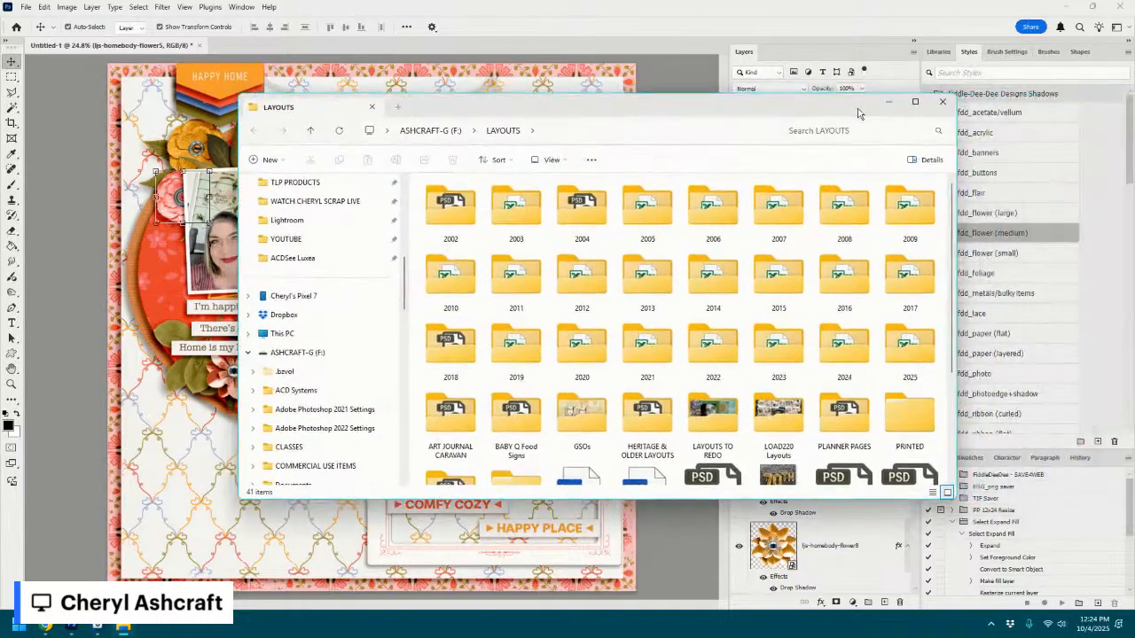
left_click(917, 103)
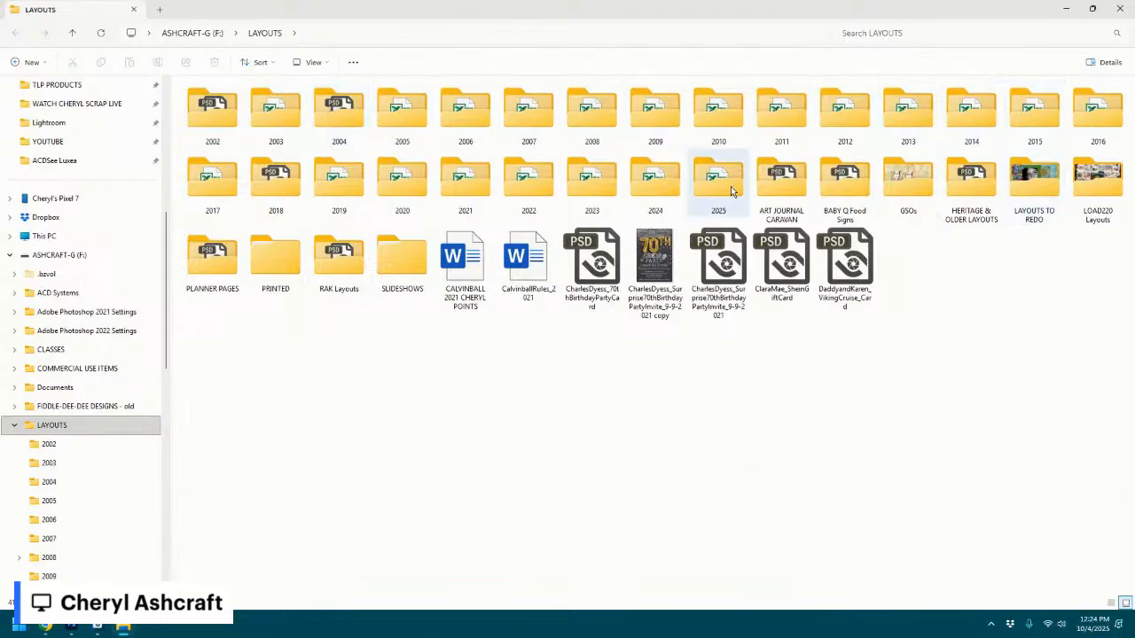
mouse_move(733, 192)
left_click(708, 191)
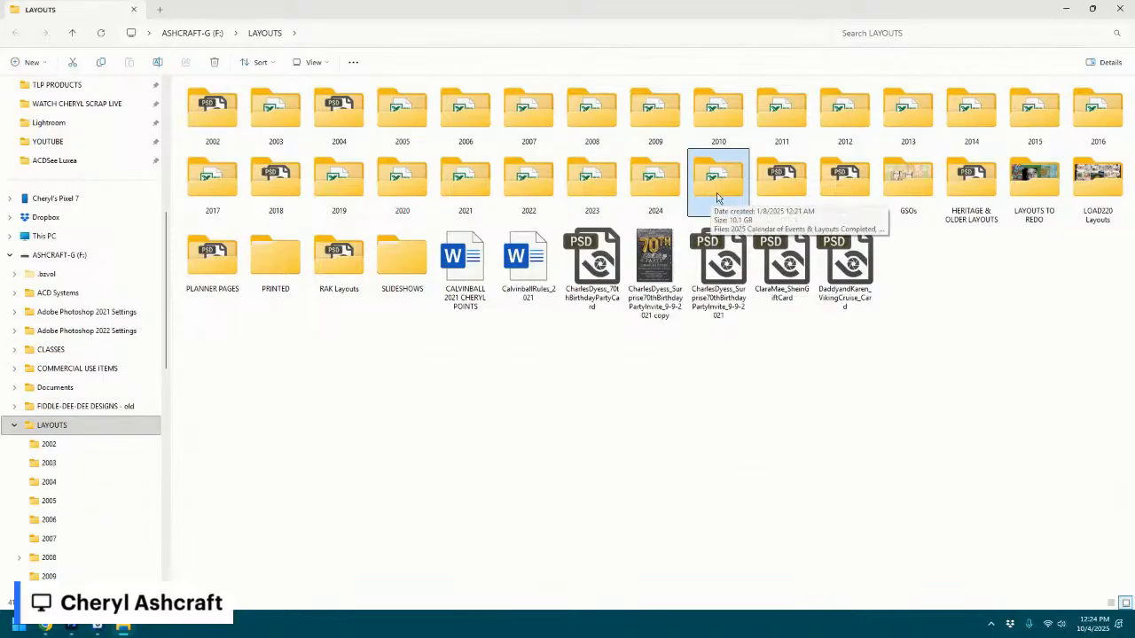
double_click(712, 199)
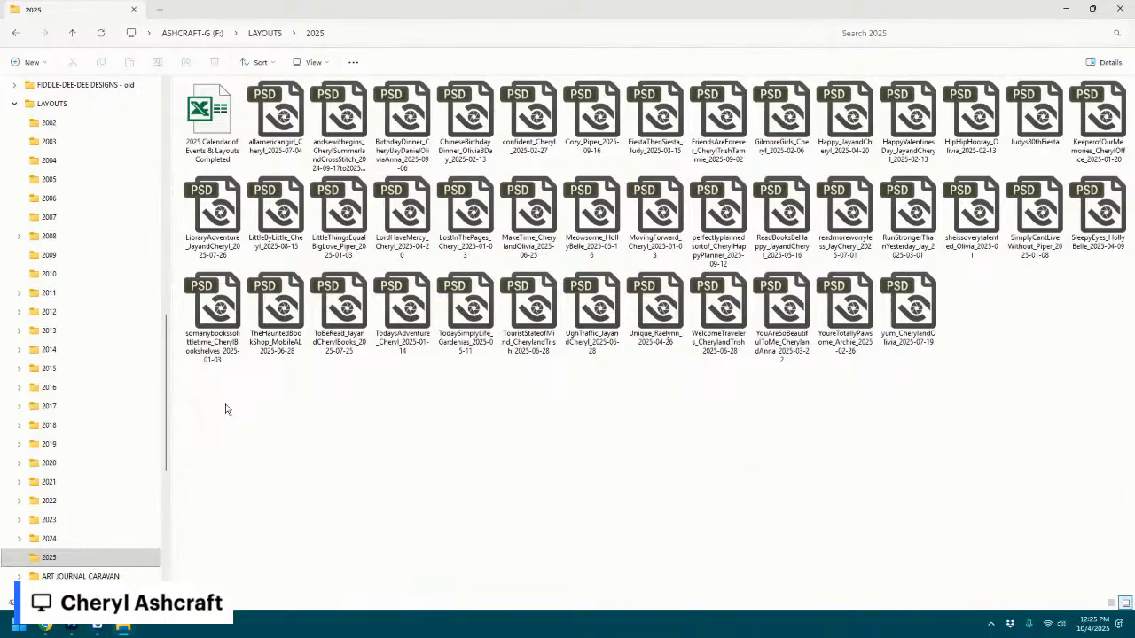
left_click(218, 113)
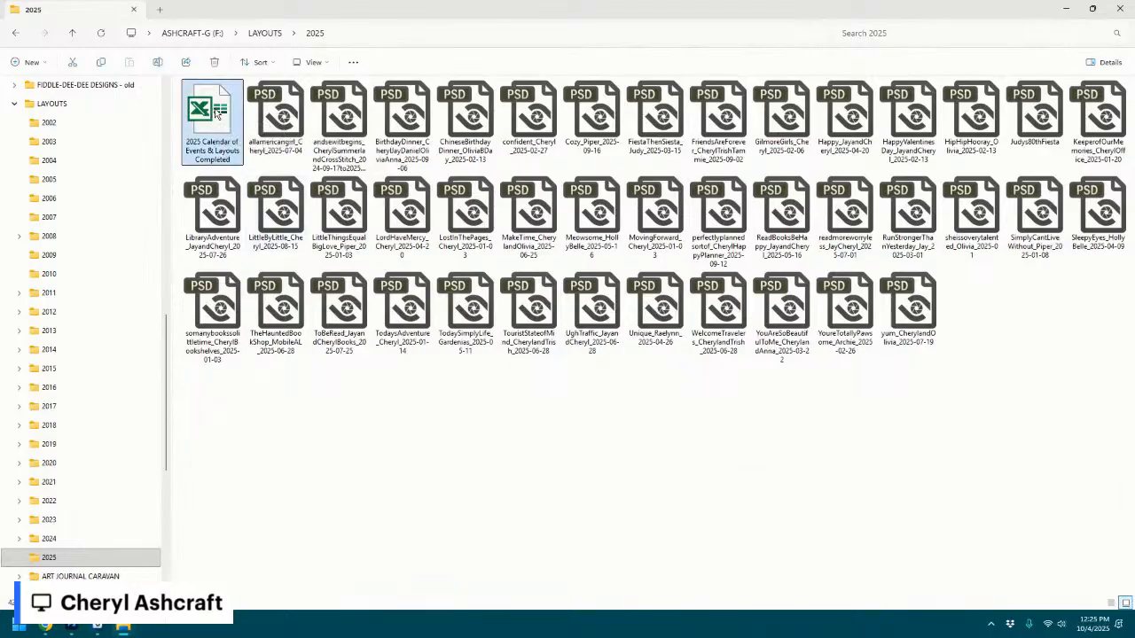
- Open the 2025 Calendar of Events & Layouts Completed workbook and review its January entries through the January 8, 2025 row
double_click(217, 113)
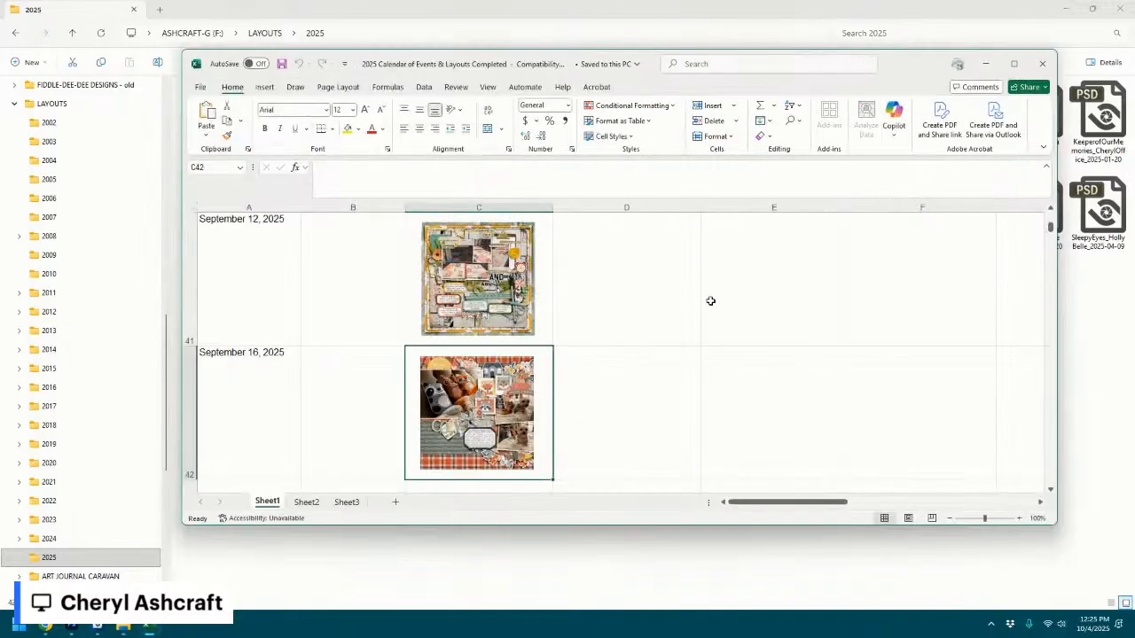
scroll(707, 334, "up", 14)
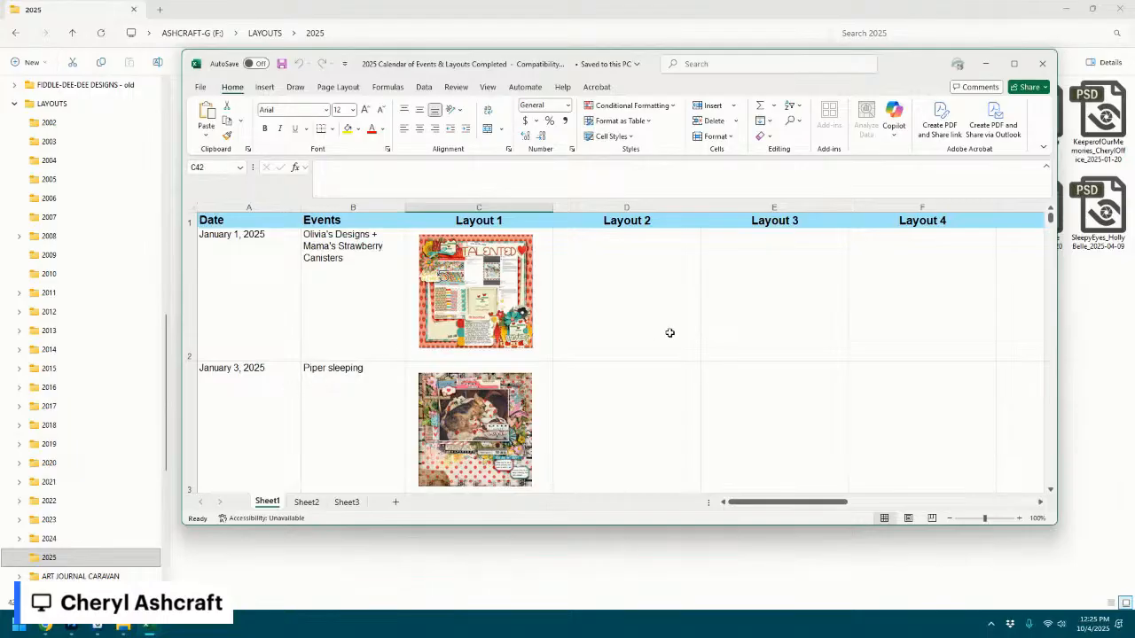
scroll(669, 332, "down", 2)
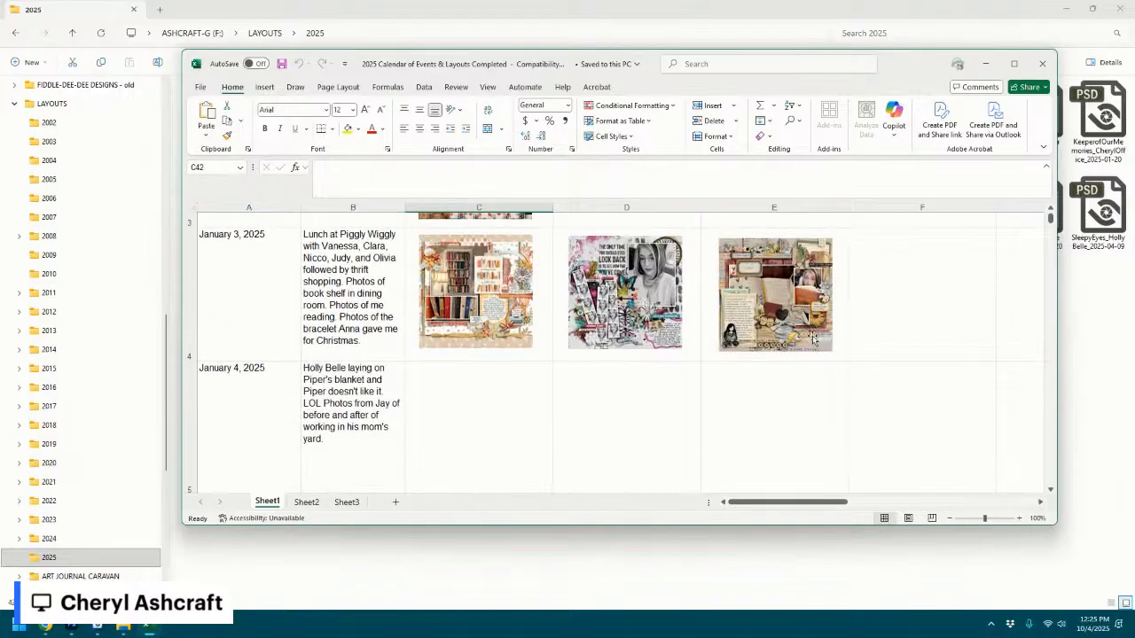
scroll(474, 312, "down", 2)
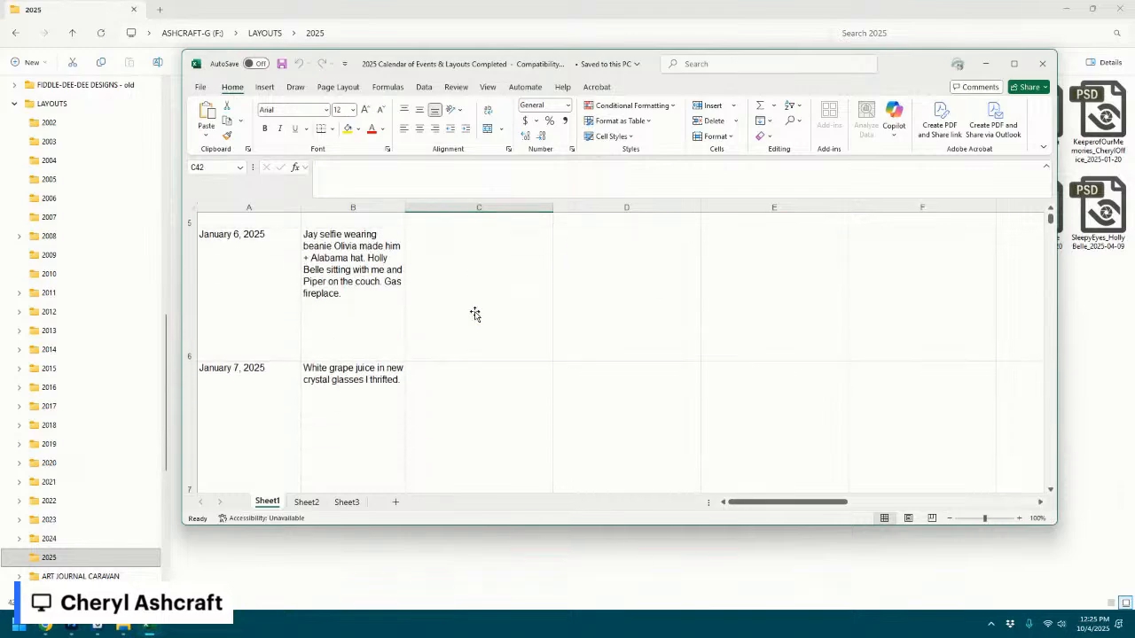
scroll(475, 312, "down", 4)
scroll(474, 312, "up", 2)
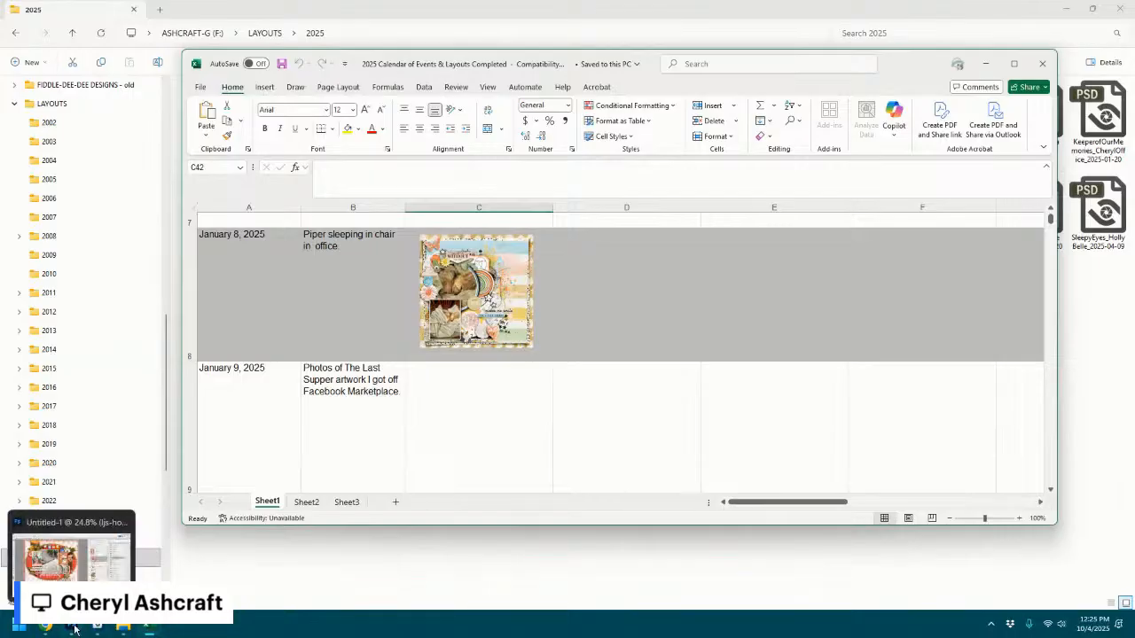
- Switch to Lightroom Classic and collapse the 2019 folder in the photo folder tree to reach the 2025 date folders
left_click(18, 628)
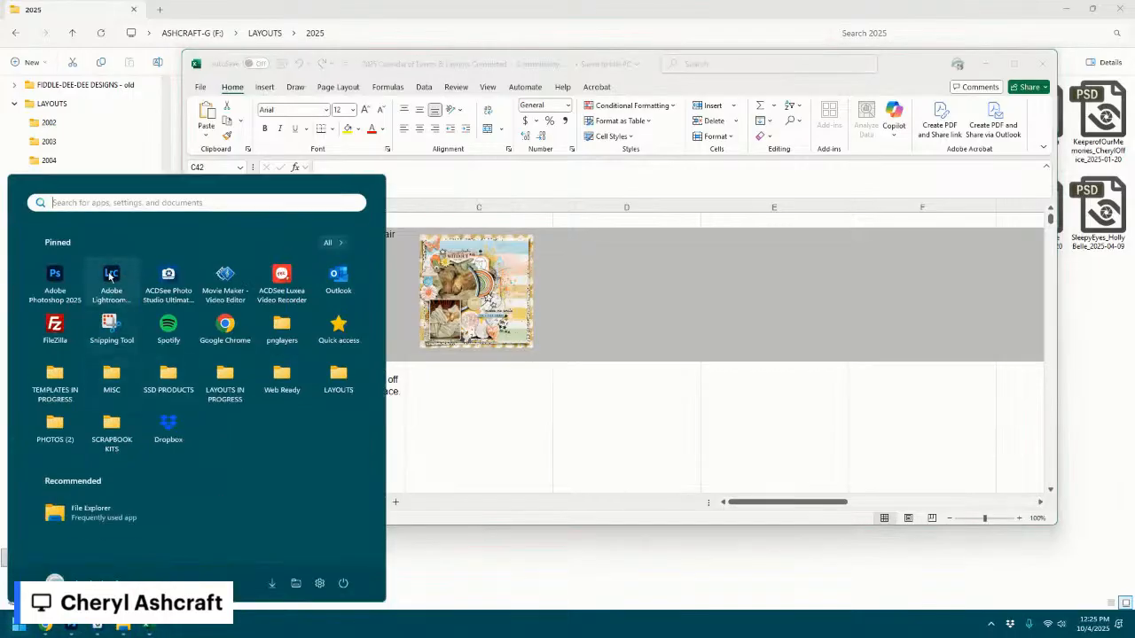
left_click(111, 277)
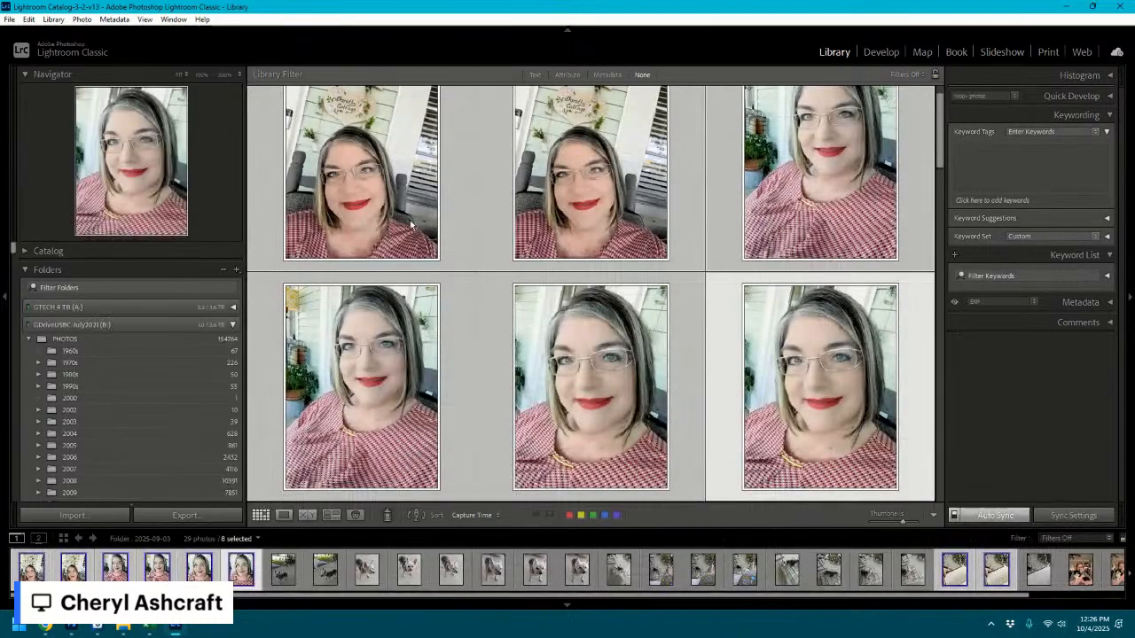
scroll(164, 372, "down", 5)
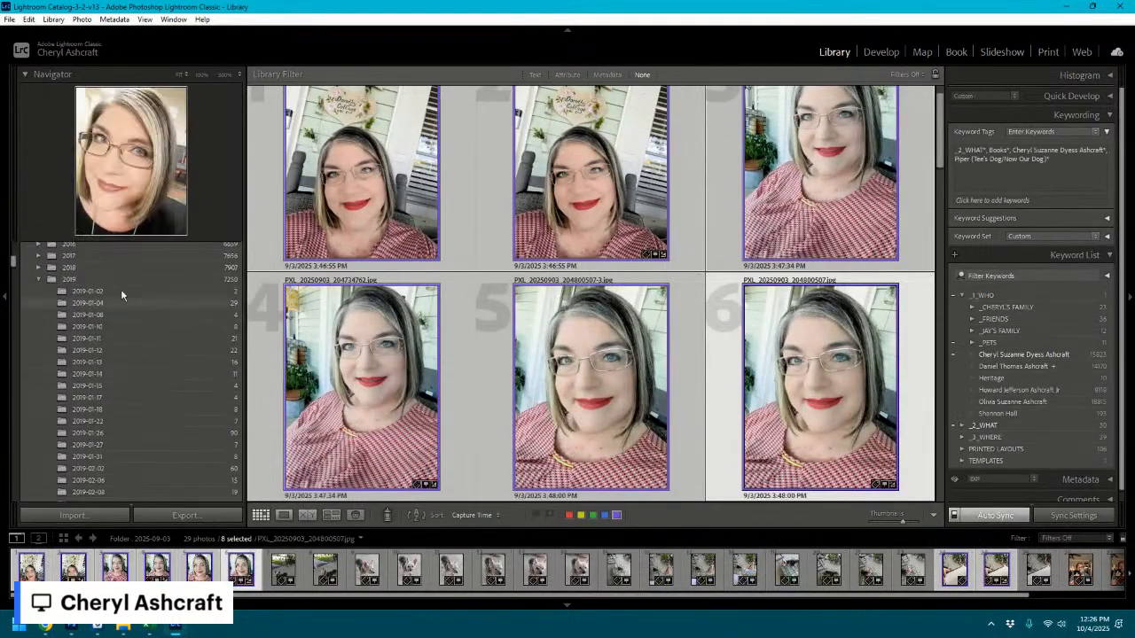
left_click(175, 316)
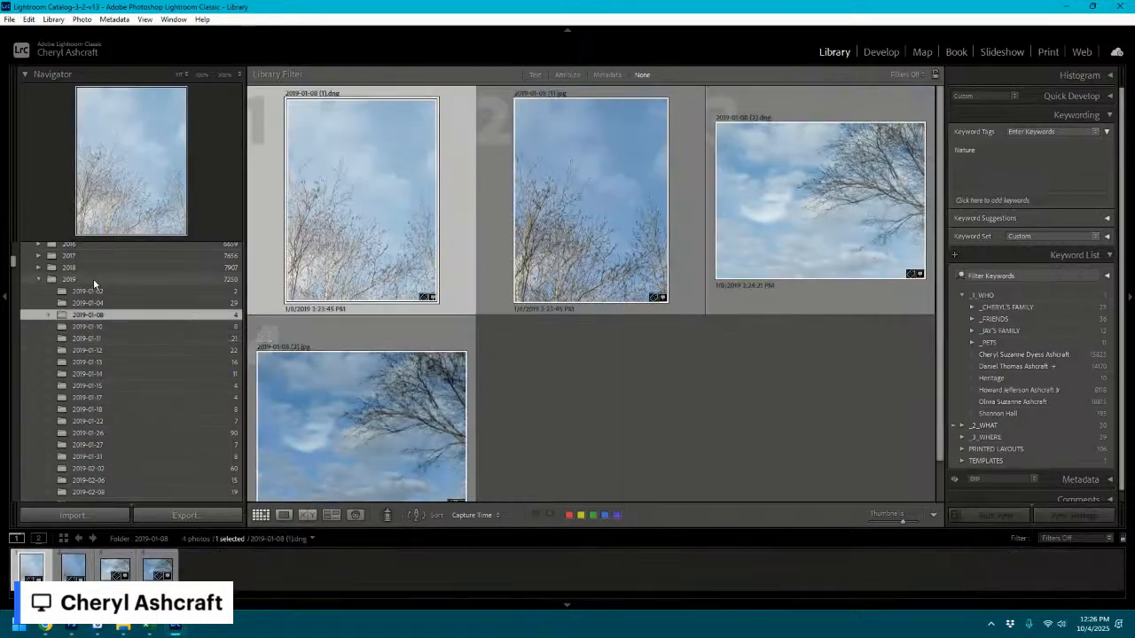
left_click(33, 282)
left_click(38, 280)
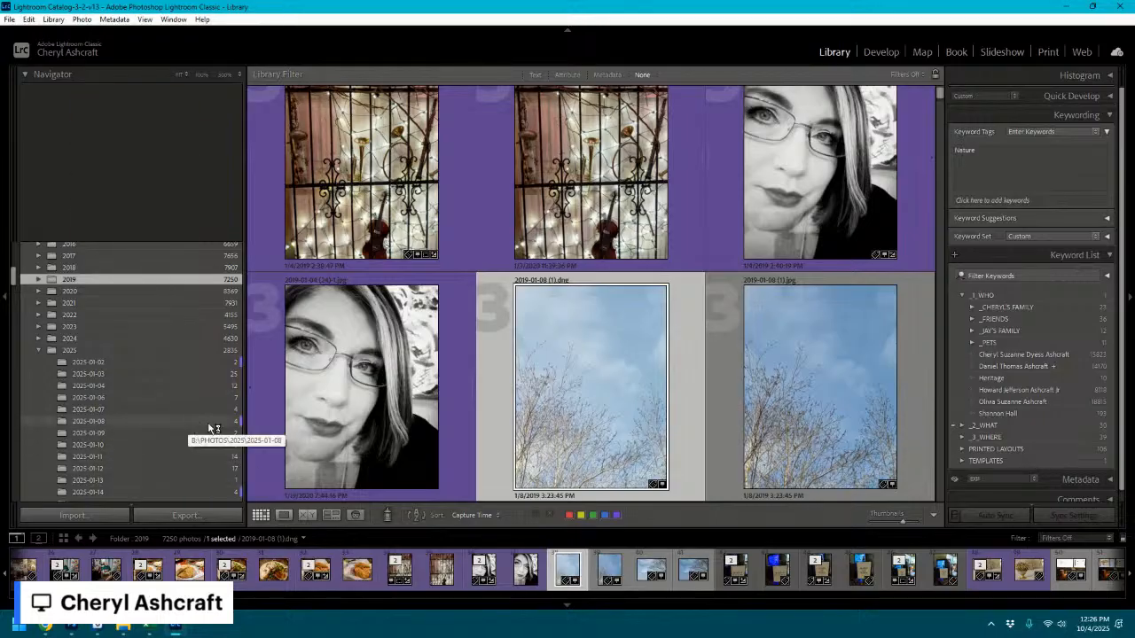
- Check the January 8, 2025 row in the Excel calendar, and open the matching 2025-01-08 photo folder in Lightroom Classic
mouse_move(203, 429)
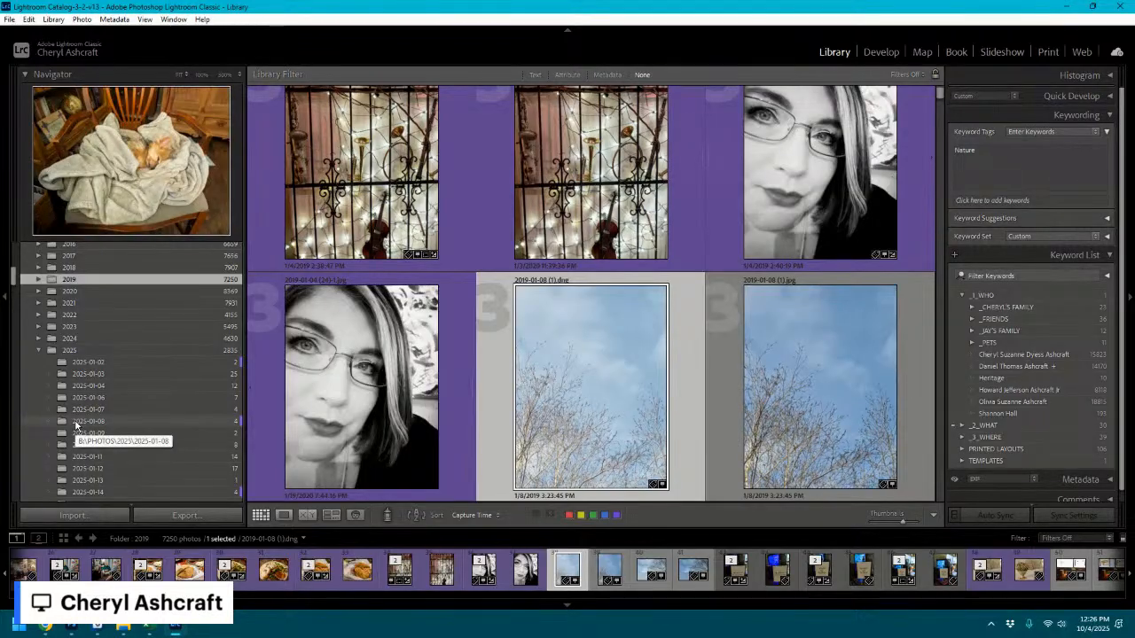
left_click(149, 626)
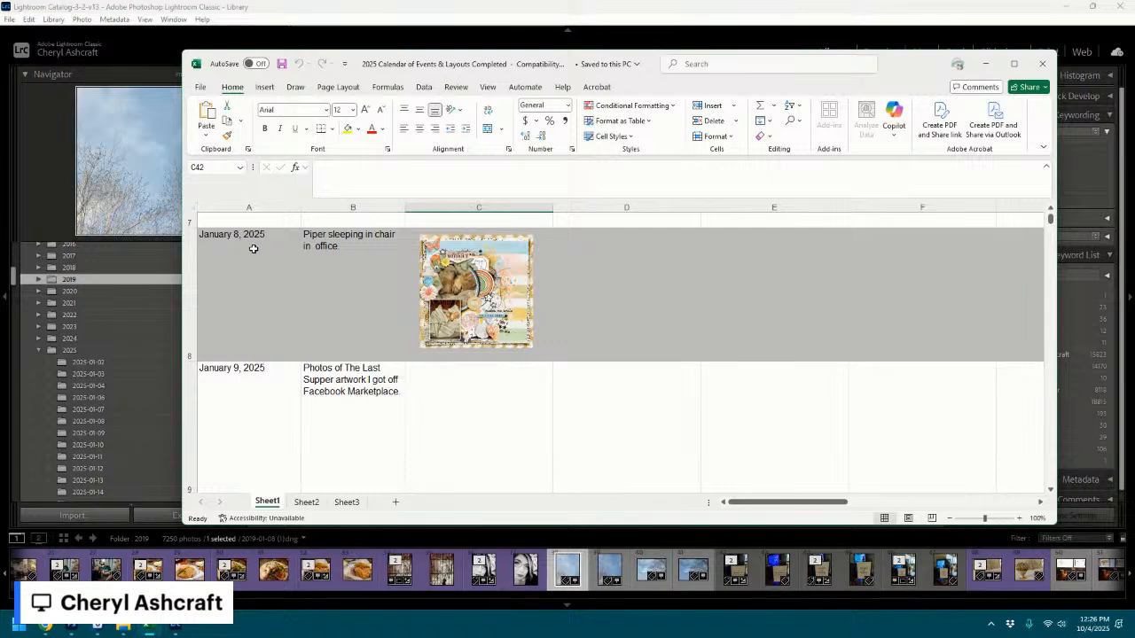
left_click(176, 625)
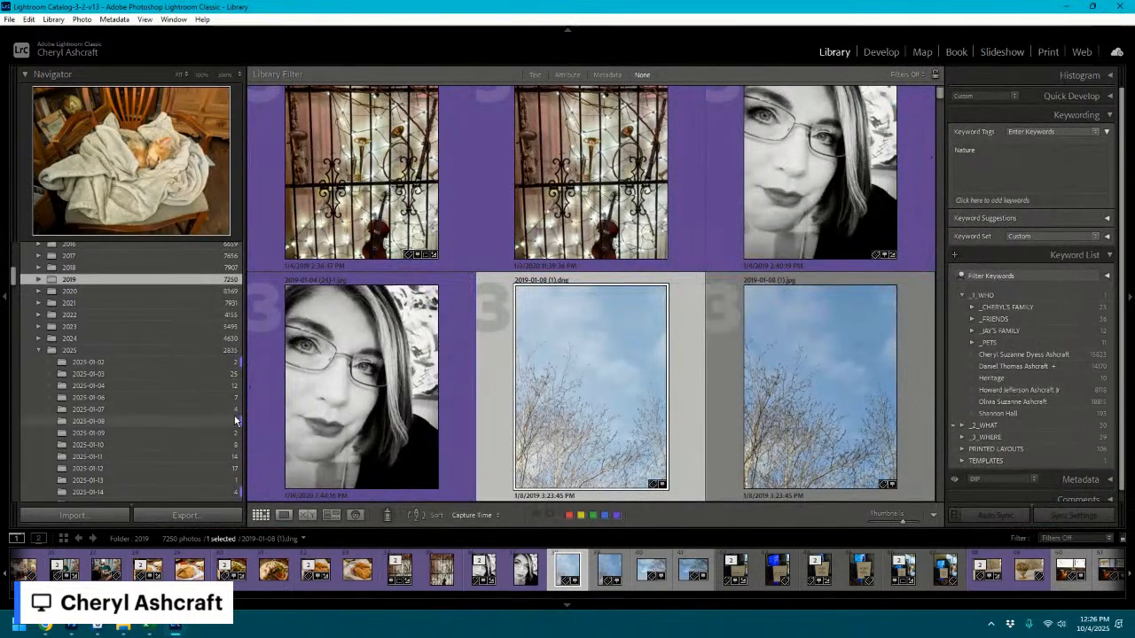
left_click(100, 424)
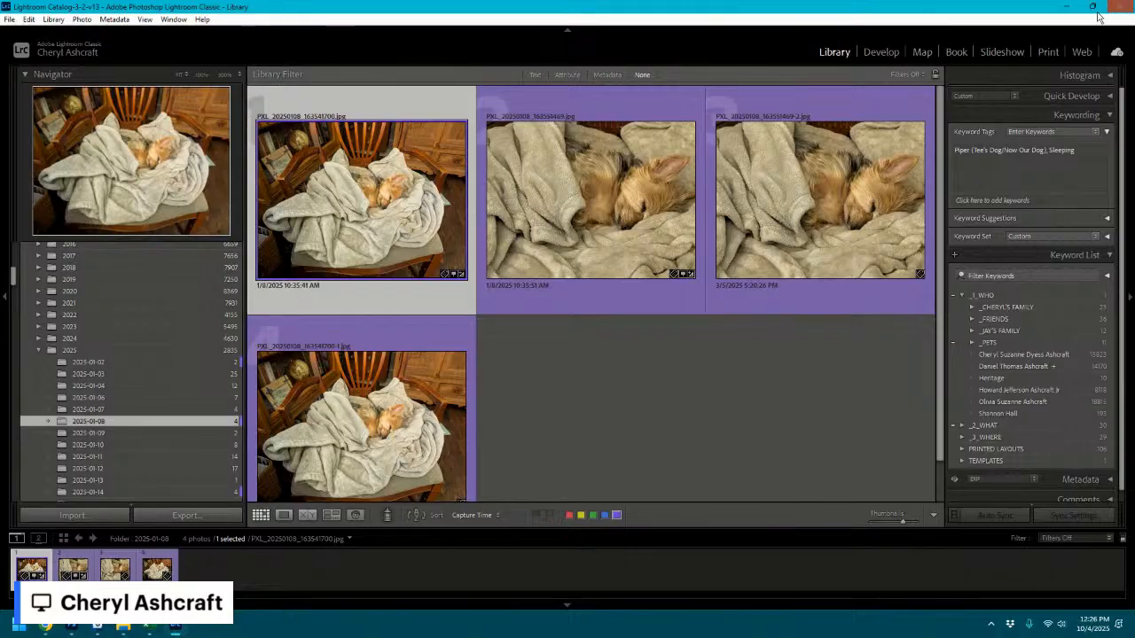
- Return to the Excel calendar, review the completed layouts from January through September 2025, and close the workbook
left_click(1064, 7)
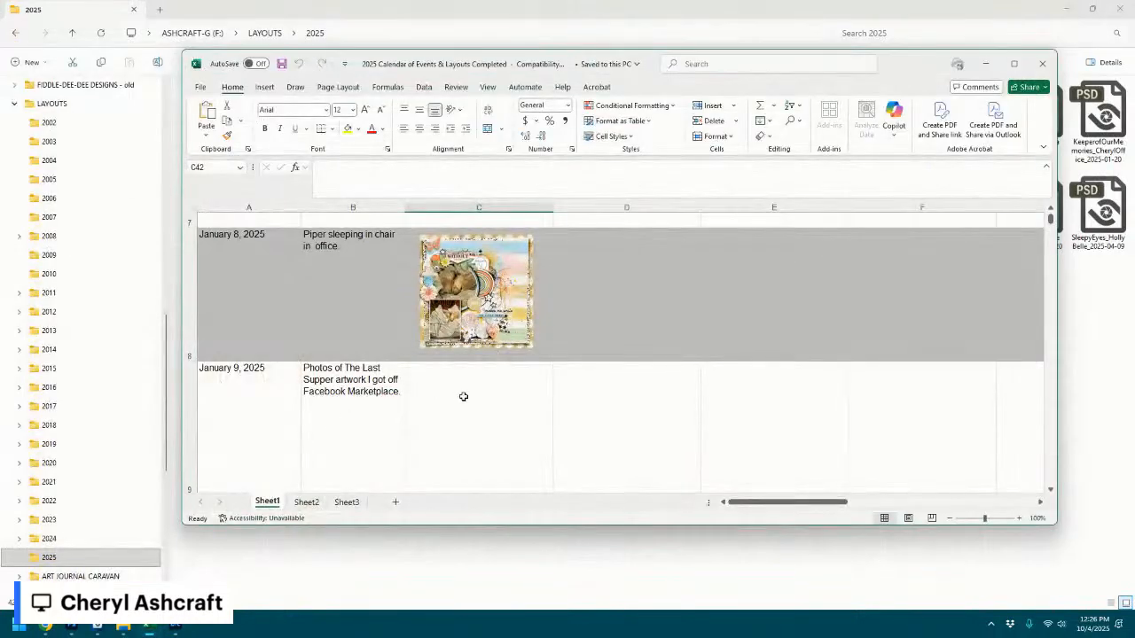
scroll(443, 399, "down", 2)
scroll(432, 405, "down", 2)
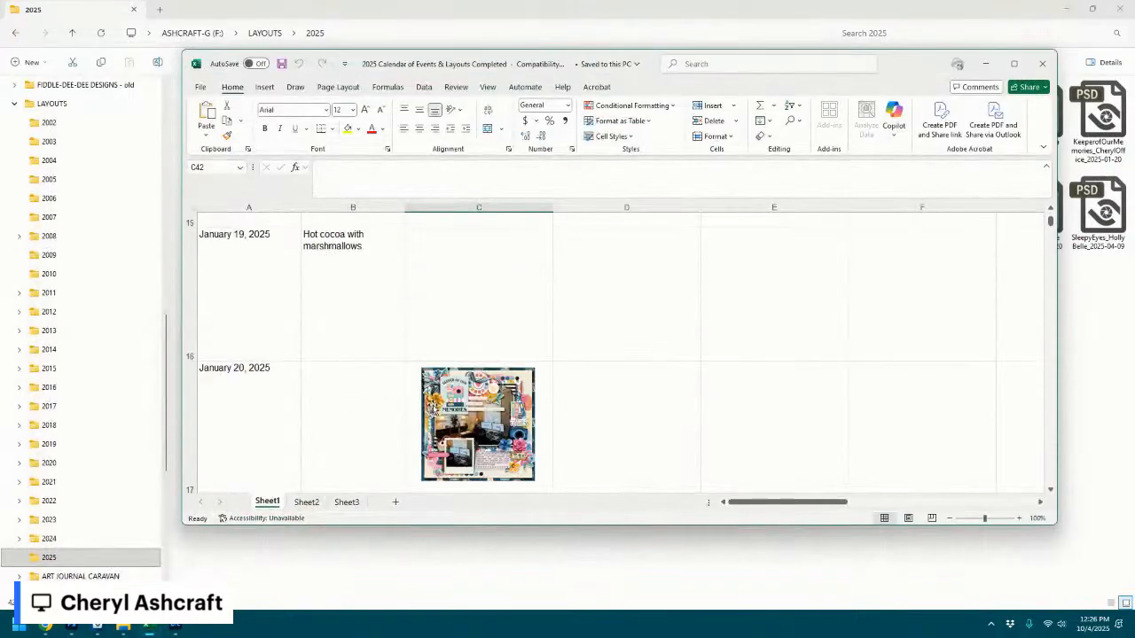
scroll(433, 405, "down", 4)
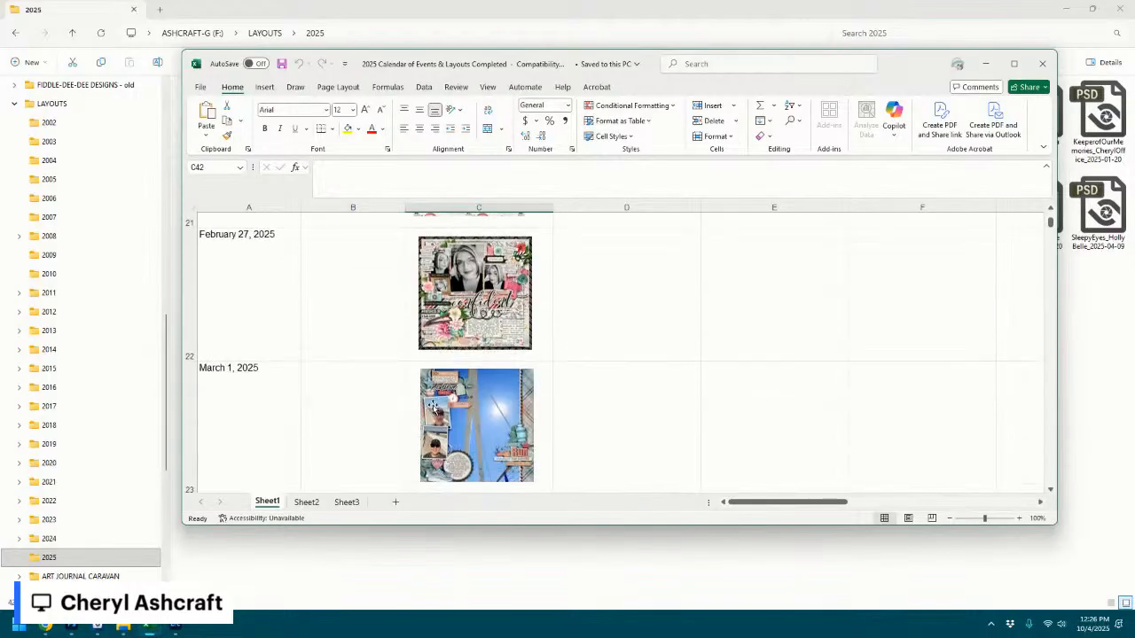
scroll(433, 405, "up", 2)
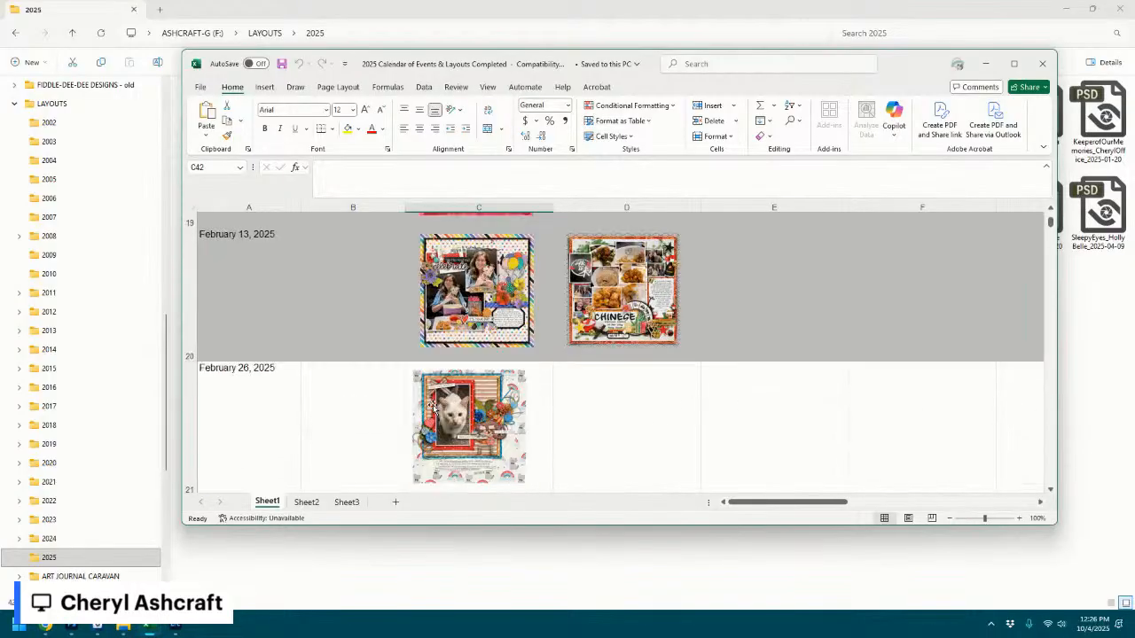
scroll(433, 405, "down", 5)
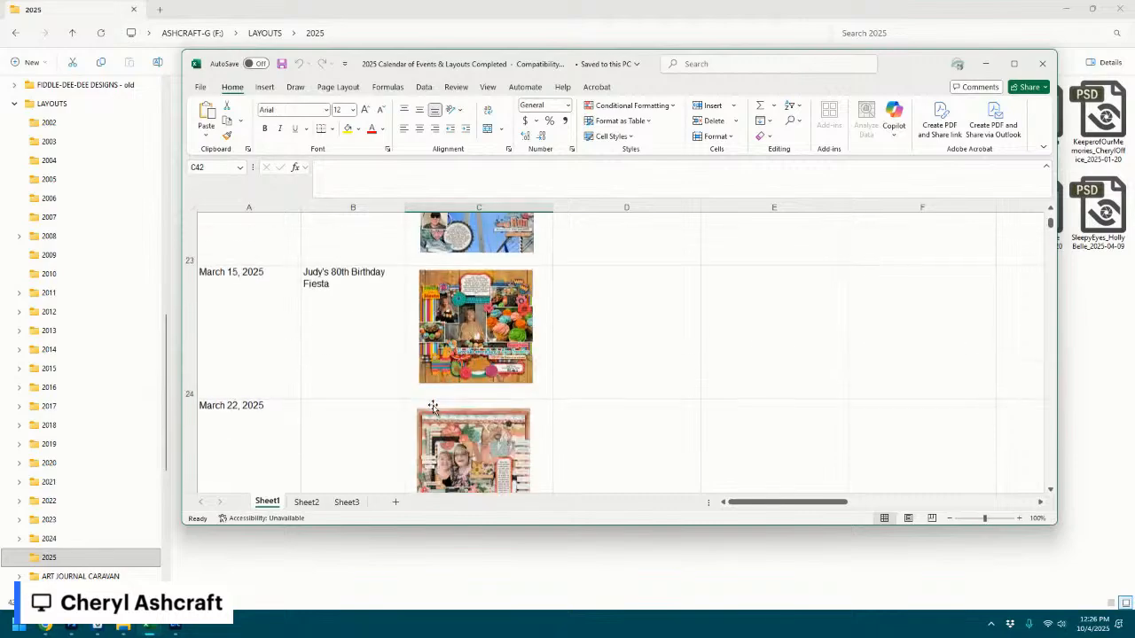
scroll(433, 406, "down", 4)
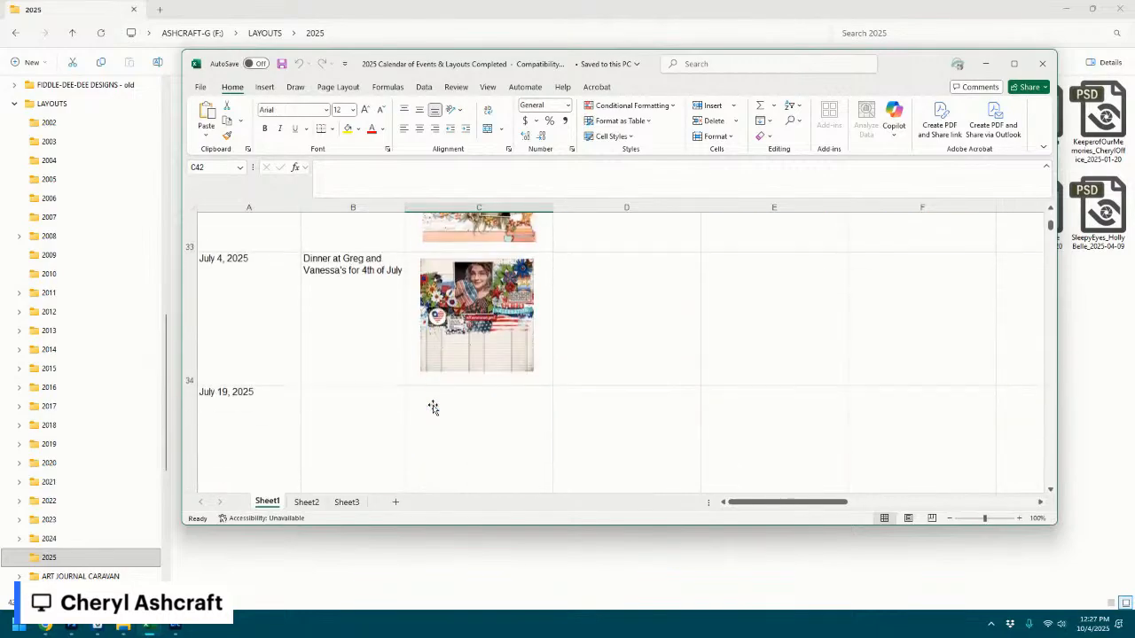
scroll(432, 406, "down", 4)
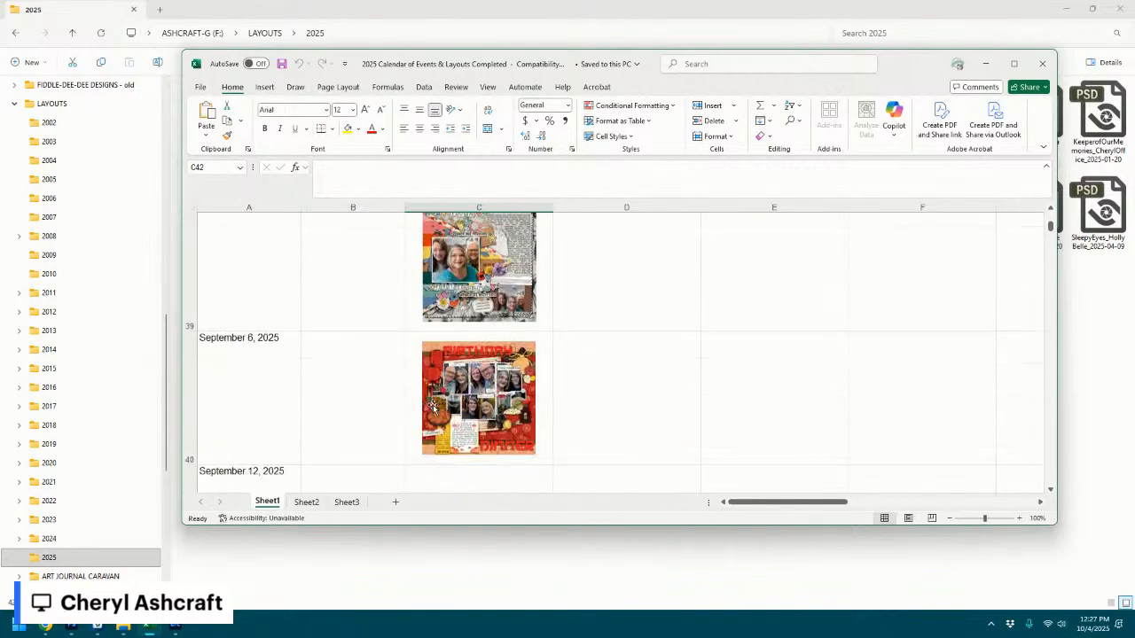
scroll(433, 408, "up", 2)
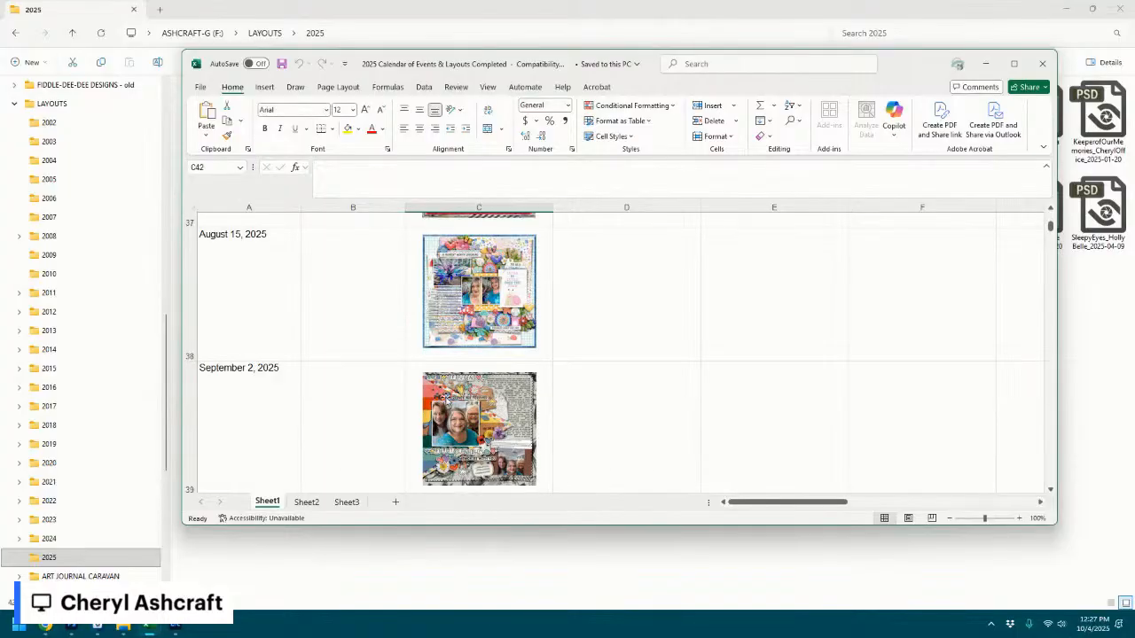
left_click(1046, 63)
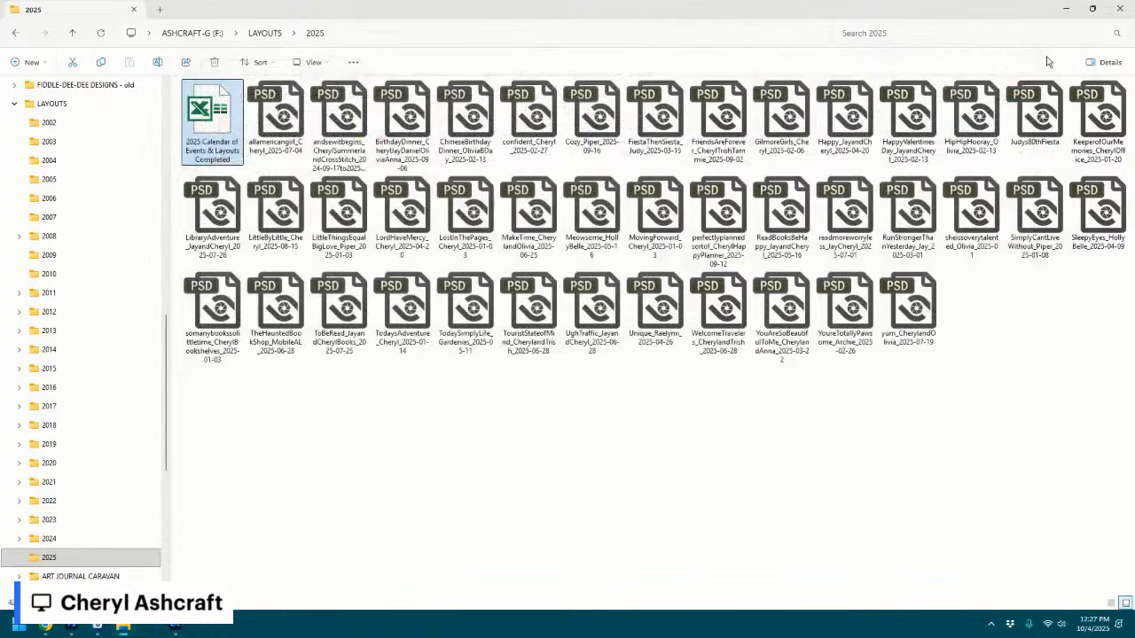
- Browse the LAYOUTS year folders from 2024 back to 2019, examining each year's layout files and calendar workbook
left_click(49, 539)
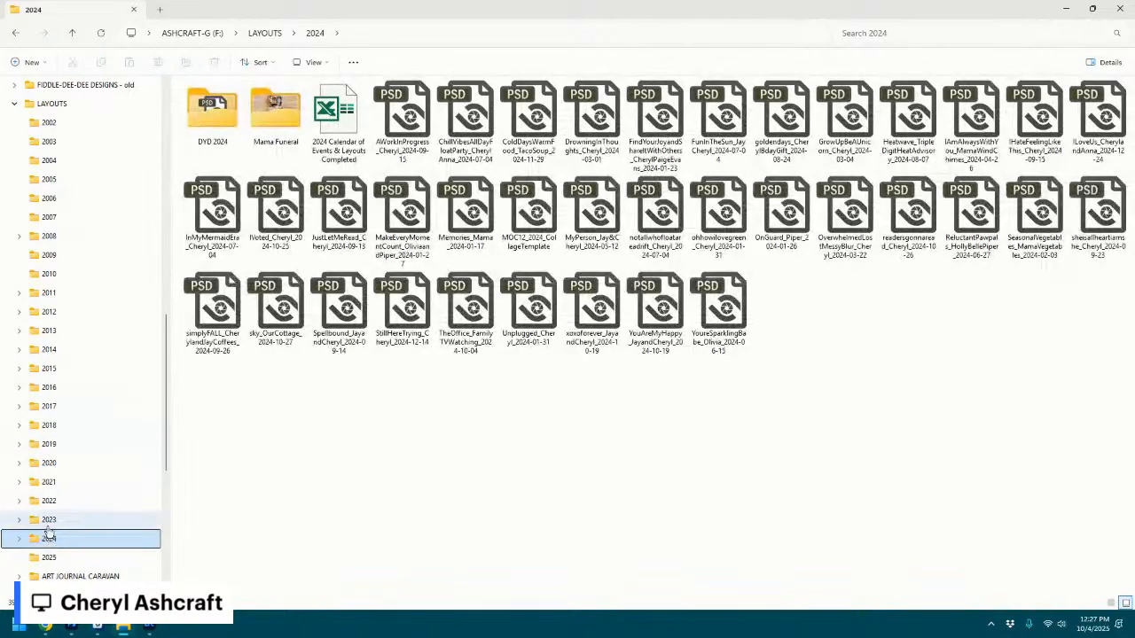
left_click(49, 521)
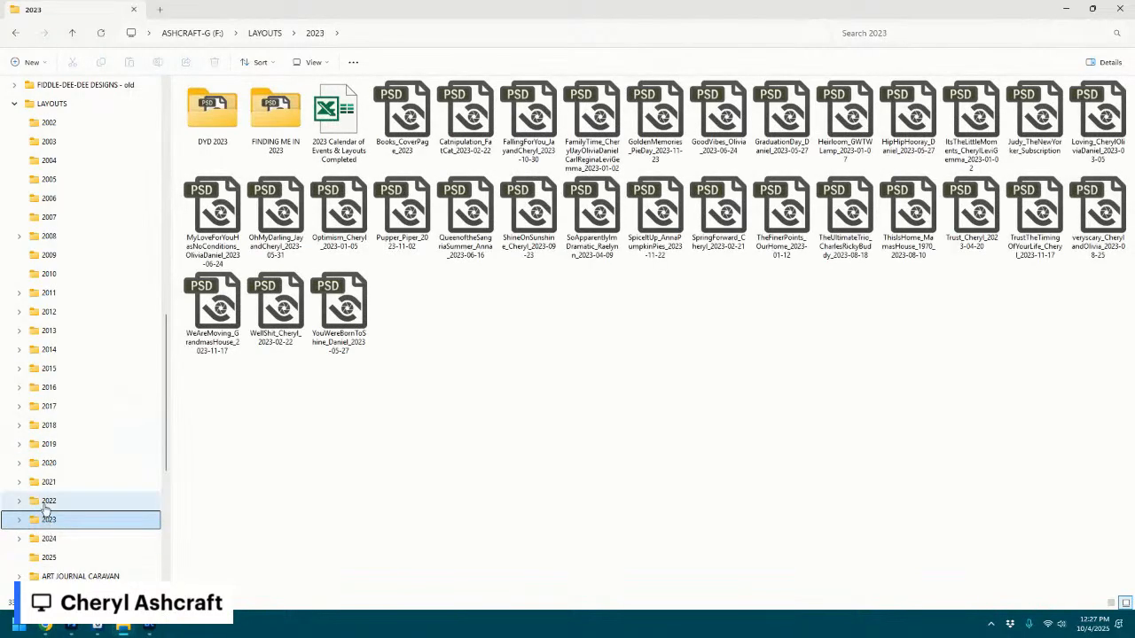
left_click(48, 501)
left_click(49, 483)
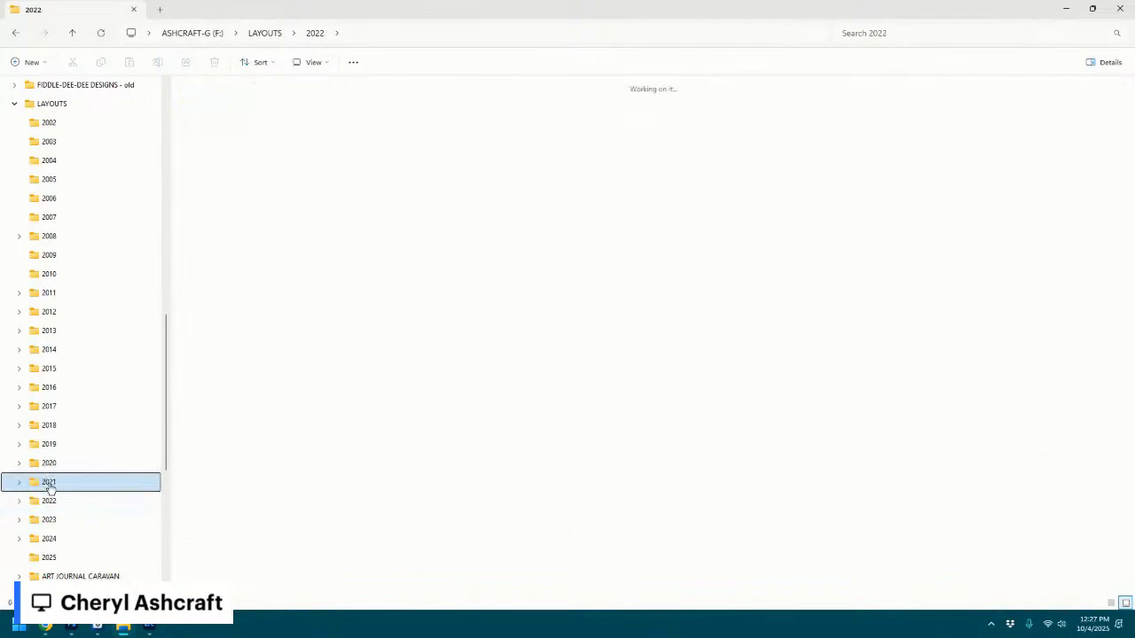
scroll(523, 394, "down", 5)
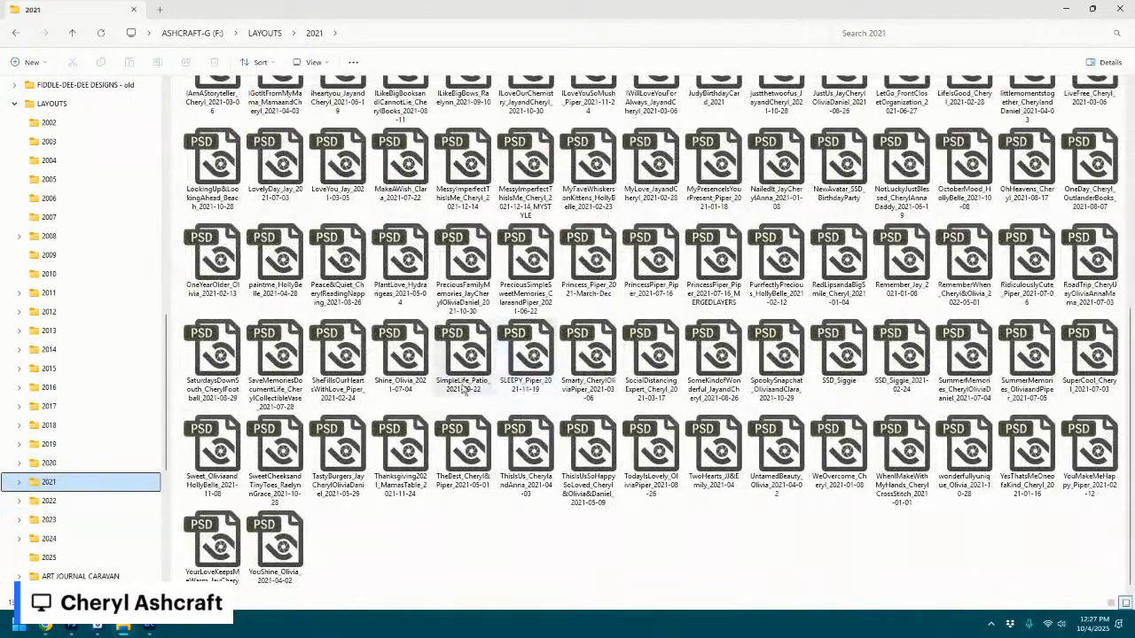
left_click(77, 467)
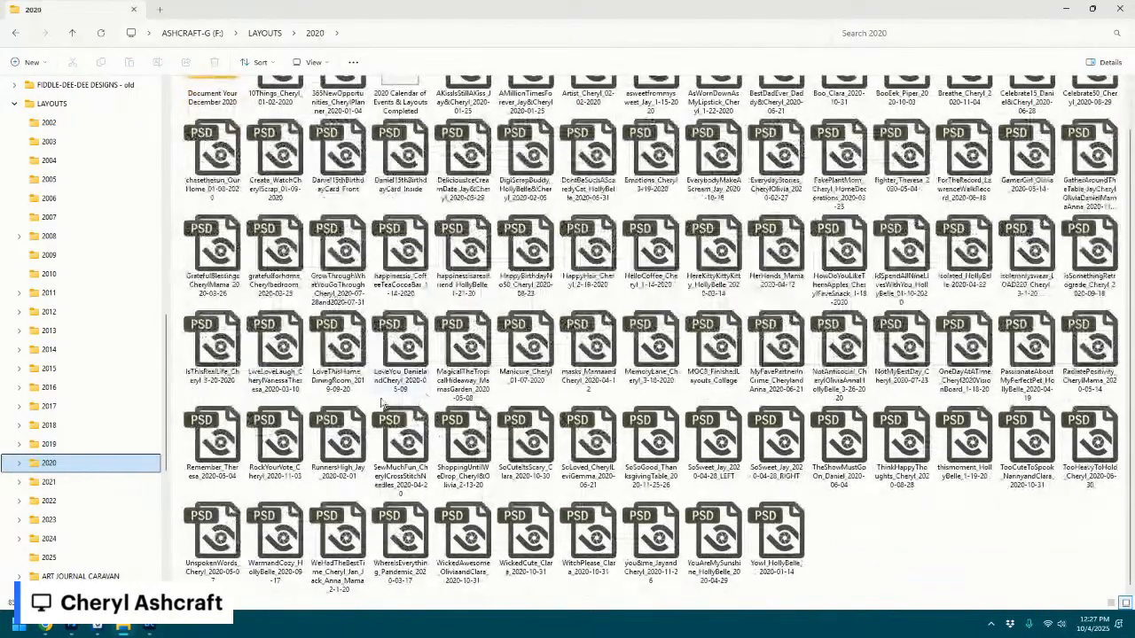
left_click(62, 446)
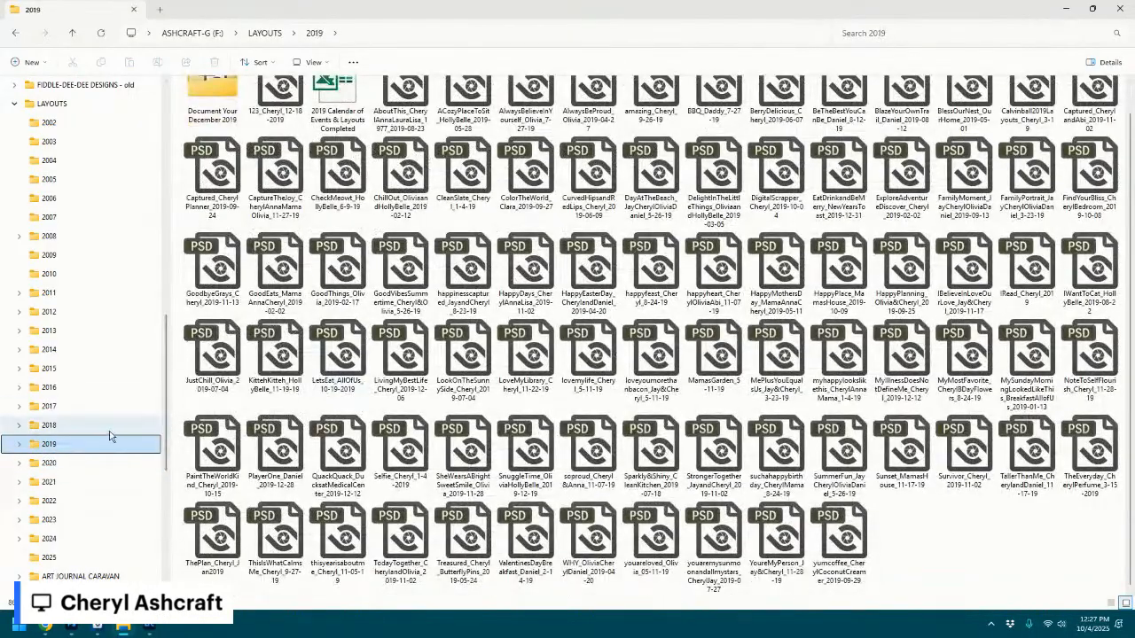
- Examine the 2018, 2017, 2016 and 2015 layout folders, and select the Scrap Expo 3-15 subfolder in 2015
left_click(109, 430)
scroll(454, 380, "down", 3)
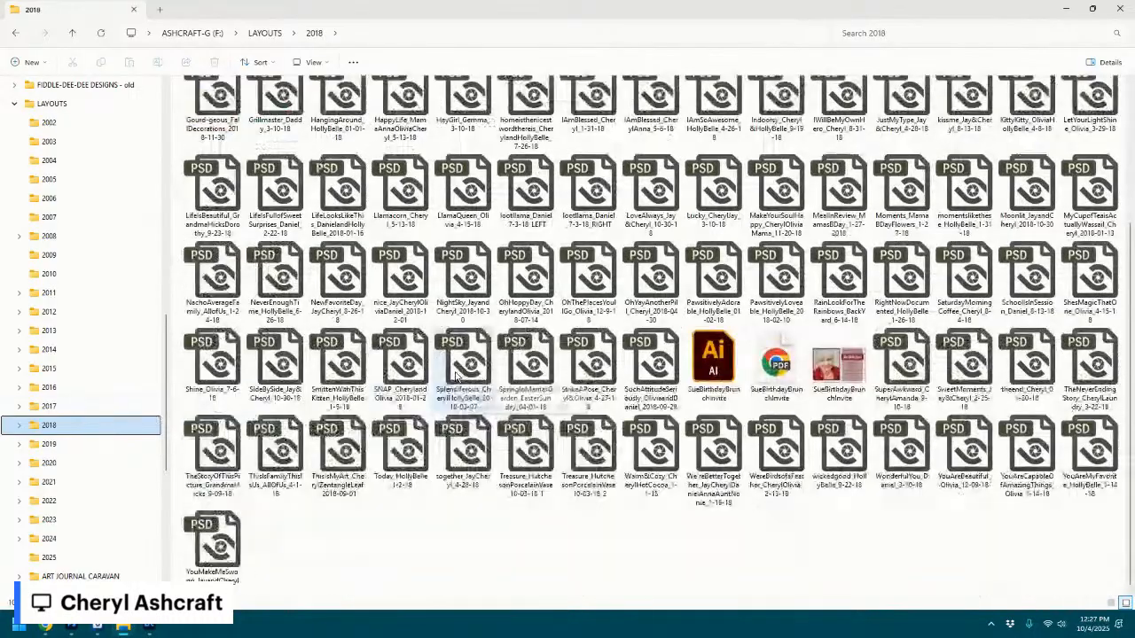
scroll(454, 379, "up", 3)
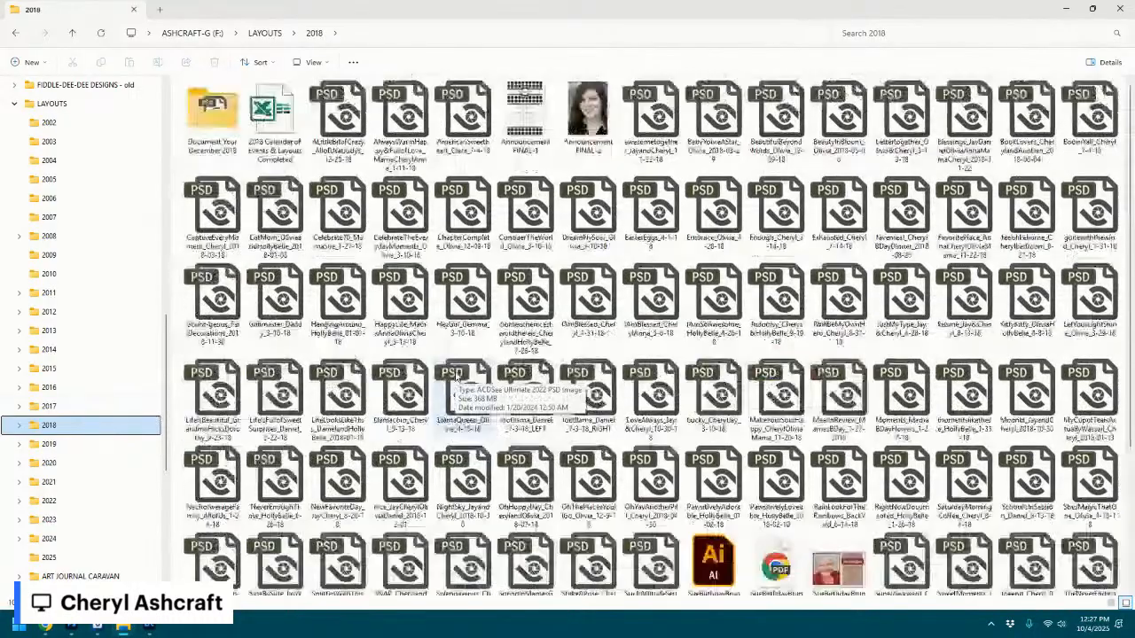
left_click(104, 405)
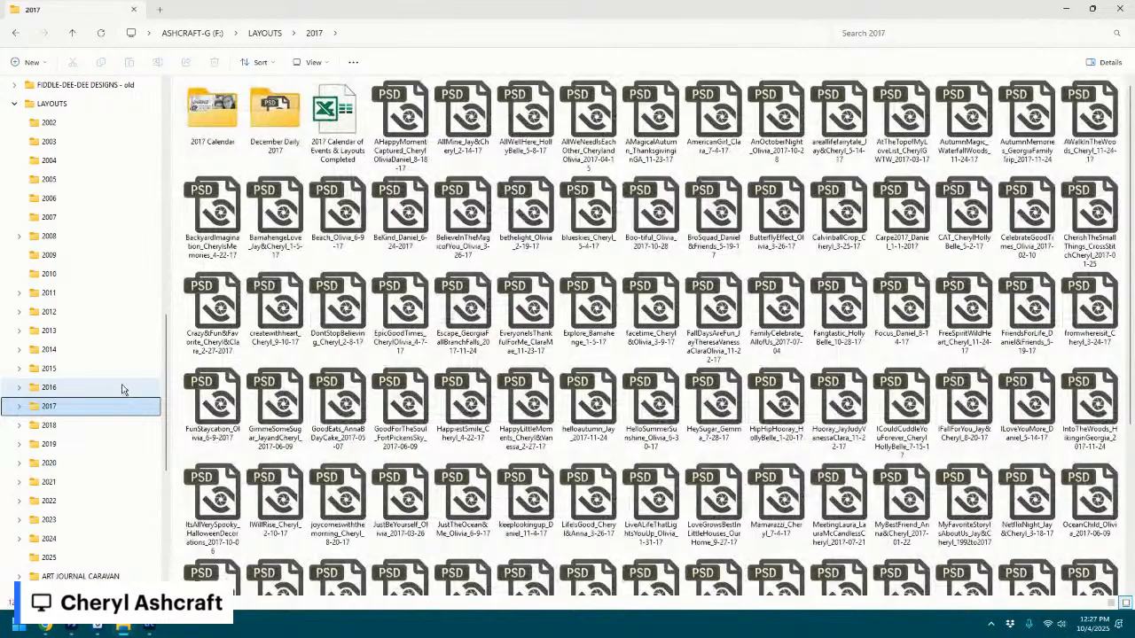
left_click(122, 388)
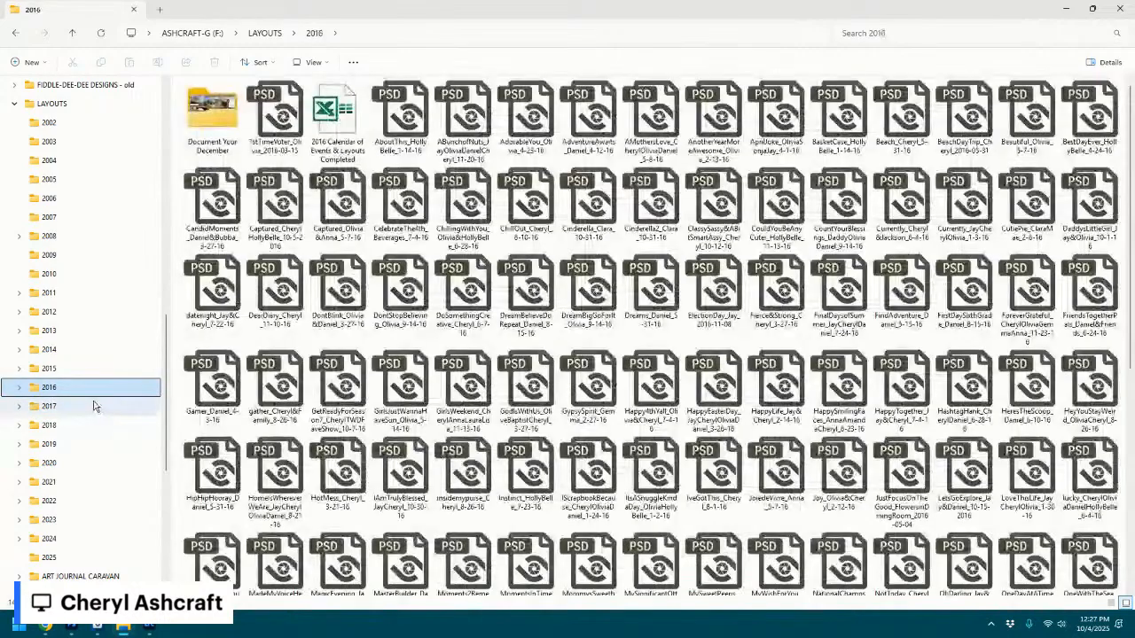
left_click(88, 369)
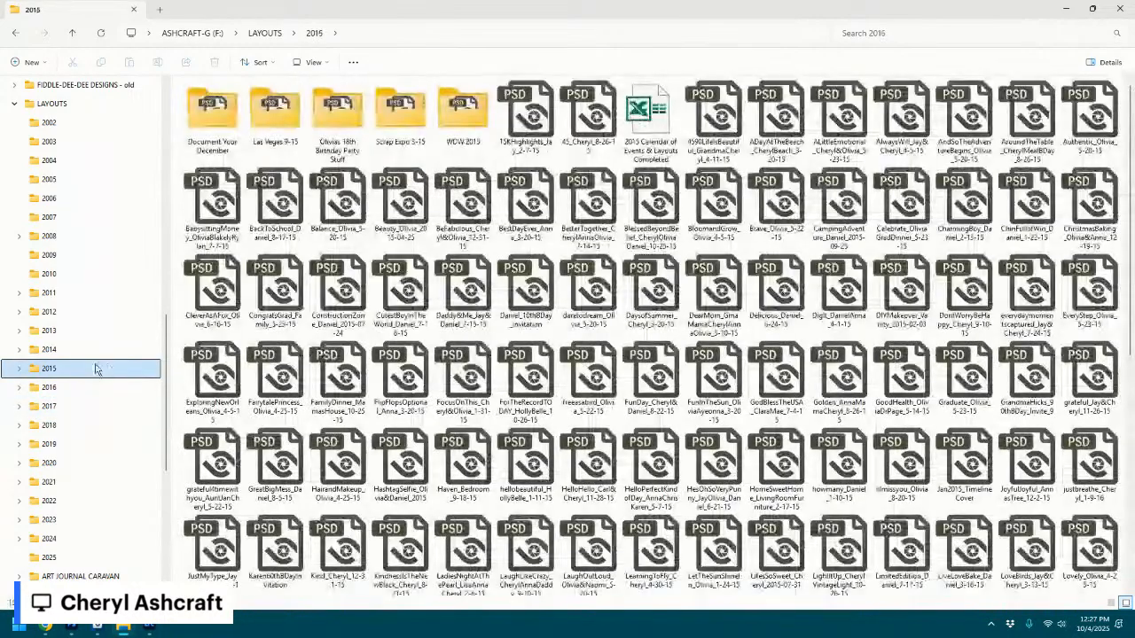
left_click(400, 131)
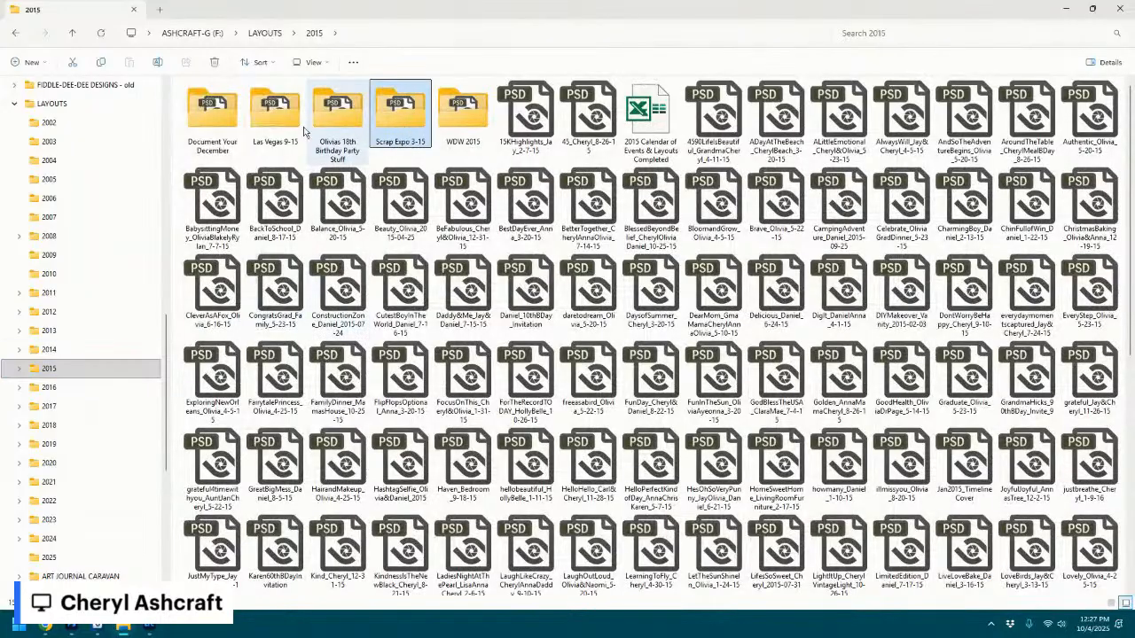
left_click(237, 116)
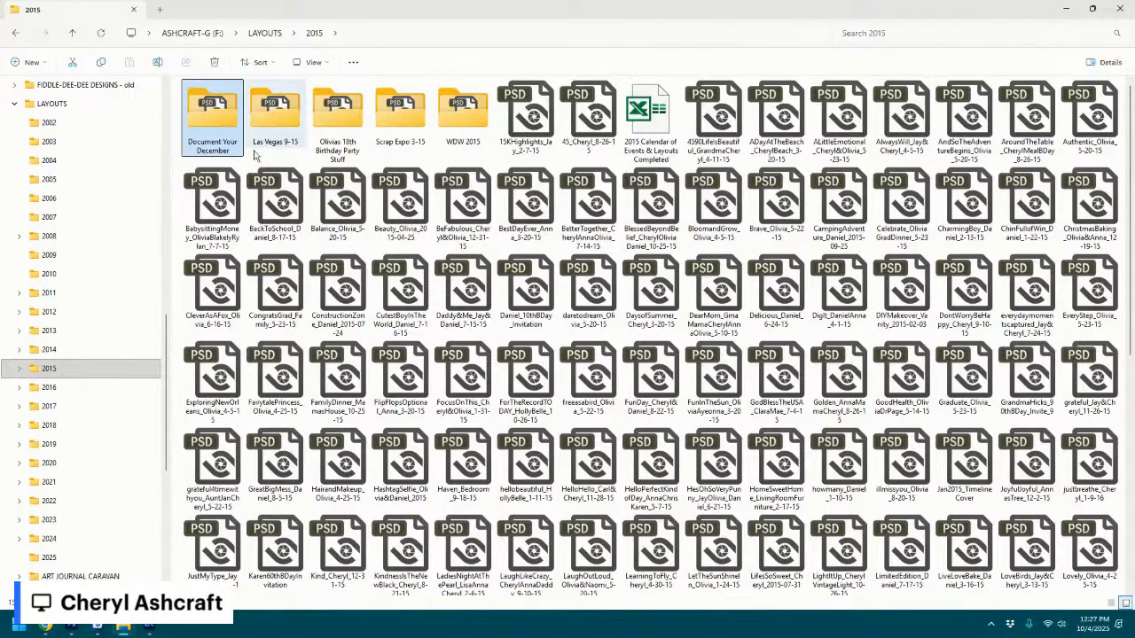
left_click(152, 627)
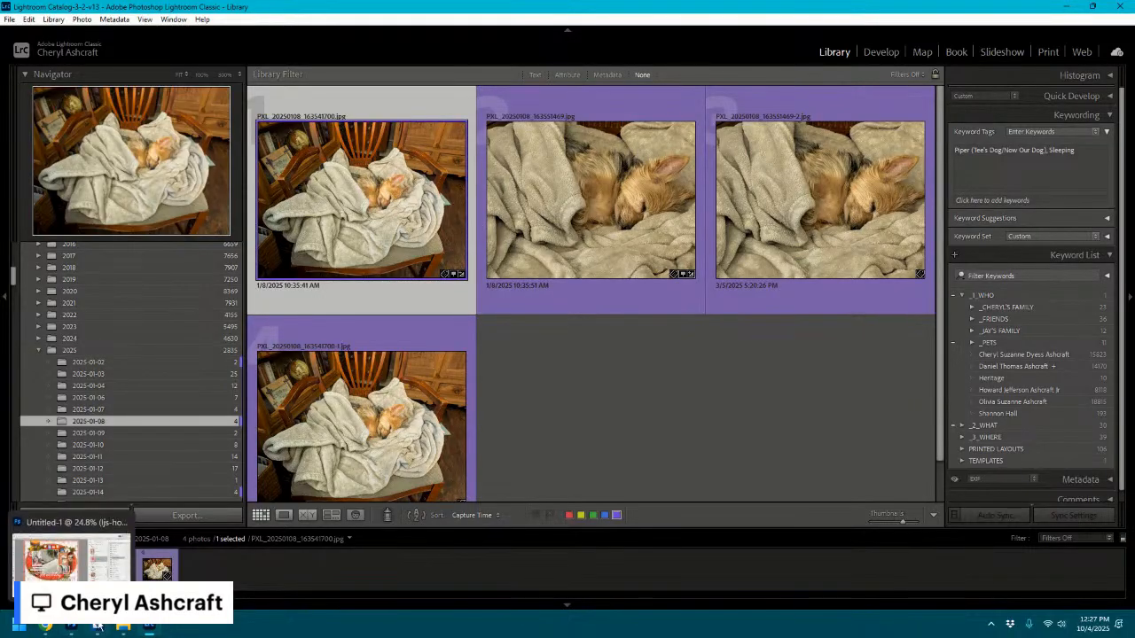
left_click(151, 633)
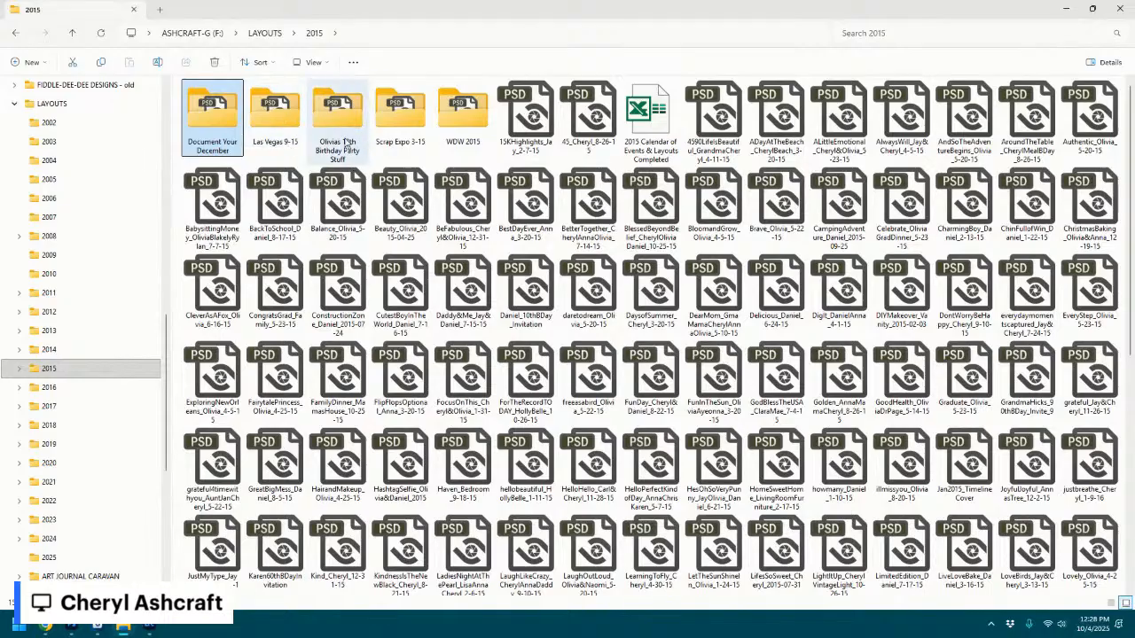
- Open the Scrap Expo 3-15 folder and view its first layout, AirportPickup, in ACDSee Photo Studio, moving the viewer fully onto the screen
left_click(416, 131)
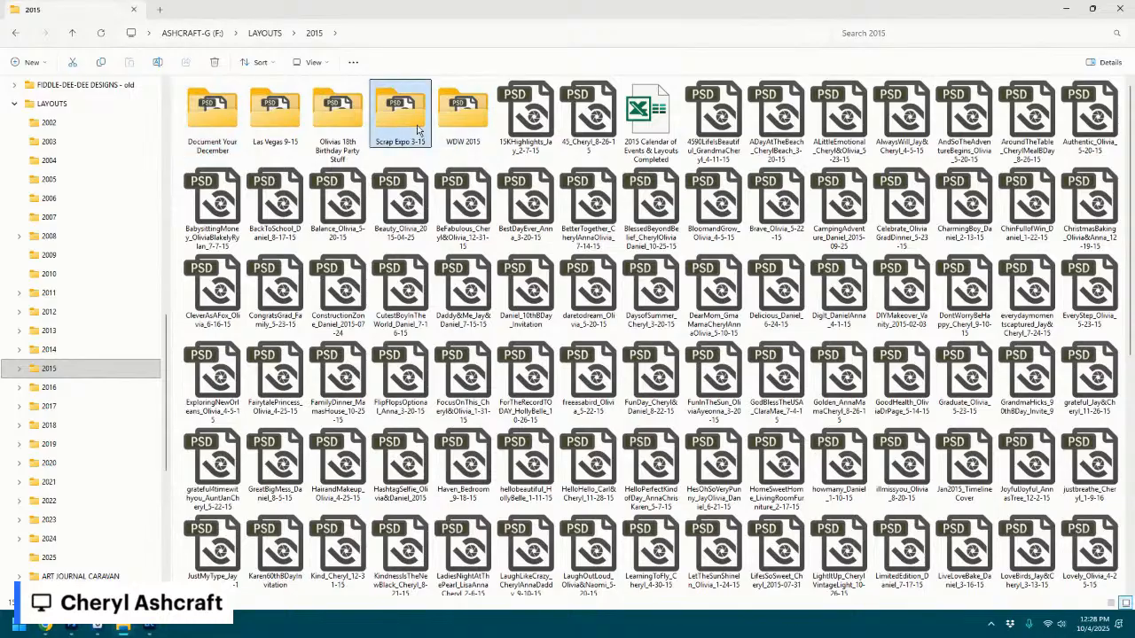
double_click(417, 130)
left_click(215, 117)
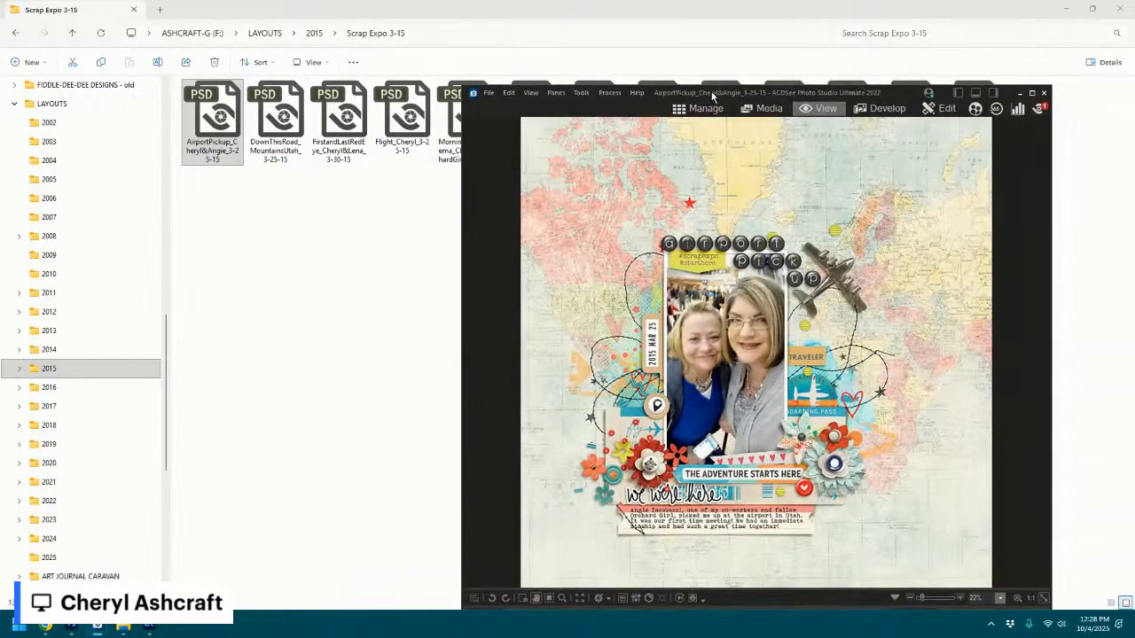
left_click_drag(712, 96, 544, 22)
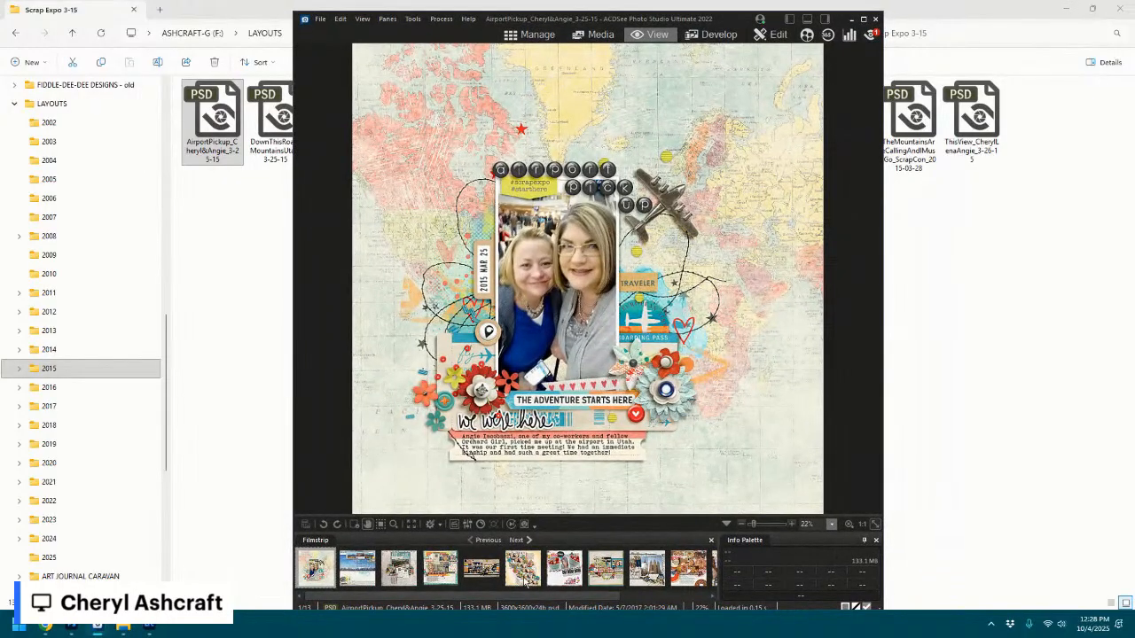
- Page through the remaining Scrap Expo 3-15 layouts from DownThisRoad to ThisView, and move the viewer window off the screen
left_click(517, 540)
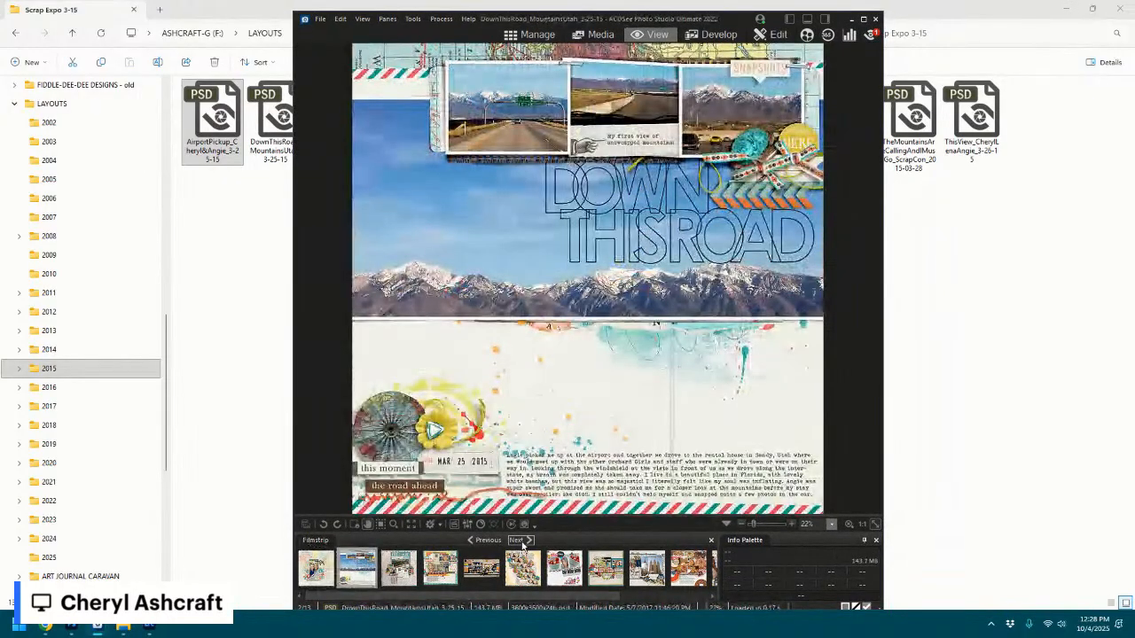
left_click(521, 543)
left_click(521, 543)
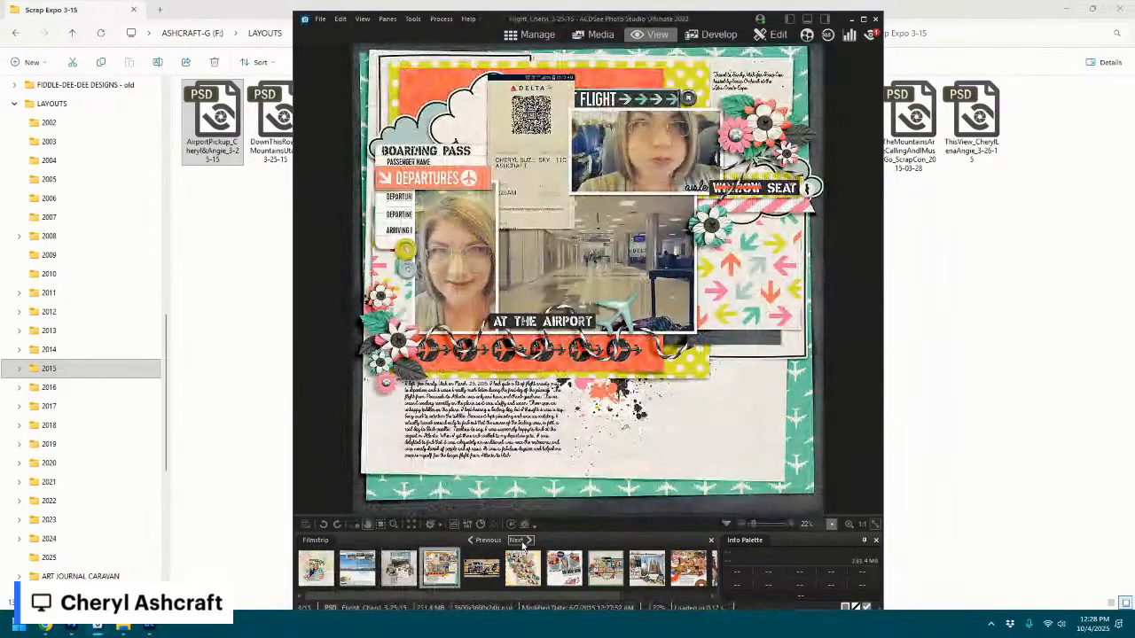
left_click(522, 544)
left_click(522, 544)
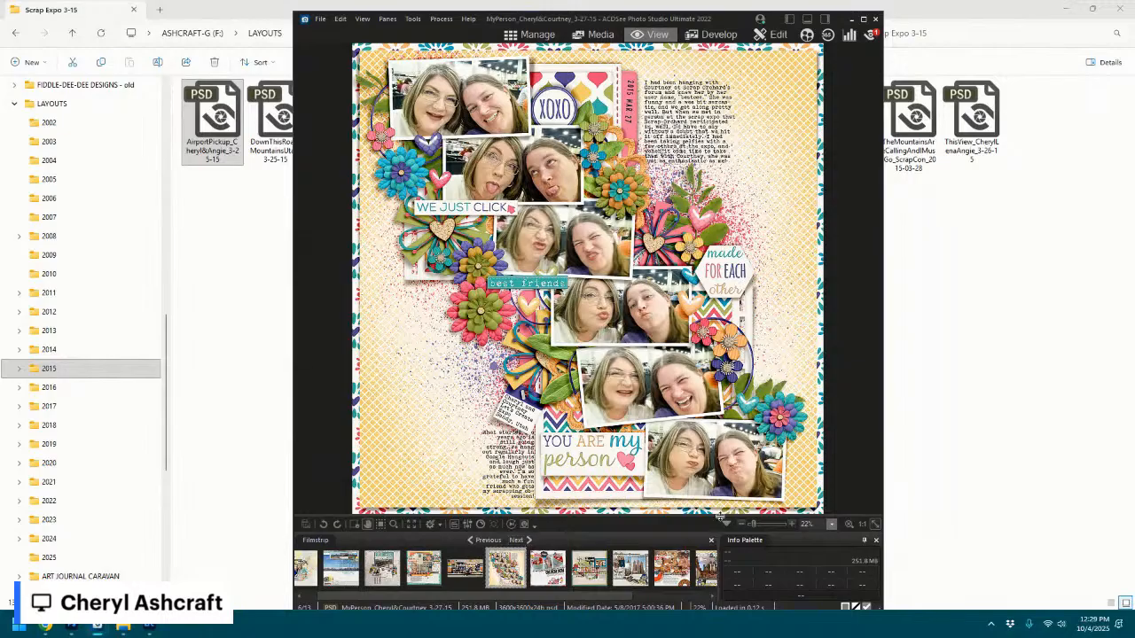
left_click(516, 542)
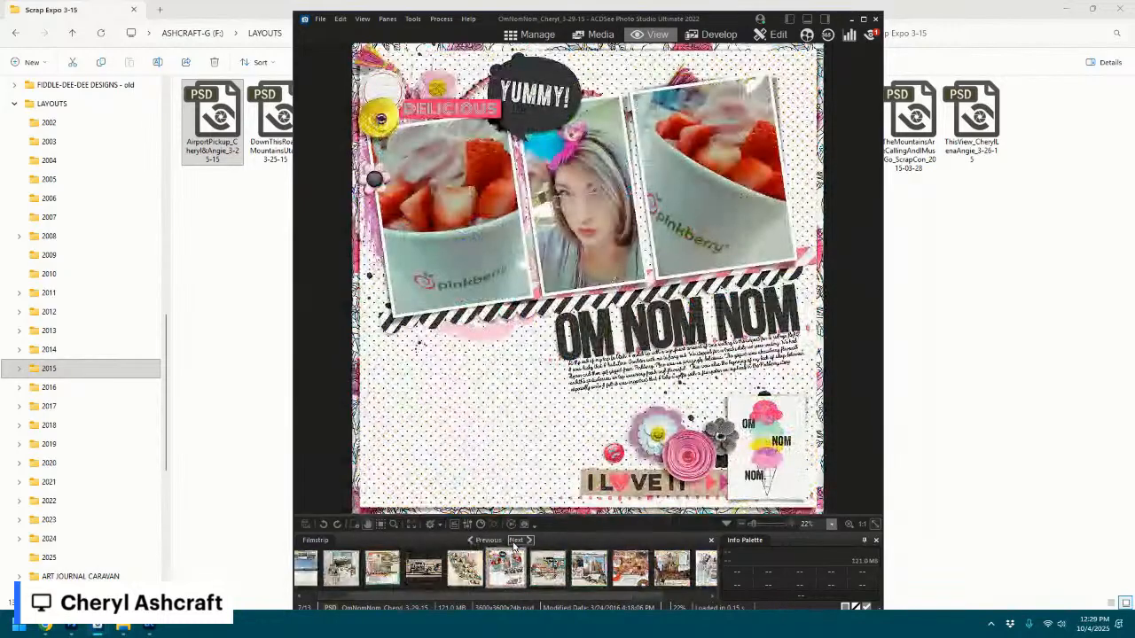
left_click(514, 542)
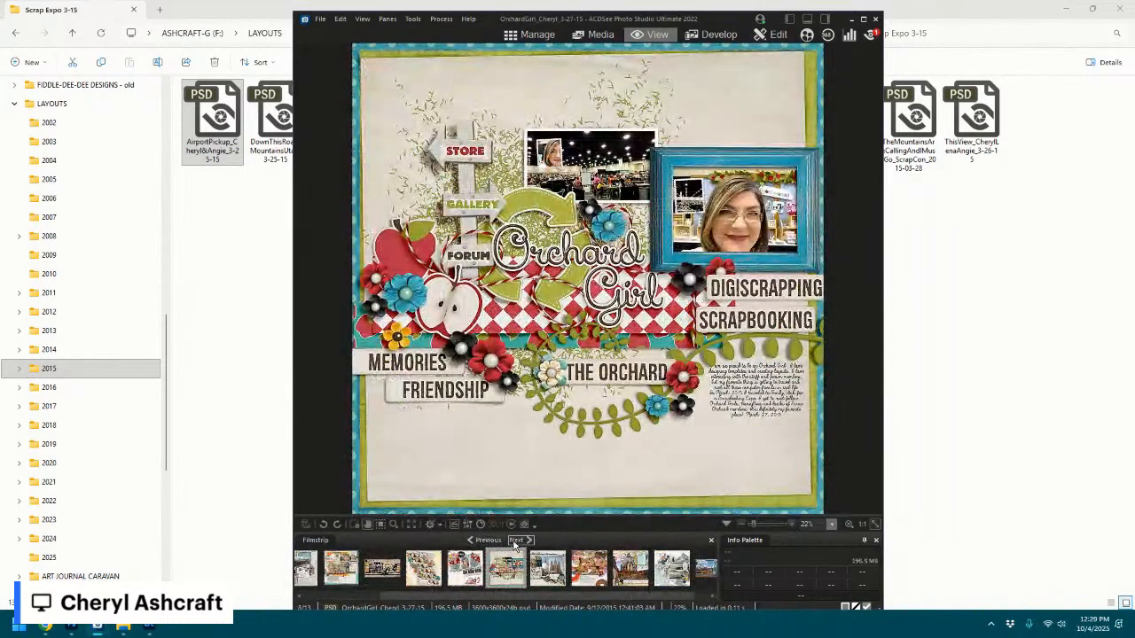
left_click(515, 542)
left_click(516, 541)
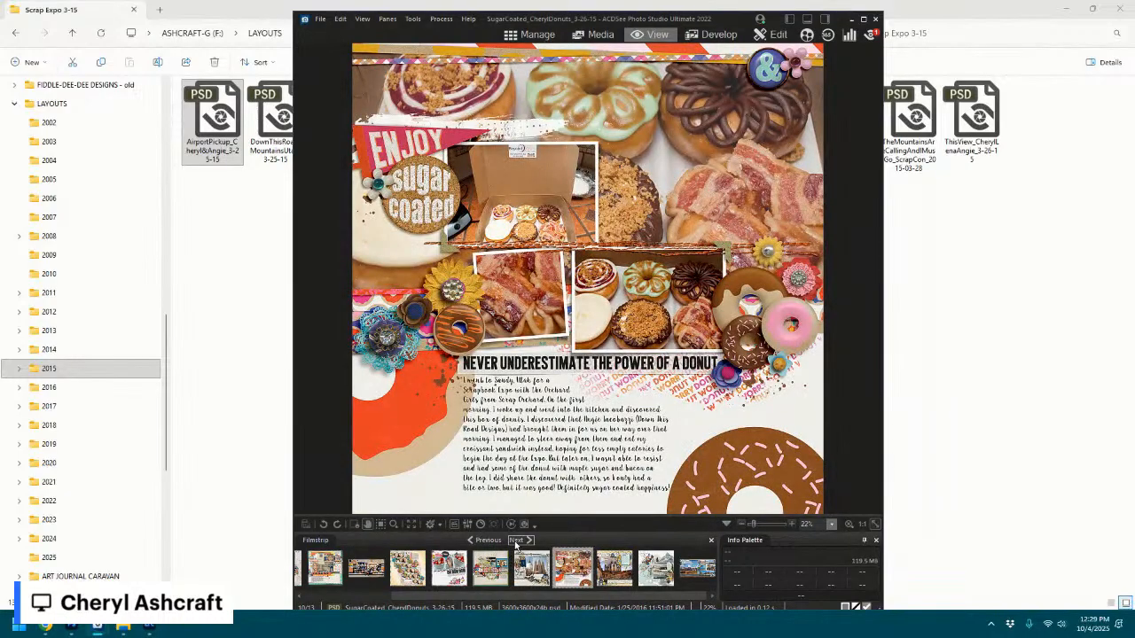
left_click(516, 541)
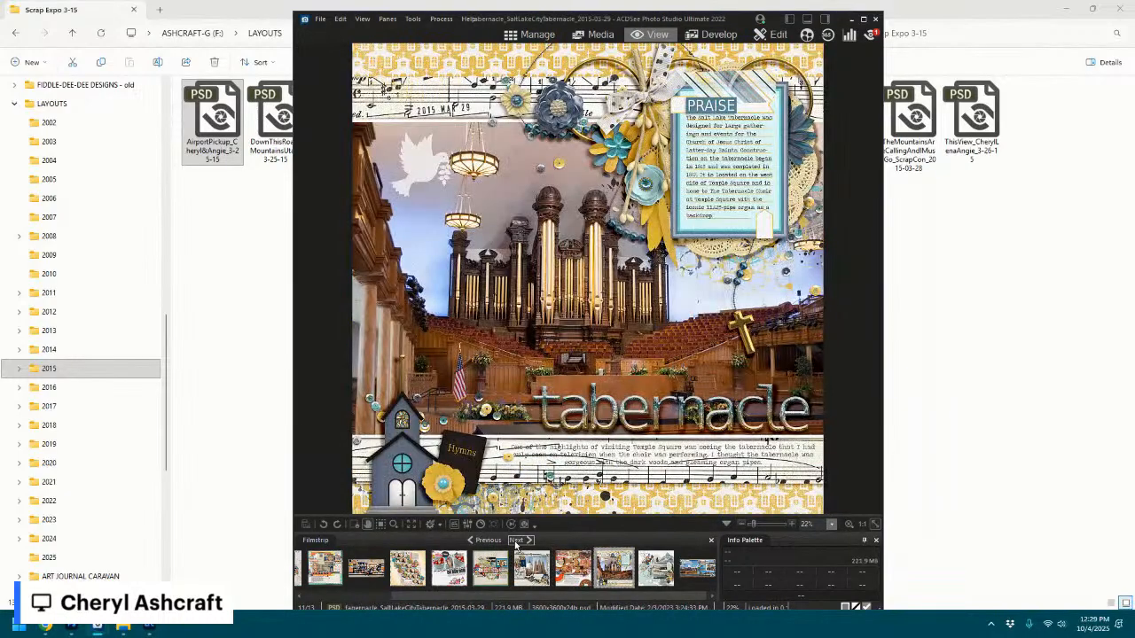
left_click(517, 541)
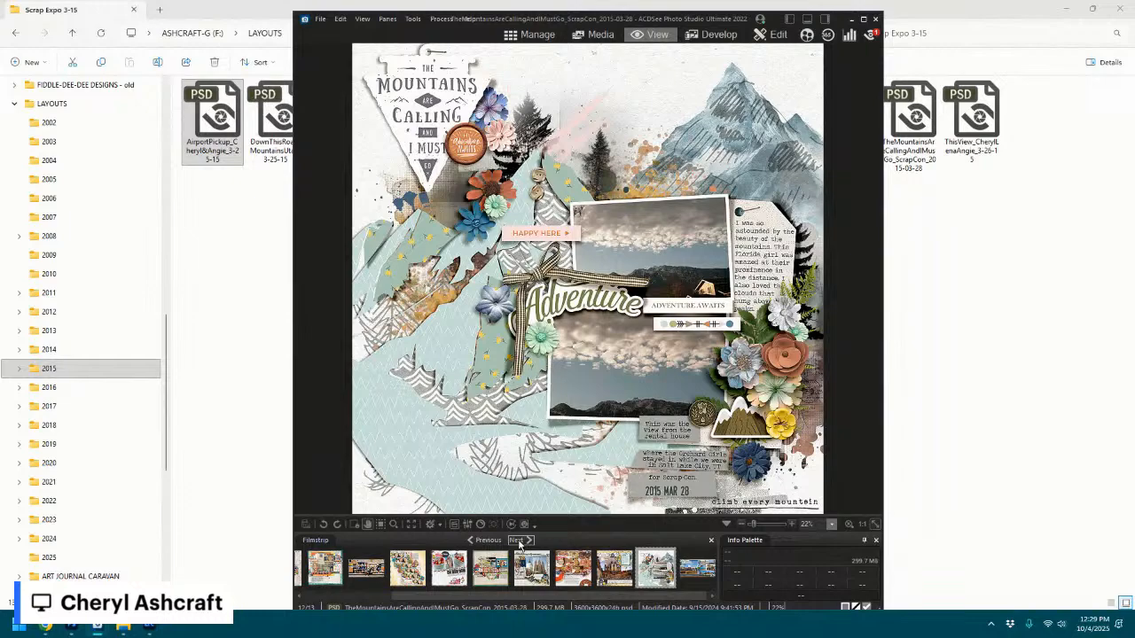
left_click(518, 542)
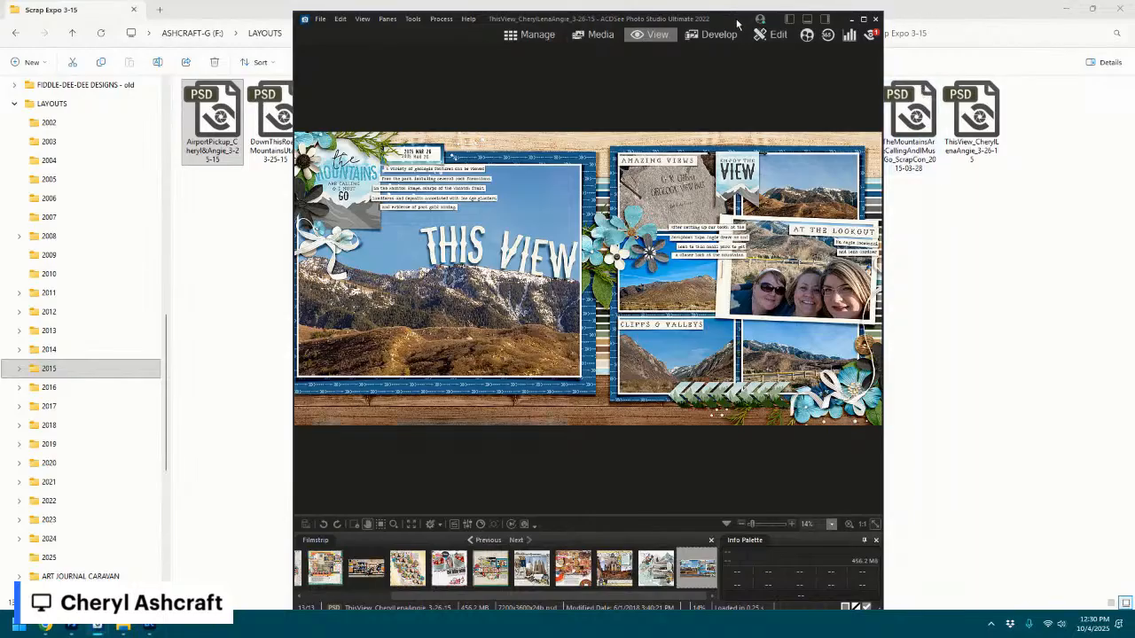
left_click_drag(739, 21, 1134, 40)
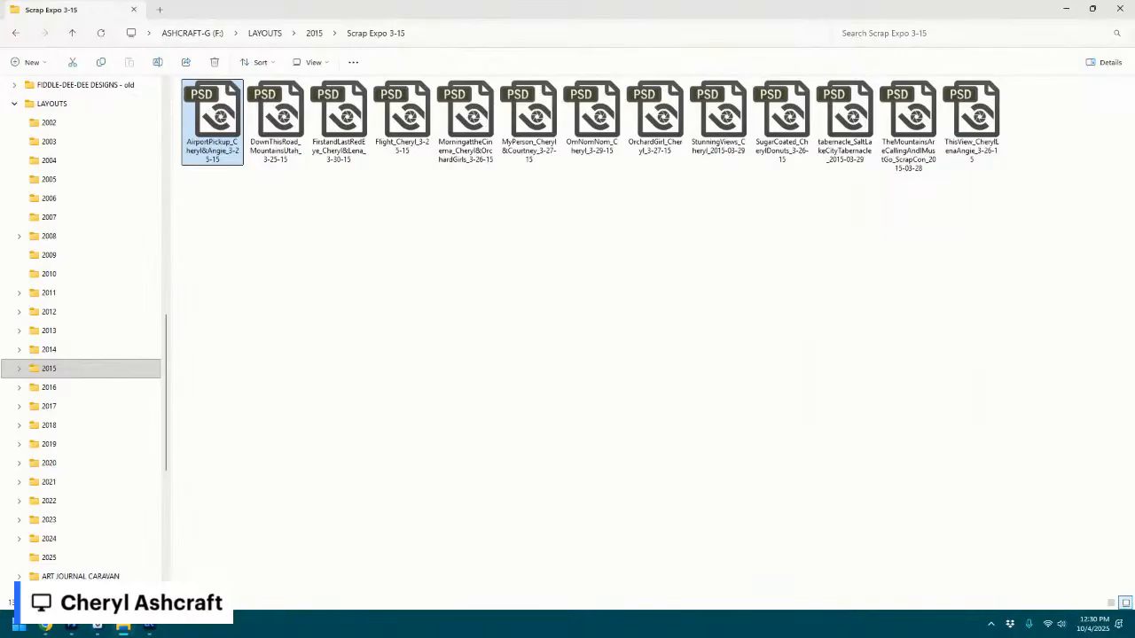
- Bring up Lightroom Classic, minimize it, and close the Scrap Expo 3-15 folder window to return to the Photoshop page
left_click(149, 625)
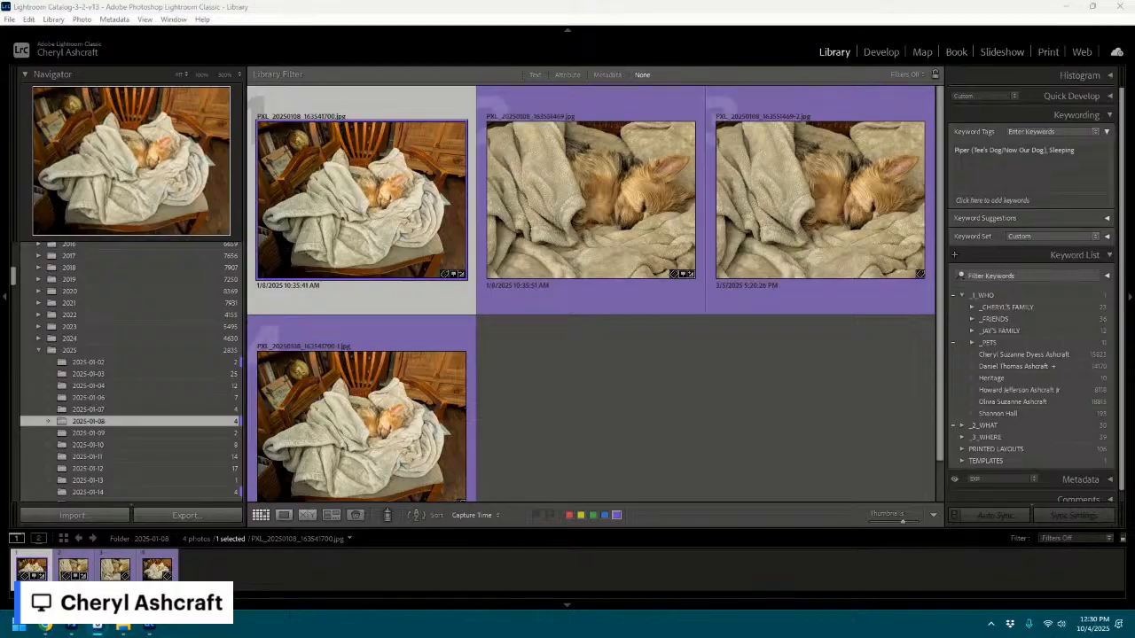
left_click(1076, 172)
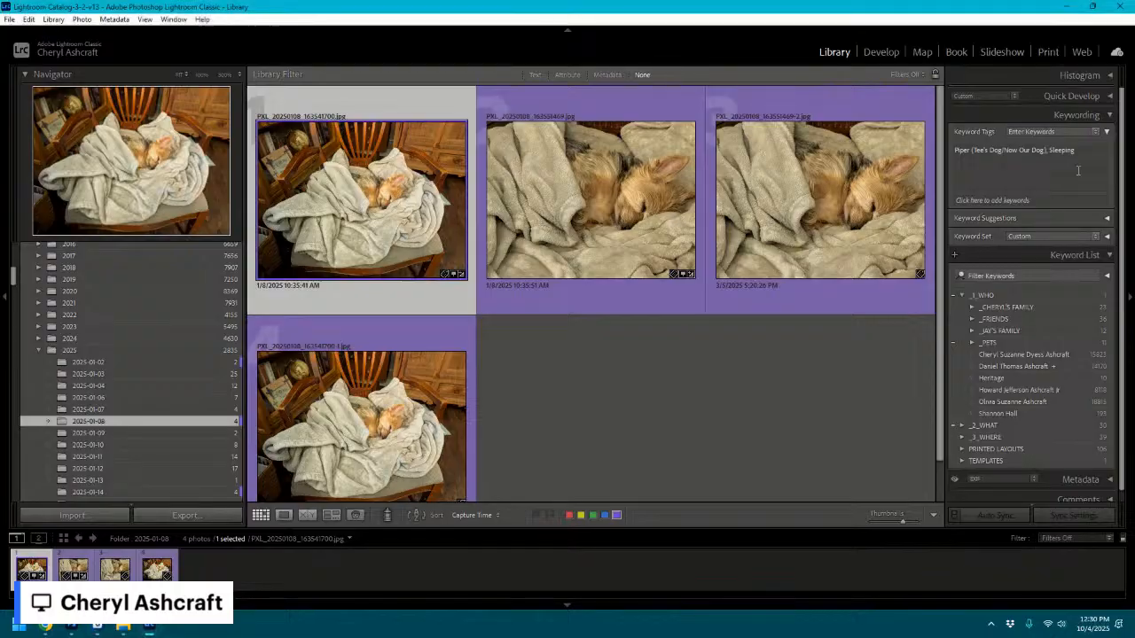
left_click(1071, 8)
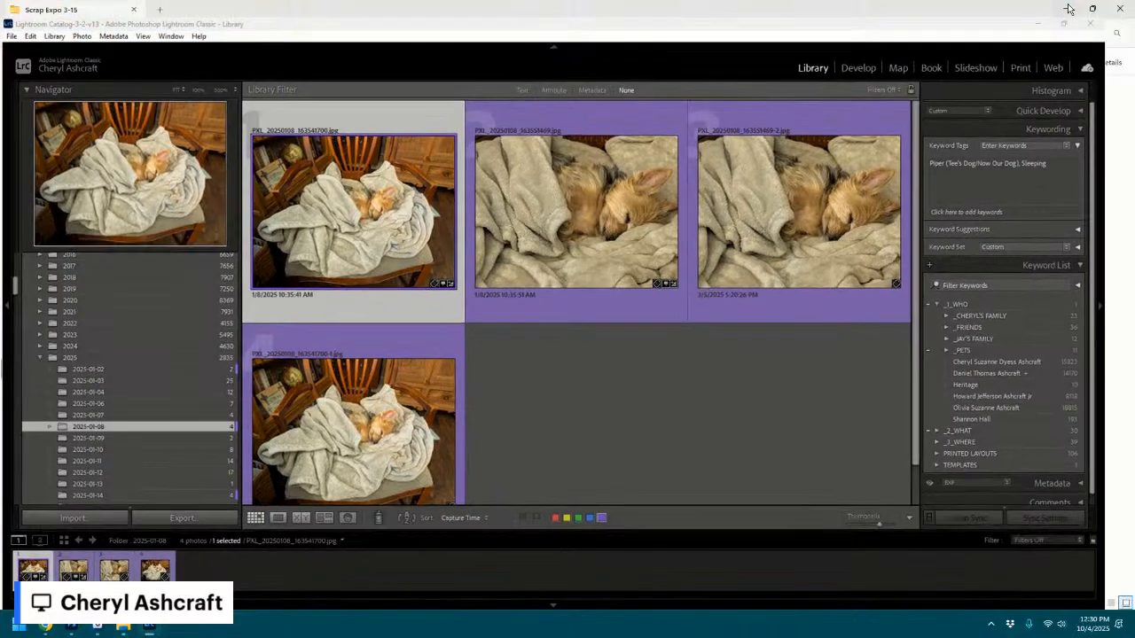
left_click(1118, 9)
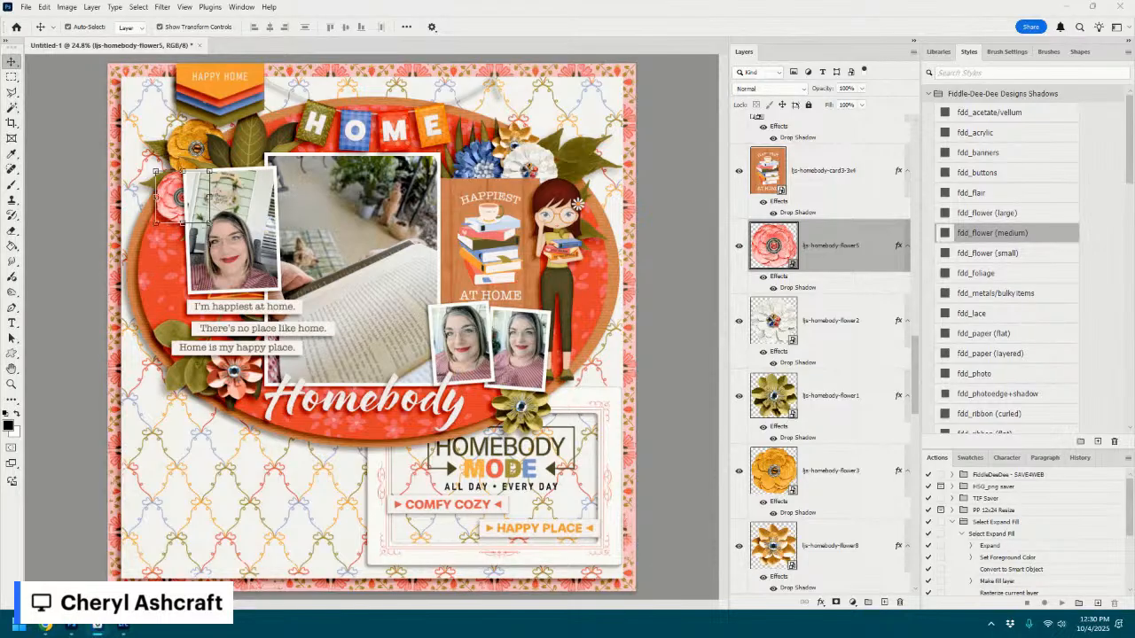
- Place the plain white ljs-homebody-sp1 paper directly above the ljs-homebody-pp13 layer, beneath the frame
left_click(611, 563)
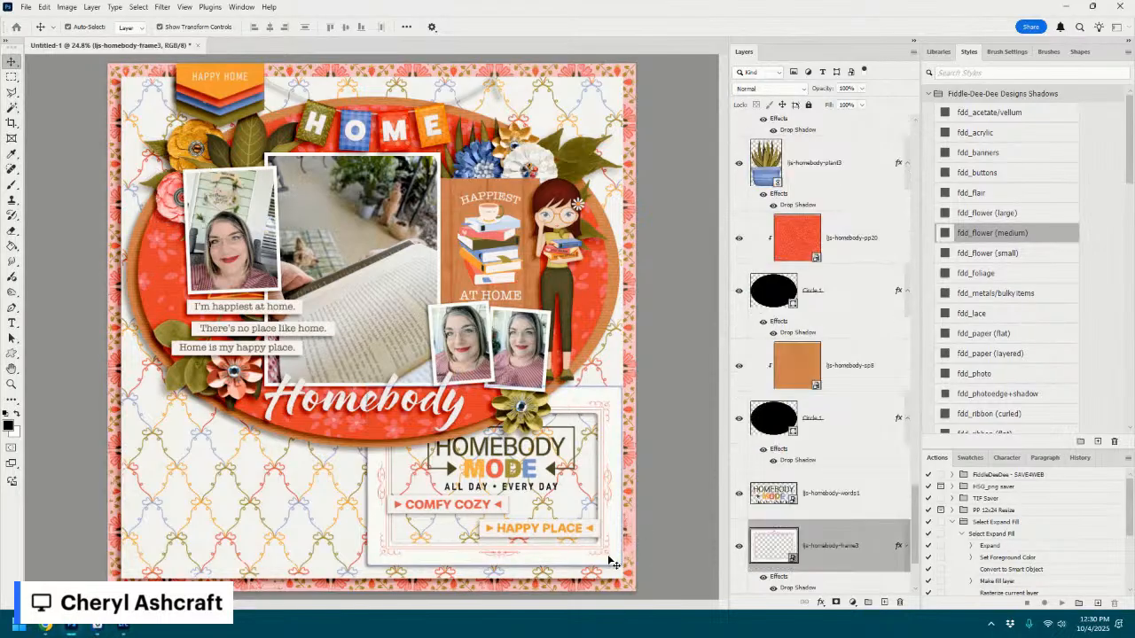
scroll(842, 535, "down", 3)
left_click(844, 510)
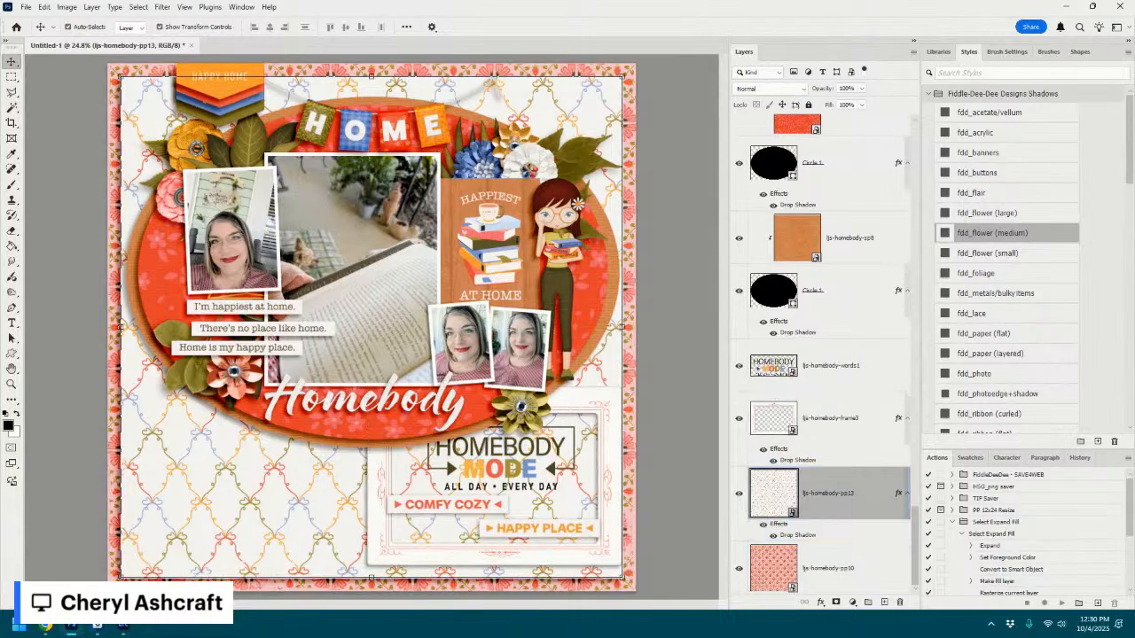
key("ctrl+a")
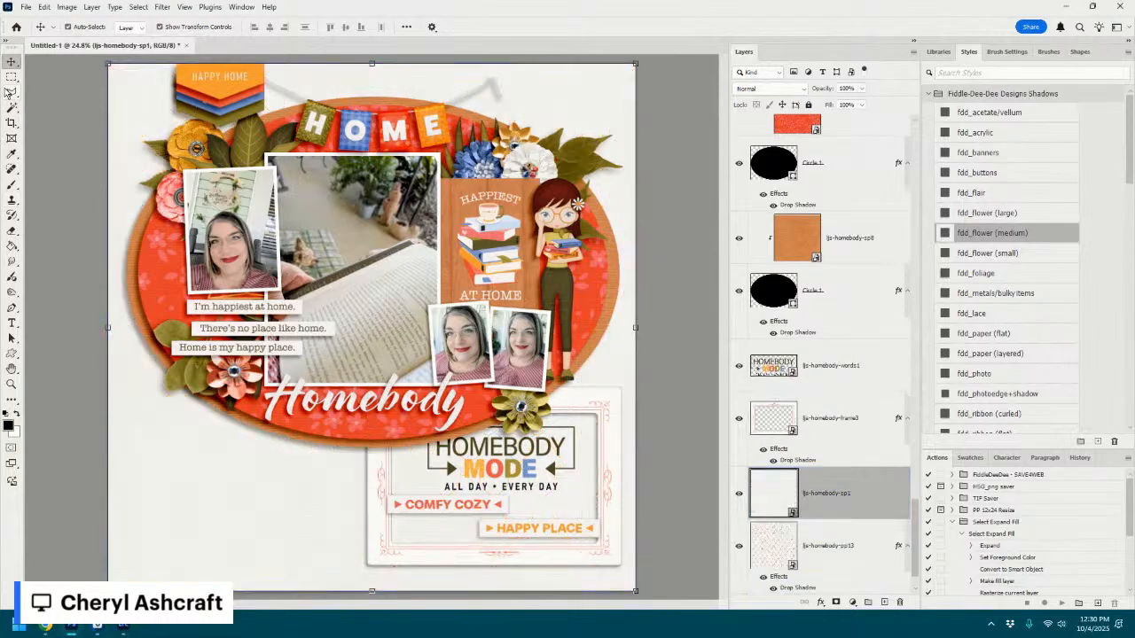
- Select a rectangle of the white paper within the lower frame's edges and copy it to a new layer
left_click(11, 77)
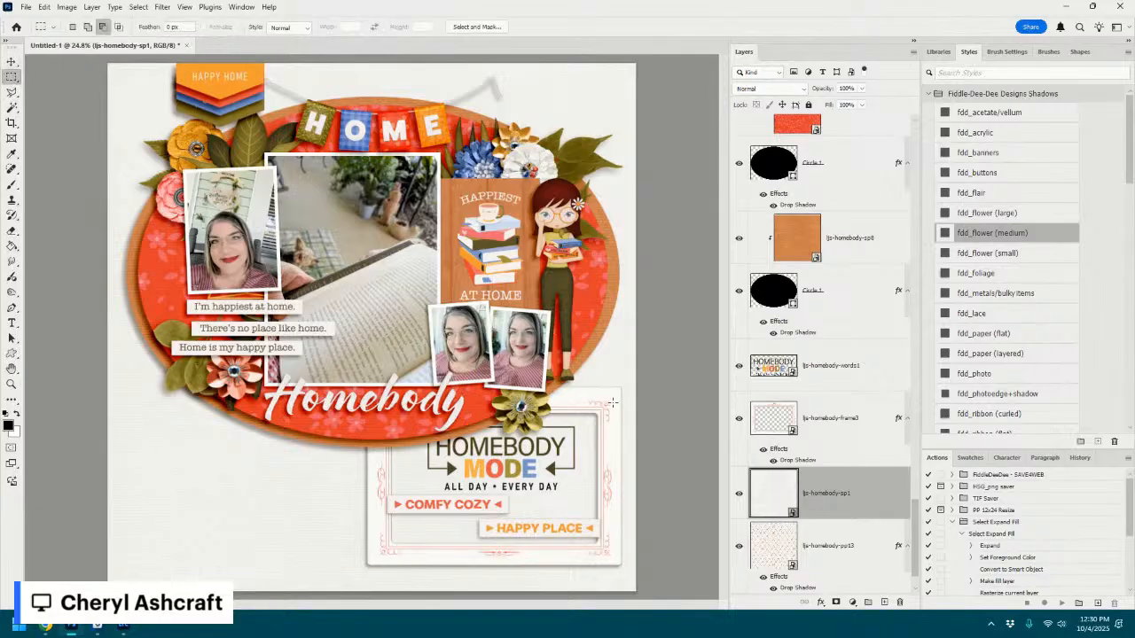
left_click_drag(612, 403, 382, 556)
key("ctrl+j")
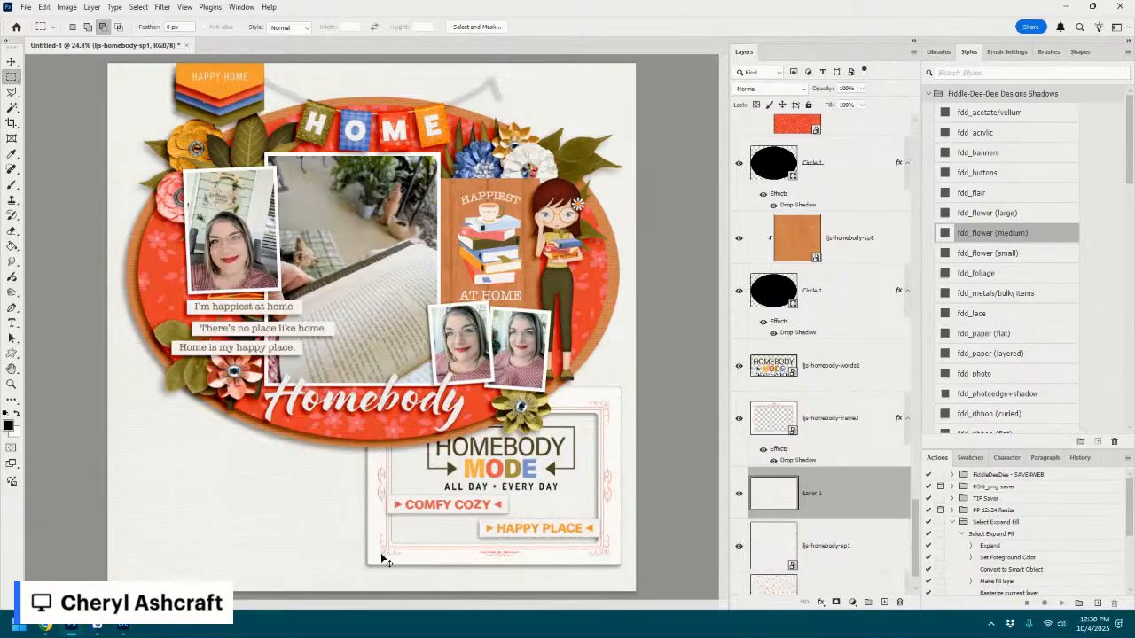
- Rename the cropped paper layer ljs-homebody-sp1 by copying the original layer's name, and delete the original full-size paper layer
left_click(850, 545)
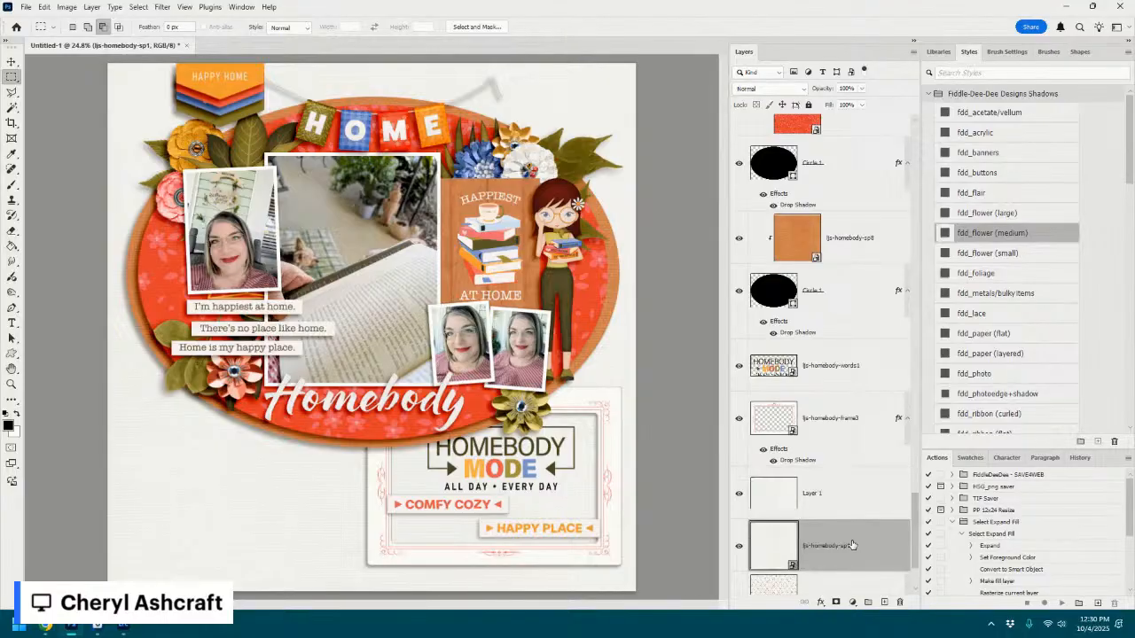
double_click(839, 547)
key("super+c")
right_click(837, 545)
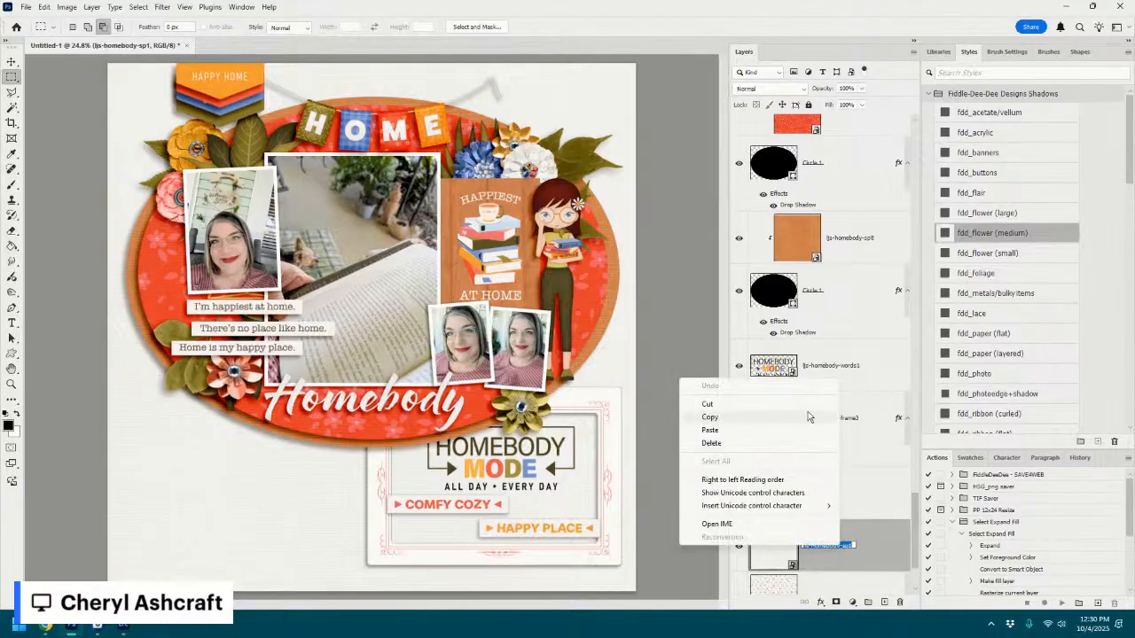
left_click(727, 419)
double_click(813, 493)
right_click(813, 492)
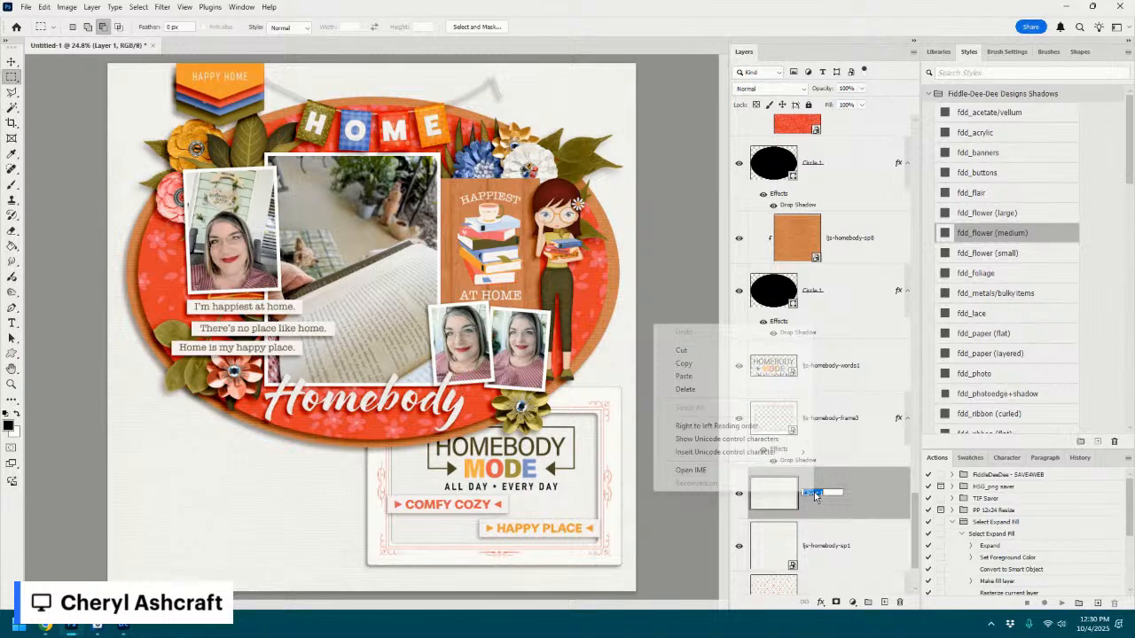
left_click(707, 375)
key("Return")
right_click(838, 560)
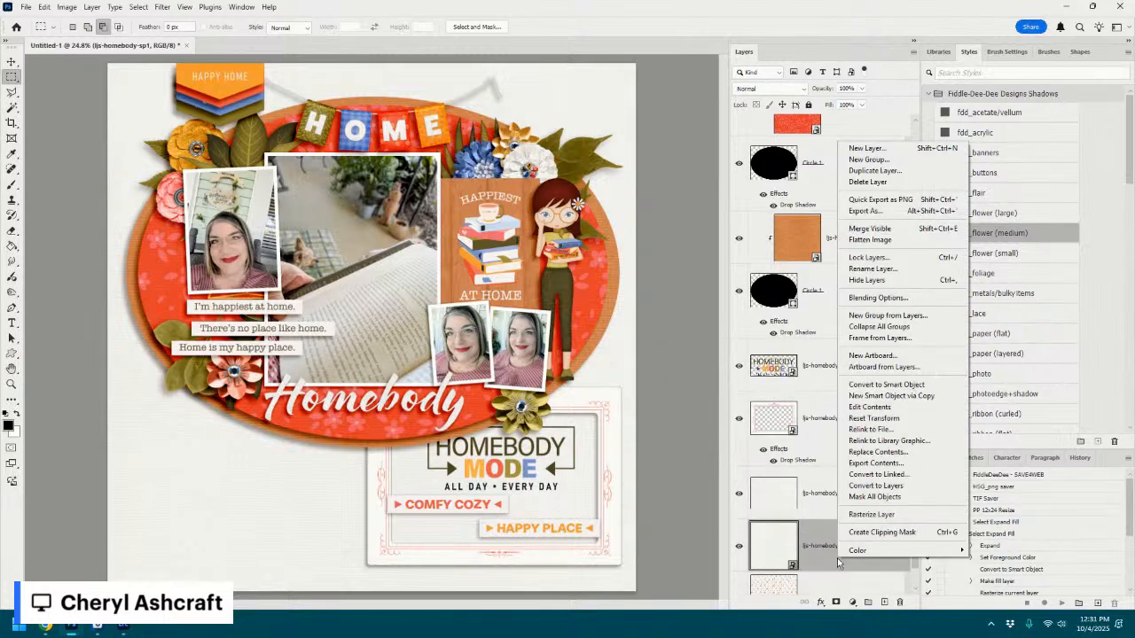
left_click(867, 181)
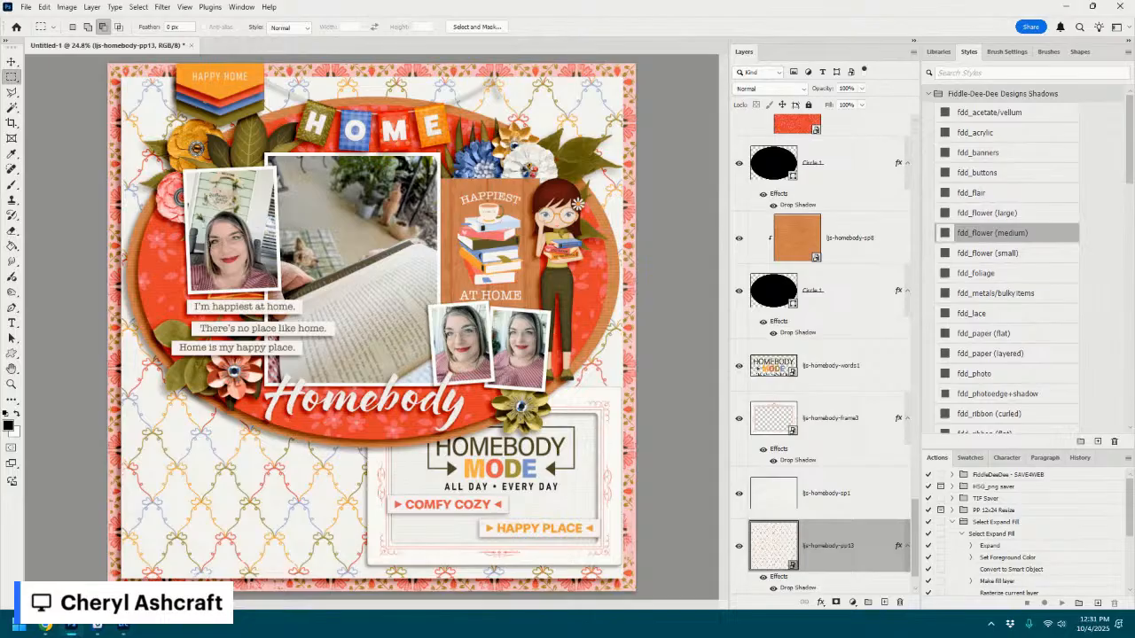
- Place the ljs-homebody-bow1 bow on the page and bring it to the top of the layer stack
key("alt+Tab")
key("ctrl+v")
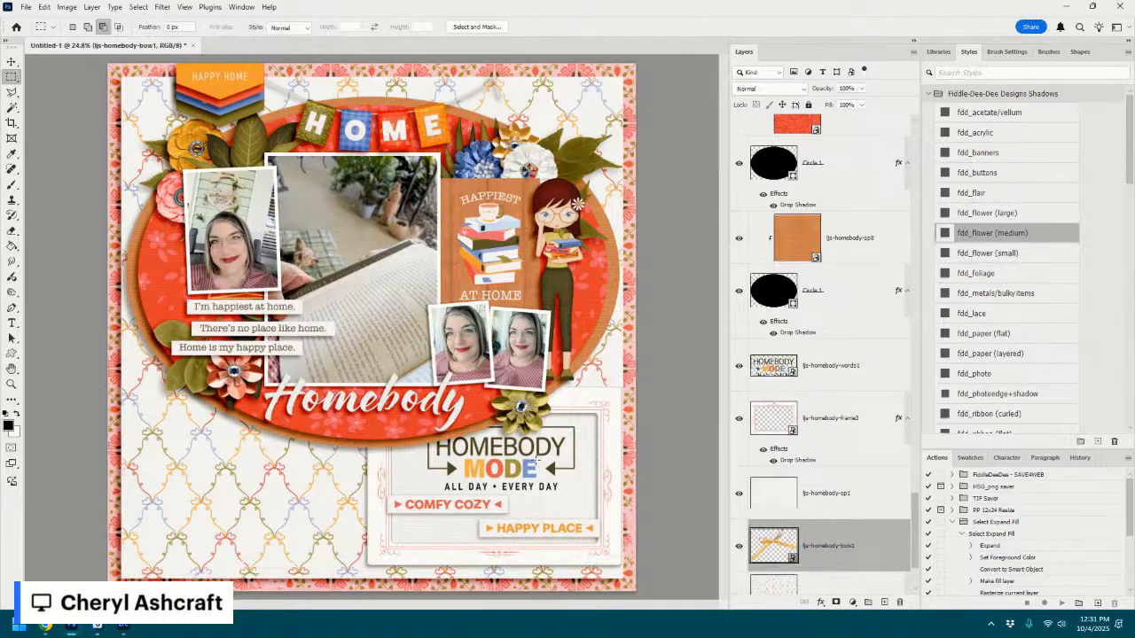
key("ctrl+shift+bracketright")
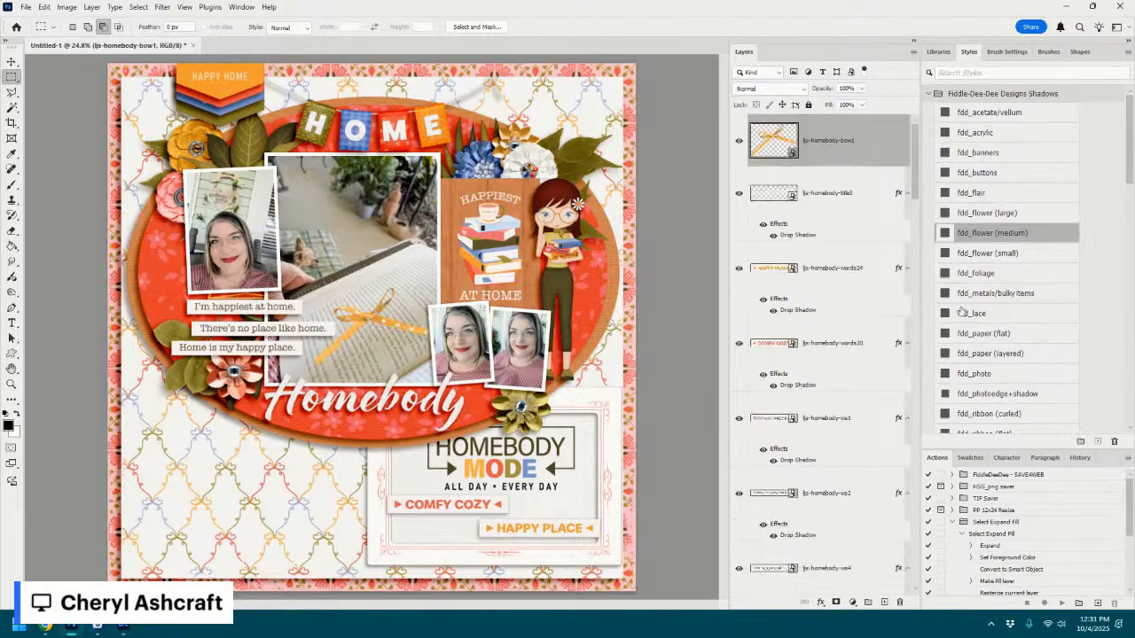
- Apply the fdd_ribbon (curled) shadow style to the bow and move it to the right end of the HOME banner's string
left_click(995, 213)
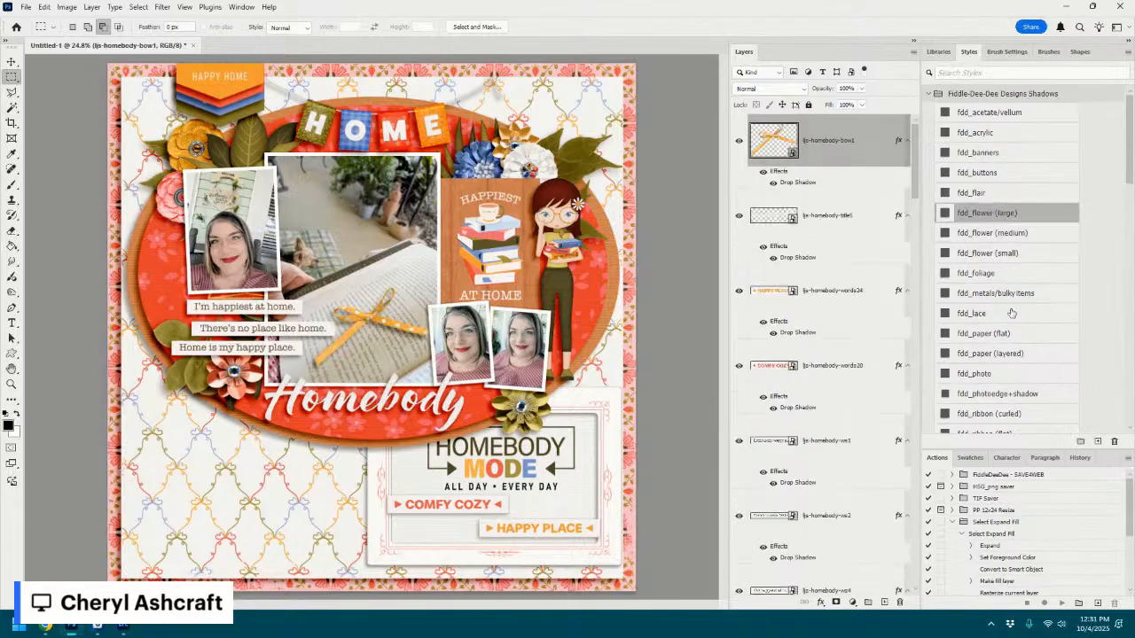
left_click(1011, 414)
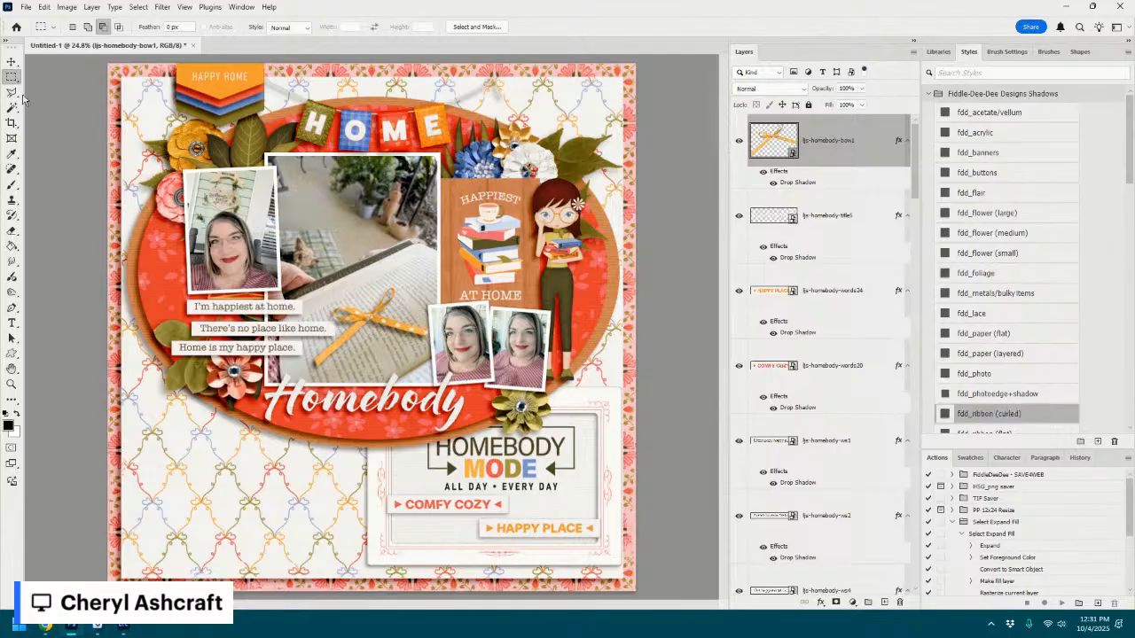
left_click(12, 62)
left_click_drag(374, 328, 492, 82)
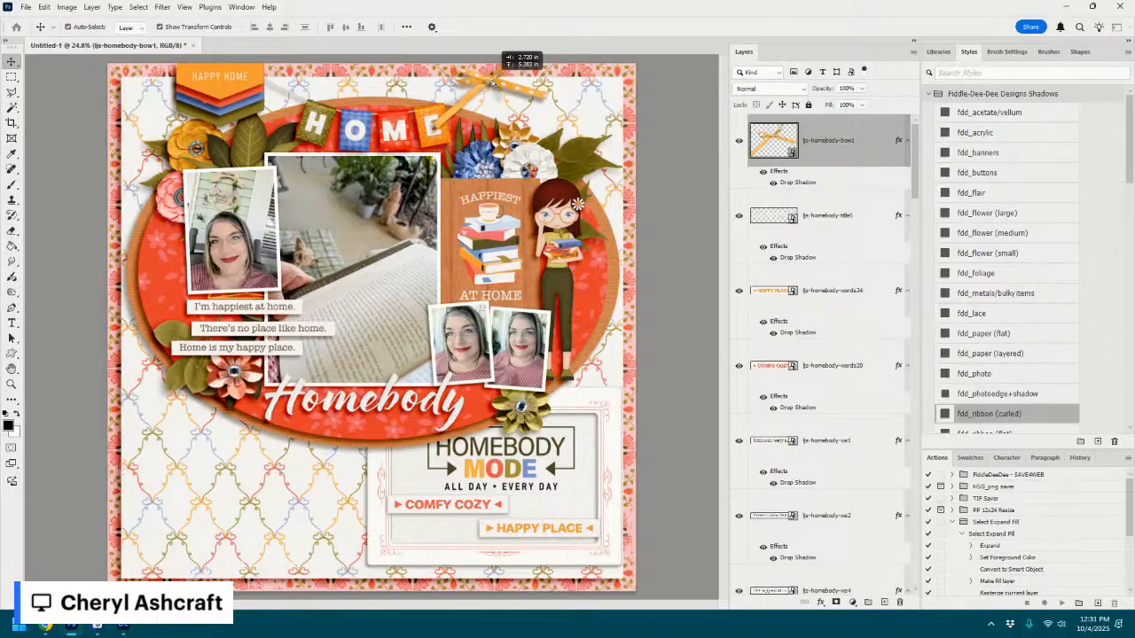
- Rotate the bow about 31 degrees clockwise and settle it at the end of the HOME banner's string
left_click_drag(492, 82, 492, 82)
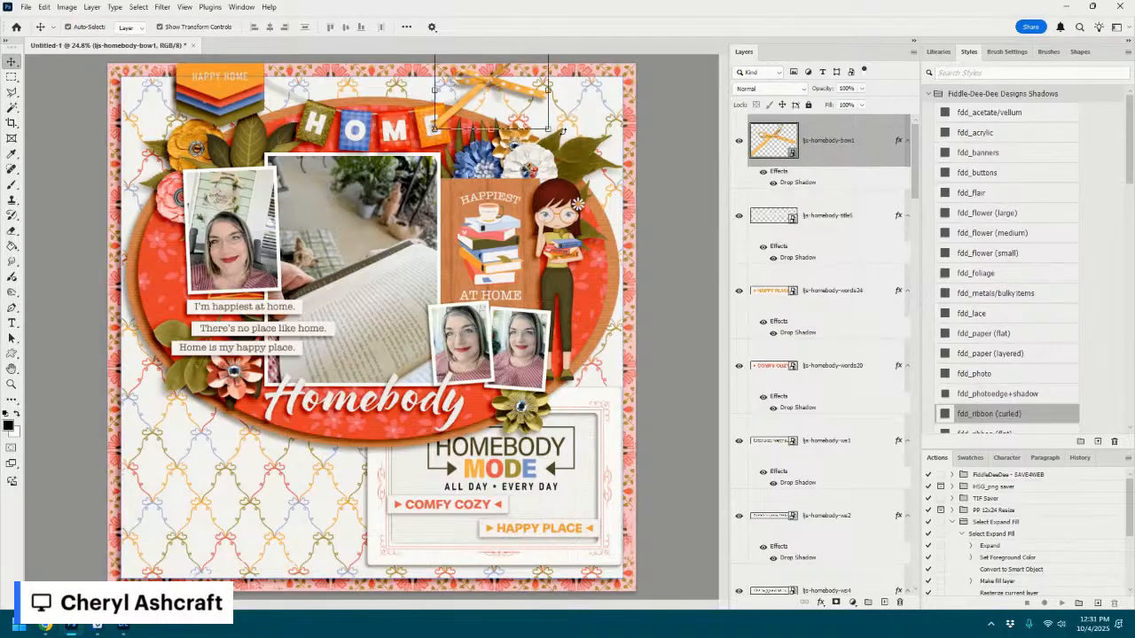
left_click_drag(560, 129, 523, 157)
mouse_move(514, 98)
left_mouse_down()
mouse_move(506, 112)
mouse_move(519, 102)
left_mouse_up()
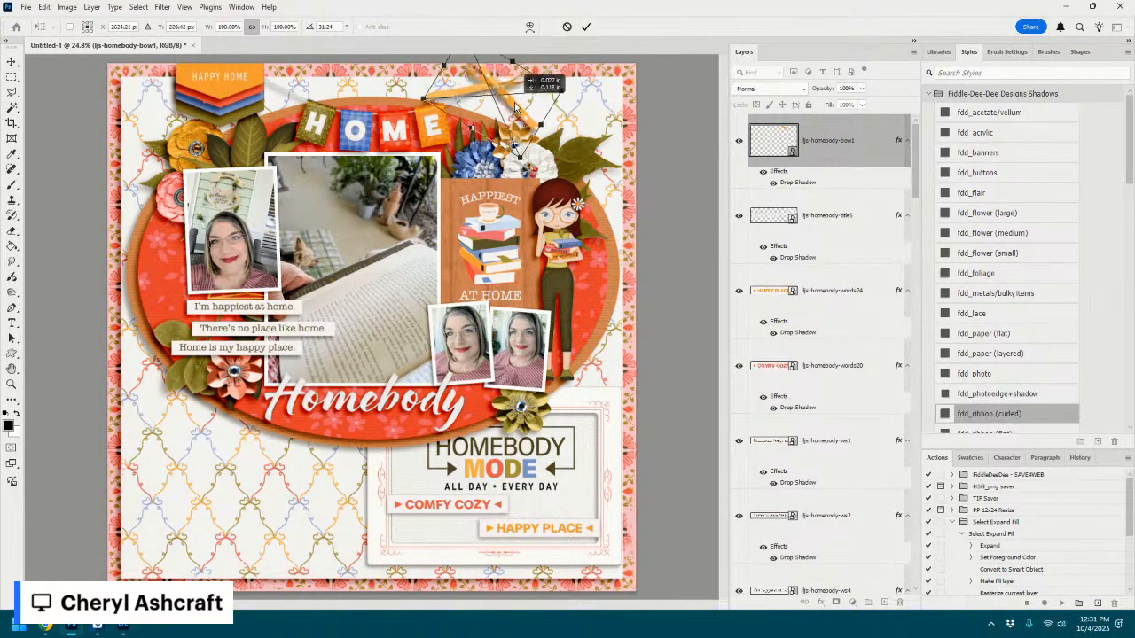
left_click(586, 26)
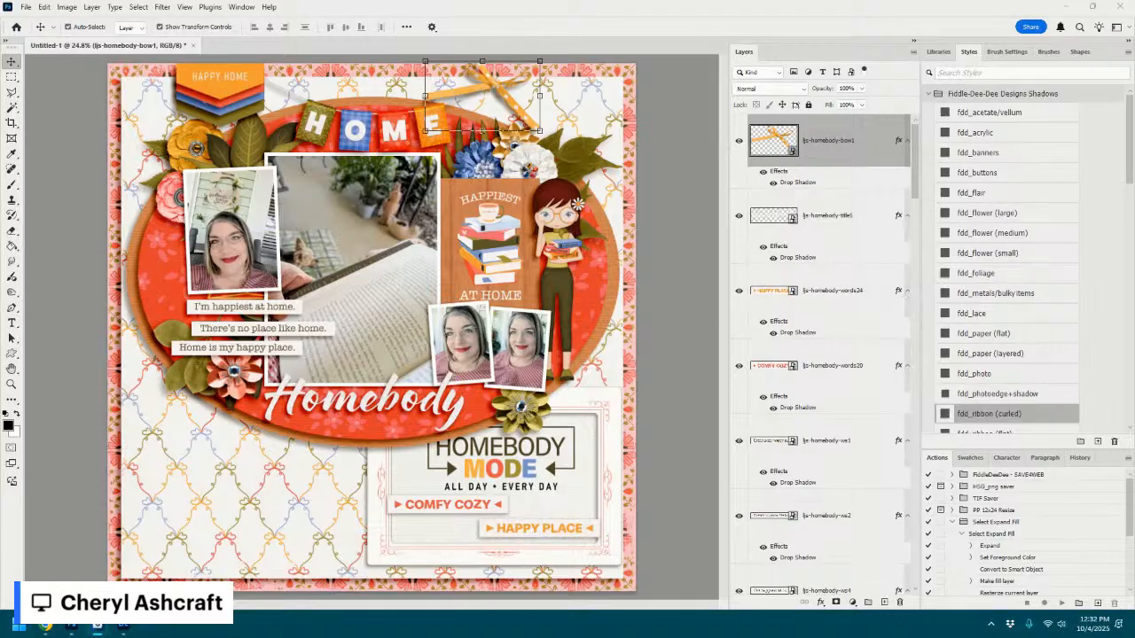
- Switch to Lightroom Classic and examine the _2_WHAT keywords, including the sub-keywords of _CHURCH and _EVENTS
left_click(123, 625)
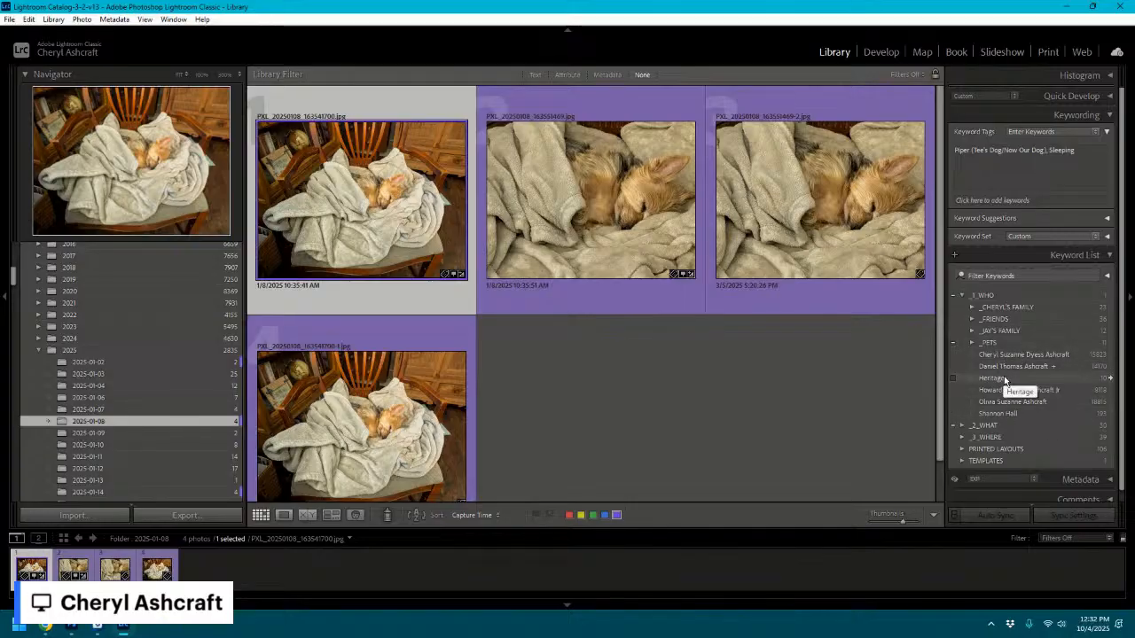
scroll(1005, 380, "down", 1)
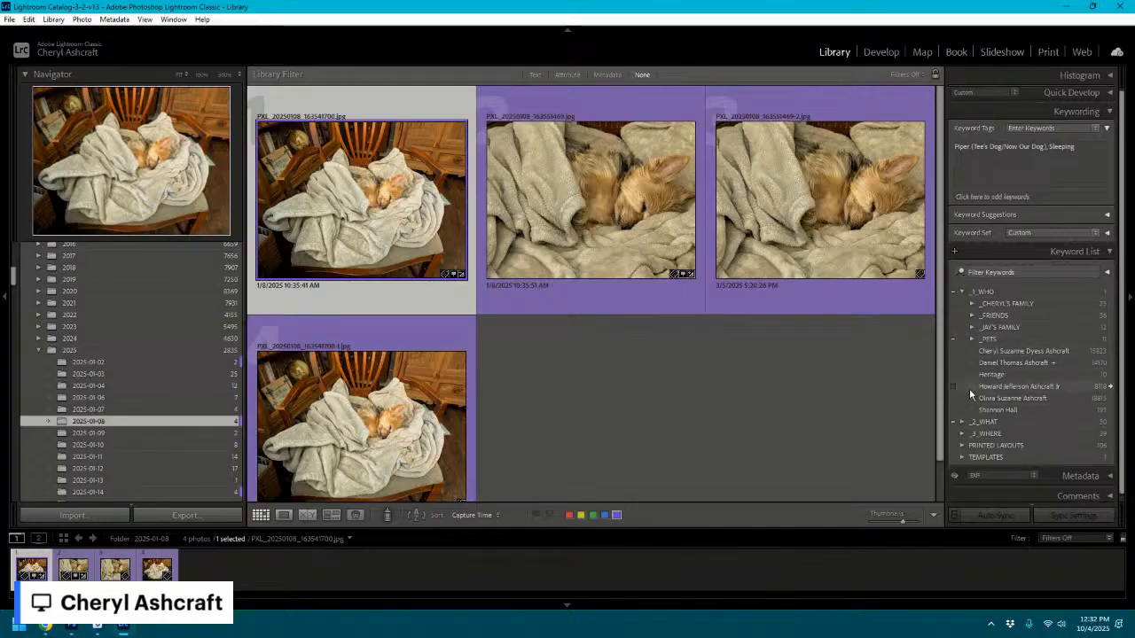
left_click(961, 422)
scroll(1060, 381, "down", 5)
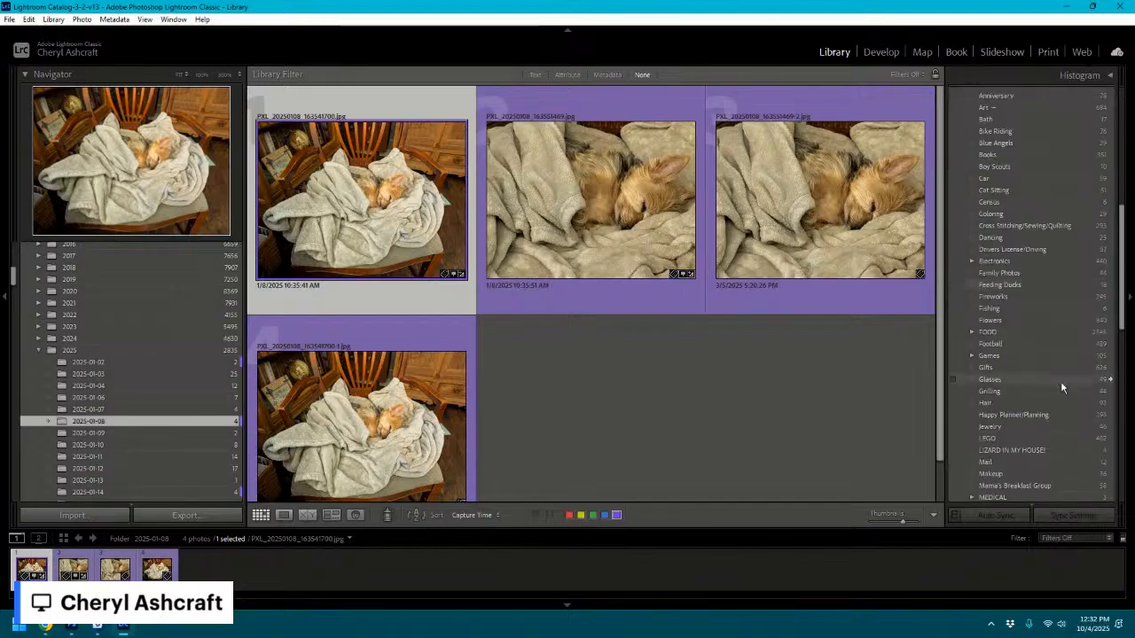
scroll(1060, 381, "up", 5)
left_click(971, 241)
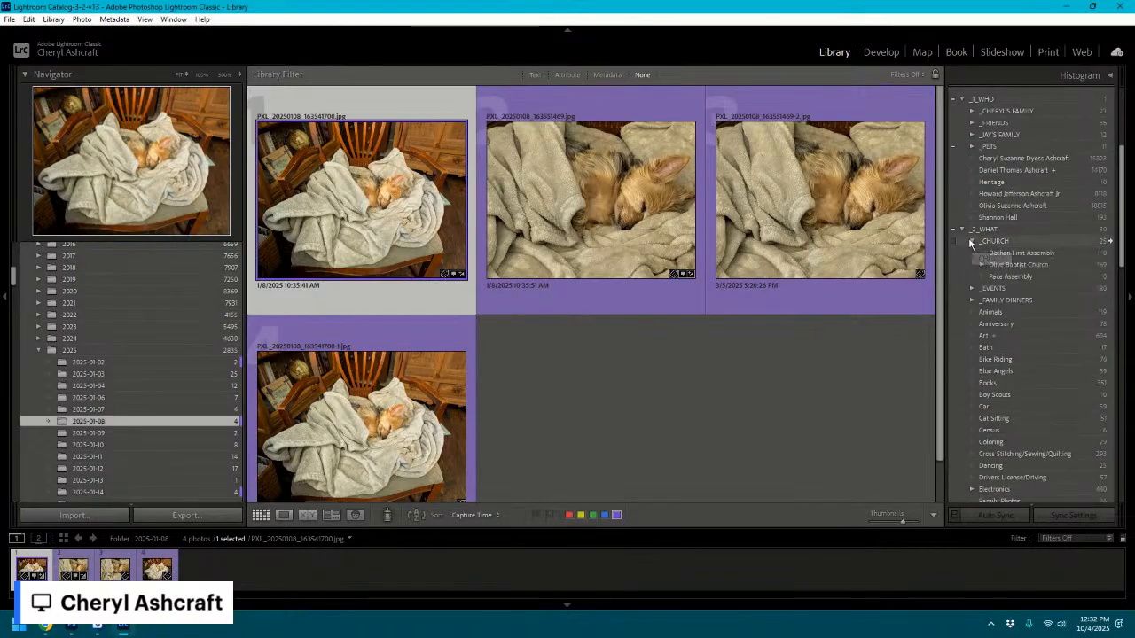
left_click(970, 241)
left_click(974, 252)
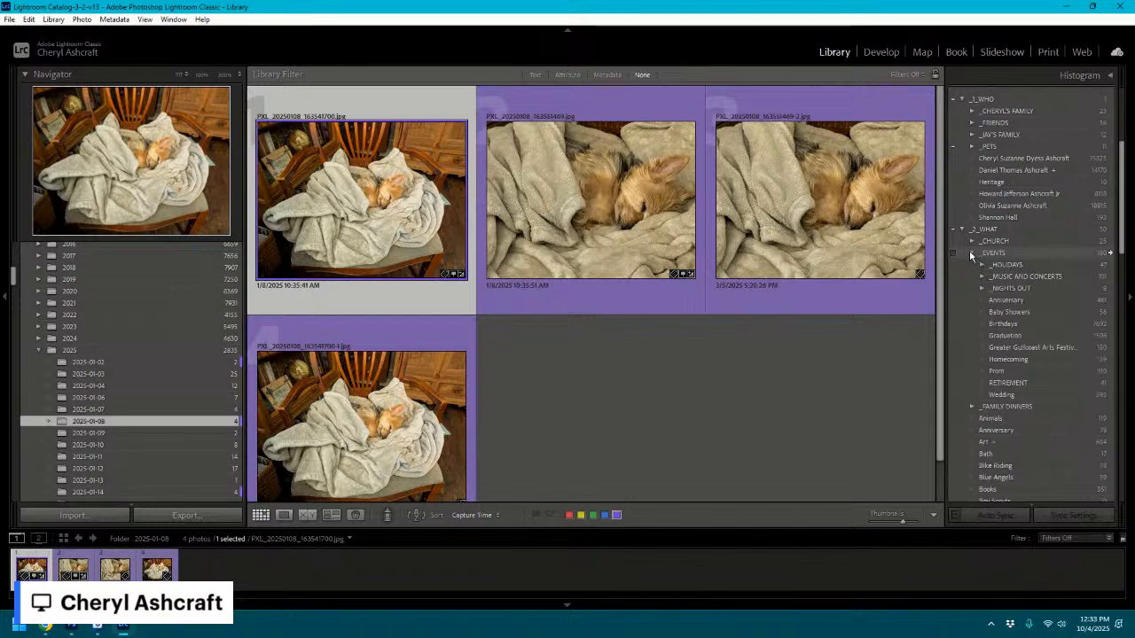
left_click(972, 253)
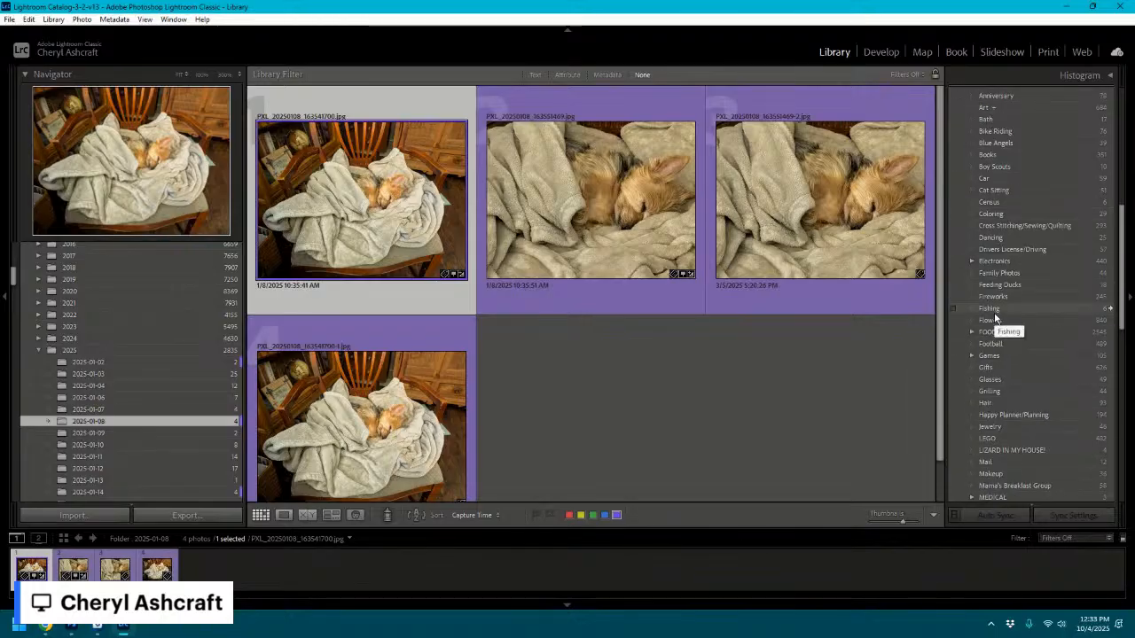
- Show the photos tagged with the LIZARD IN MY HOUSE! keyword and look through them
scroll(979, 301, "down", 5)
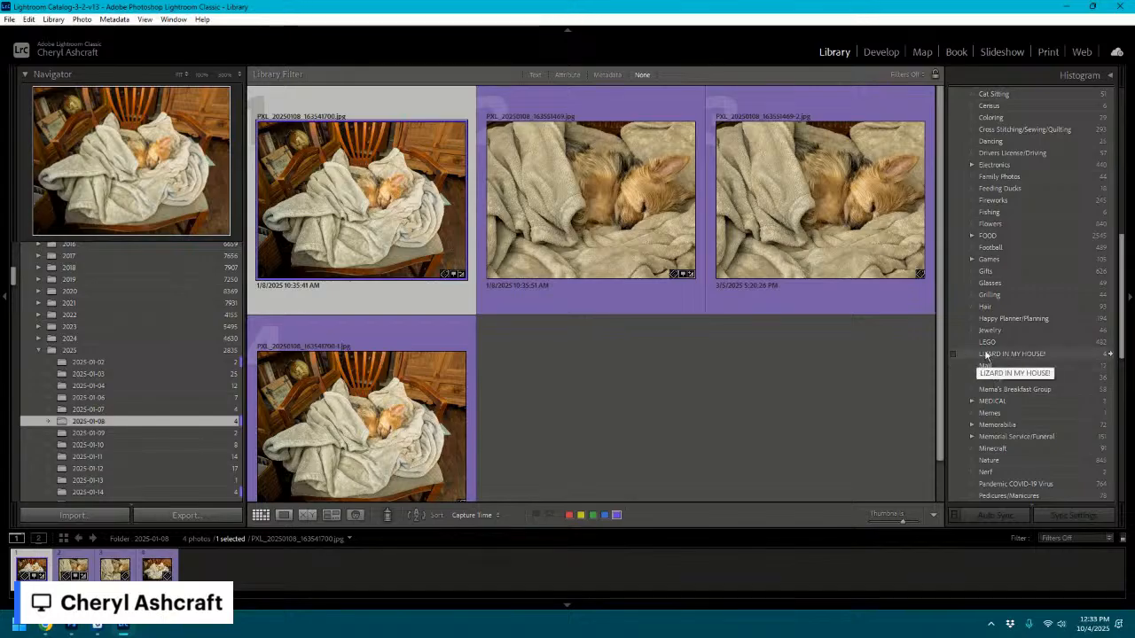
left_click(1110, 355)
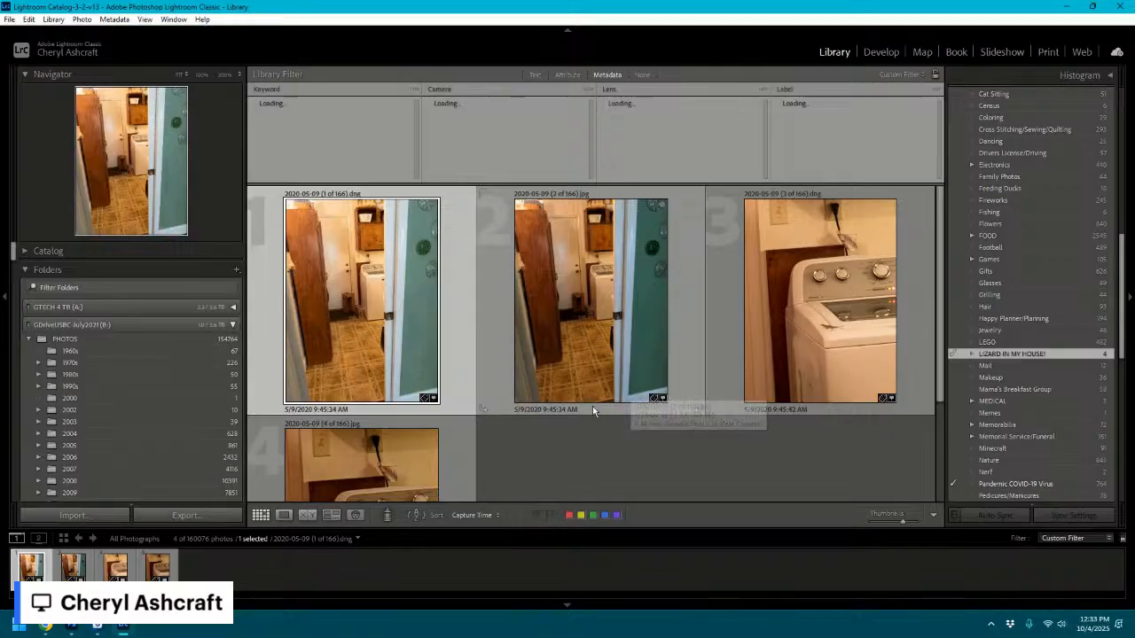
scroll(593, 411, "down", 4)
scroll(593, 411, "up", 4)
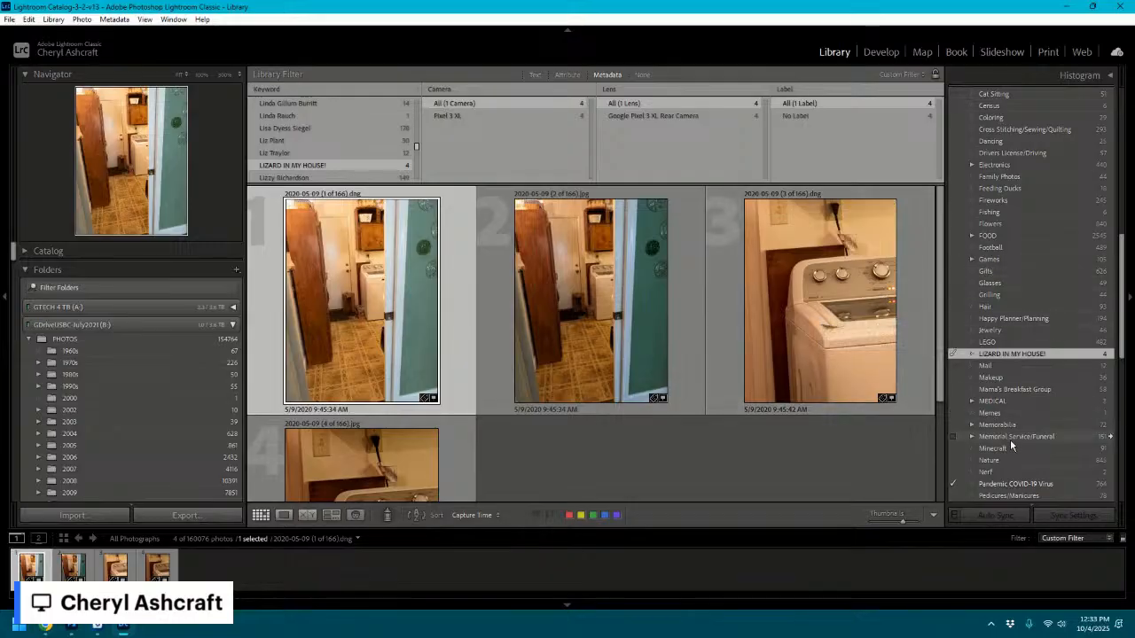
- Examine the sub-keywords of Memorial Service/Funeral and MEDICAL in the keyword list, collapsing each one again
scroll(1028, 325, "down", 4)
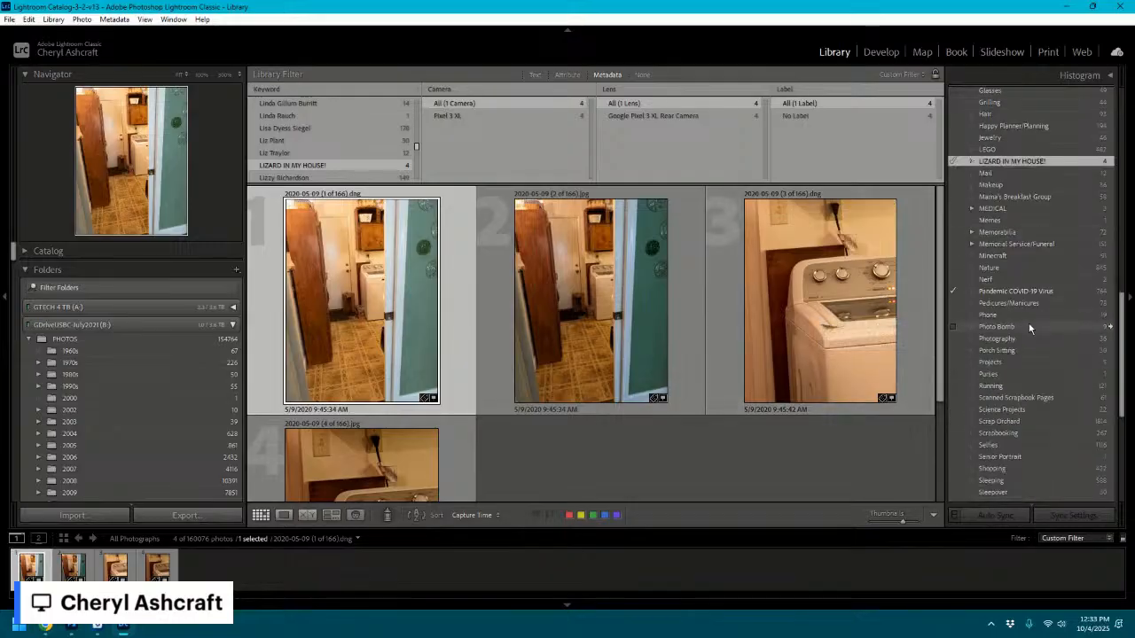
left_click(972, 244)
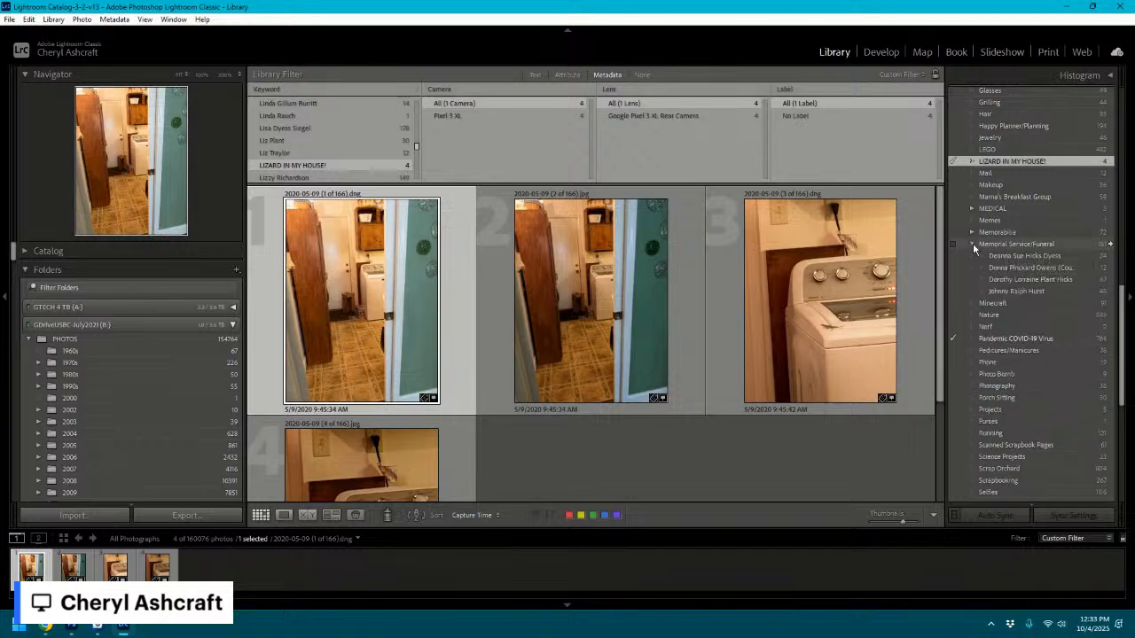
left_click(973, 244)
left_click(972, 209)
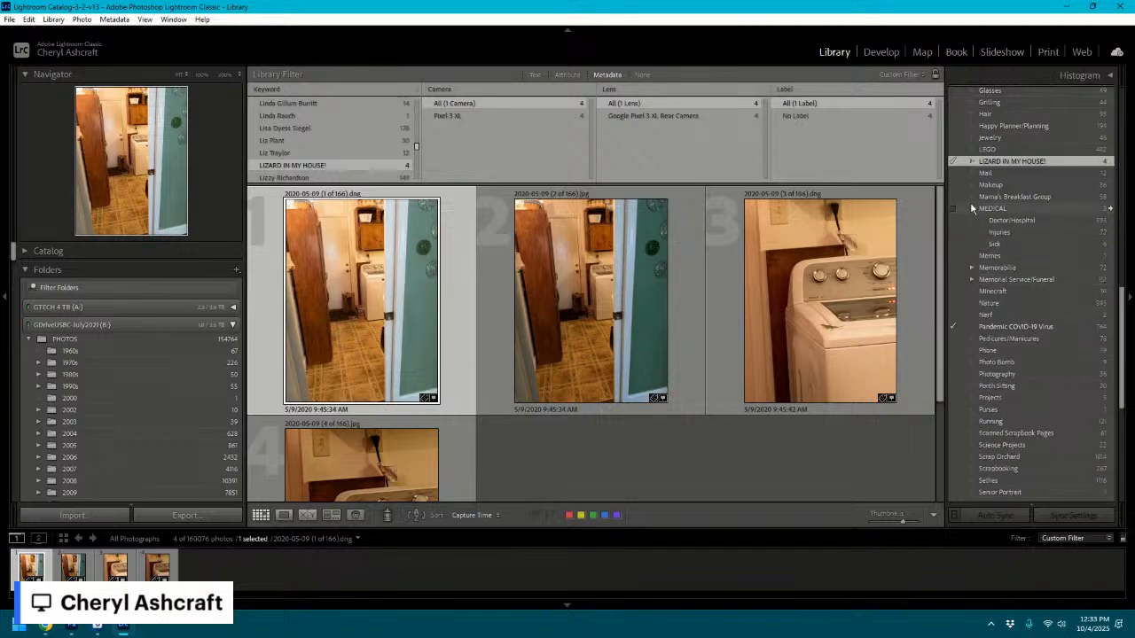
left_click(972, 208)
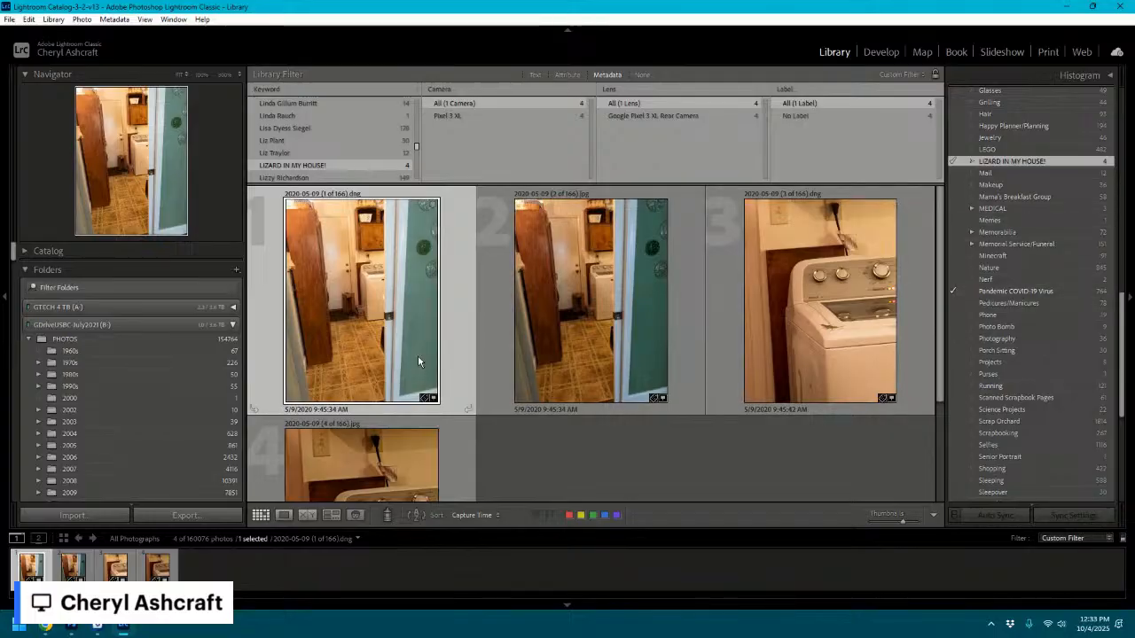
- Return from the keyword results to the 2025 photo folders and open the 2025-10-01 folder
scroll(417, 360, "down", 2)
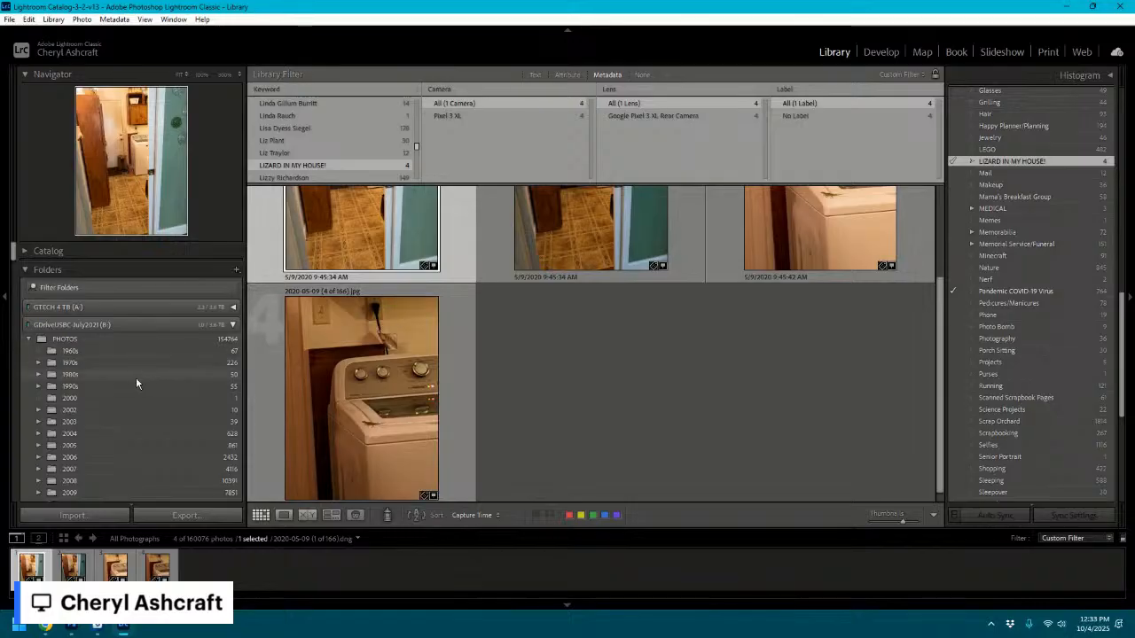
scroll(136, 383, "down", 15)
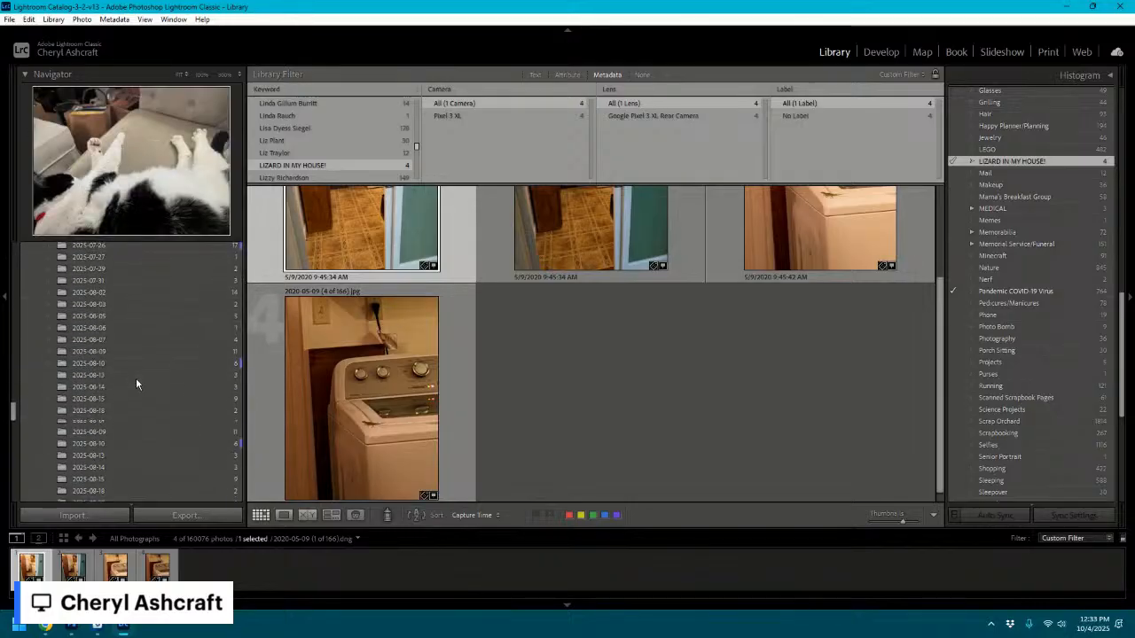
scroll(136, 383, "down", 5)
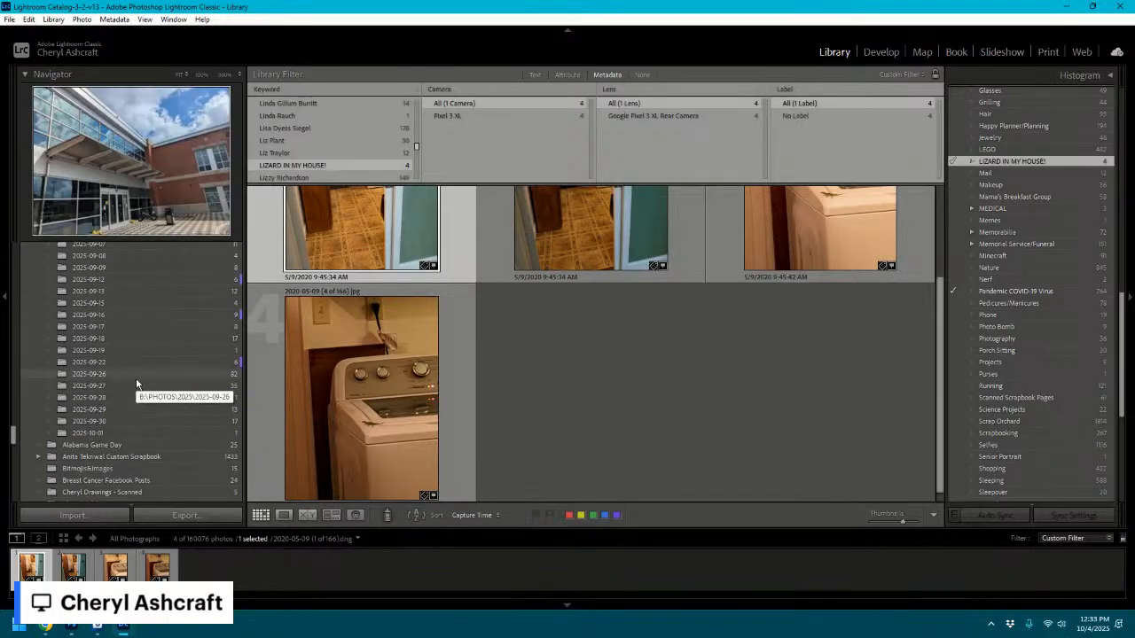
left_click(122, 433)
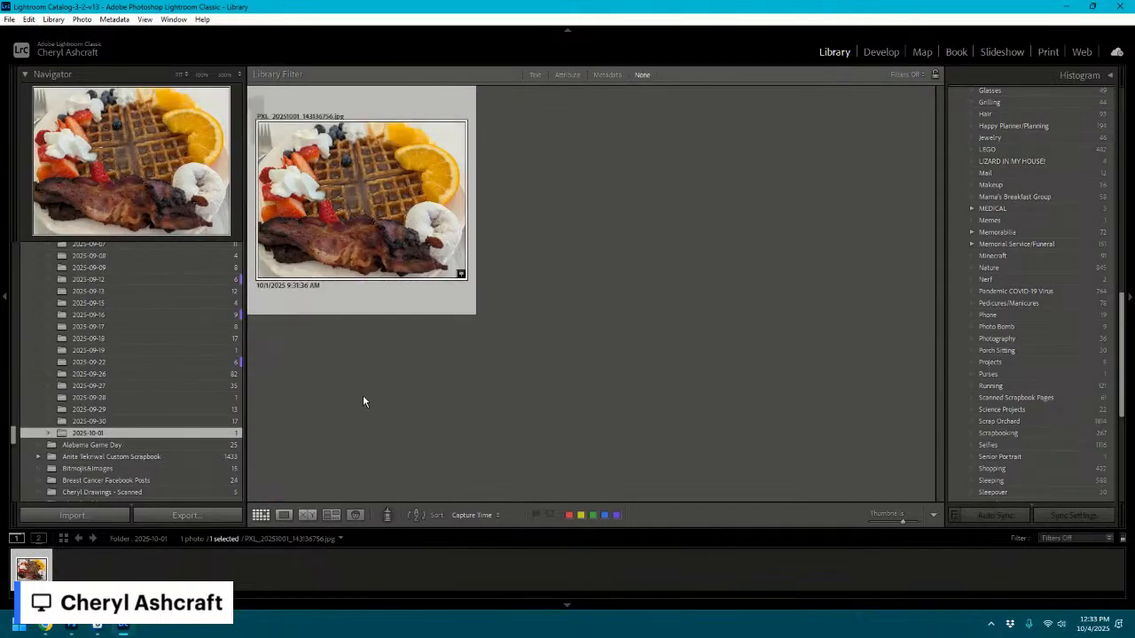
- Back in Photoshop, place the ljs-homebody-ws6 word strip beneath the Homebody title and apply the fdd_flower (medium) shadow style
left_click(1068, 9)
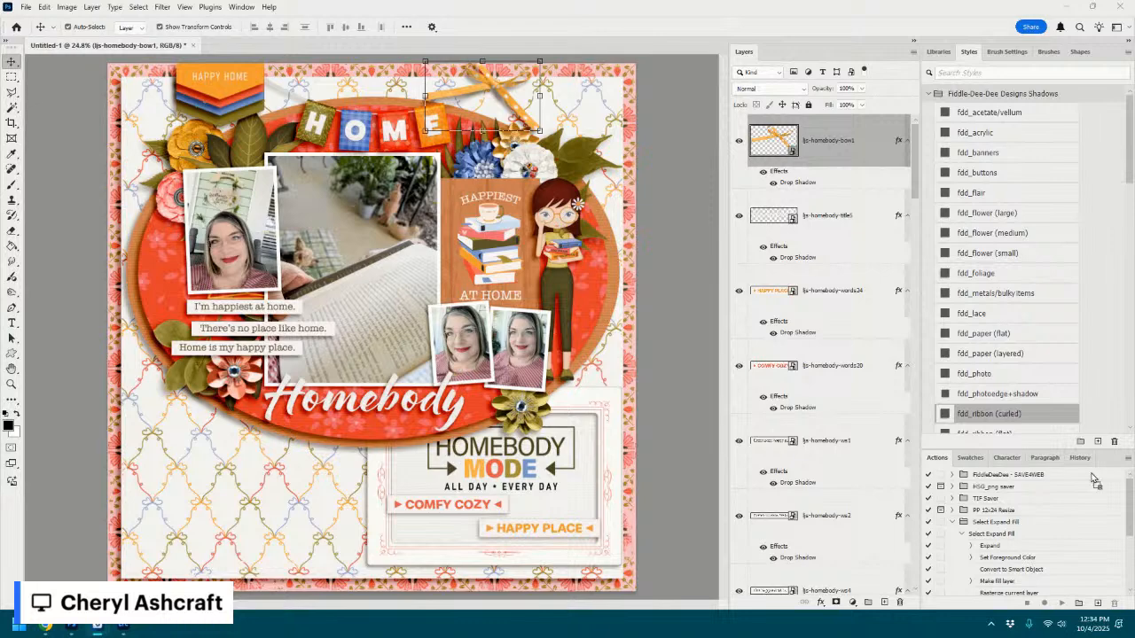
key("ctrl+v")
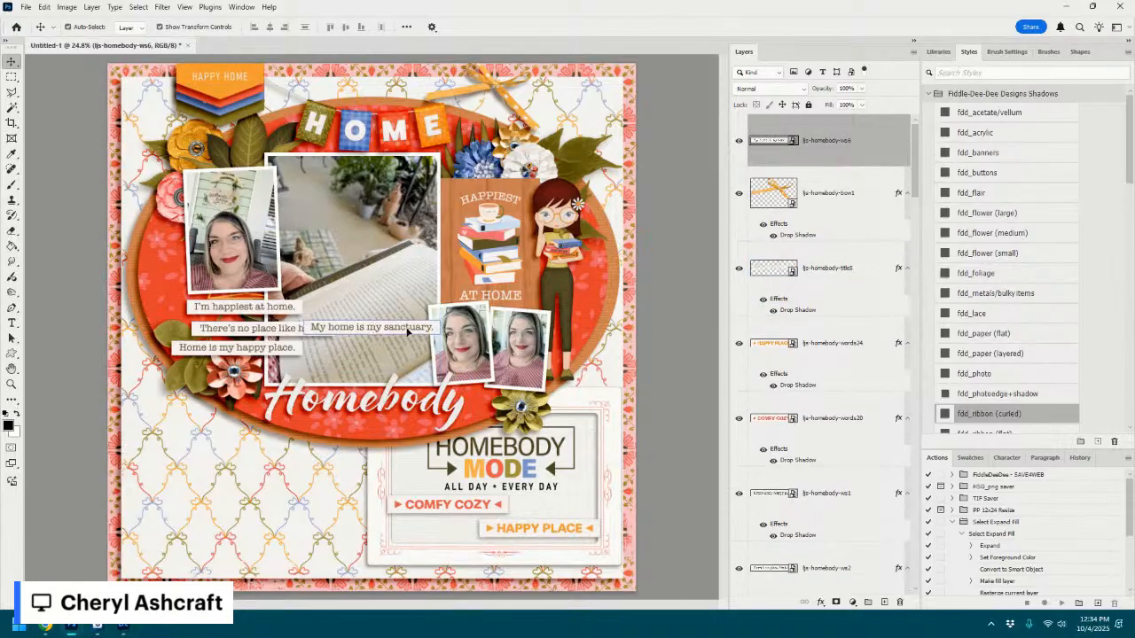
left_click_drag(403, 333, 397, 426)
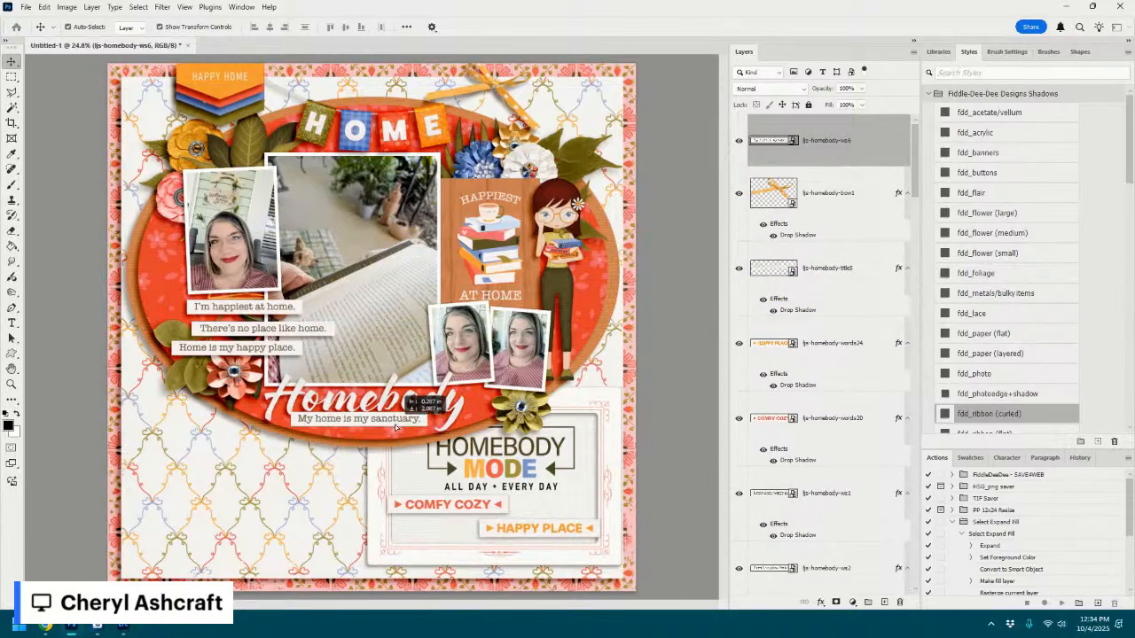
left_click(1027, 235)
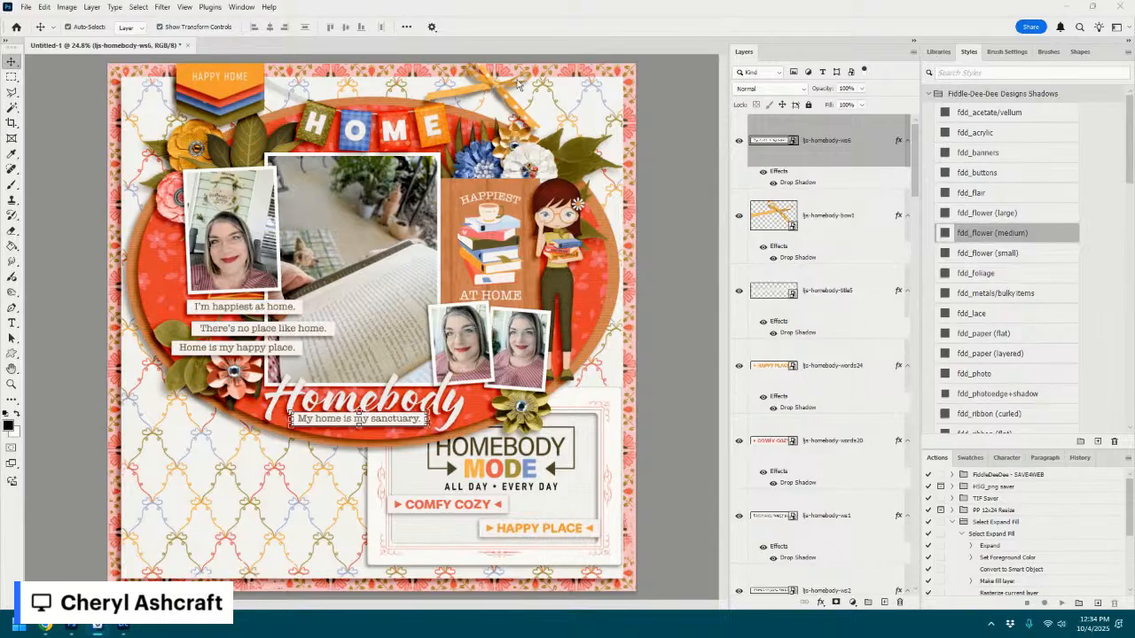
- Move the bow down from the HOME banner to overlap the girl and the Happiest at Home card
left_click_drag(507, 89, 516, 266)
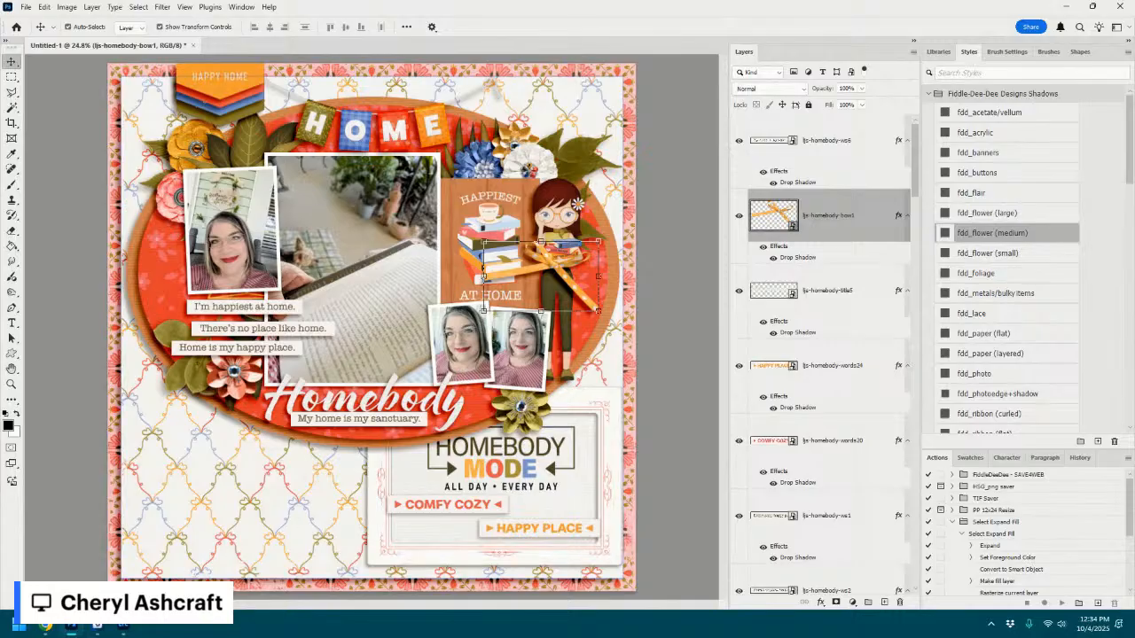
- Switch to Lightroom Classic and look through the remaining _2_WHAT keywords further down the list
left_click(123, 626)
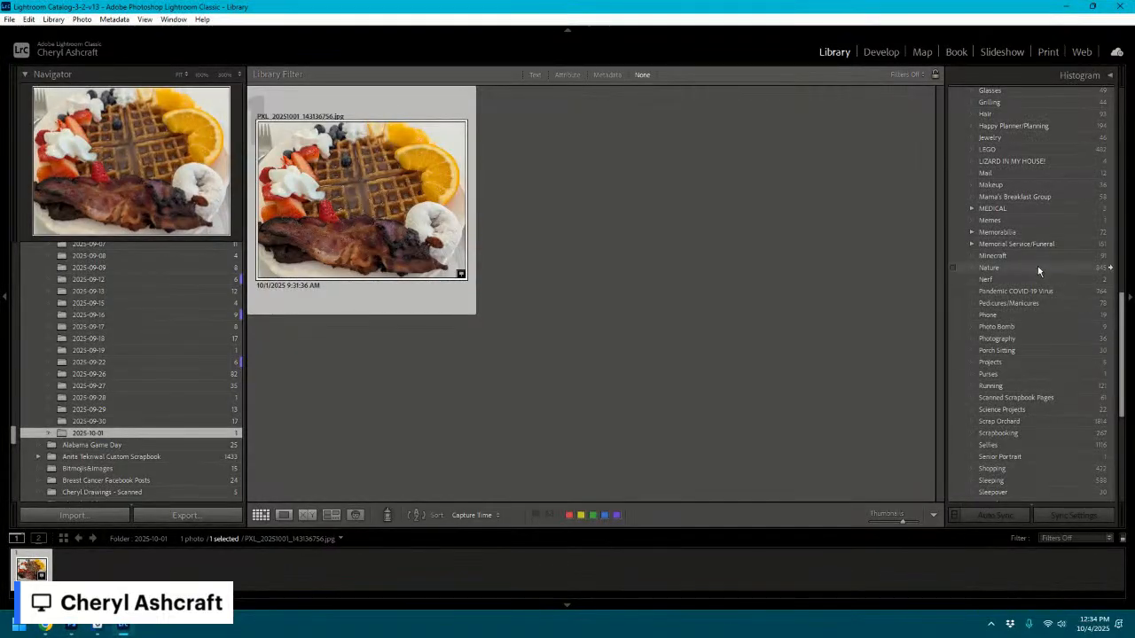
scroll(1002, 380, "down", 8)
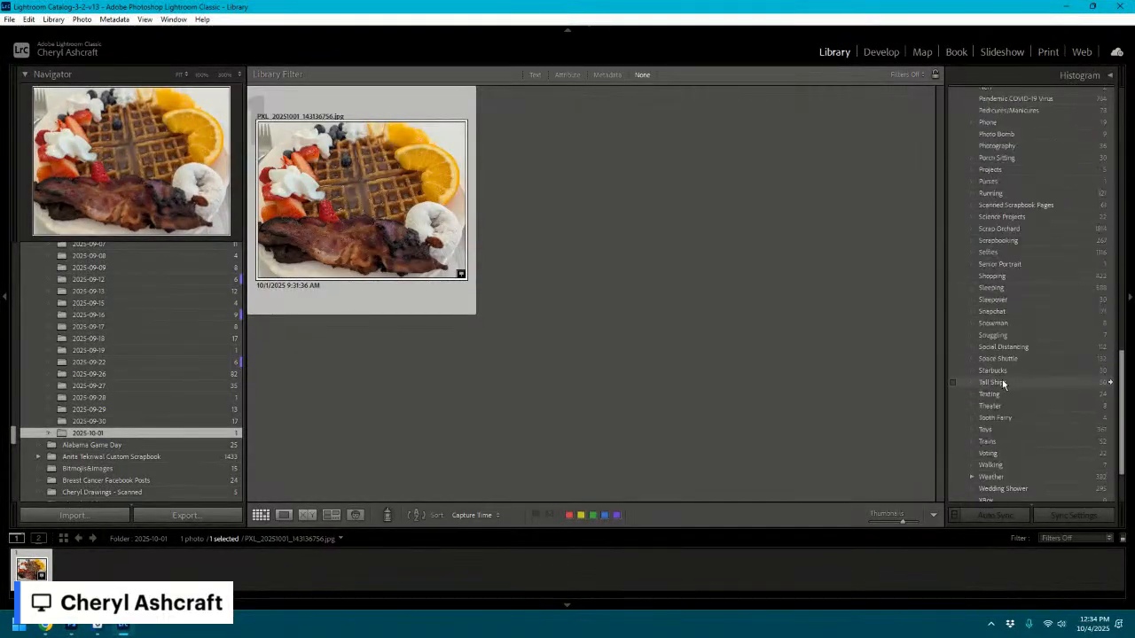
- Expand the Electronics keyword in the keyword list and show all photos tagged with it
scroll(1016, 269, "up", 10)
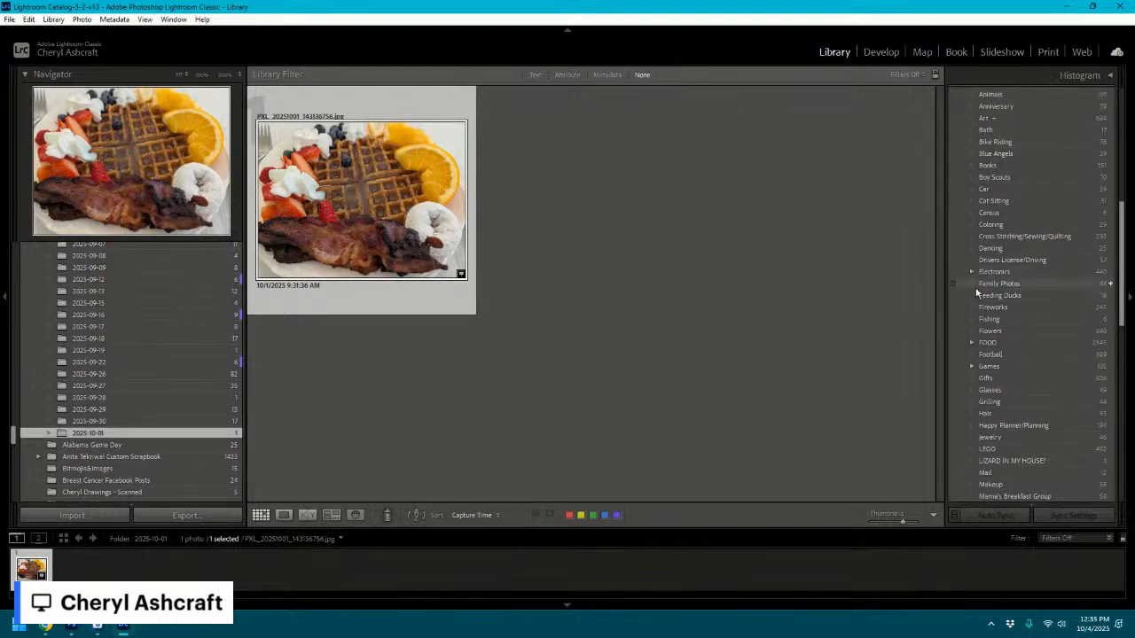
left_click(972, 271)
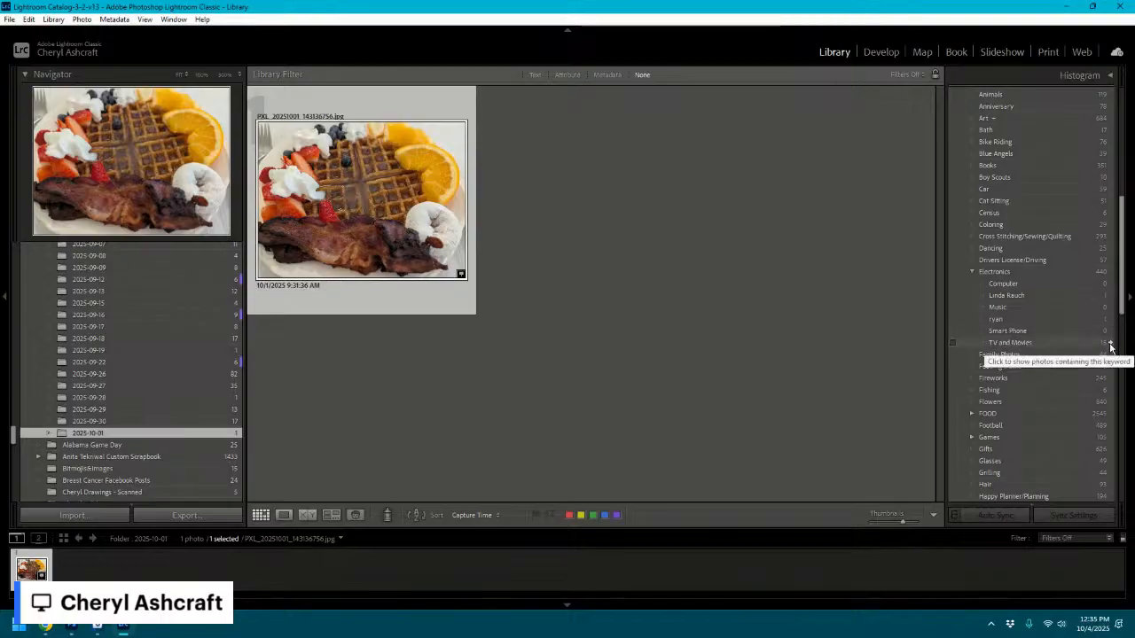
left_click(1109, 272)
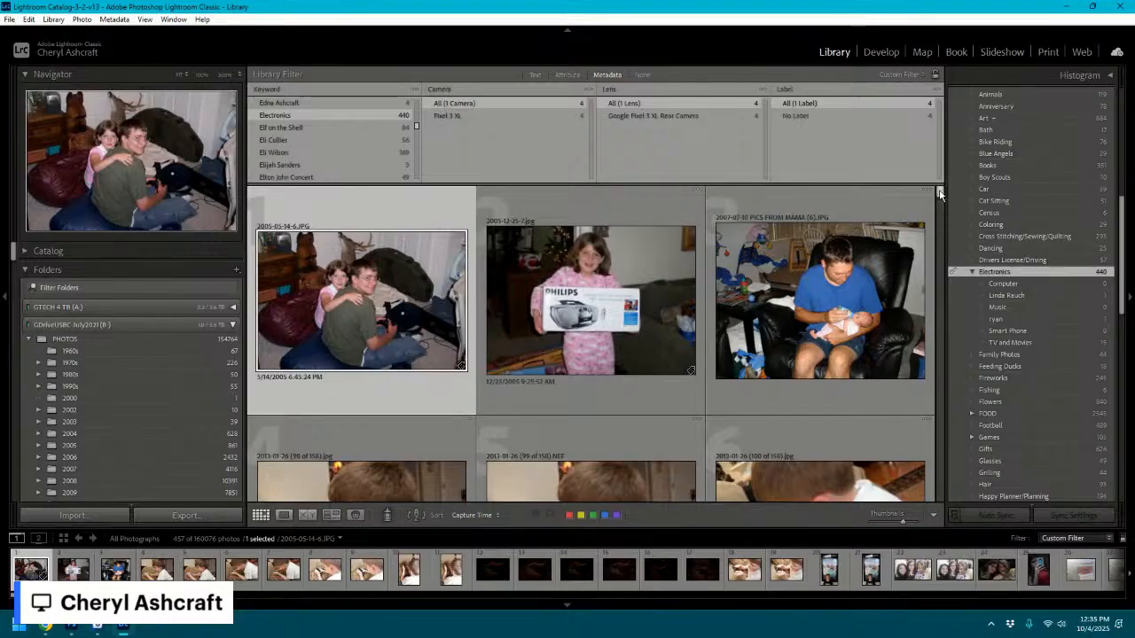
- Browse the Electronics photos from the end of the set back to the TV screen shots and the record player and album pictures
left_click_drag(939, 191, 919, 494)
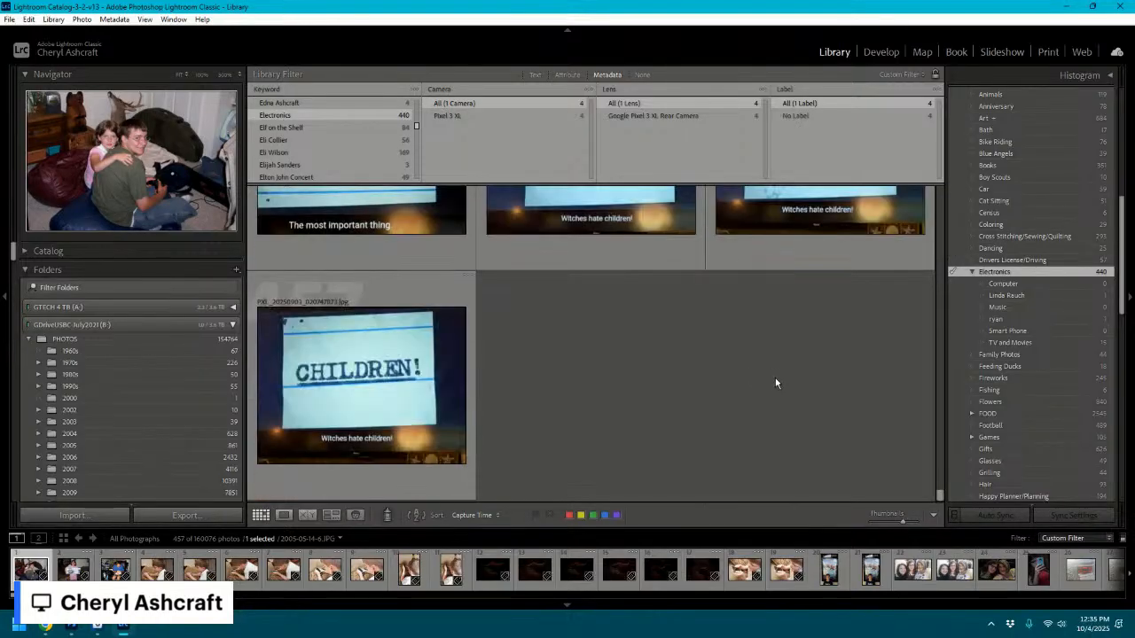
scroll(775, 381, "up", 2)
scroll(775, 381, "up", 4)
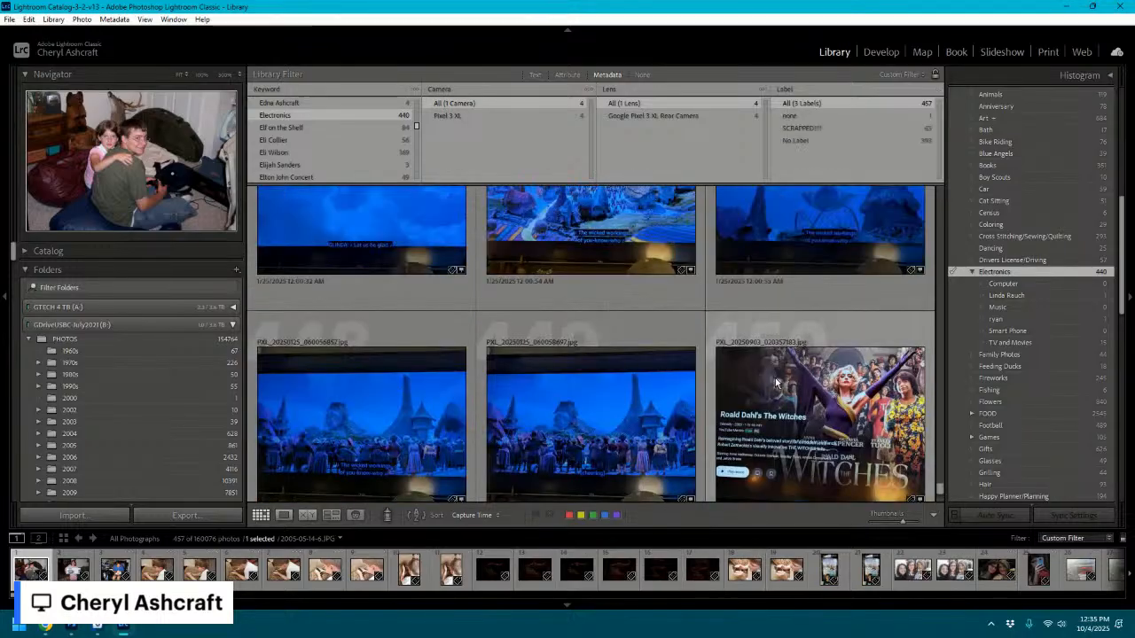
scroll(775, 383, "up", 3)
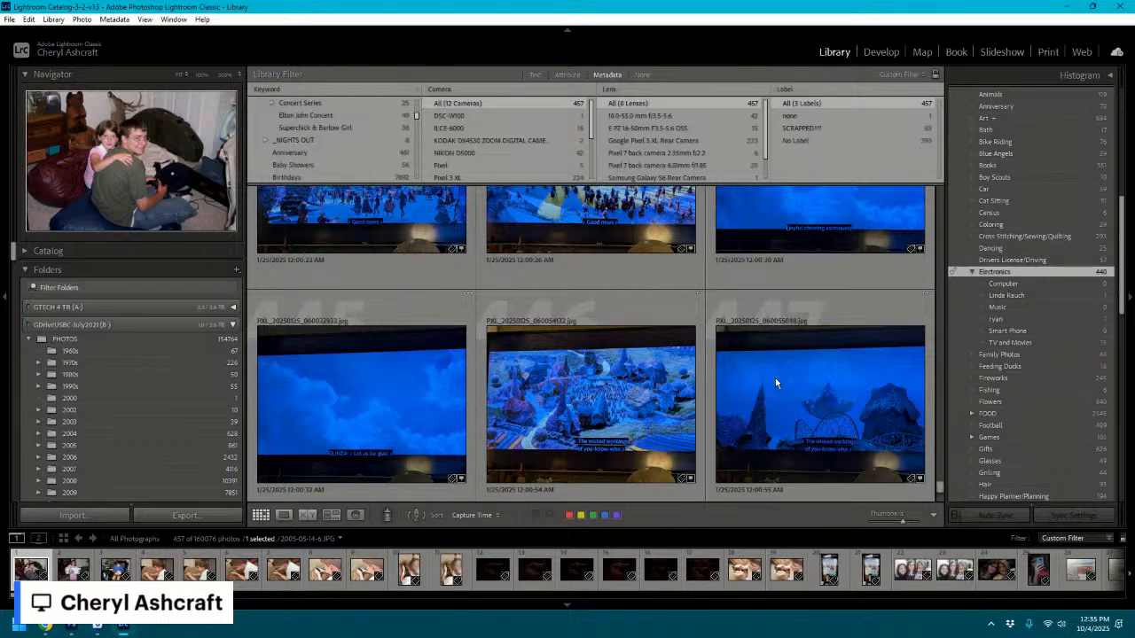
scroll(775, 383, "up", 5)
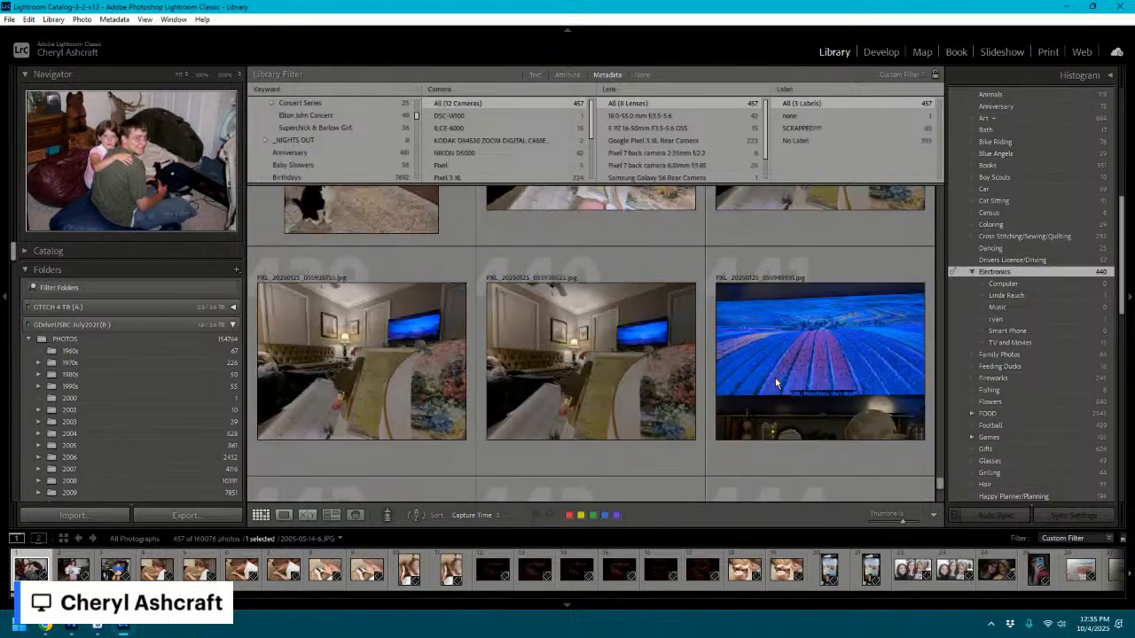
scroll(775, 380, "up", 3)
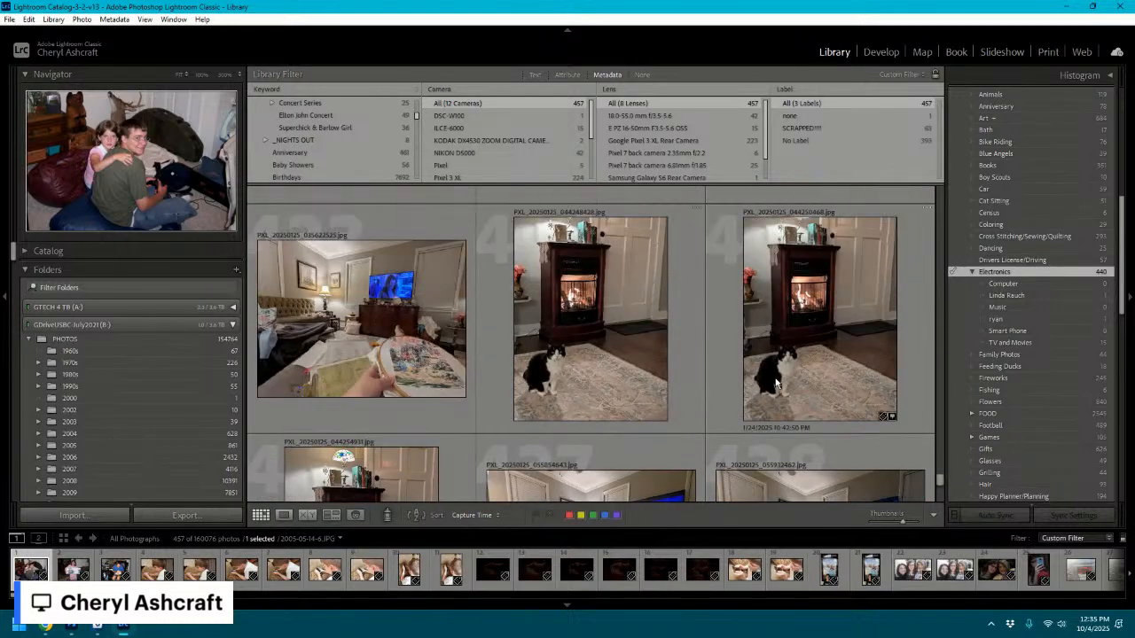
scroll(590, 376, "down", 10)
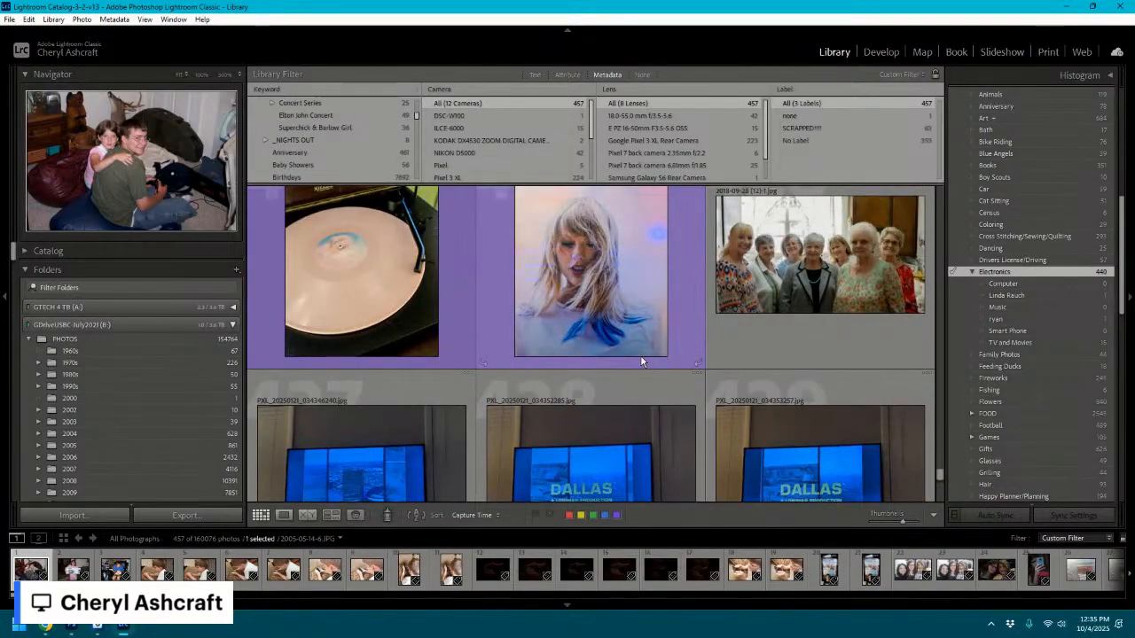
scroll(641, 357, "up", 2)
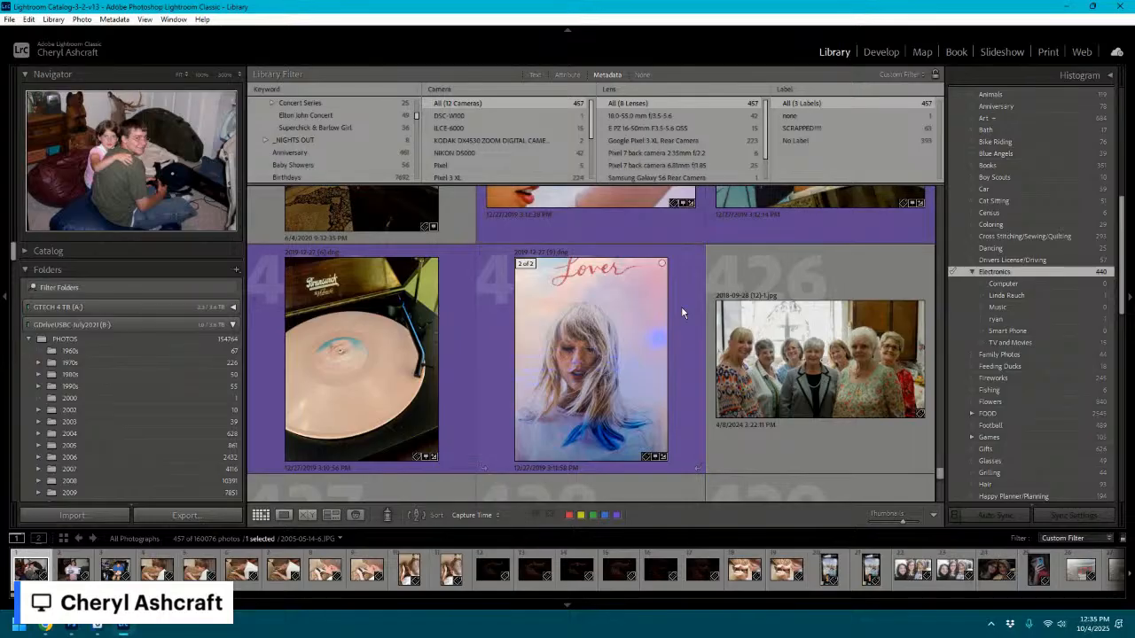
scroll(681, 305, "up", 1)
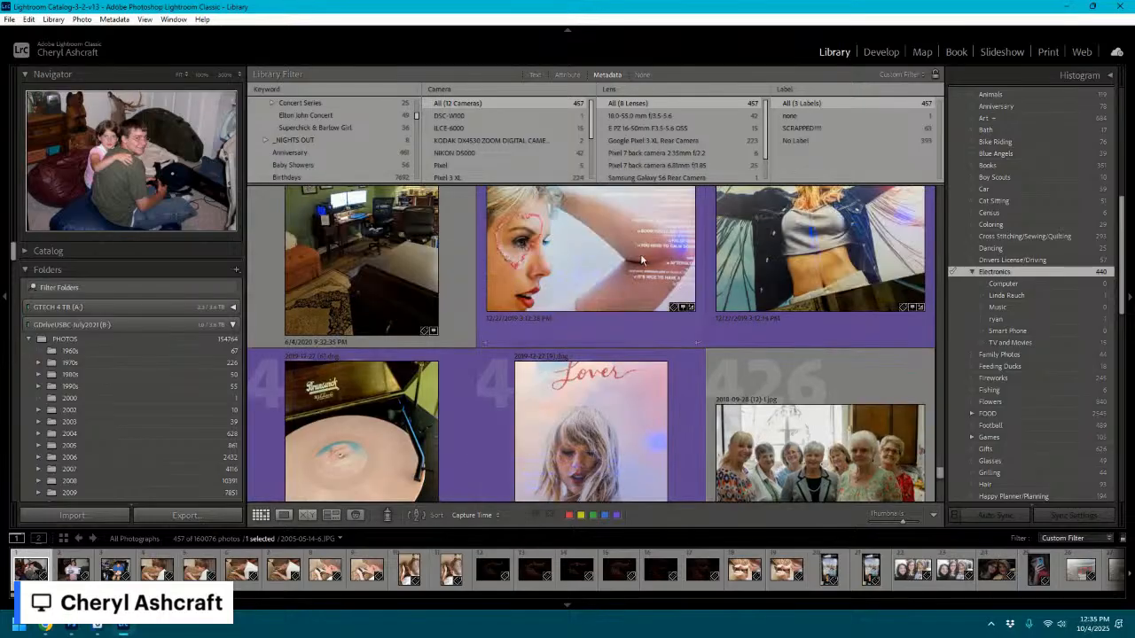
scroll(683, 377, "down", 1)
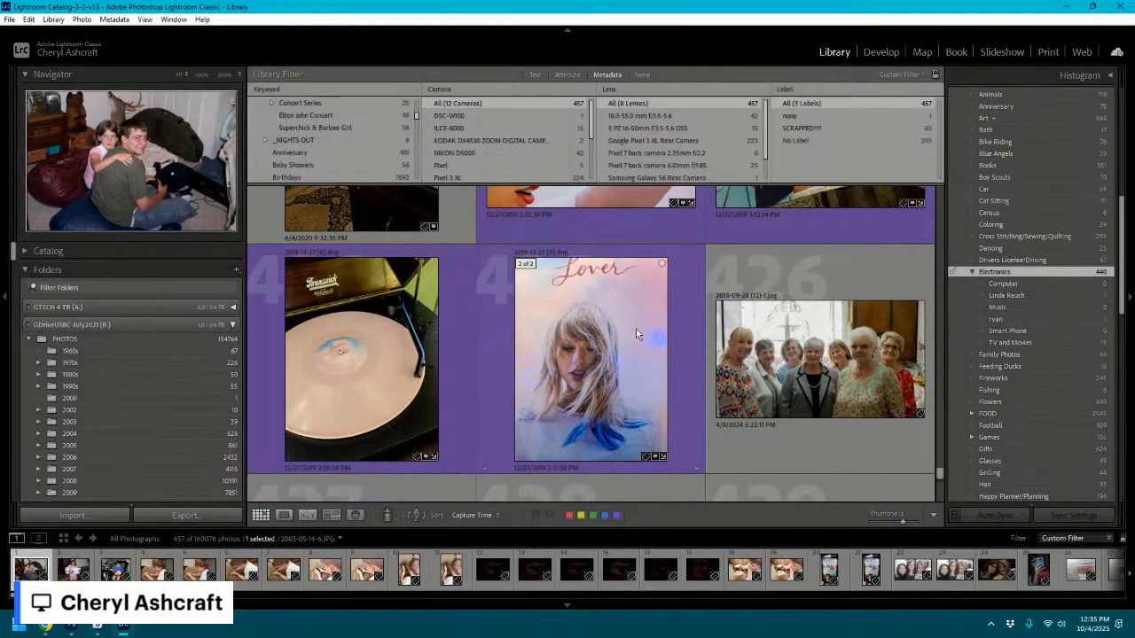
scroll(635, 337, "up", 1)
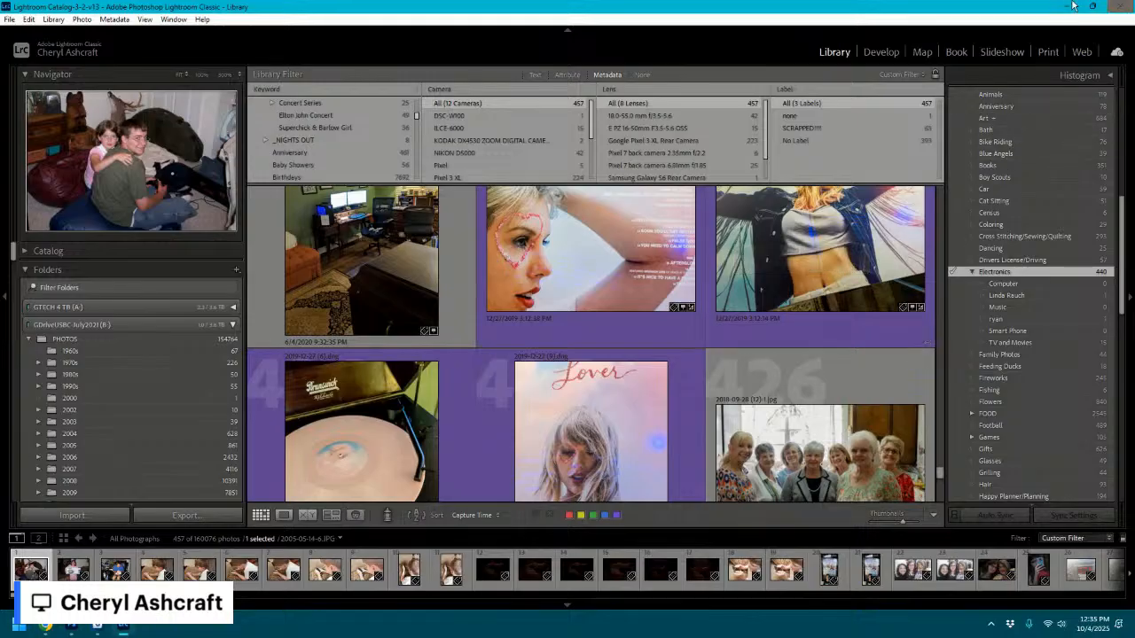
- Switch to Photoshop and regroup the COMFY COZY strip, HAPPY PLACE strip and olive flower along the oval's lower-right edge
left_click(72, 625)
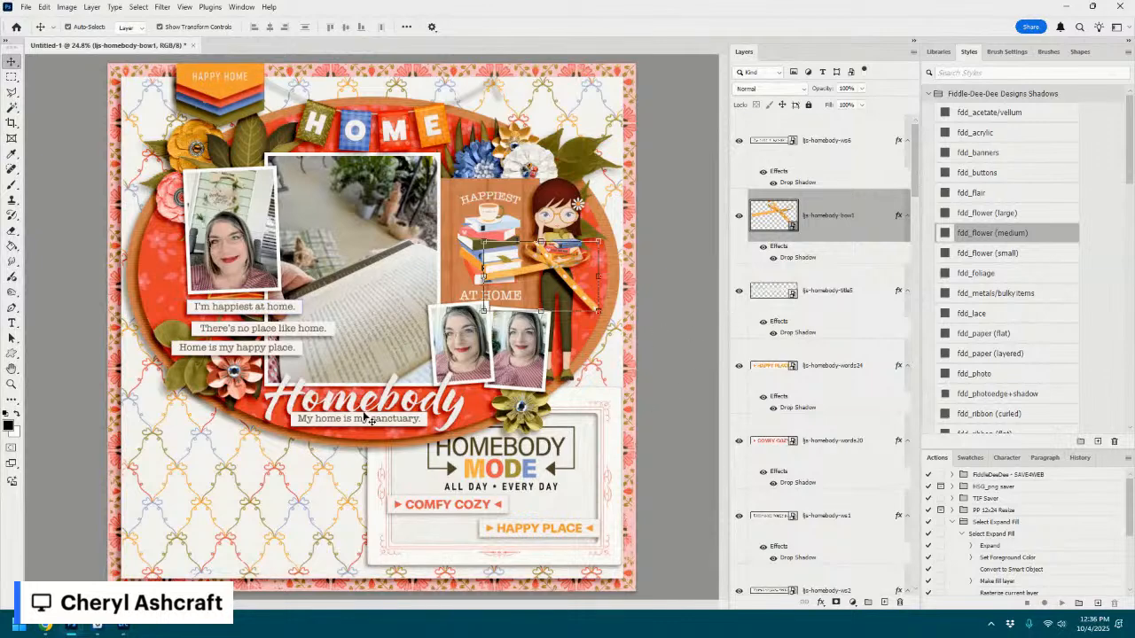
left_click_drag(501, 497, 423, 441)
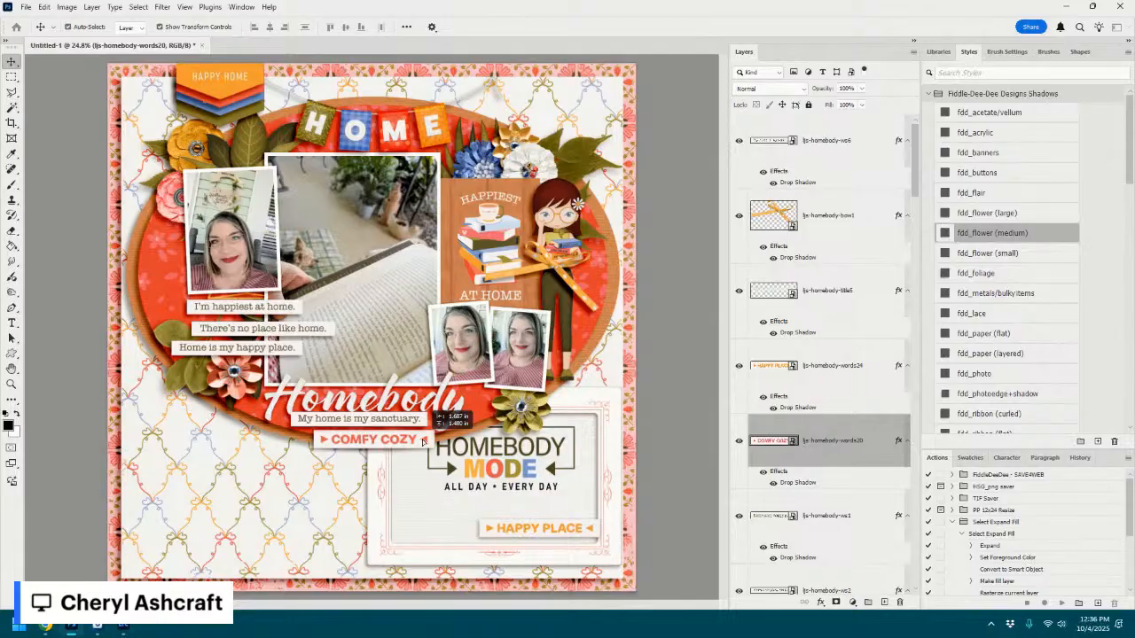
left_click_drag(423, 440, 621, 390)
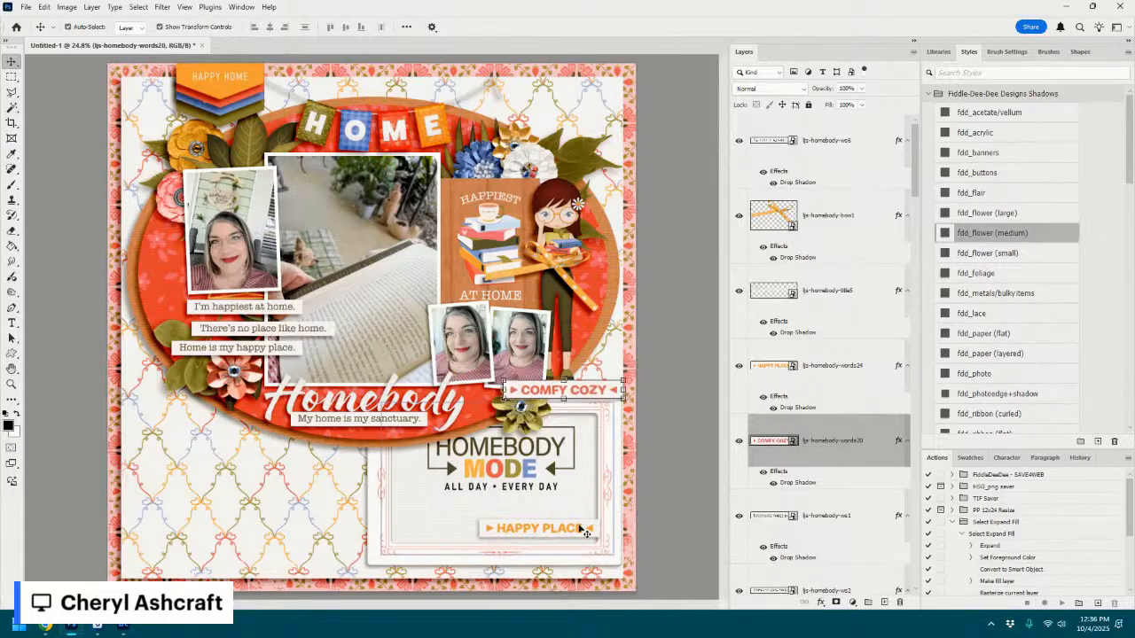
left_click_drag(585, 532, 615, 350)
left_click(659, 415)
- Add a 12 pt Traveling Typewriter placeholder paragraph to the journaling card, positioned just below the HOMEBODY MODE word art
left_click(527, 529)
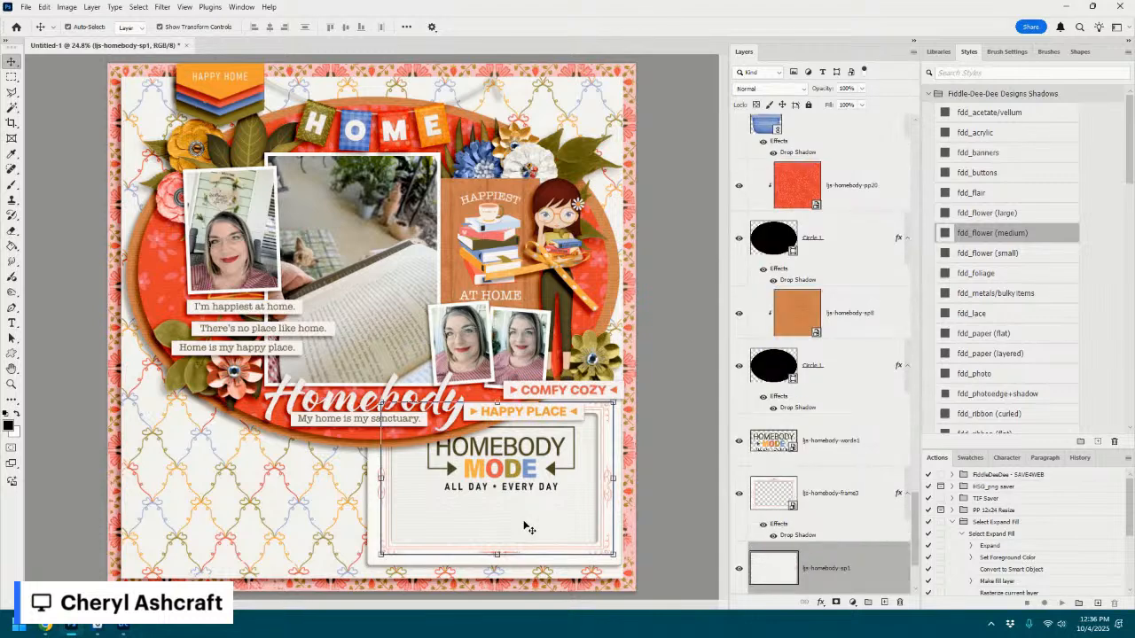
left_click(13, 323)
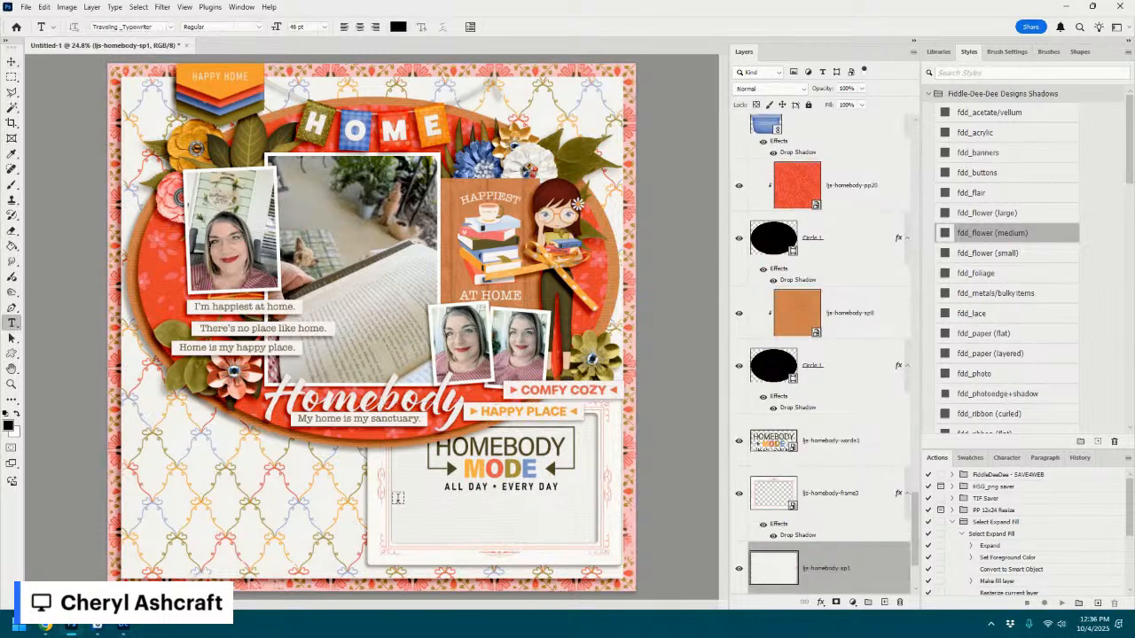
left_click_drag(399, 491, 590, 536)
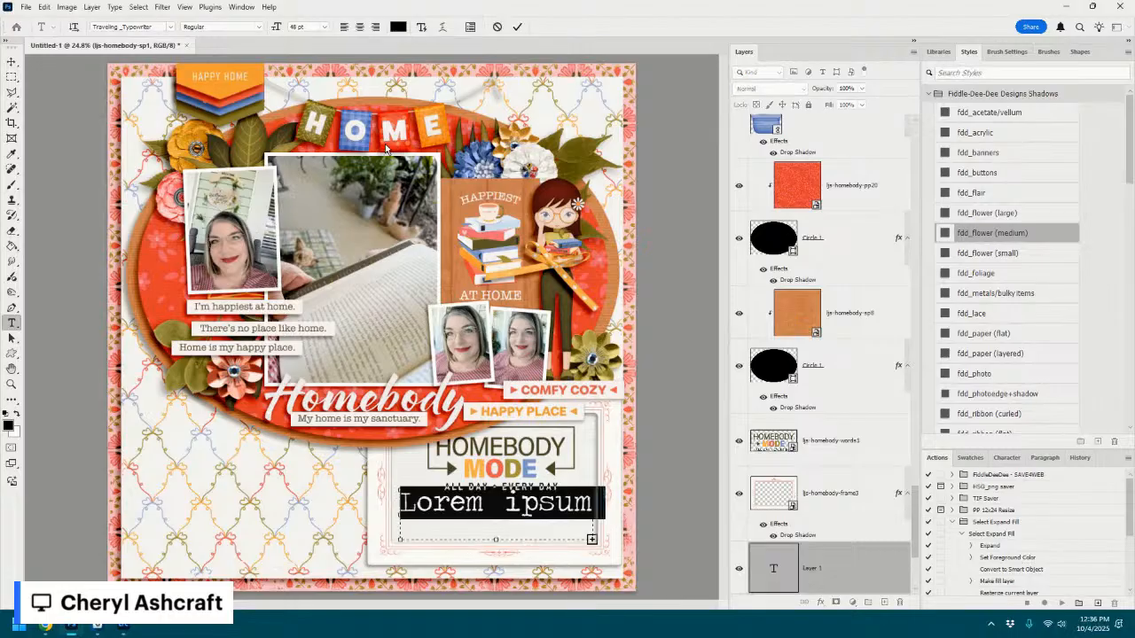
left_click(324, 29)
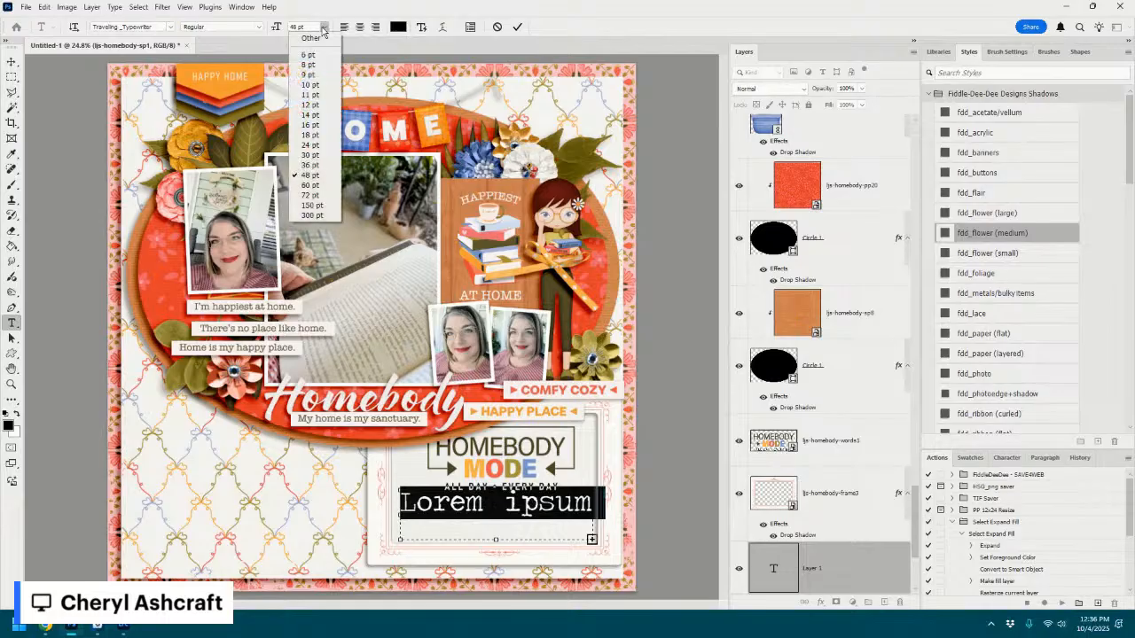
left_click(314, 105)
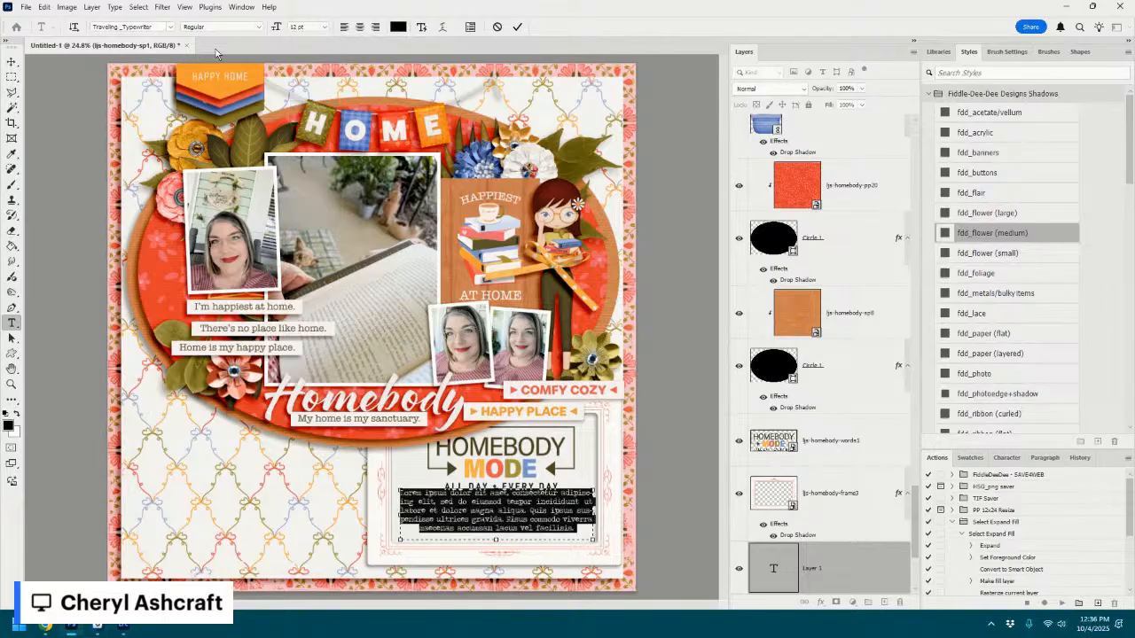
left_click(520, 26)
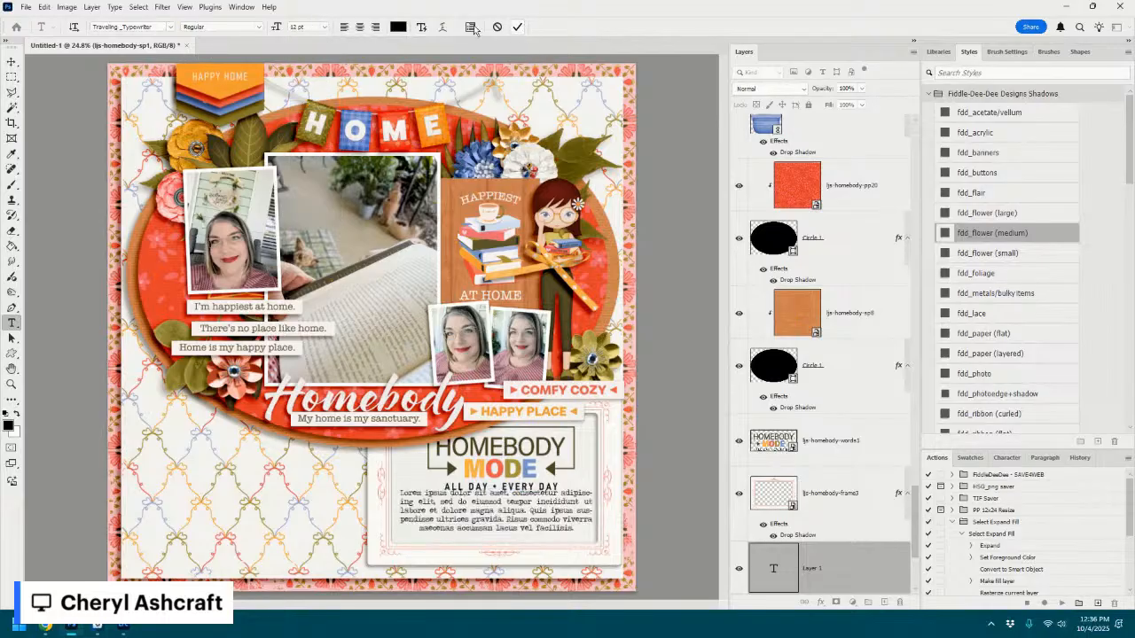
left_click(13, 63)
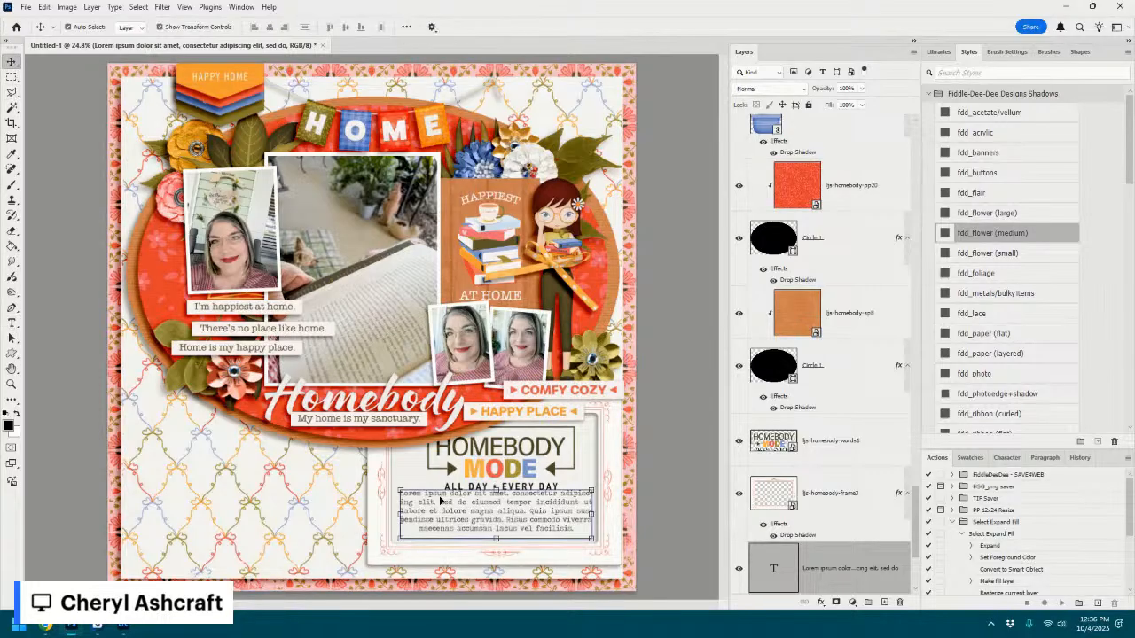
left_click_drag(509, 516, 503, 524)
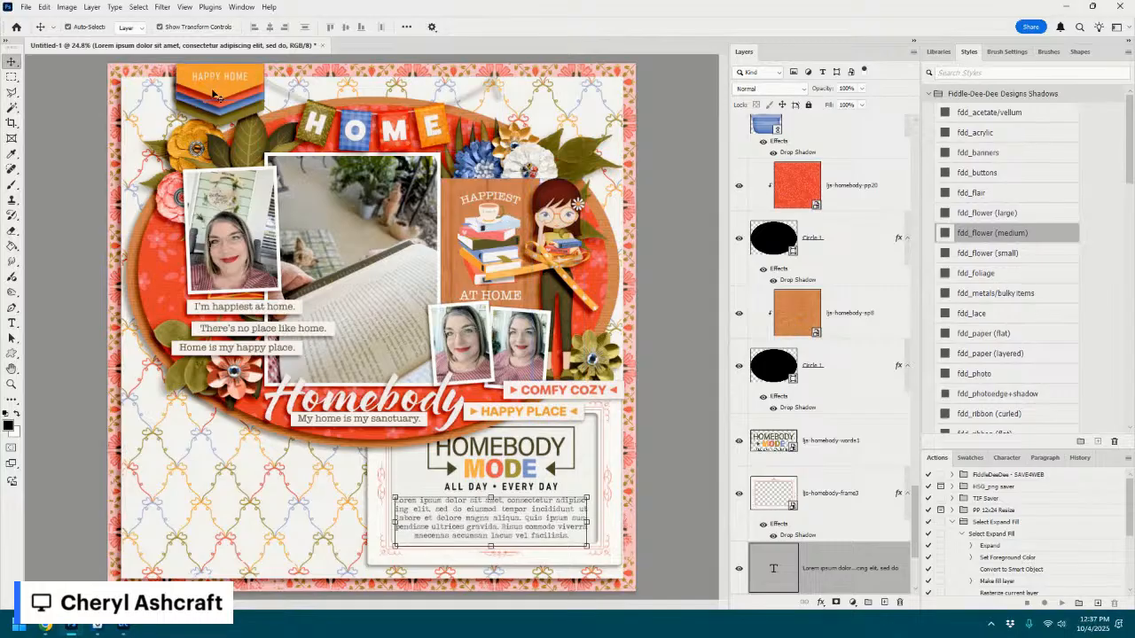
- Check the small selfie's layer name for its date and save the layout as a PSD named Homebody, the subject's first name and 2025-09-03, underscore-separated
left_click(575, 333)
left_click(524, 344)
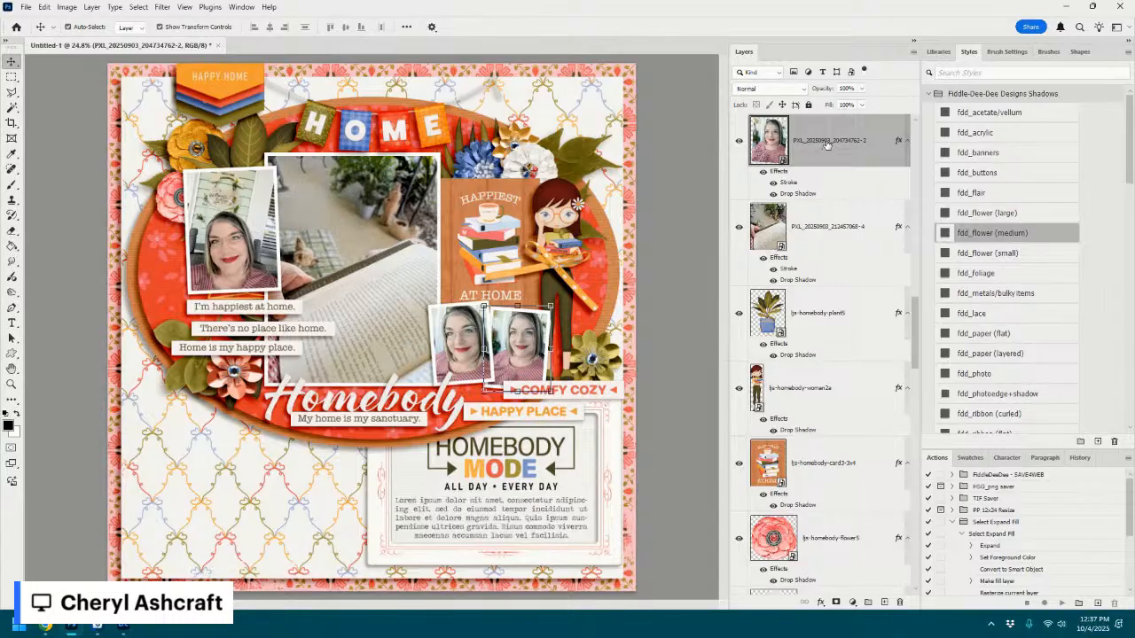
left_click(26, 7)
left_click(43, 151)
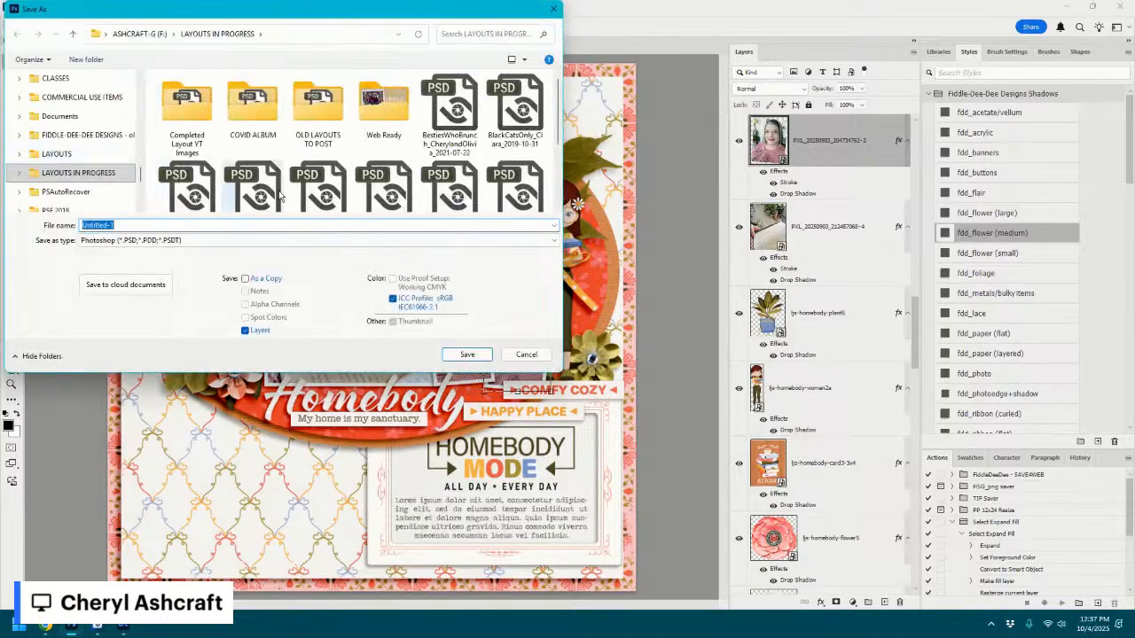
type("Jpe")
key("BackSpace")
key("BackSpace")
key("BackSpace")
type("Homebody_Cheryl_2025")
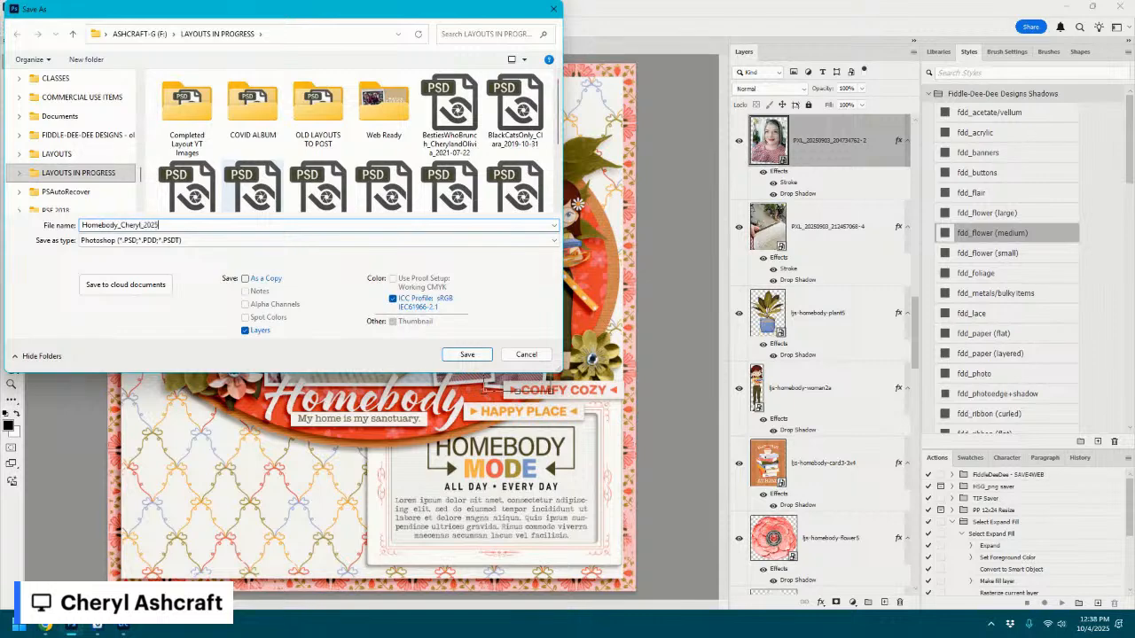
type("-09-03")
key("Return")
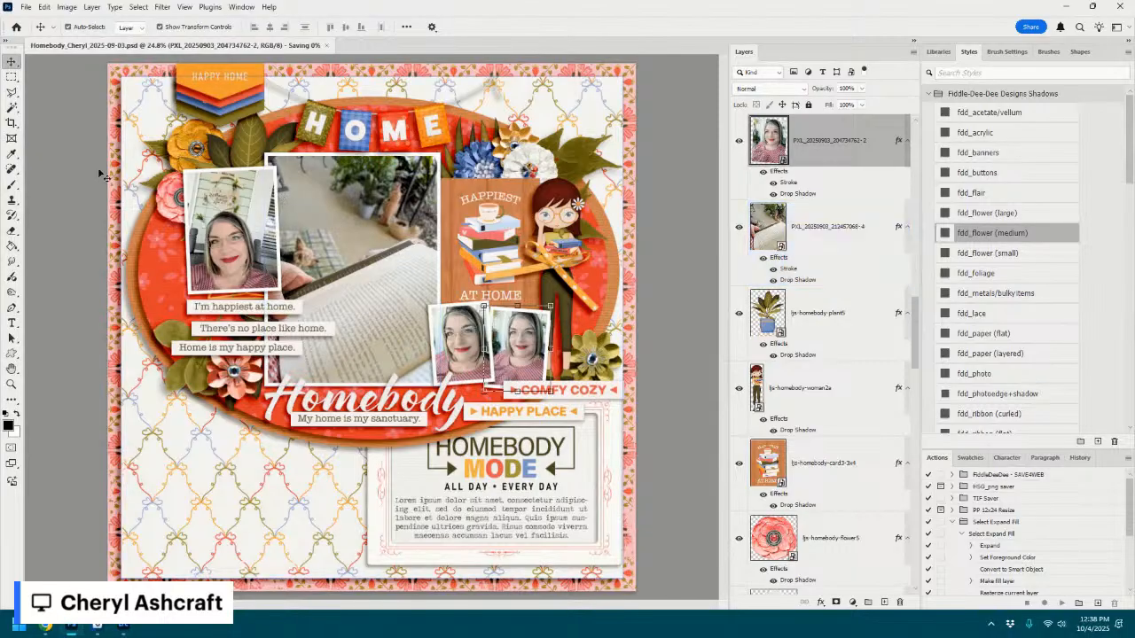
left_click(28, 10)
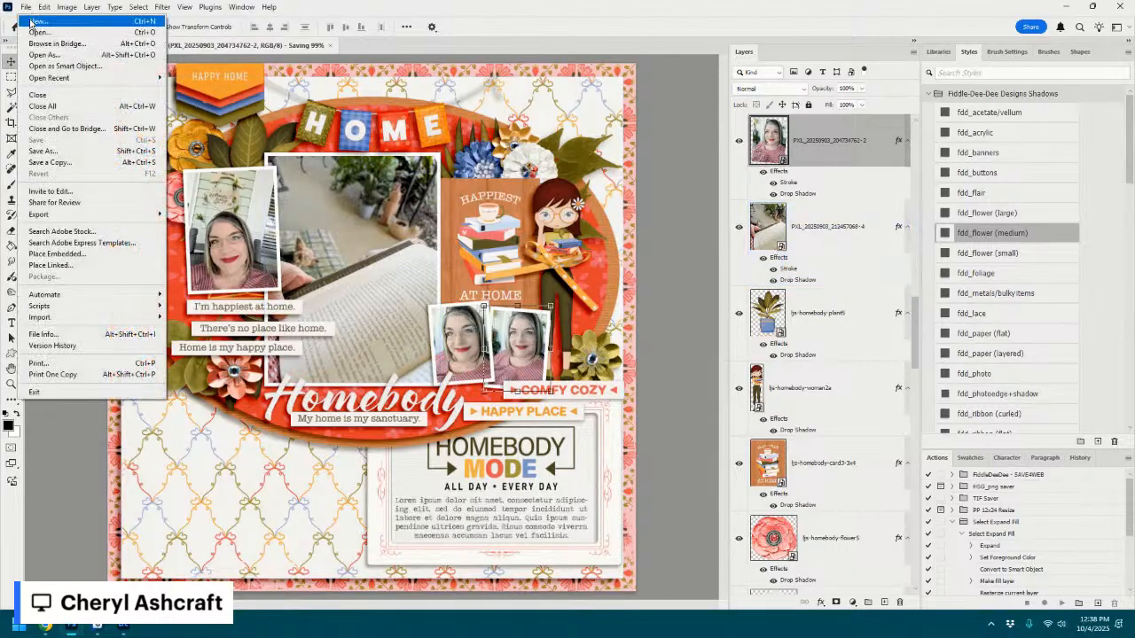
left_click(60, 336)
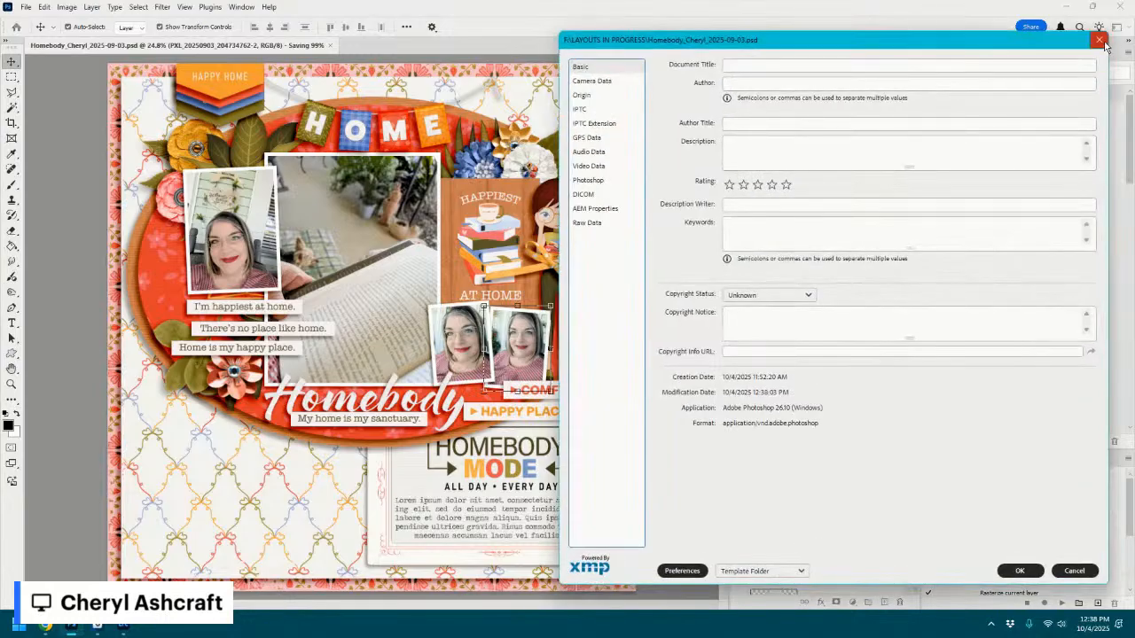
left_click(1100, 41)
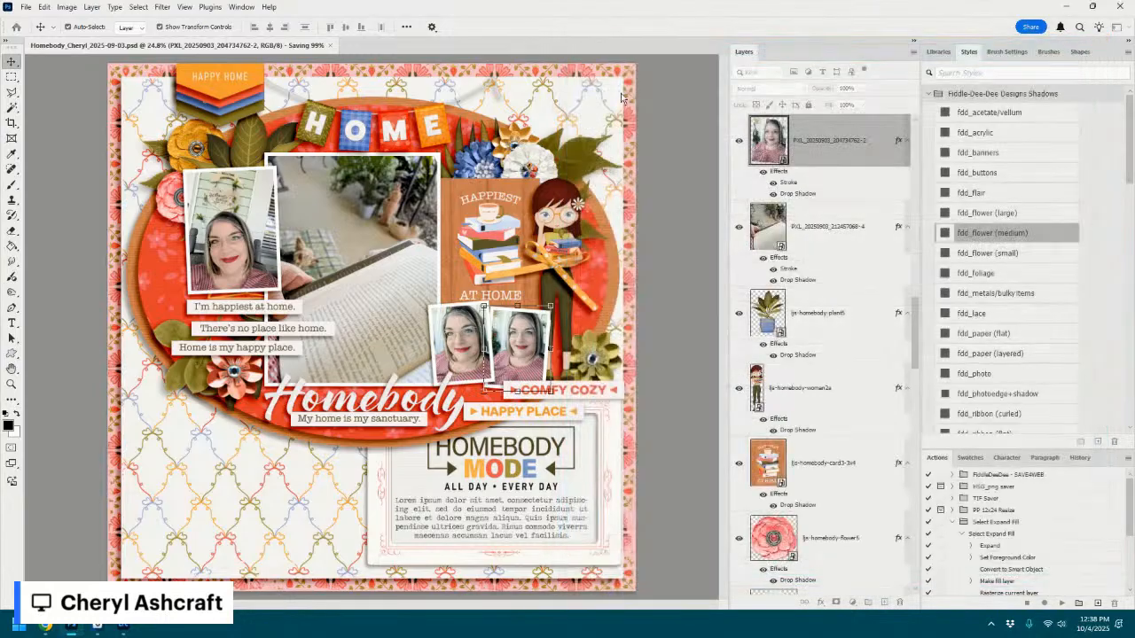
- Open the layout's file metadata and enter "Homebody by LJS Designs" as the first line of the description
left_click(28, 8)
left_click(74, 339)
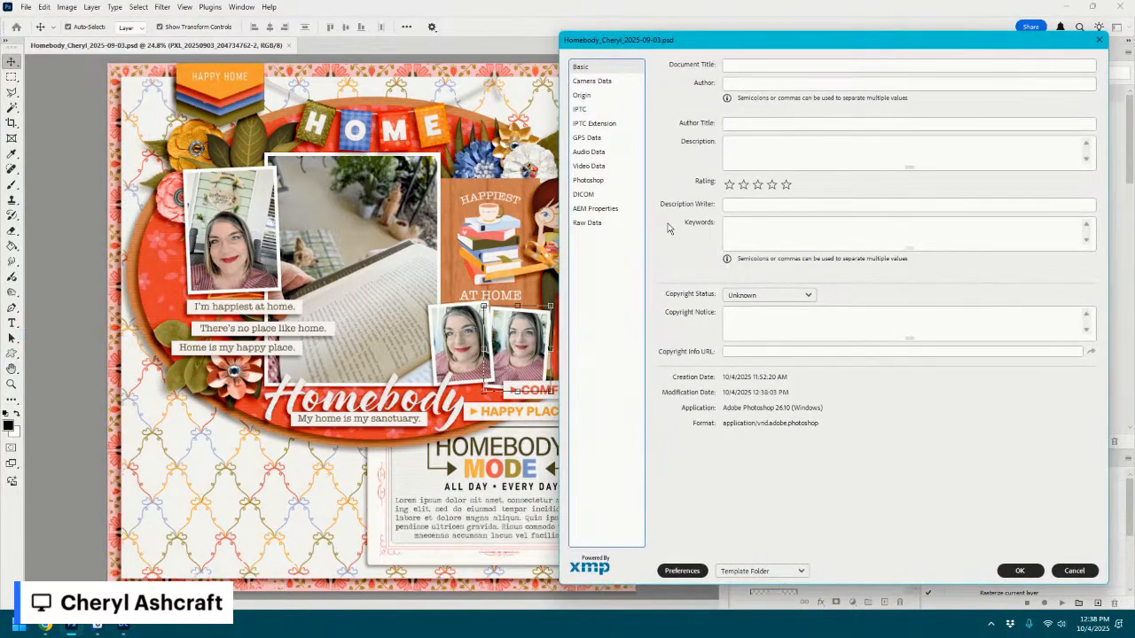
left_click(779, 153)
type("H")
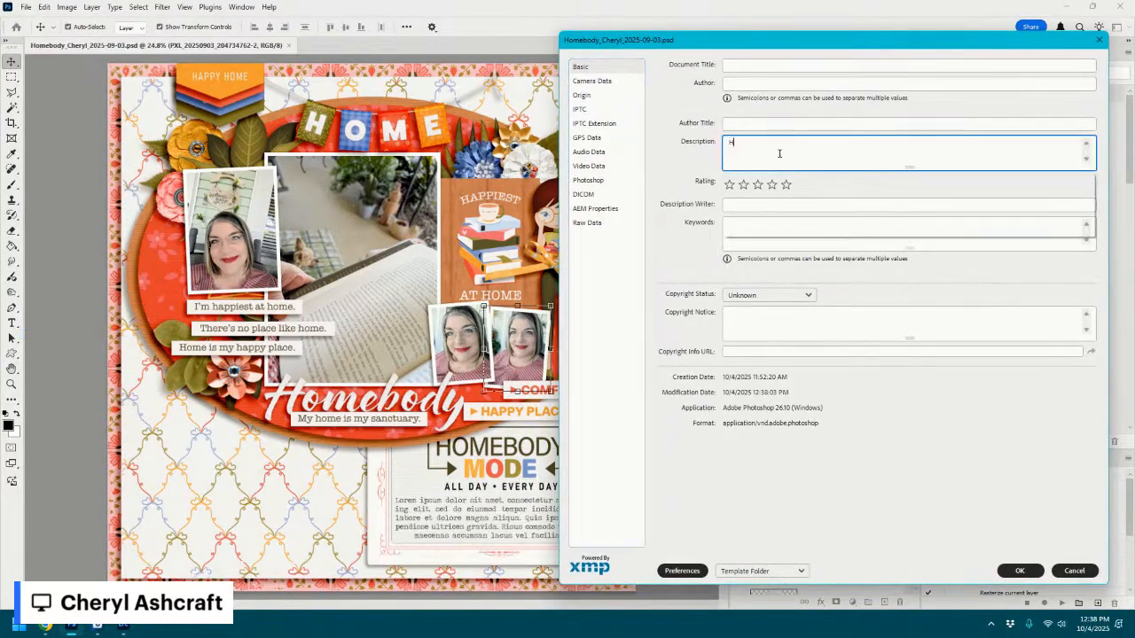
type("omebody by LJ")
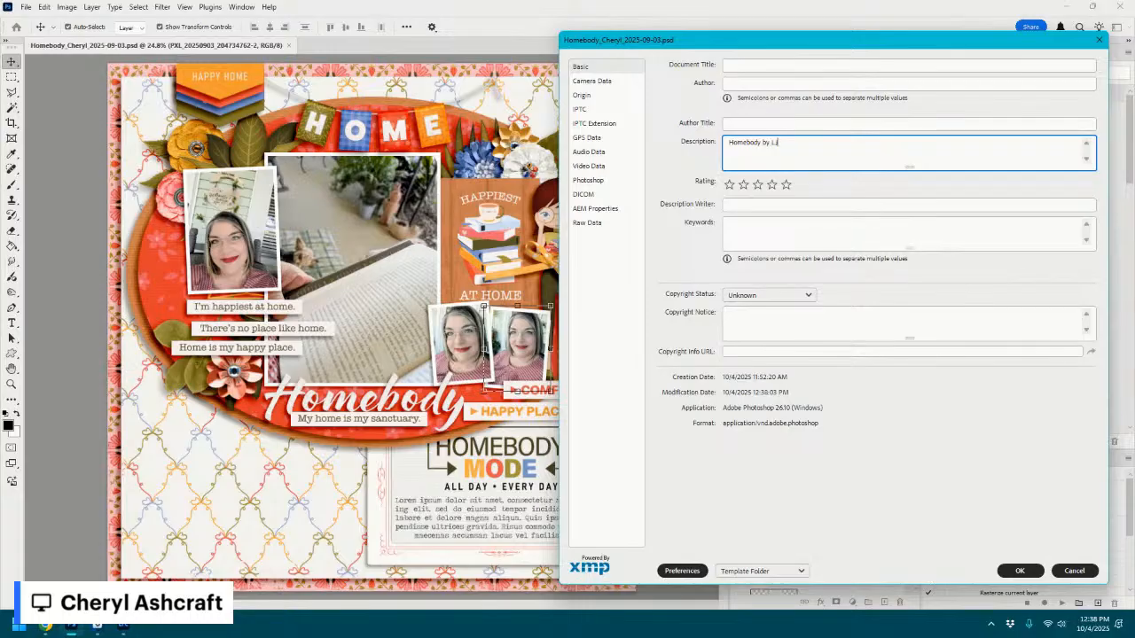
type("S Designs")
key("Return")
- Add the description lines "Fonts are Stamp and Traveling Typewriter" and "Watch me scrap this layout:", separated by a blank line, and apply the metadata
type("Fonts are s")
key("BackSpace")
type("Stamp and Traveling Typewriter")
key("Return")
key("Return")
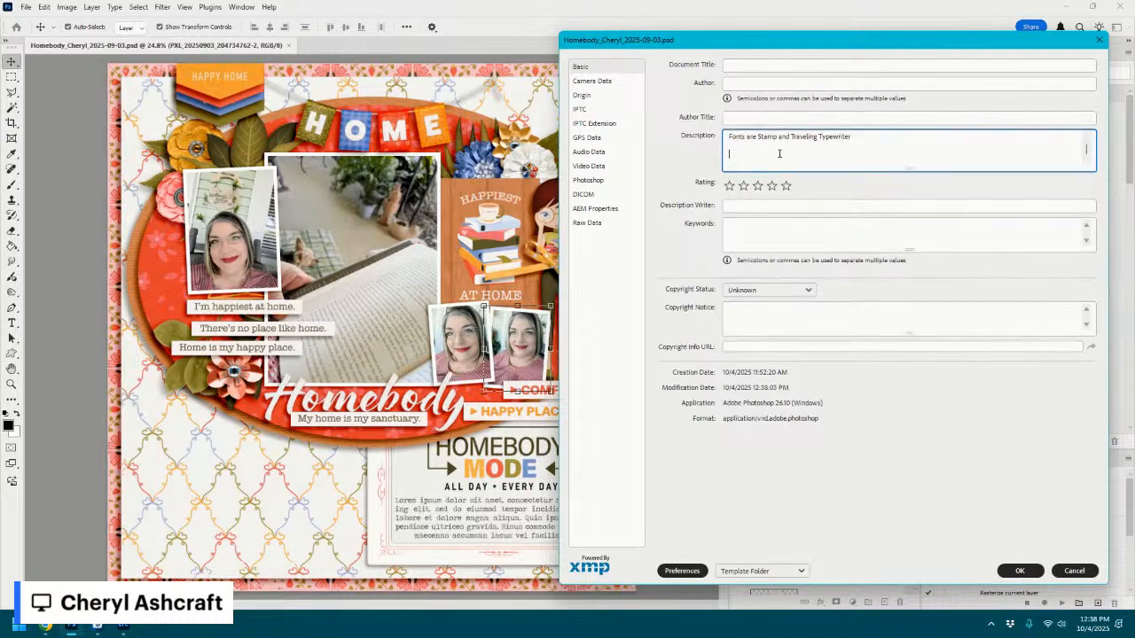
type("Watch me scrap this layout:")
key("Return")
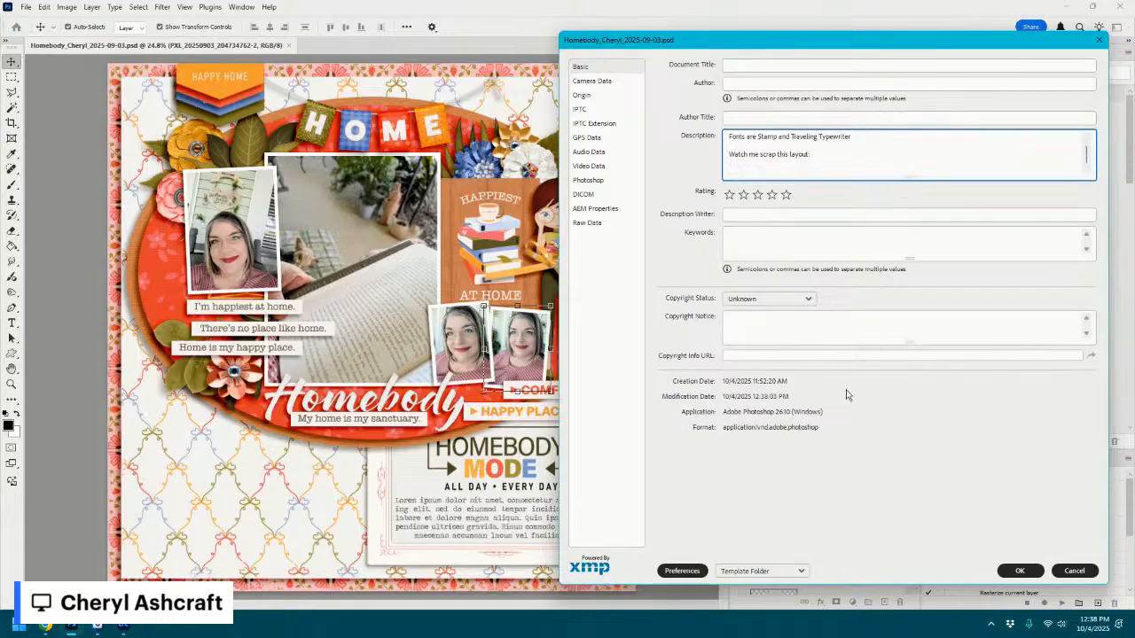
left_click(1019, 571)
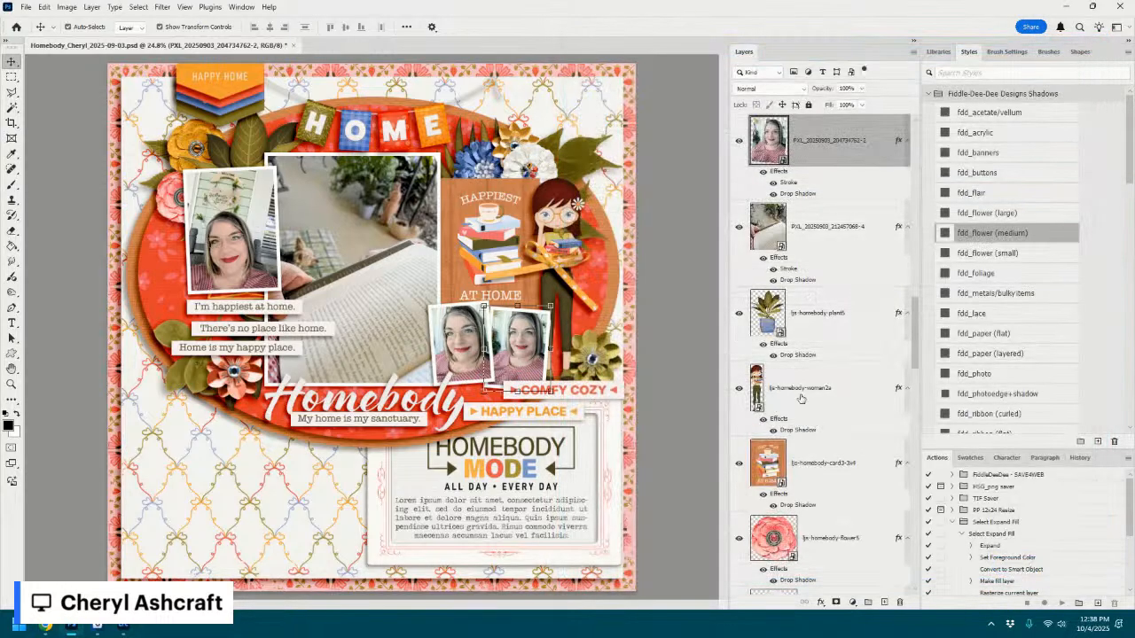
- Save the Homebody layout with its updated metadata and close the document
left_click(25, 7)
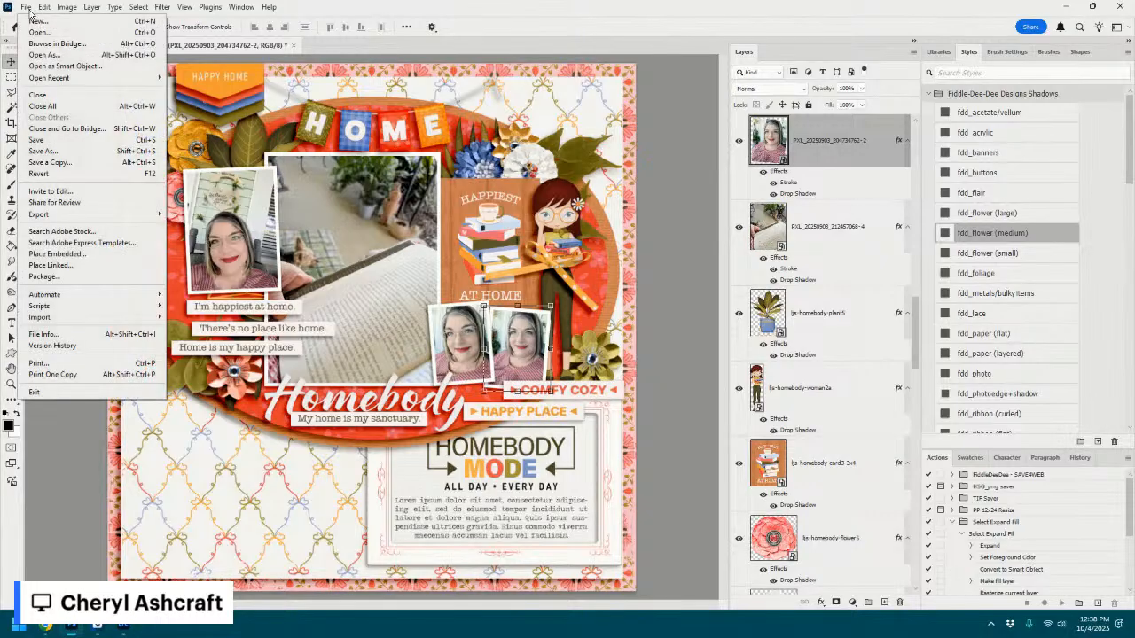
left_click(37, 140)
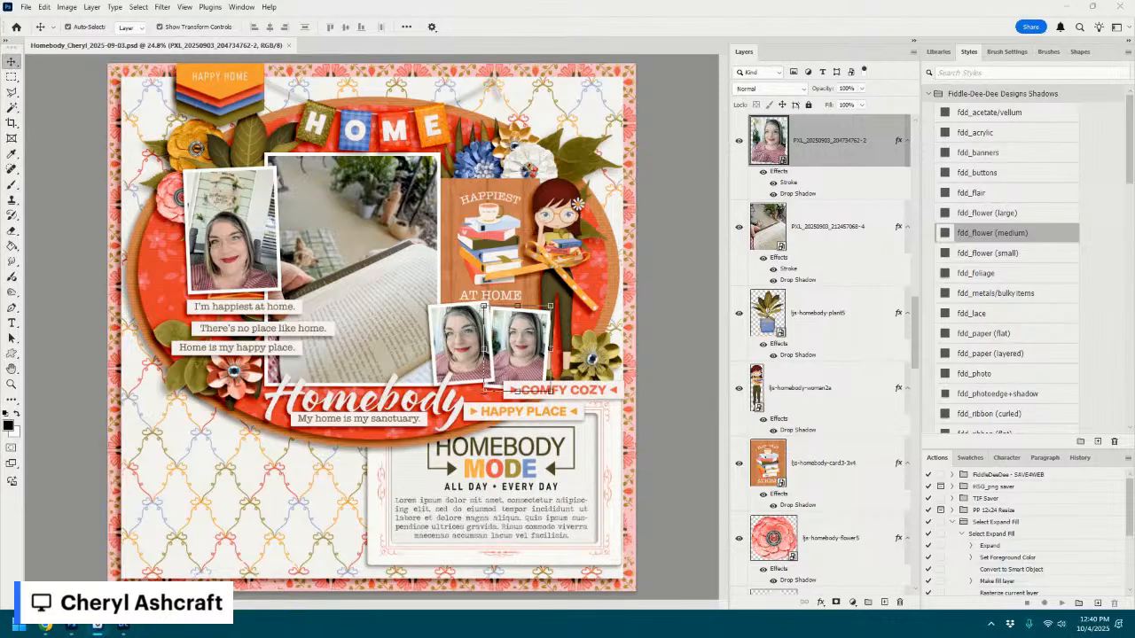
left_click(289, 46)
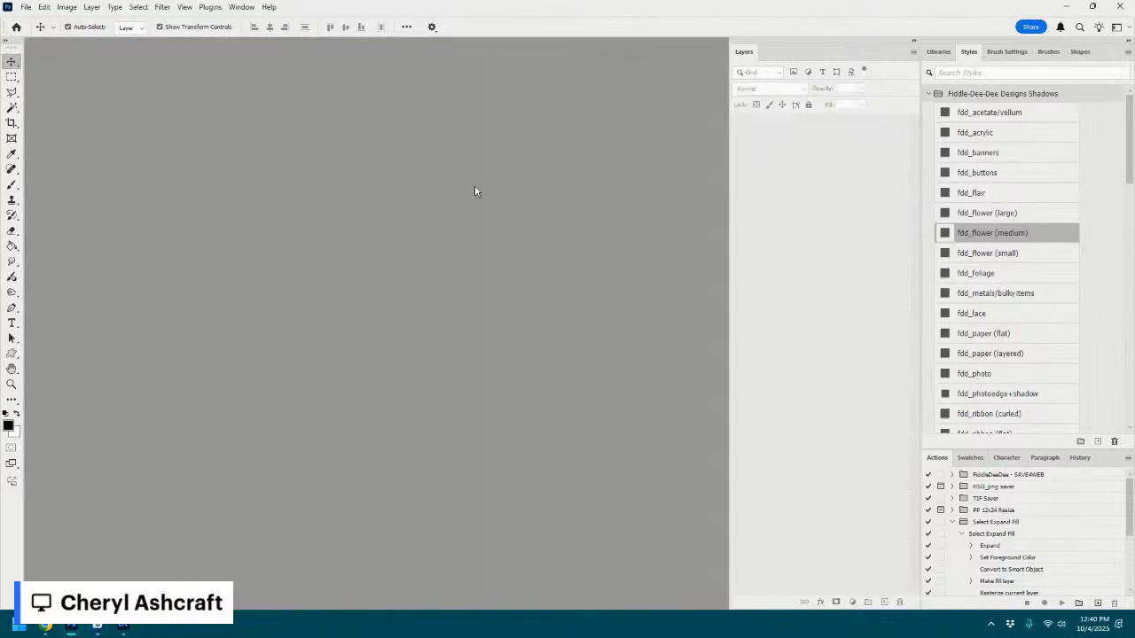
- Create a new 12 x 12 inch RGB document at 300 pixels/inch with a transparent background
left_click(31, 8)
left_click(38, 22)
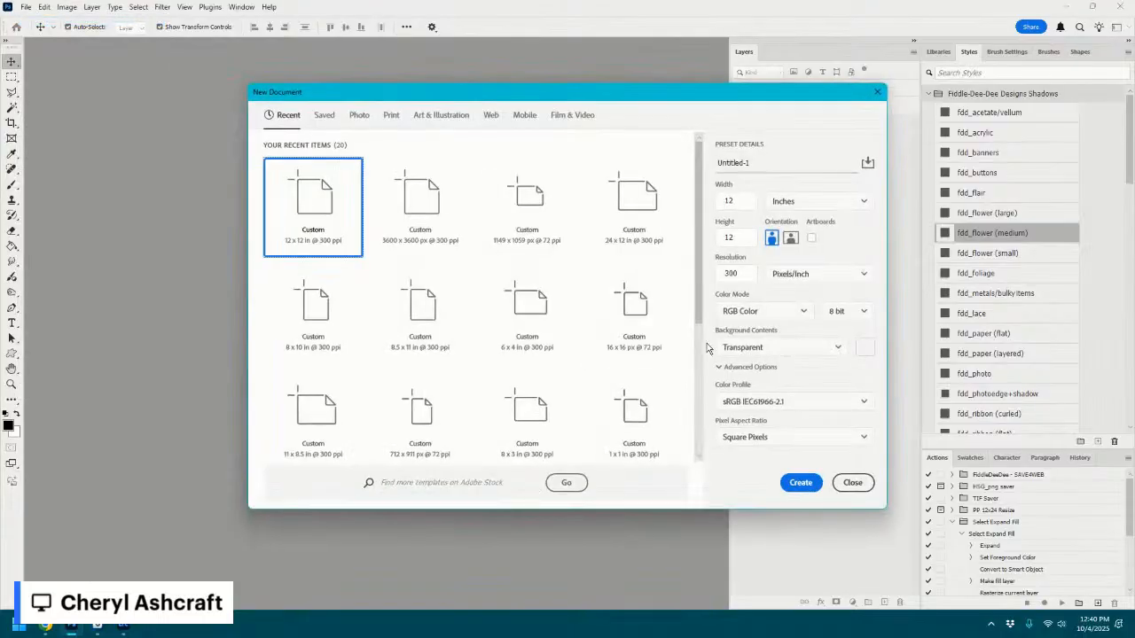
left_click(801, 480)
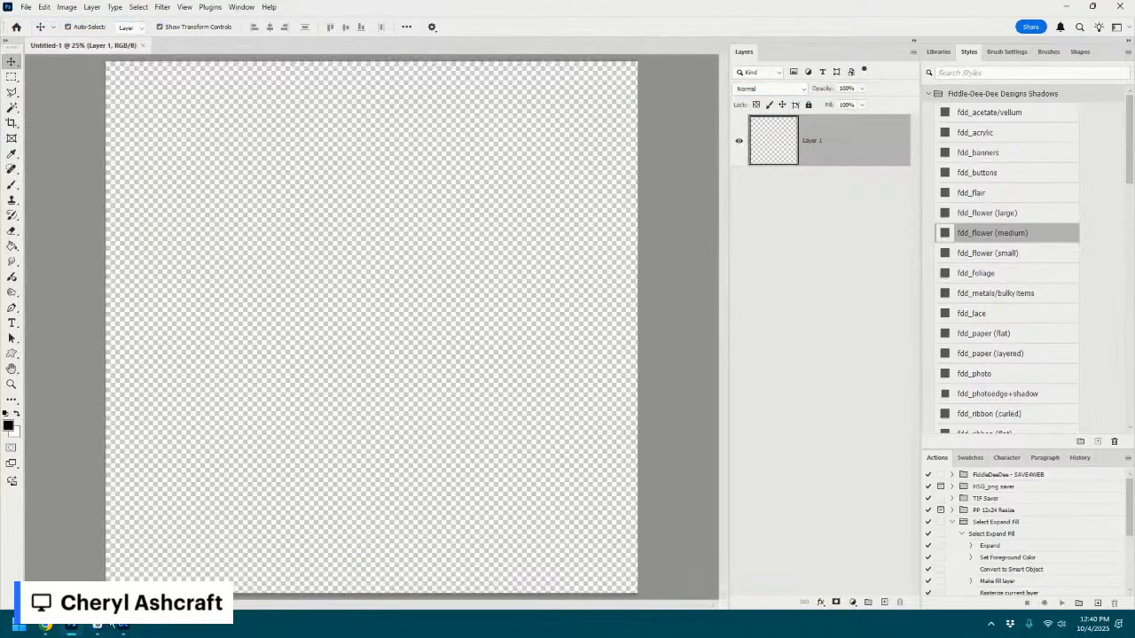
- Switch to Lightroom Classic and browse the photos in the 2025-09-30 folder through to the dog and book pictures
left_click(123, 626)
scroll(181, 403, "down", 15)
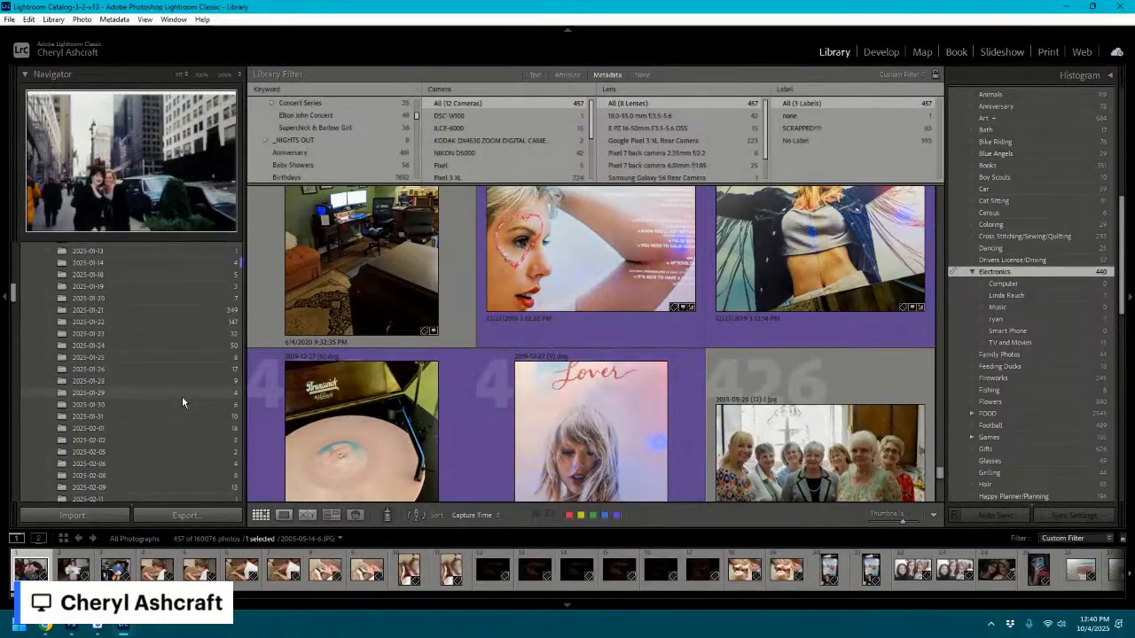
scroll(182, 402, "up", 10)
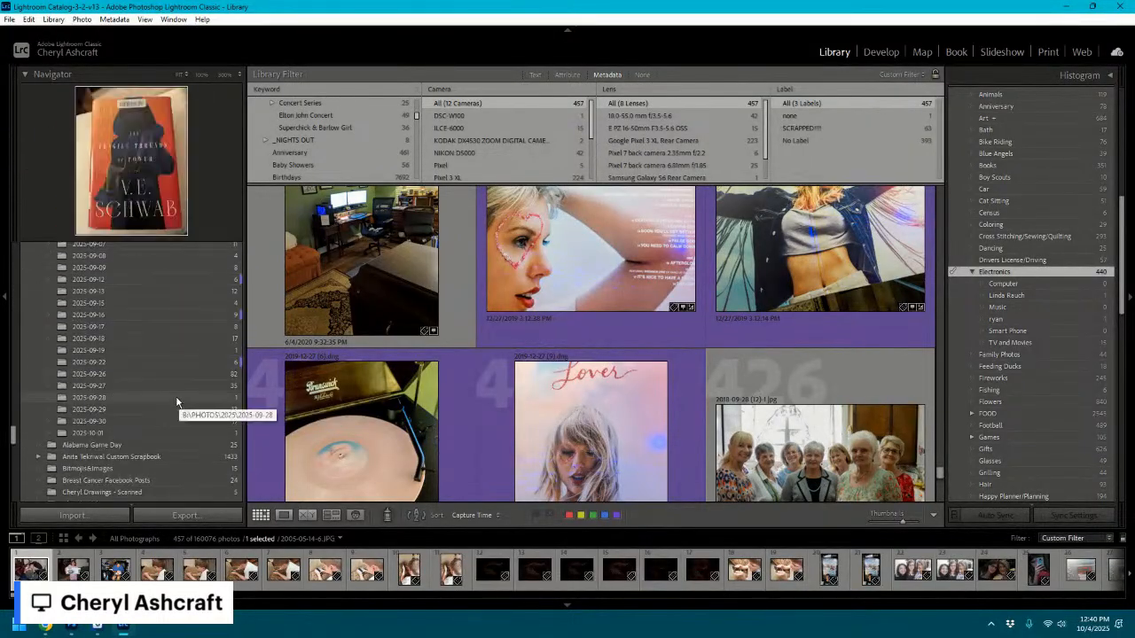
left_click(116, 431)
left_click(116, 423)
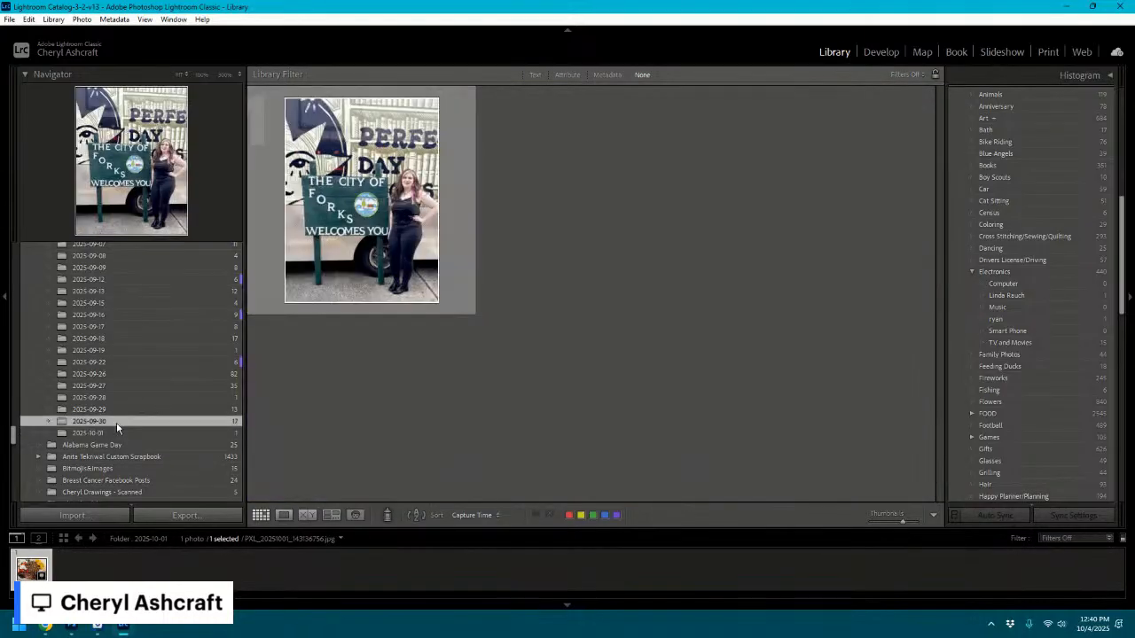
scroll(500, 347, "down", 3)
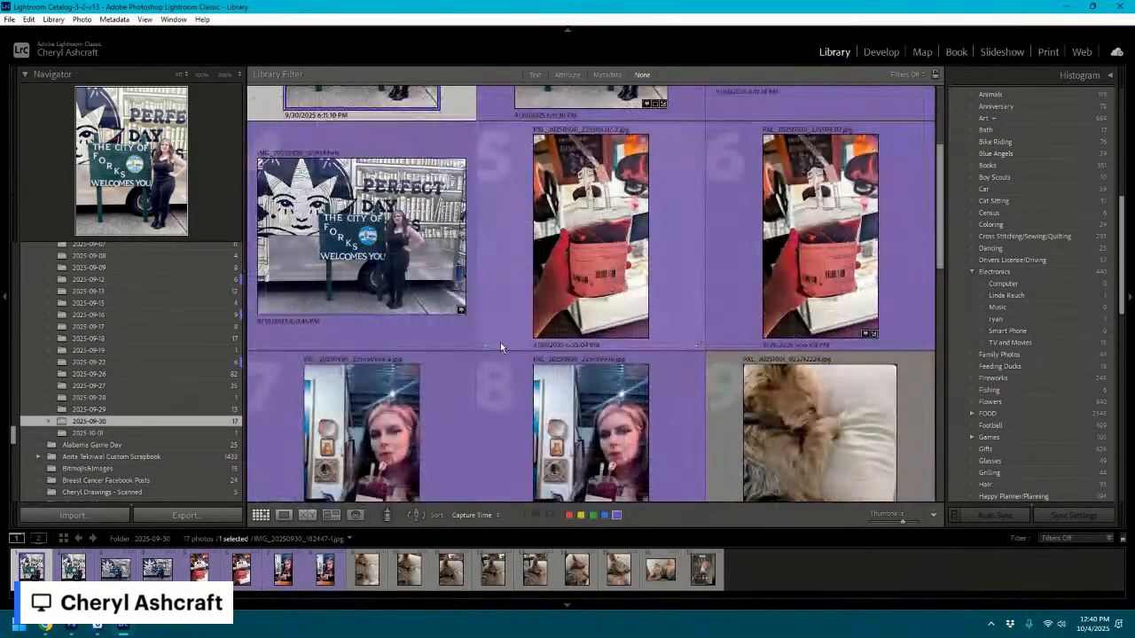
scroll(500, 347, "down", 5)
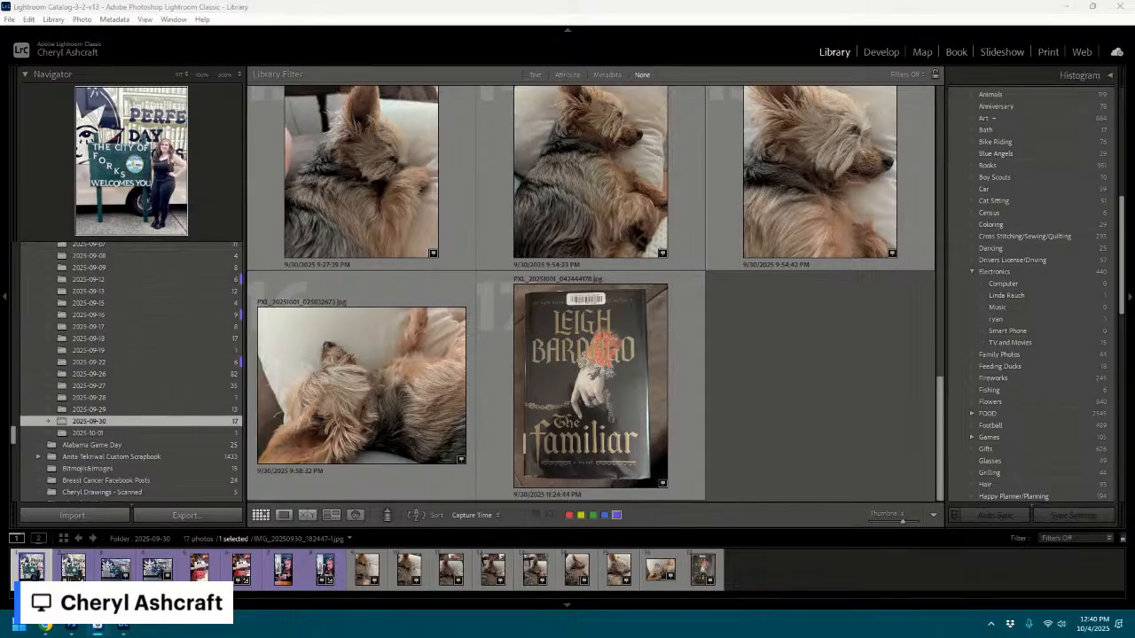
- View the sleeping dog photo PXL_20251001_022739330.jpg enlarged, then return to the thumbnail grid
left_click(455, 165)
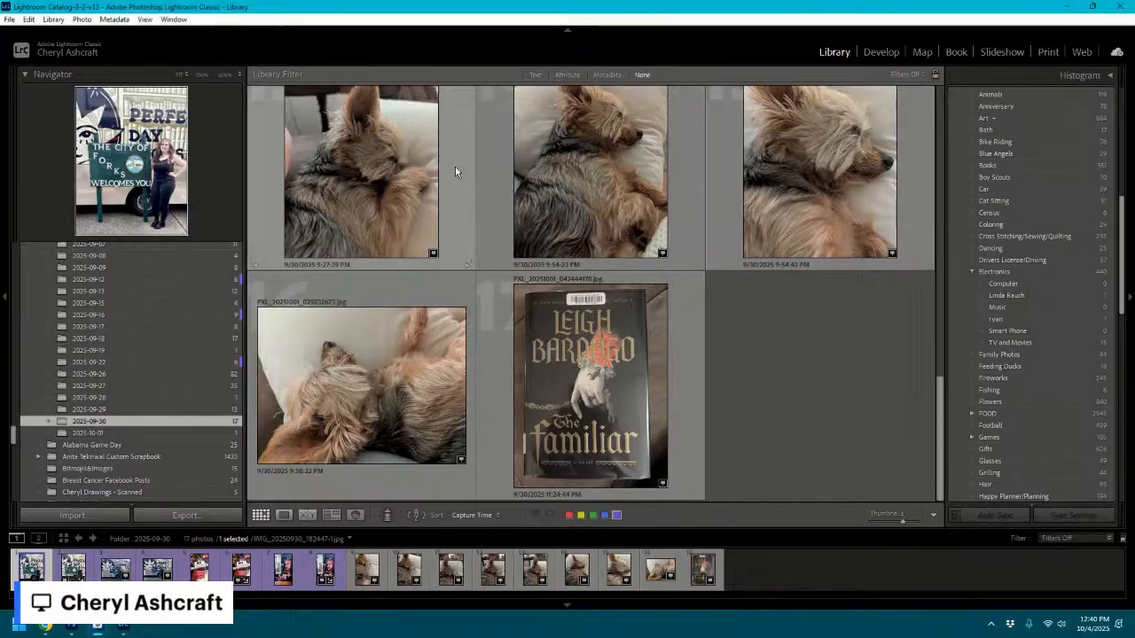
double_click(455, 164)
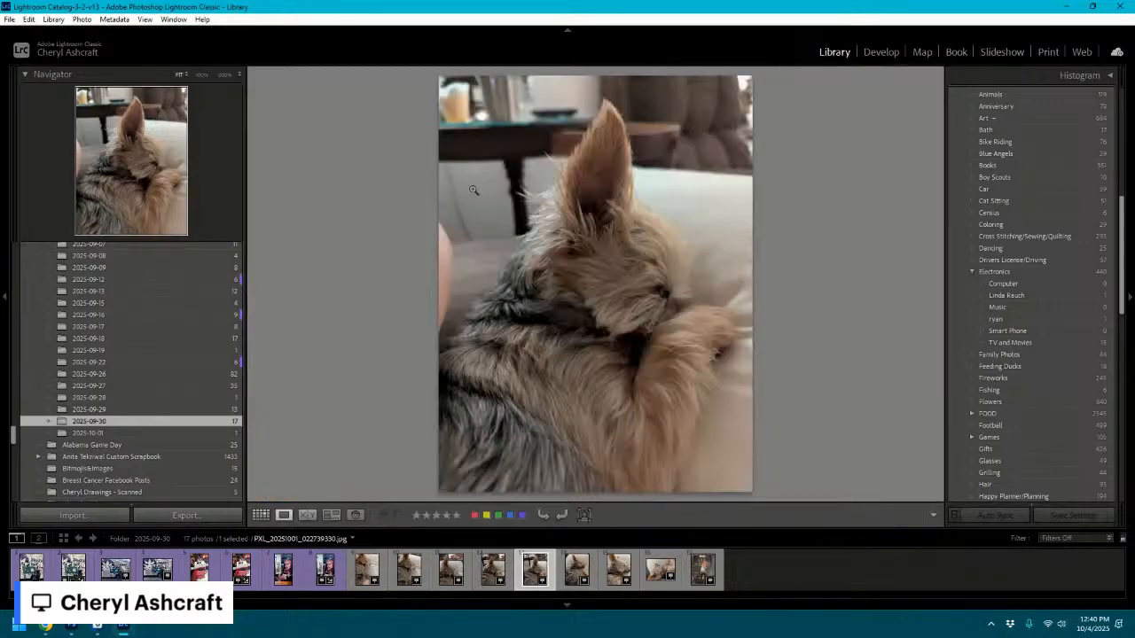
left_click(259, 514)
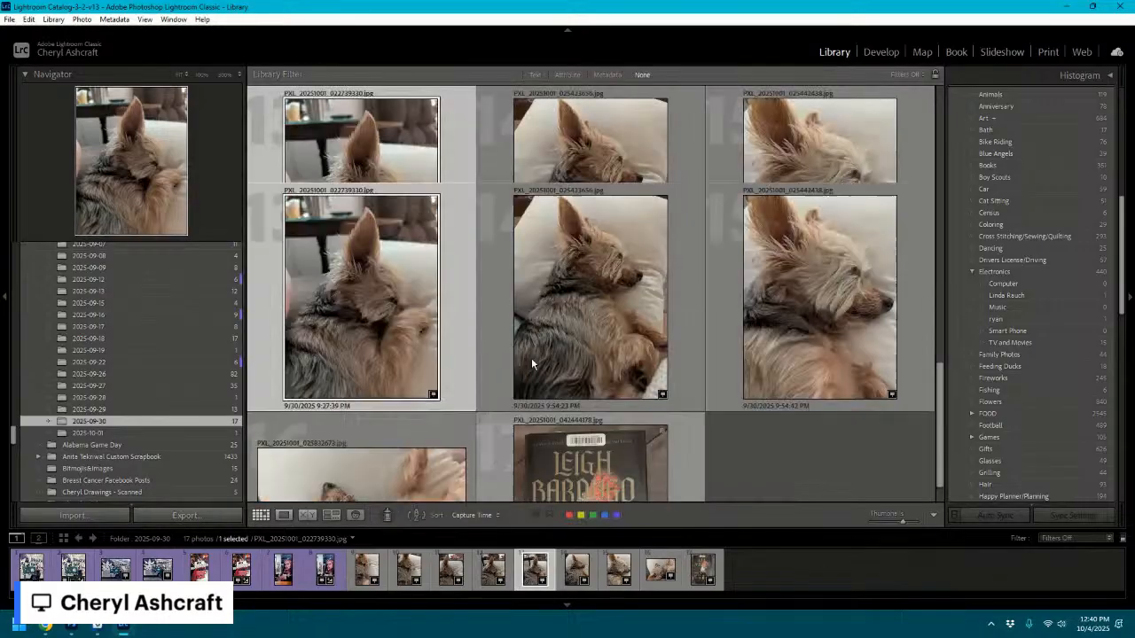
scroll(531, 358, "up", 3)
- Compare the first dog photo, PXL_20251001_022712224.jpg, with its neighbours and delete it from disk
left_click(726, 278)
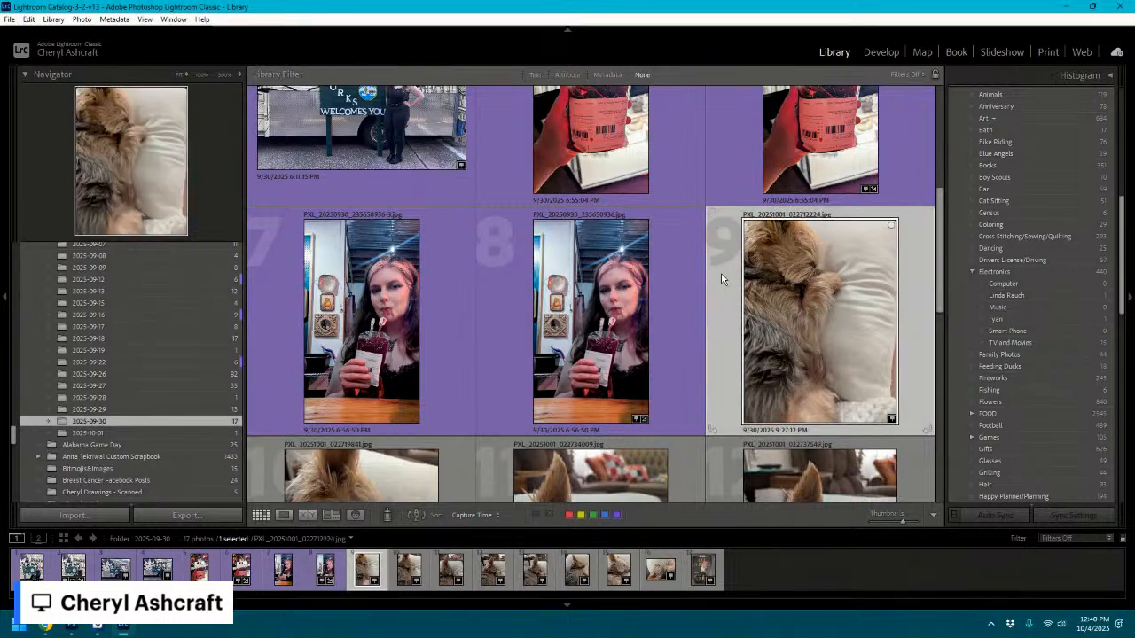
scroll(723, 279, "down", 1)
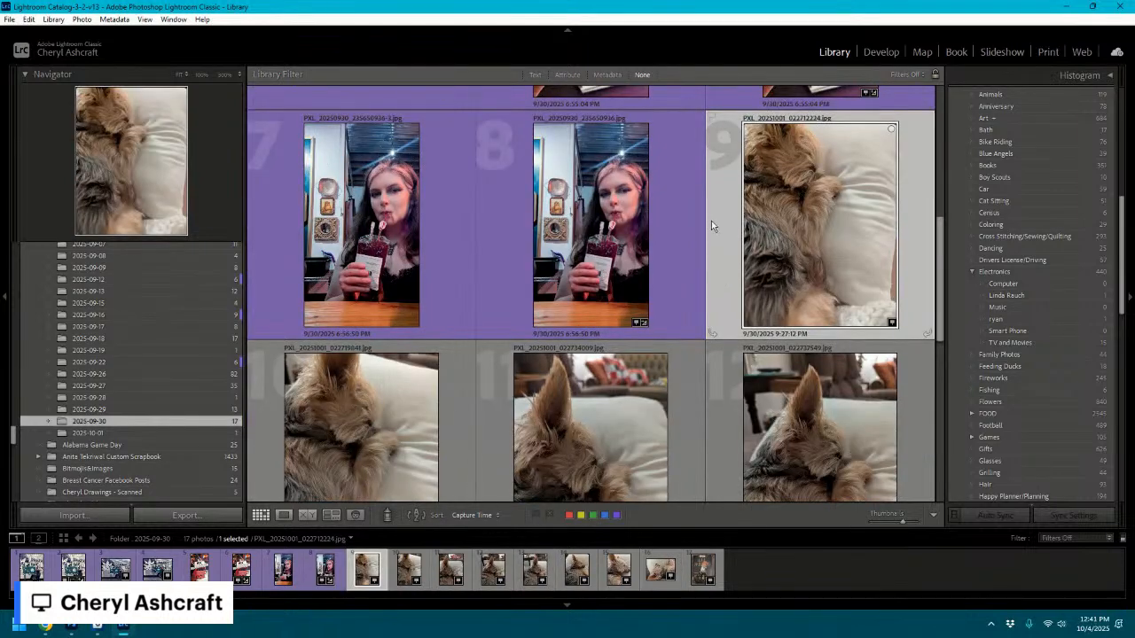
scroll(711, 224, "down", 1)
scroll(827, 193, "up", 1)
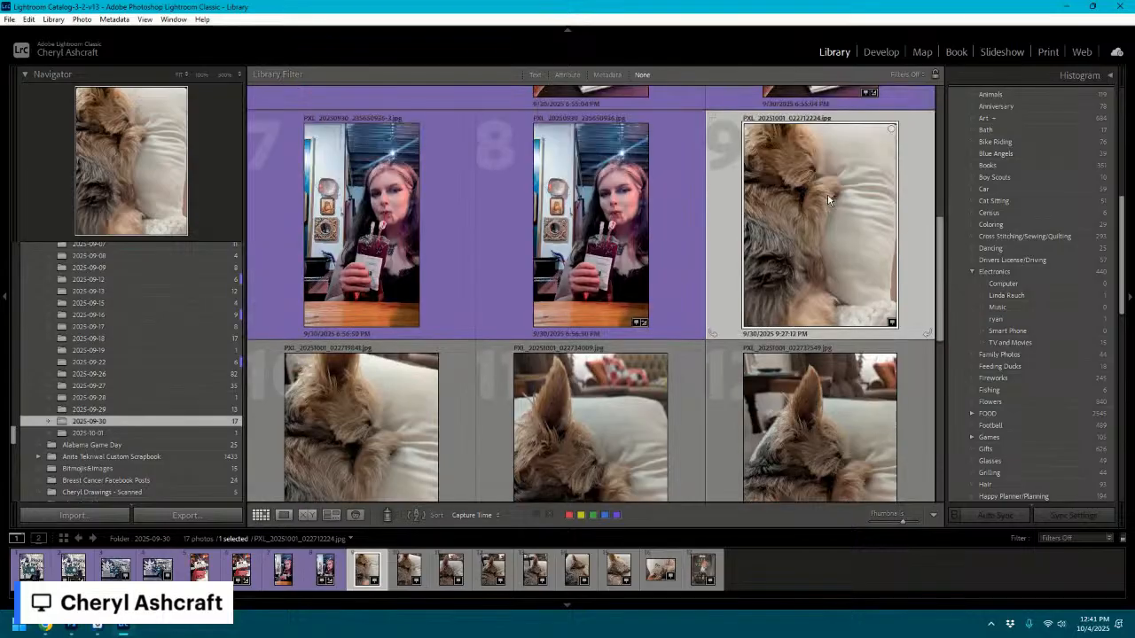
right_click(715, 182)
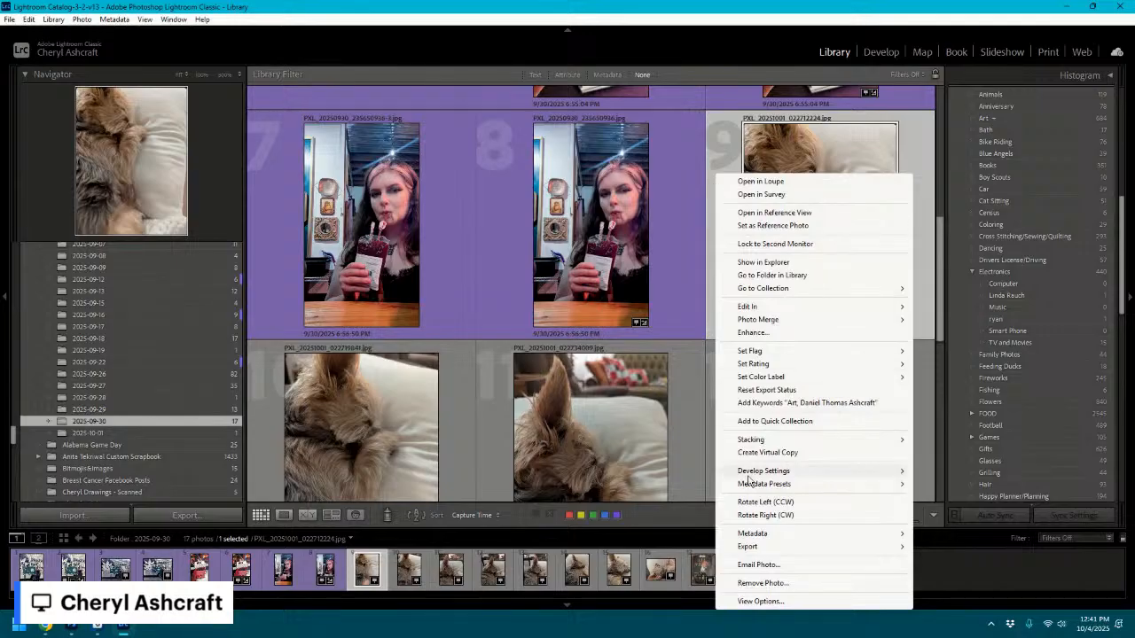
left_click(751, 583)
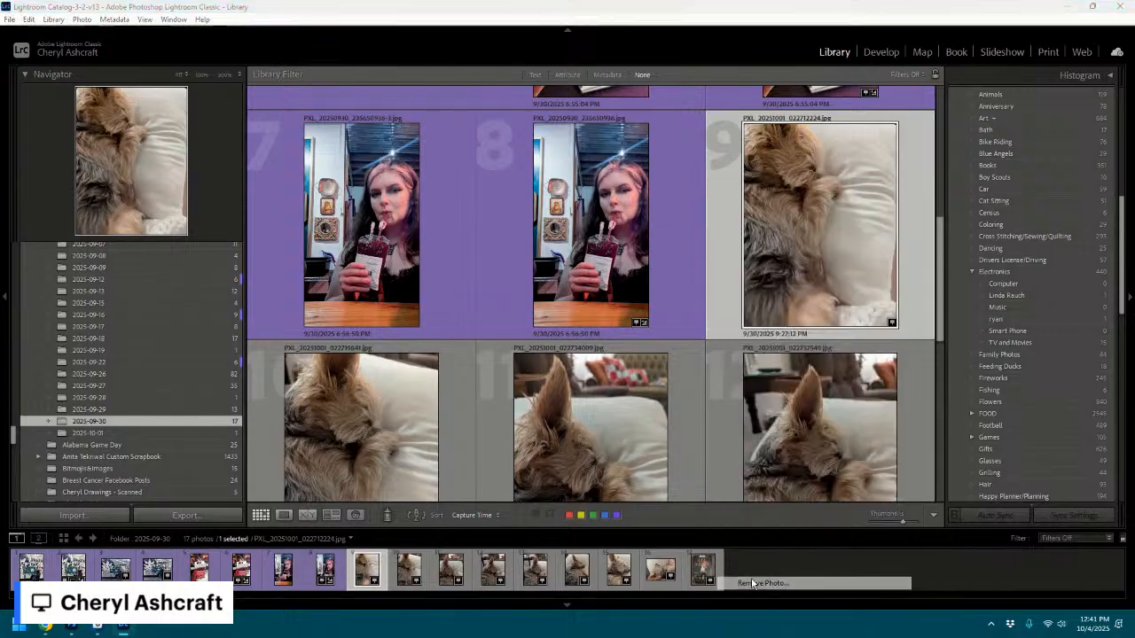
left_click(514, 325)
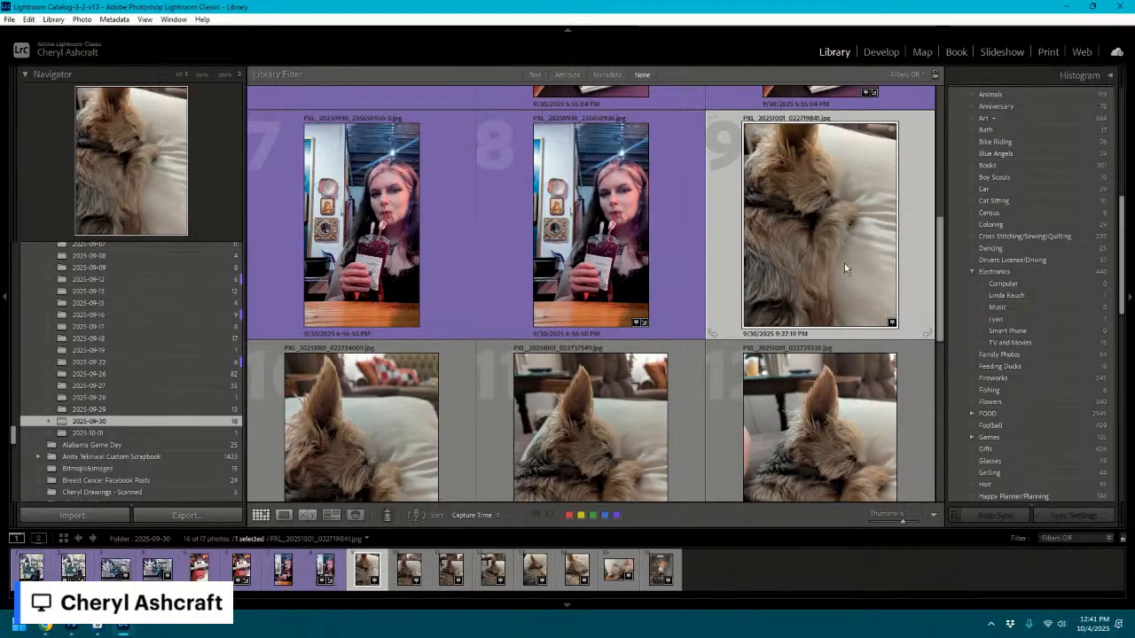
- Check the following dog photos and delete PXL_20251001_022719841.jpg from disk
scroll(844, 264, "down", 2)
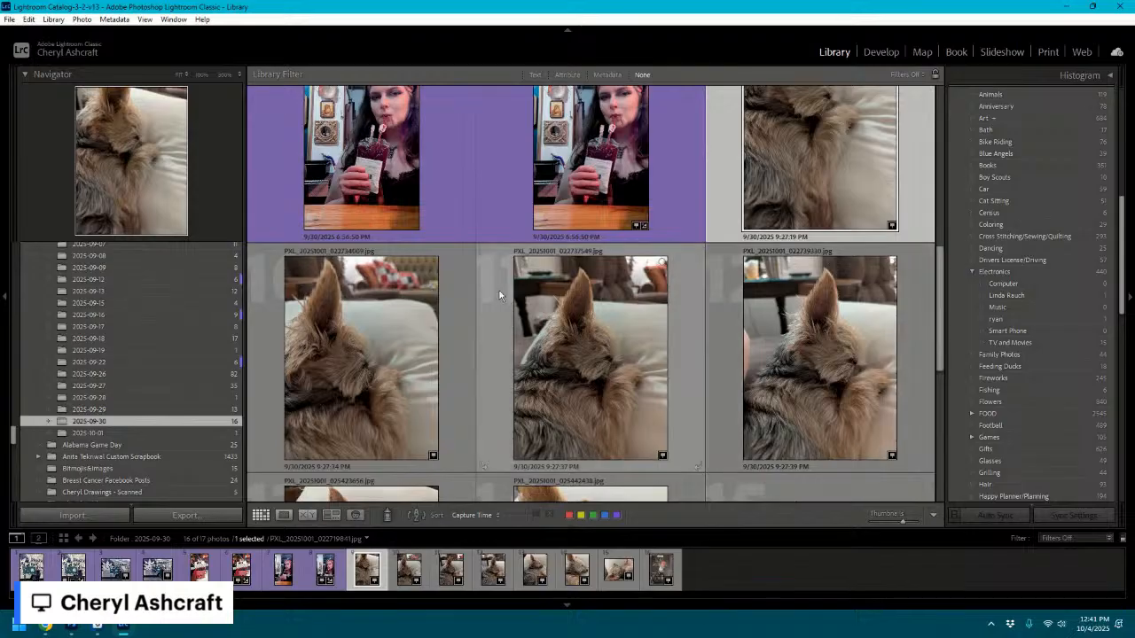
scroll(816, 266, "up", 2)
right_click(721, 228)
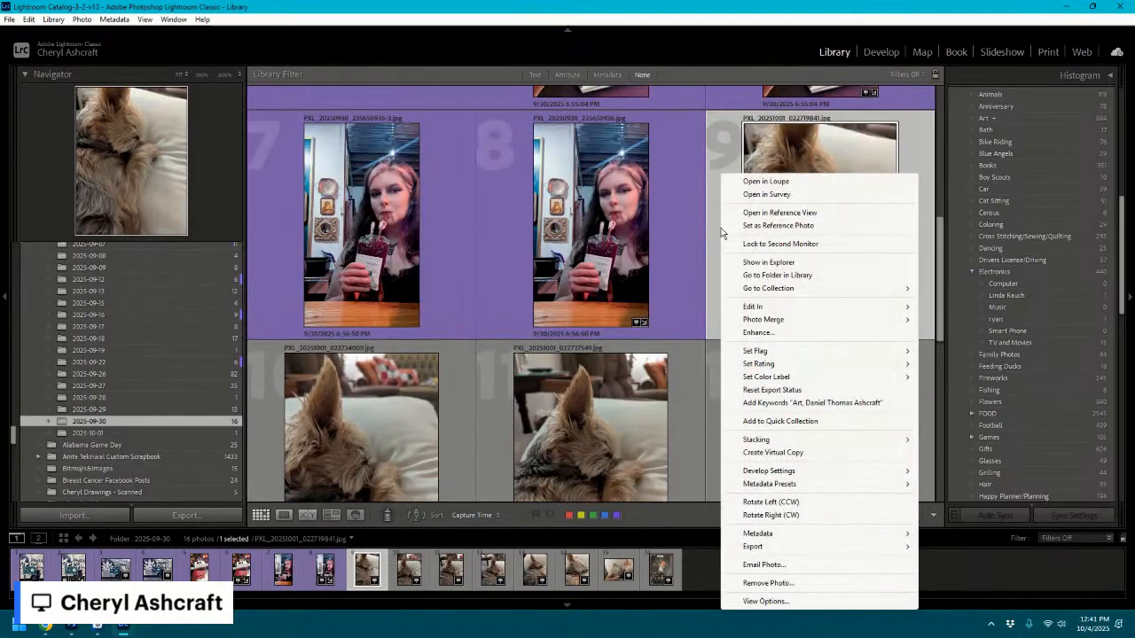
left_click(768, 583)
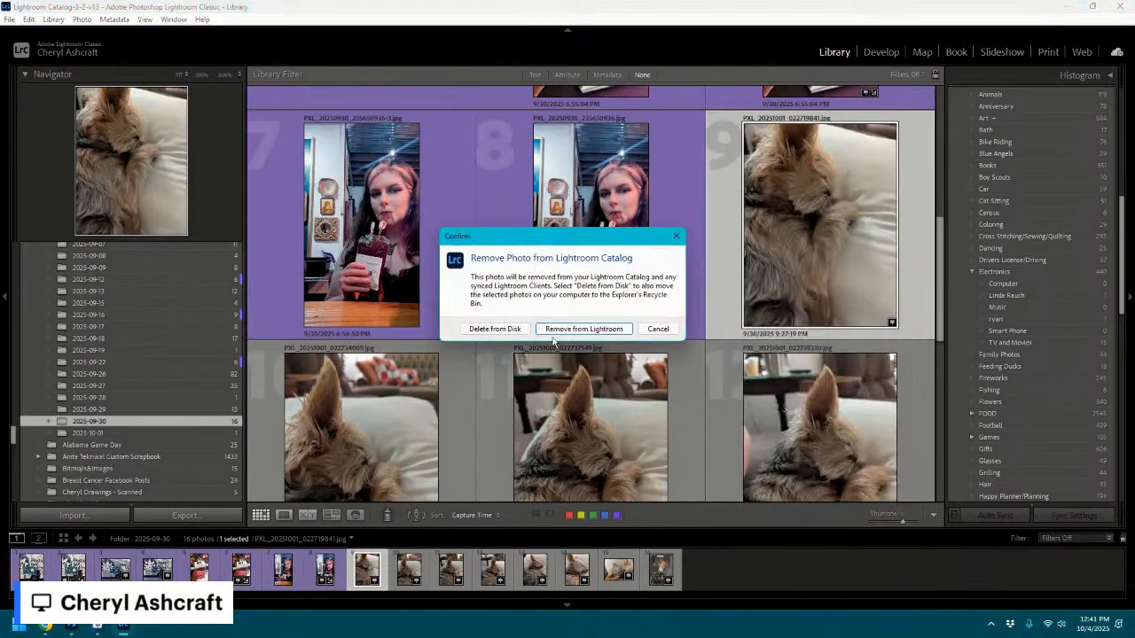
left_click(497, 328)
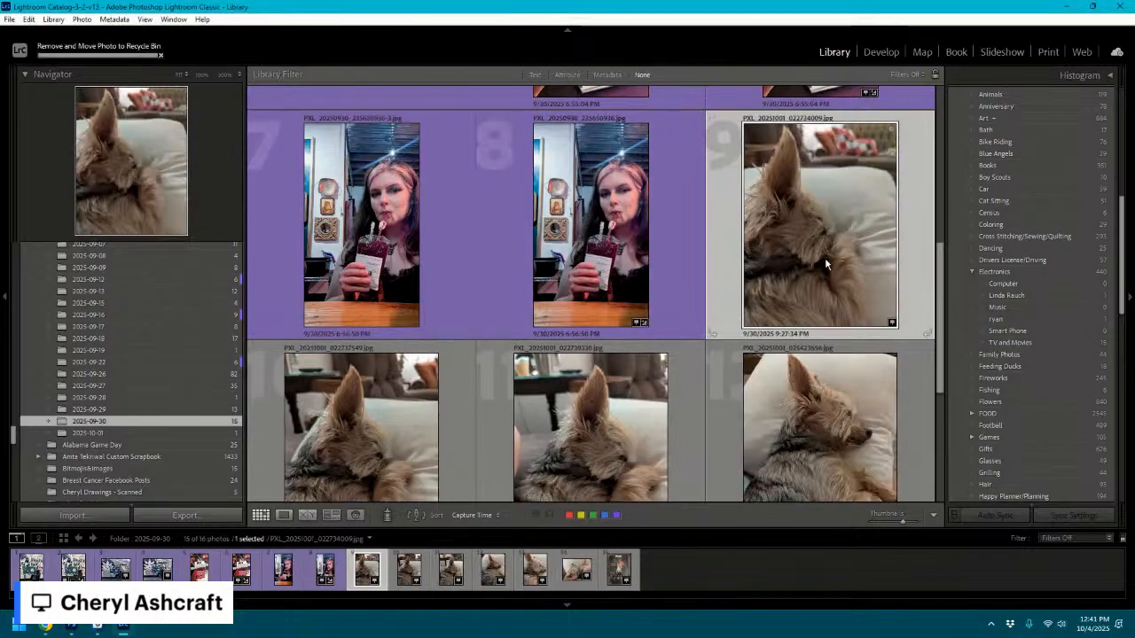
- Compare the remaining sleeping dog shots and delete PXL_20251001_022734009.jpg and PXL_20251001_022739330.jpg together from disk
scroll(827, 259, "down", 1)
scroll(853, 204, "up", 1)
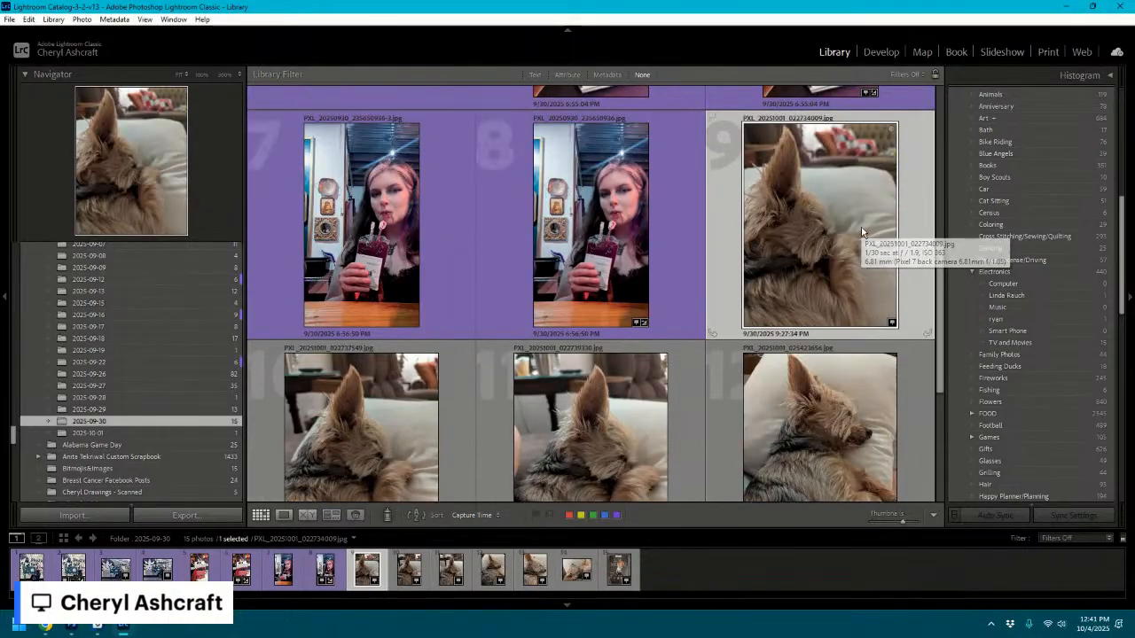
scroll(861, 253, "down", 1)
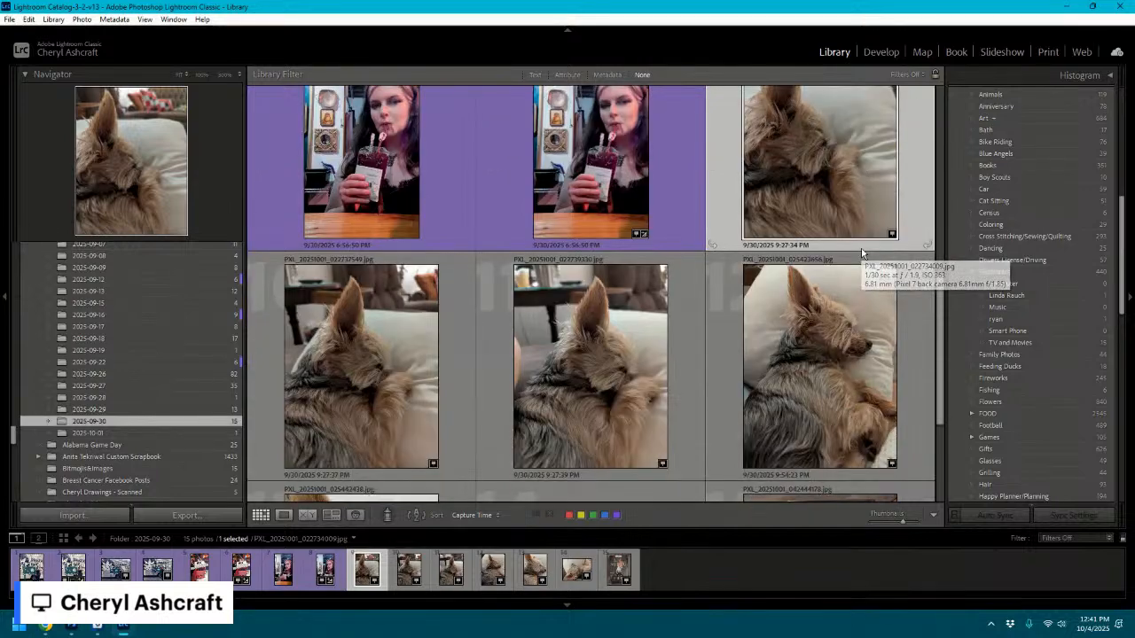
left_click(612, 358)
left_click(817, 201, "ctrl")
right_click(817, 197)
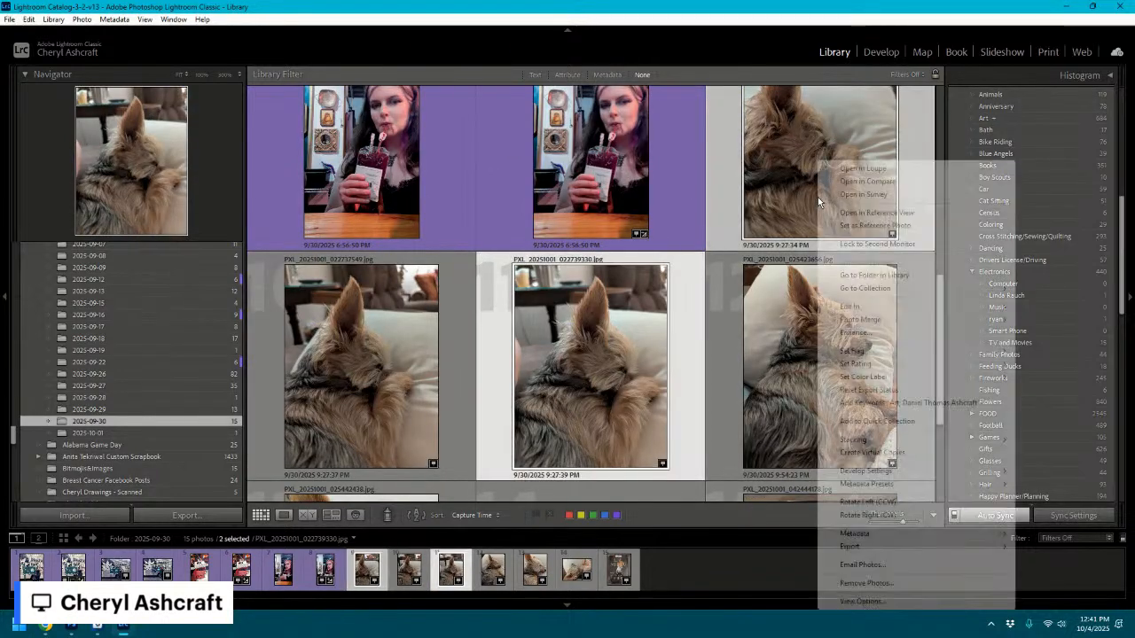
left_click(856, 584)
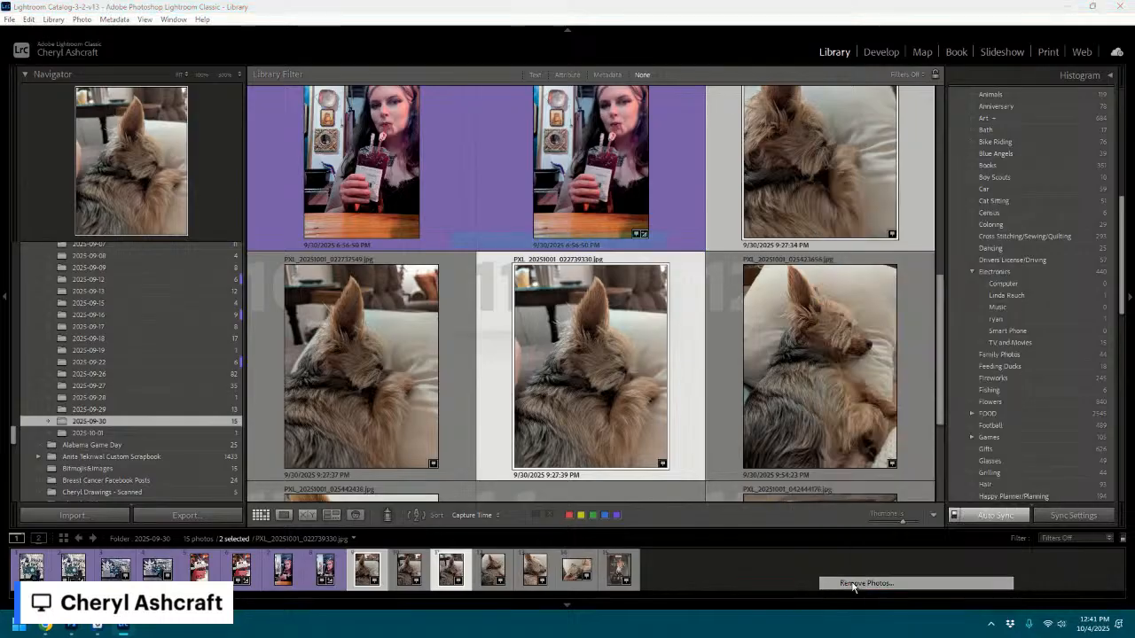
left_click(514, 329)
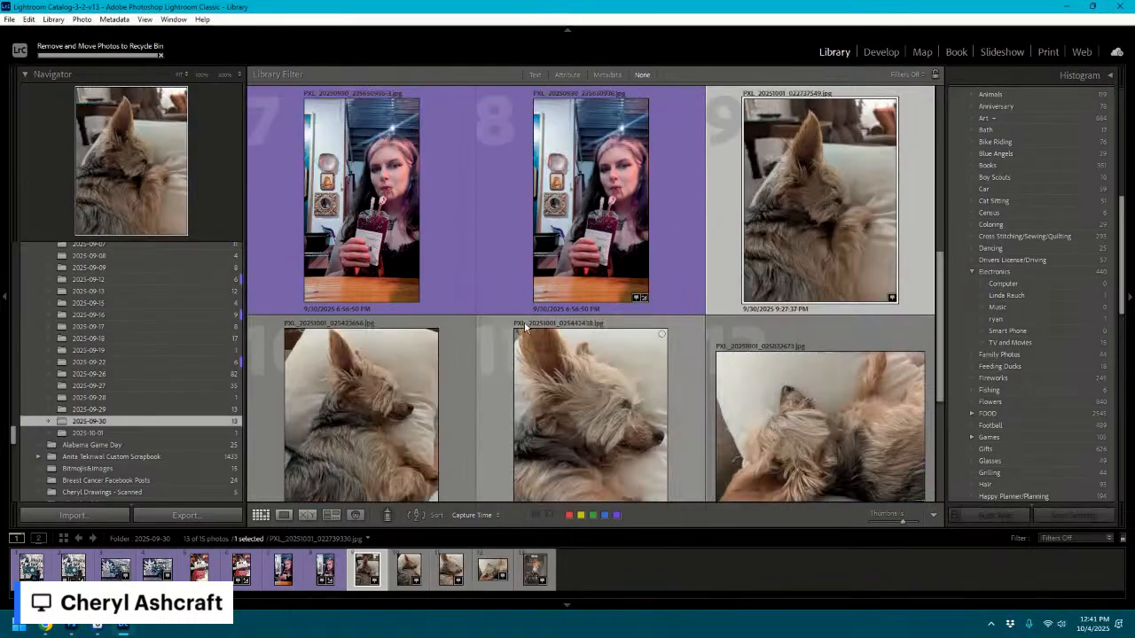
scroll(856, 229, "down", 1)
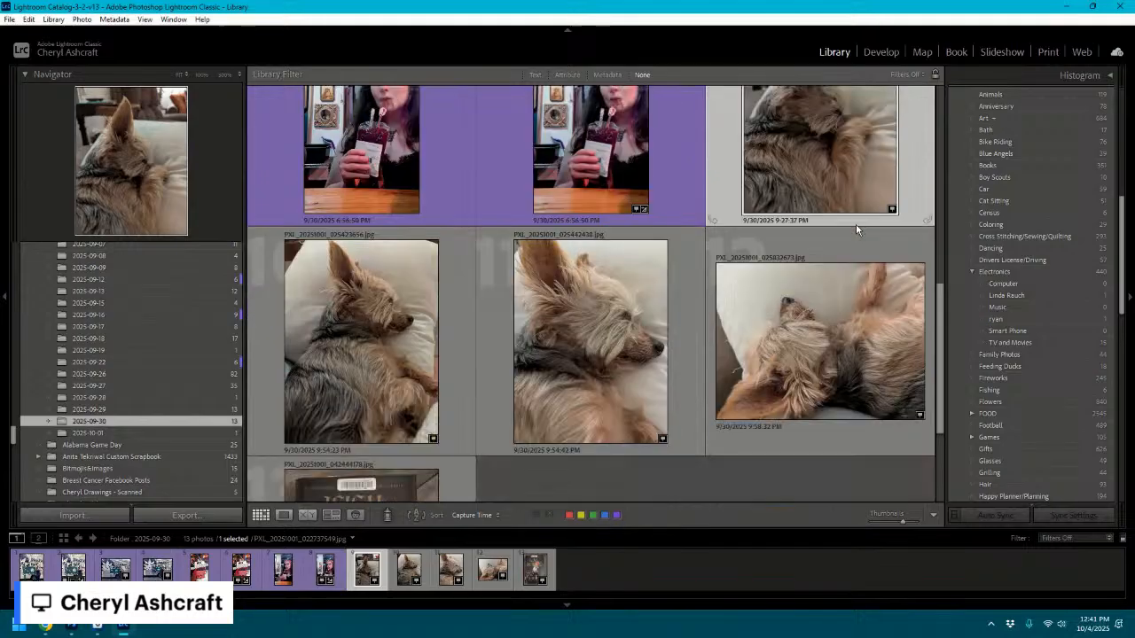
- Delete the belly-up dog photo, PXL_20251001_025832673.jpg, from disk
left_click(815, 342)
scroll(815, 346, "down", 1)
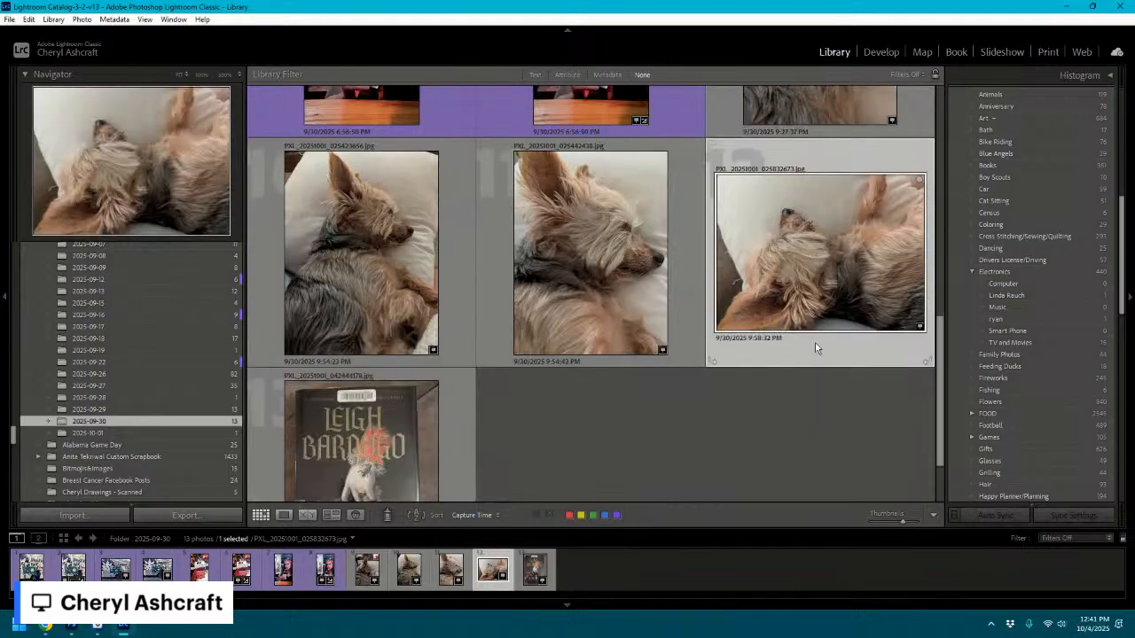
right_click(850, 265)
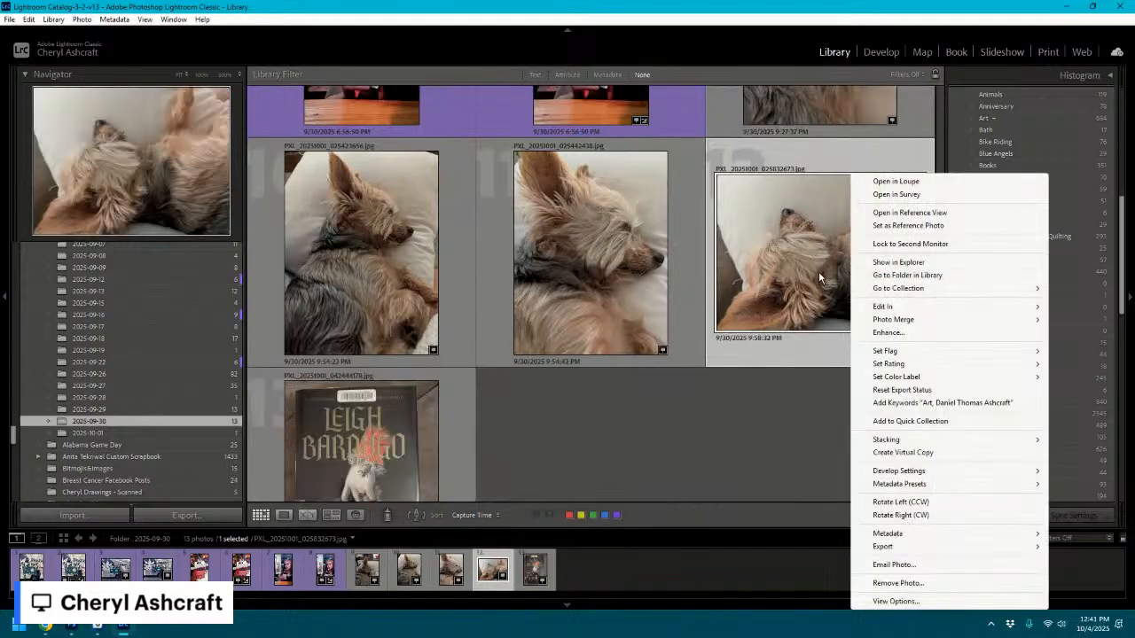
left_click(818, 273)
right_click(842, 239)
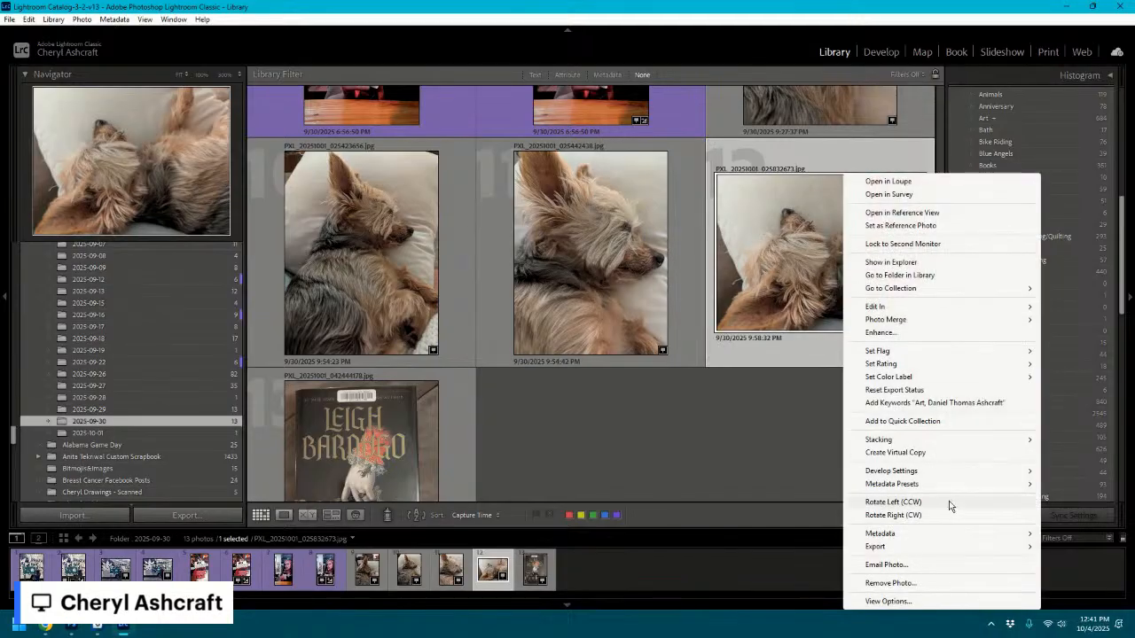
left_click(891, 582)
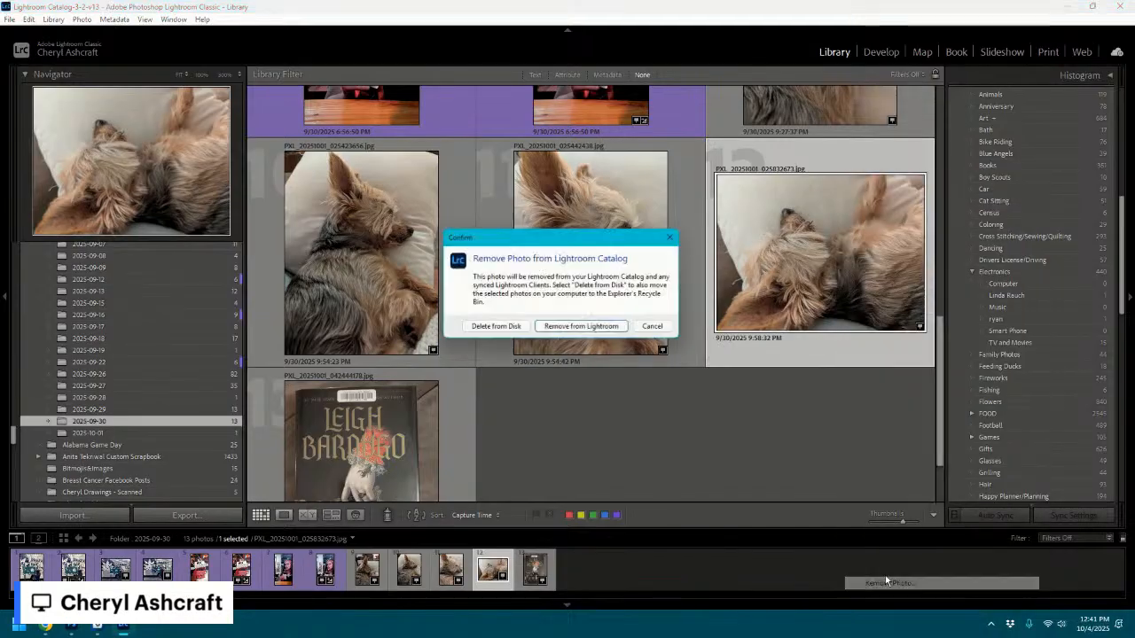
left_click(496, 329)
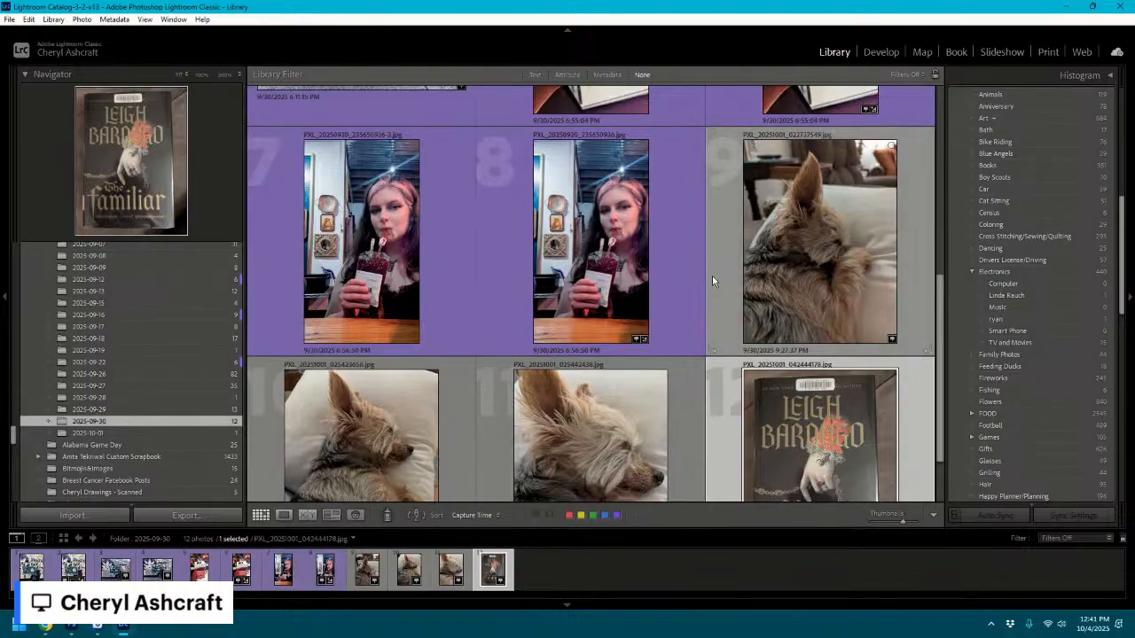
- Apply the "beart - Free Chocolate Matte" preset to PXL_20251001_022737549.jpg and reduce its amount to 28
left_click(713, 271)
scroll(713, 265, "down", 1)
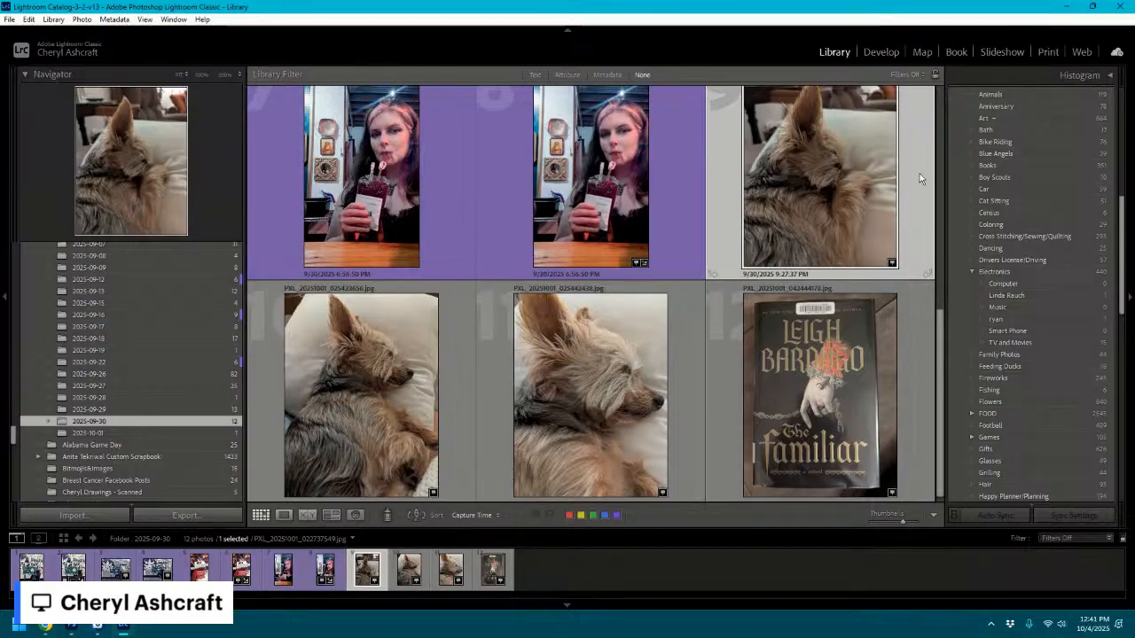
left_click(881, 51)
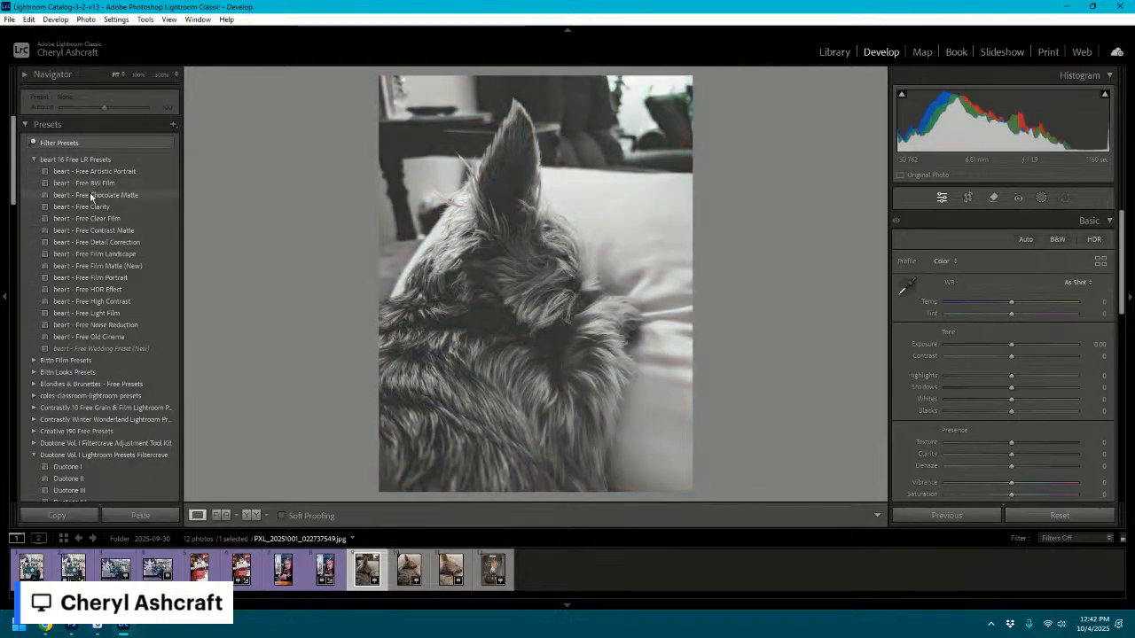
left_click(90, 194)
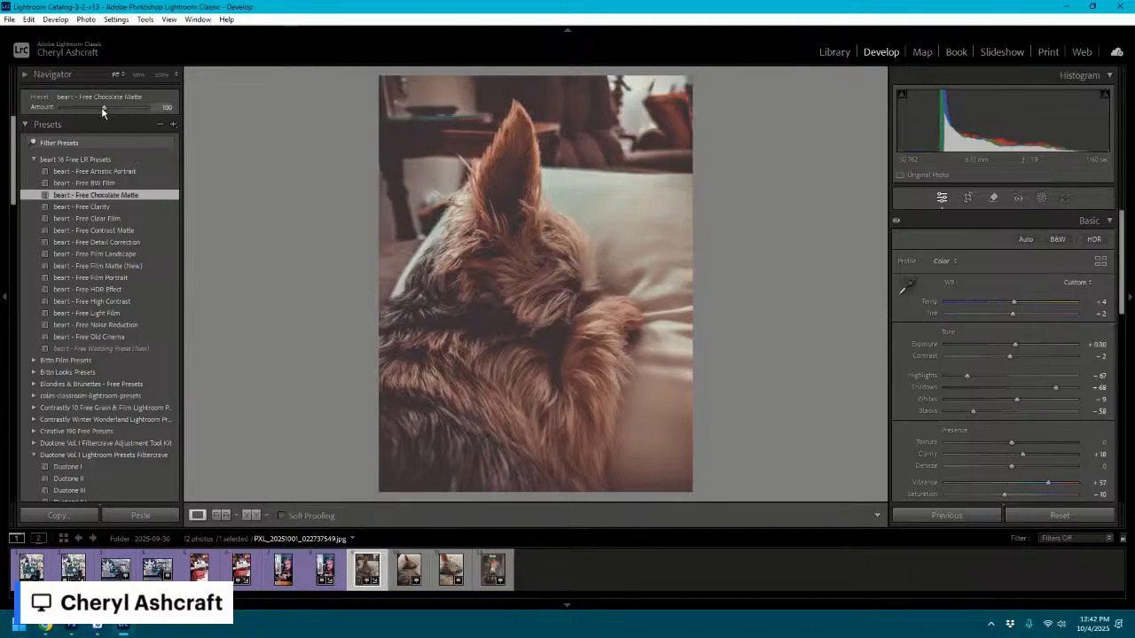
left_click_drag(103, 108, 73, 107)
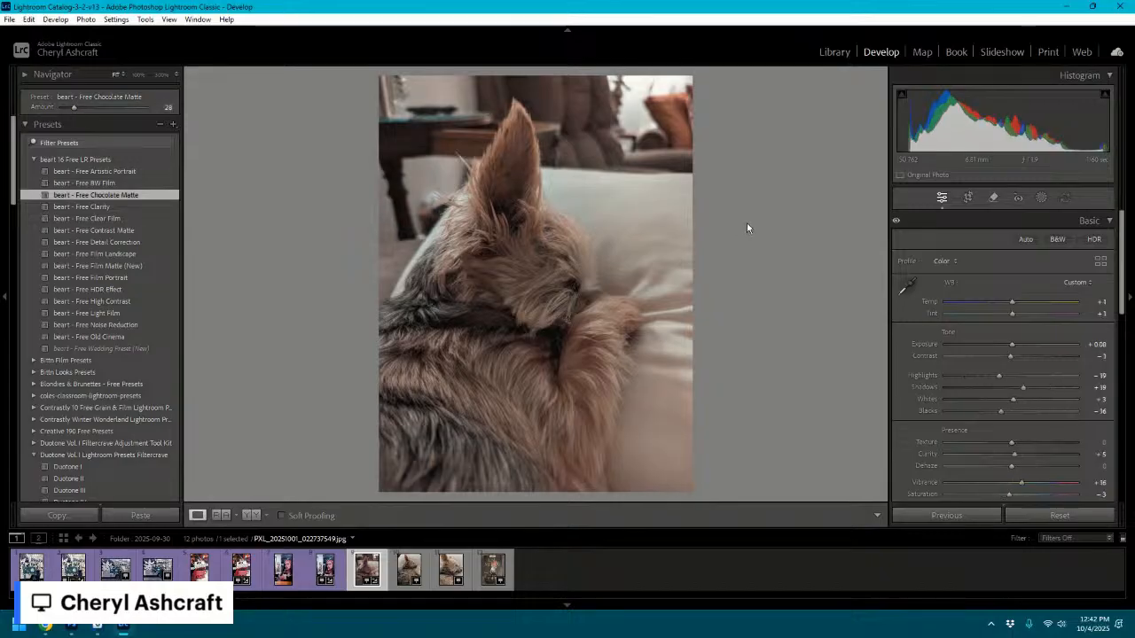
- Set the dog photo's exposure to +0.48 and blacks to −48, and synchronize its develop settings to the other two dog photos
left_click_drag(1010, 345, 1016, 346)
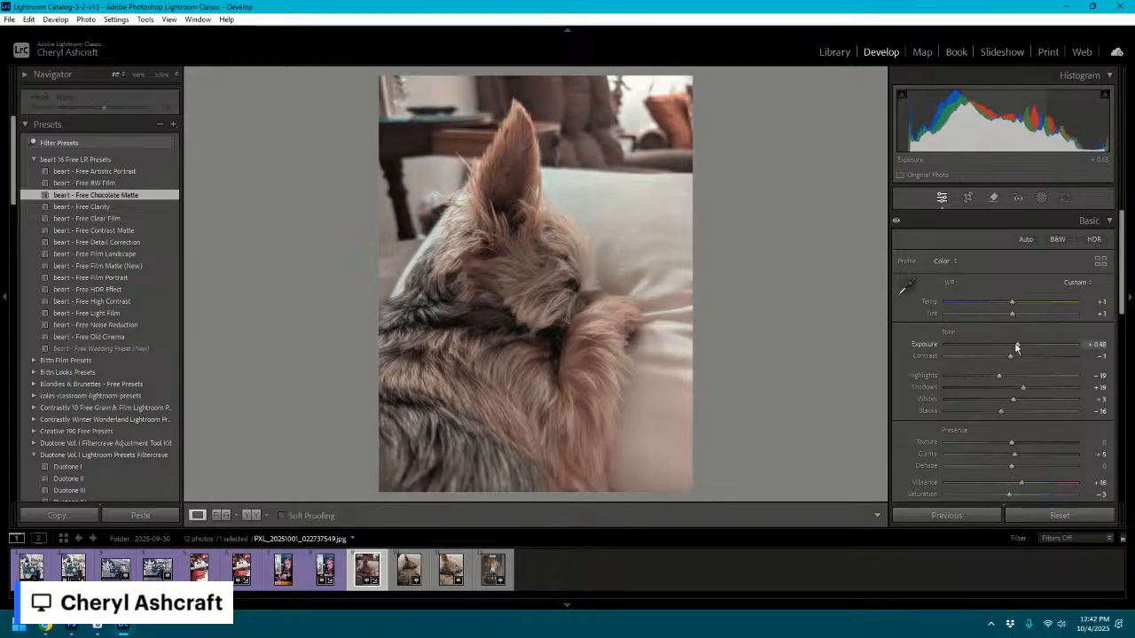
left_click_drag(1000, 410, 978, 413)
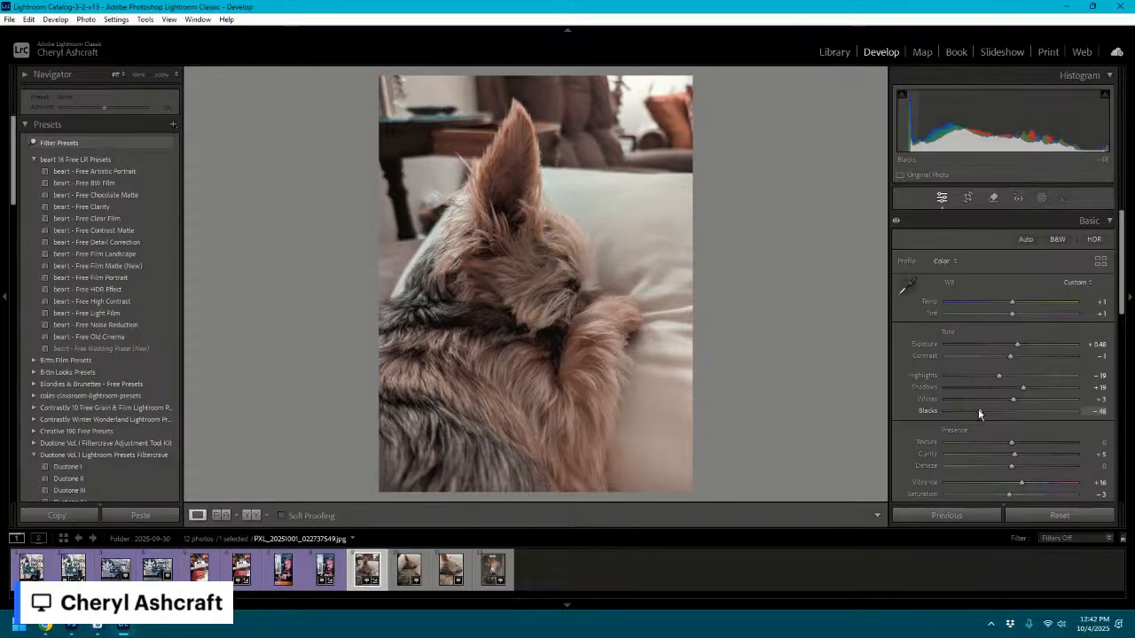
left_click(451, 570, "shift")
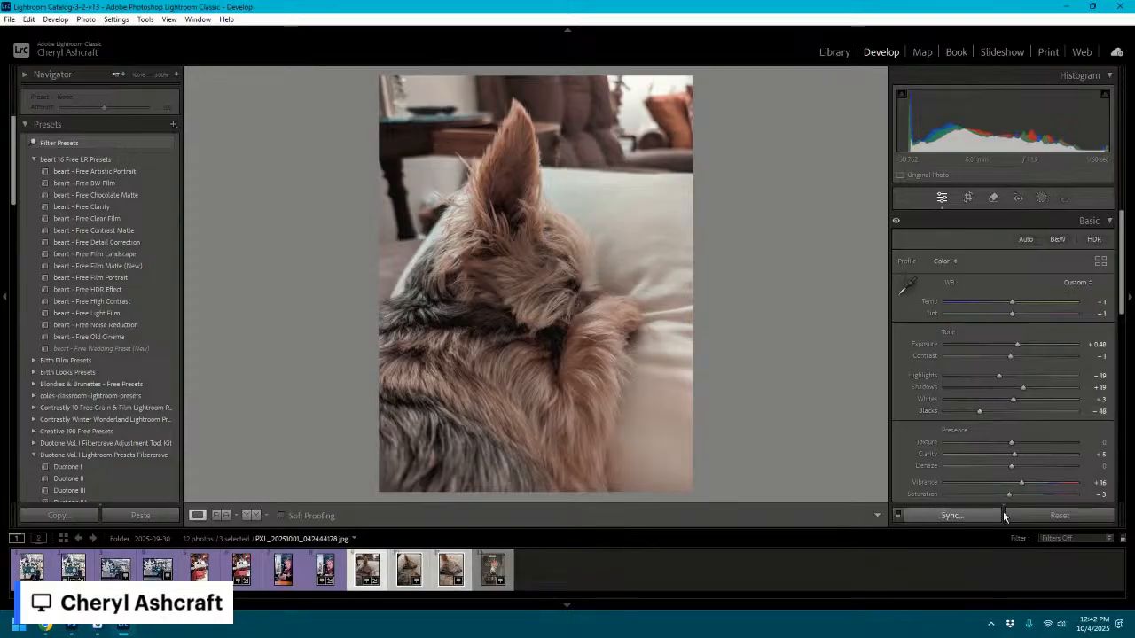
left_click(998, 514)
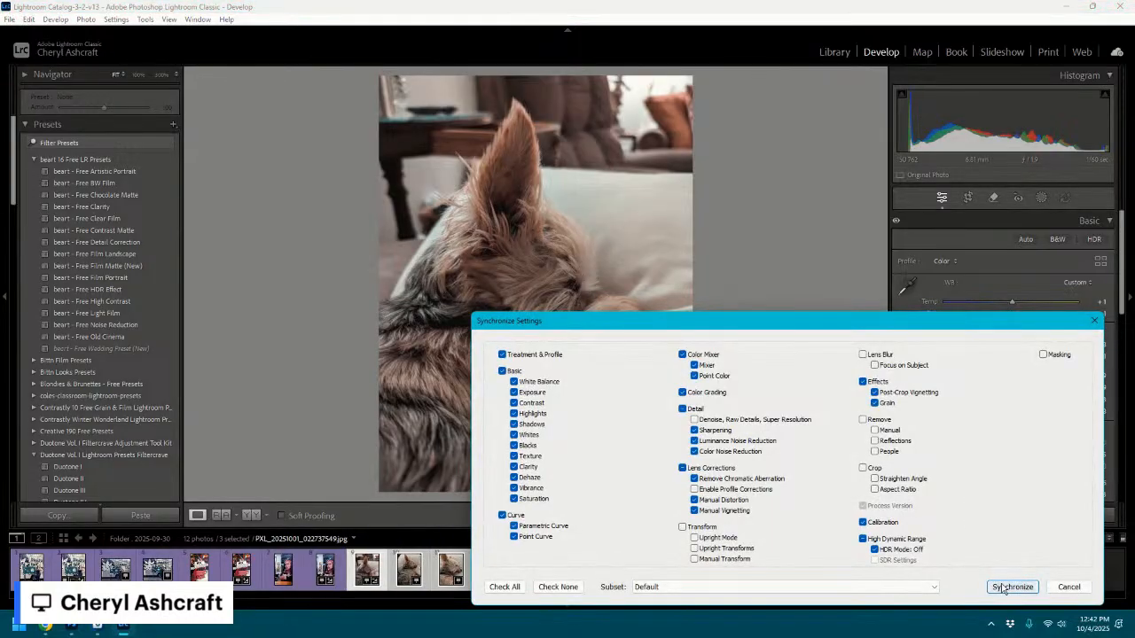
left_click(1003, 587)
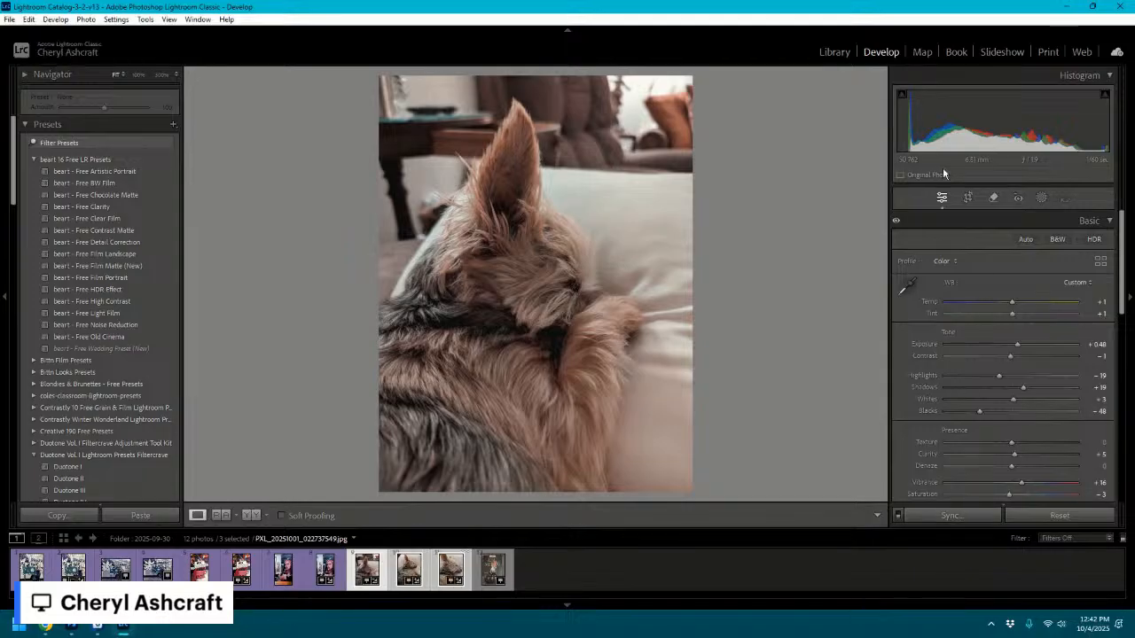
- Give the three edited dog photos and their 2025-09-30 folder the purple colour label
left_click(834, 51)
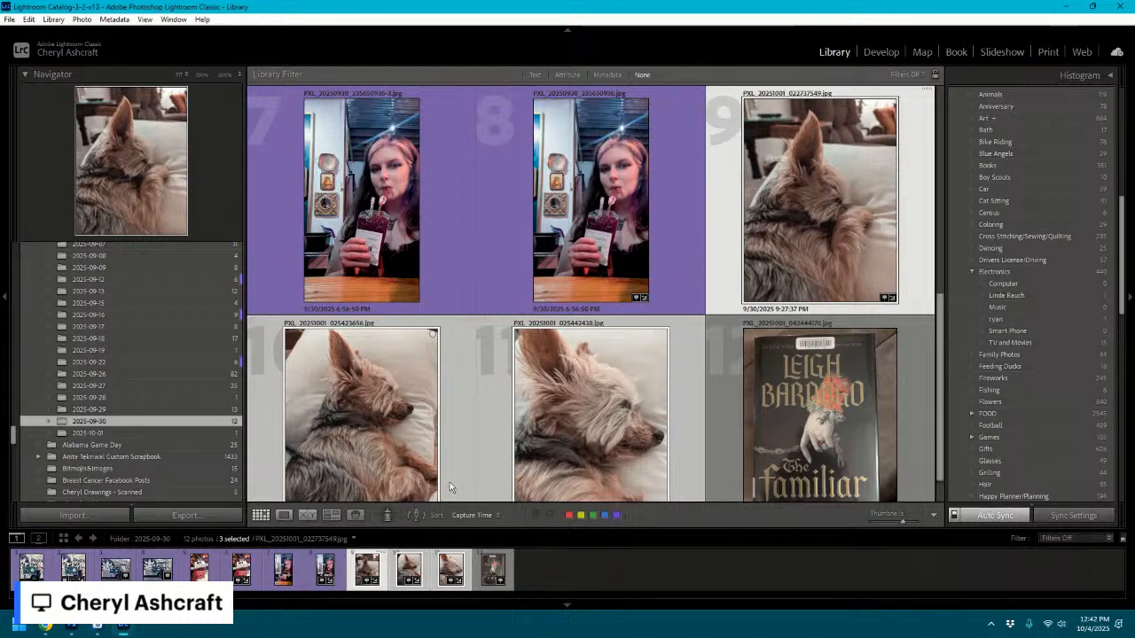
left_click(616, 514)
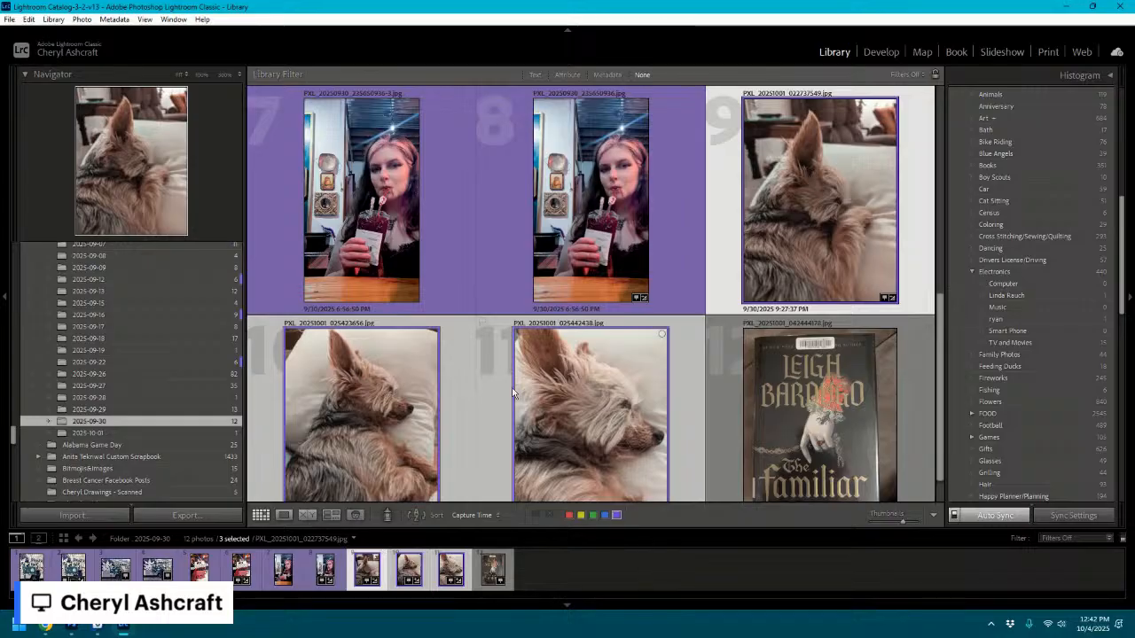
right_click(232, 424)
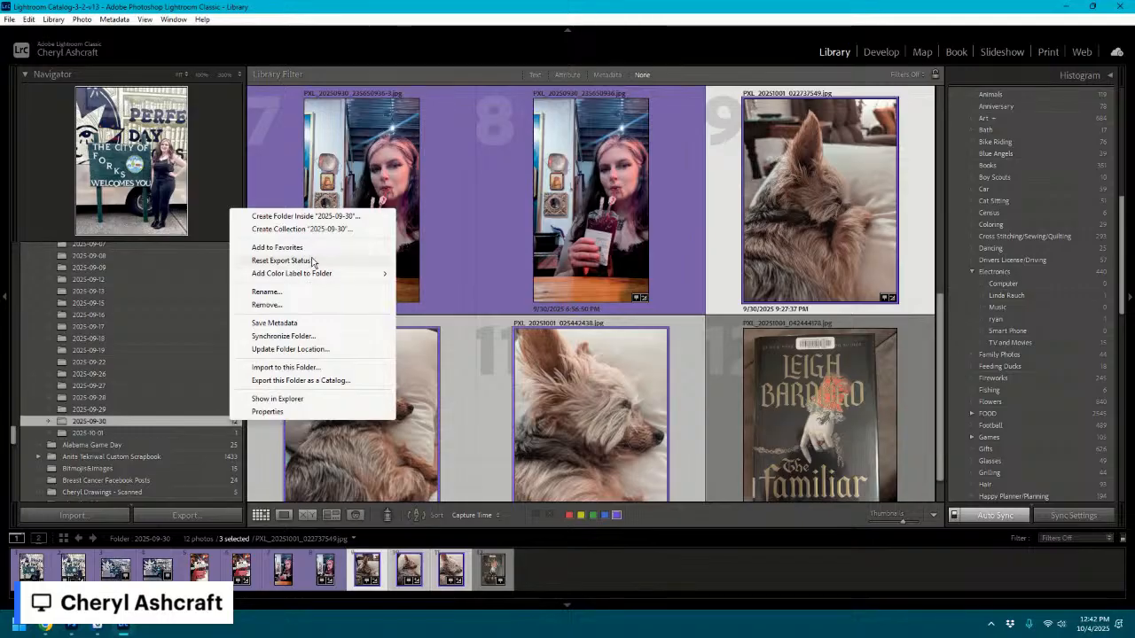
mouse_move(311, 277)
left_click(442, 328)
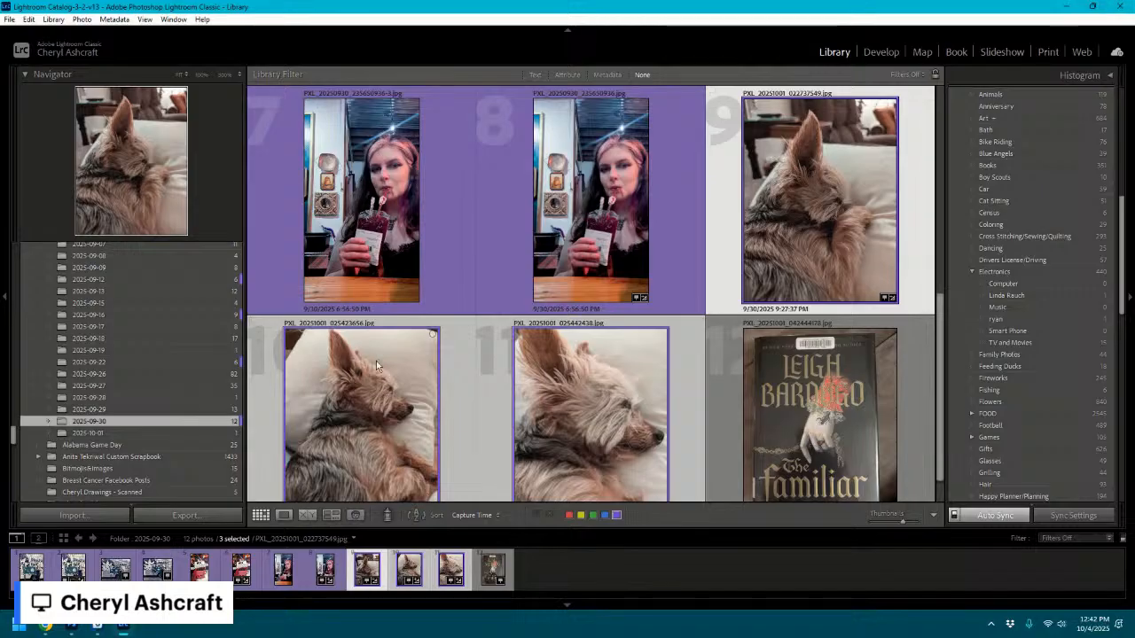
left_click(71, 627)
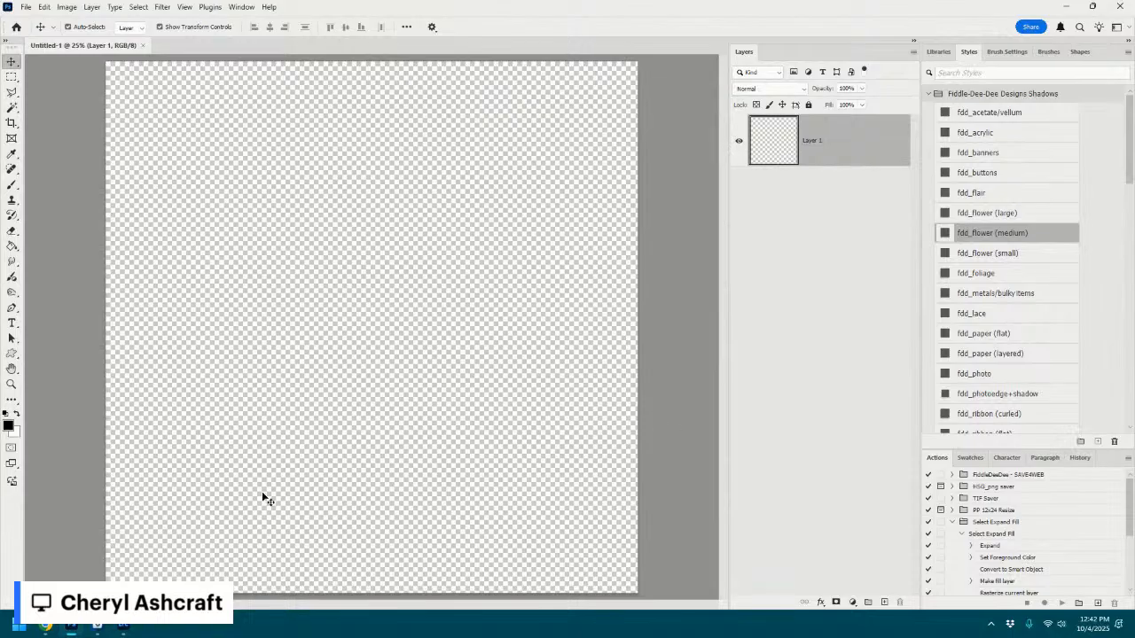
left_click(126, 628)
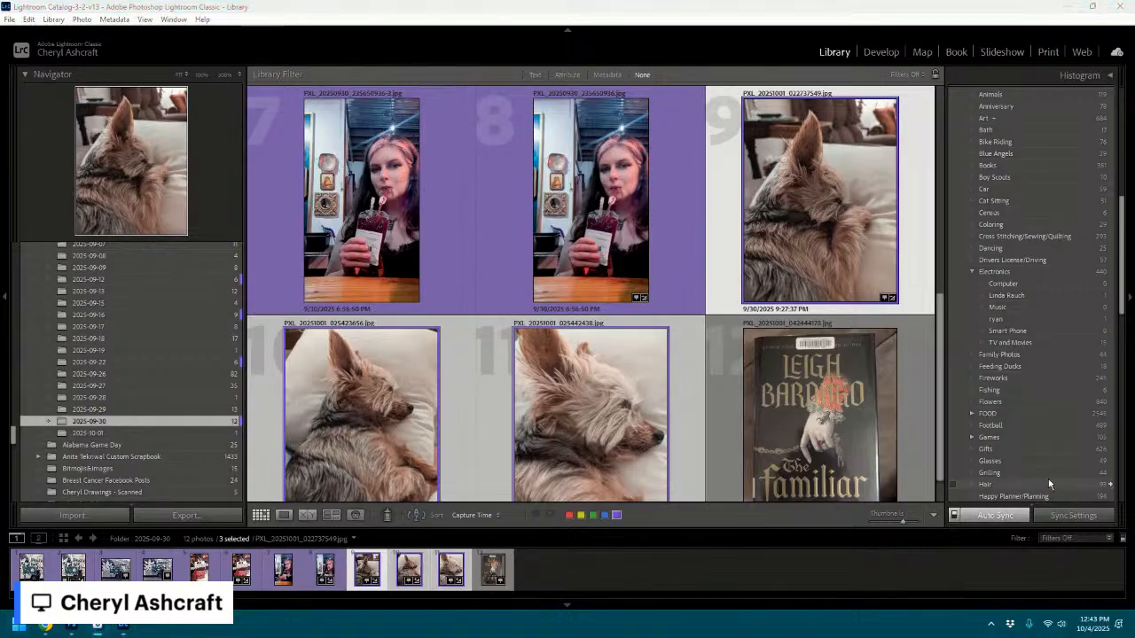
left_click(76, 629)
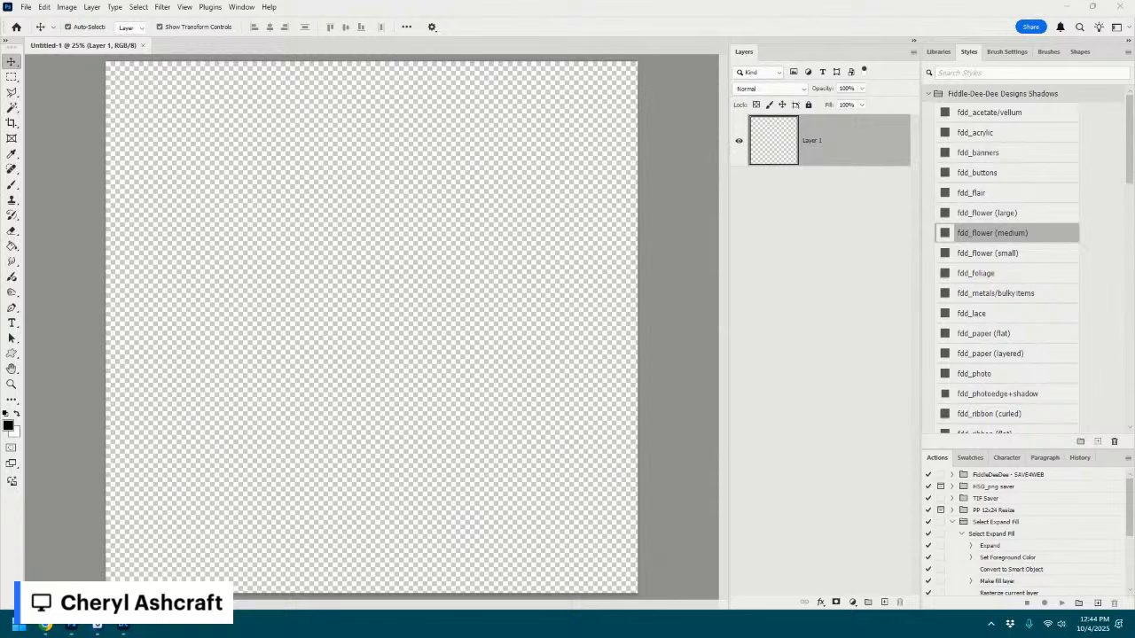
- Switch to Lightroom Classic and export the three selected dog photos to their original folder, named by Filename - Sequence
left_click(123, 626)
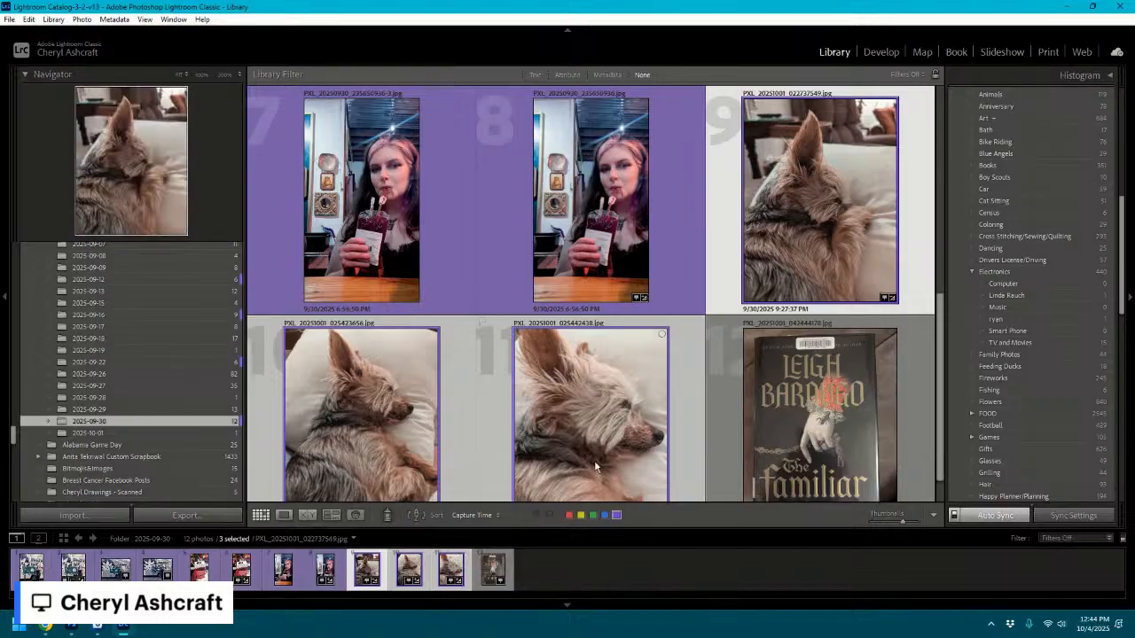
right_click(456, 572)
mouse_move(562, 504)
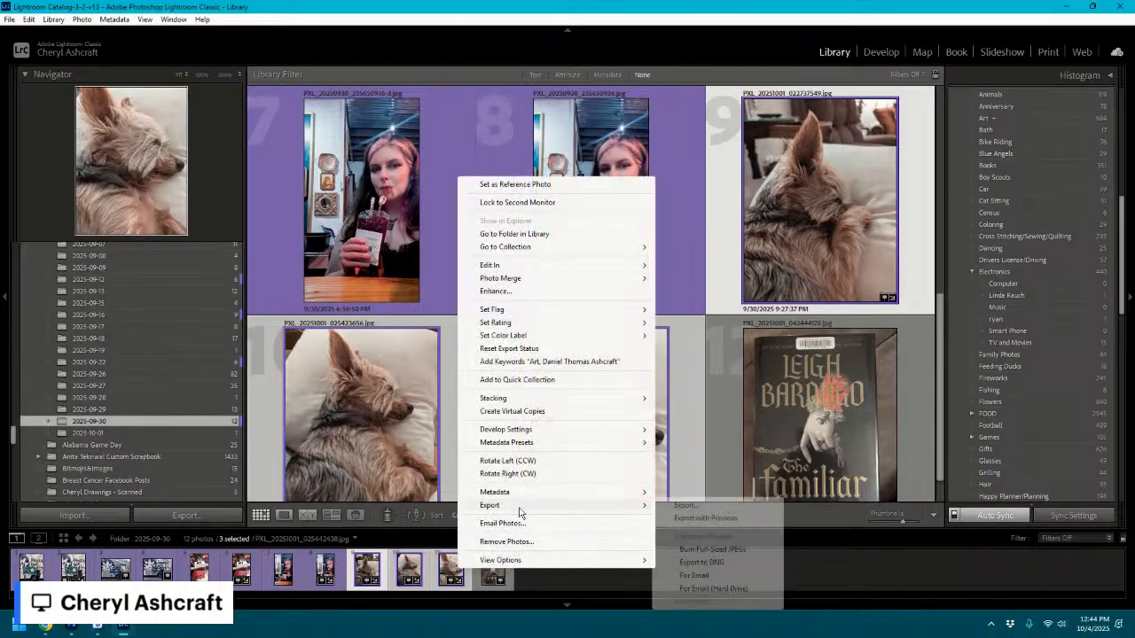
left_click(697, 511)
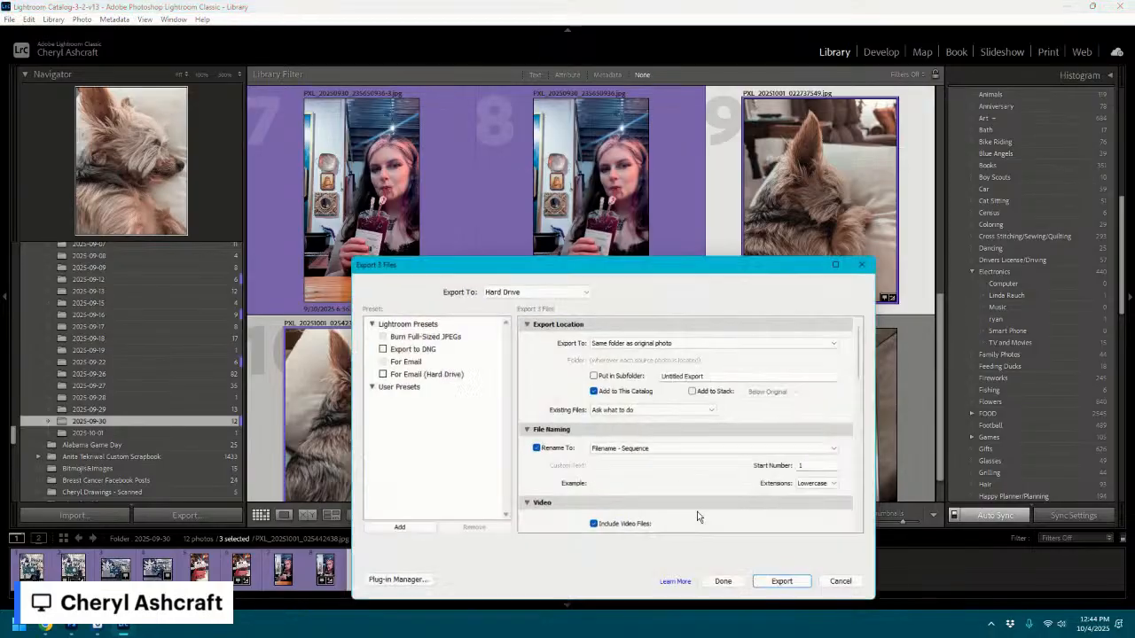
left_click(788, 587)
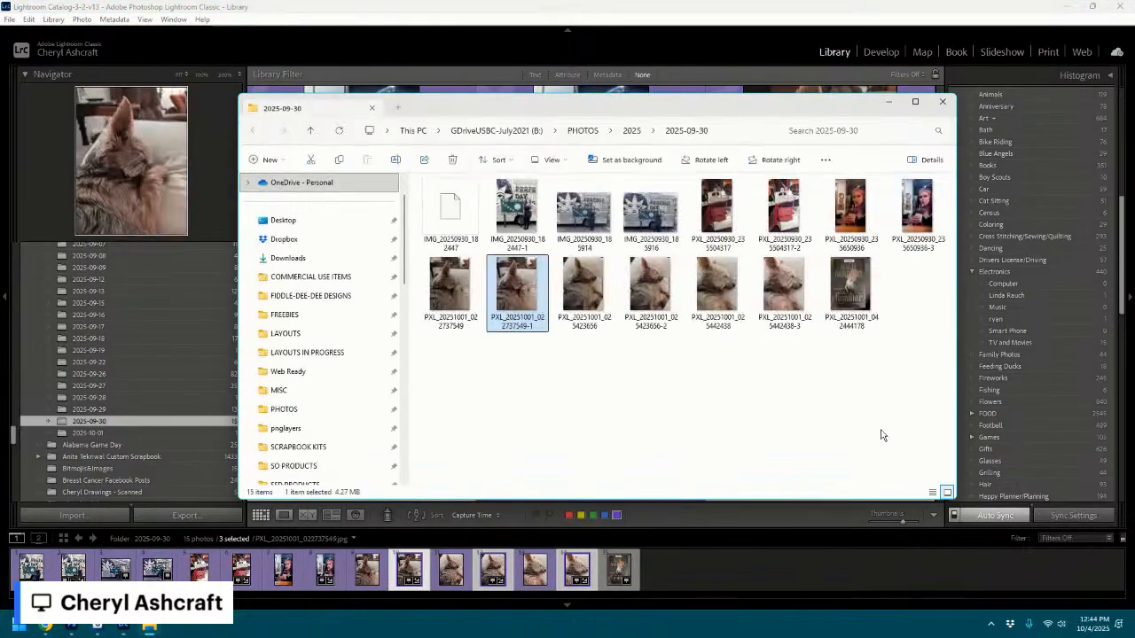
- Place the three exported dog photos from the 2025-09-30 folder into the blank Photoshop layout, and close Lightroom Classic
left_click_drag(860, 107, 1134, 129)
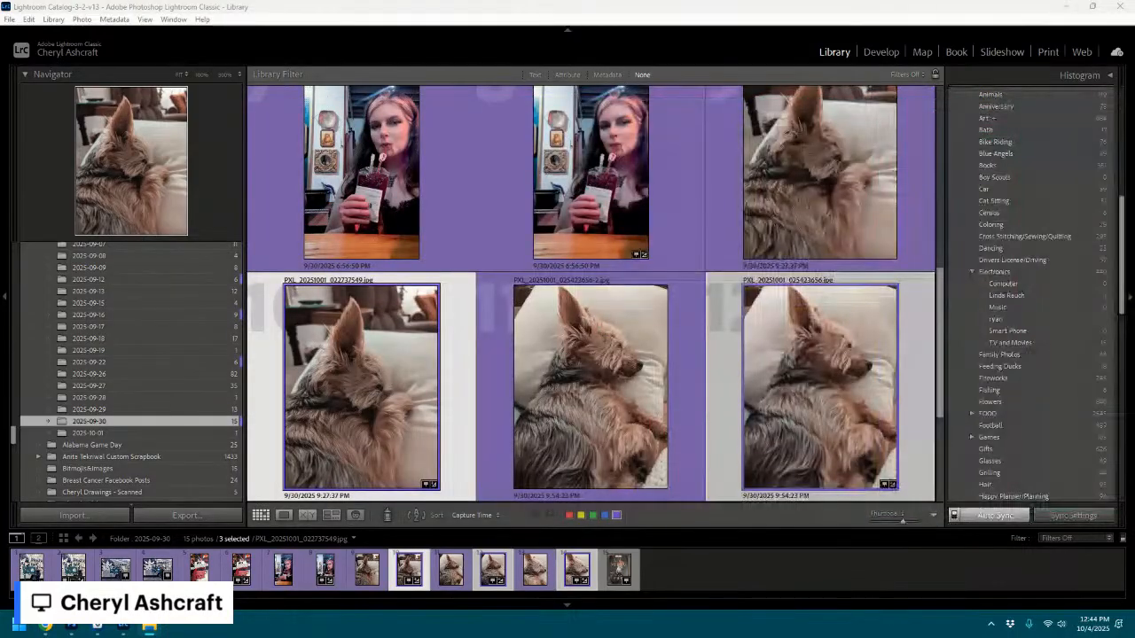
left_click(73, 625)
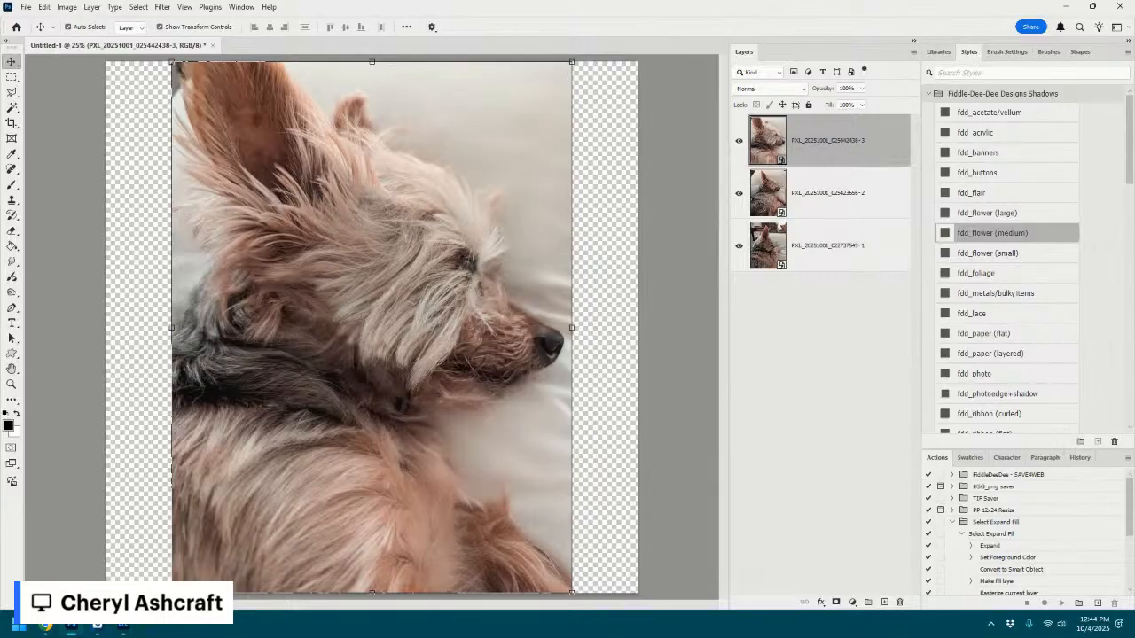
left_click(133, 625)
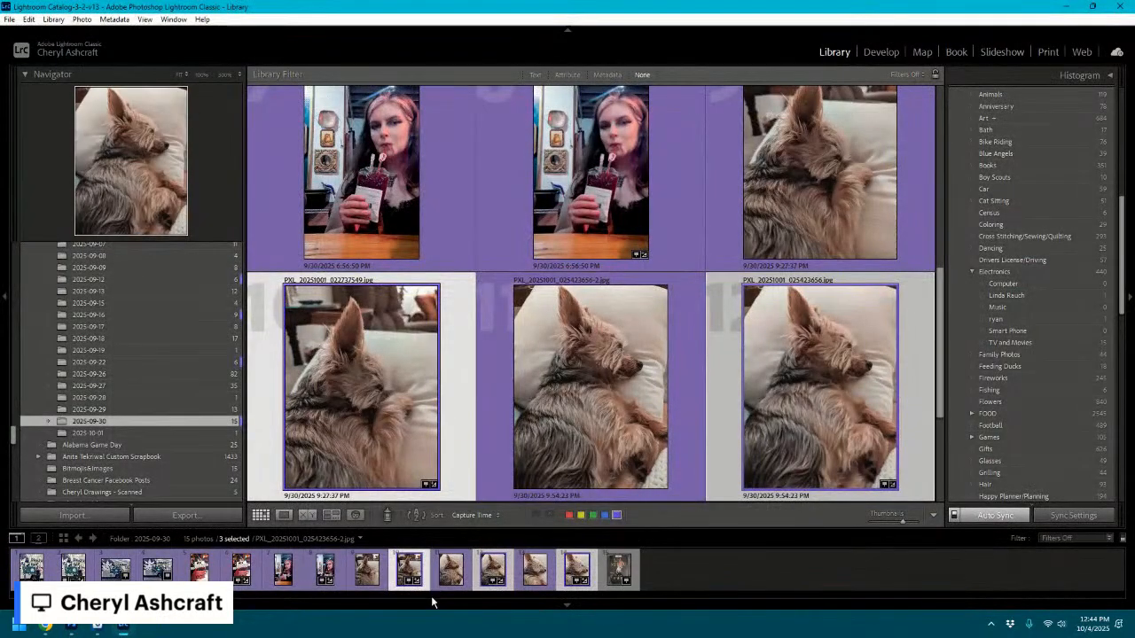
left_click(371, 575)
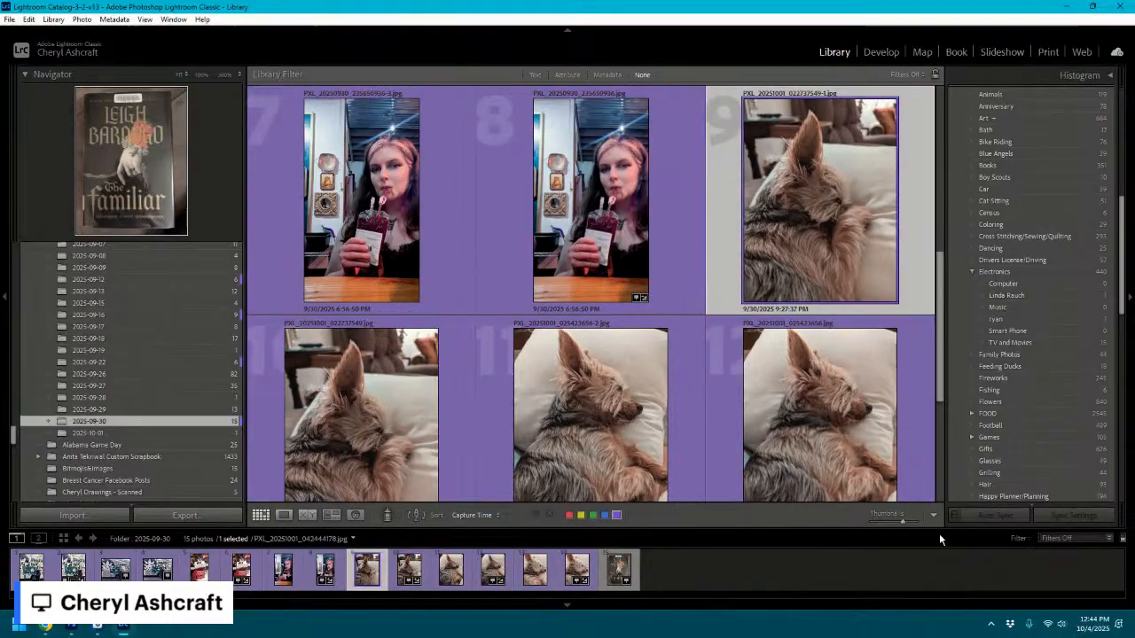
left_click(1119, 10)
- Scale all three dog photo layers together to 52.53% and move them to the right half of the canvas
left_click(814, 244)
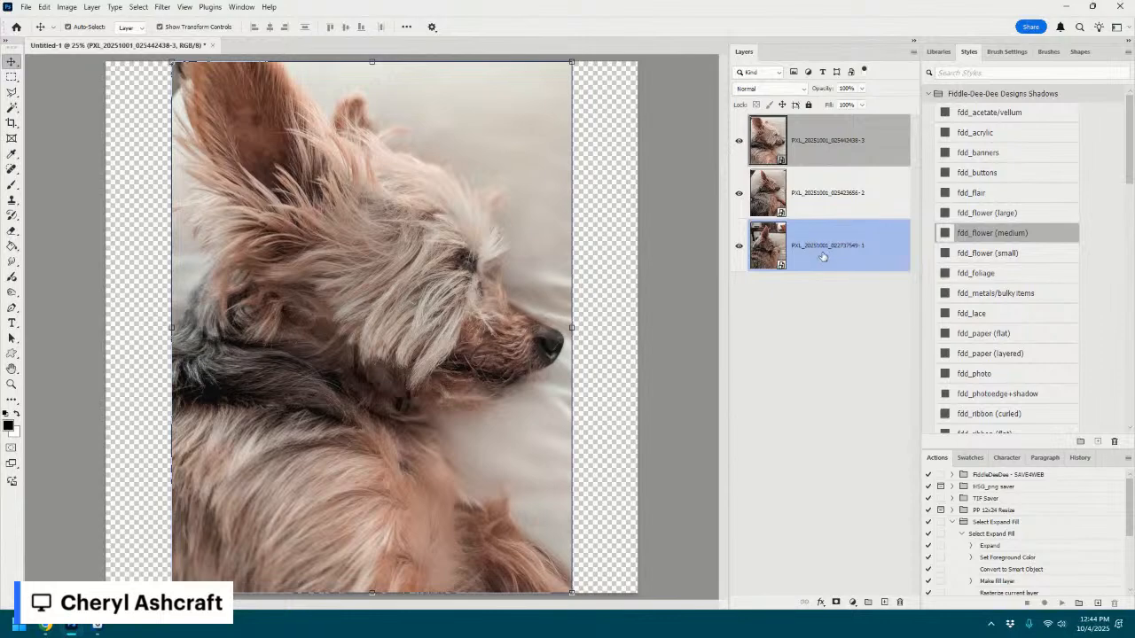
left_click(823, 256, "shift")
scroll(516, 173, "down", 1)
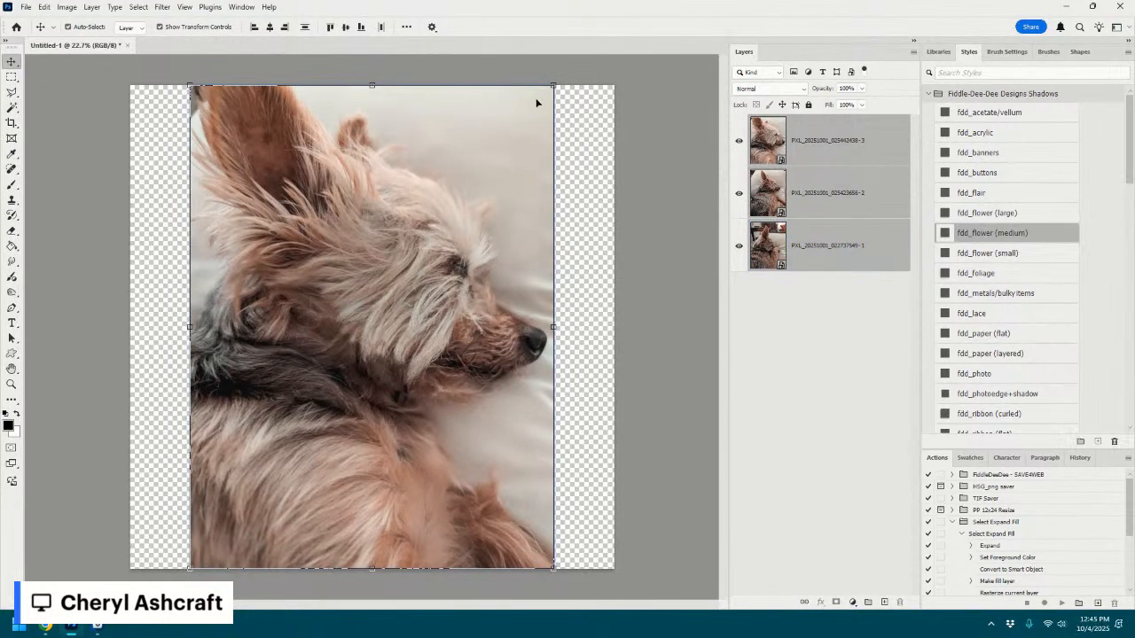
left_click_drag(553, 87, 391, 316)
left_click_drag(348, 377, 542, 277)
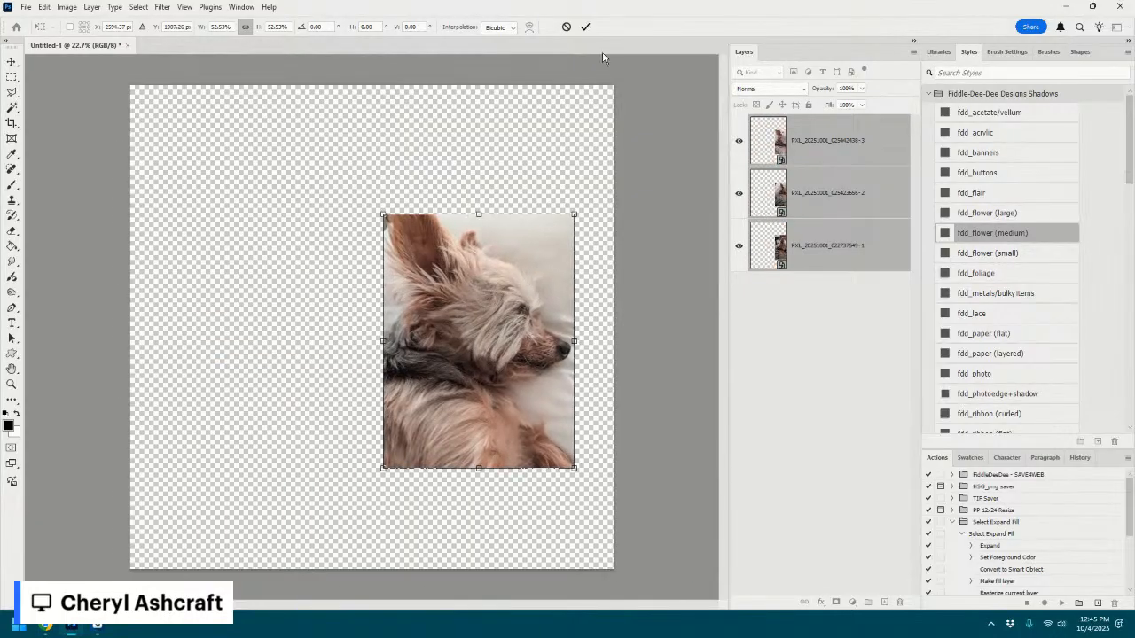
left_click(585, 26)
left_click(808, 259)
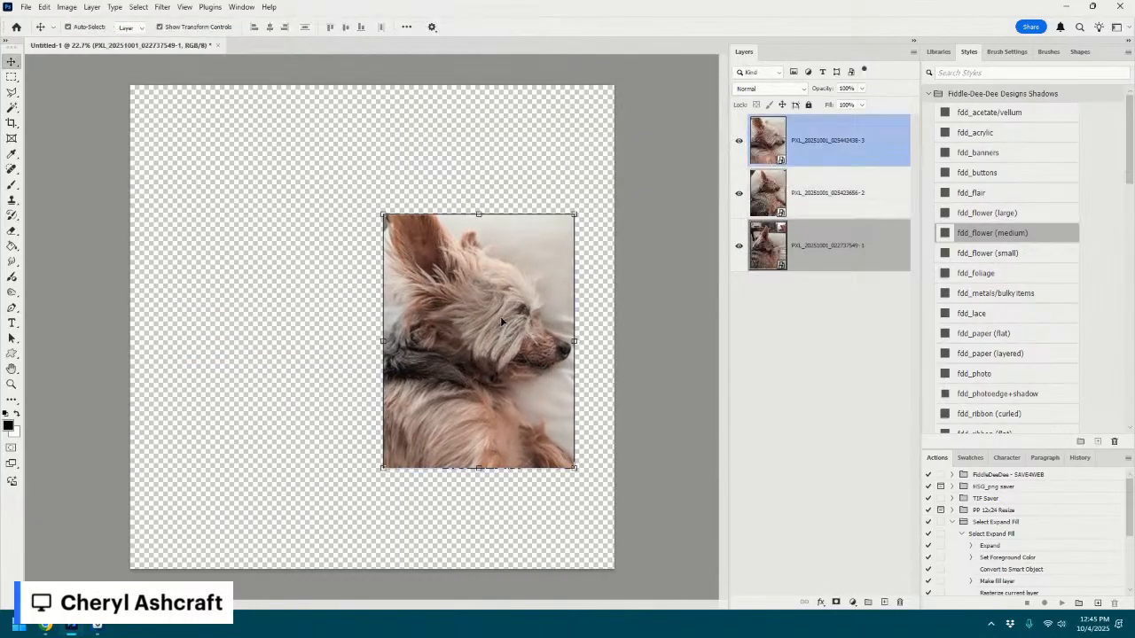
left_click_drag(532, 273, 288, 157)
left_click_drag(825, 196, 772, 194)
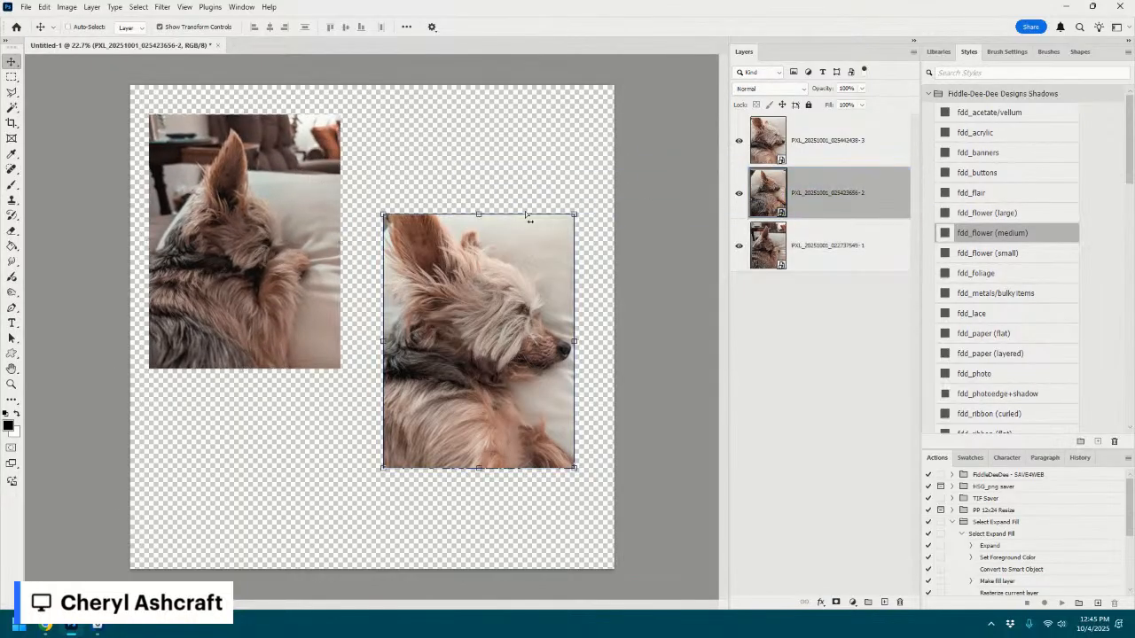
left_click_drag(528, 271, 490, 171)
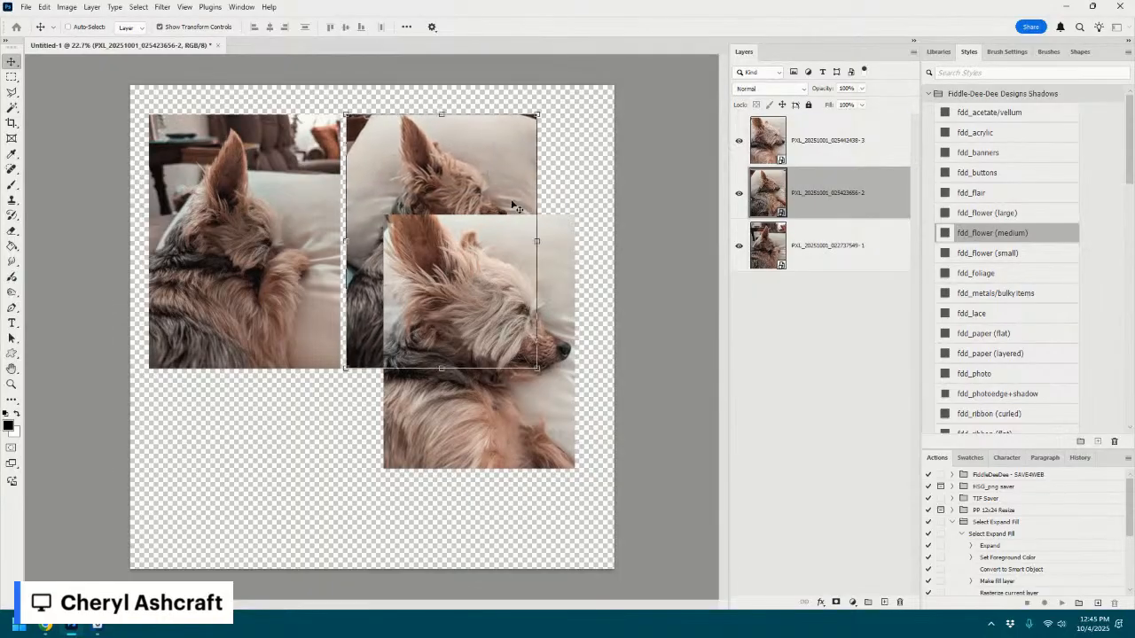
left_click_drag(488, 302, 329, 245)
left_click(798, 192)
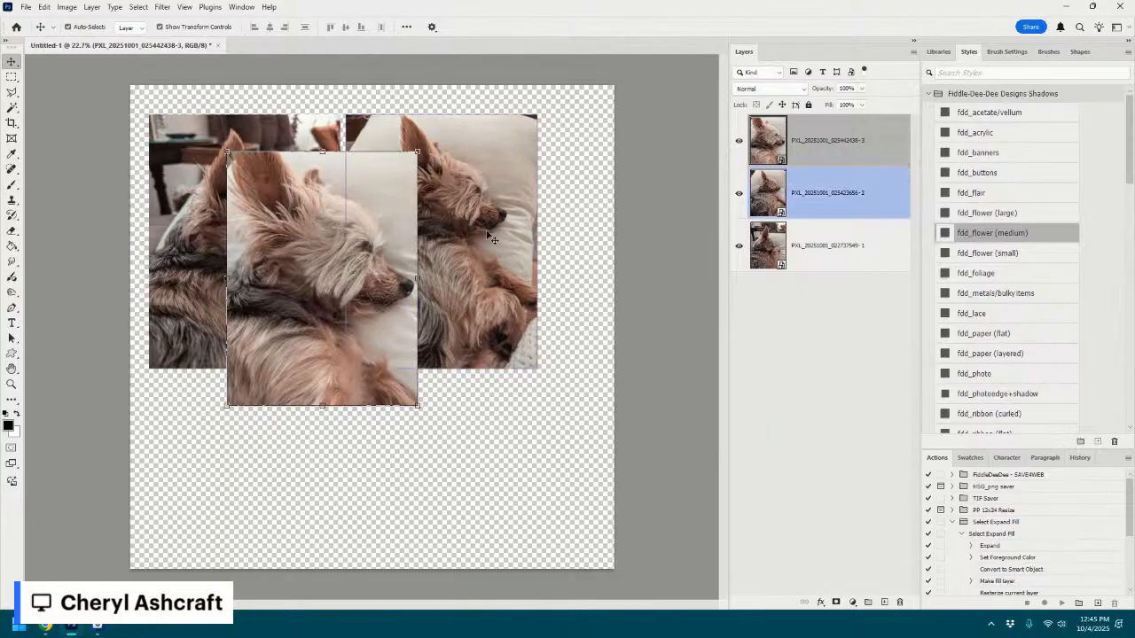
left_click_drag(474, 257, 677, 249)
left_click_drag(359, 267, 478, 228)
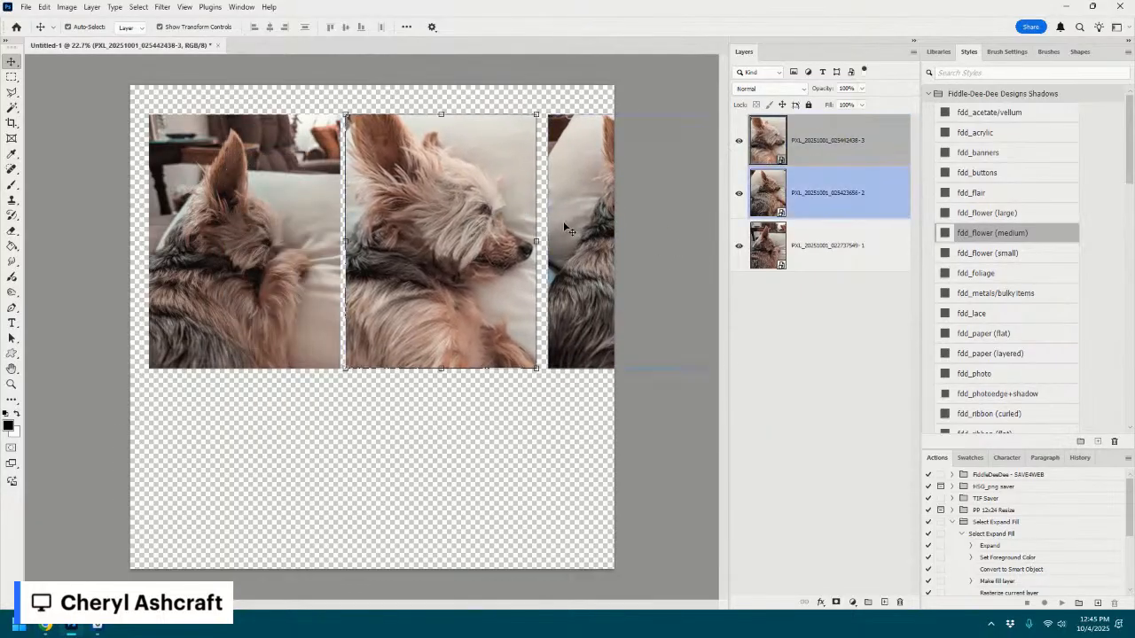
left_click_drag(566, 222, 565, 228)
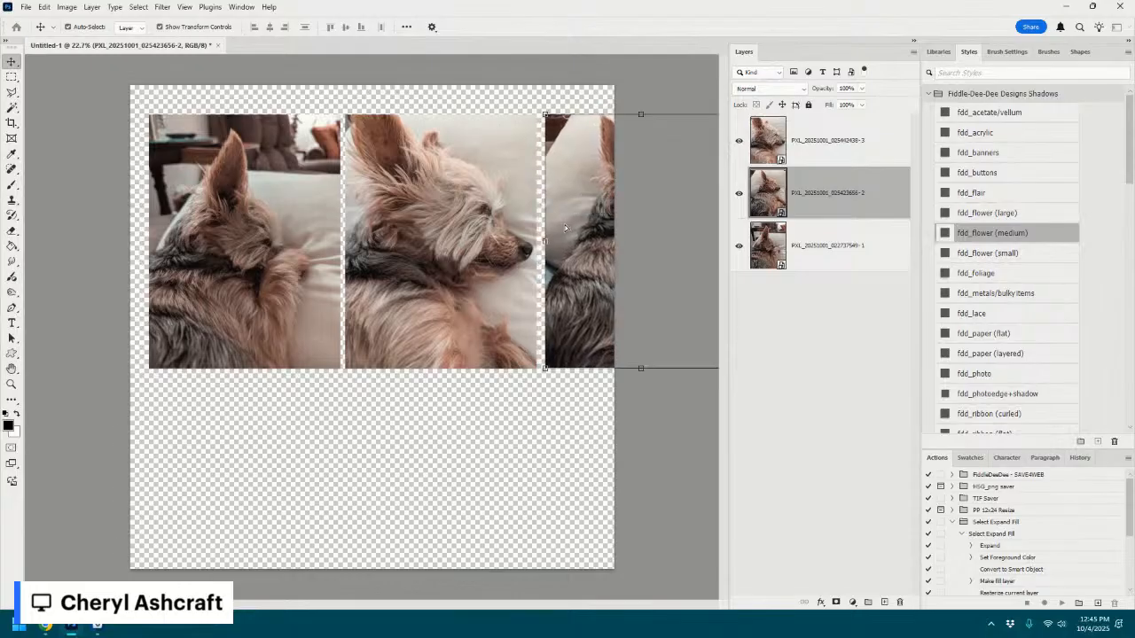
- Scale all three photo layers together to 72.12% and move the row near the middle of the canvas
left_click(815, 261, "shift")
left_click(837, 154, "shift")
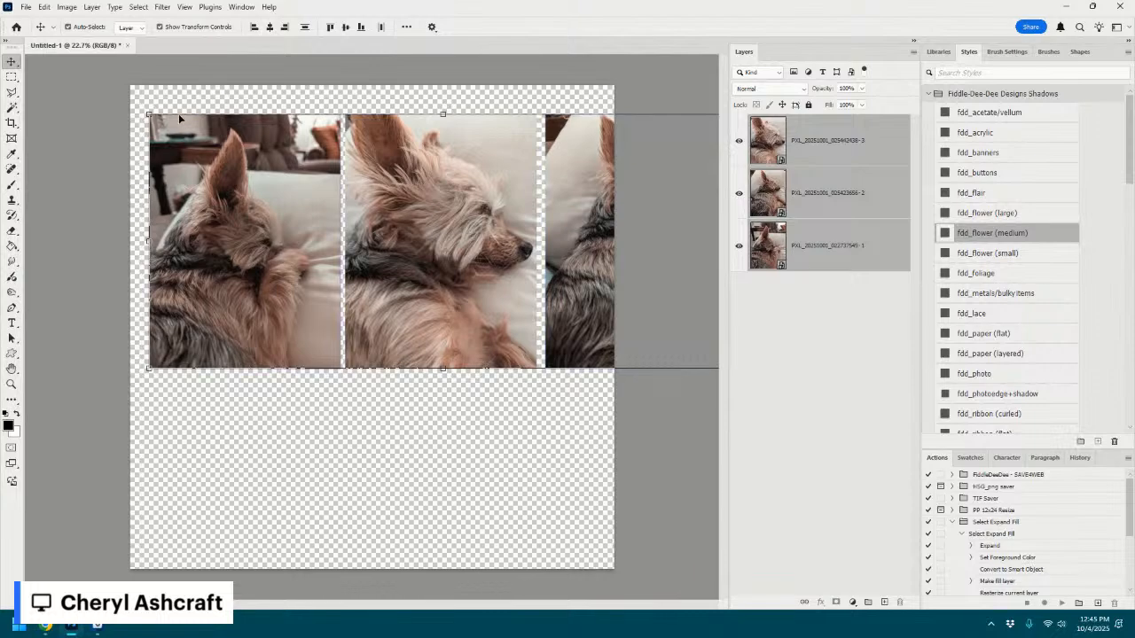
left_click_drag(149, 115, 280, 353)
left_click_drag(580, 316, 398, 345)
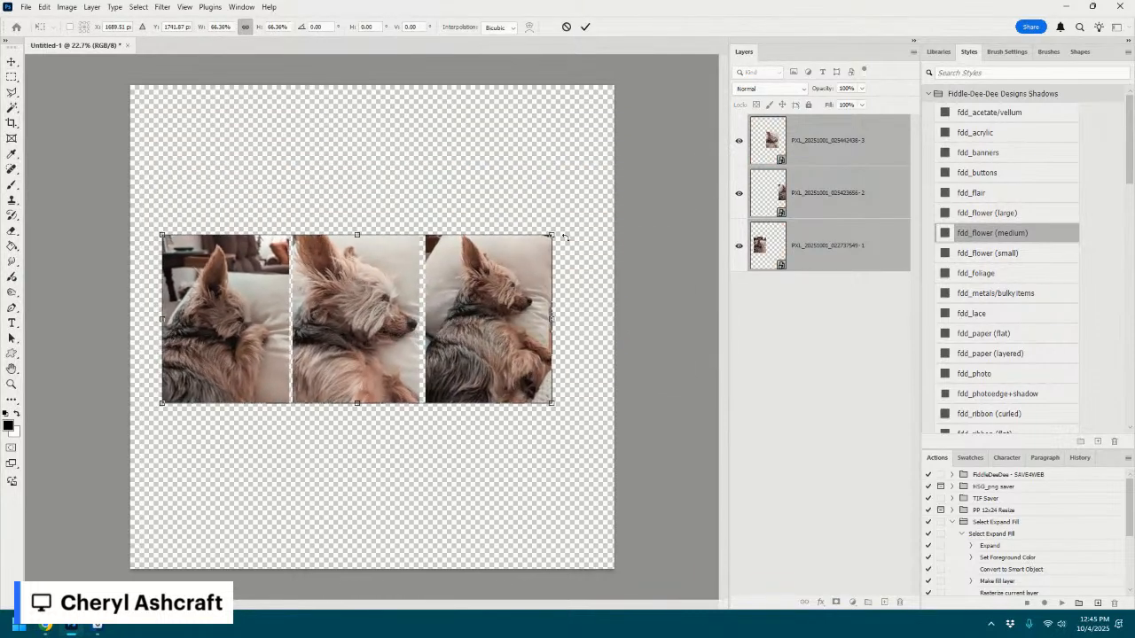
left_click_drag(551, 233, 586, 220)
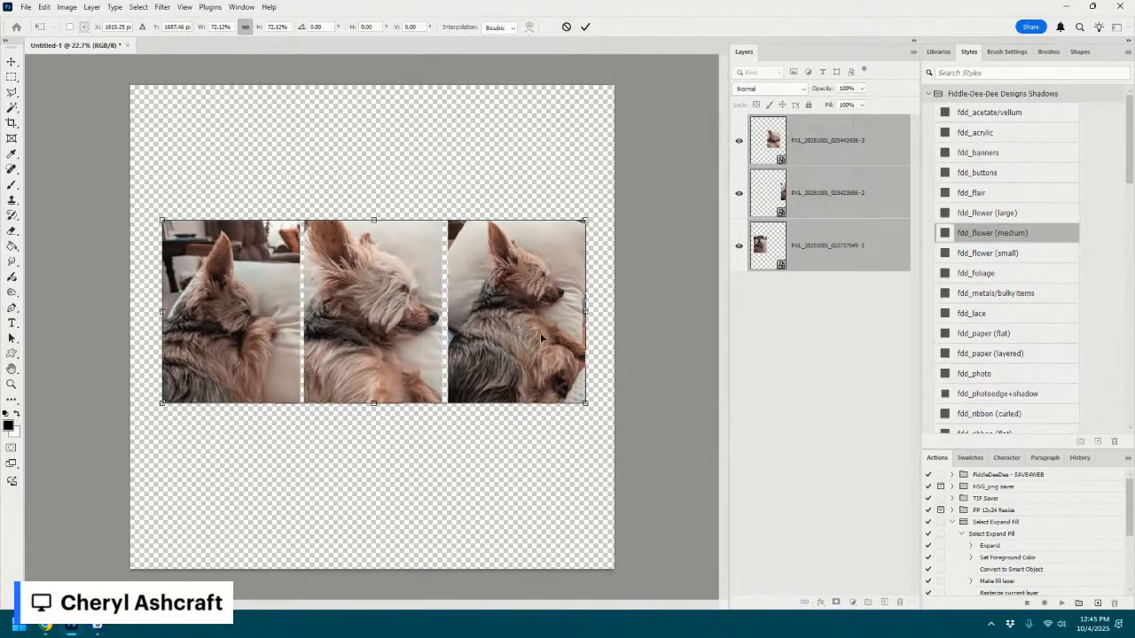
left_click_drag(541, 338, 547, 341)
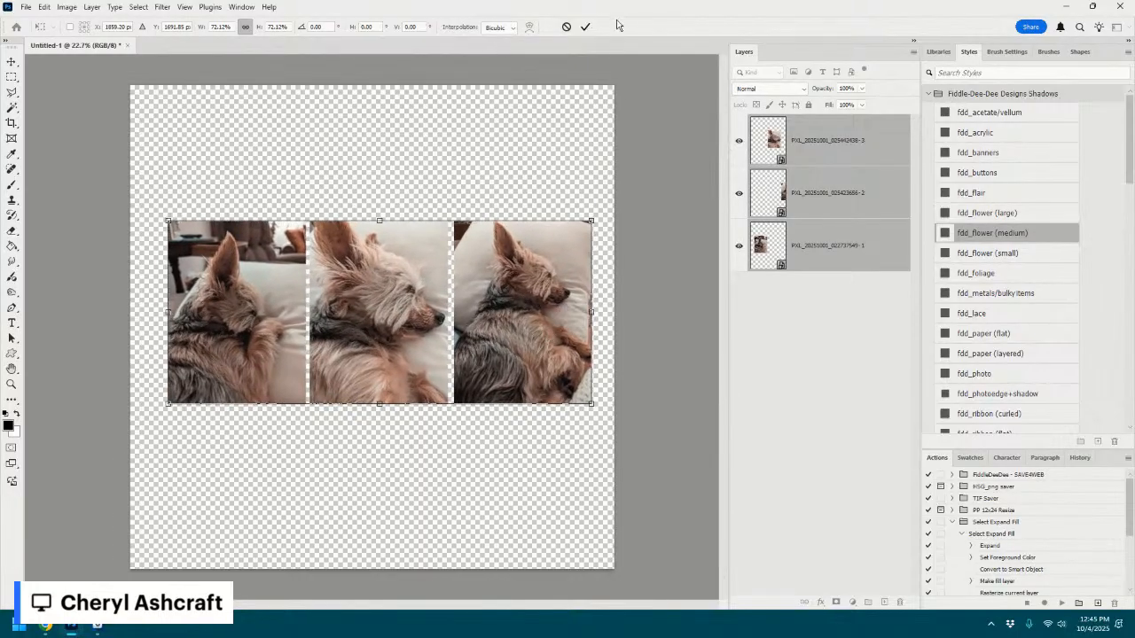
left_click(585, 26)
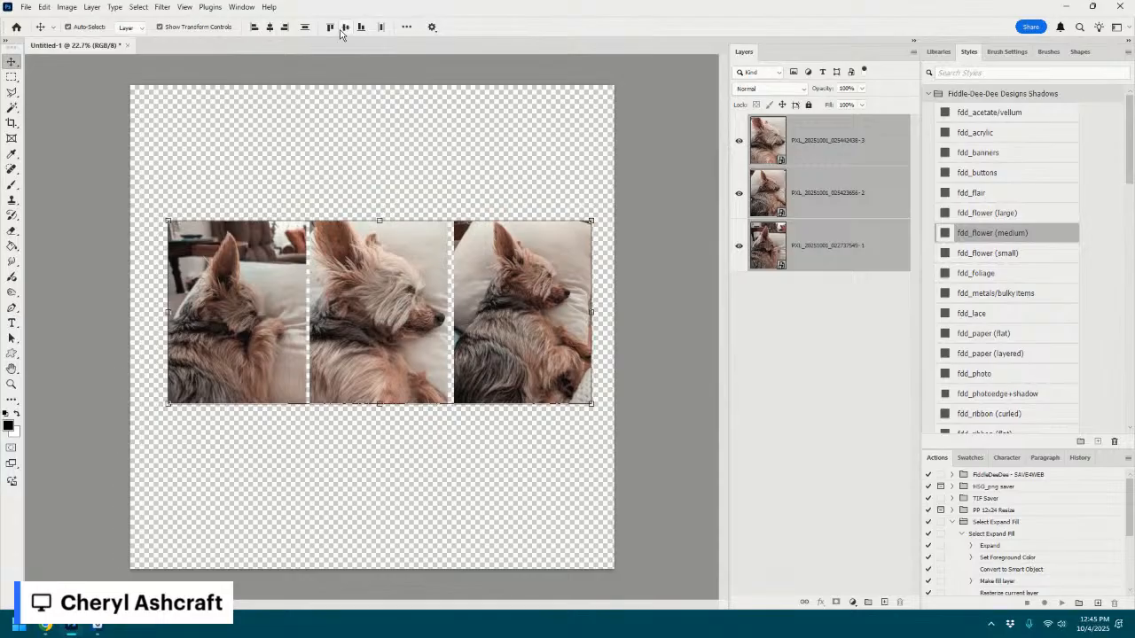
- Align the vertical centers of the three photos and apply the fdd_photoedge+shadow style to them
left_click(346, 31)
left_click(1018, 395)
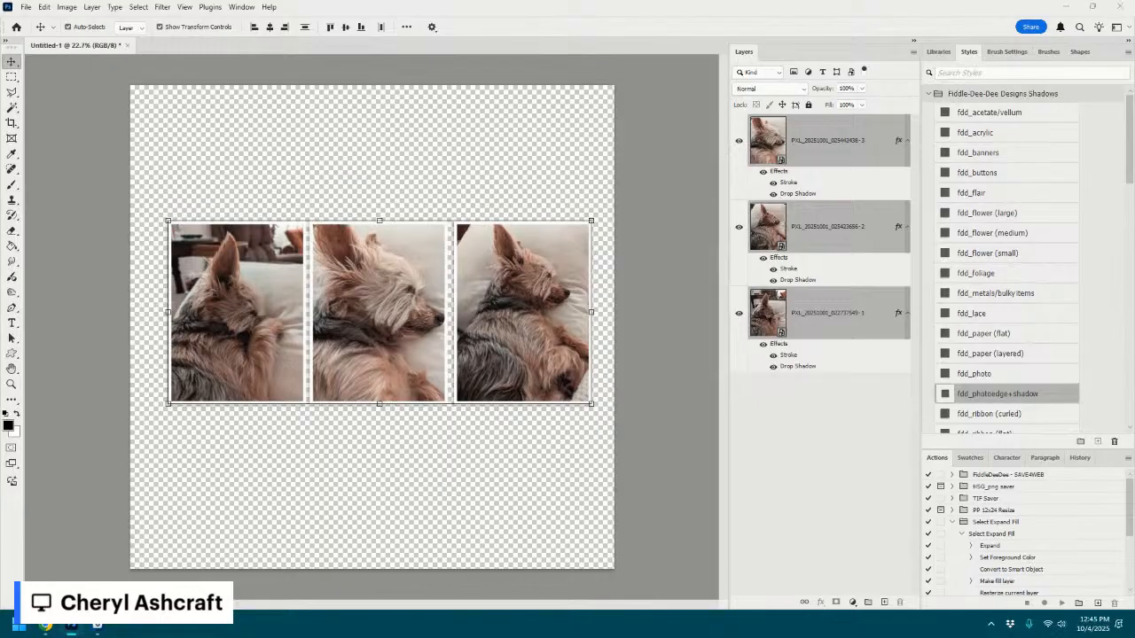
- Place the hearts paper wilkerson-loveyousomush-pp11 in the layout and move its layer beneath the three photos
left_click_drag(679, 307, 421, 483)
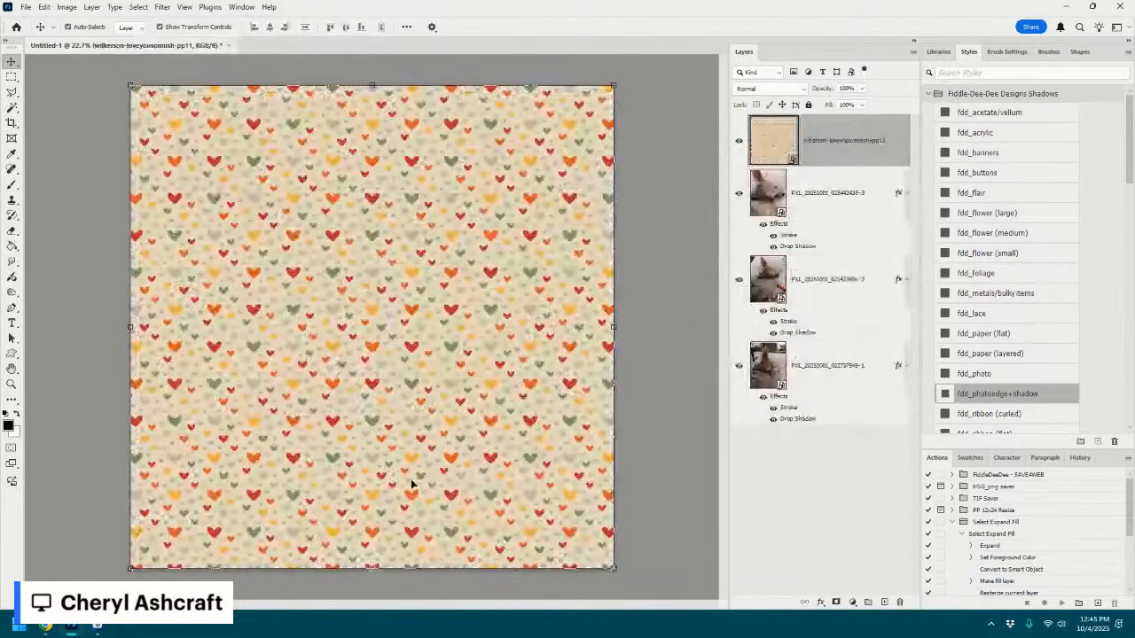
scroll(443, 434, "up", 2)
left_click_drag(843, 145, 829, 425)
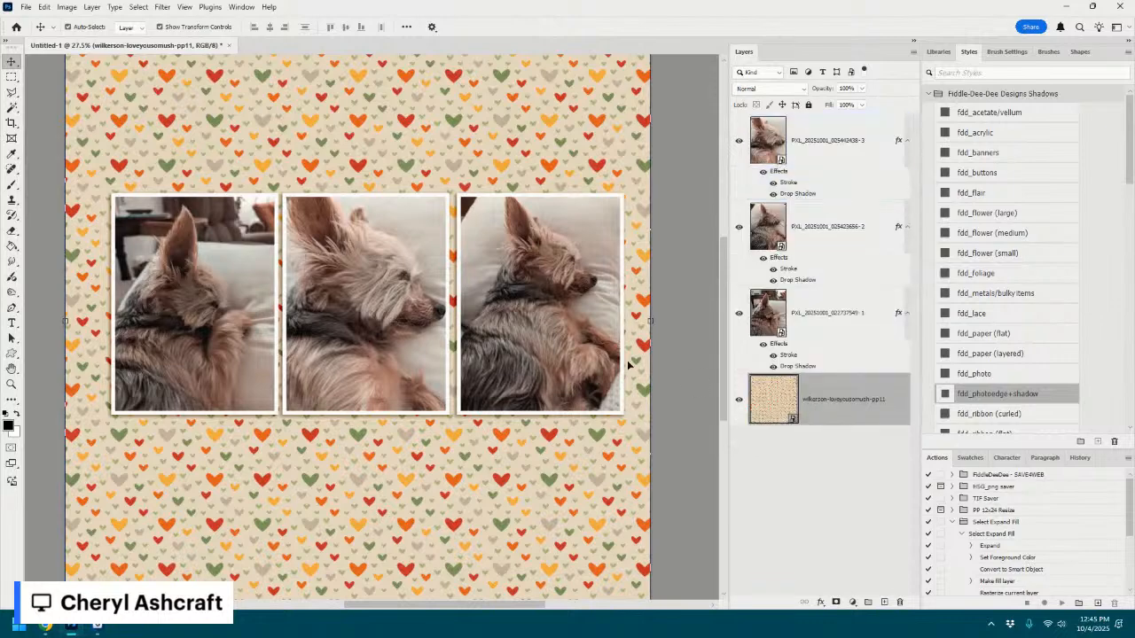
- Select the three photo layers and shift them together slightly left to center the row on the page
scroll(568, 363, "down", 2)
left_click(822, 319)
left_click(838, 142, "shift")
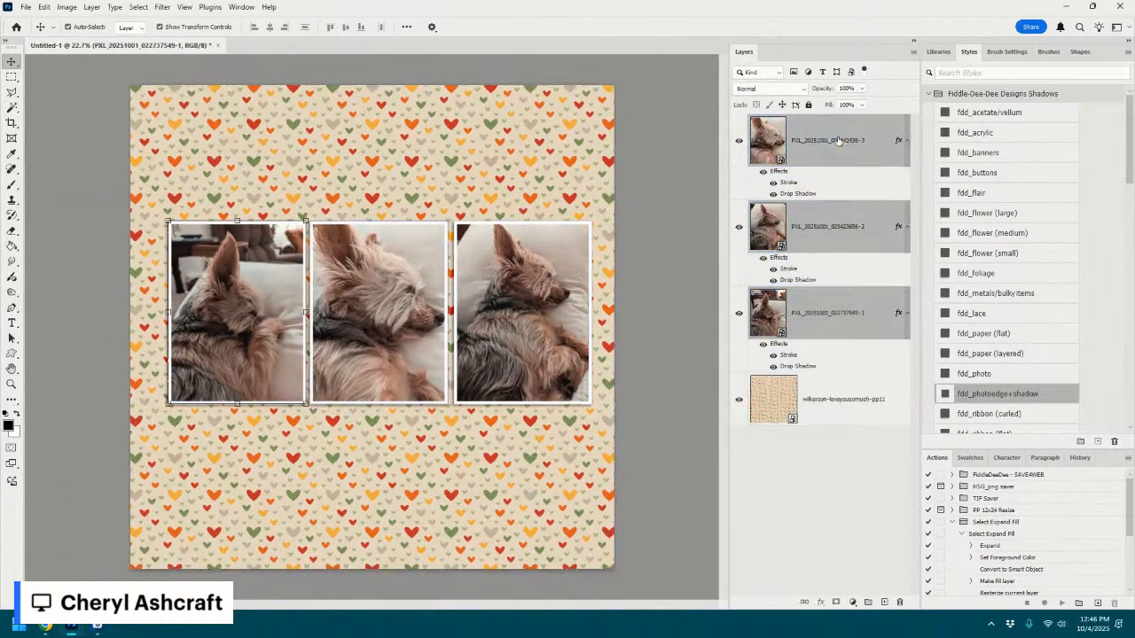
left_click_drag(539, 312, 530, 312)
- Copy a full-width horizontal band of the hearts paper around the photos to a new layer
left_click(820, 385)
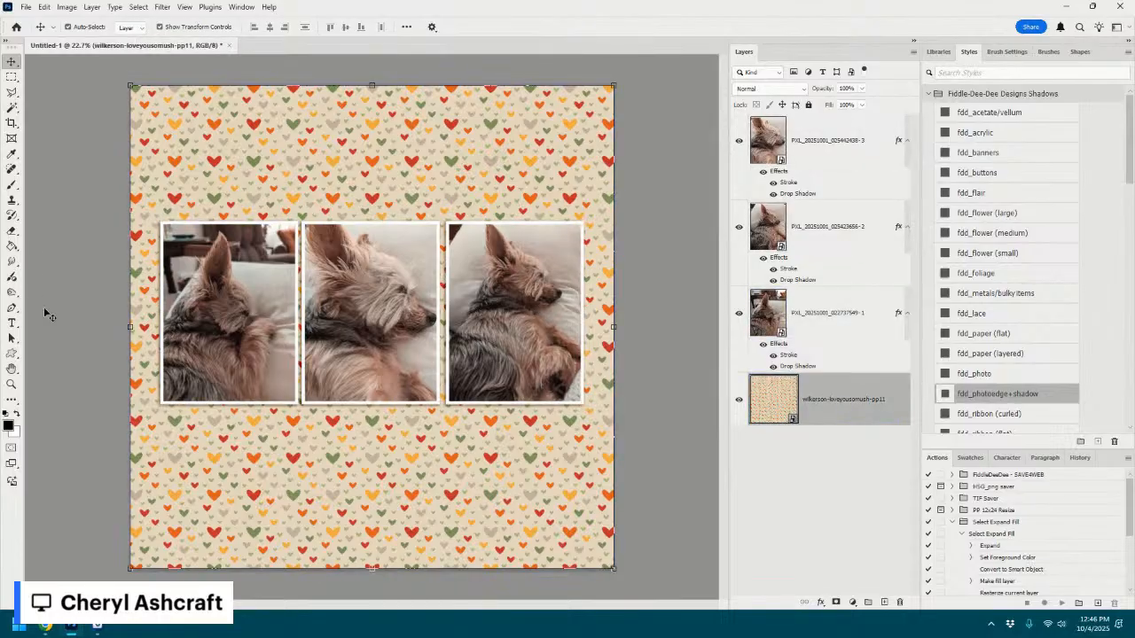
left_click(12, 77)
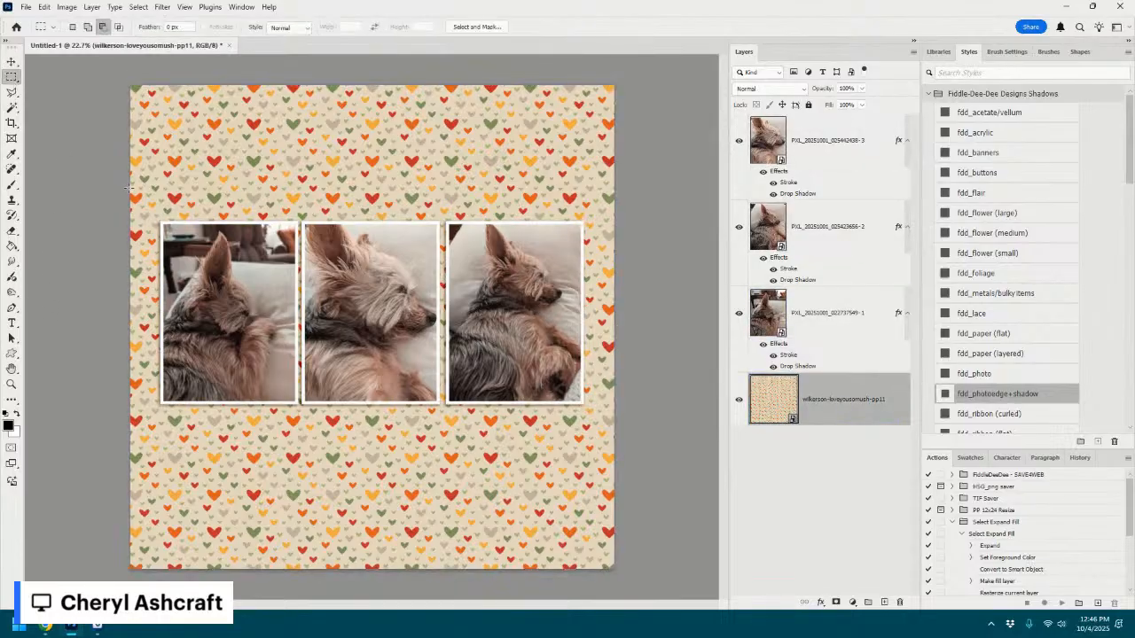
left_click_drag(127, 191, 616, 444)
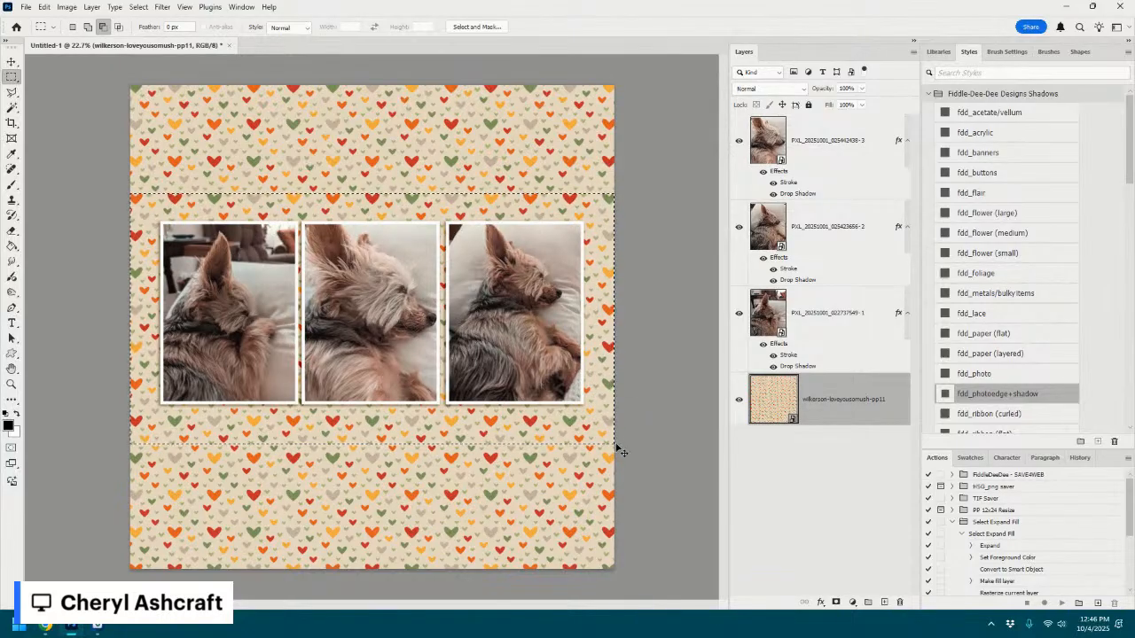
key("ctrl+j")
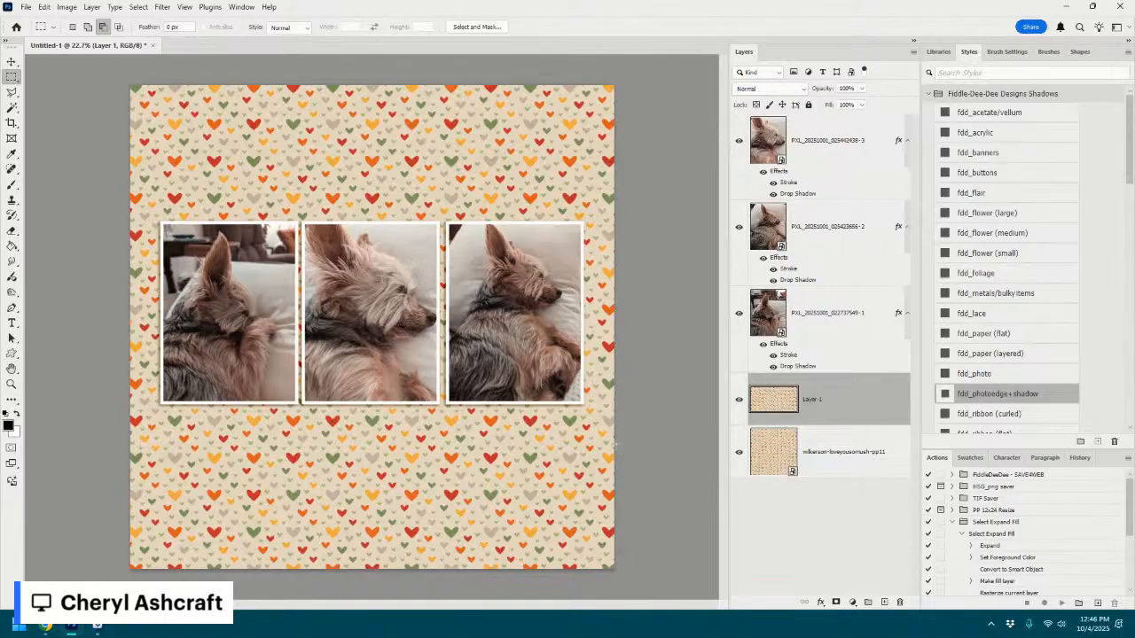
- Copy the hearts paper's layer name and rename the new band layer wilkerson-loveyousomush-pp11
right_click(823, 457)
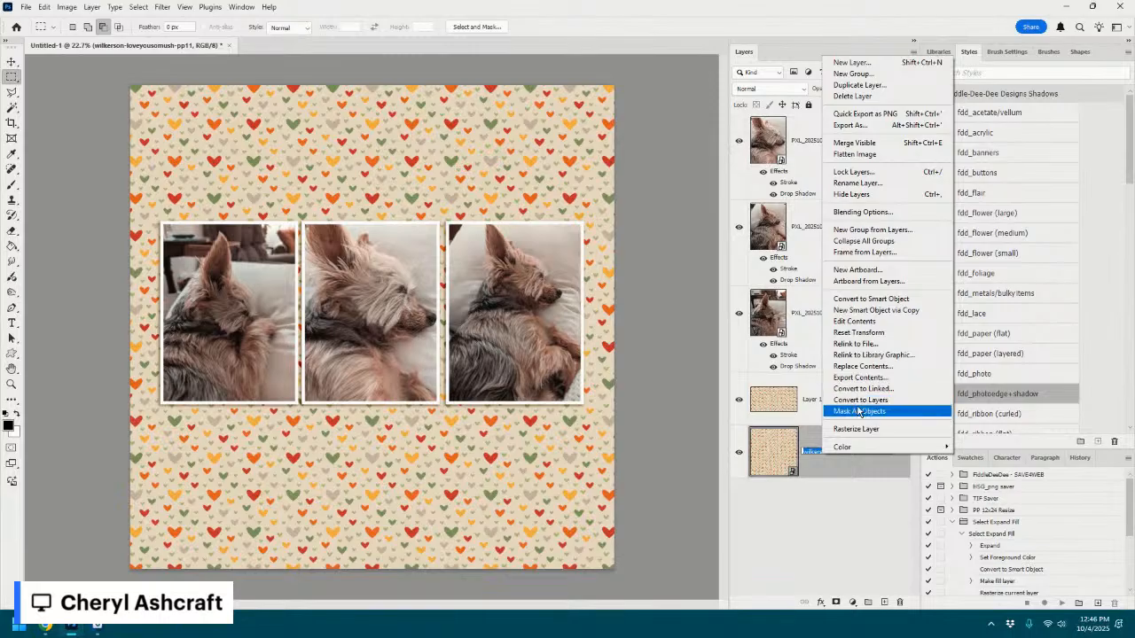
right_click(809, 455)
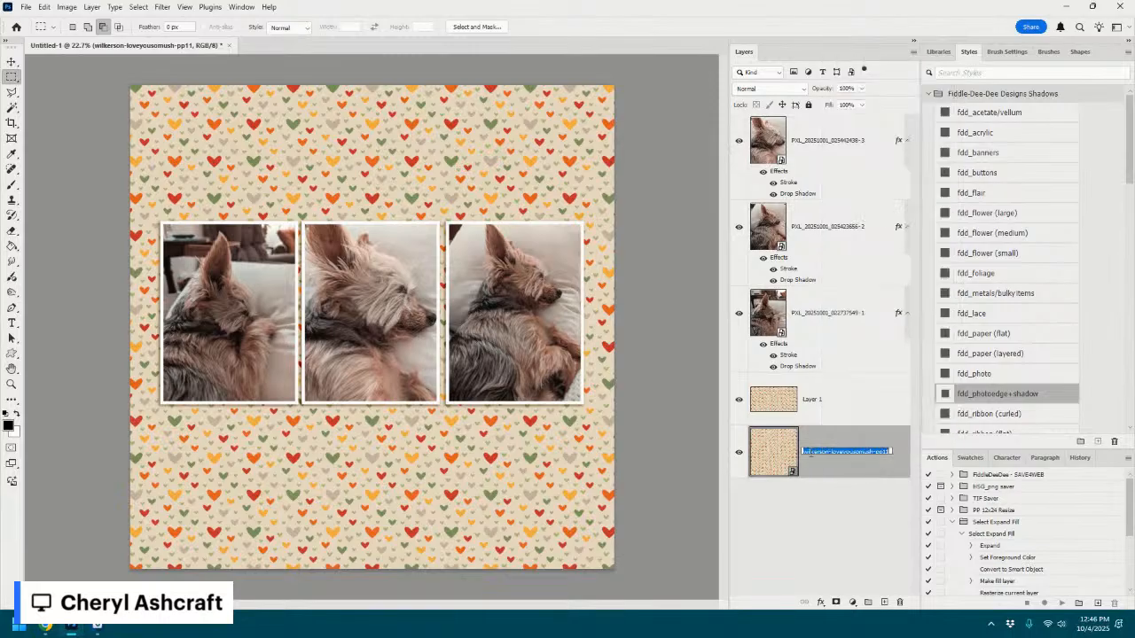
left_click(702, 326)
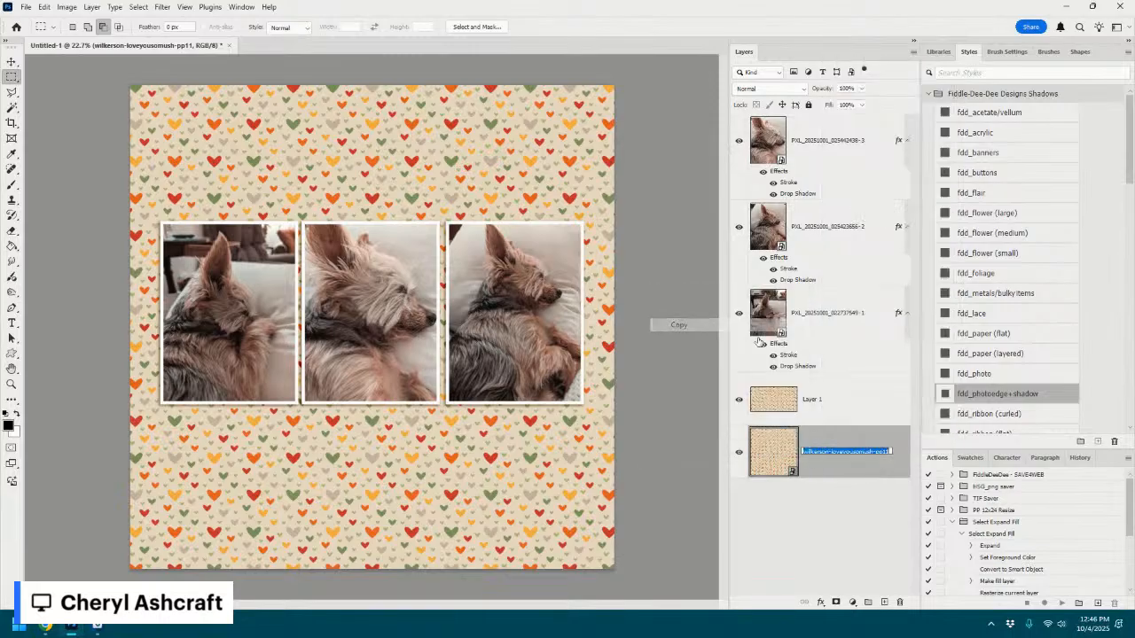
key("Return")
right_click(811, 403)
left_click(813, 406)
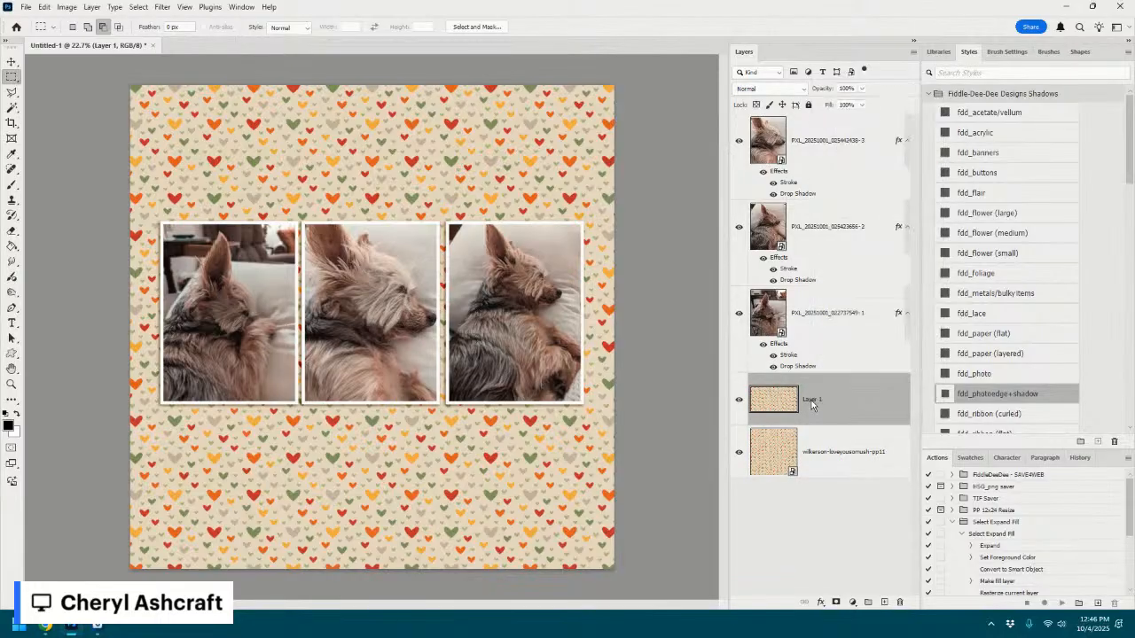
double_click(811, 401)
right_click(810, 401)
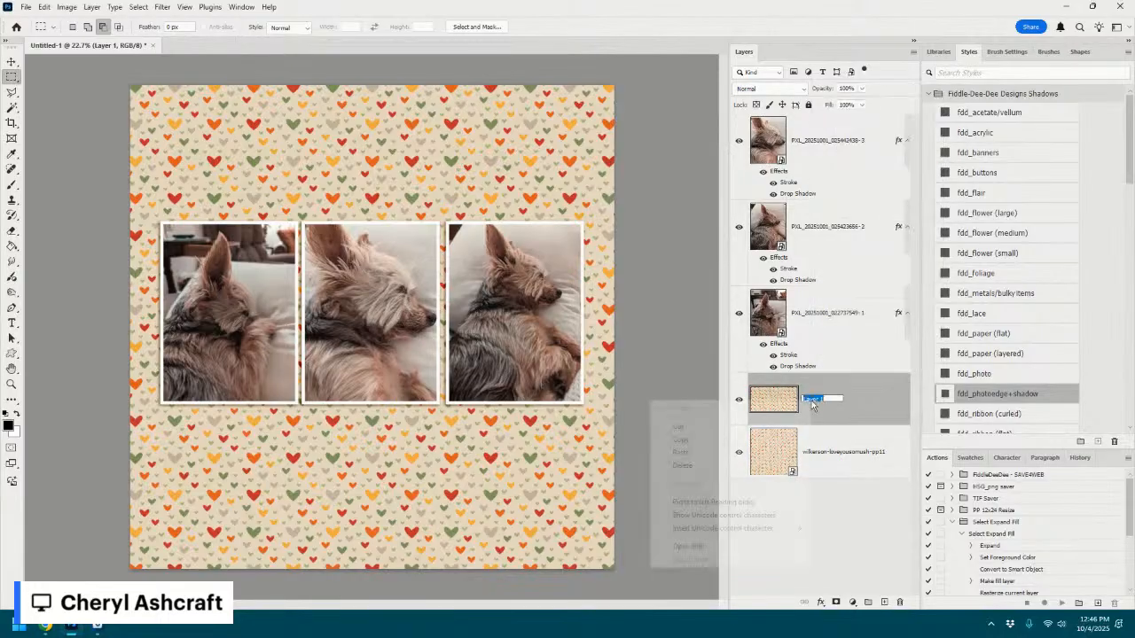
- Delete the full-size hearts paper layer and place papers soco_loveyousomush_pp01alt and soco_loveyousomush_pp02alt beneath the hearts band
right_click(853, 454)
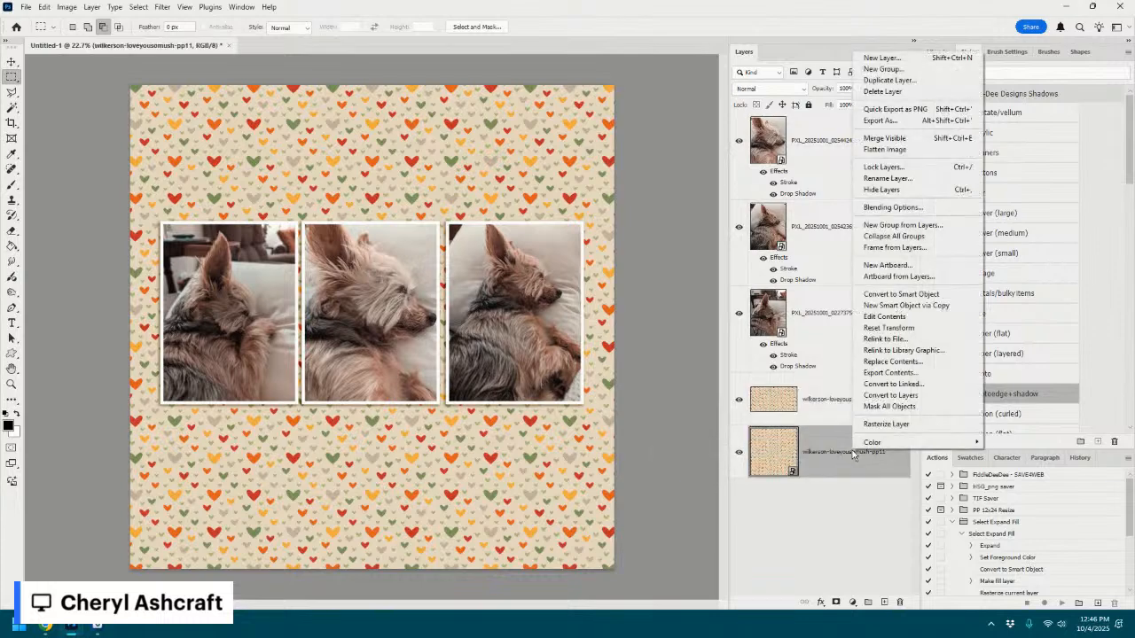
left_click(918, 92)
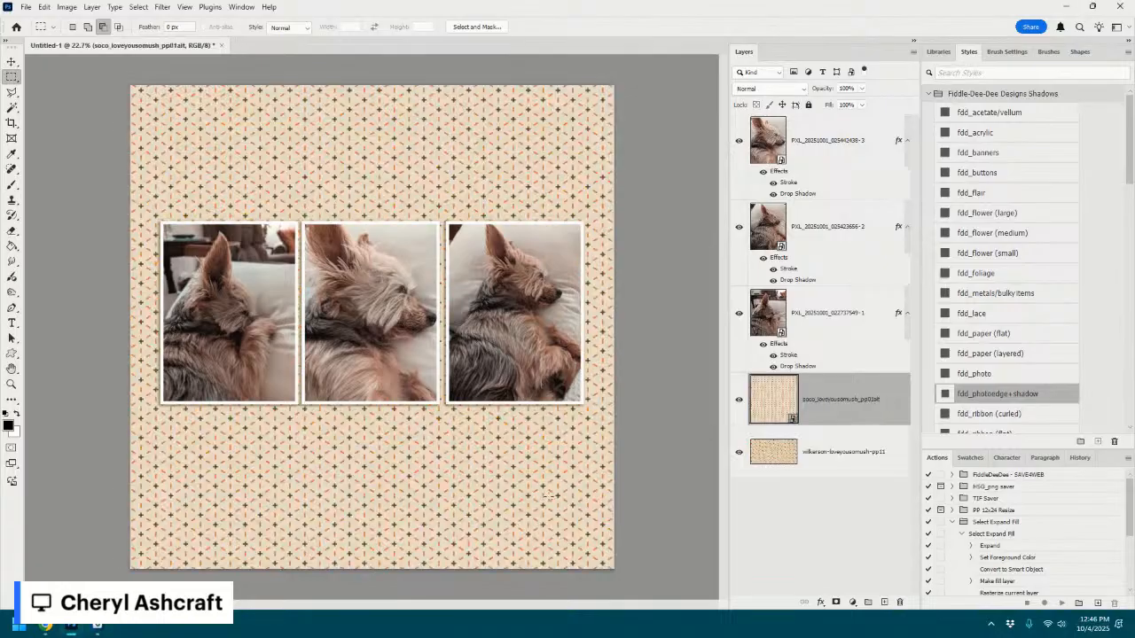
left_click_drag(872, 391, 849, 475)
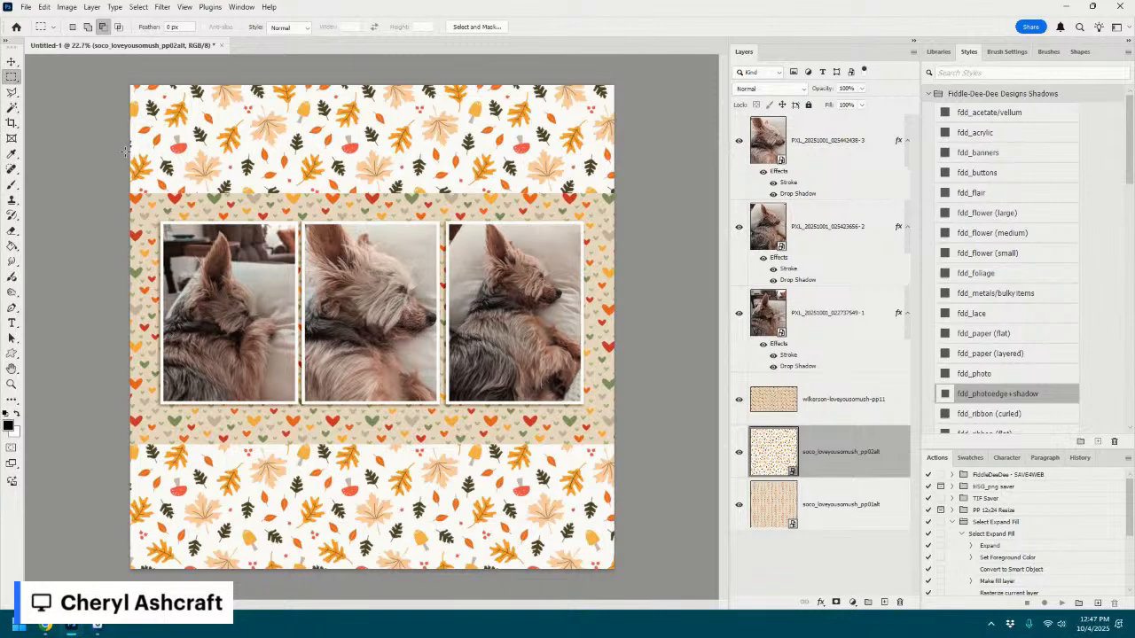
- Copy a full-width band of the leaf paper, extending above and below the hearts band, to a new layer
left_click_drag(128, 152, 625, 498)
key("ctrl+d")
left_click_drag(125, 138, 621, 497)
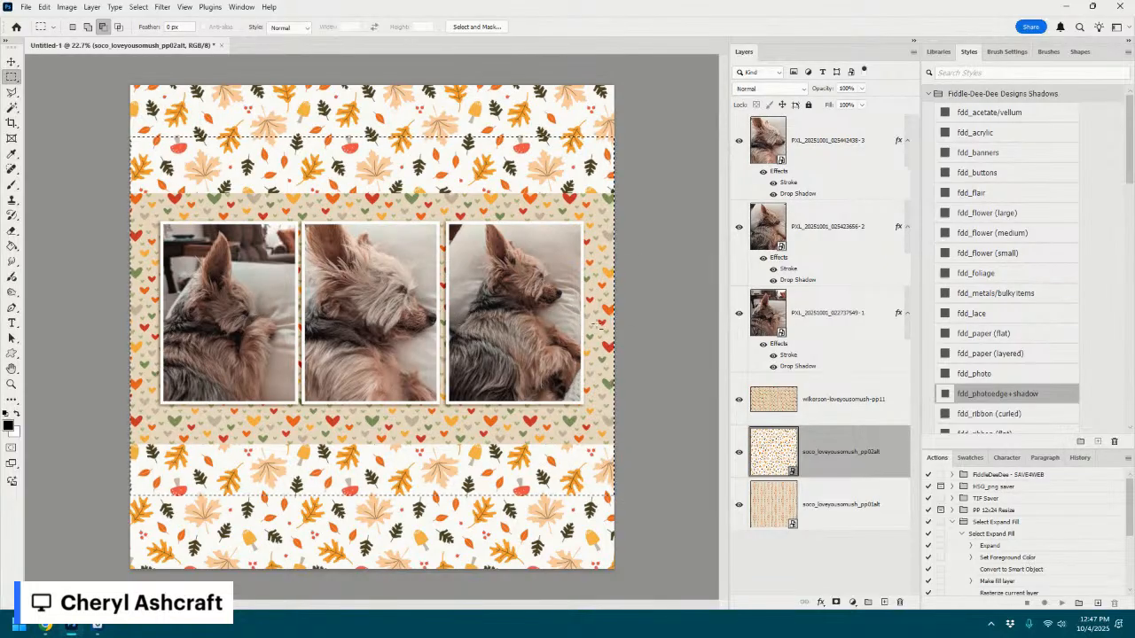
key("ctrl+j")
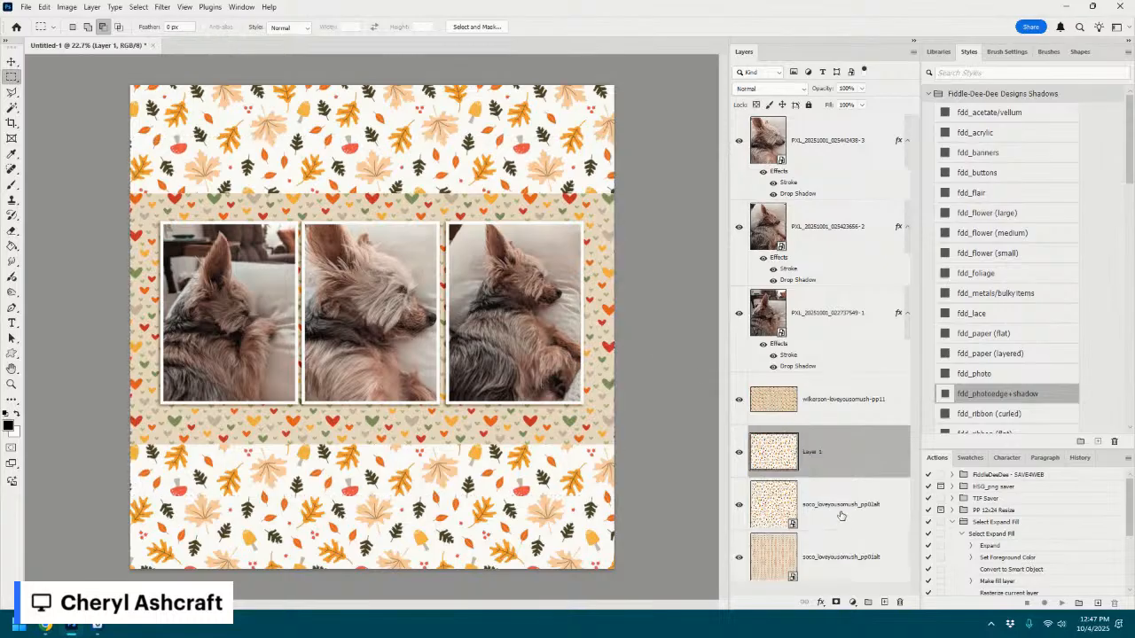
- Rename the leaf band layer soco_loveyousomush_pp02alt by copying the original's name, and delete the full-size leaf paper layer
left_click(841, 512)
double_click(841, 506)
right_click(841, 505)
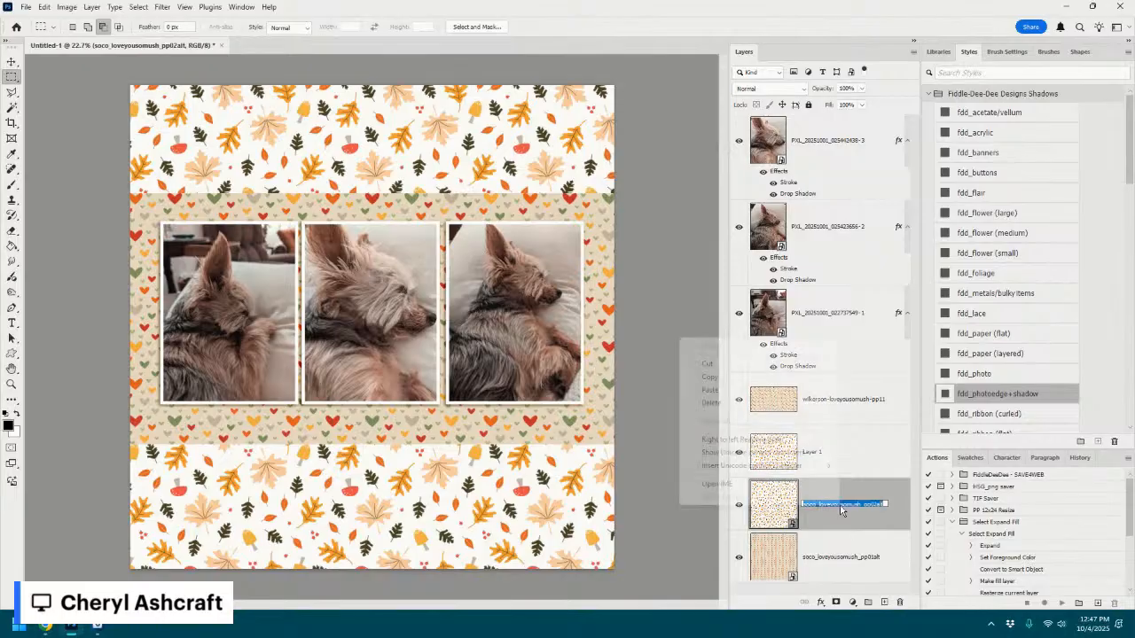
left_click(719, 379)
left_click(816, 458)
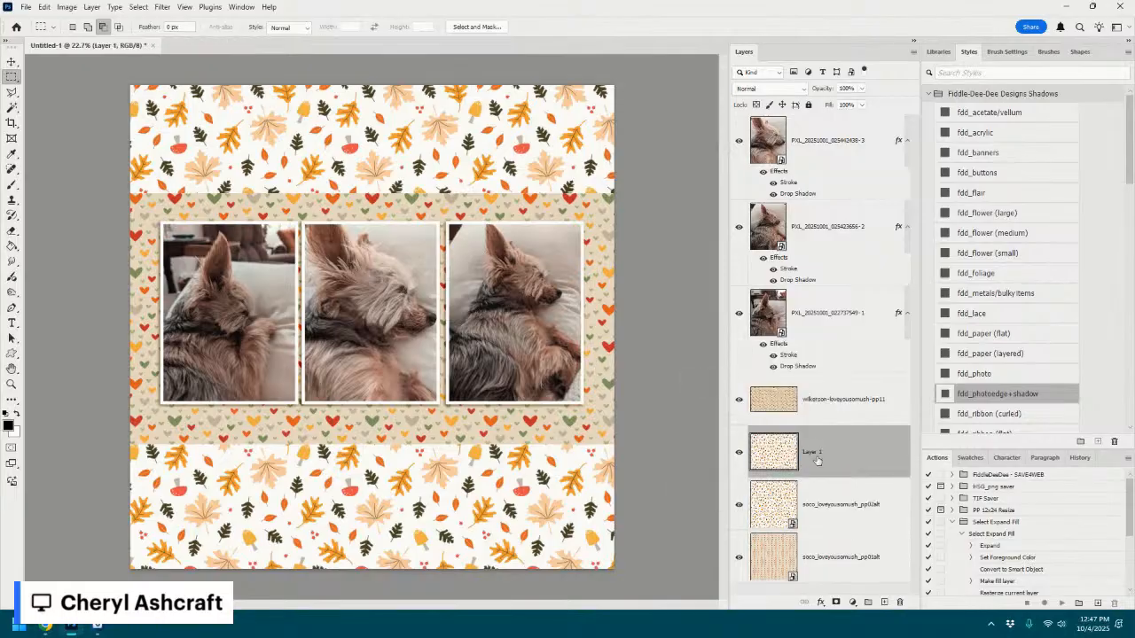
double_click(813, 452)
right_click(812, 452)
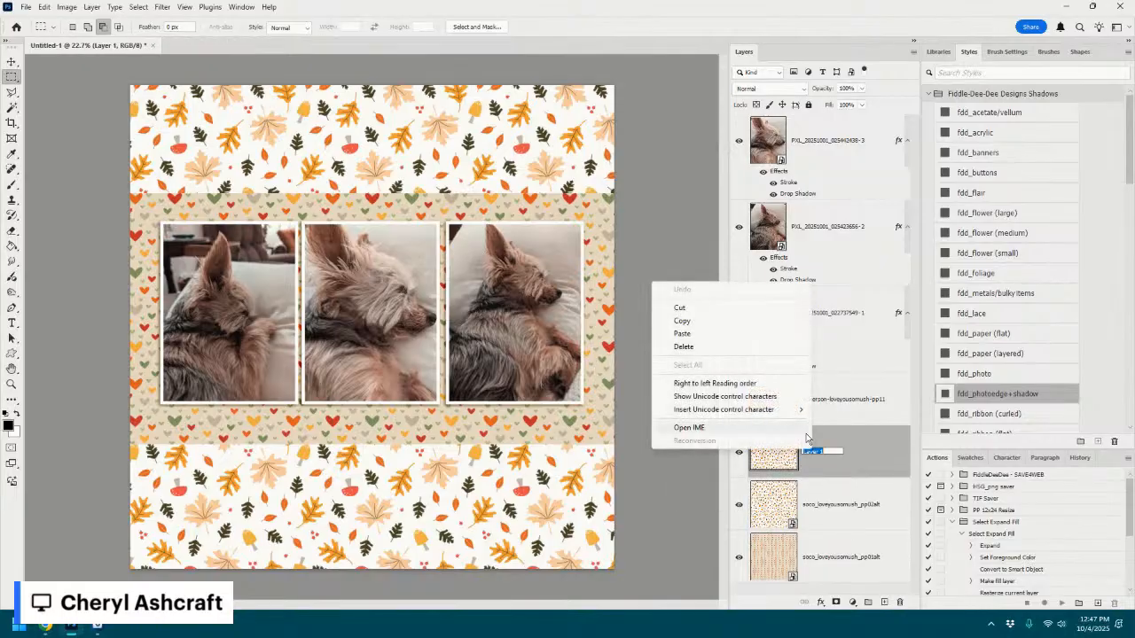
left_click(684, 333)
left_click(708, 361)
right_click(843, 509)
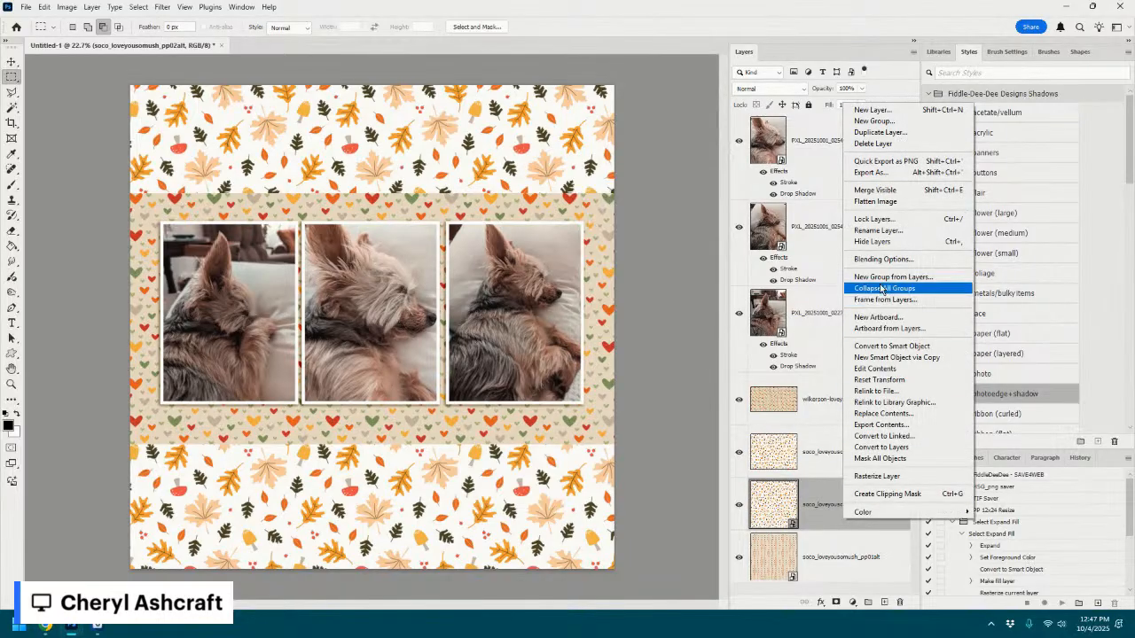
left_click(873, 144)
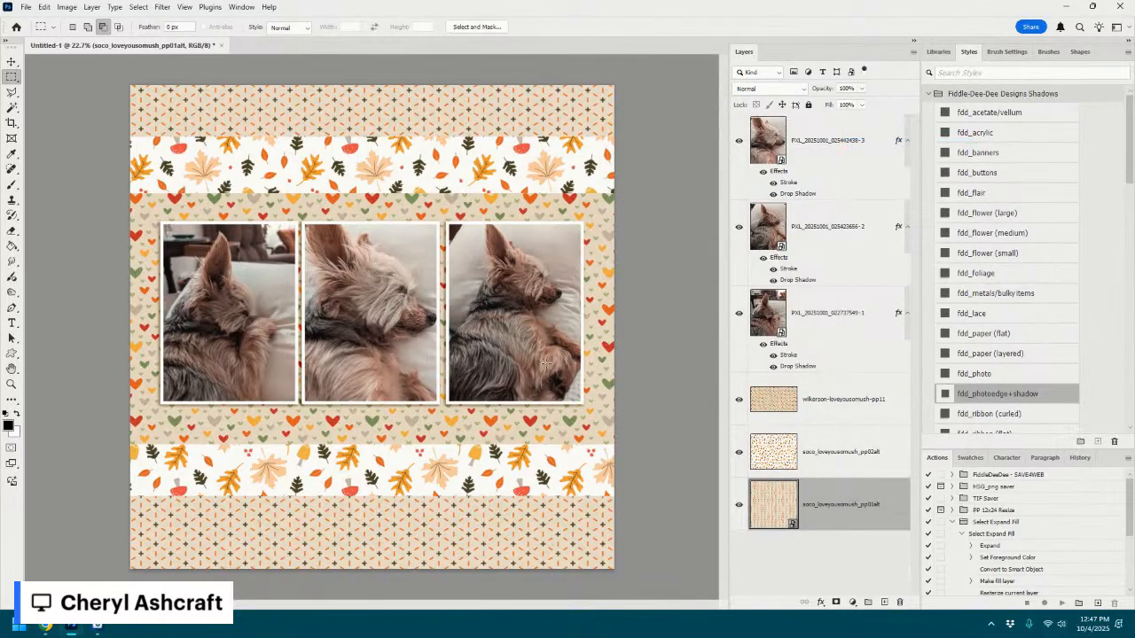
- Try the fdd_photoedge+shadow style on the leaf paper band and clear its layer style
left_click(12, 61)
left_click(594, 142)
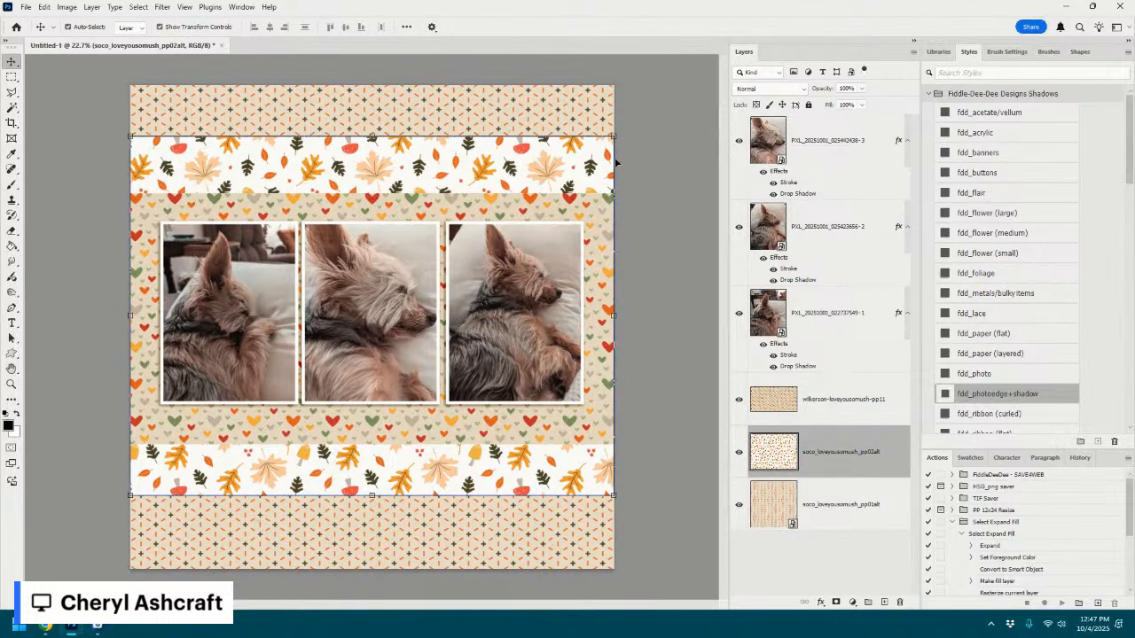
left_click(1013, 401)
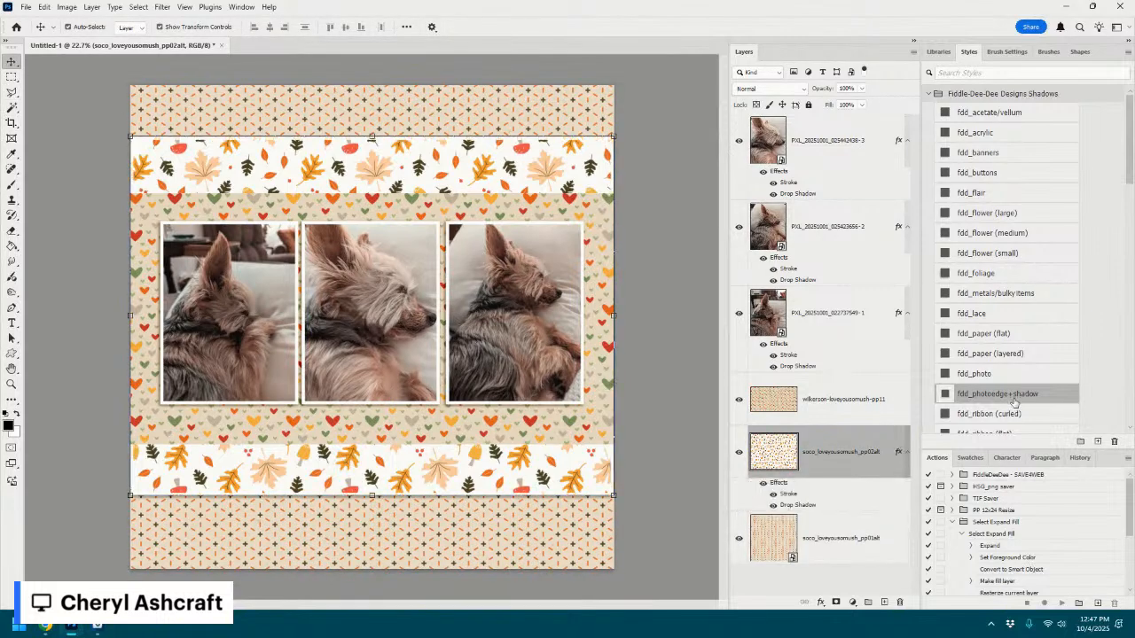
right_click(887, 468)
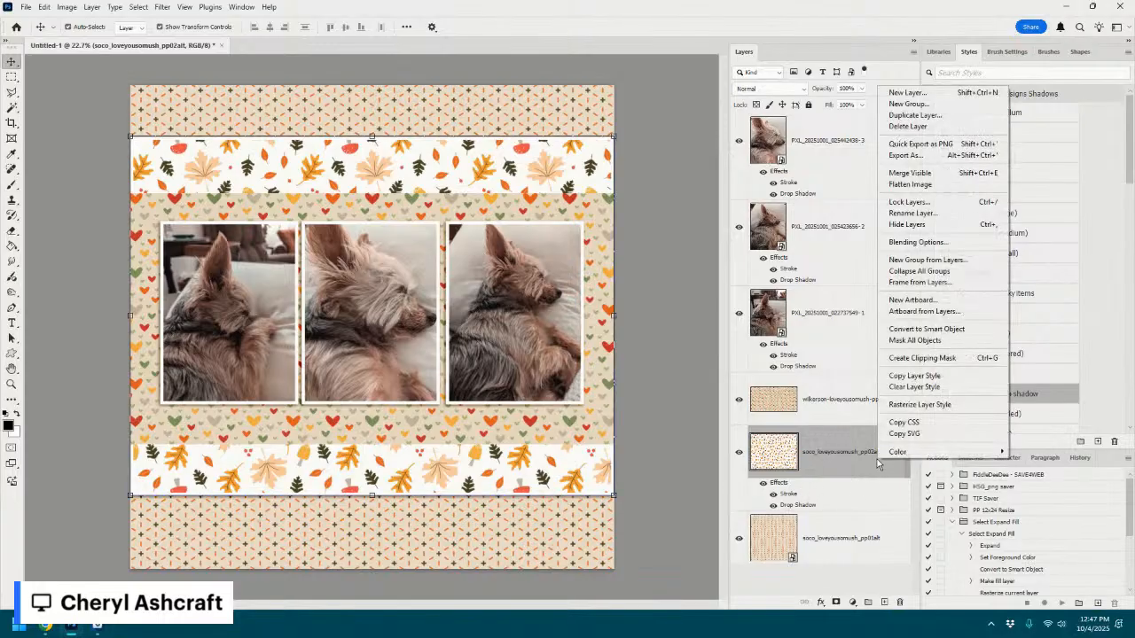
left_click(914, 387)
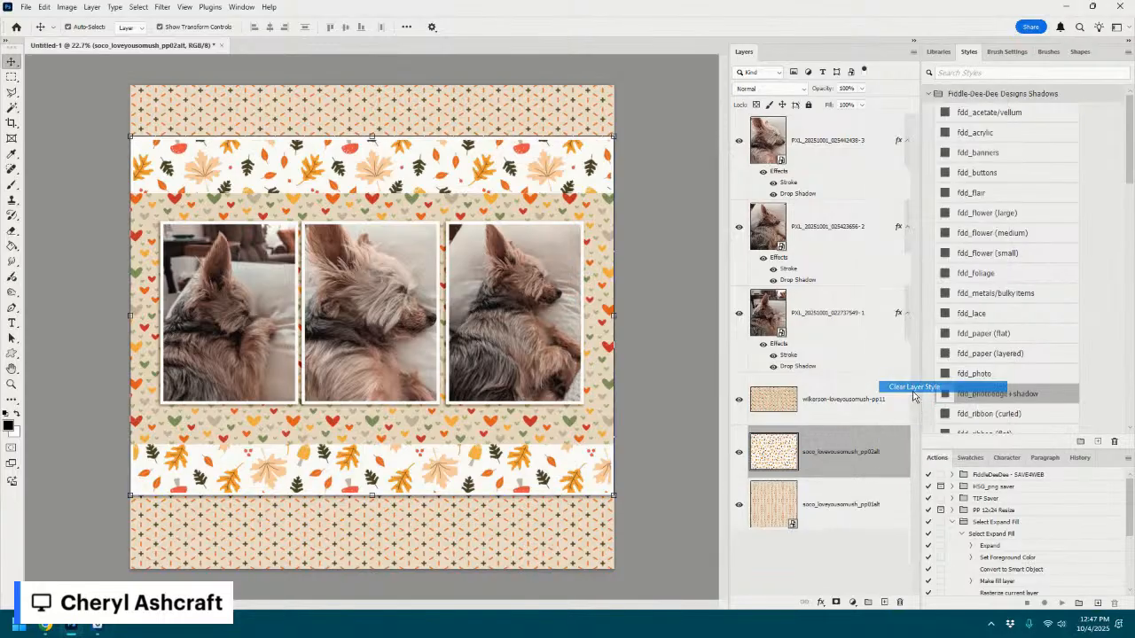
- Apply the fdd_flower (medium) shadow style to the leaf paper band and the hearts paper band
left_click(989, 233)
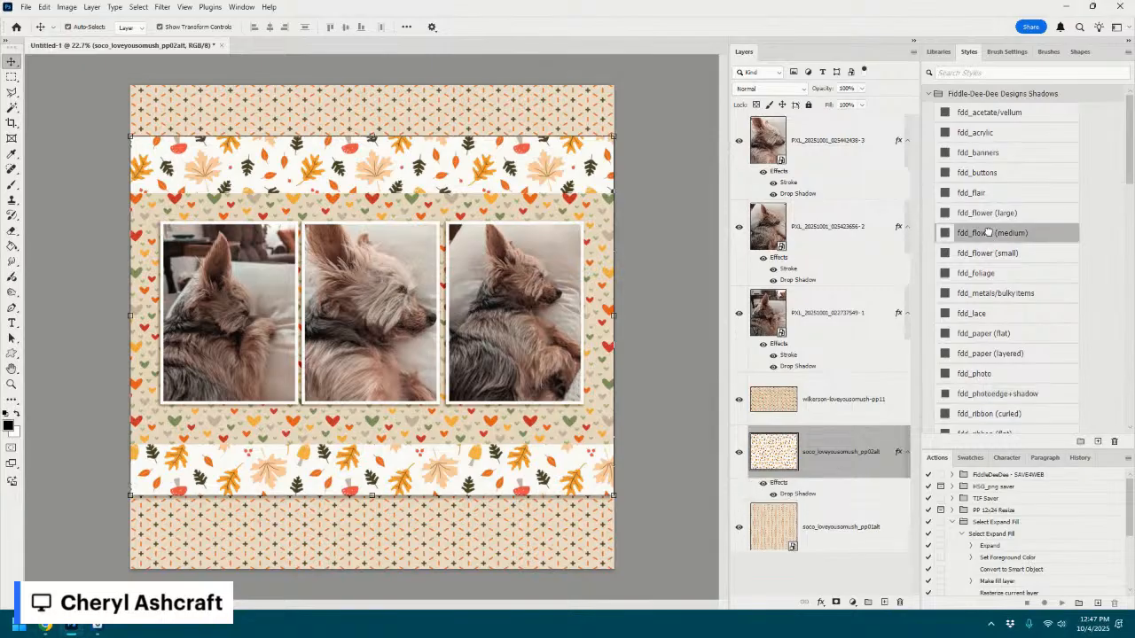
left_click(843, 399)
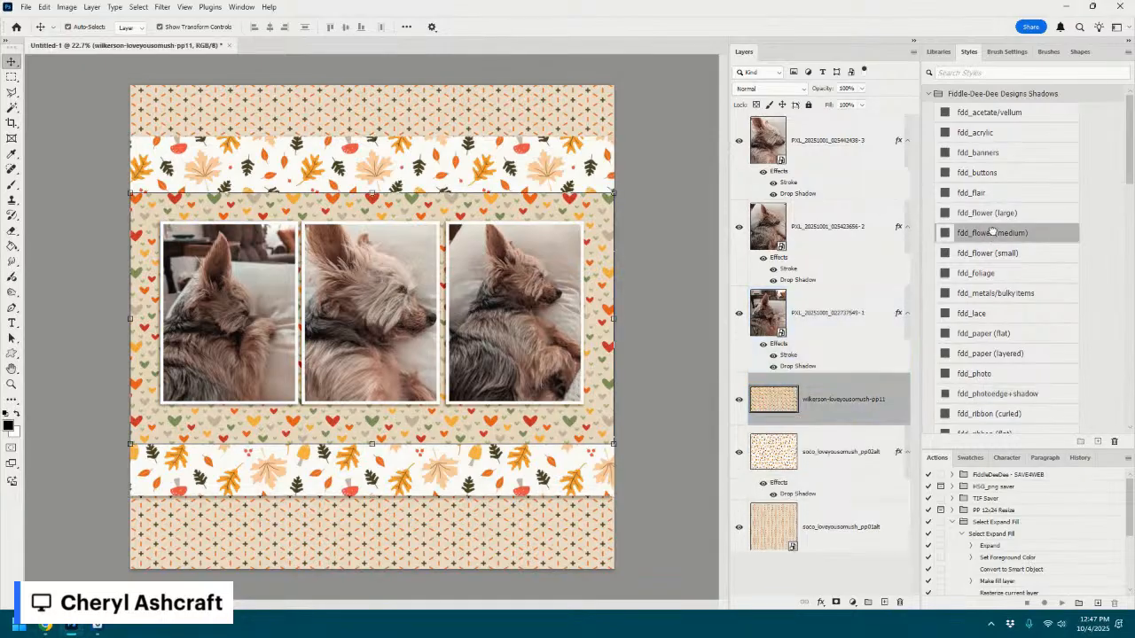
left_click(991, 232)
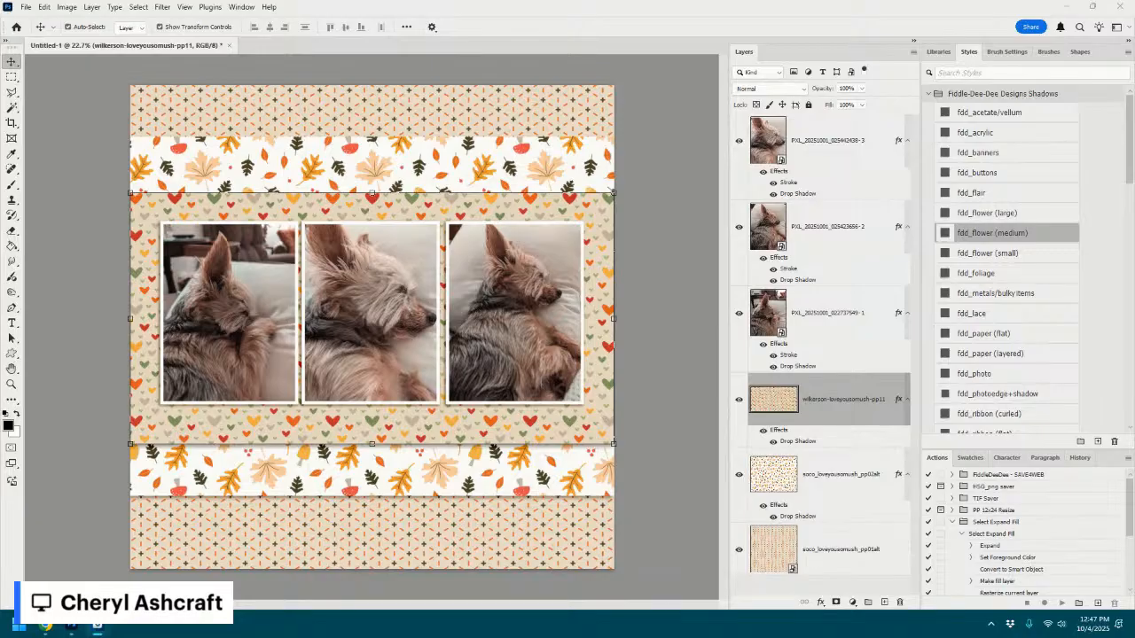
- Add soco_loveyousomush_crochetheart as the top layer with the fdd_flower (medium) style, positioned over the upper gap between the middle and rightmost photos
key("ctrl+shift+]")
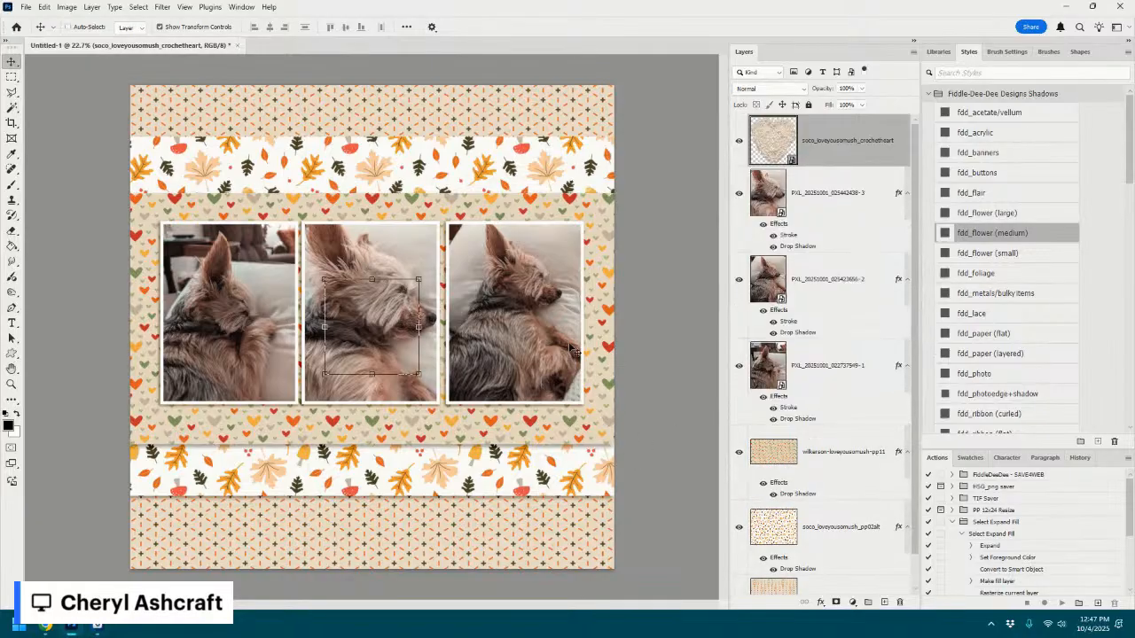
left_click(1021, 231)
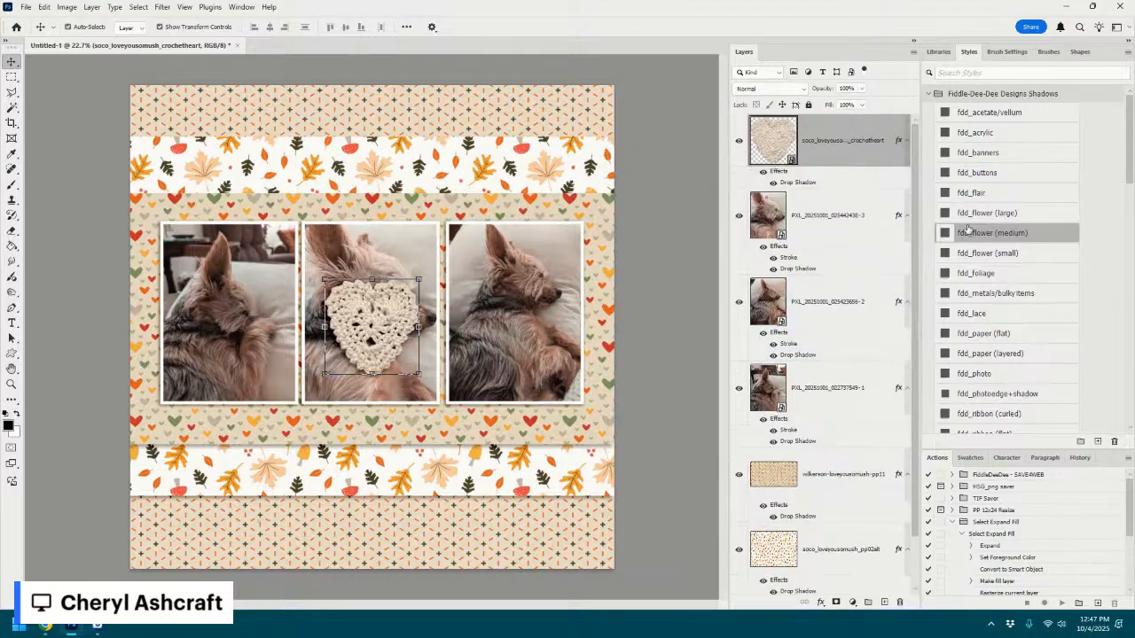
left_click_drag(397, 332, 467, 205)
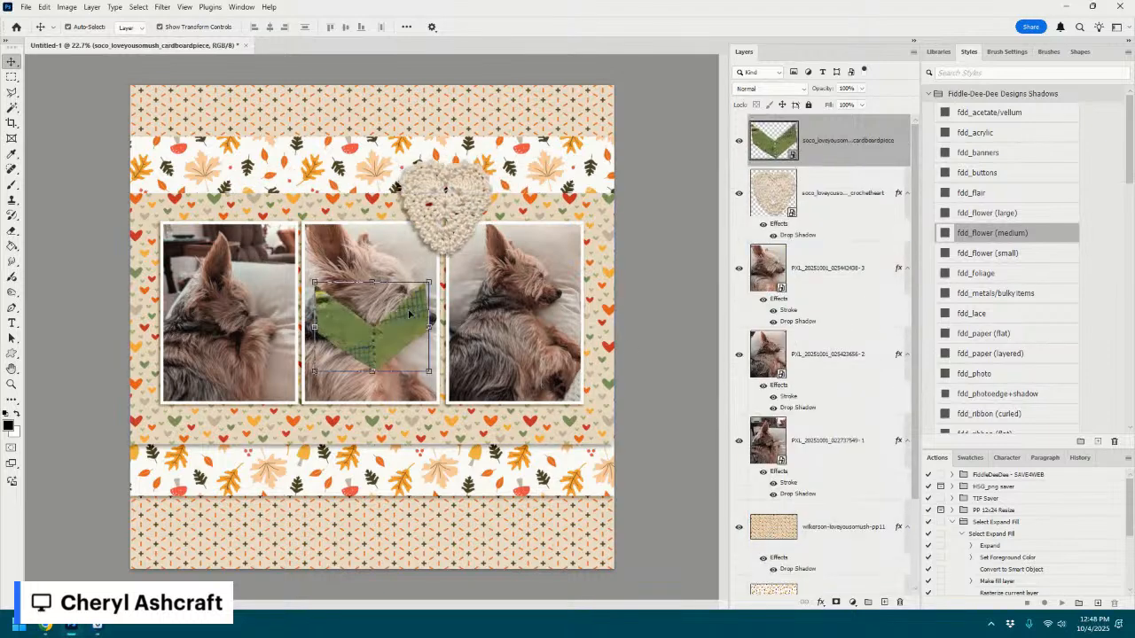
- Layer the green cardboard piece beneath the crochet heart, apply the fdd_metals/bulky items style, and shrink it slightly
left_click_drag(409, 312, 531, 144)
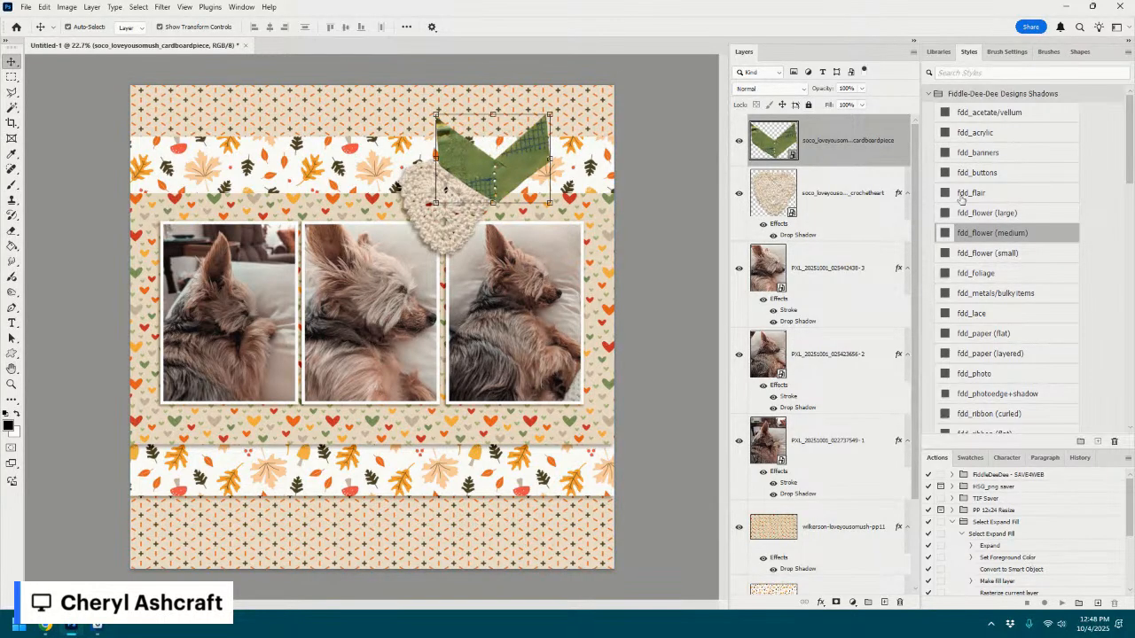
key("ctrl+bracketleft")
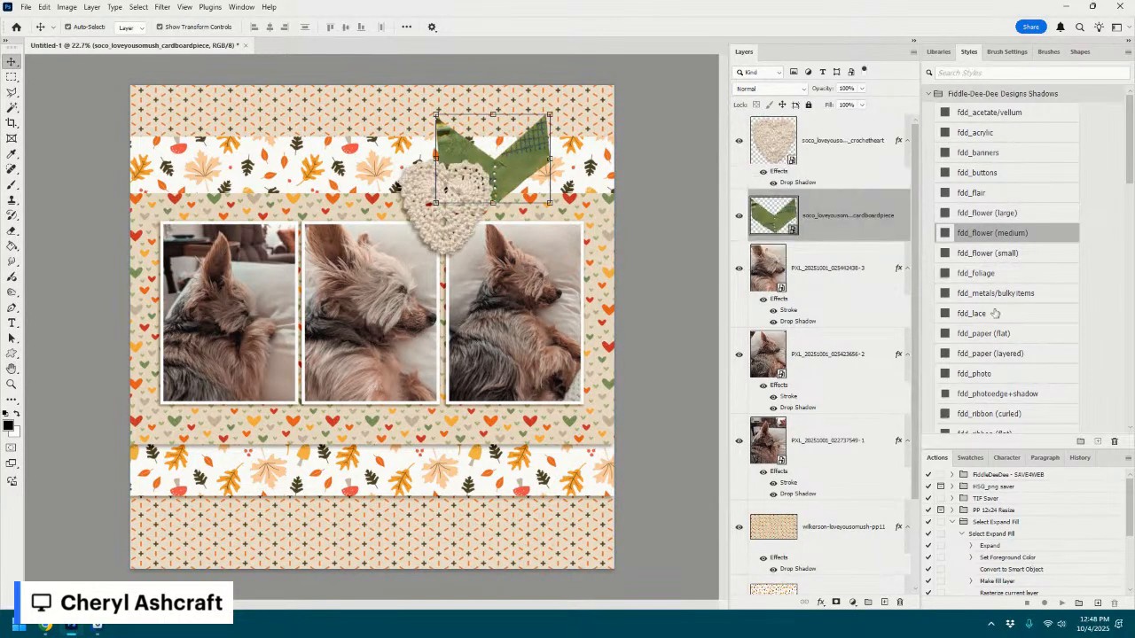
left_click(993, 292)
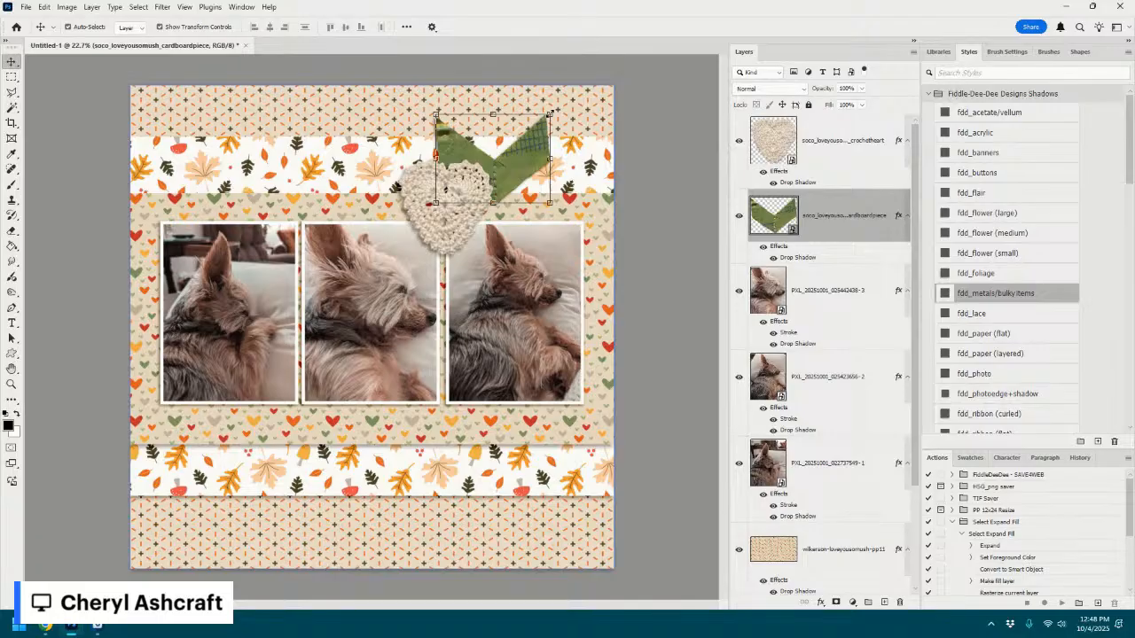
left_click_drag(551, 112, 528, 167)
left_click(585, 27)
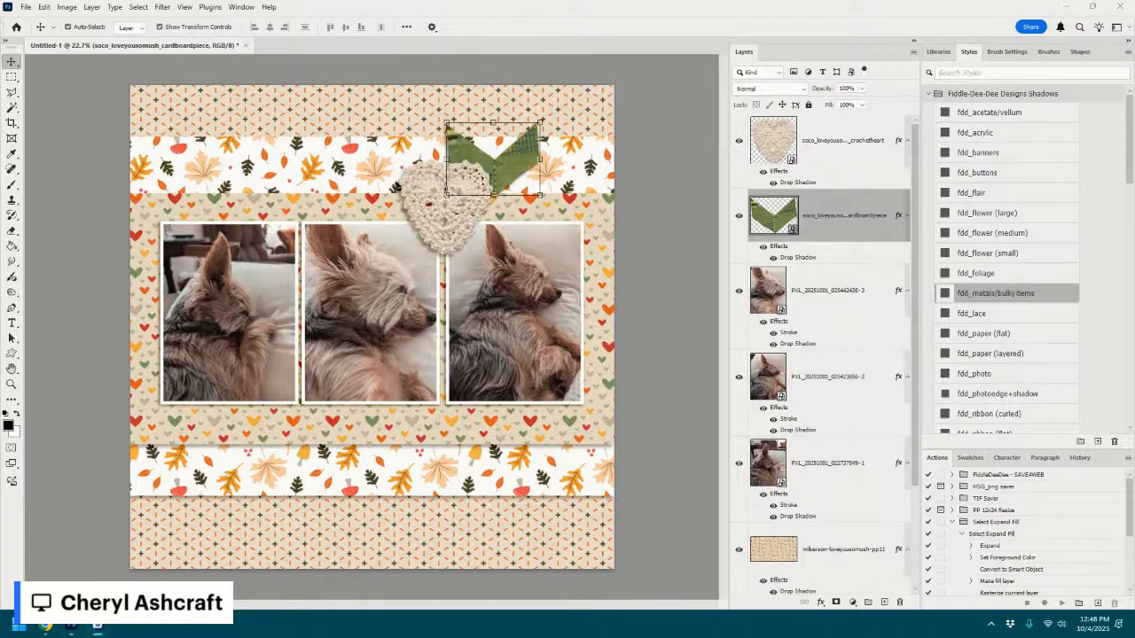
- Place soco_loveyousomush_hedgehog with the fdd_flower (large) style, scale it down, and move it to the page's lower-left corner
left_click_drag(1119, 414, 547, 372)
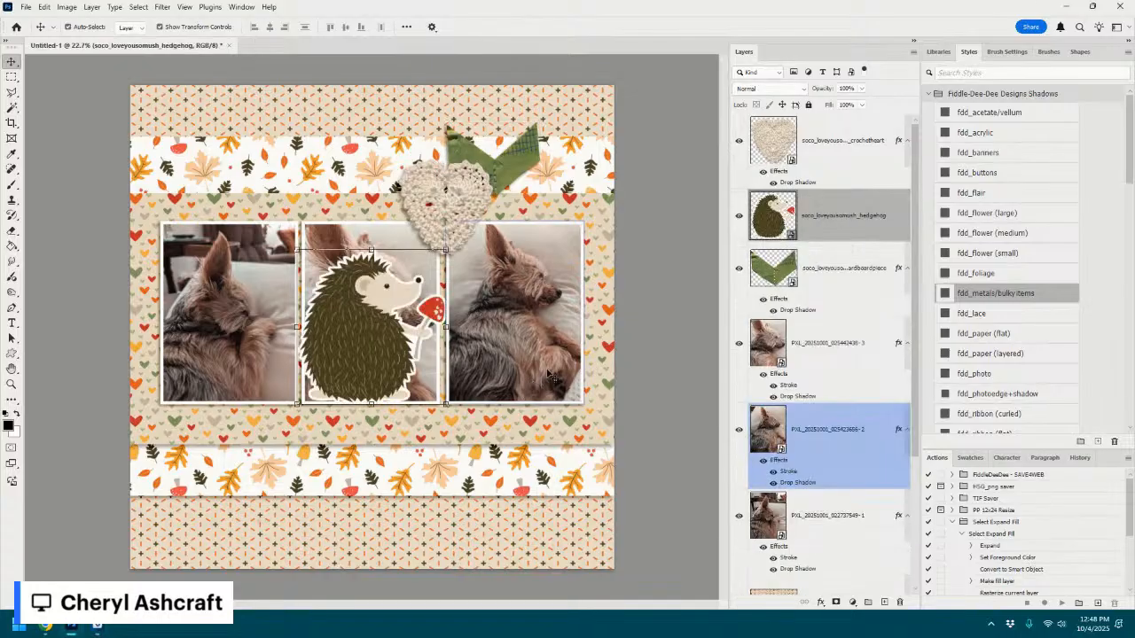
left_click(998, 215)
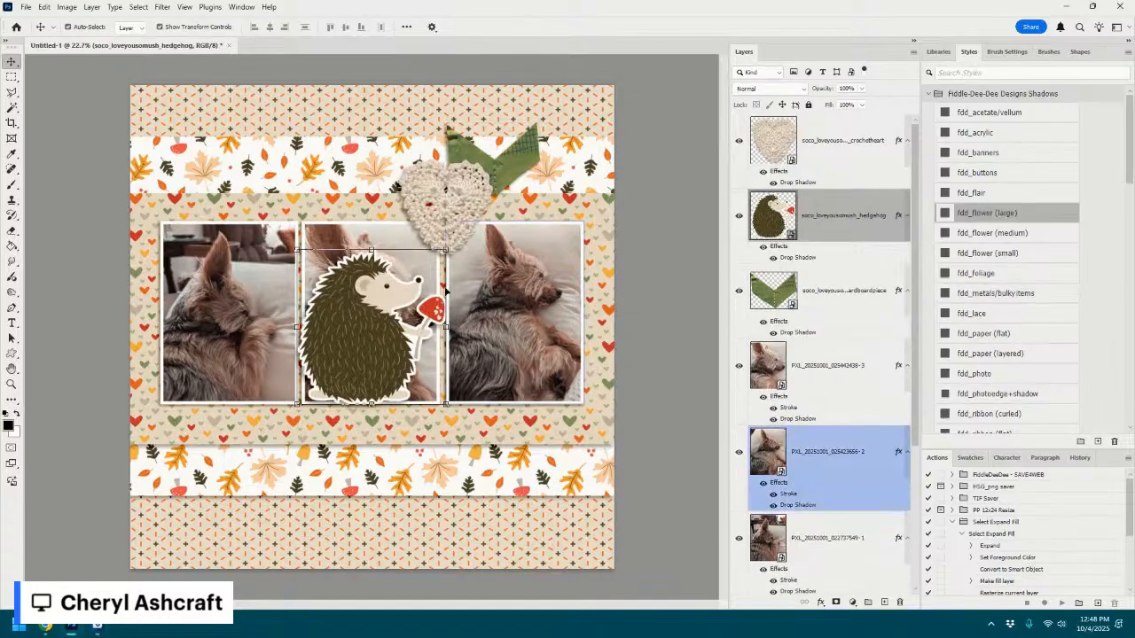
left_click_drag(445, 250, 393, 304)
left_click(587, 26)
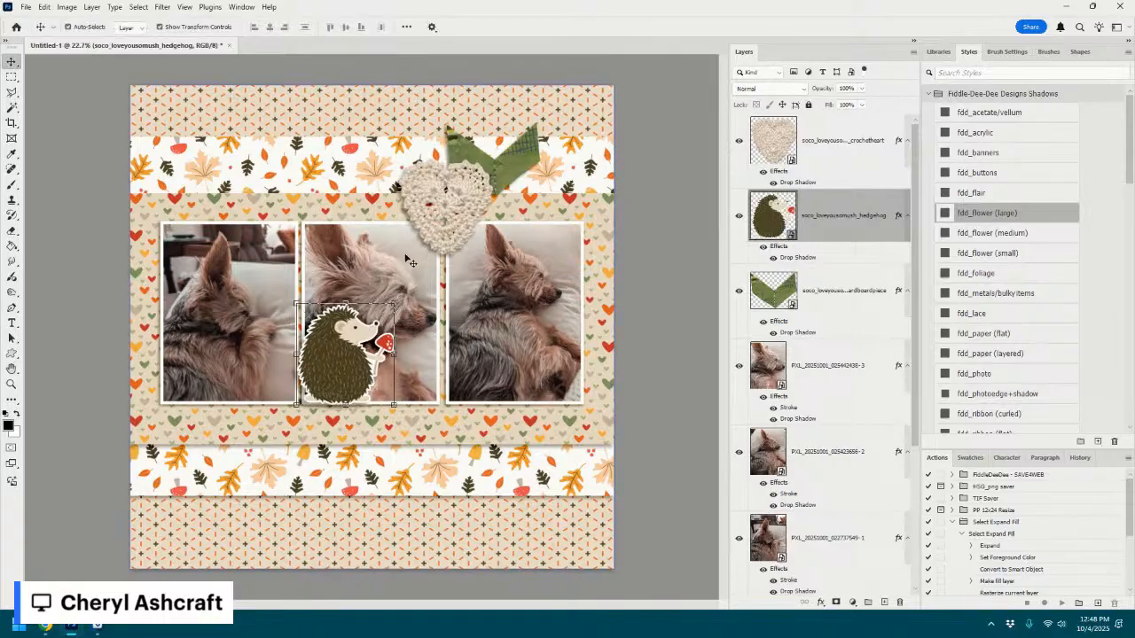
left_click_drag(344, 364, 205, 529)
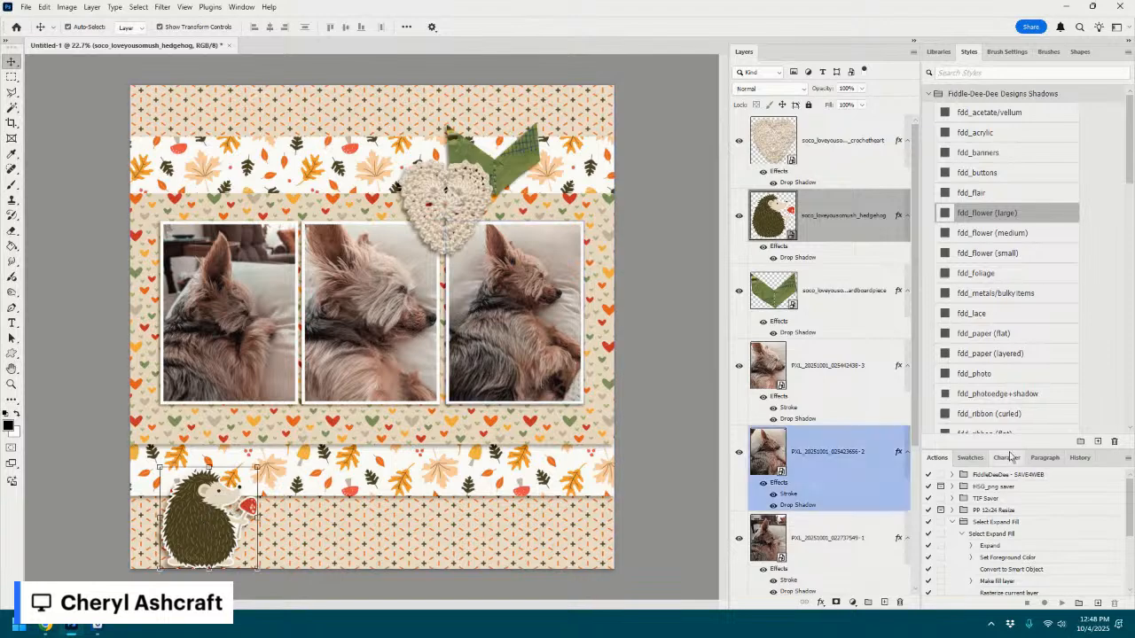
- Place soco_loveyousomush labels 01 to 05, 07 and 08, and apply the fdd_flower (small) style to all seven
left_click_drag(908, 376, 541, 403)
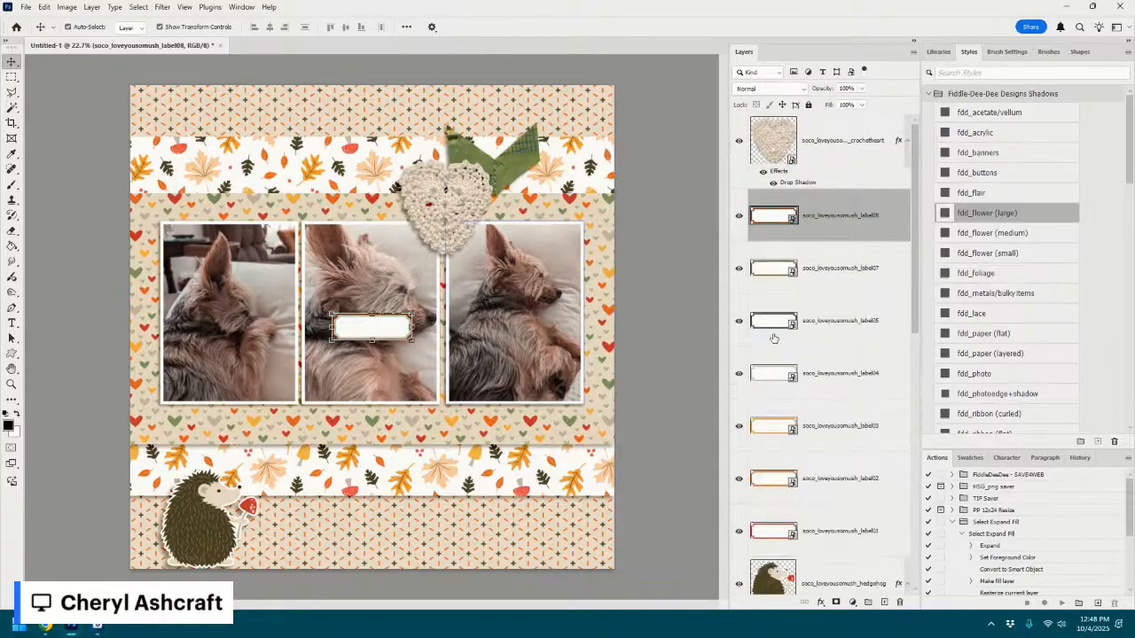
left_click(823, 540, "shift")
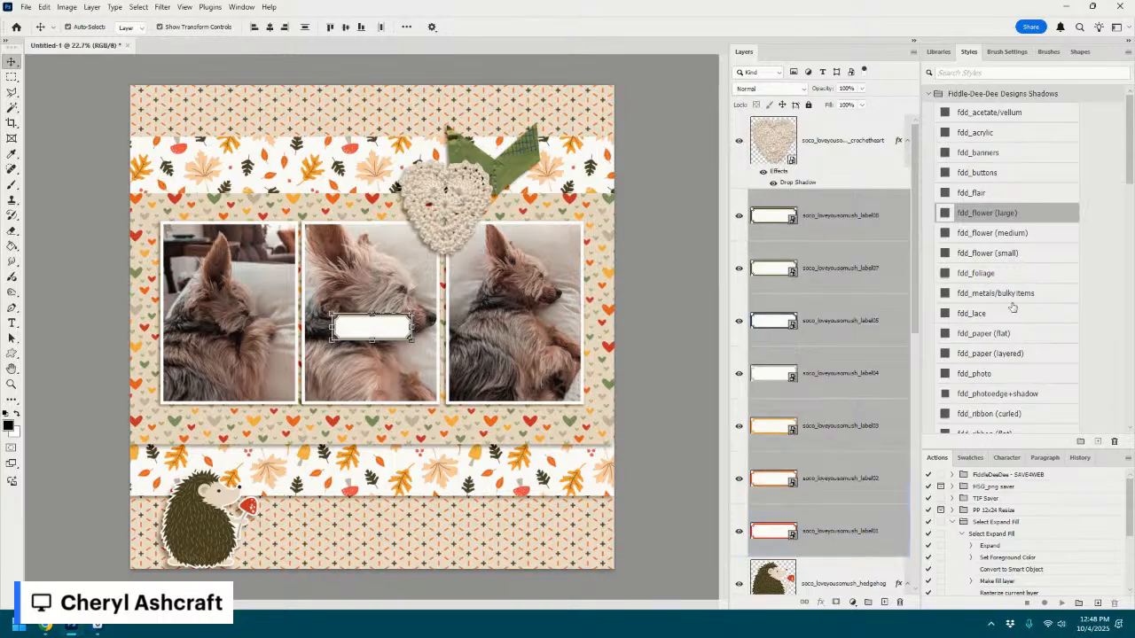
left_click(1007, 233)
left_click(809, 243)
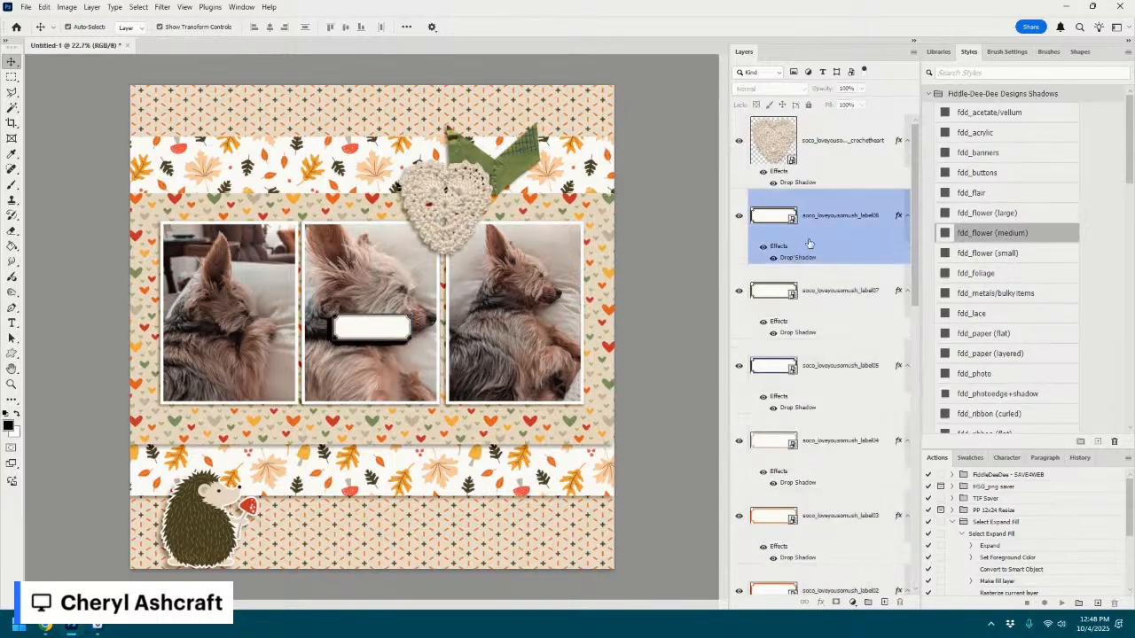
scroll(809, 243, "down", 4)
left_click(838, 362, "shift")
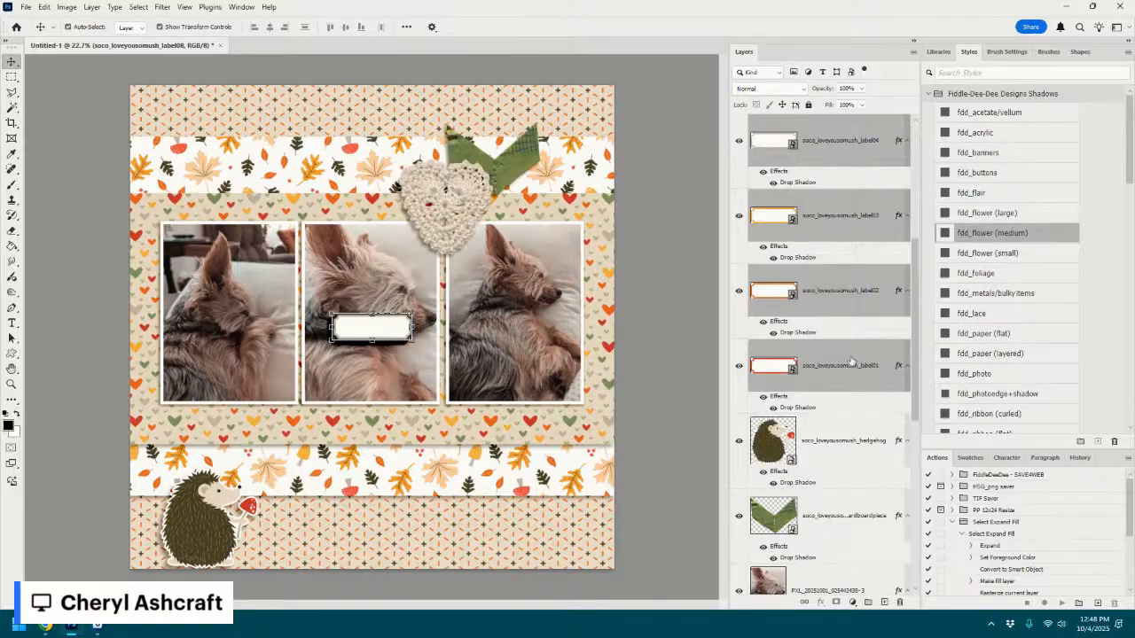
left_click(995, 254)
- Move label08 and label07 beside the crochet heart, and cluster label05, label04 and label03 above the hedgehog
left_click_drag(395, 329, 568, 174)
left_click(391, 328)
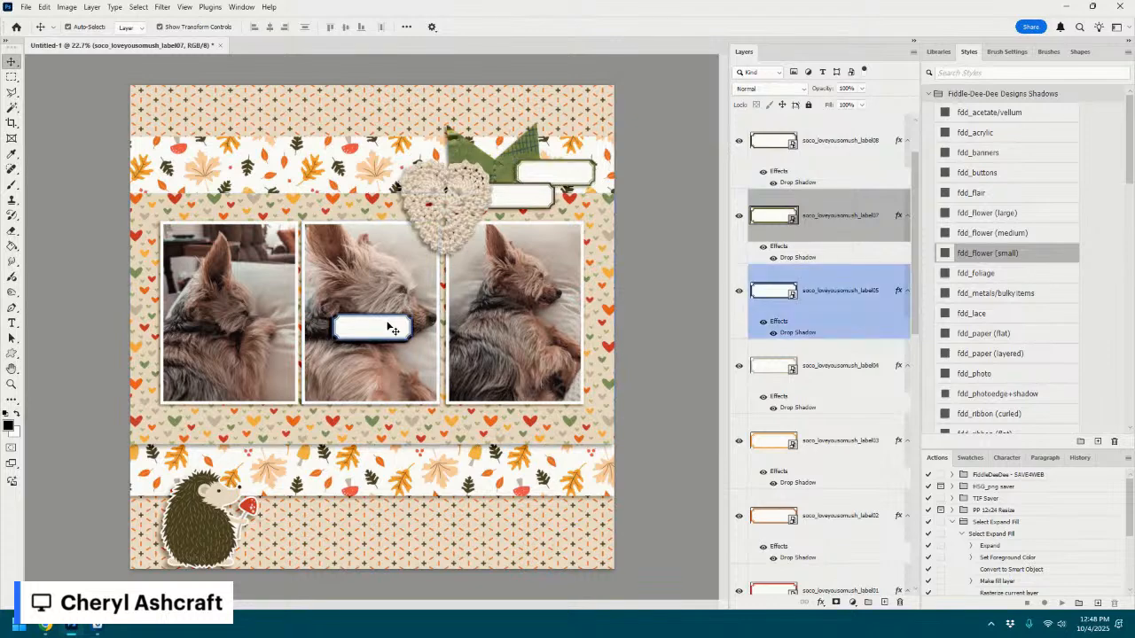
left_click_drag(390, 328, 297, 422)
left_click(372, 329)
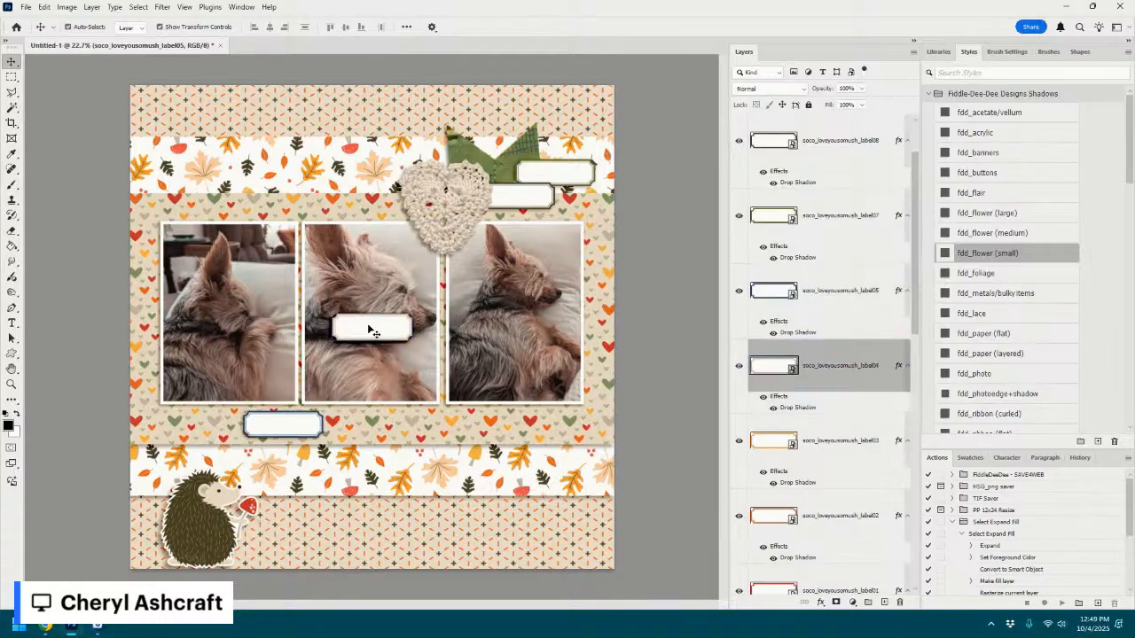
left_click_drag(372, 329, 336, 451)
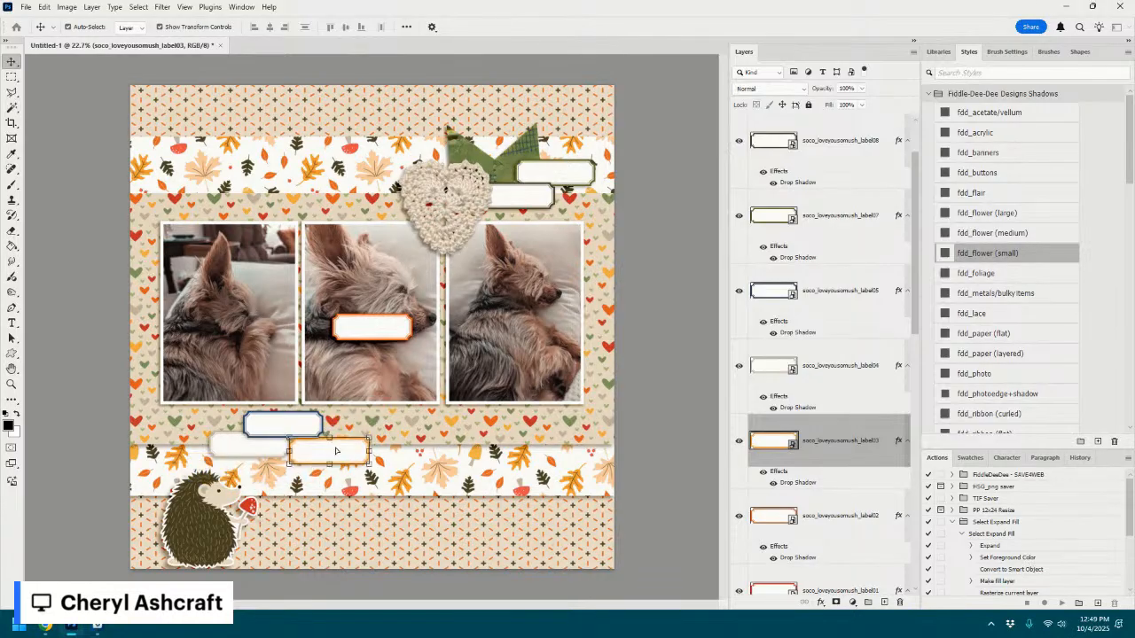
- Move label02 and label01 above the labels beside the heart, and shift the green cardboard piece down behind the crochet heart
left_click_drag(386, 344, 450, 255)
left_click(514, 174)
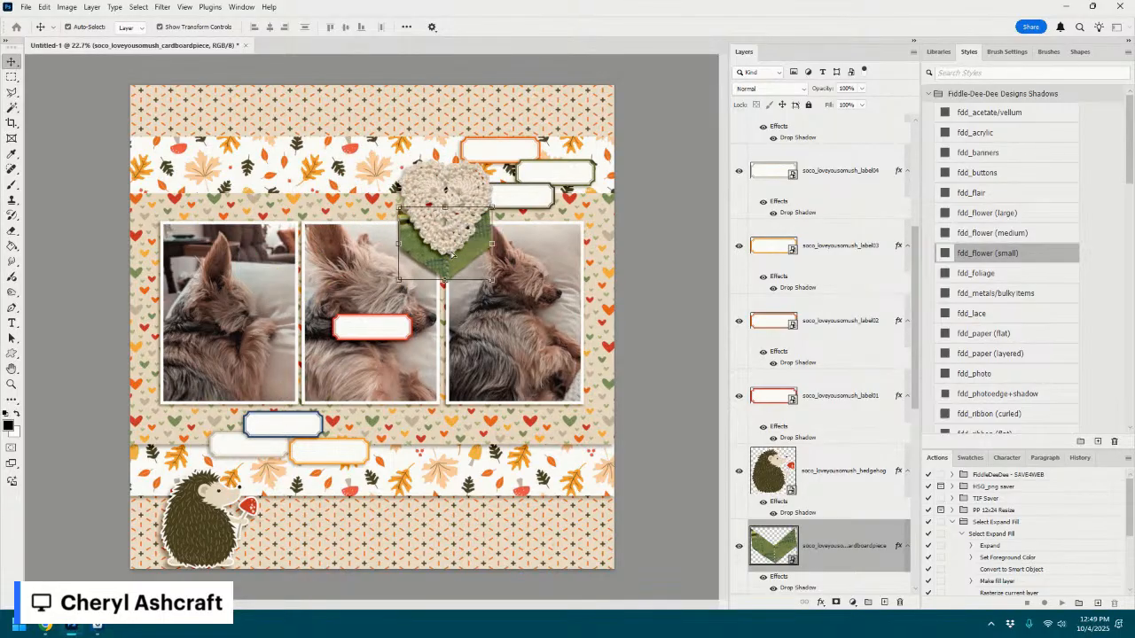
left_click_drag(368, 321, 501, 129)
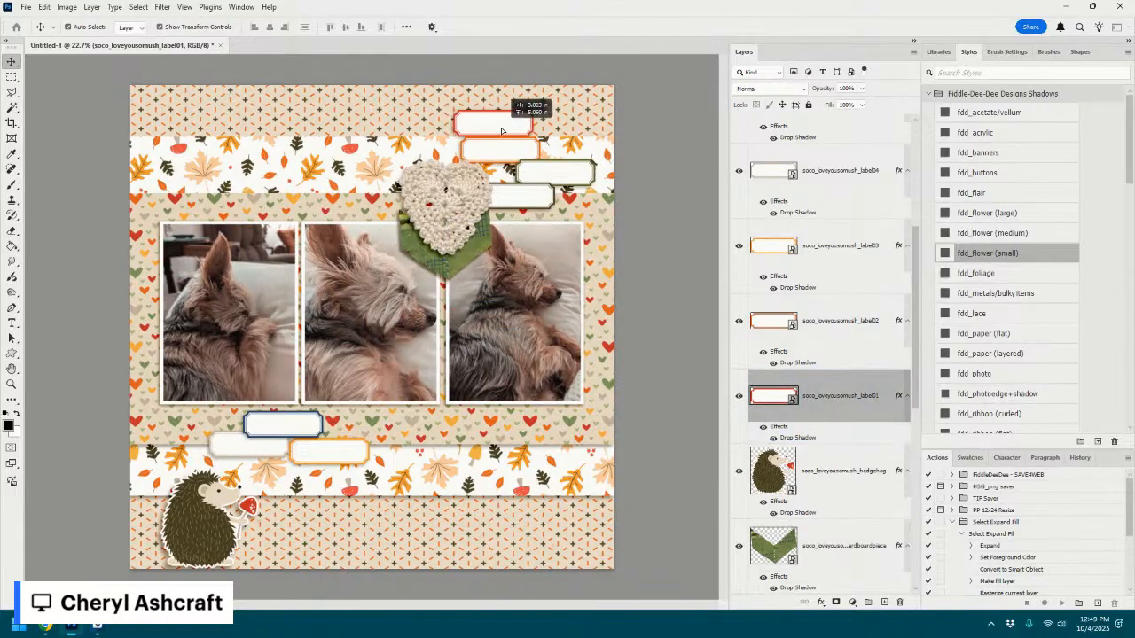
- Arrange the four labels beside the crochet heart in a staggered column ordered label01, label07, label02, label08 from the top
left_click_drag(557, 172, 531, 153)
left_click(674, 146)
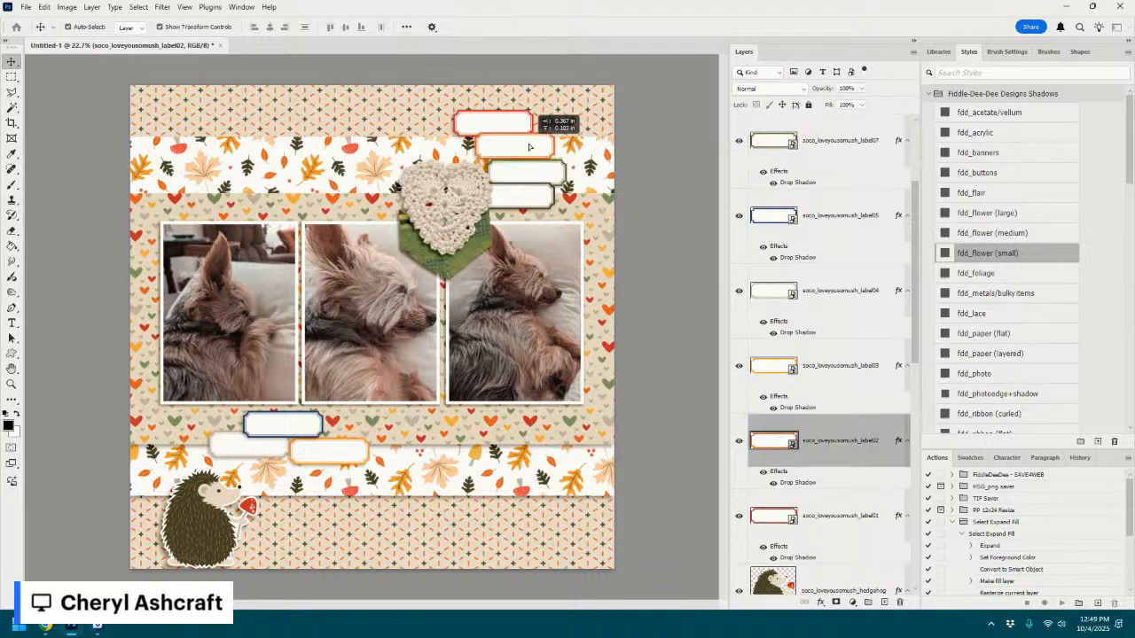
key("ctrl+t")
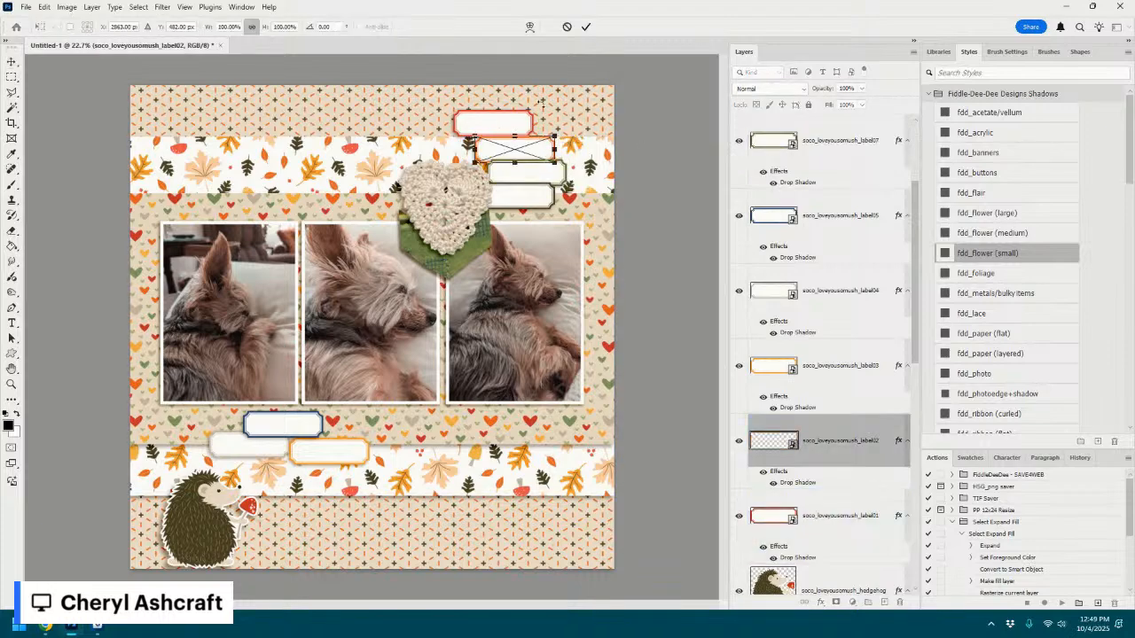
left_click(585, 27)
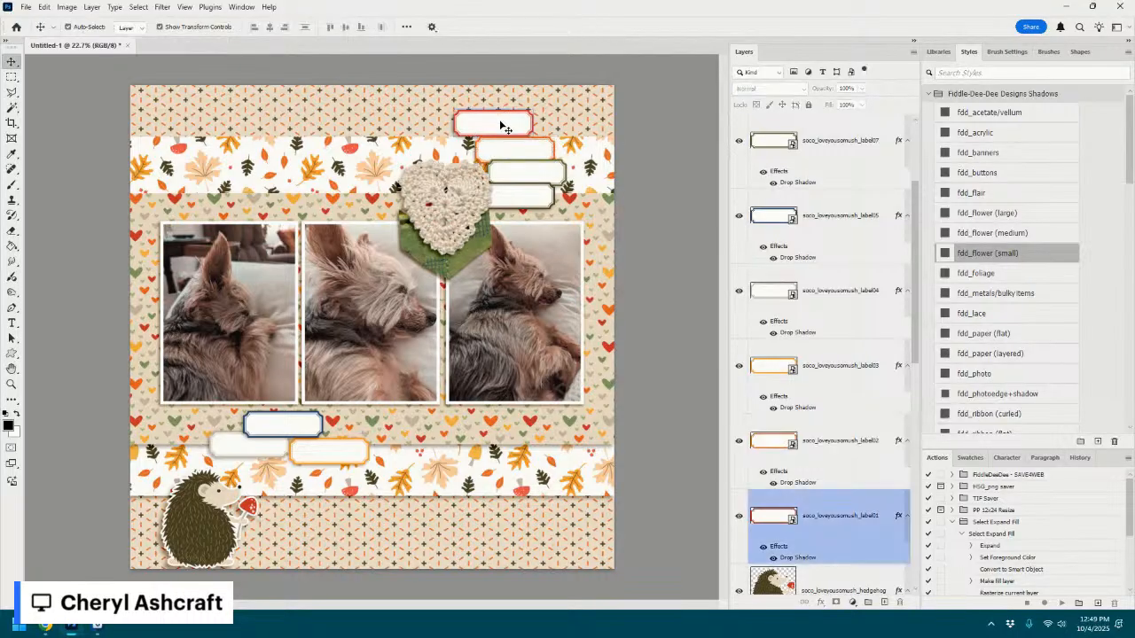
mouse_move(497, 122)
left_mouse_down()
mouse_move(532, 131)
mouse_move(474, 133)
mouse_move(513, 130)
left_mouse_up()
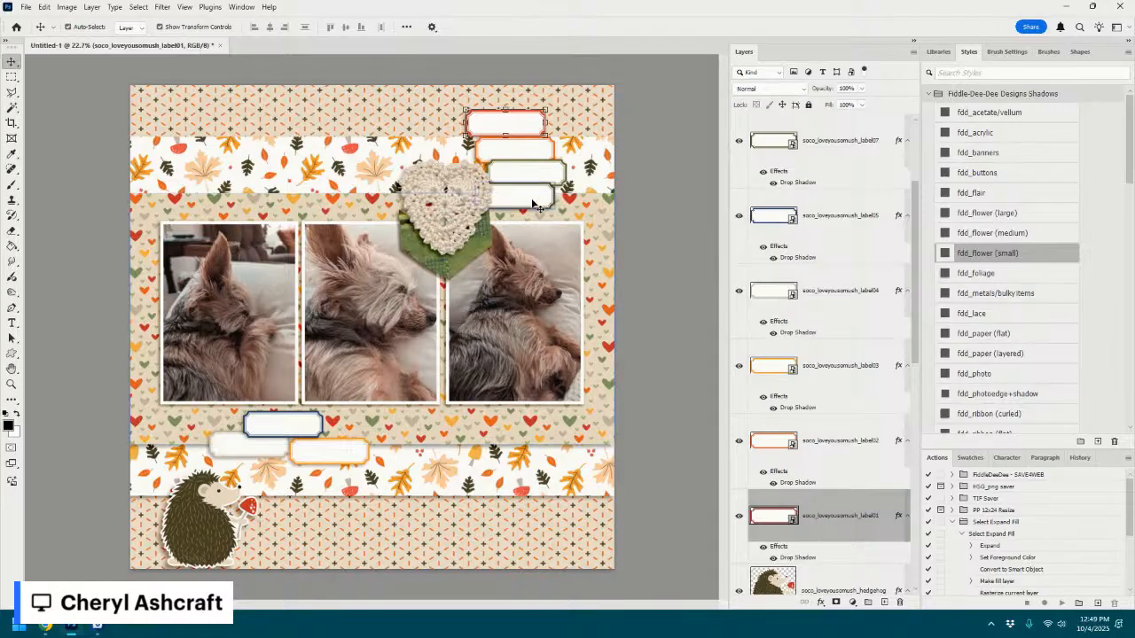
left_click_drag(531, 203, 534, 214)
left_click_drag(534, 145, 579, 136)
left_click_drag(563, 182, 536, 185)
left_click_drag(534, 185, 556, 189)
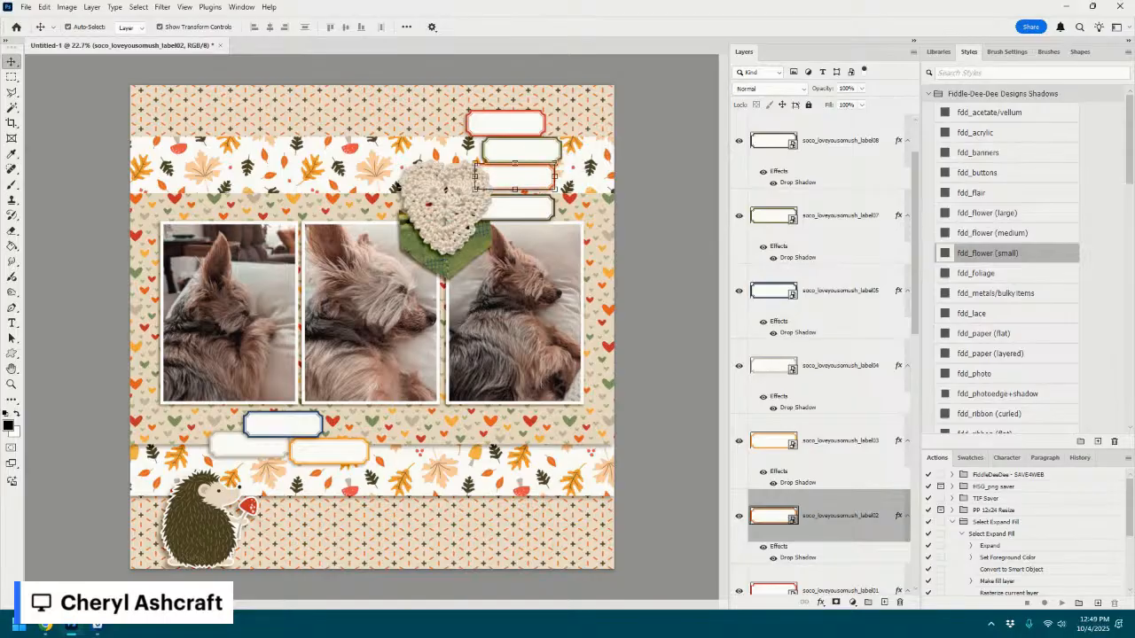
- Place soco_loveyousomush_leaves directly above the hearts paper layer, apply the fdd_foliage style, and move it up behind the crochet heart
left_click(582, 352)
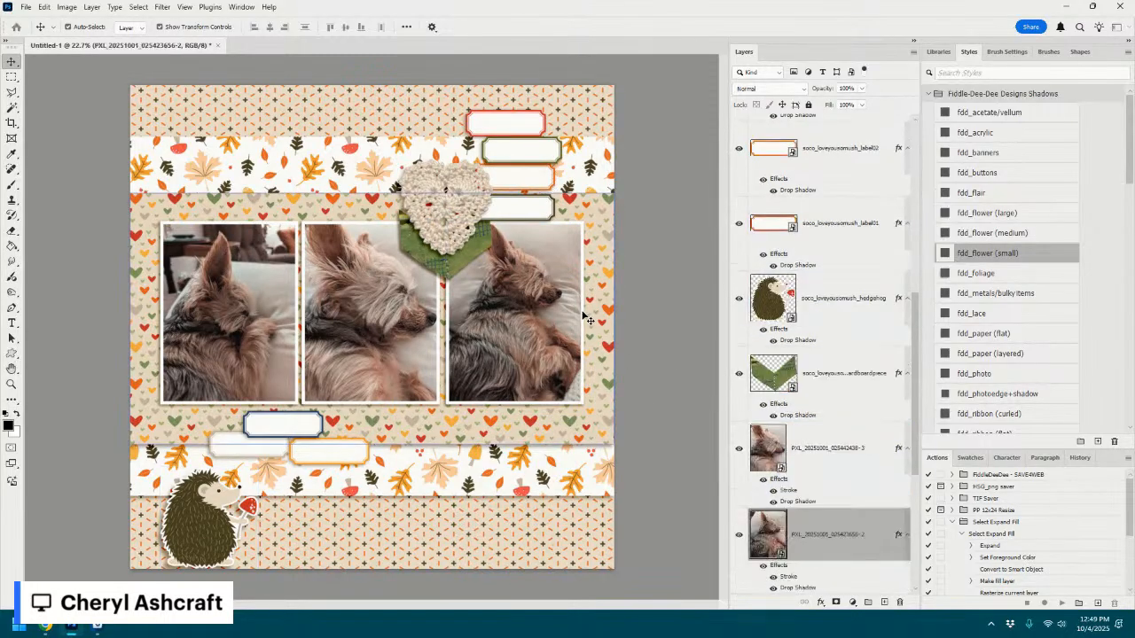
scroll(833, 337, "down", 3)
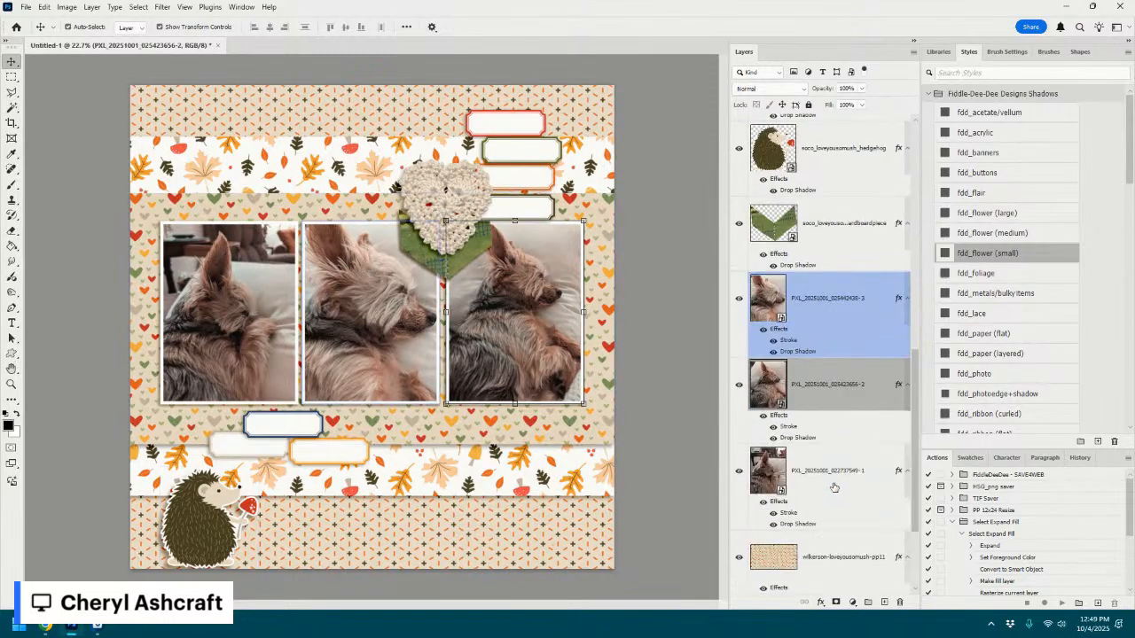
left_click(836, 559)
left_click_drag(760, 396, 424, 430)
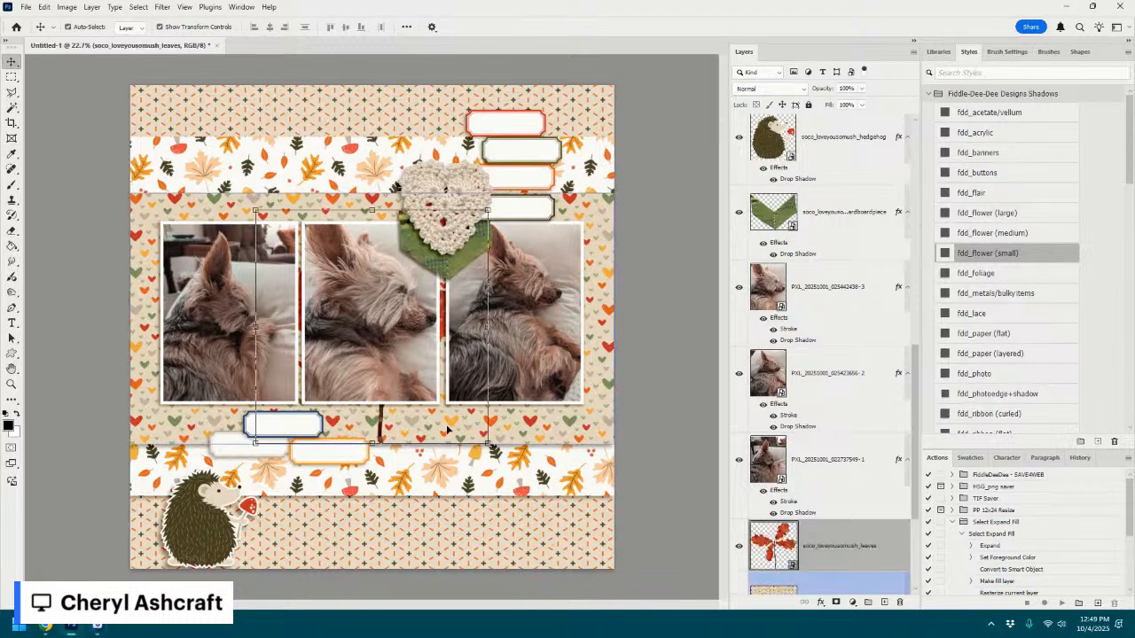
left_click(973, 273)
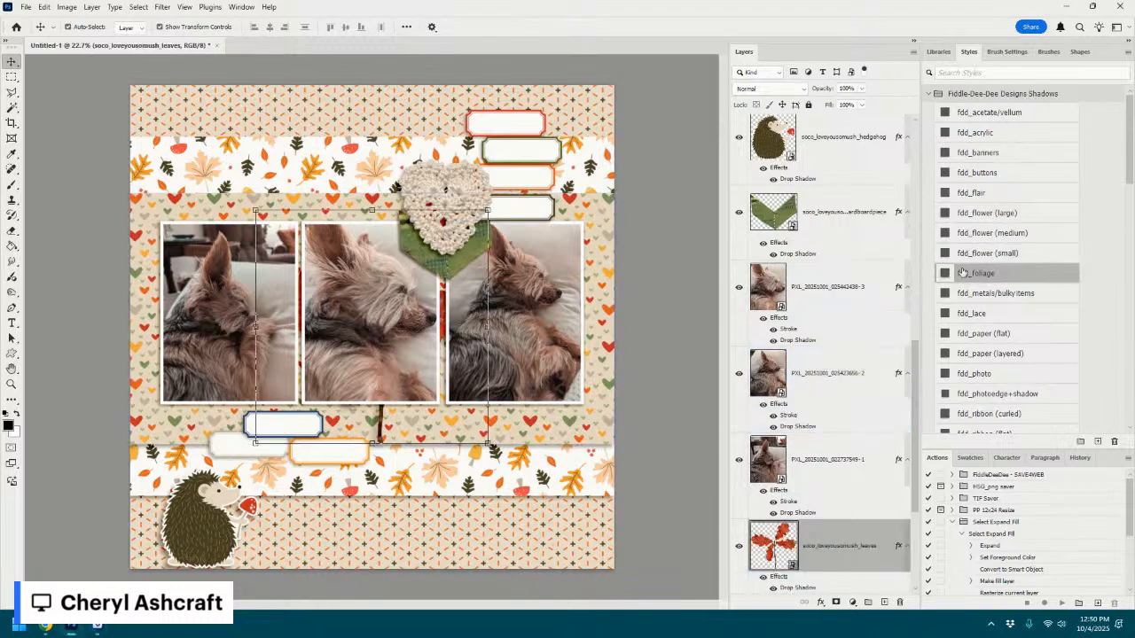
left_click_drag(447, 301, 410, 174)
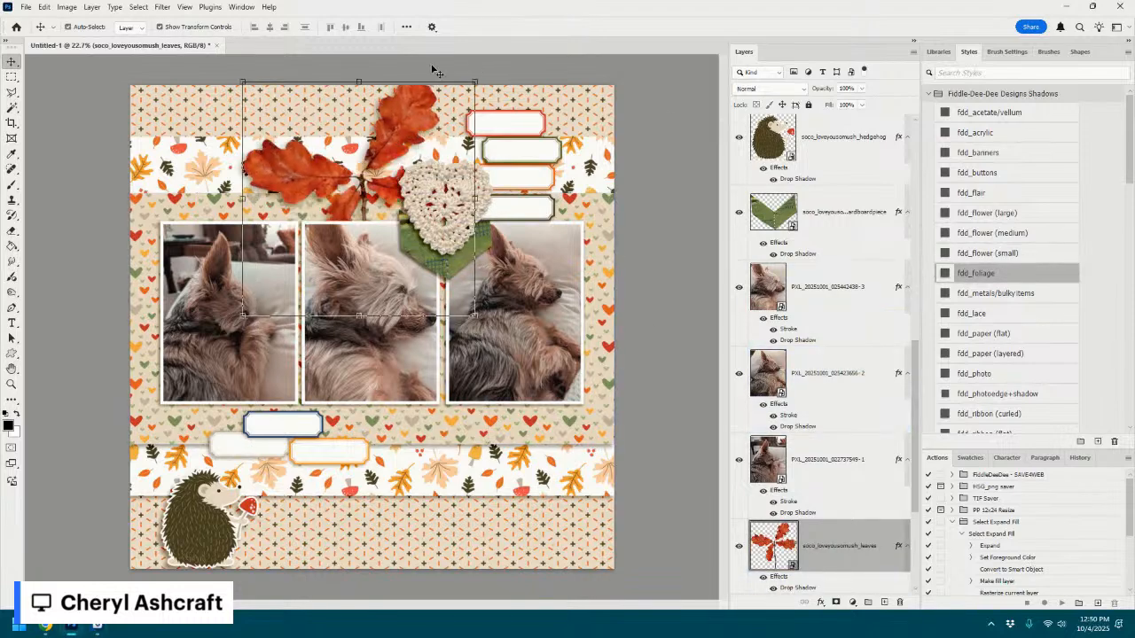
- Scale the red leaves to about 60.7% and tuck them behind the upper-left side of the crochet heart
key("ctrl+t")
left_click_drag(474, 82, 426, 211)
left_click_drag(339, 209, 412, 123)
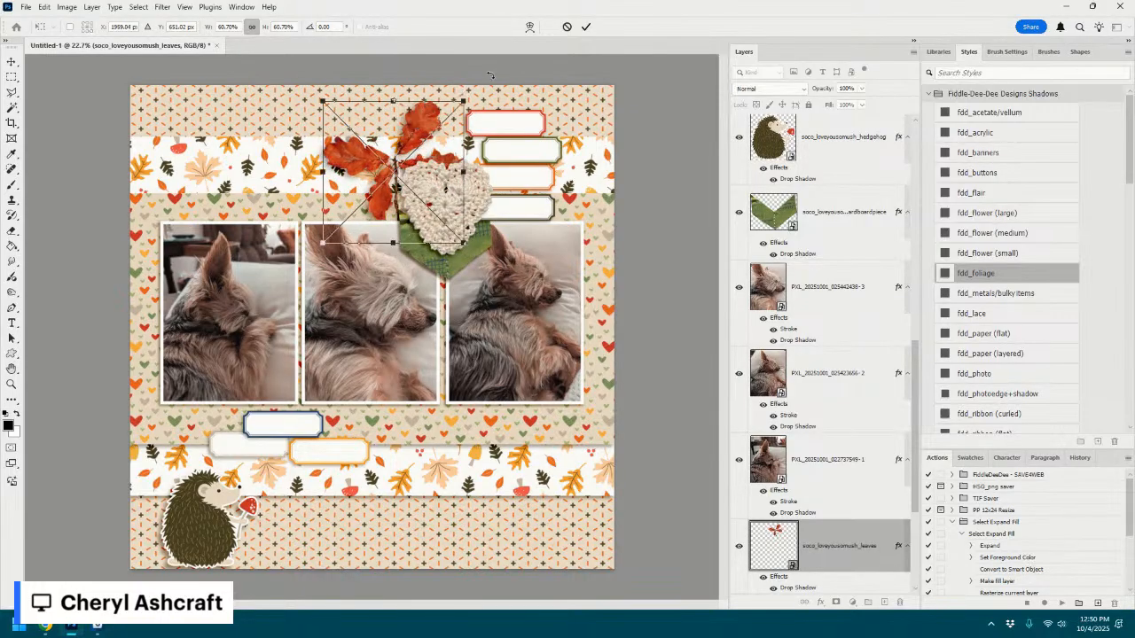
left_click(585, 26)
- Duplicate the red leaves, rotate the copy about 156.6 degrees, and tuck it behind the lower label cluster
left_click_drag(432, 116, 324, 493, "alt")
key("ctrl+t")
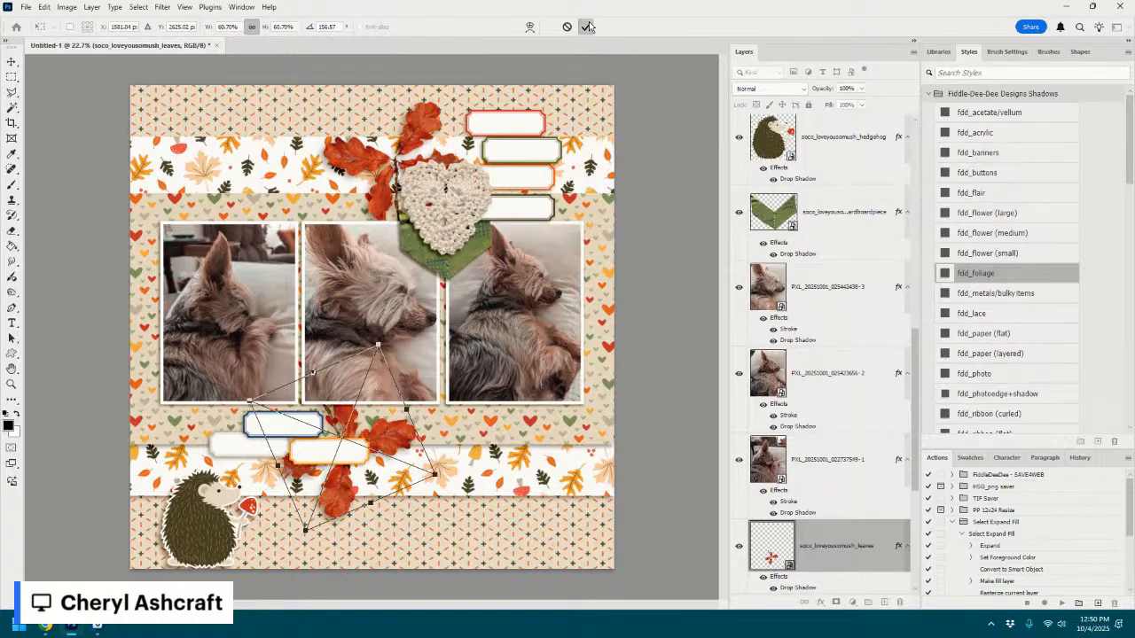
left_click(585, 26)
- Place soco_loveyousomush_leaf02 directly below the red leaves layers, apply the fdd_foliage style, and move it behind the upper red leaves
left_click_drag(549, 256, 528, 256)
scroll(809, 380, "down", 3)
left_click_drag(808, 379, 820, 568)
left_click(1008, 282)
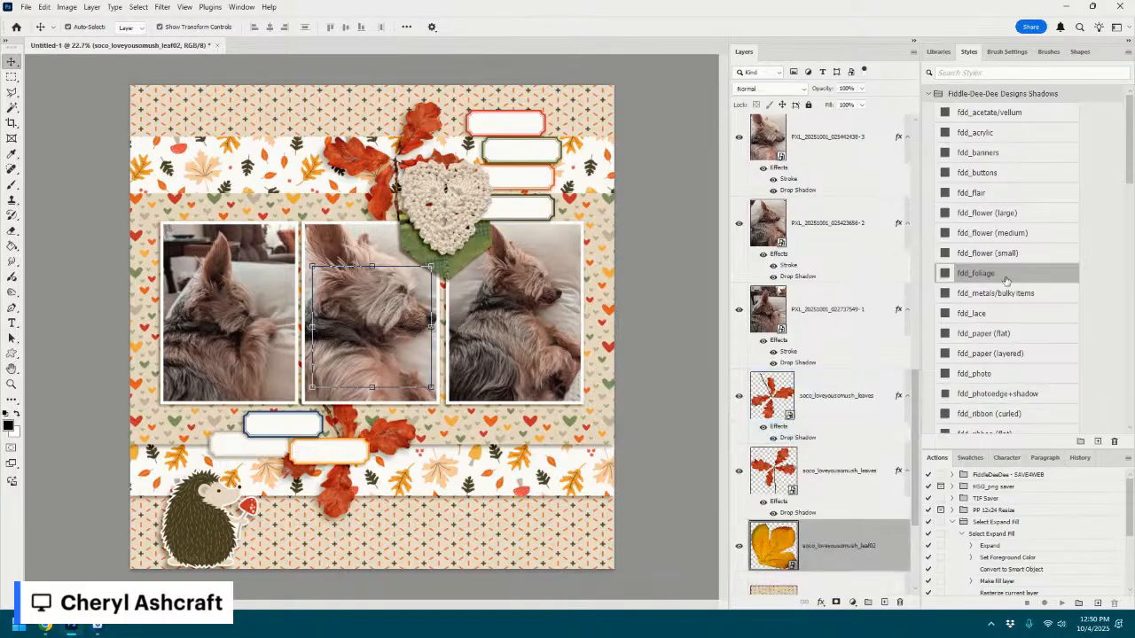
left_click_drag(385, 311, 394, 164)
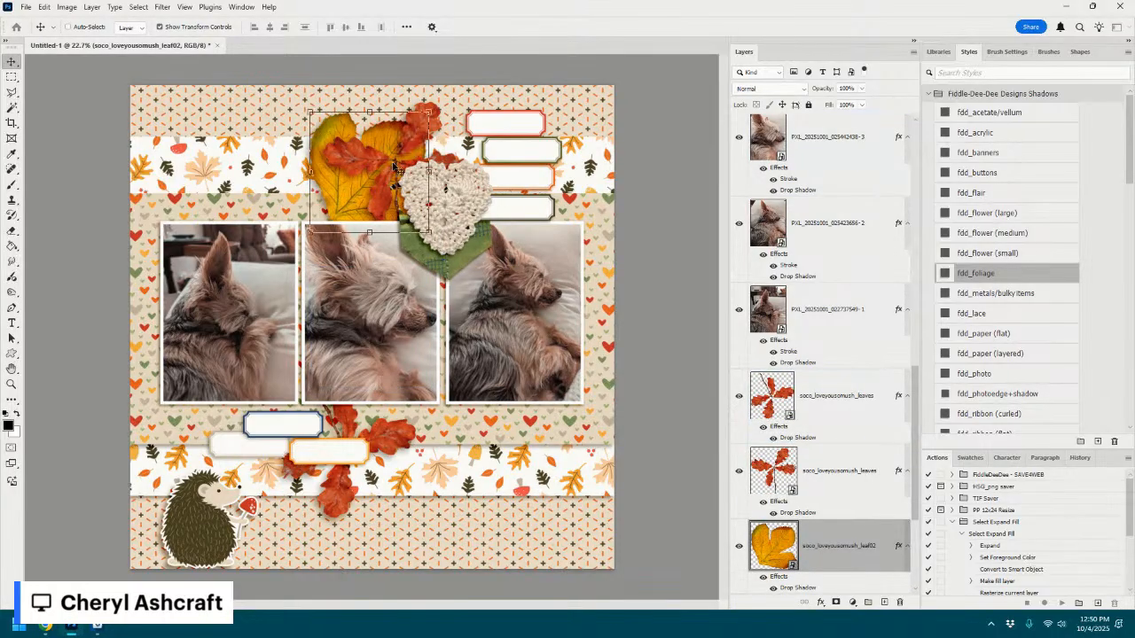
- Rotate the yellow leaf to about -107 degrees and nudge it up and outward from the crochet heart
key("ctrl+t")
left_click_drag(436, 112, 298, 125)
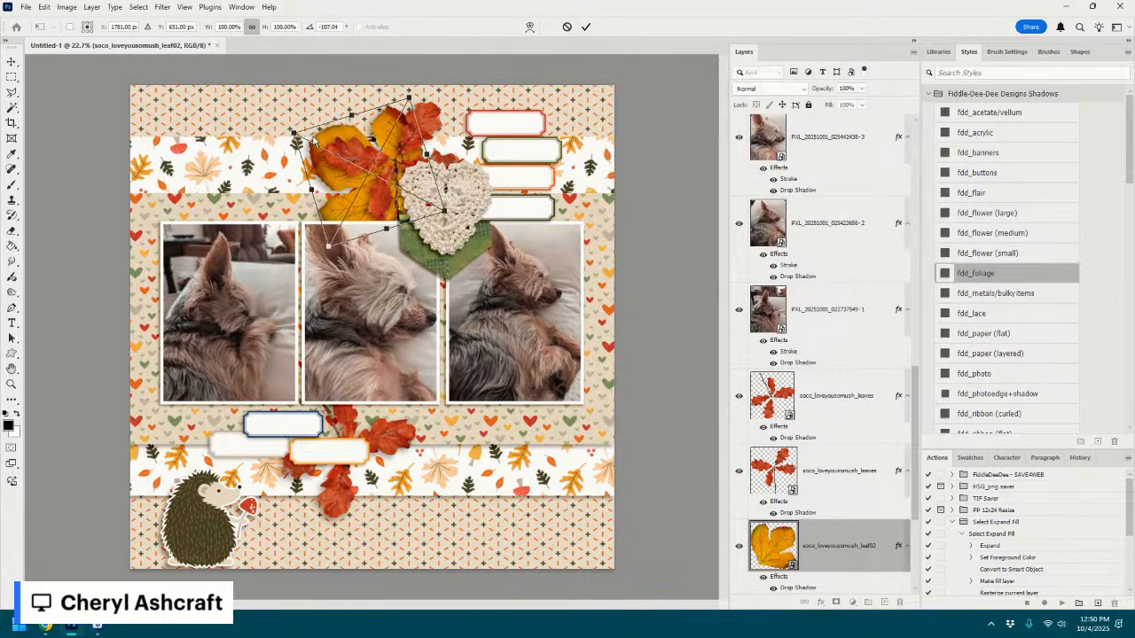
left_click_drag(388, 138, 371, 127)
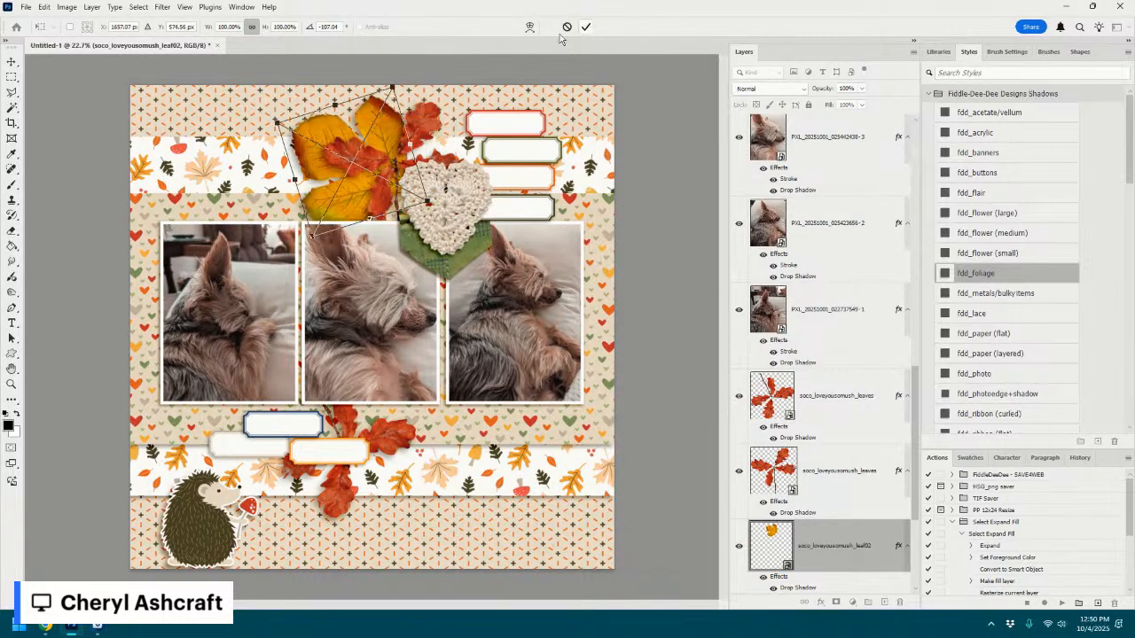
left_click(586, 27)
- Duplicate the yellow leaf behind the lower red leaves and rotate the copy to about 68.8 degrees
left_click_drag(369, 126, 391, 394)
left_click_drag(450, 350, 347, 488)
mouse_move(414, 452)
left_mouse_down()
mouse_move(395, 475)
mouse_move(410, 463)
left_mouse_up()
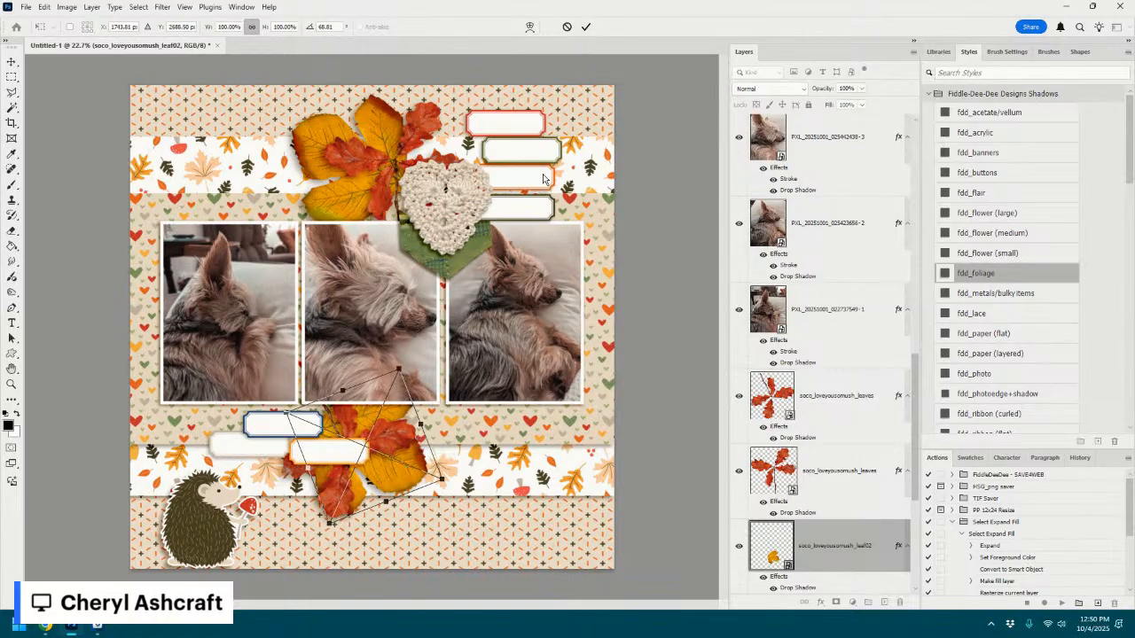
left_click(585, 26)
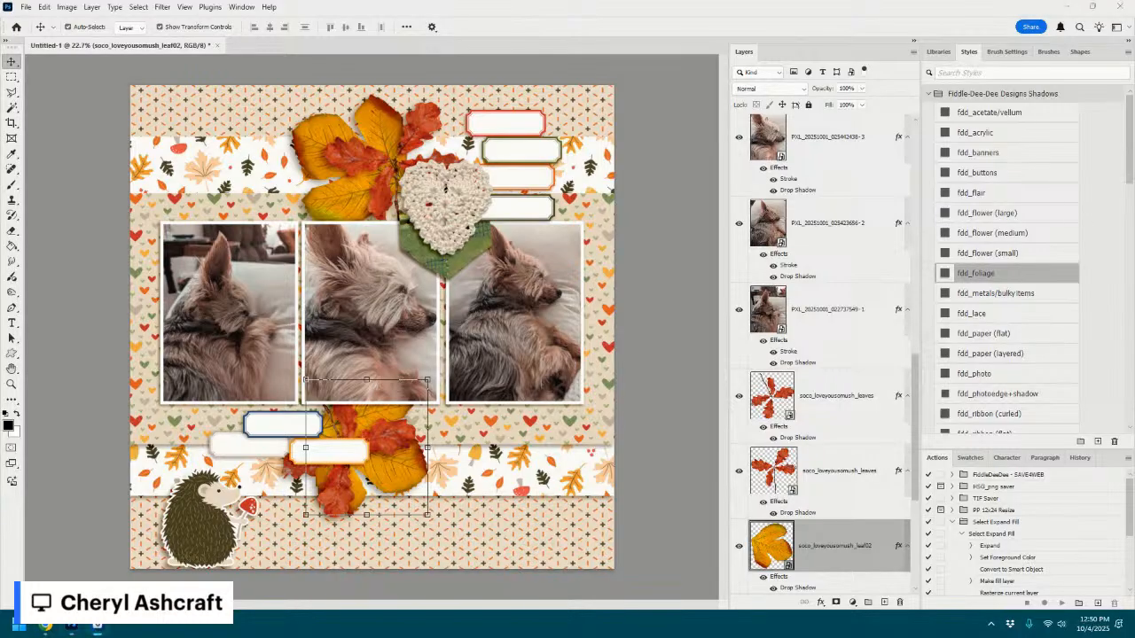
- Place soco_loveyousomush_ticket at the top of the layer stack, apply the fdd_flower (large) style, and move it onto the crochet heart
left_click_drag(762, 348, 576, 368)
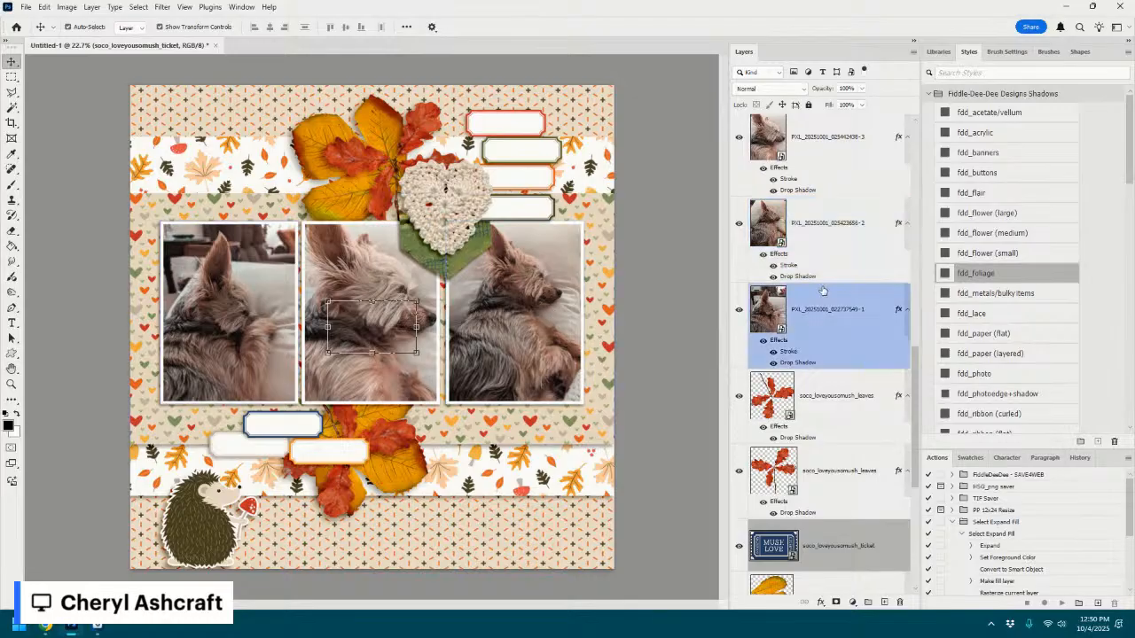
left_click(986, 213)
left_click_drag(384, 330, 440, 212)
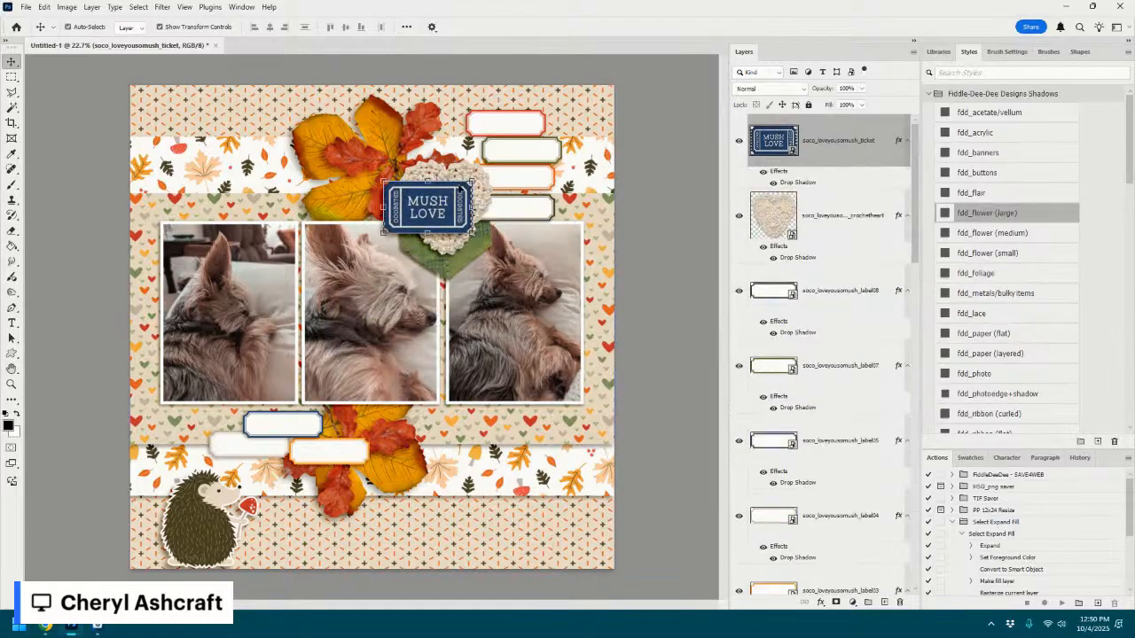
- Scale the Mush Love ticket to about 90.6%, tilt it about -10.9 degrees, and set it across the crochet heart's upper-left side
key("ctrl+t")
left_click_drag(476, 173, 572, 58)
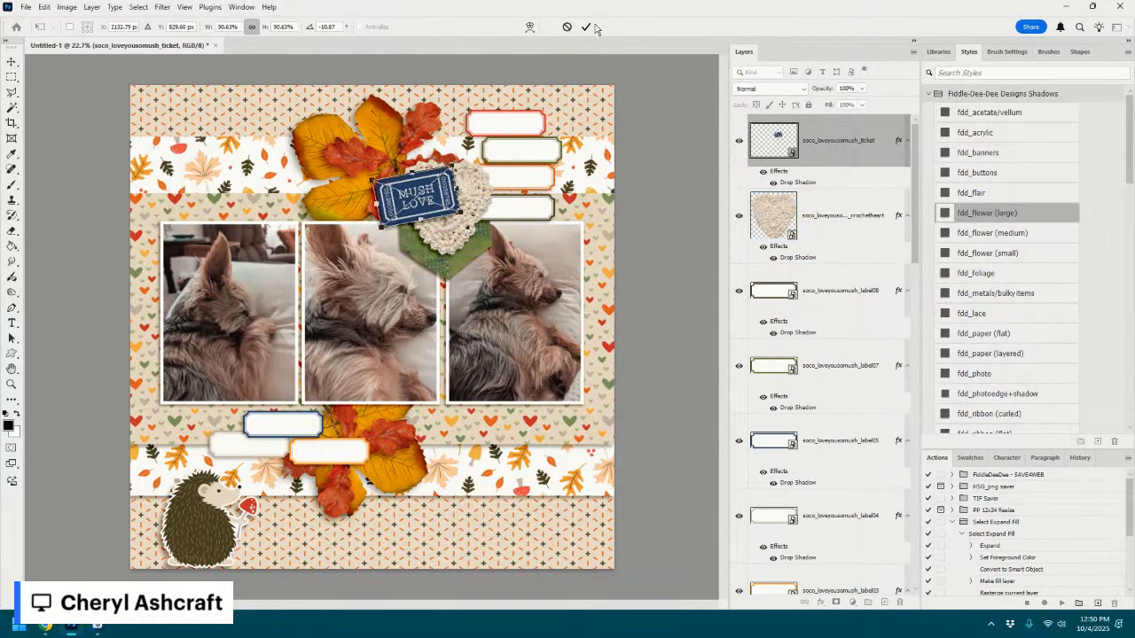
left_click(585, 27)
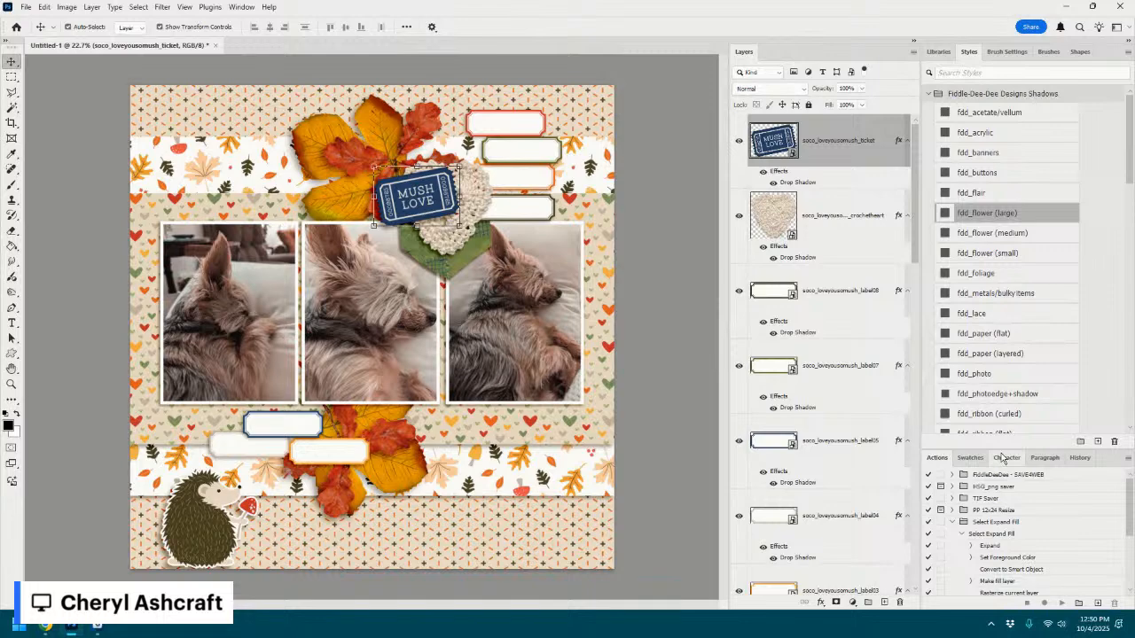
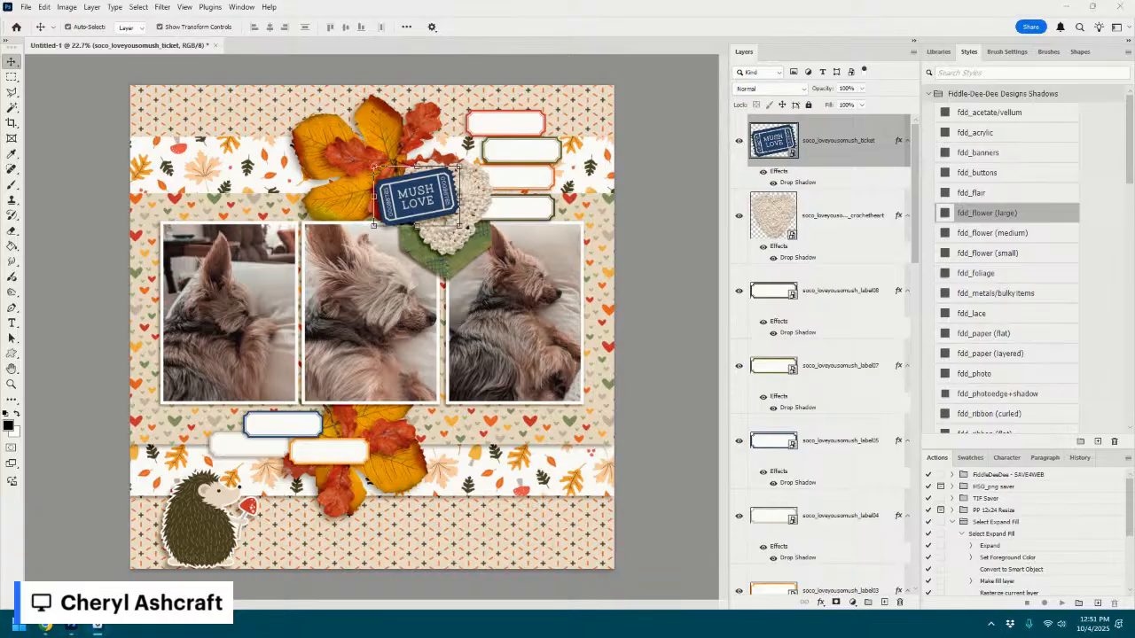
- Place the Hey Pumpkin strip over the crochet heart and the So Mushroom badge on the lower labels, both with fdd_flower (medium)
left_click_drag(902, 260, 488, 215)
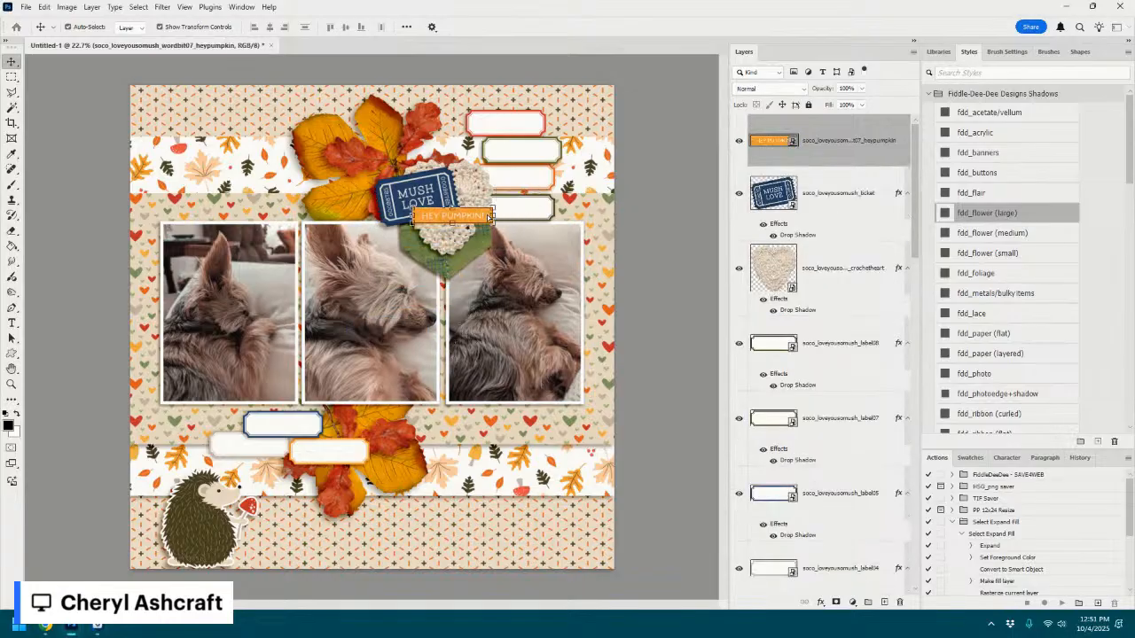
left_click(1006, 231)
left_click(97, 626)
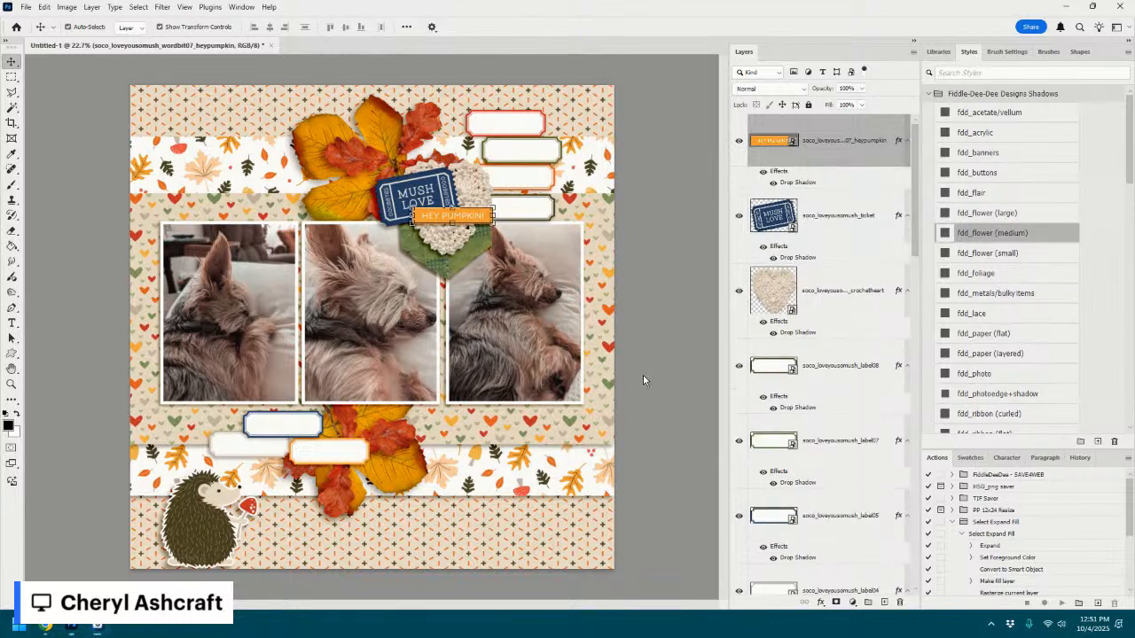
left_click(965, 233)
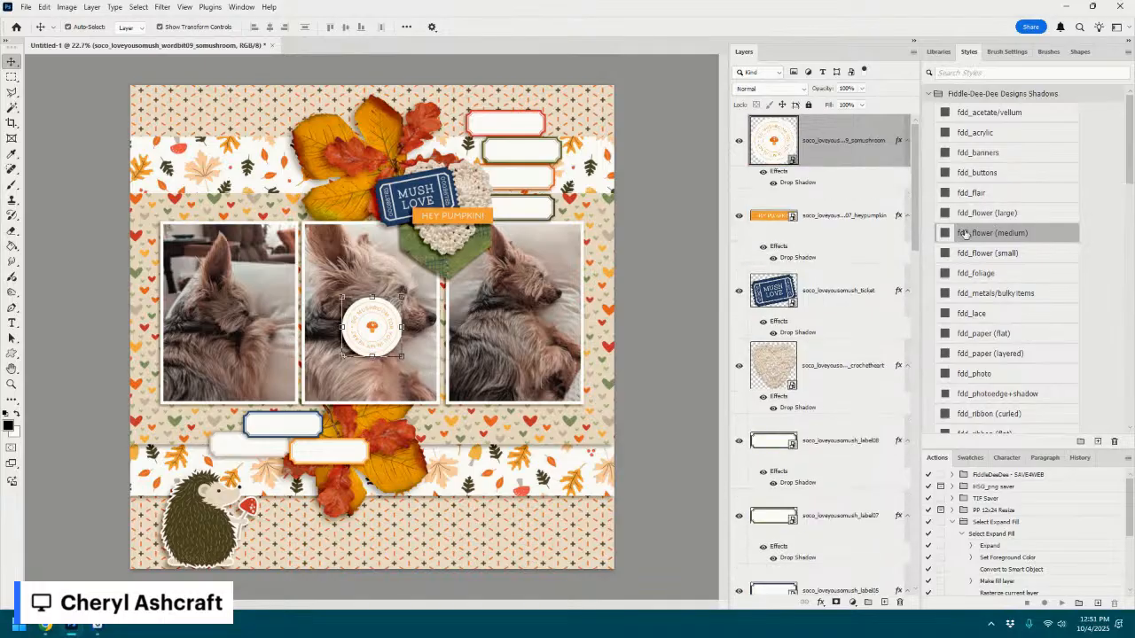
left_click_drag(386, 334, 357, 418)
scroll(350, 404, "up", 5)
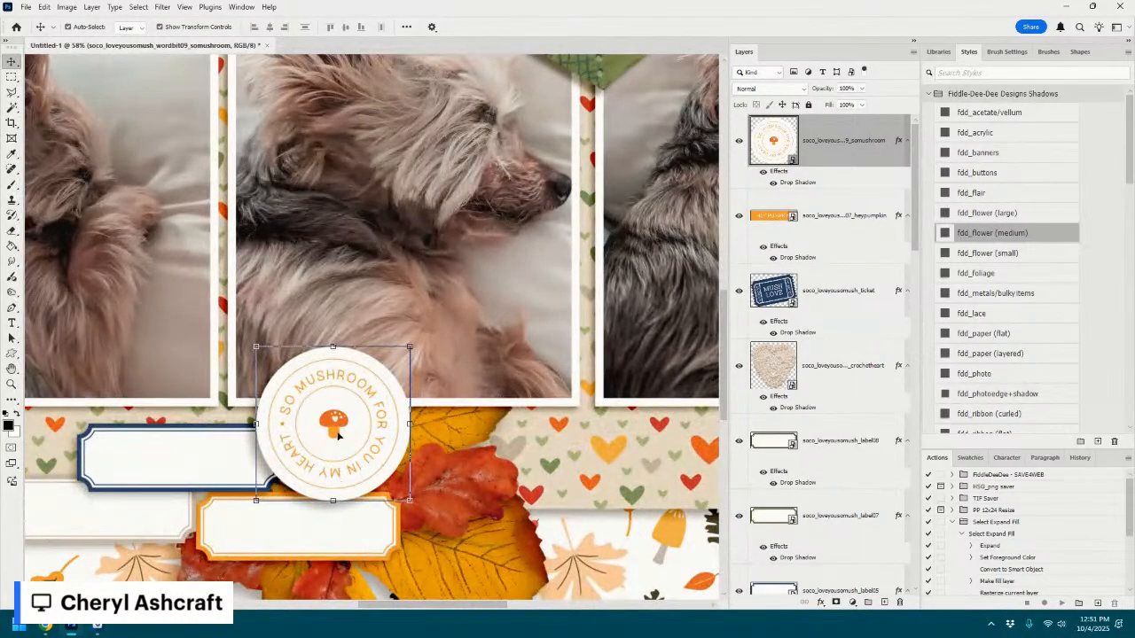
left_click(805, 352)
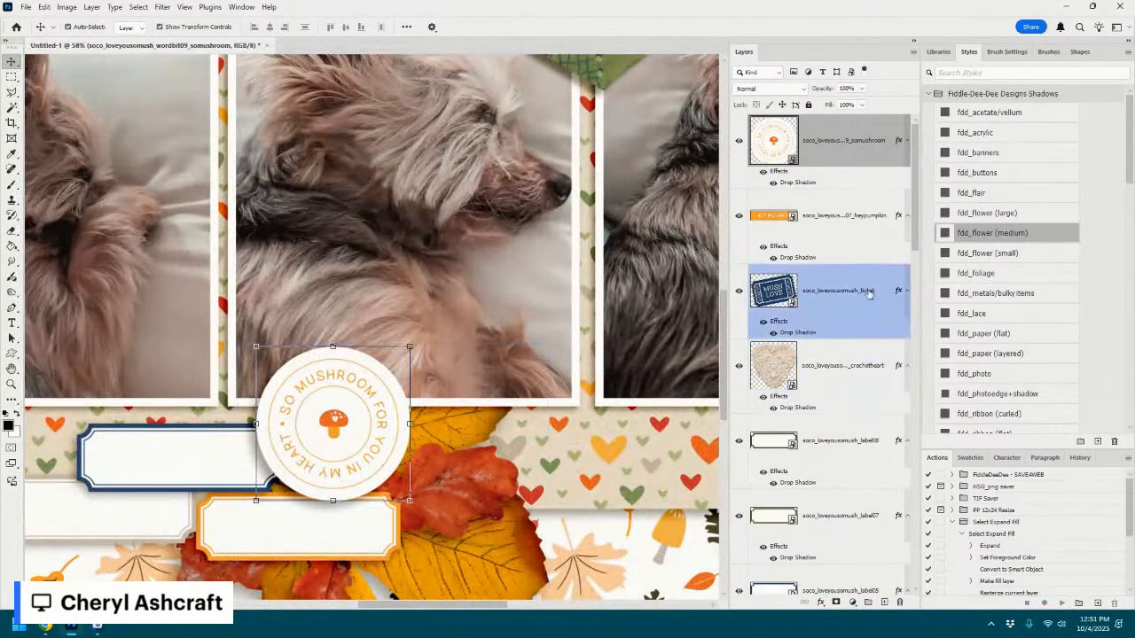
scroll(521, 361, "down", 5)
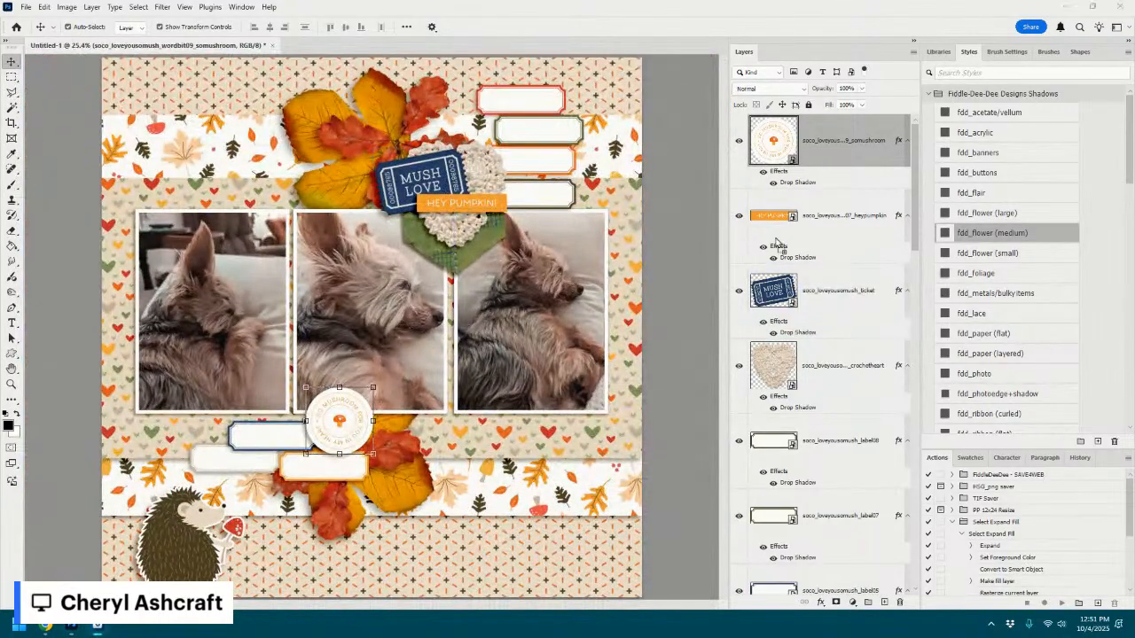
- Place the Warm & Cozy word strip just below the lower labels and apply the fdd_flower (medium) style
key("ctrl+v")
left_click_drag(368, 344, 265, 503)
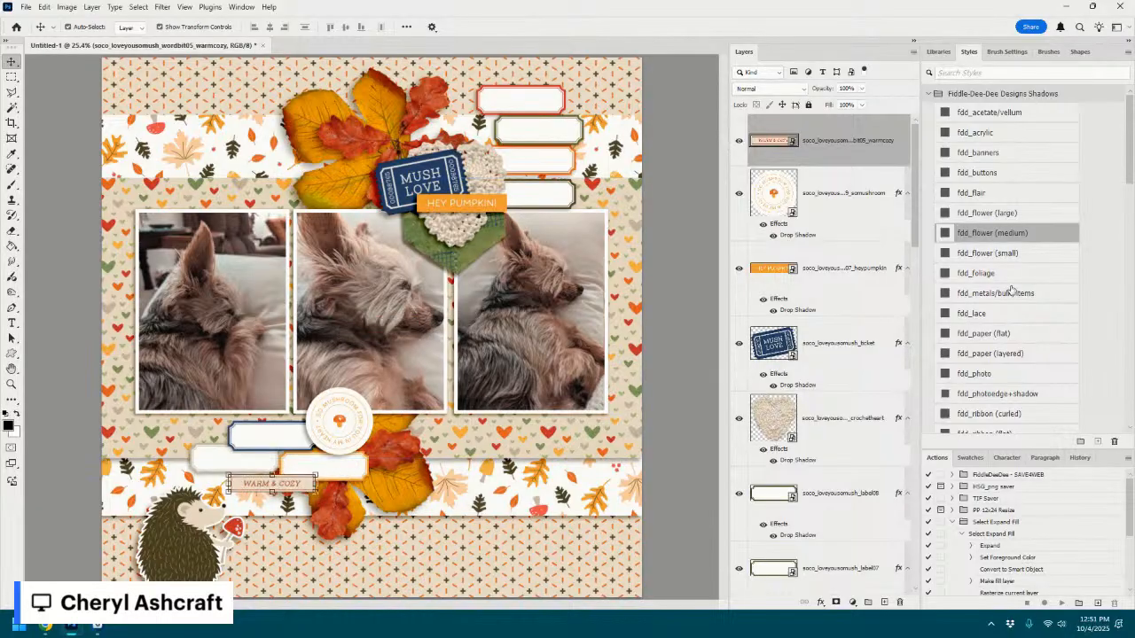
left_click(1012, 232)
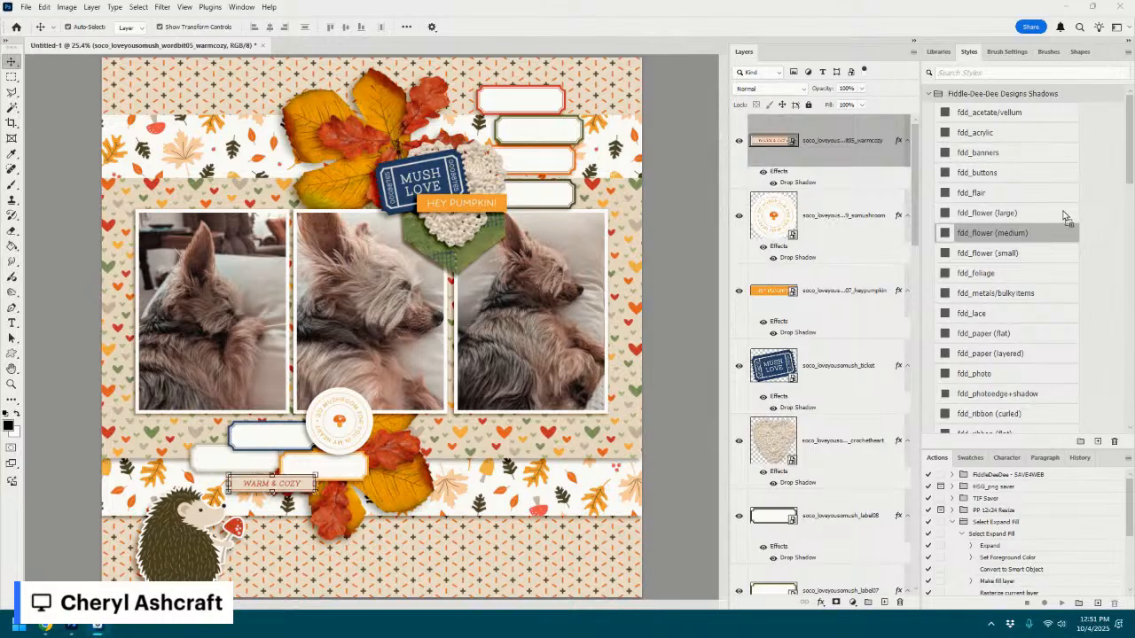
- Place the You Make Me All Mushy word strip above the Mush Love ticket with the fdd_flower (medium) style
left_click_drag(1065, 215, 526, 371)
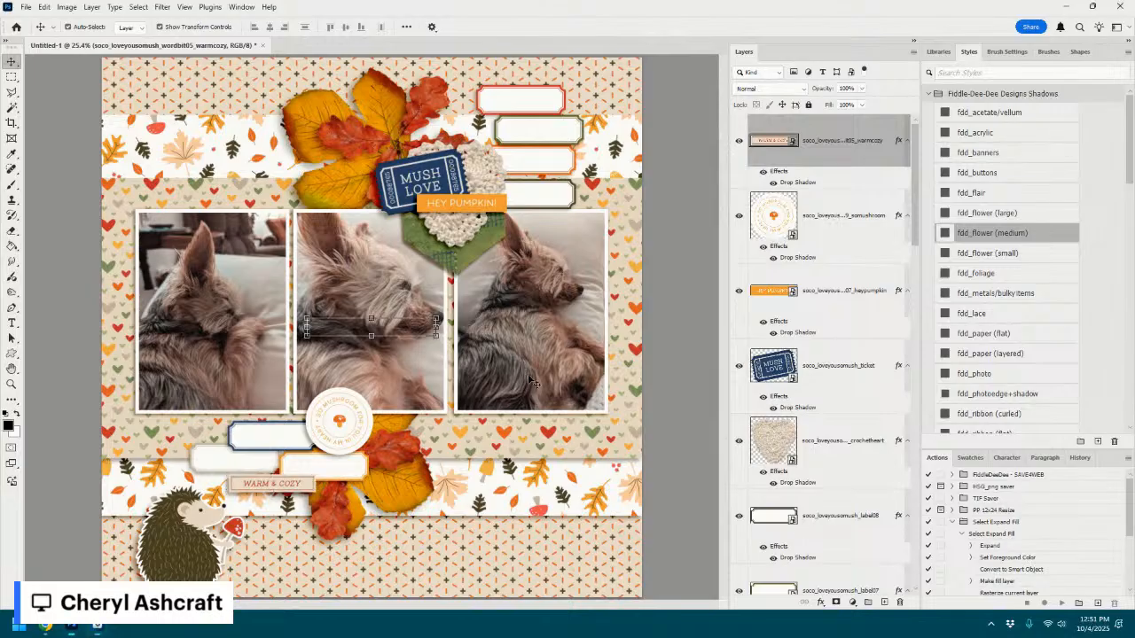
left_click(971, 235)
left_click_drag(415, 358, 458, 125)
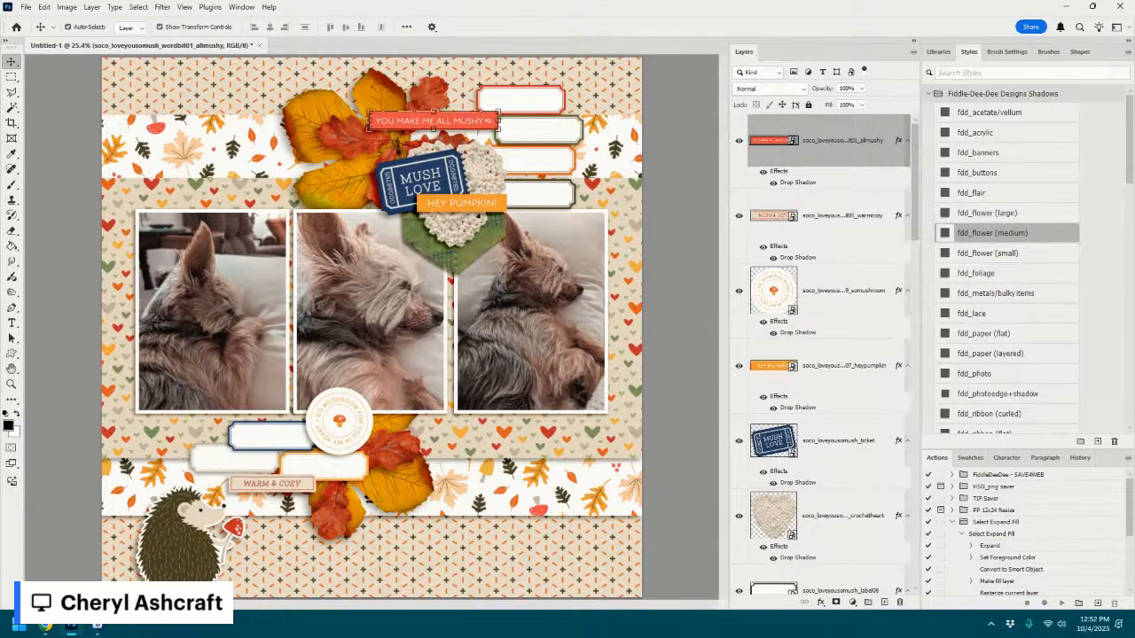
- Place wilkerson-loveyousomush-string on the layout and apply the fdd_string/twine style
left_click_drag(895, 335, 549, 416)
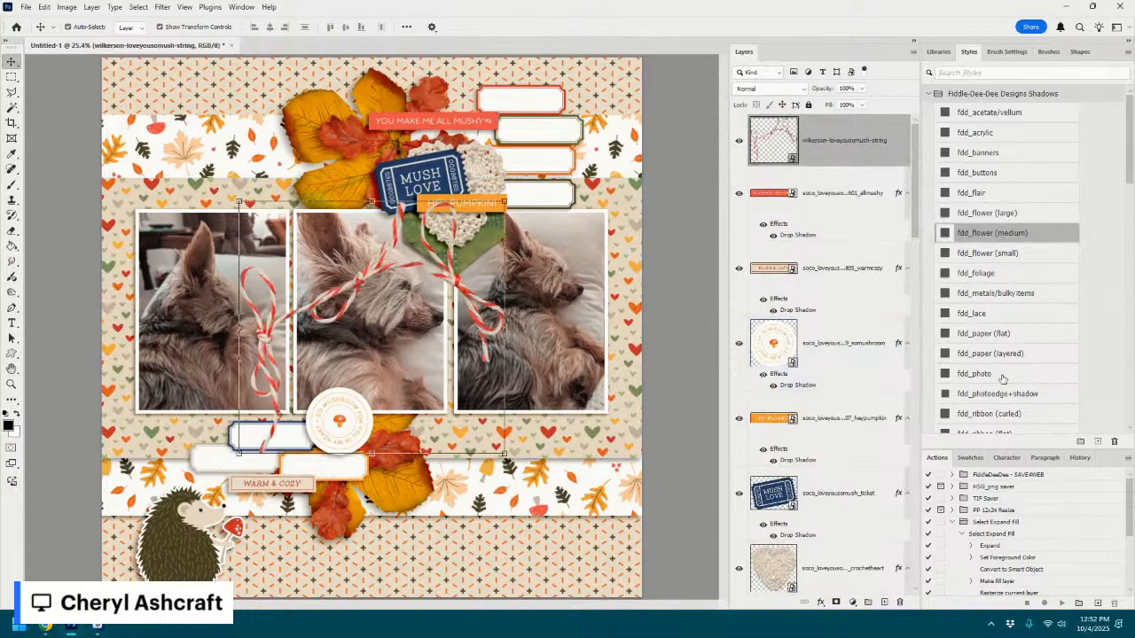
scroll(1005, 396, "down", 3)
scroll(1006, 384, "down", 1)
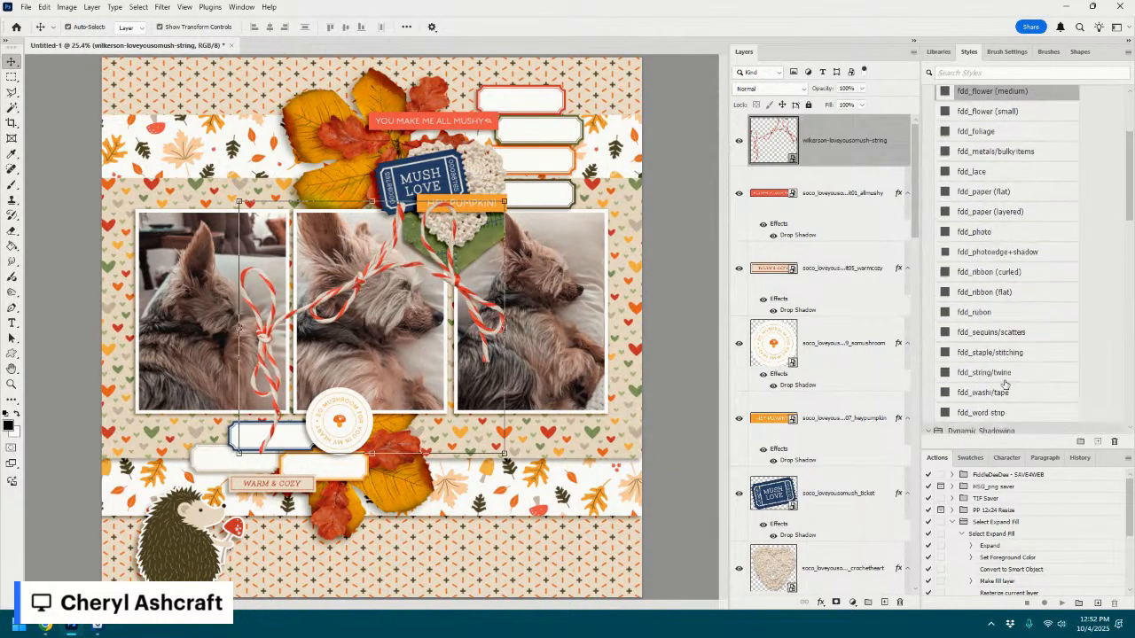
left_click(1005, 379)
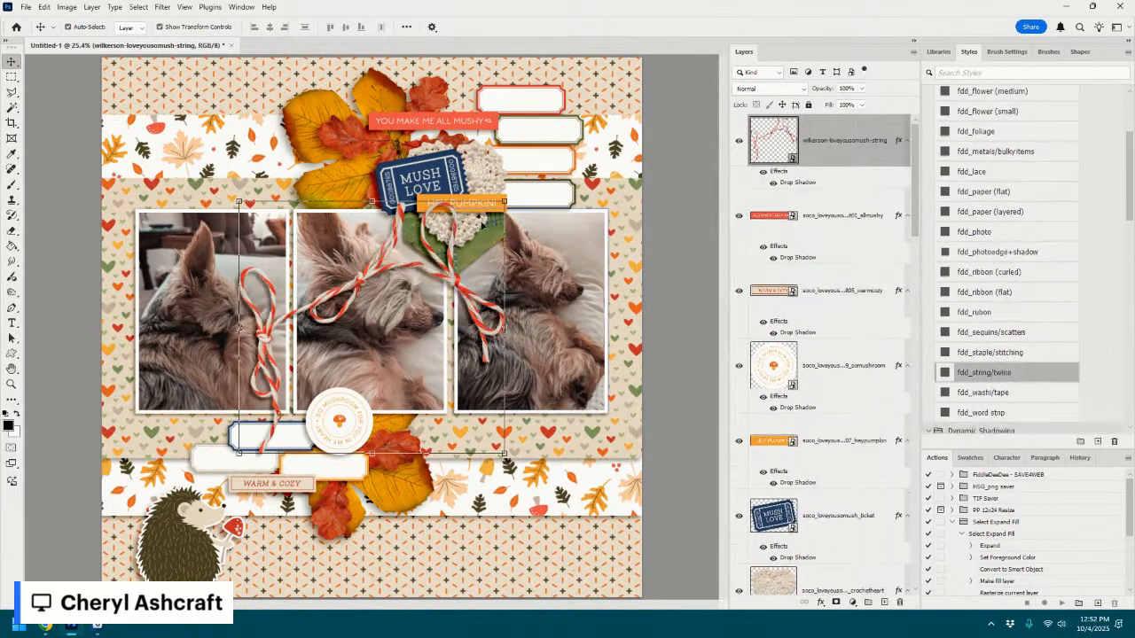
- Scale the string to about 82.6%, rotate it to about -24 degrees, and lay it over the lower leaf cluster
left_click_drag(503, 202, 466, 247)
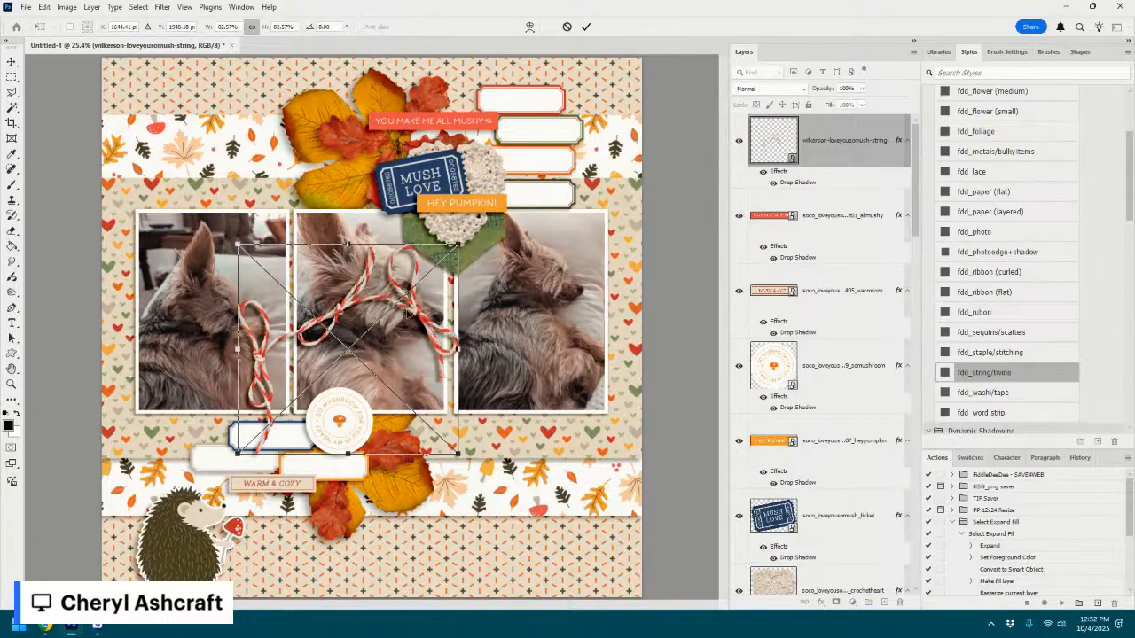
left_click_drag(418, 325, 466, 507)
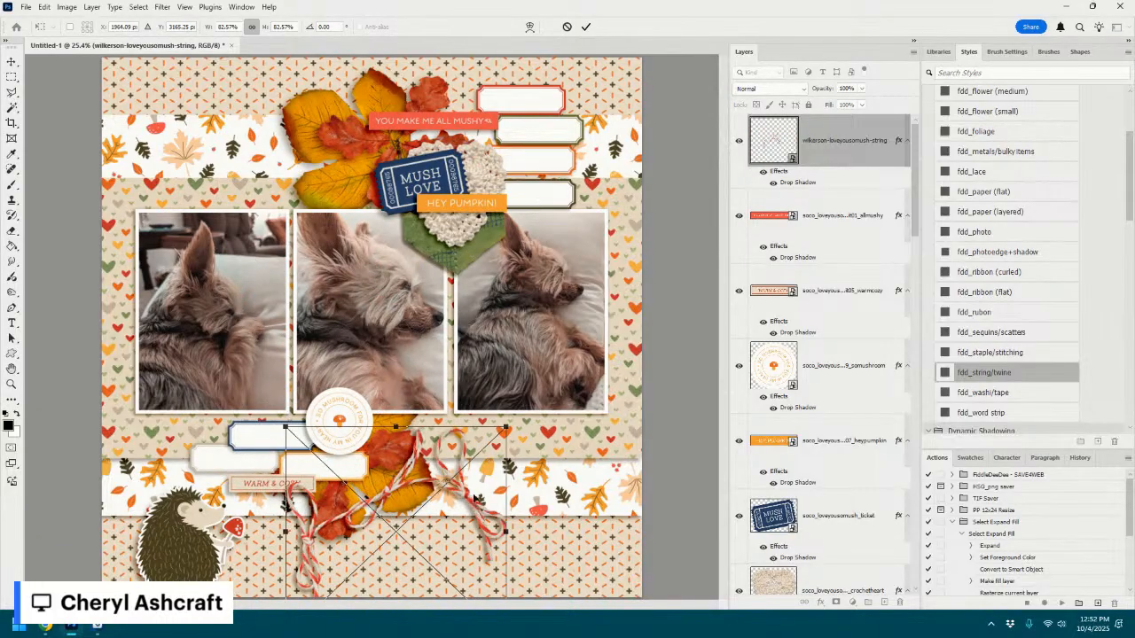
left_click_drag(548, 429, 495, 374)
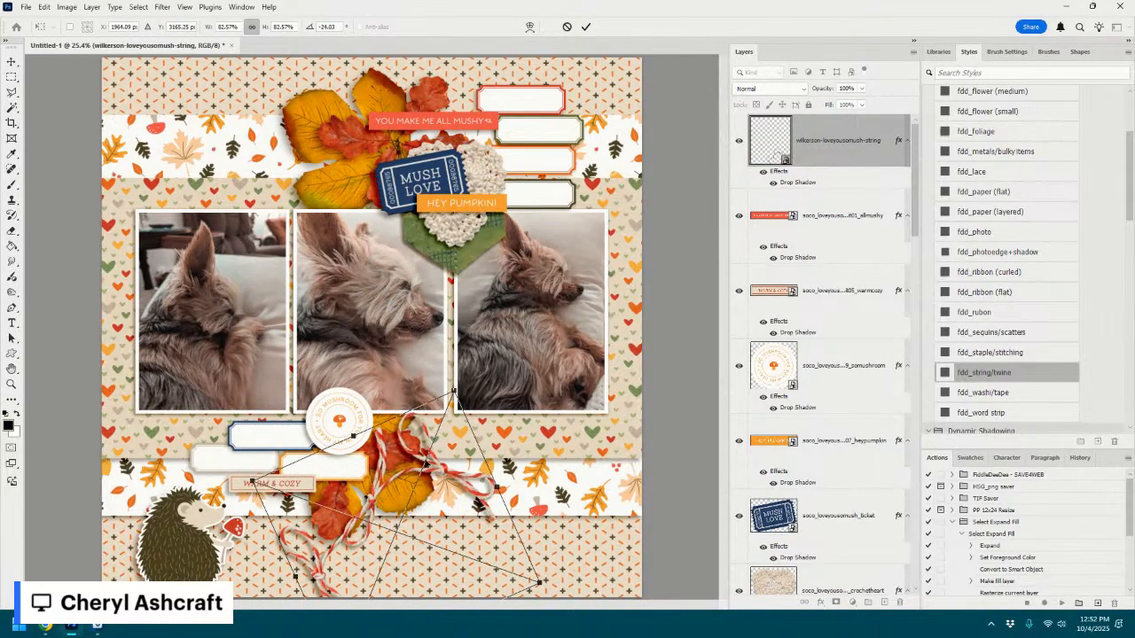
left_click_drag(427, 468, 433, 427)
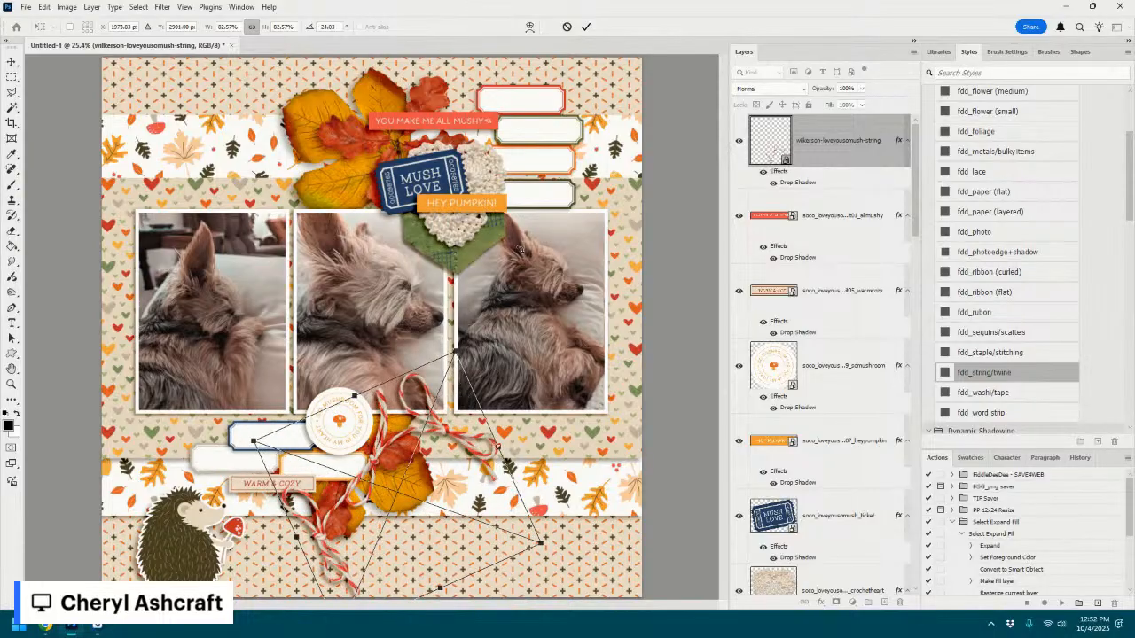
left_click(586, 26)
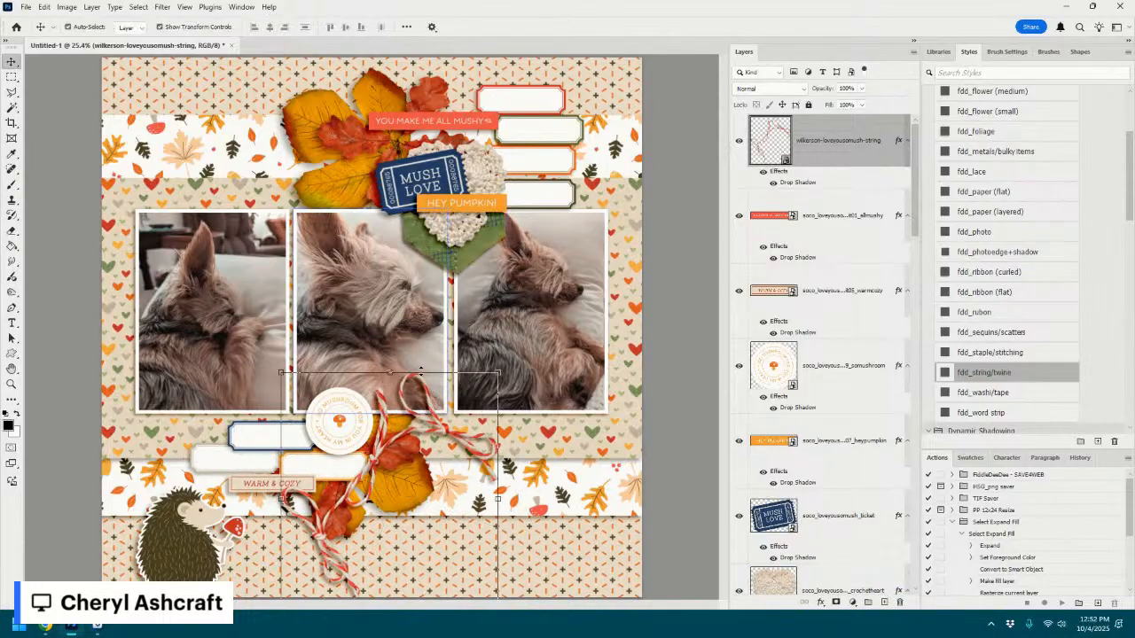
- Duplicate the string directly beneath the crochet heart layer, rotate the copy about 27.6 degrees, and position it over the upper leaves
left_click_drag(444, 432, 435, 118)
left_click_drag(827, 141, 833, 301)
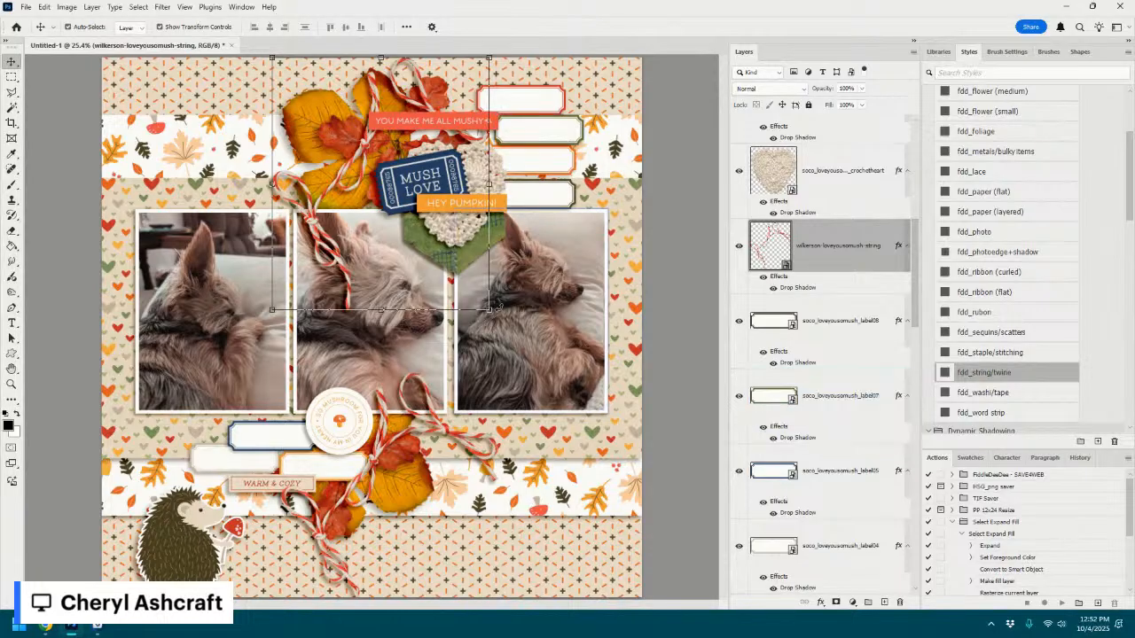
left_click_drag(499, 310, 360, 297)
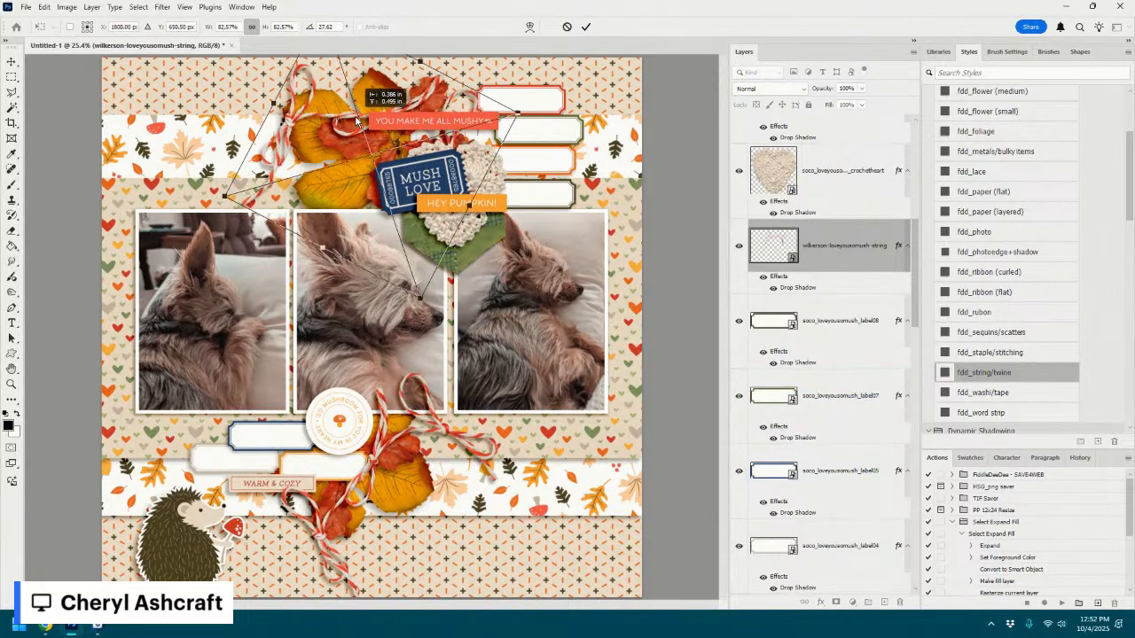
left_click(586, 28)
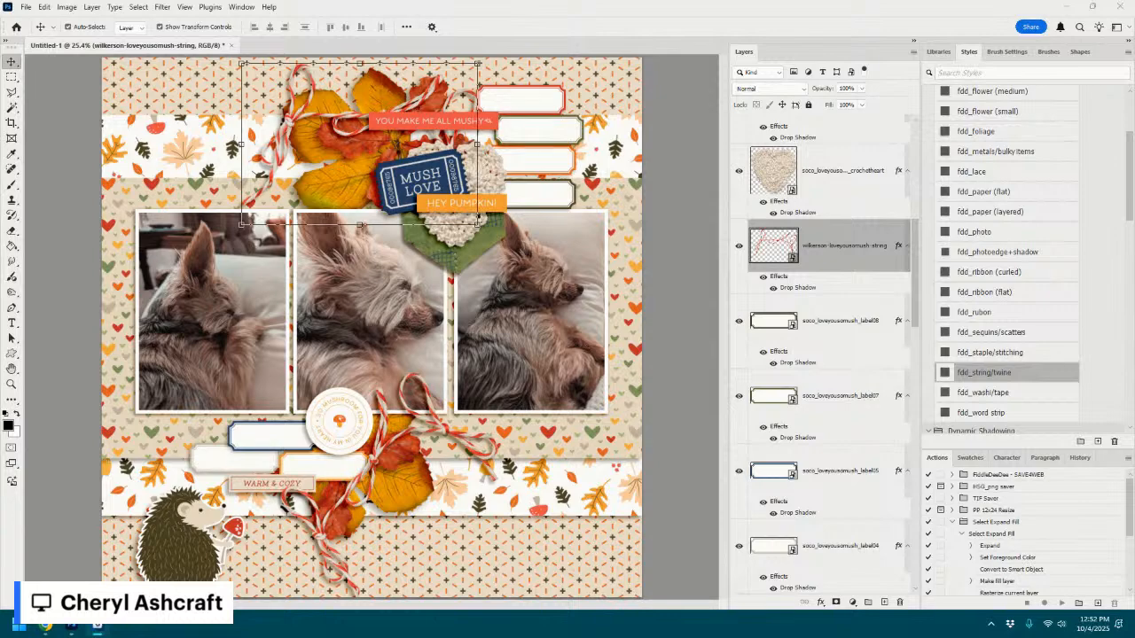
- Place wilkerson-loveyousomush-flower8 beneath the photo layers, lay it over the lower leaf cluster, and apply the fdd_flower (large) style
key("ctrl+v")
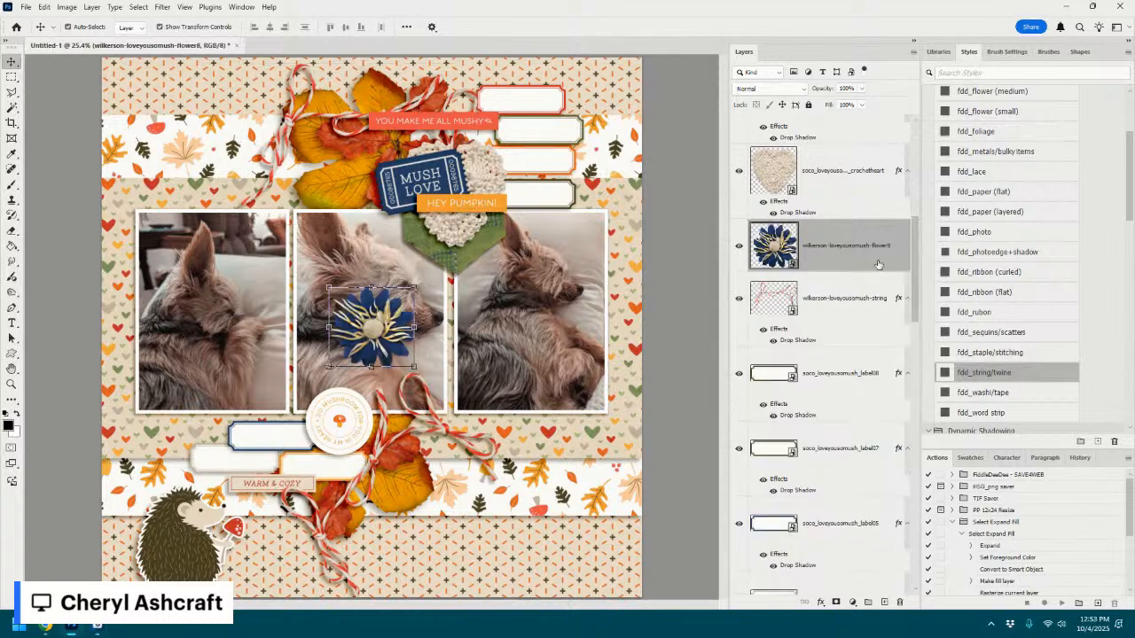
left_click_drag(857, 243, 874, 308)
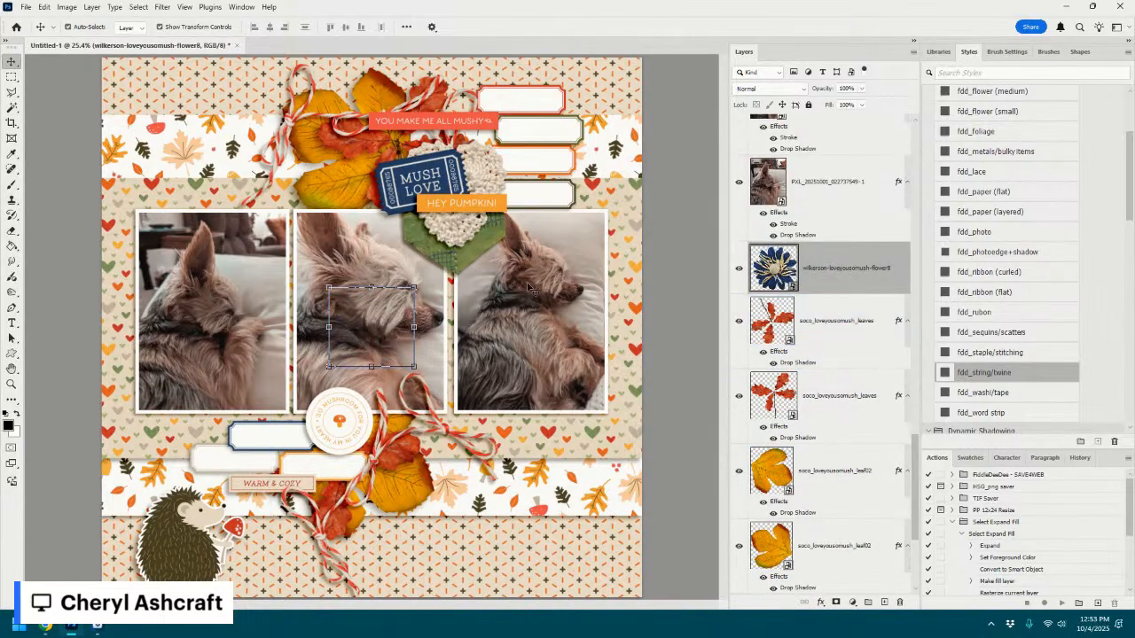
left_click_drag(383, 337, 394, 462)
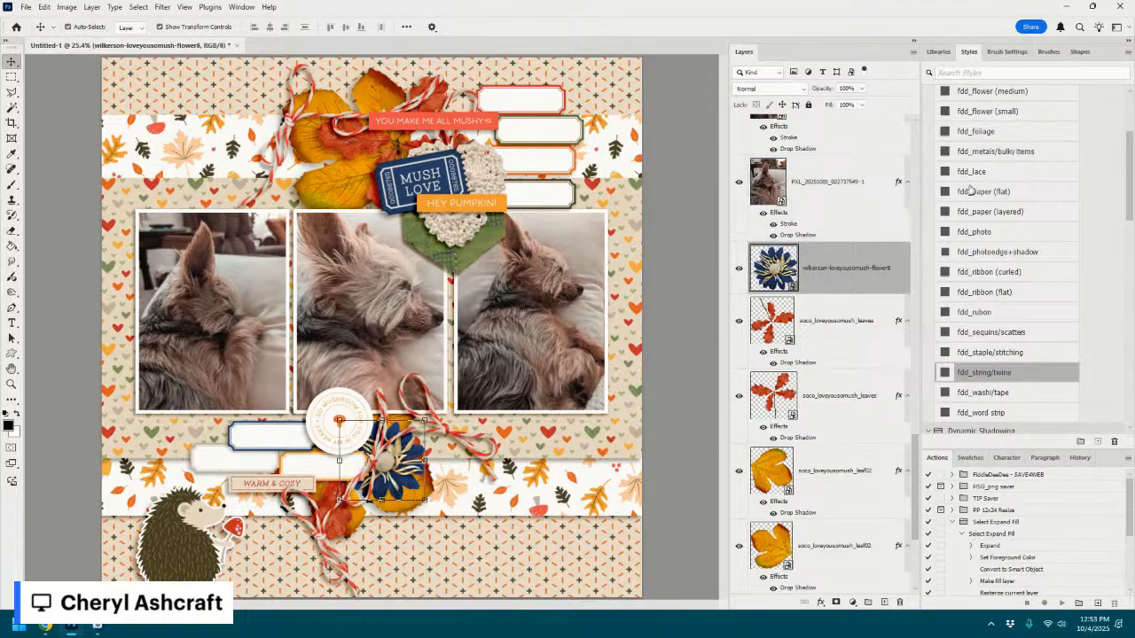
scroll(998, 133, "up", 2)
left_click(997, 117)
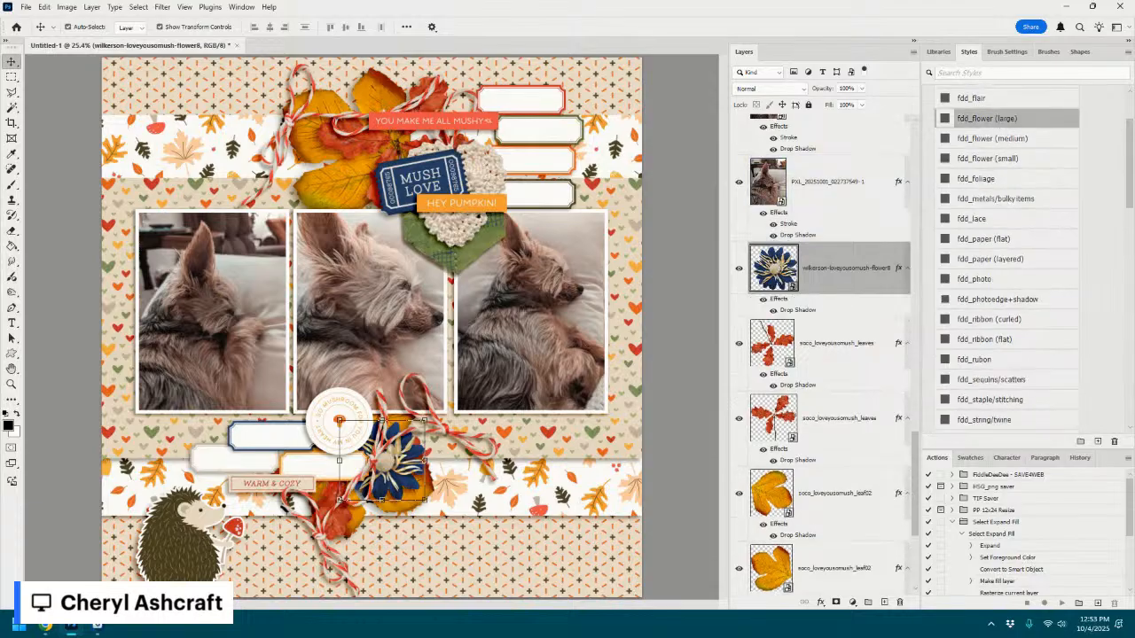
- Place wilkerson-loveyousomush-flower9 with the fdd_flower (large) style on the upper leaves beside the Mush Love ticket
left_click_drag(1134, 191, 500, 307)
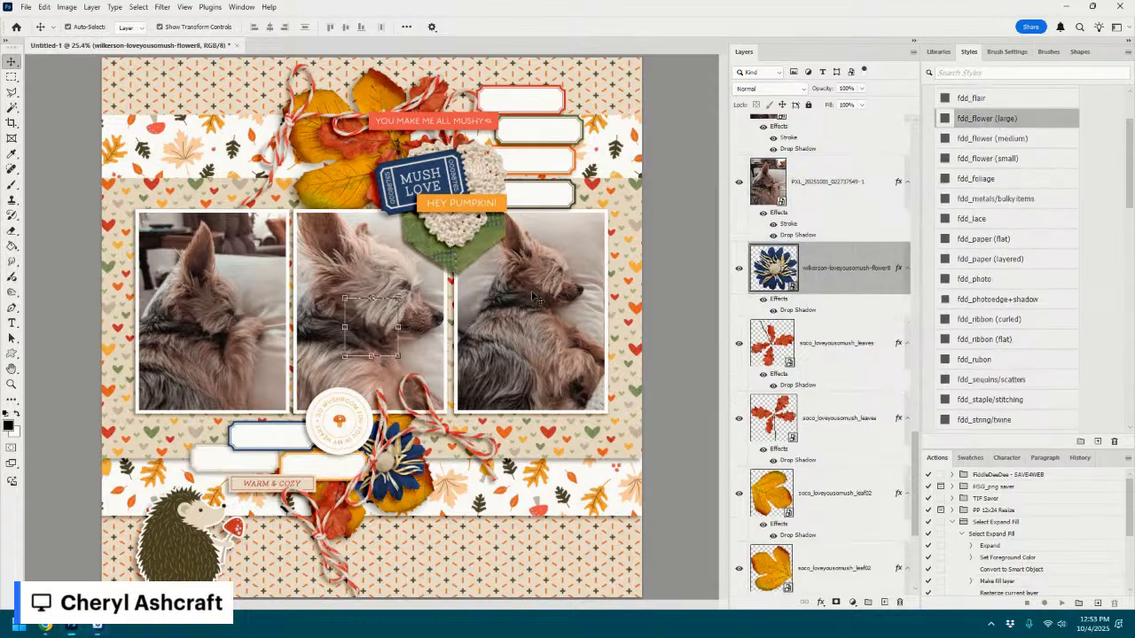
left_click(996, 118)
left_click_drag(379, 321, 365, 165)
- Place wilkerson-loveyousomush-flower10 with the fdd_flower (large) style, scale it to about 52.4%, and tuck it below the Warm & Cozy strip
left_click_drag(1133, 190, 529, 291)
left_click(998, 123)
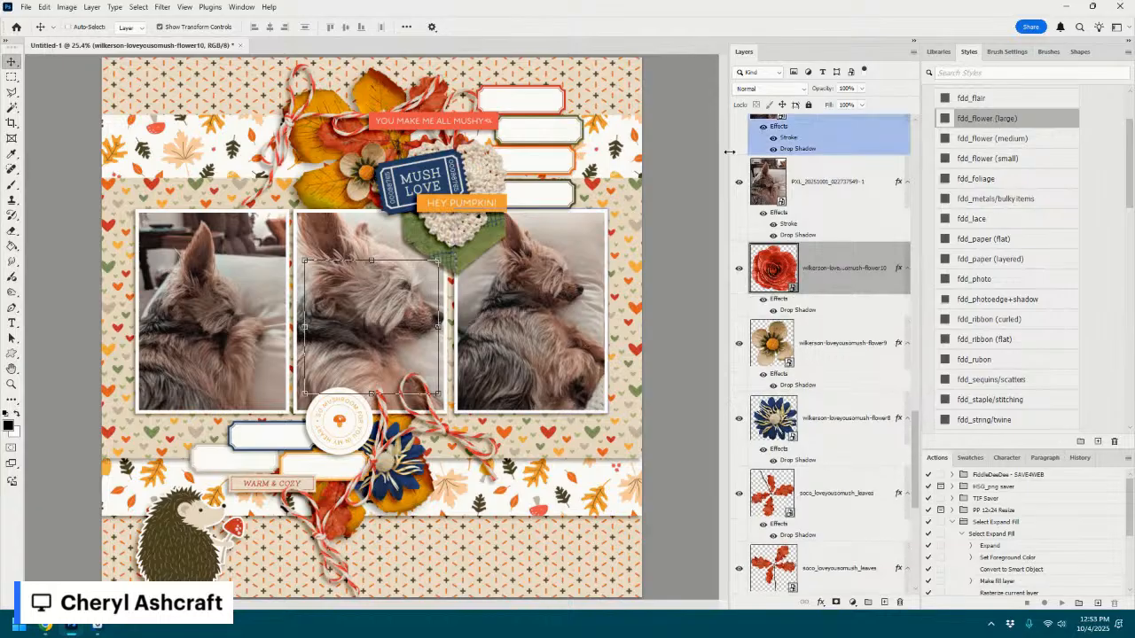
left_click_drag(434, 257, 297, 499)
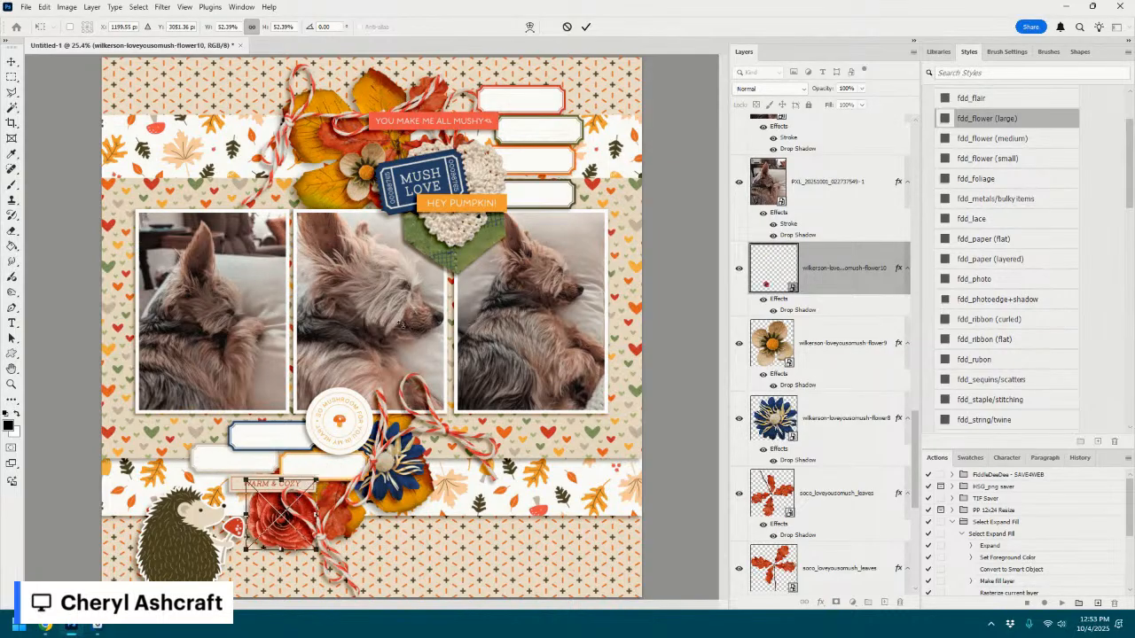
left_click(585, 27)
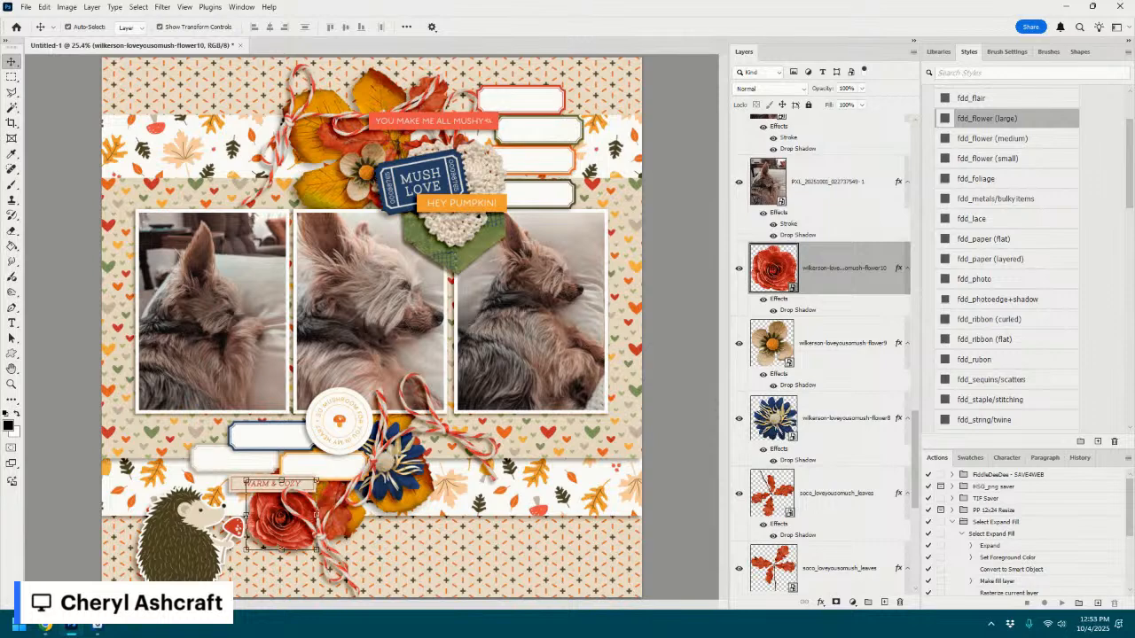
- Place wilkerson-loveyousomush-flower7 with the fdd_flower (large) style, scaled to about 85.7%, on the outer side of the upper leaf cluster
left_click_drag(668, 307, 635, 341)
left_click(986, 118)
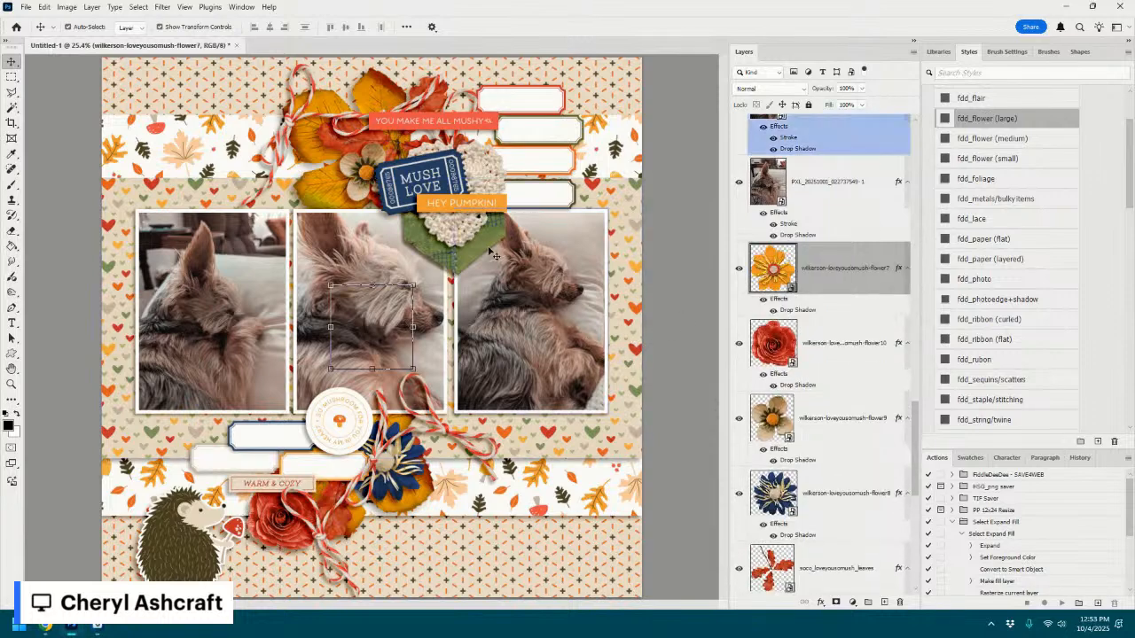
left_click_drag(384, 327, 317, 139)
left_click_drag(348, 98, 334, 111)
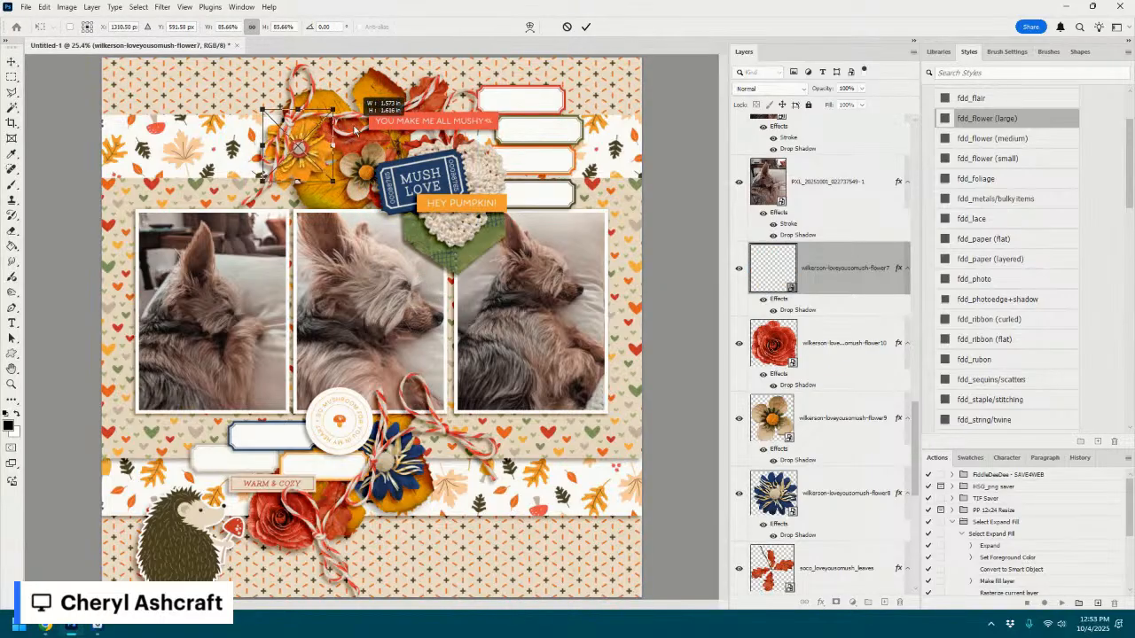
left_click(587, 27)
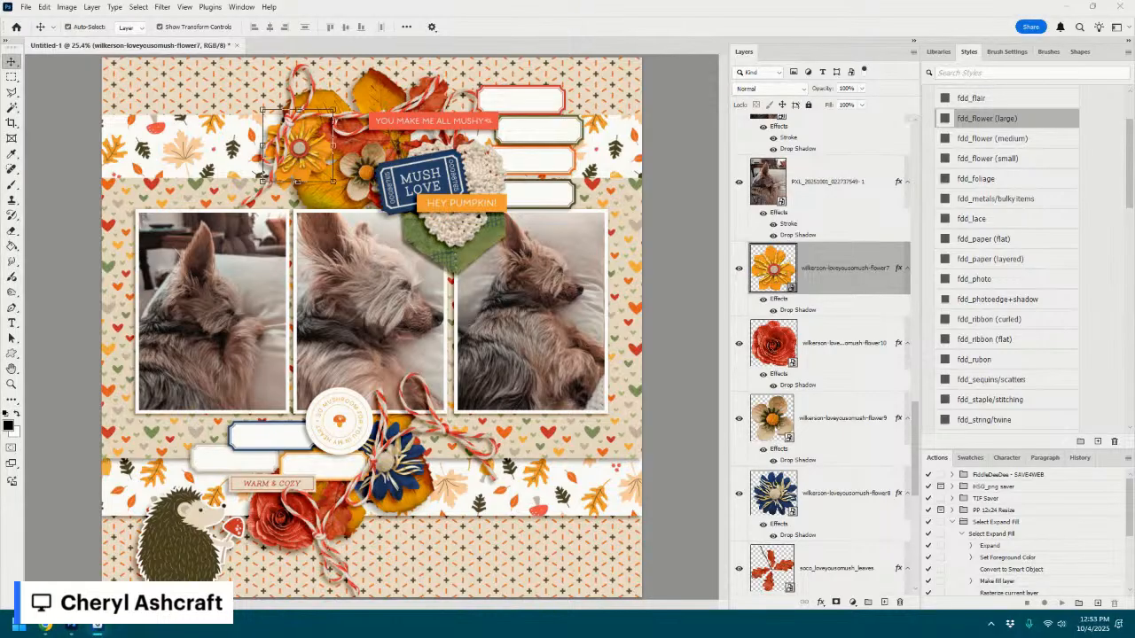
- Place soco_loveyousomush_flower01 with the fdd_flower (large) style, scale it to about 56.2%, and position it beside the yellow flower in the upper cluster
left_click_drag(637, 368, 640, 375)
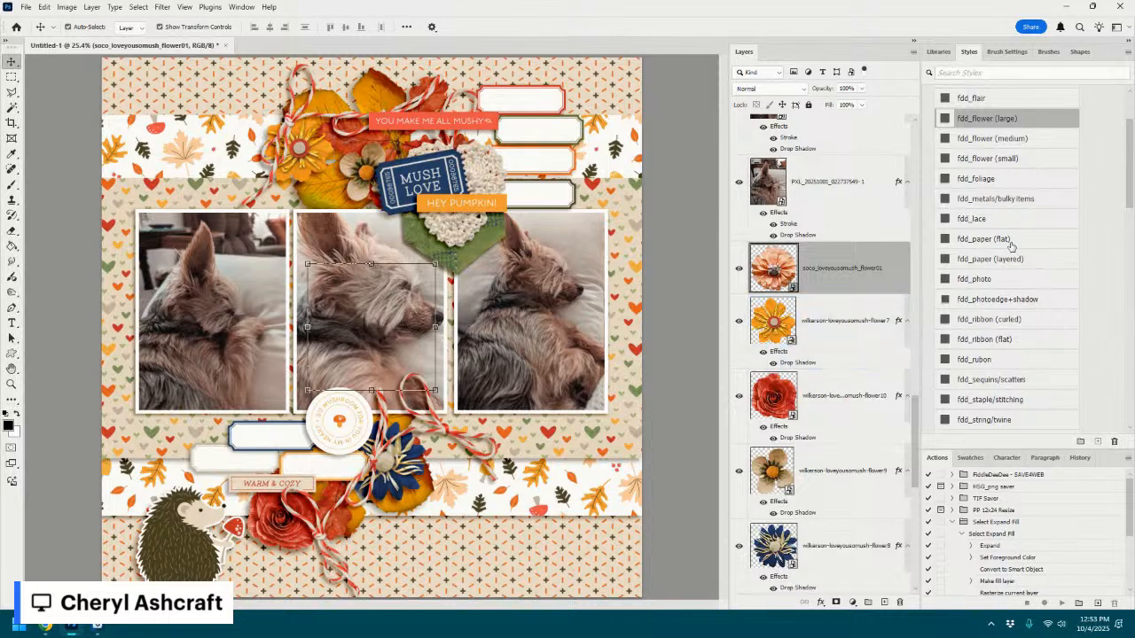
left_click(1003, 124)
left_click_drag(424, 325, 500, 464)
left_click_drag(511, 403, 465, 463)
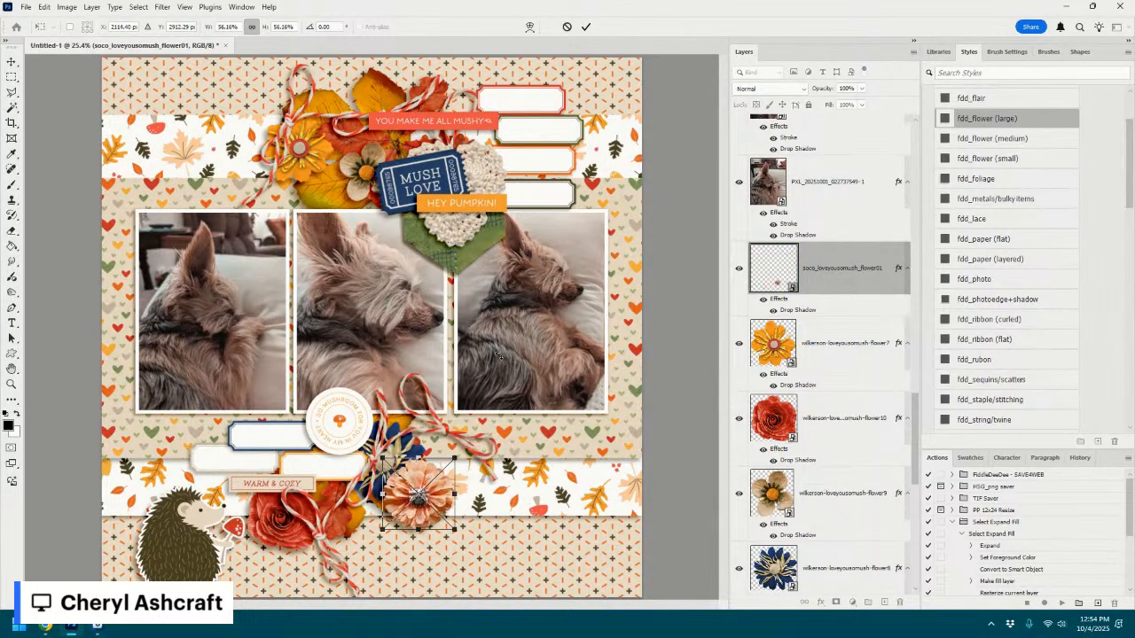
left_click(585, 27)
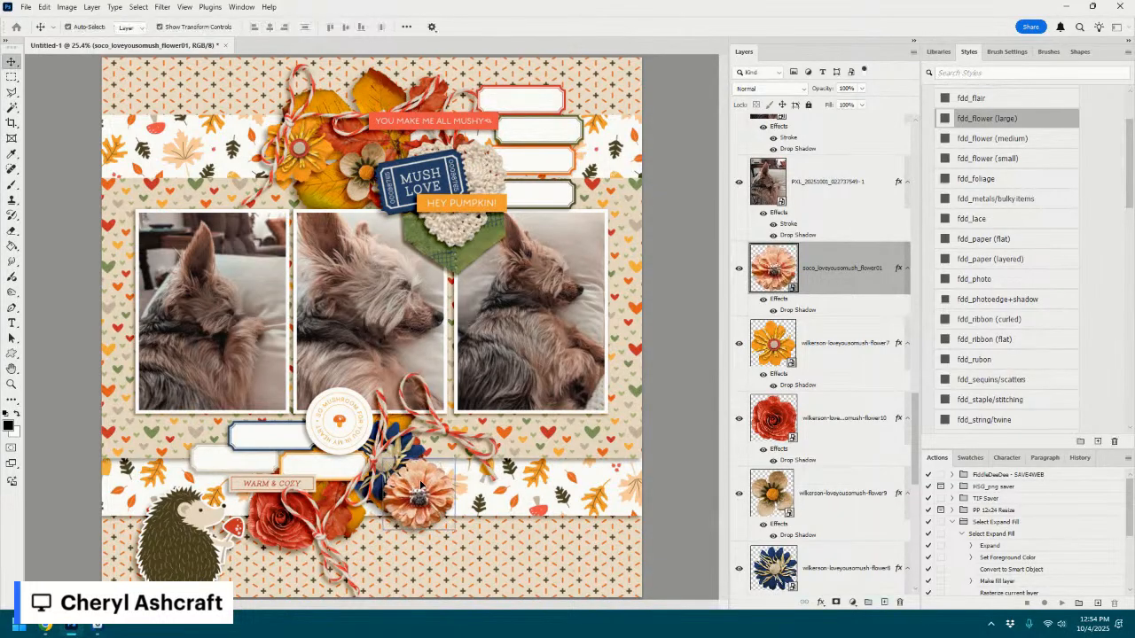
left_click_drag(421, 487, 355, 125)
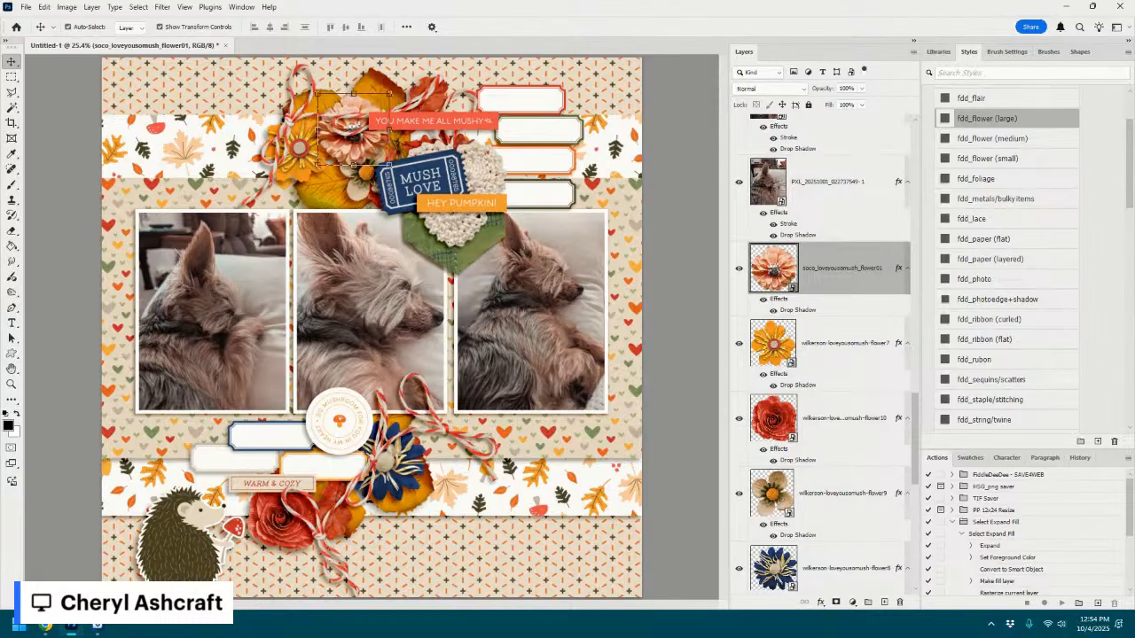
- Place soco_loveyousomush_flower02 with the fdd_flower (large) style, scaled to about 58.6%, below the peach flower in the upper cluster
left_click_drag(595, 291, 596, 293)
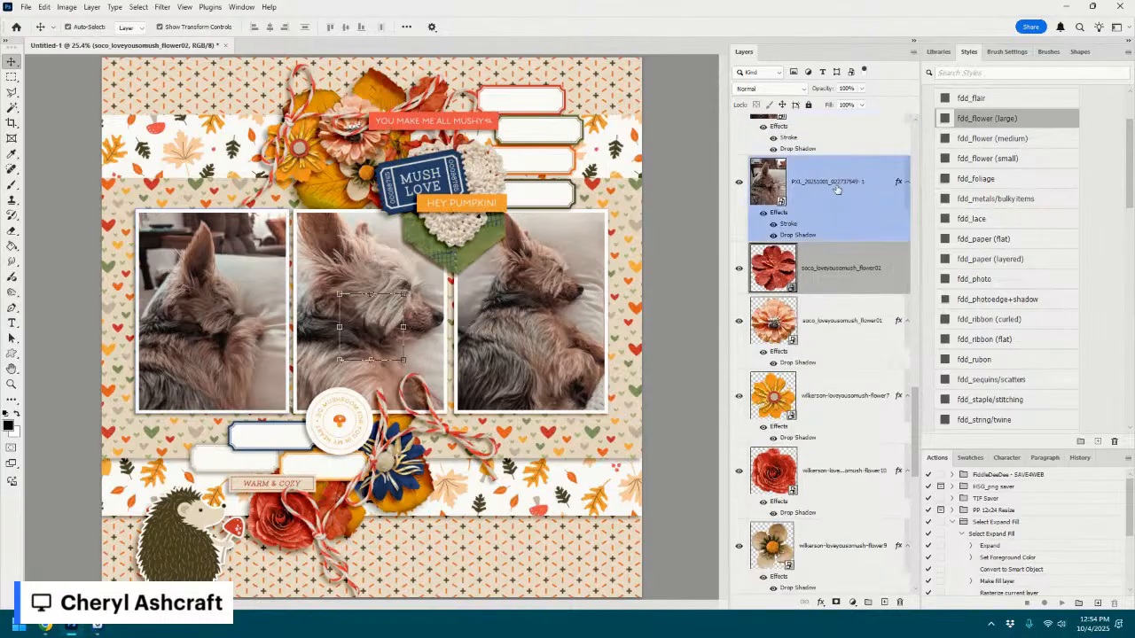
left_click(1001, 124)
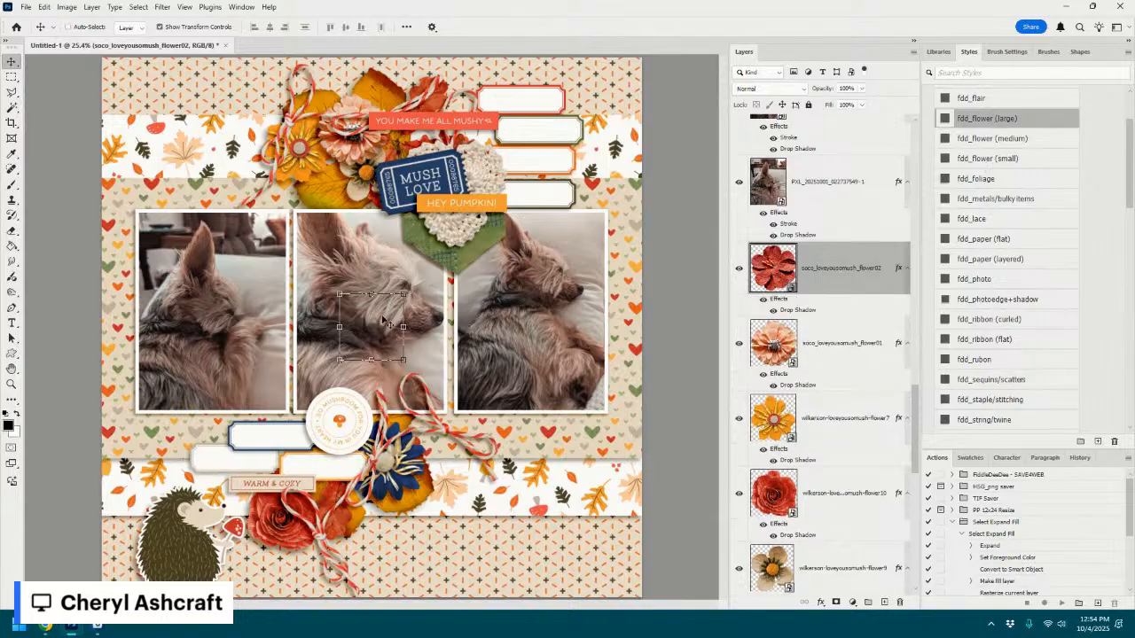
left_click_drag(387, 322, 335, 176)
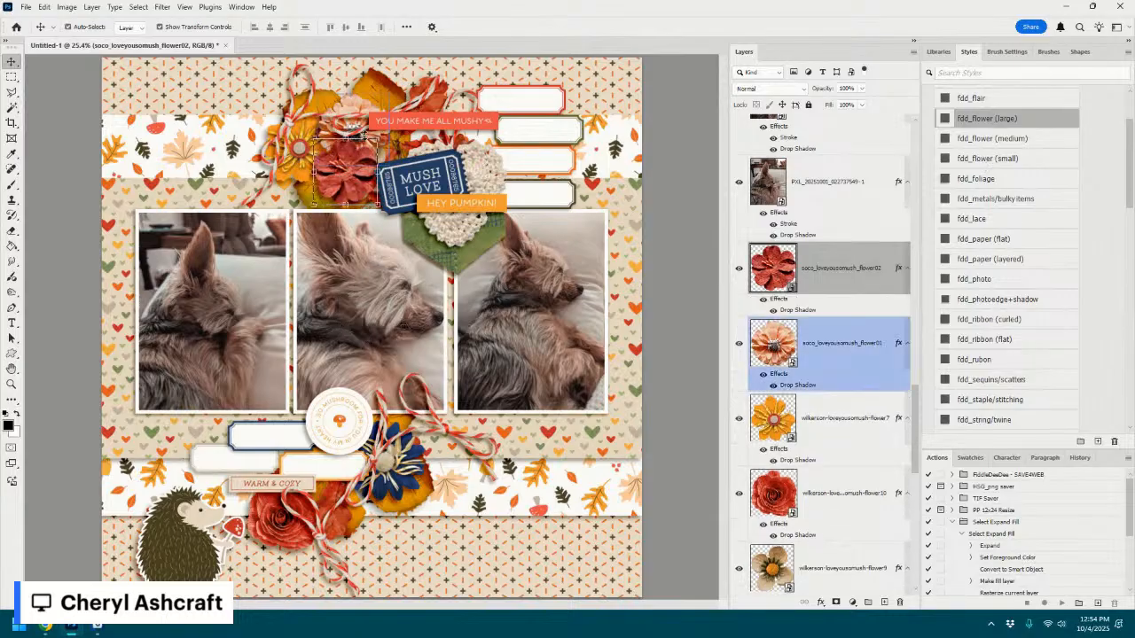
left_click_drag(379, 139, 348, 166)
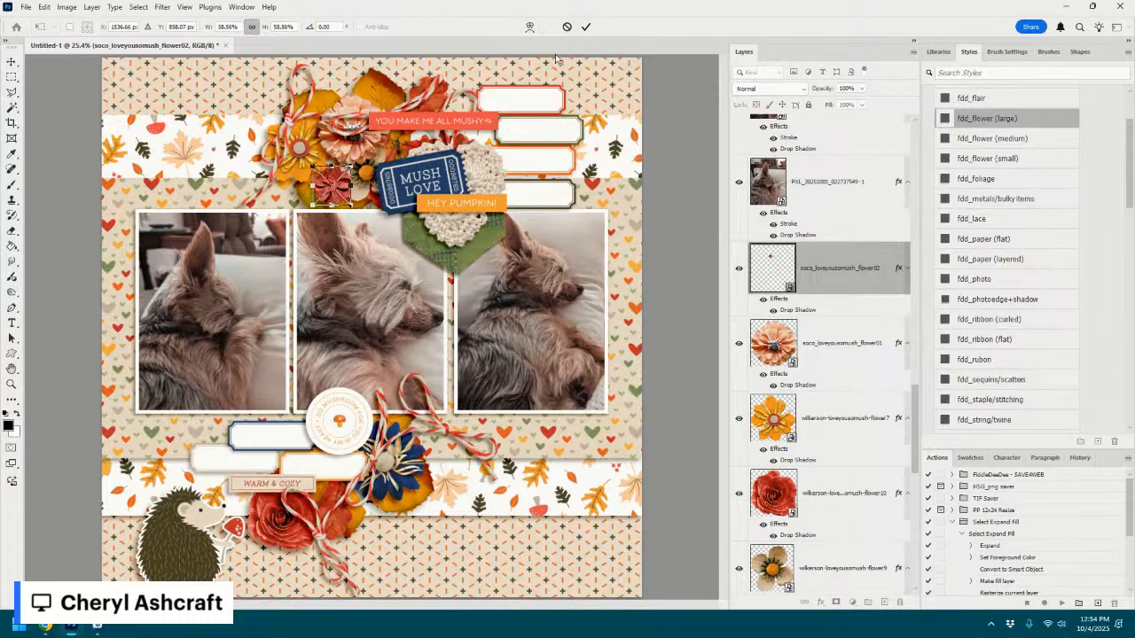
left_click(586, 28)
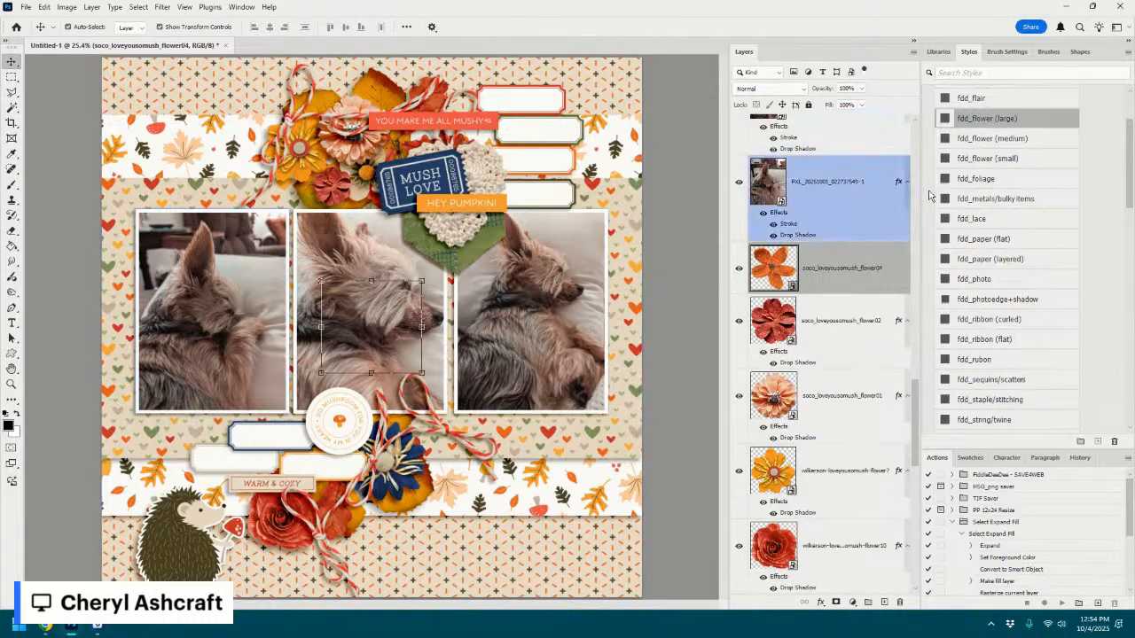
- Apply fdd_flower (large) to soco_loveyousomush_flower04, scale it to about 69.1%, and position it between the red rose and blue flower
left_click(969, 118)
left_click_drag(390, 339, 387, 530)
key("ctrl+t")
left_click_drag(426, 474, 388, 501)
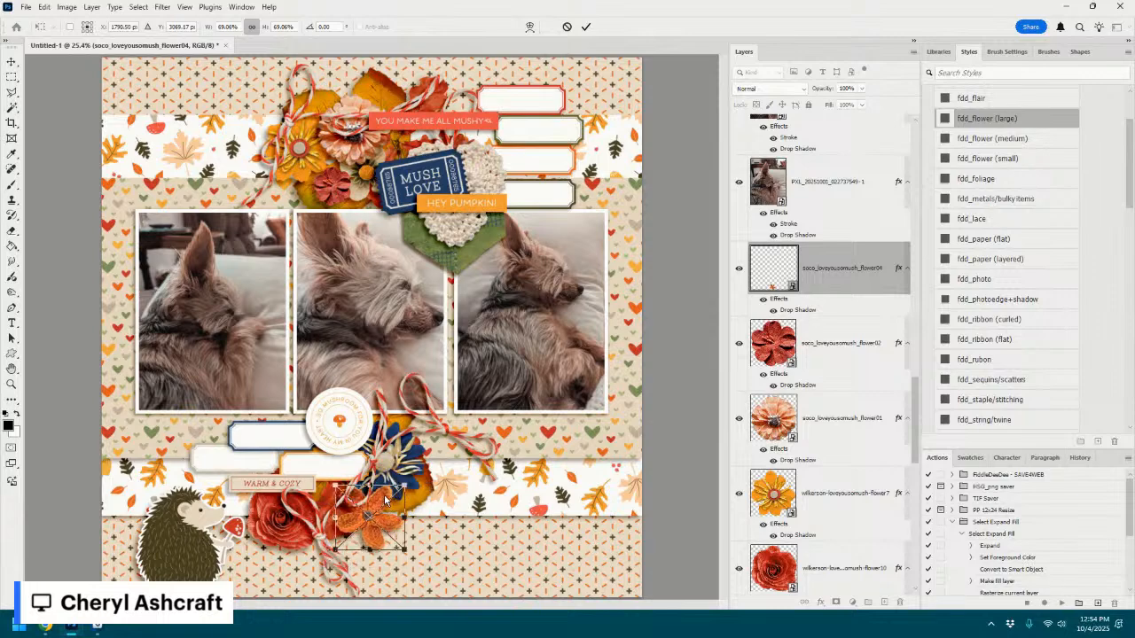
left_click(585, 26)
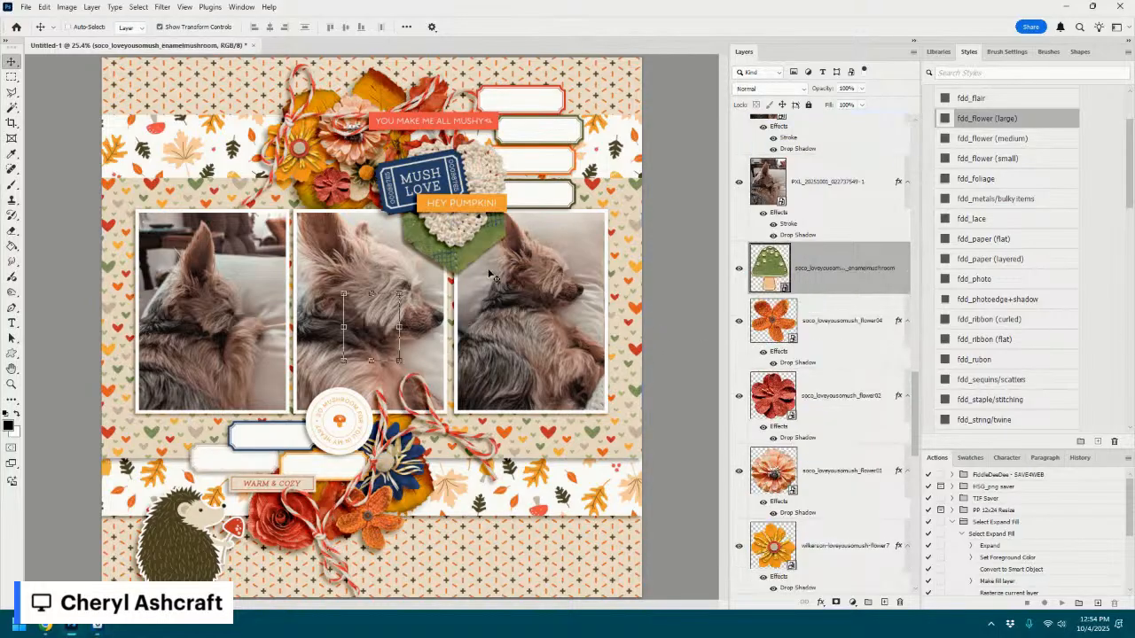
- Bring the enamel mushroom to the front, stand it beside the hedgehog, and apply the fdd_metals/bulky items style
key("ctrl+shift+]")
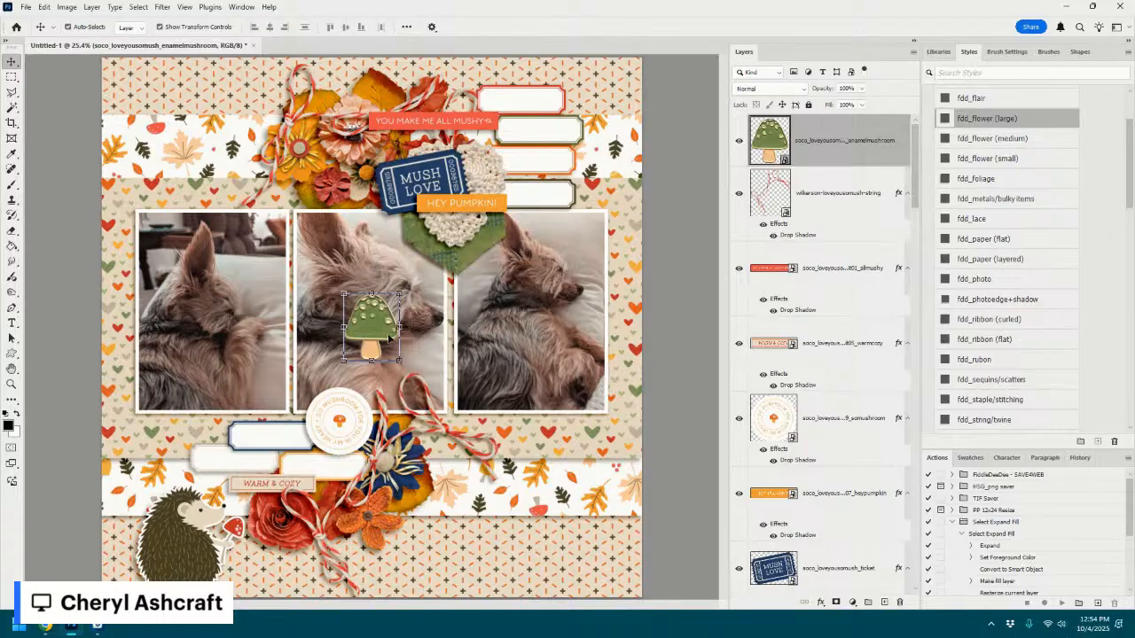
left_click_drag(388, 337, 268, 563)
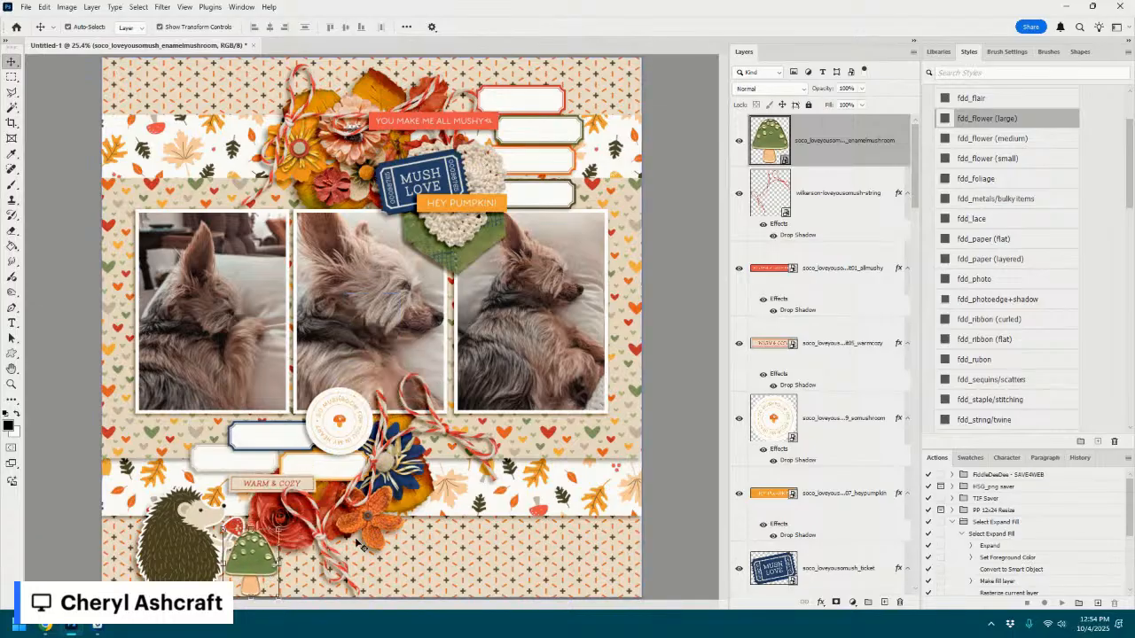
left_click(997, 198)
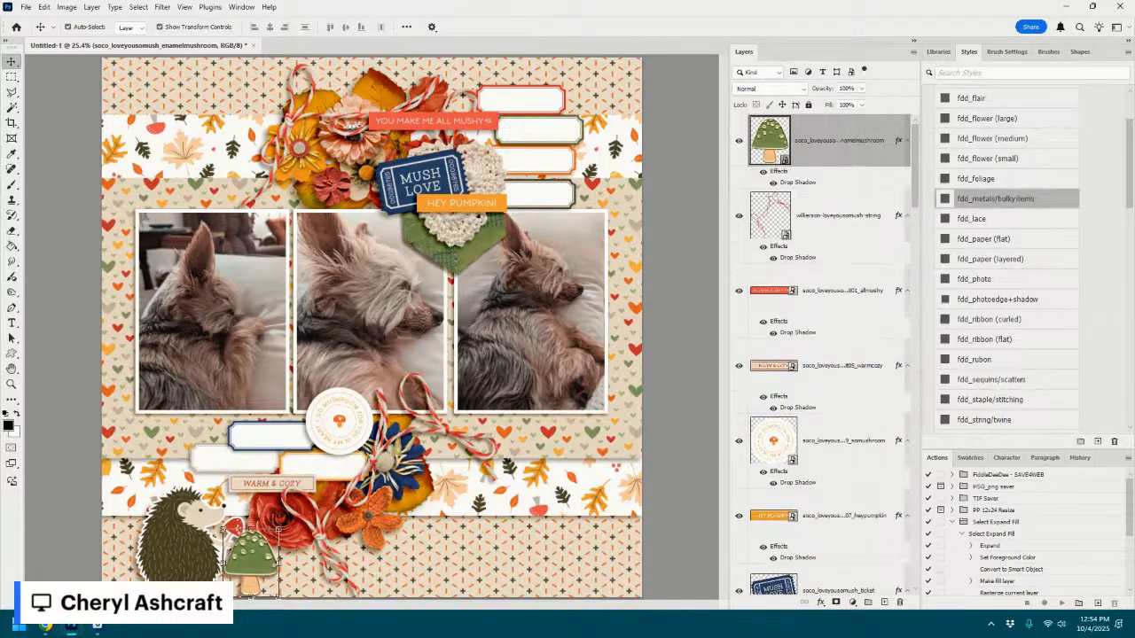
- Place soco_loveyousomush_charm with the fdd_metals/bulky items style, shrink it, and hang it beneath the Hey Pumpkin strip, layered under the strip
left_click_drag(727, 312, 583, 397)
left_click(997, 199)
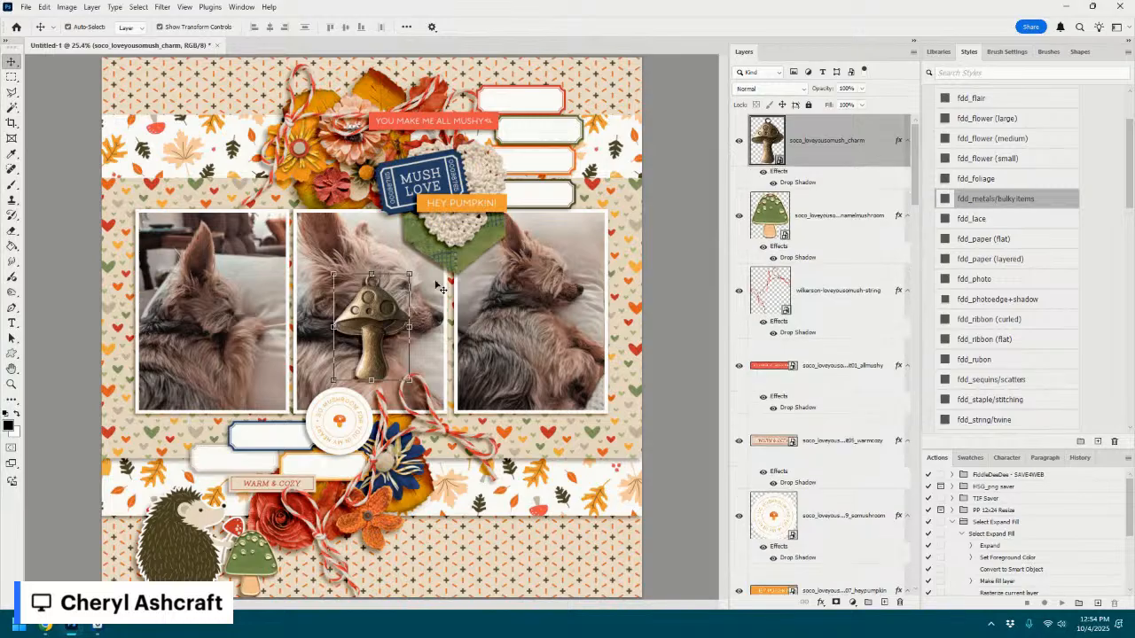
left_click_drag(399, 277, 470, 242)
left_click(585, 27)
left_click_drag(873, 149, 829, 382)
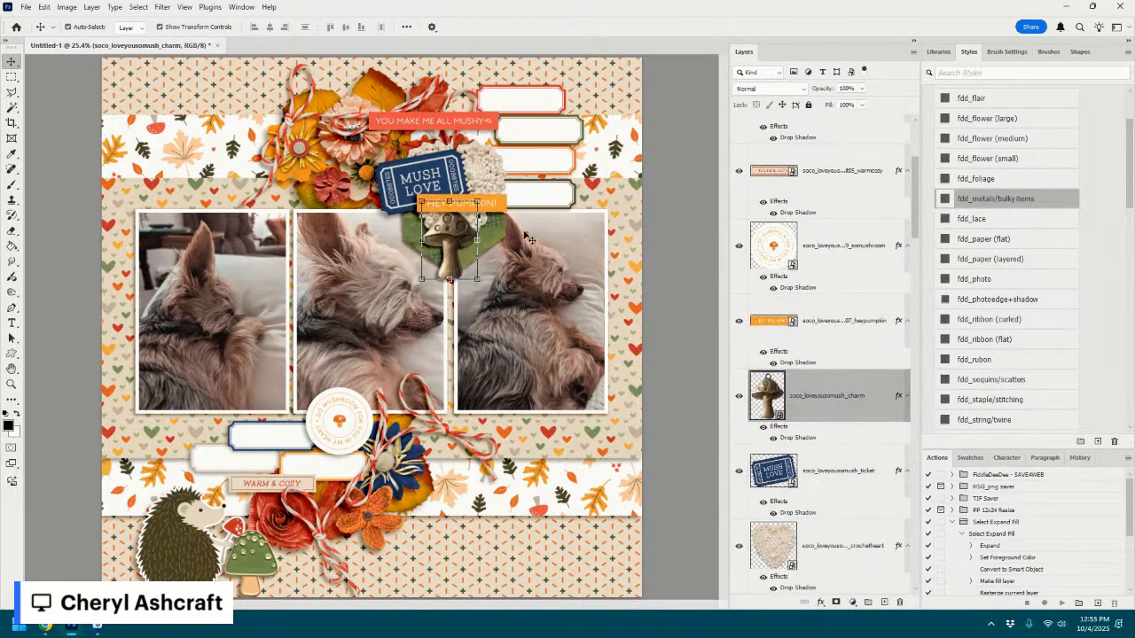
left_click_drag(459, 232, 476, 239)
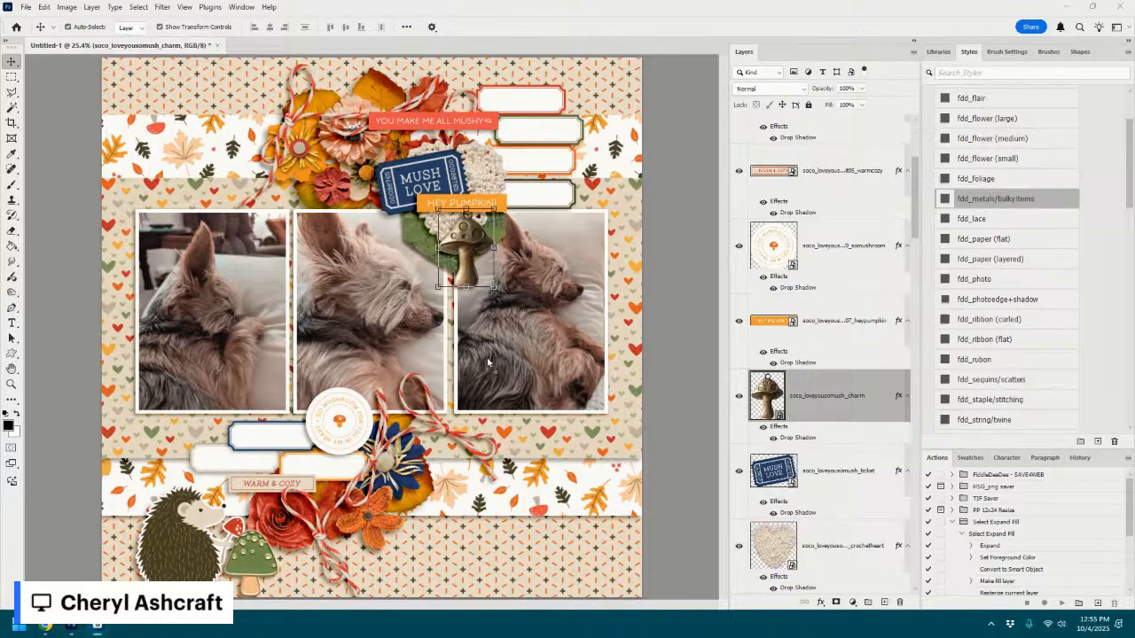
- Scatter soco_loveyousomush_beads with the fdd_sequins/scatters style over the upper labels, and position a duplicate above the hedgehog
left_click_drag(487, 362, 472, 378)
scroll(981, 342, "down", 2)
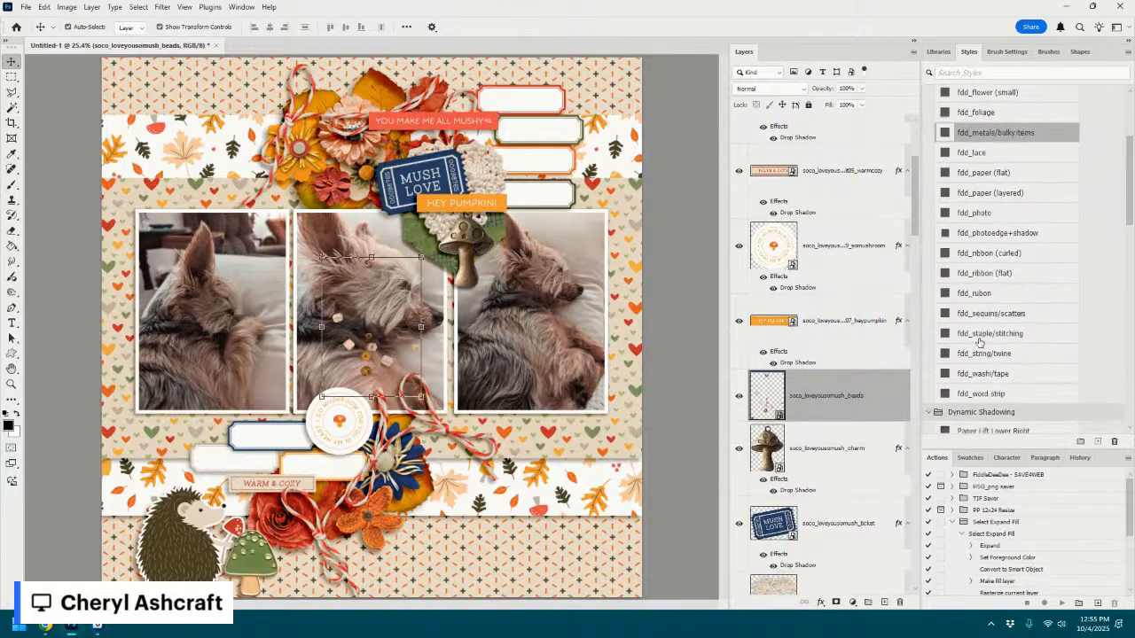
scroll(981, 341, "down", 2)
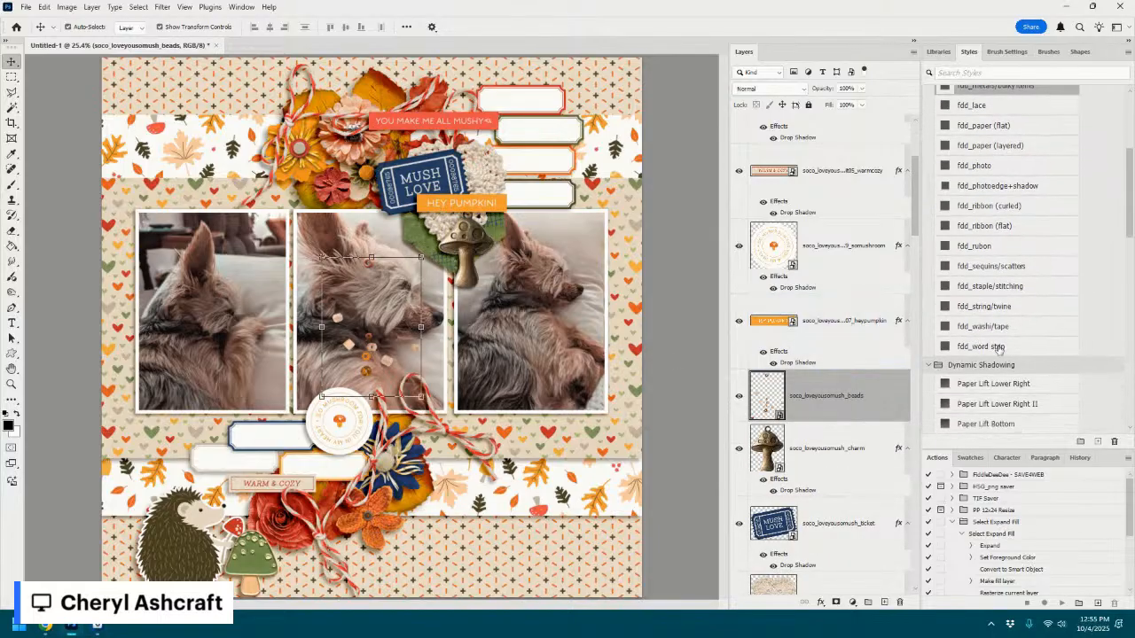
left_click(990, 266)
left_click_drag(367, 353, 590, 162)
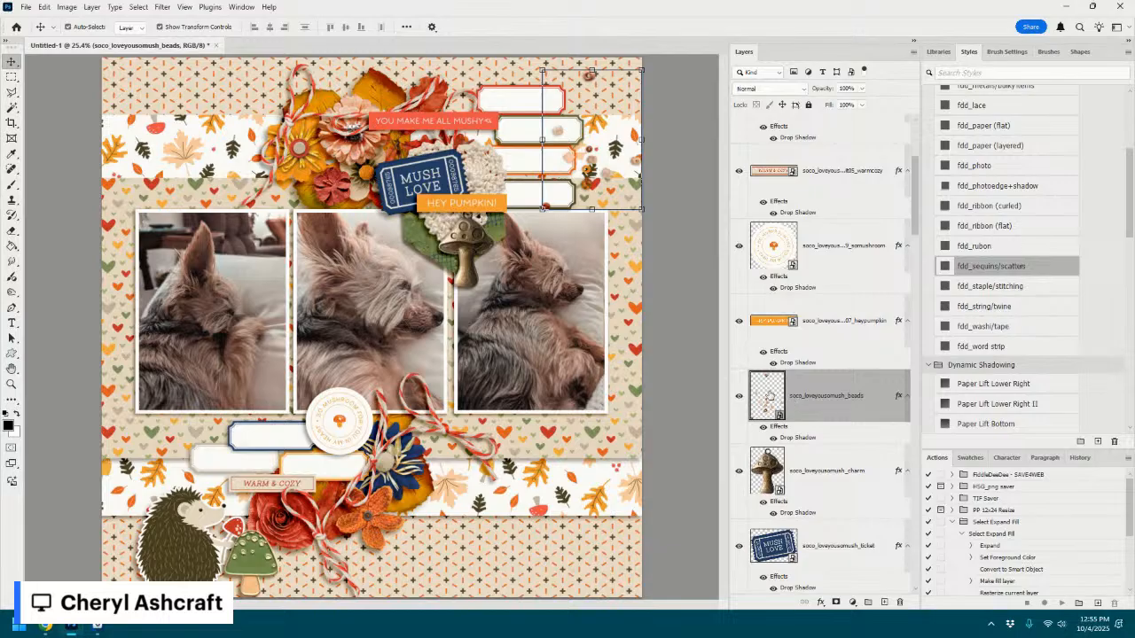
left_click_drag(769, 396, 770, 430)
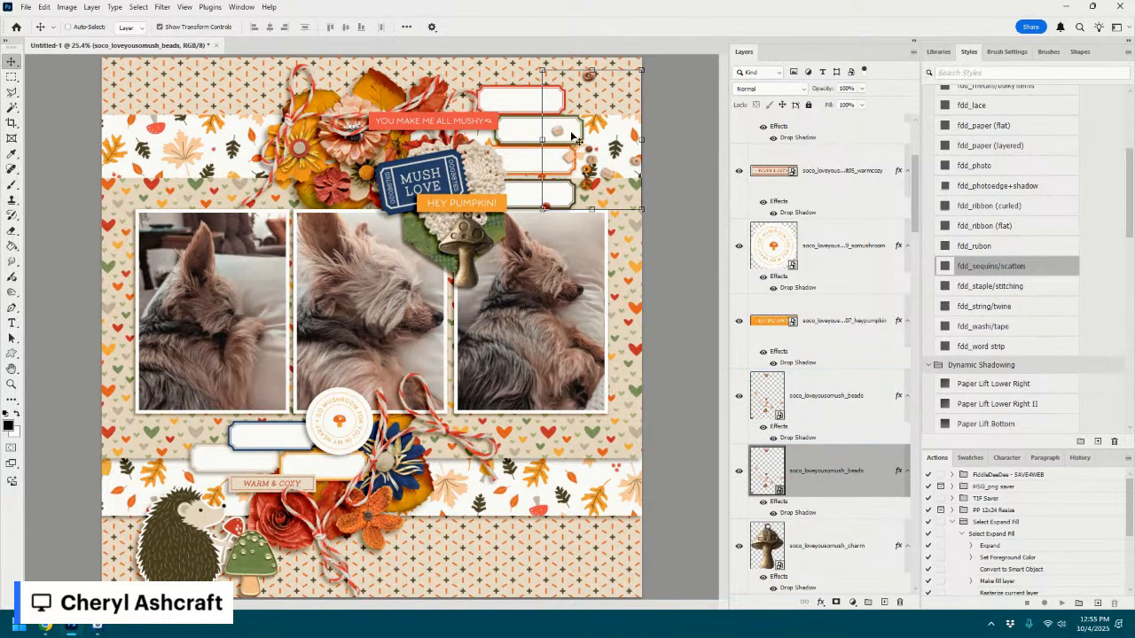
left_click_drag(561, 133, 133, 444)
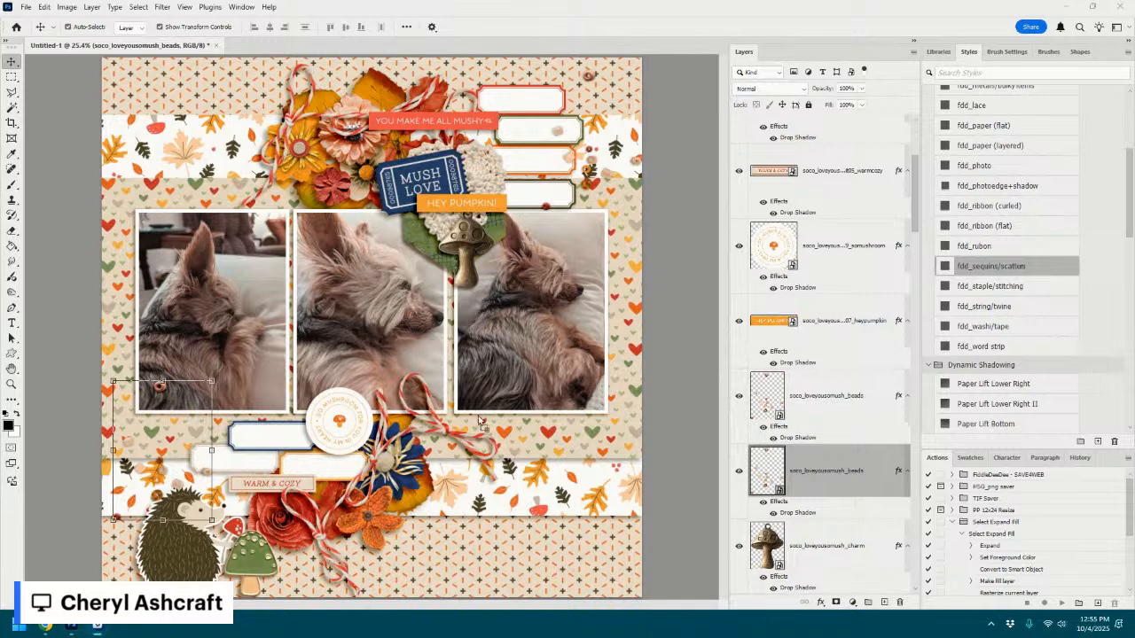
- Place soco_loveyousomush_button with the fdd_buttons style, scale it to about 59.5%, and set it on the doily above the Hey Pumpkin strip
key("ctrl+v")
scroll(987, 152, "up", 5)
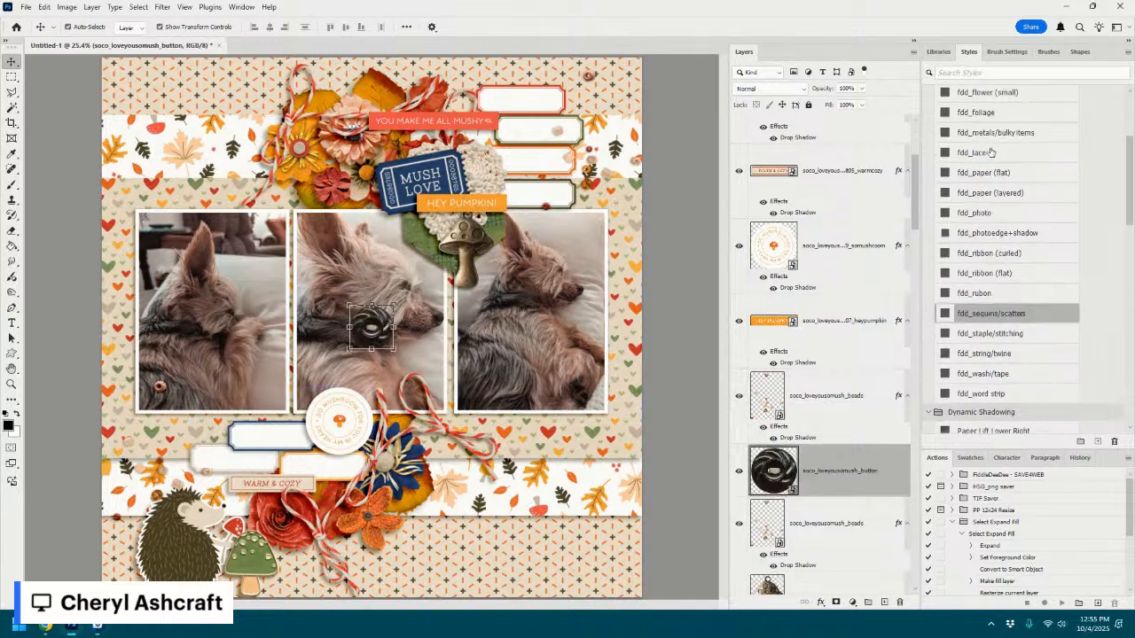
left_click(989, 125)
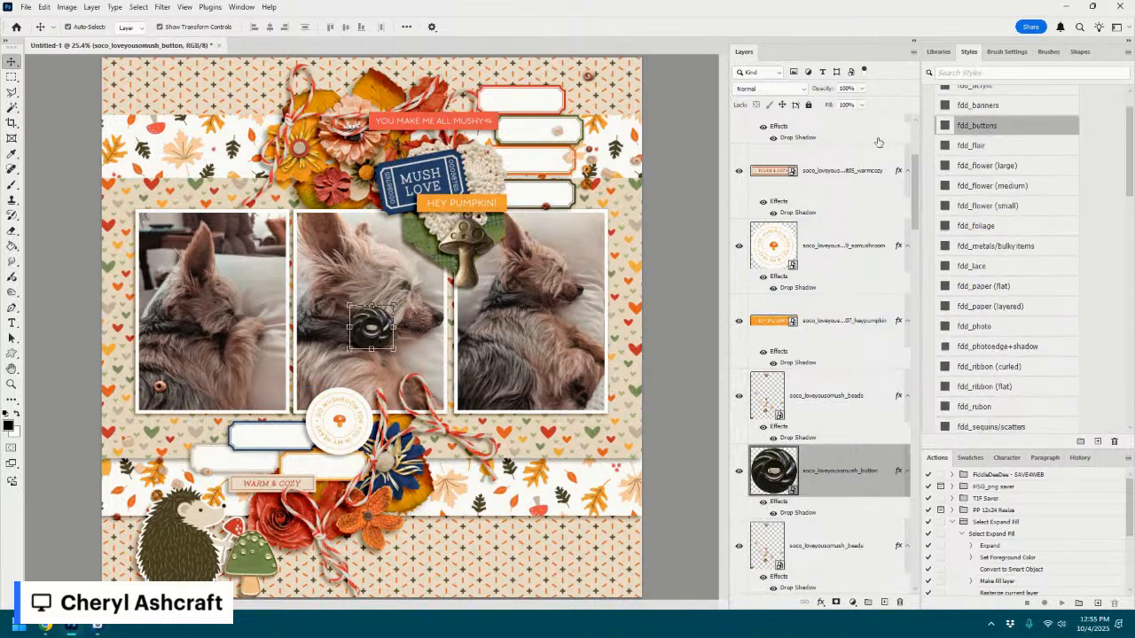
left_click_drag(383, 323, 591, 180)
key("ctrl+t")
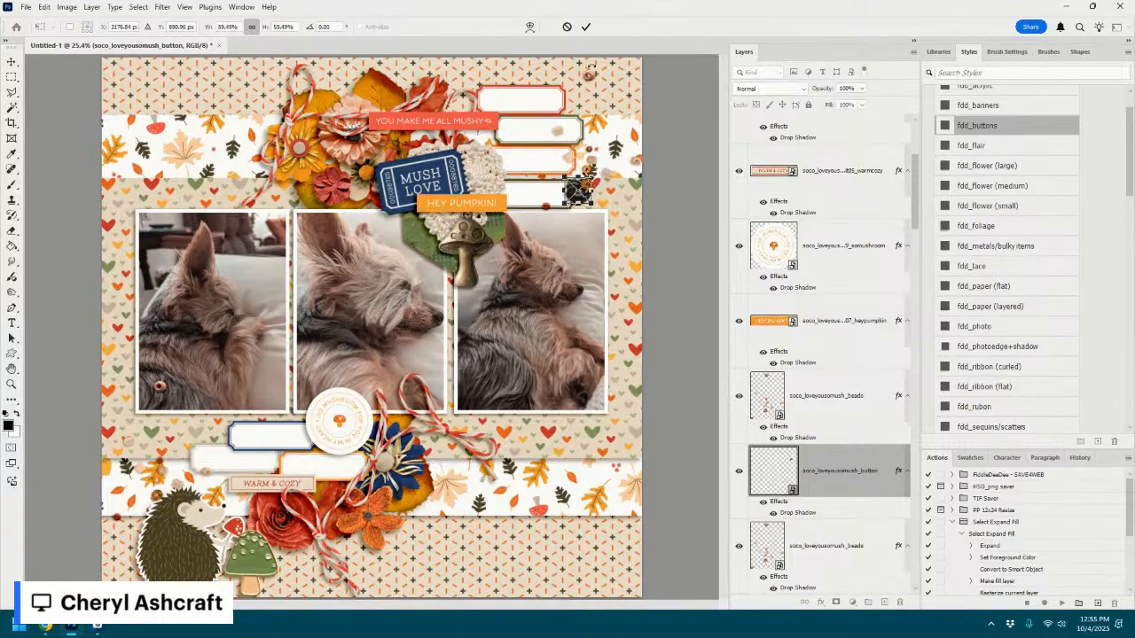
left_click(585, 27)
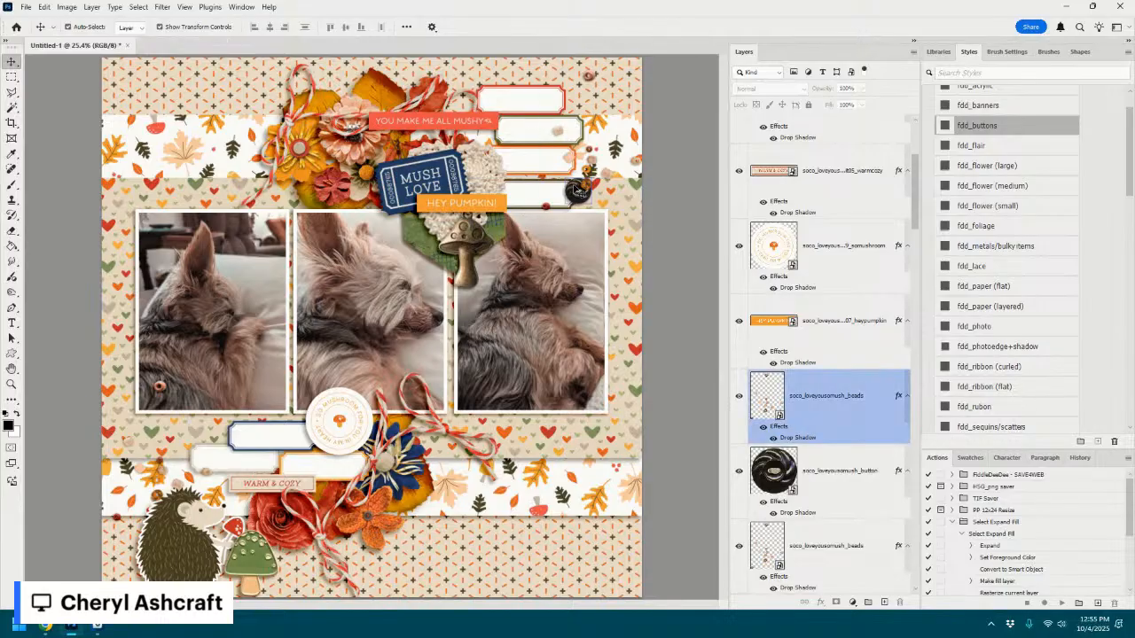
left_click_drag(578, 188, 486, 181)
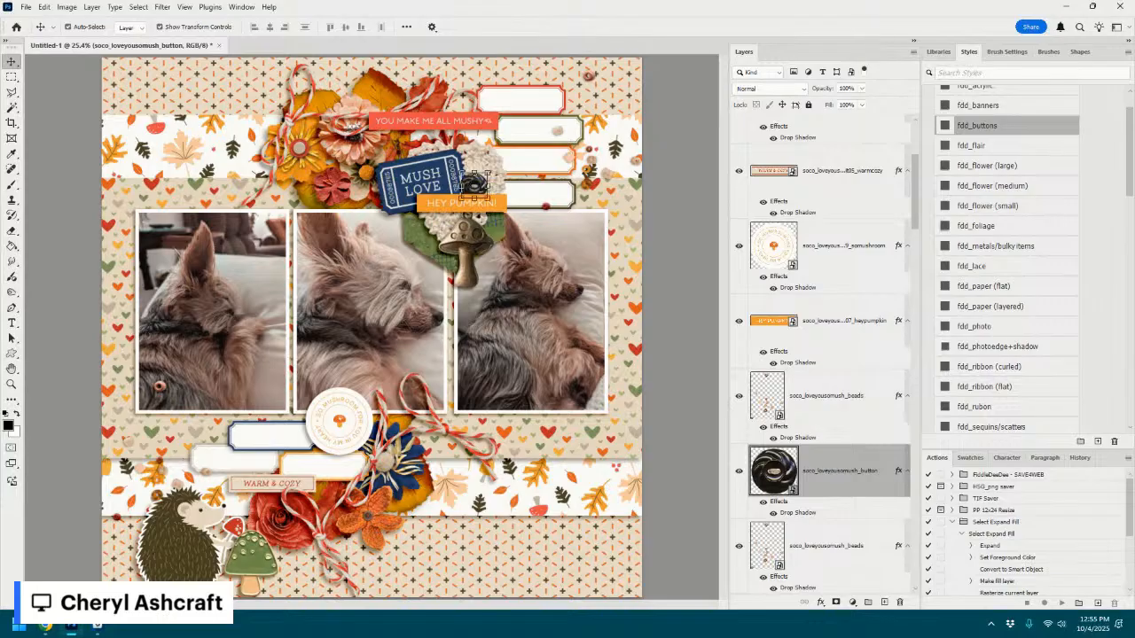
- Add soco_loveyousomush_acorn01 with fdd_flower (large), scale it to about 66.9%, and tuck it beside the round mushroom badge, layered above the badge
key("ctrl+v")
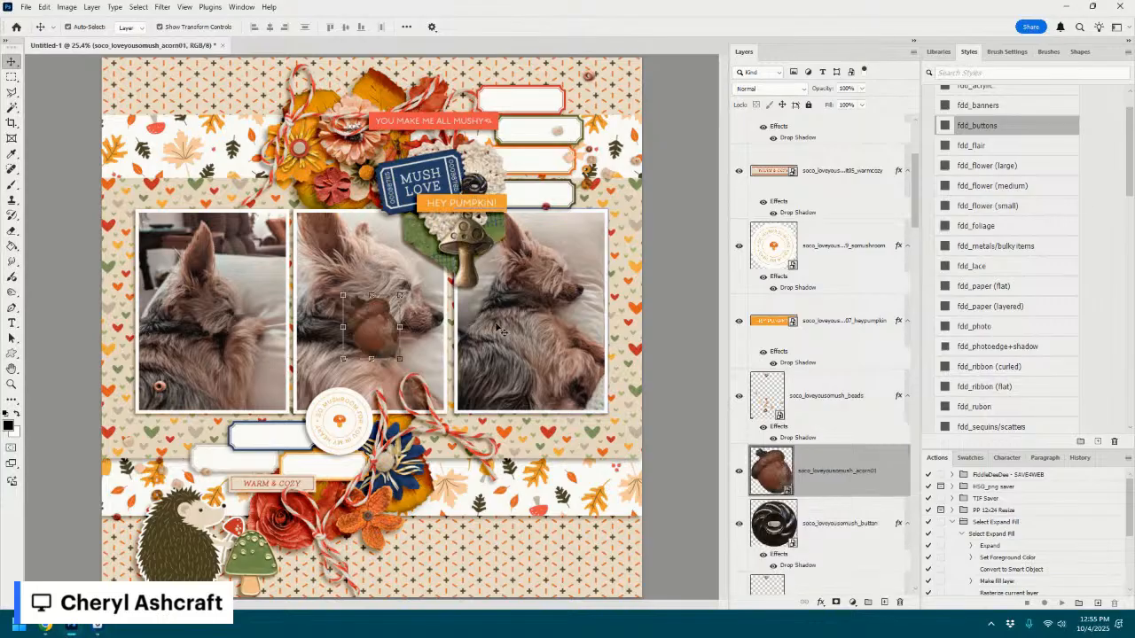
left_click(1001, 165)
left_click_drag(400, 294, 381, 316)
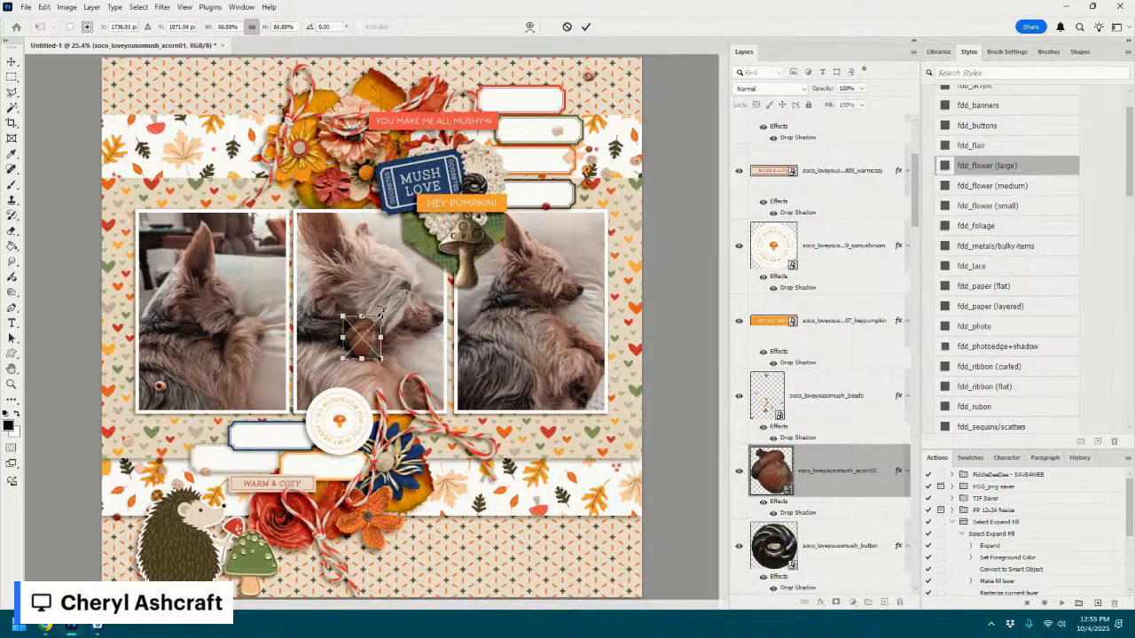
left_click(586, 31)
left_click_drag(368, 340, 298, 409)
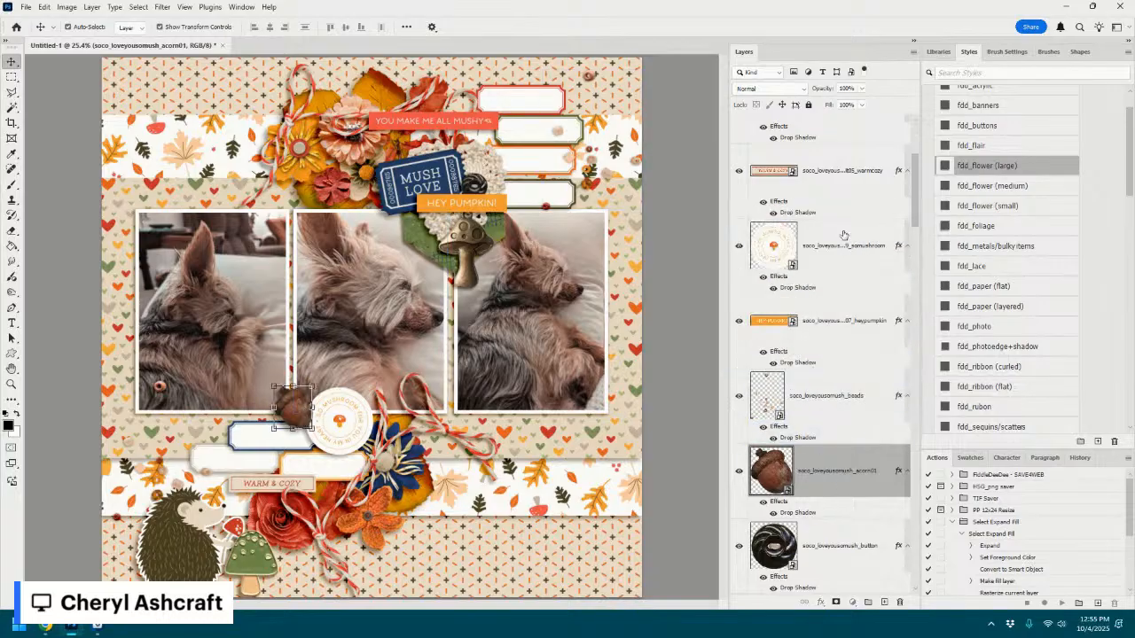
left_click_drag(843, 235, 843, 237)
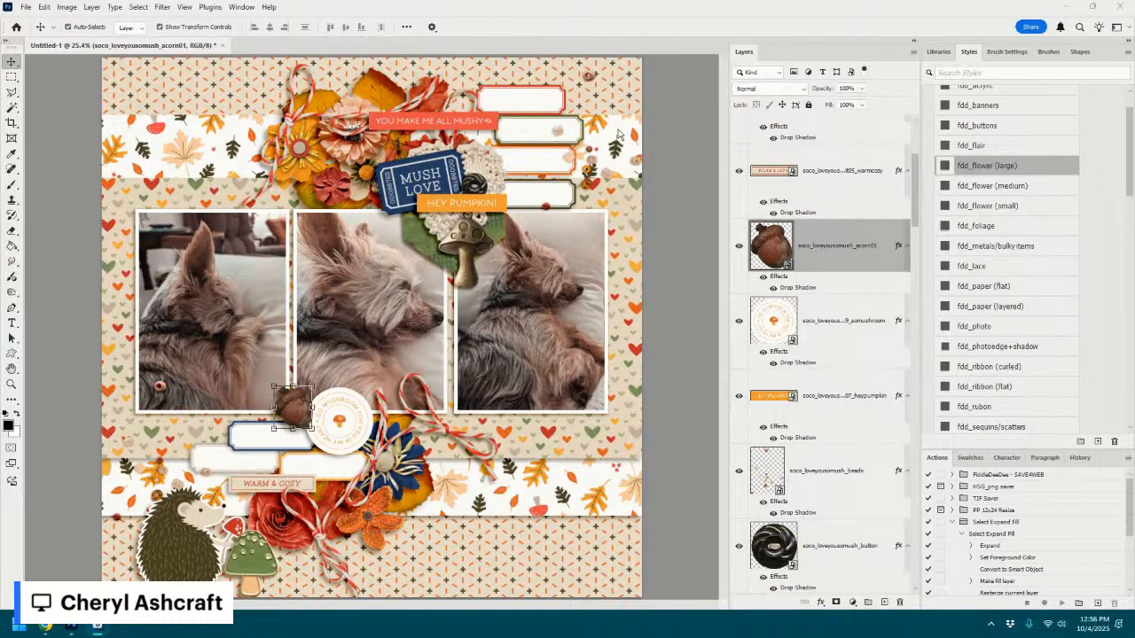
- Place soco_loveyousomush_heartscatter with the fdd_sequins/scatters style beside the upper labels, and position a duplicate above the hedgehog
left_click_drag(653, 323, 511, 324)
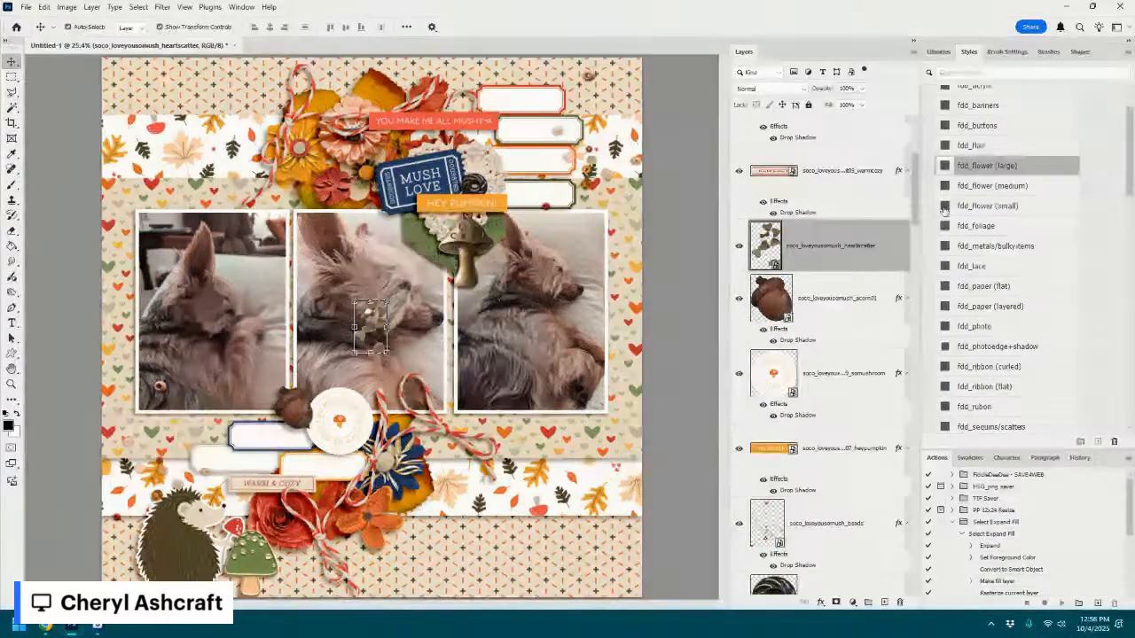
left_click(972, 427)
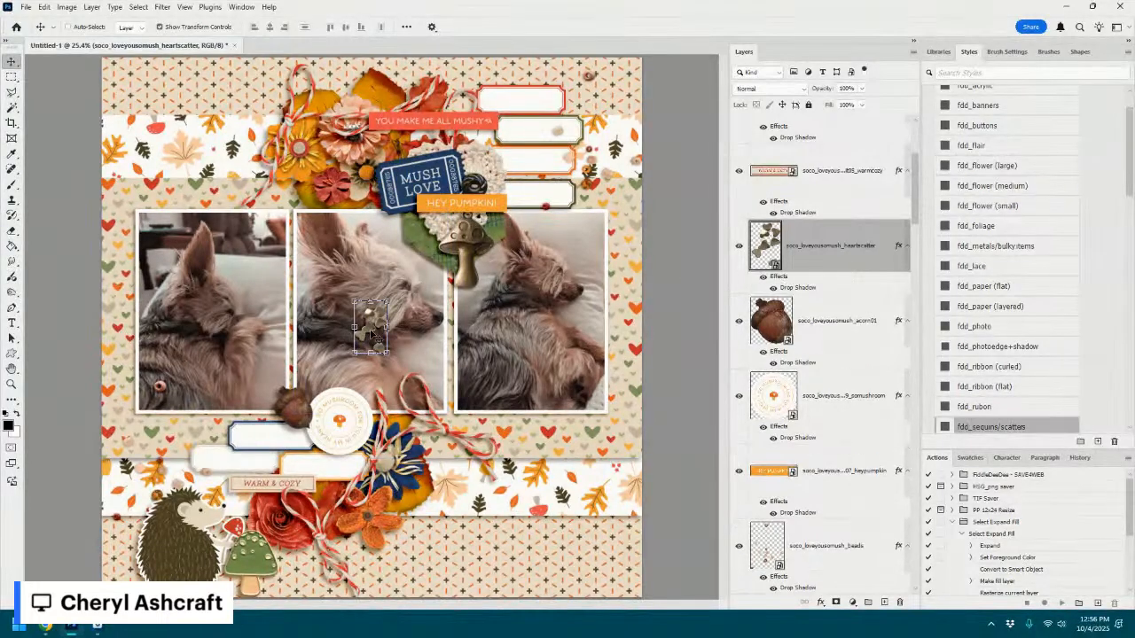
left_click_drag(375, 335, 167, 454)
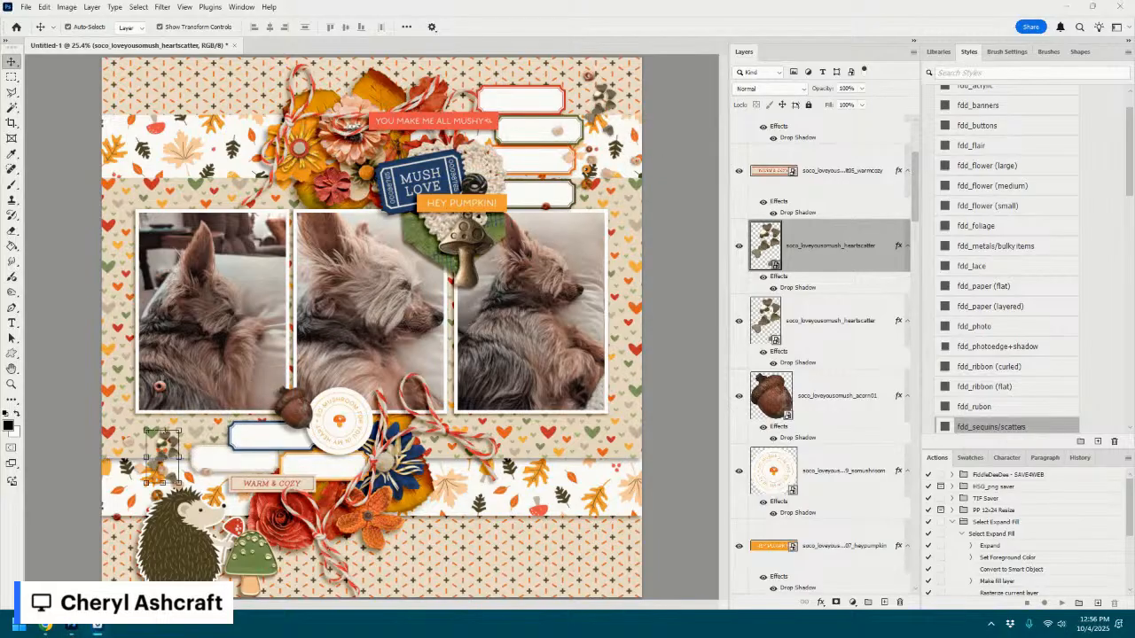
- Add soco_loveyousomush_hearts01 with fdd_flower (medium), scale it to about 53%, and position it beside the mushroom charm over the third photo
left_click_drag(965, 243, 628, 297)
left_click_drag(898, 171, 897, 211)
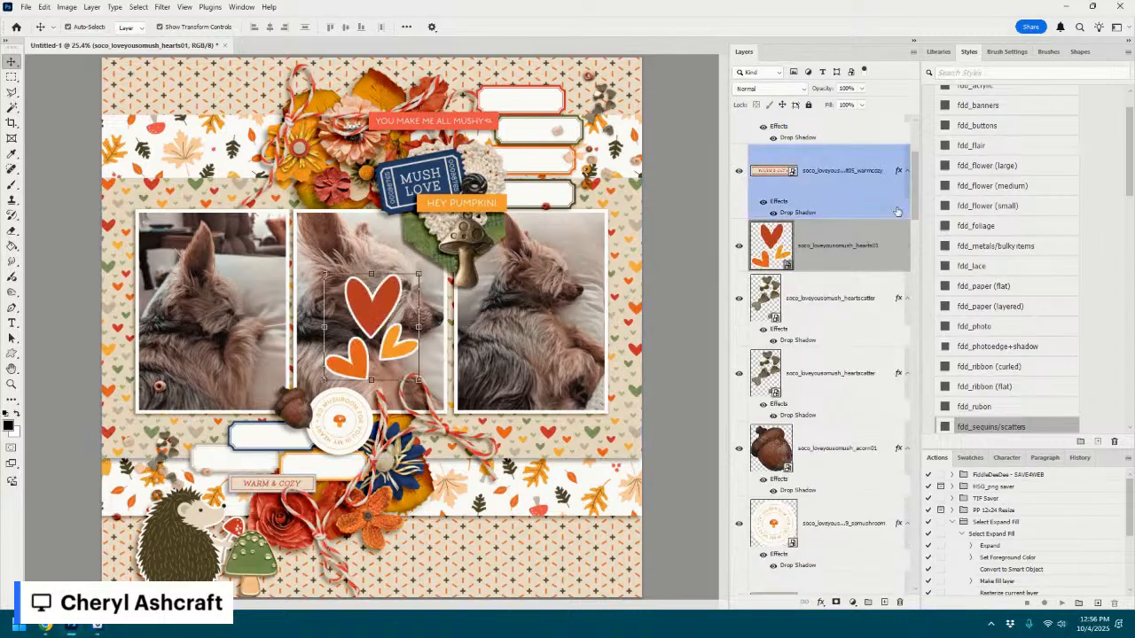
left_click(1020, 187)
left_click_drag(421, 270, 376, 324)
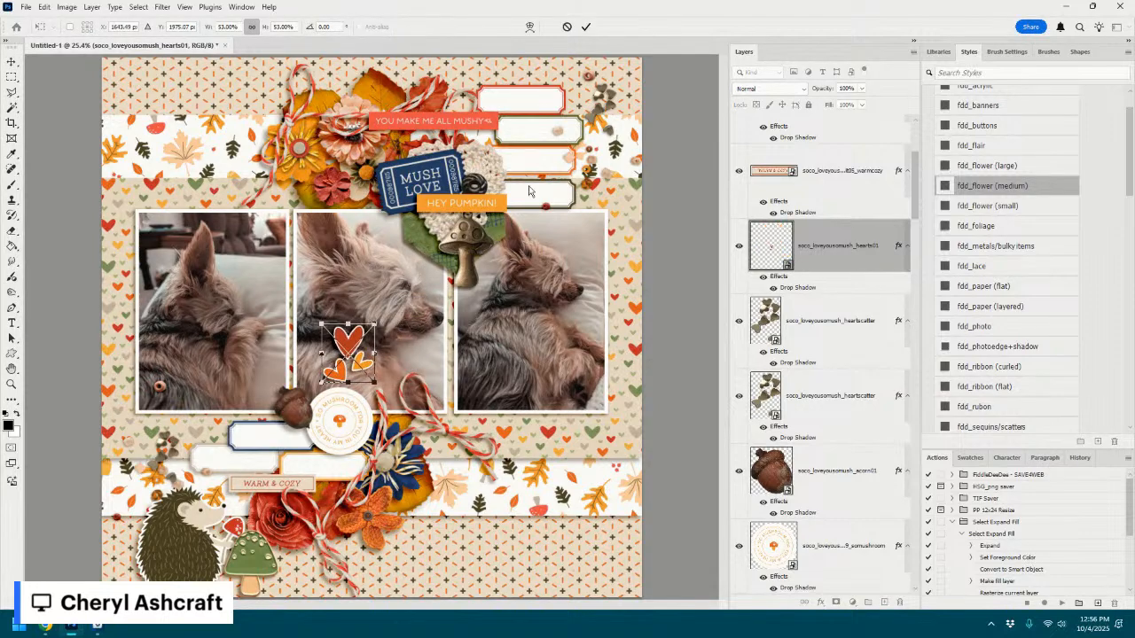
left_click(585, 27)
left_click_drag(358, 343, 498, 261)
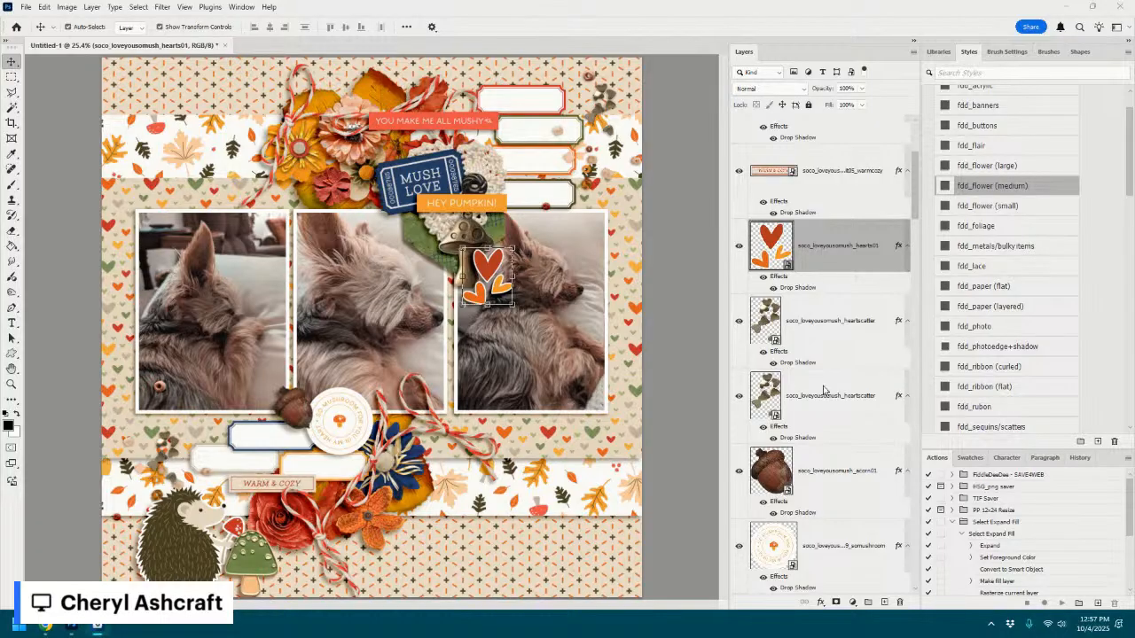
- Place wilkerson-loveyousomush-ribbon1 directly above the pp11 paper layer, apply fdd_ribbon (curled), and run it behind the lower cluster beneath the photos
left_click(411, 497)
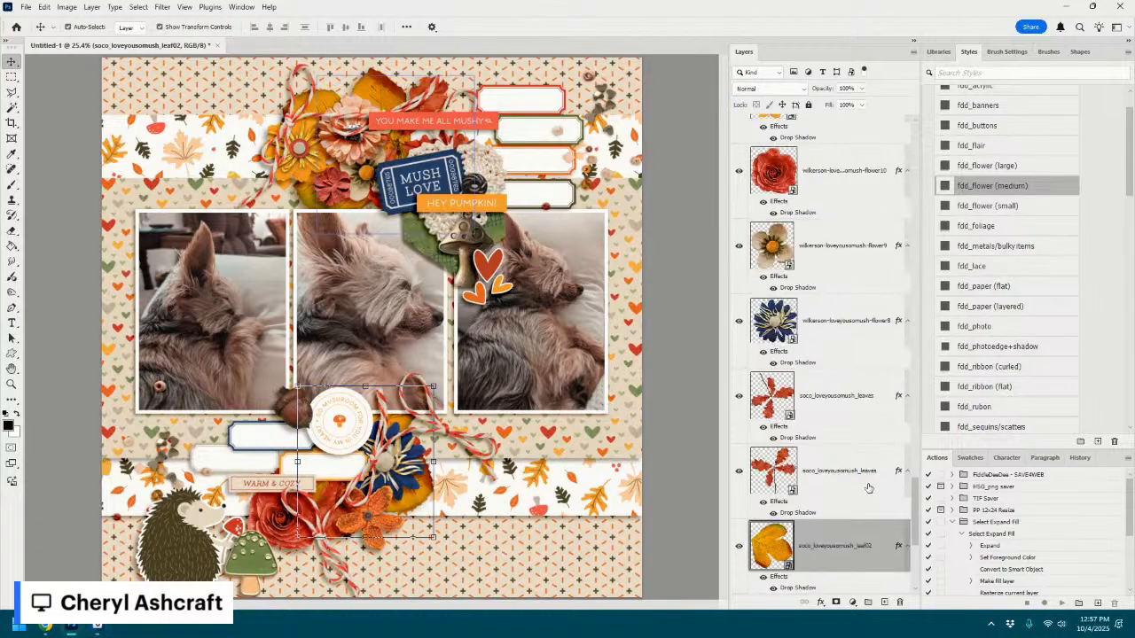
scroll(833, 443, "down", 3)
left_click(842, 424)
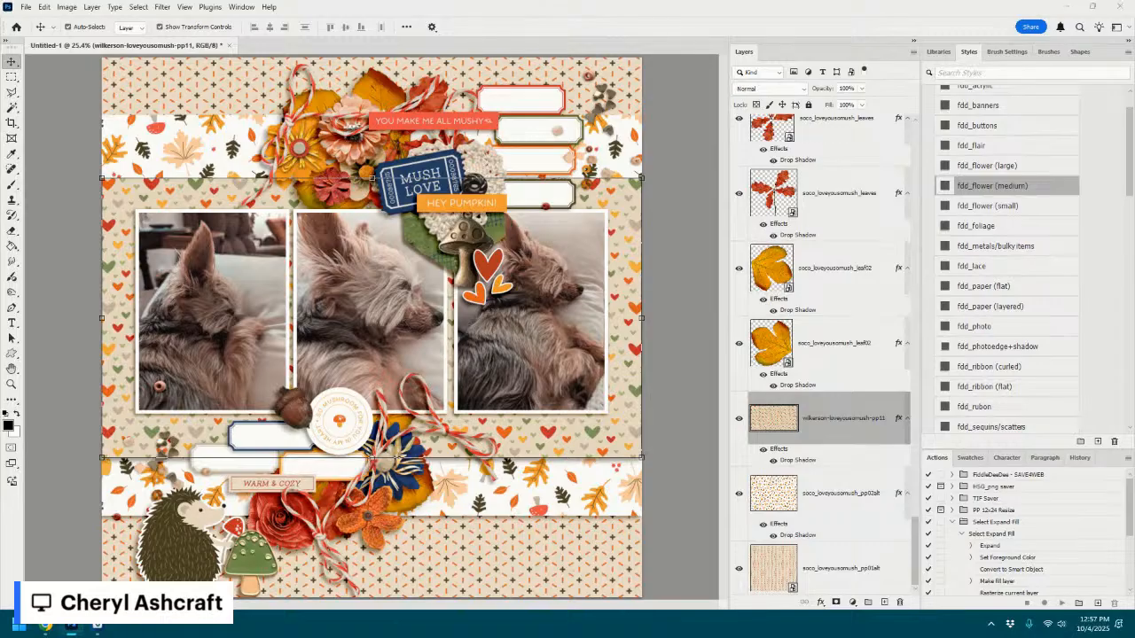
left_click_drag(1134, 390, 533, 391)
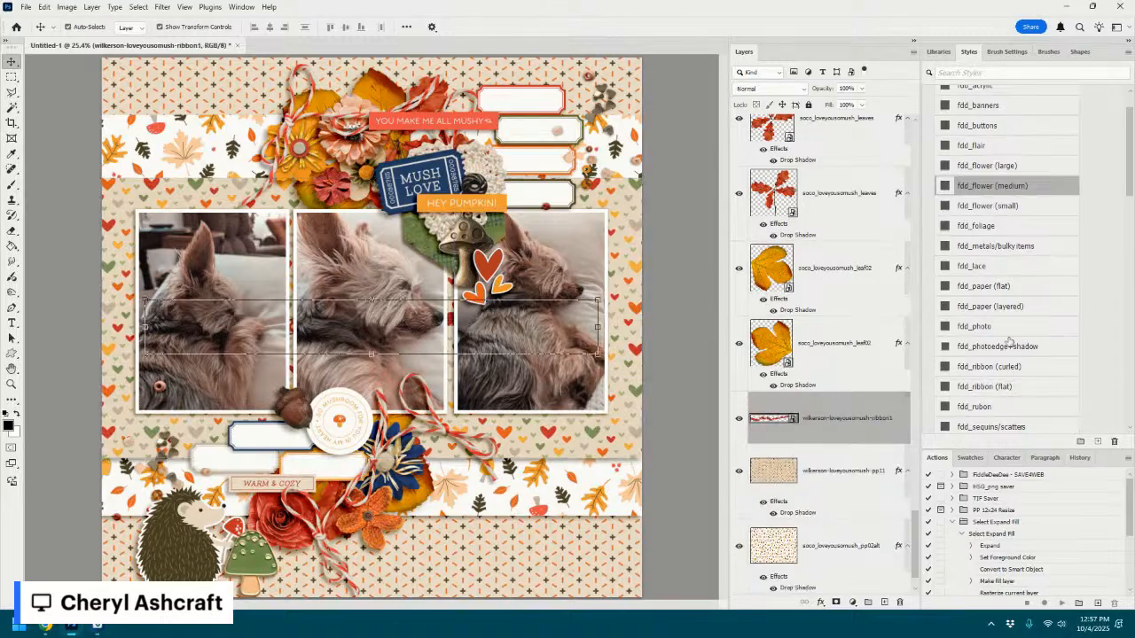
left_click(1000, 369)
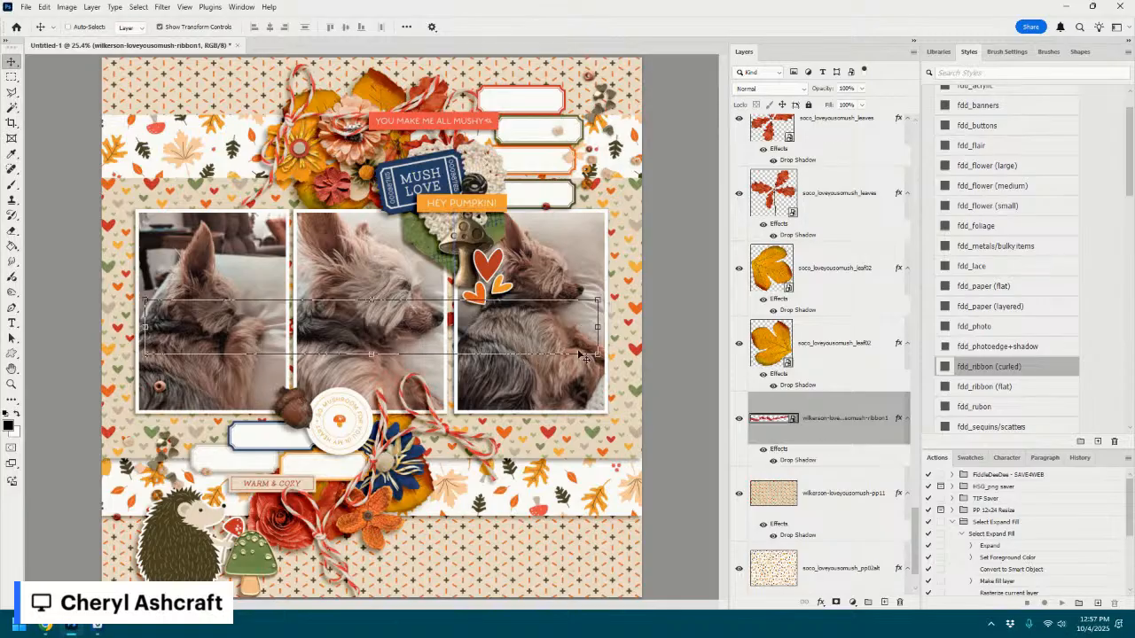
left_click_drag(583, 351, 547, 422)
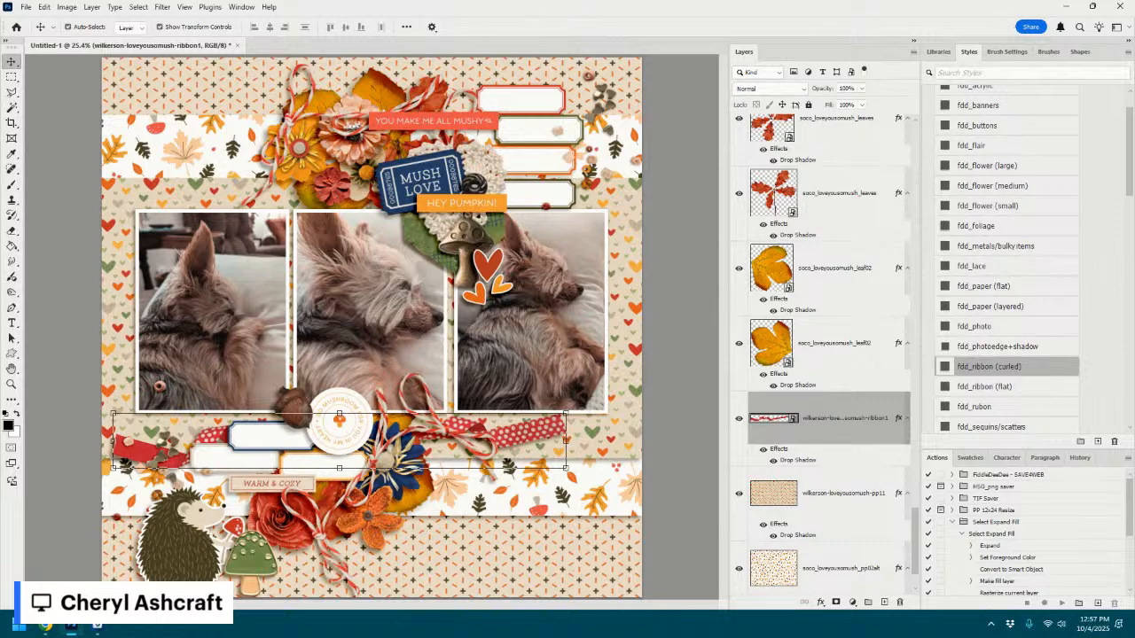
scroll(866, 349, "down", 1)
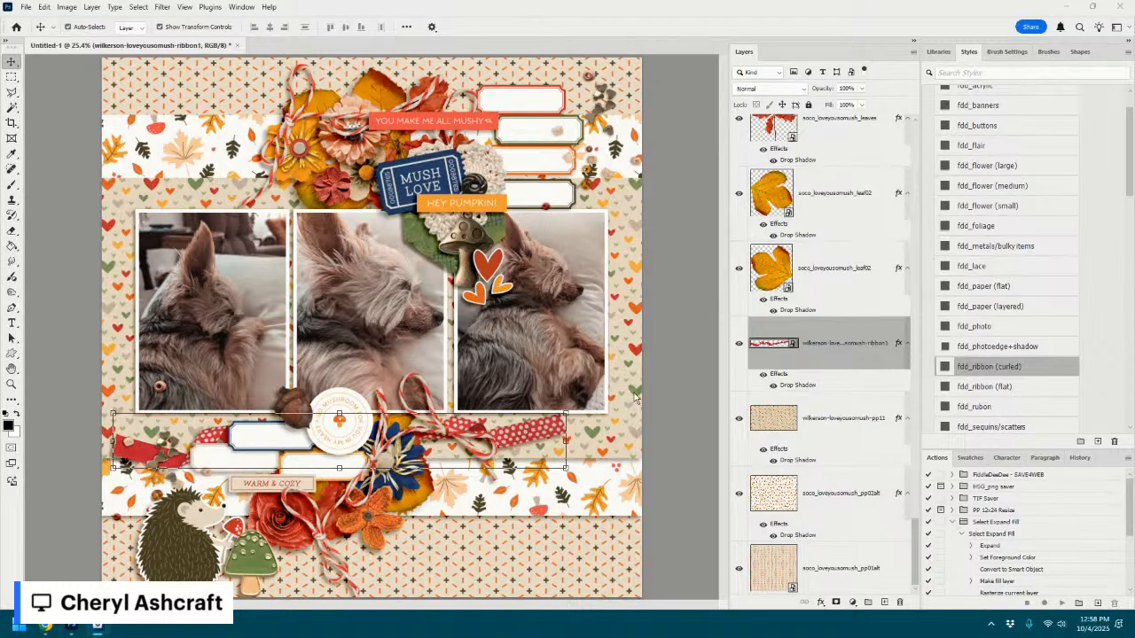
- Apply fdd_flower (medium) to the blue wilkerson-loveyousomush-flower1, scale it to about 49%, and set it on the ribbon left of the lower labels
left_click(992, 186)
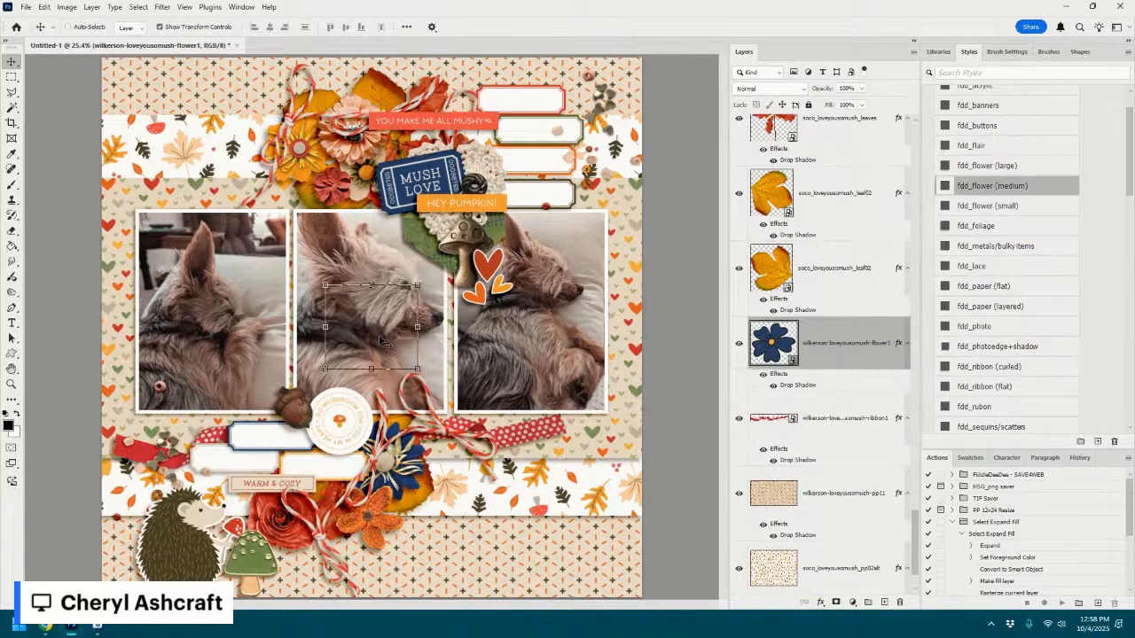
left_click_drag(381, 340, 458, 522)
left_click_drag(497, 467, 448, 513)
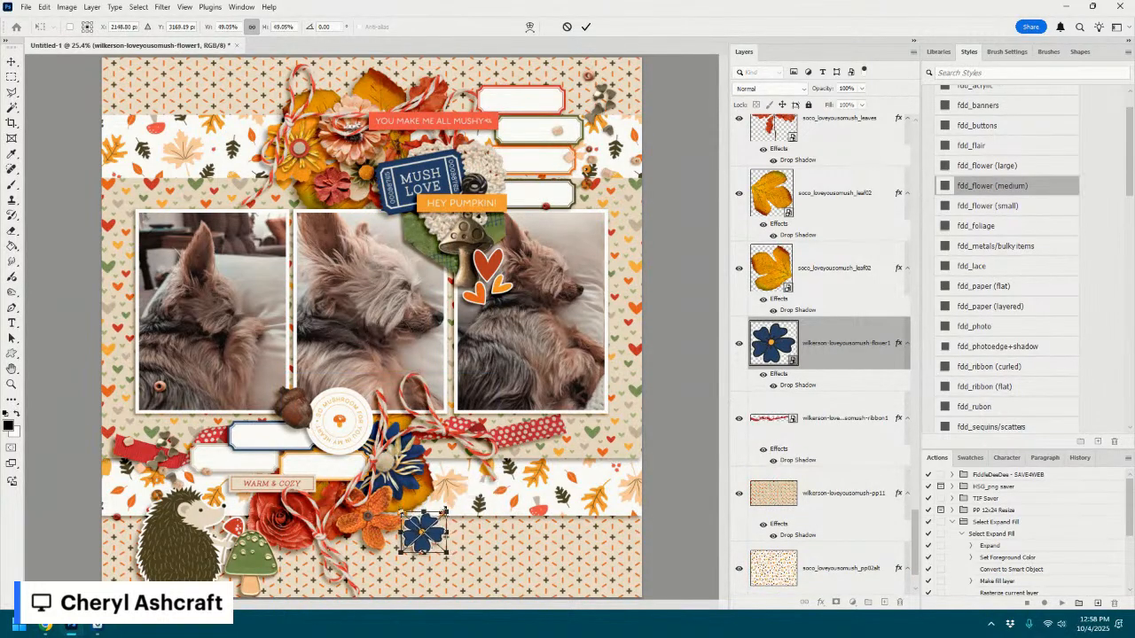
left_click(587, 27)
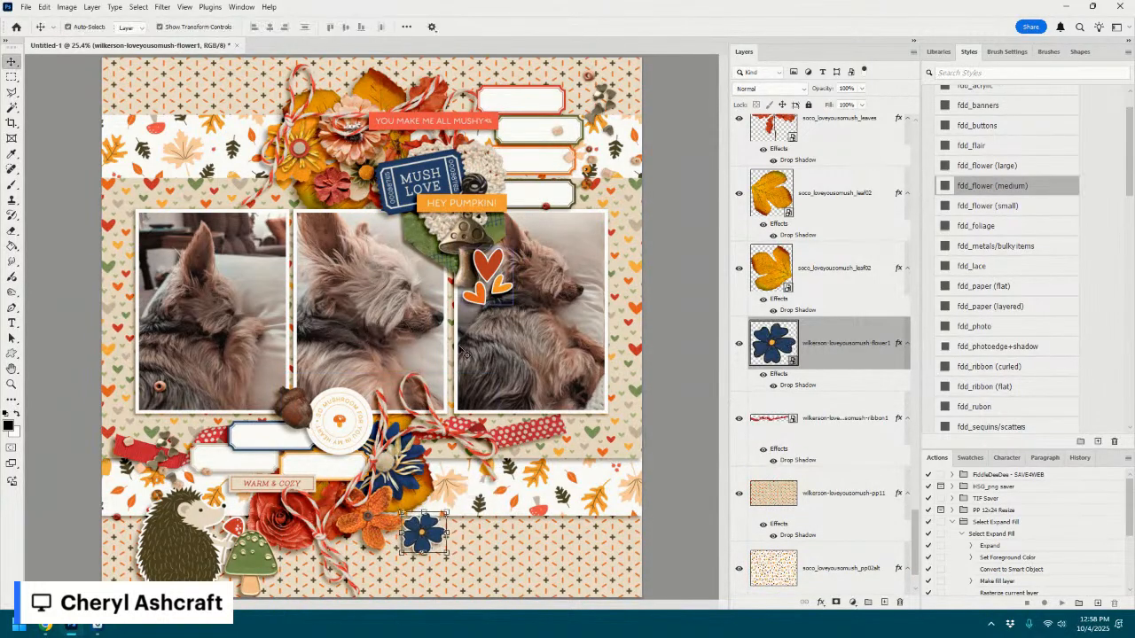
left_click_drag(423, 529, 190, 426)
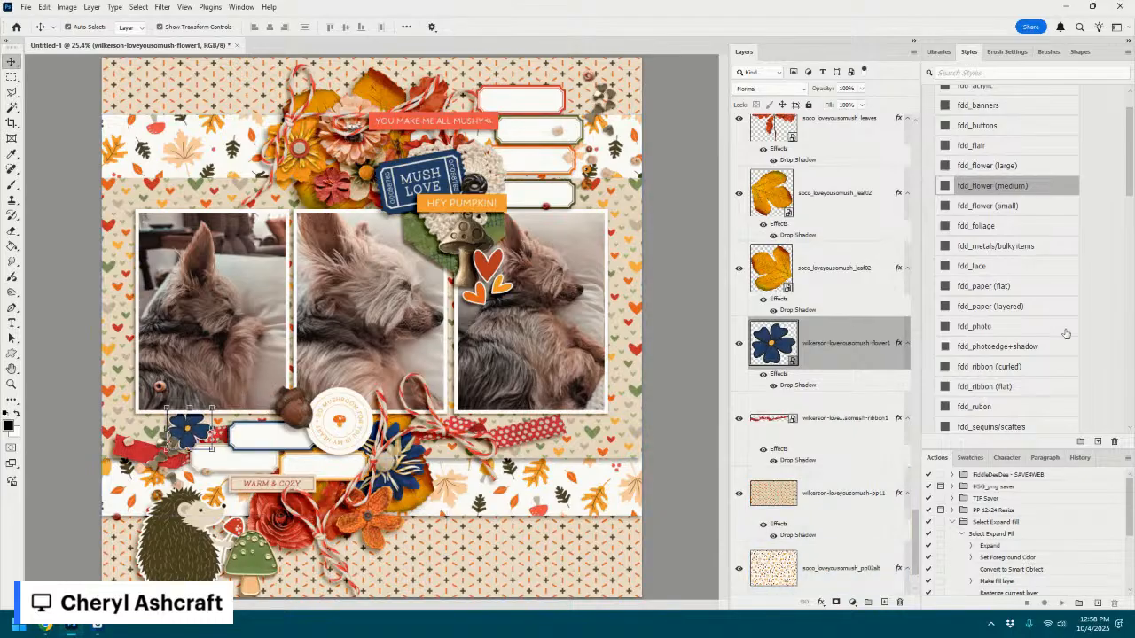
- Add the brown wilkerson-loveyousomush-flower4 with fdd_flower (medium), scale it to about 51.7%, and tuck it into the top of the upper flower cluster
left_click_drag(1134, 276, 580, 349)
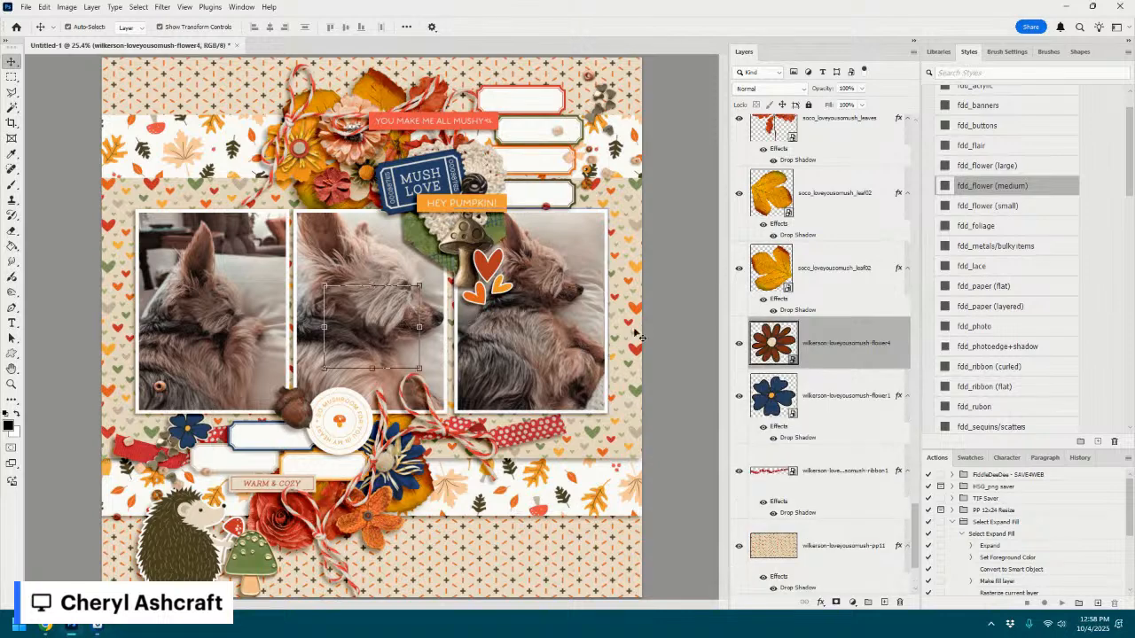
left_click(1035, 183)
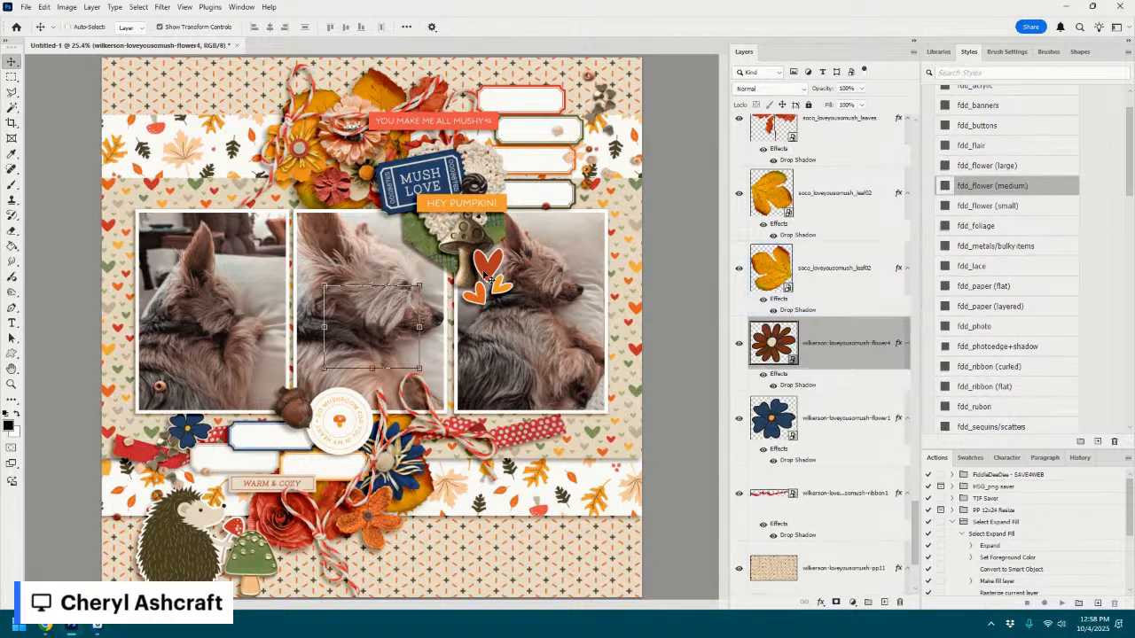
left_click_drag(382, 303, 521, 196)
key("ctrl+t")
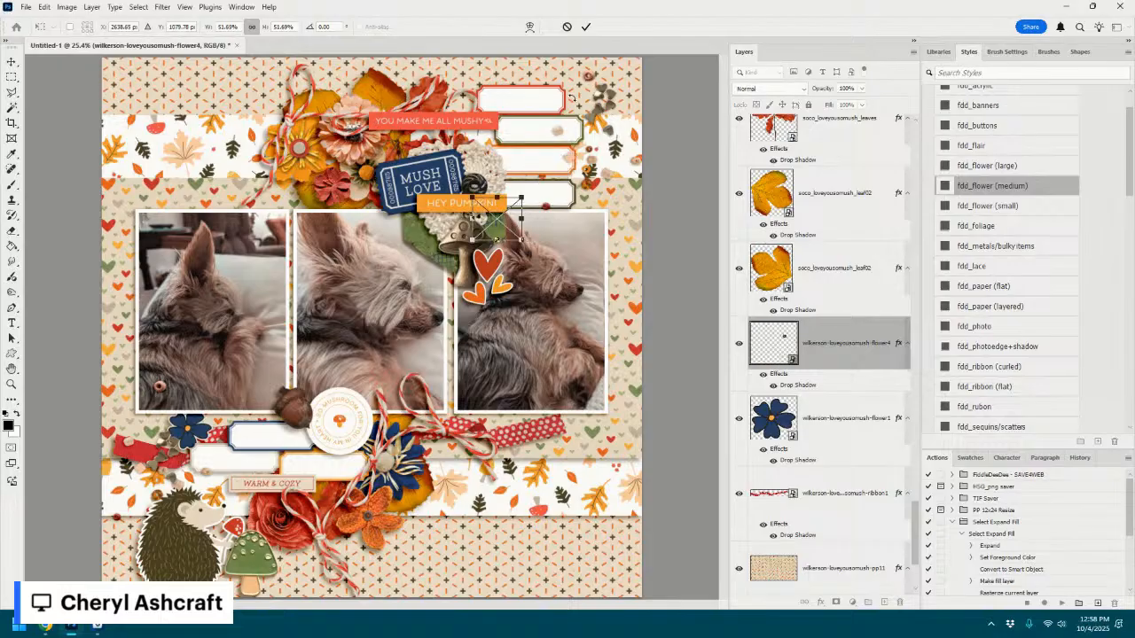
left_click(585, 29)
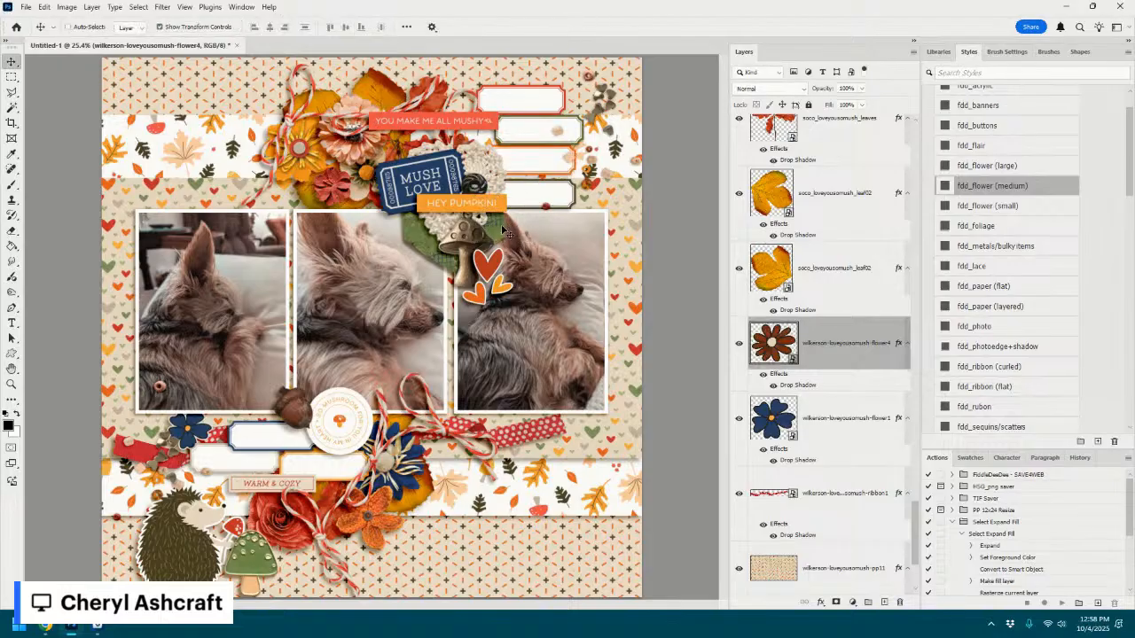
left_click_drag(496, 217, 350, 98)
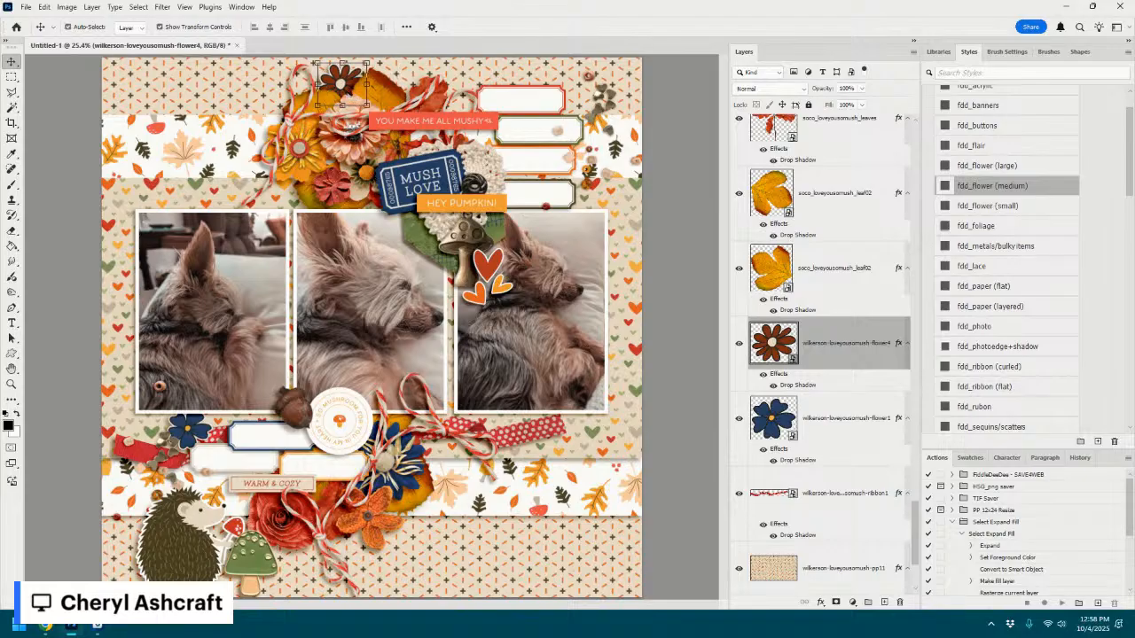
- Add the orange wilkerson-loveyousomush-flower3 with fdd_flower (medium), scale it to about 57.8%, rotate it about 15.4°, and place it right of the blue flower
key("ctrl+v")
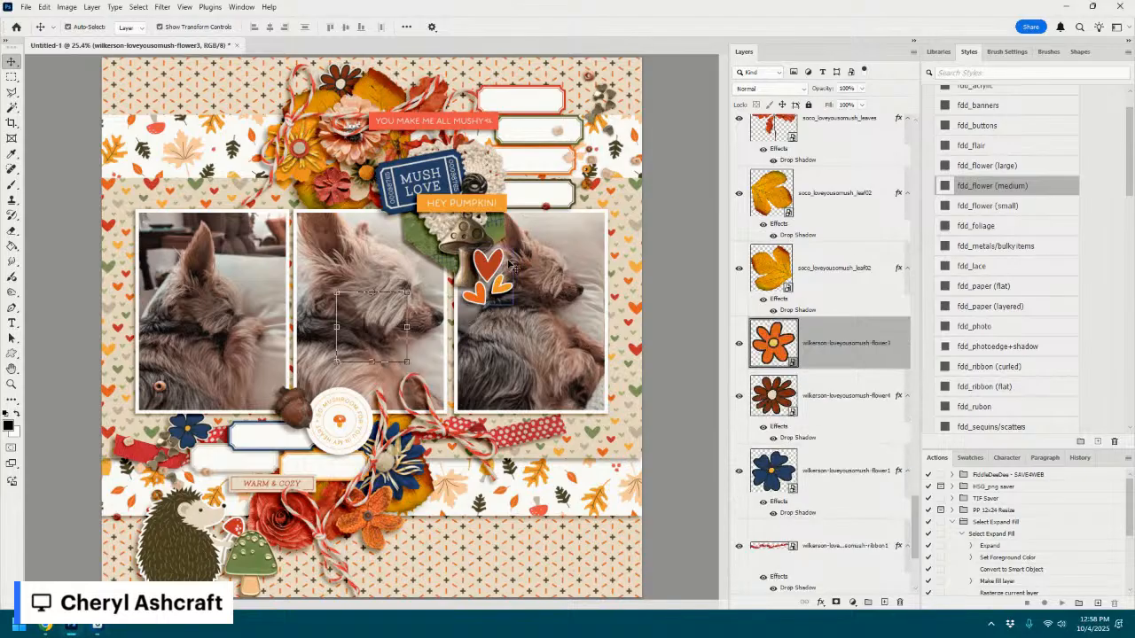
left_click(1019, 193)
left_click_drag(372, 328, 444, 448)
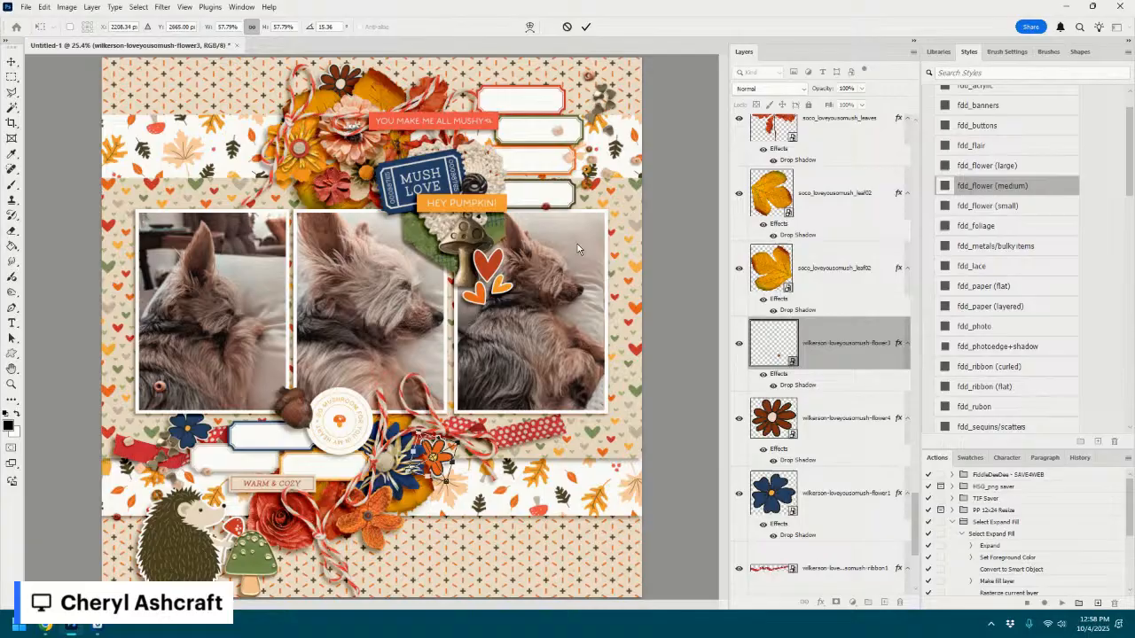
left_click(585, 28)
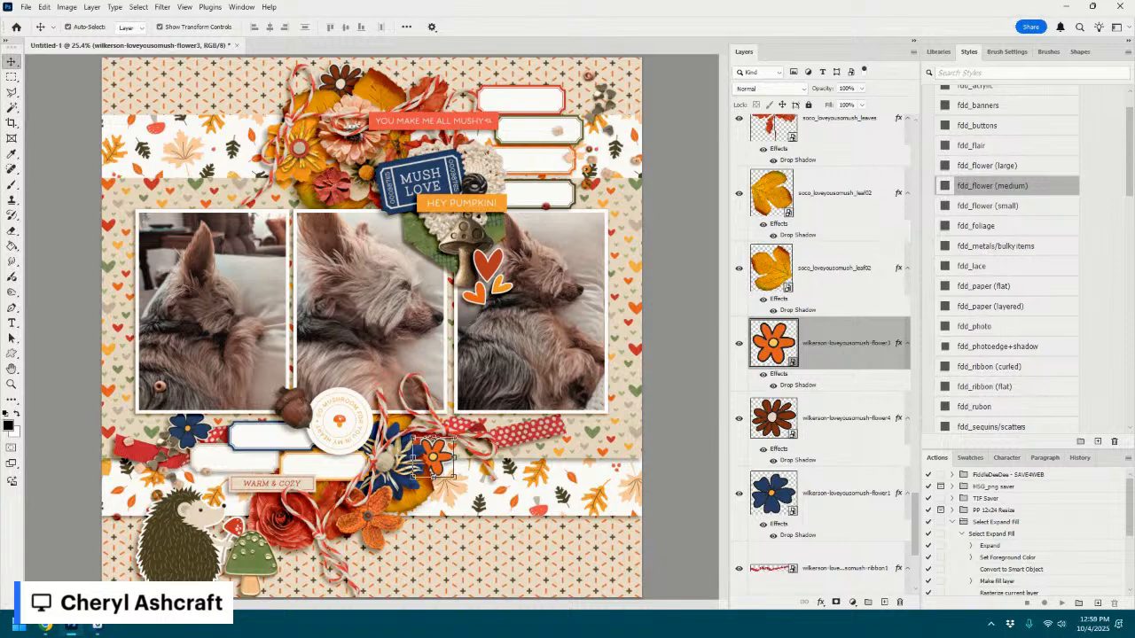
- Add the blue XO wilkerson-loveyousomush-flair2 with the fdd_flair style, scale it down, and place it beside the yellow flower in the upper cluster
left_click_drag(1134, 294, 582, 409)
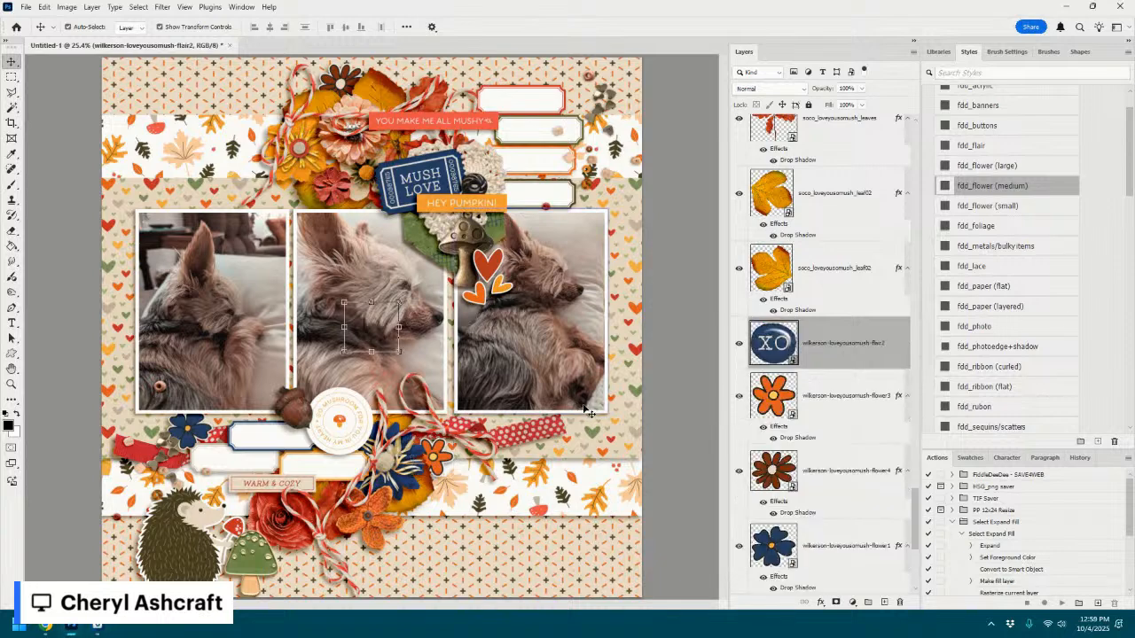
left_click_drag(404, 304, 286, 108)
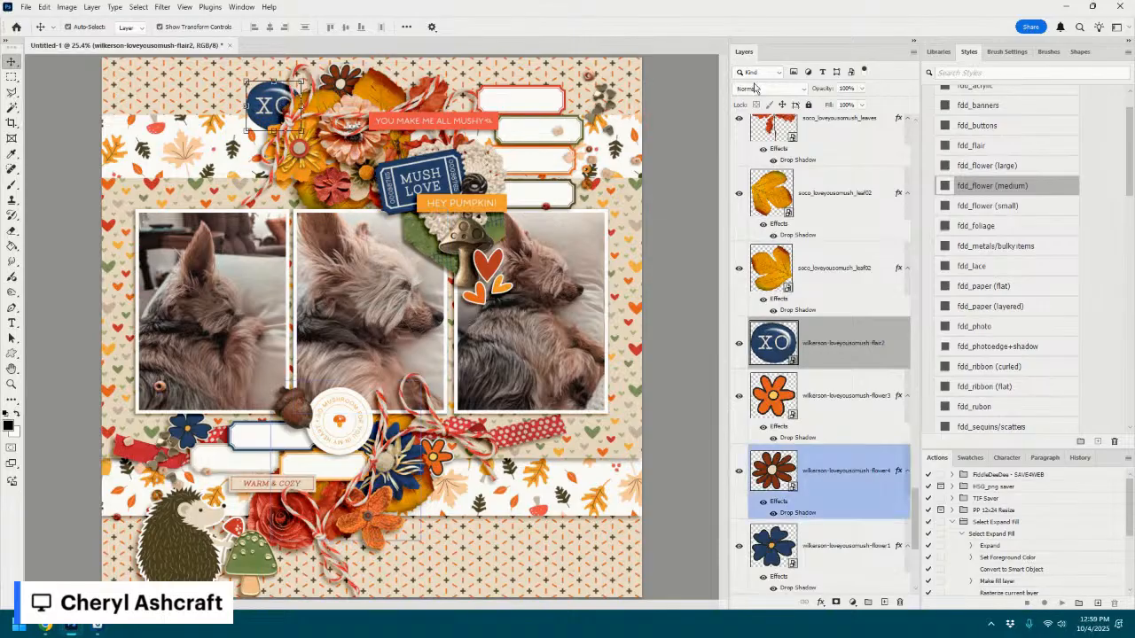
left_click(976, 144)
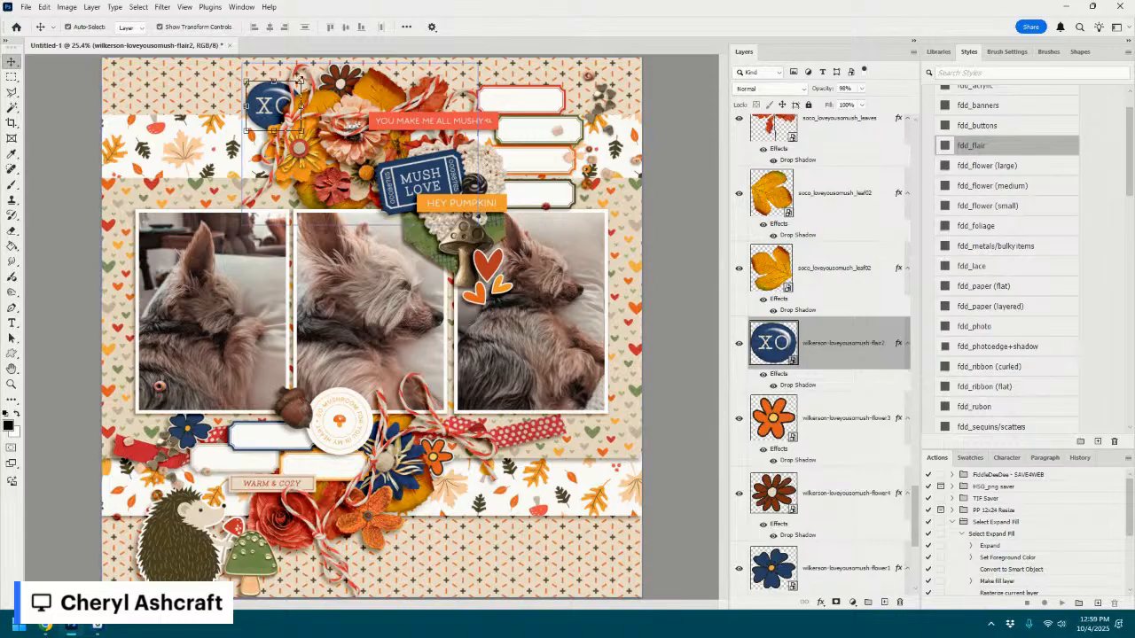
left_click_drag(303, 82, 264, 111)
left_click(582, 29)
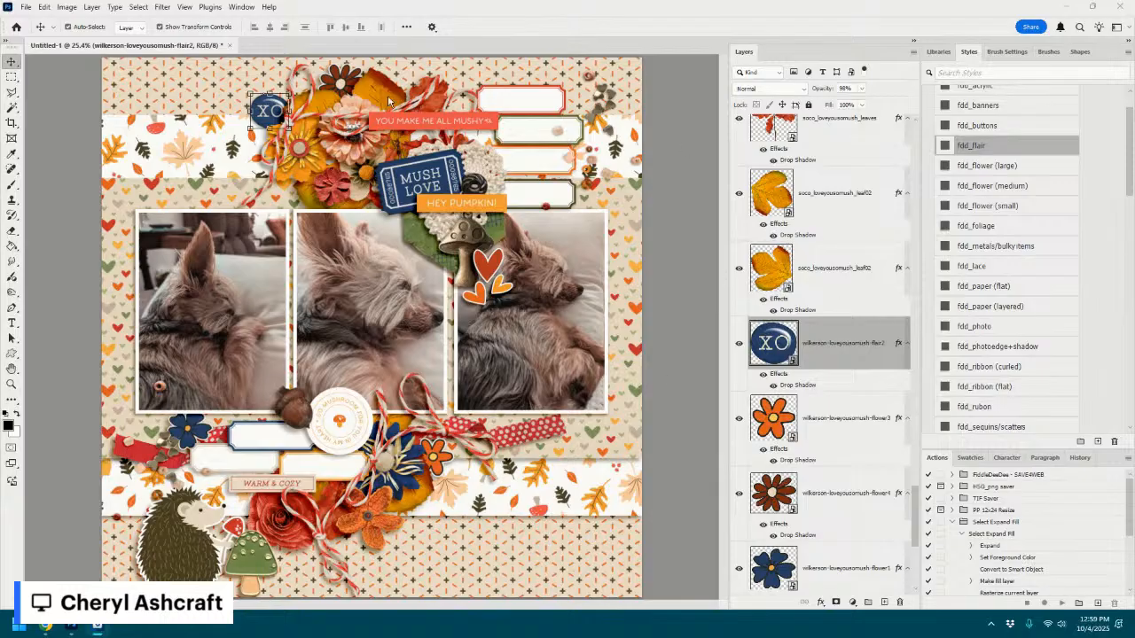
- Credit the kit in the file info description, crediting "Love You So Mush" to Designed by Soco and entering the second designer's name
left_click(27, 7)
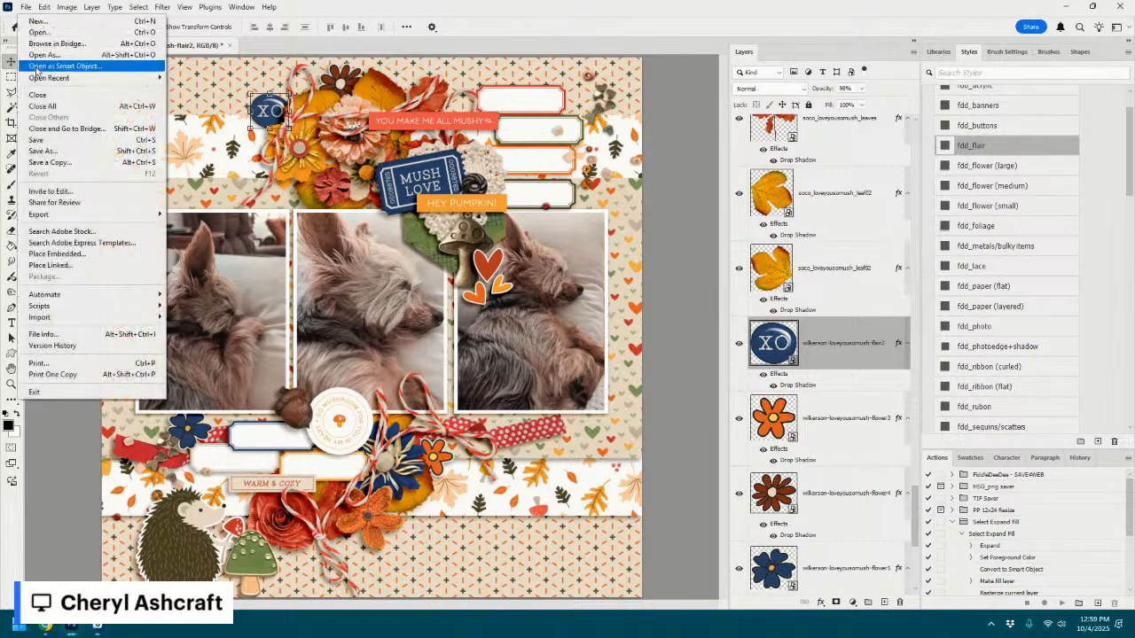
left_click(75, 334)
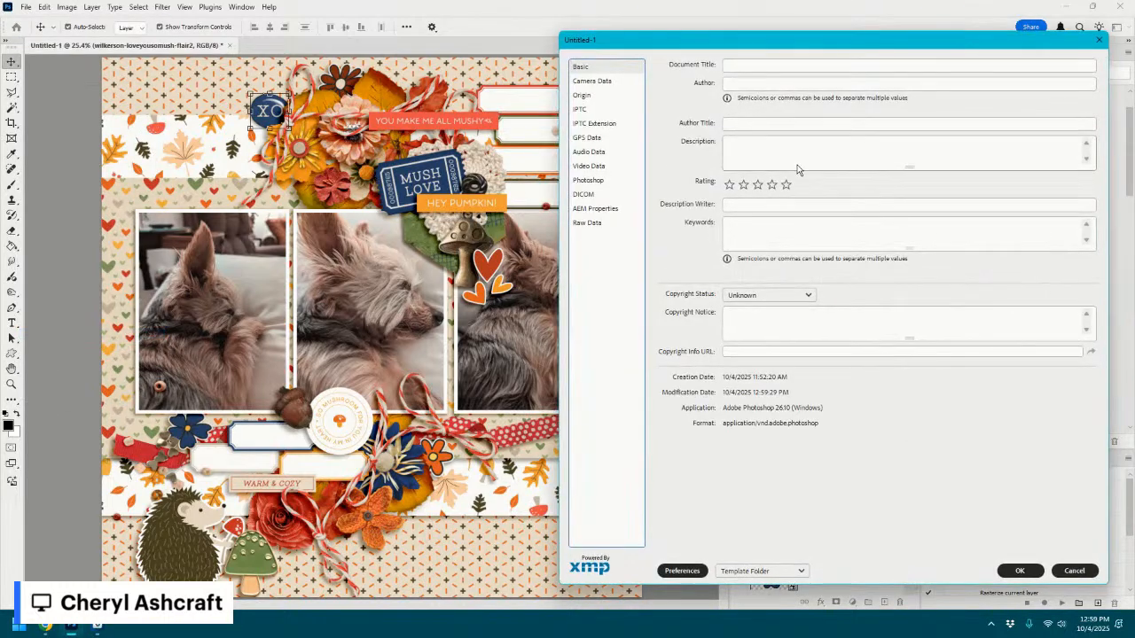
left_click(789, 158)
type("s")
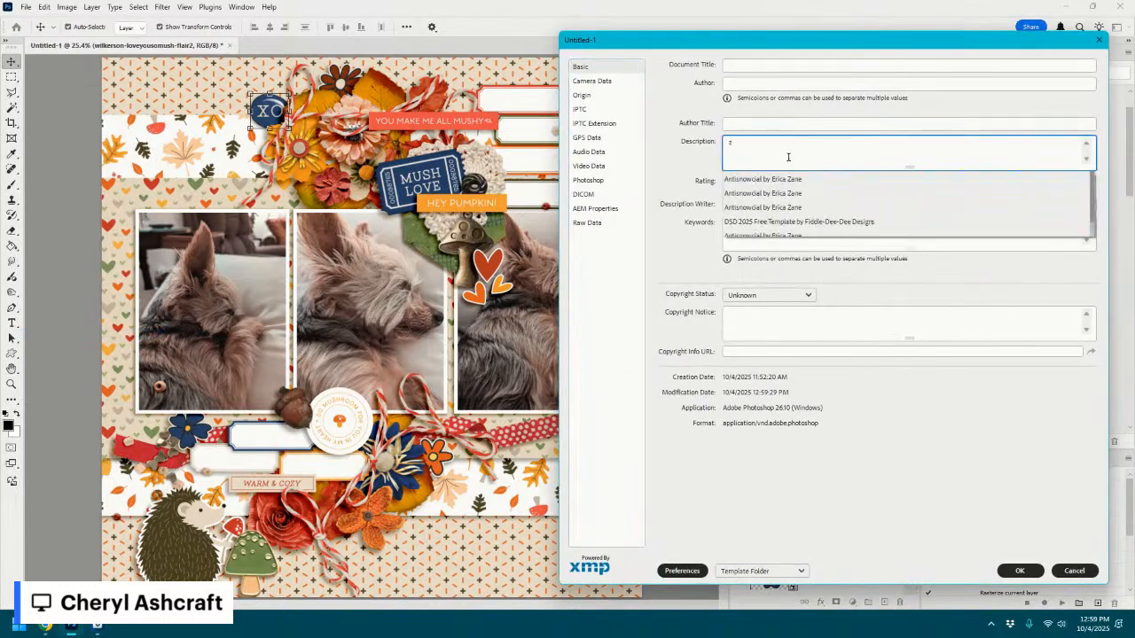
key("BackSpace")
type("Lov")
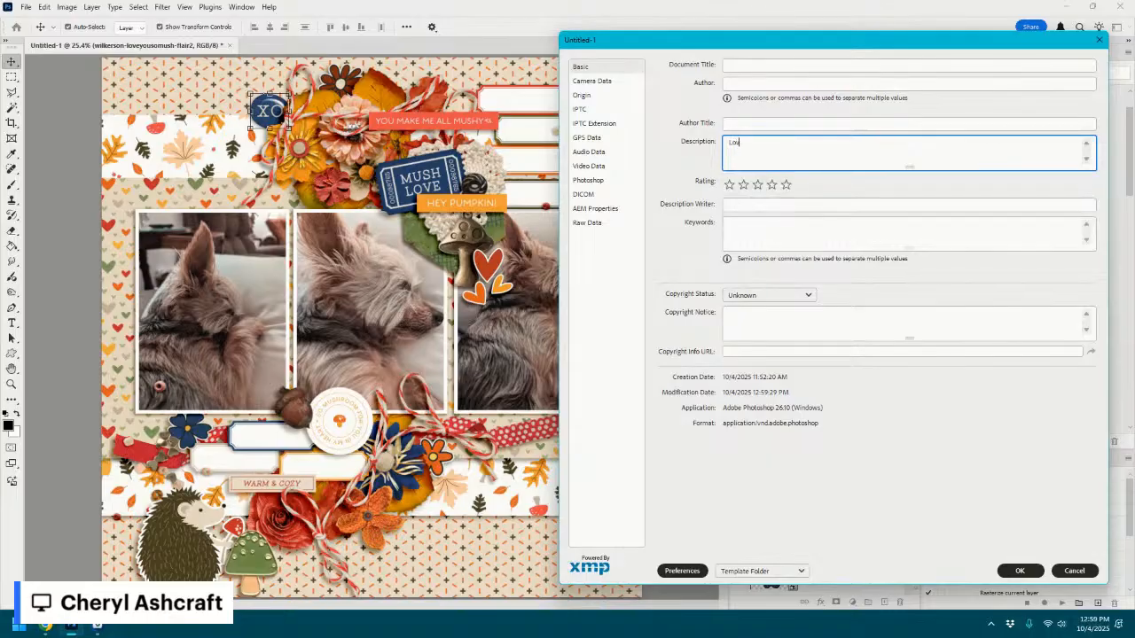
type("e You So Mush by Designed by Soco and Laur")
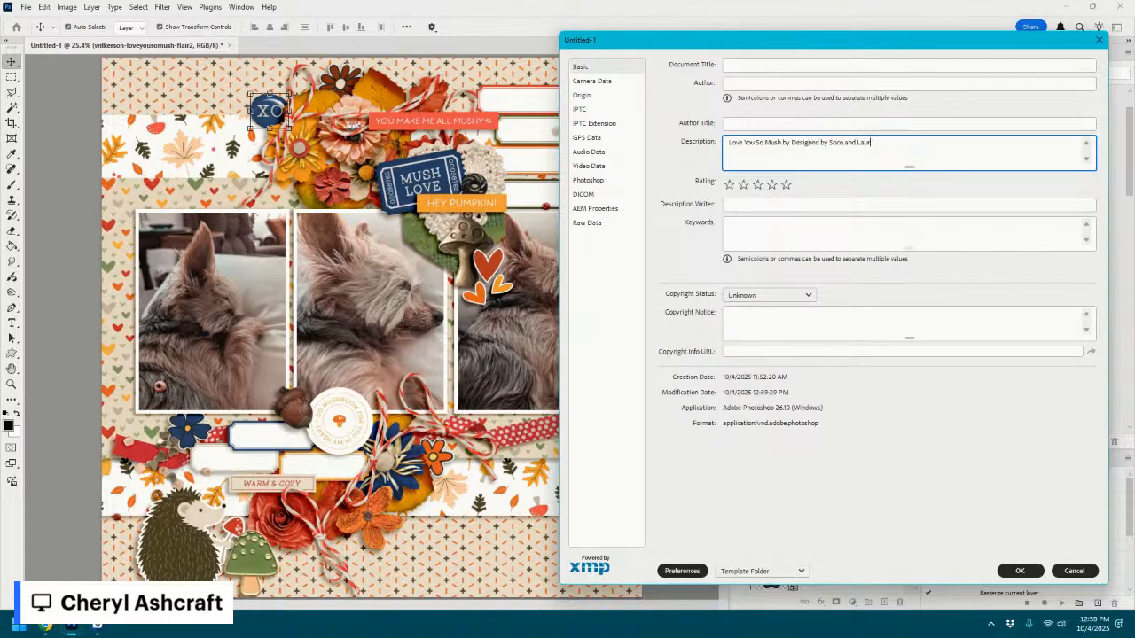
type("a Wilkerson")
key("Return")
- Add the description lines "Fonts are Stamp and Traveling Typewriter" and "Watch me create this layout:", and accept the file info
type("Fonts are Stamp and Traveling Typewri")
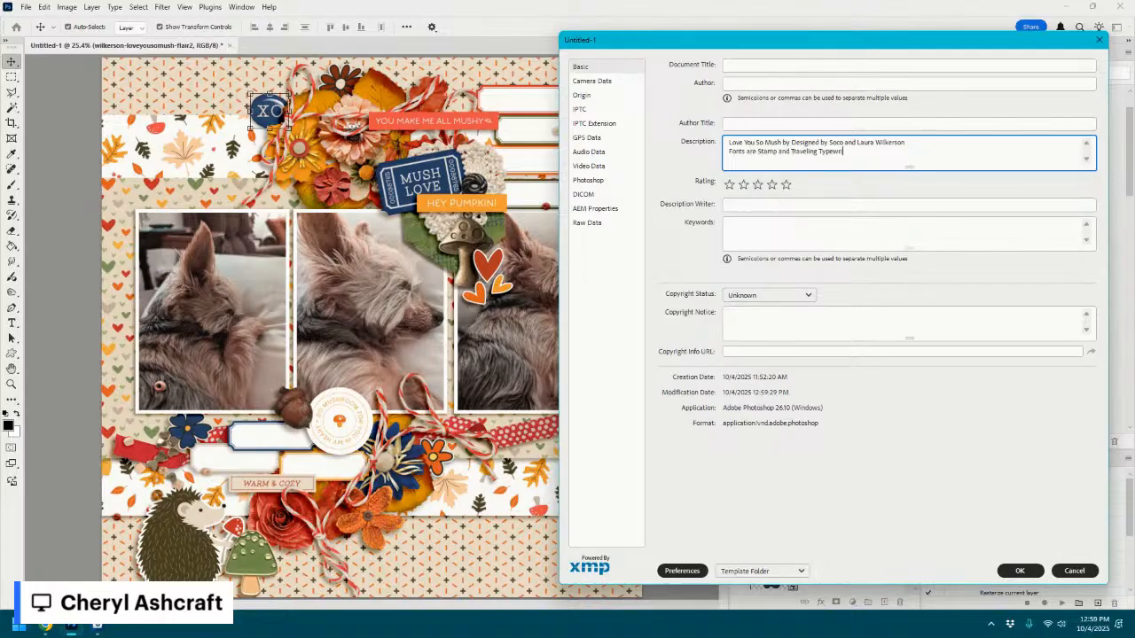
type("ter")
key("Return")
type("tch")
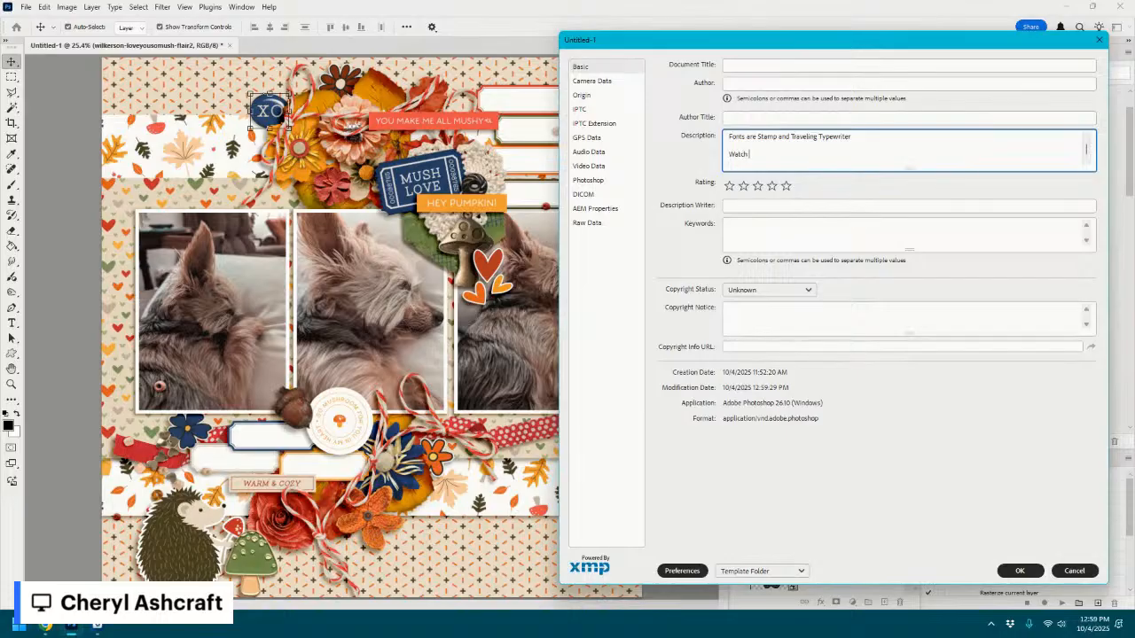
type(" me create this layout:")
key("Return")
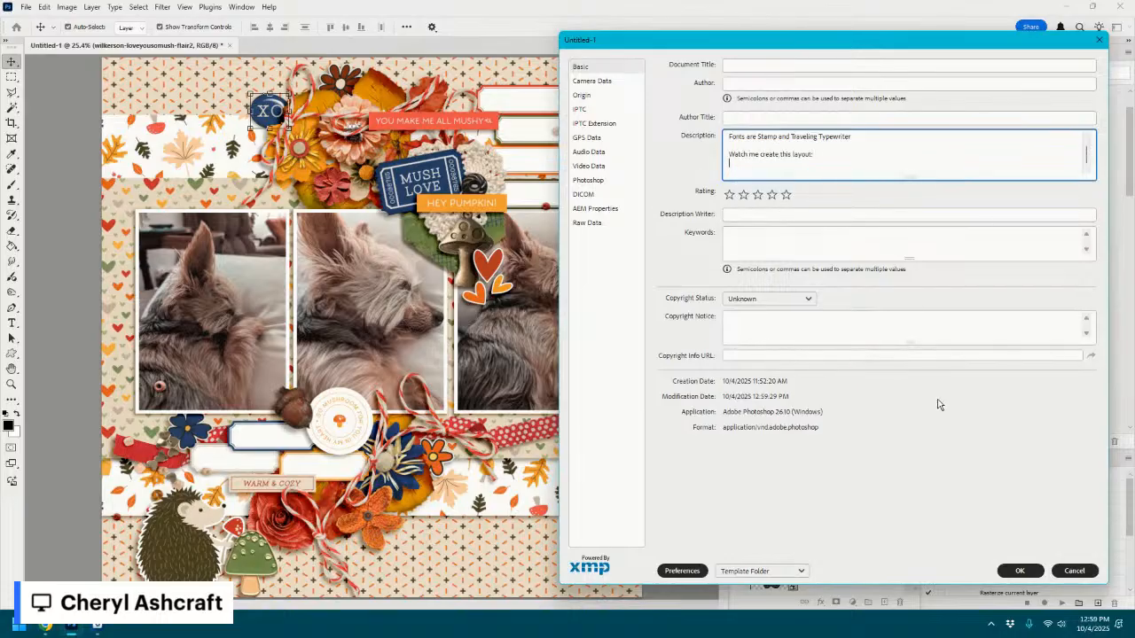
left_click(1020, 571)
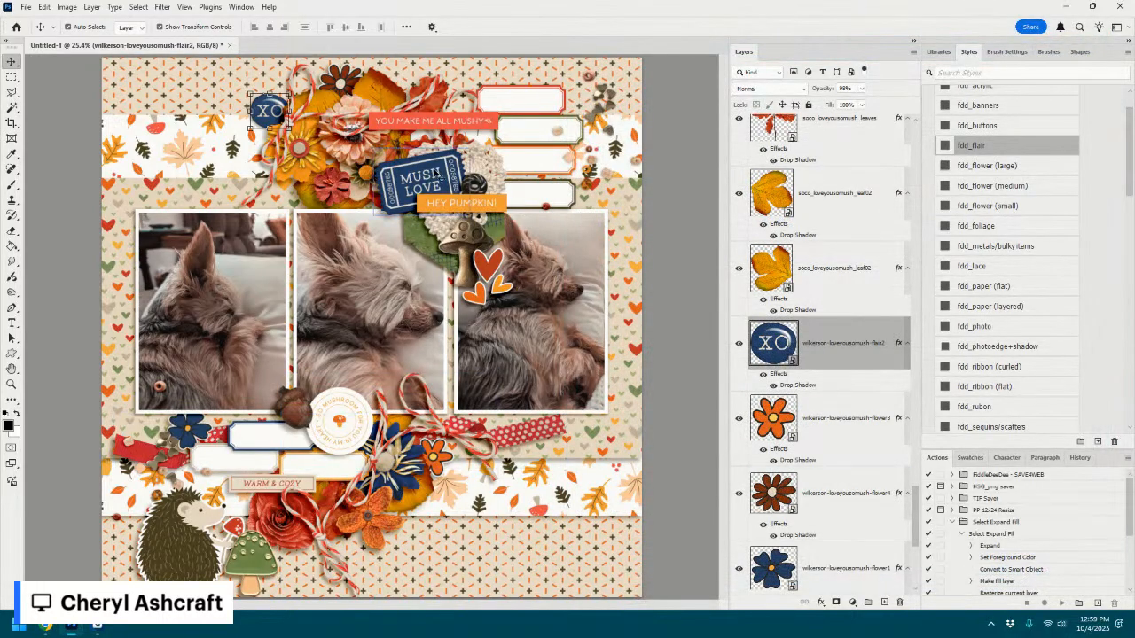
- Save the layout as the Photoshop file YouMakeMeAllMushy_Piper_2025-10-01 in the LAYOUTS IN PROGRESS folder
left_click(441, 121)
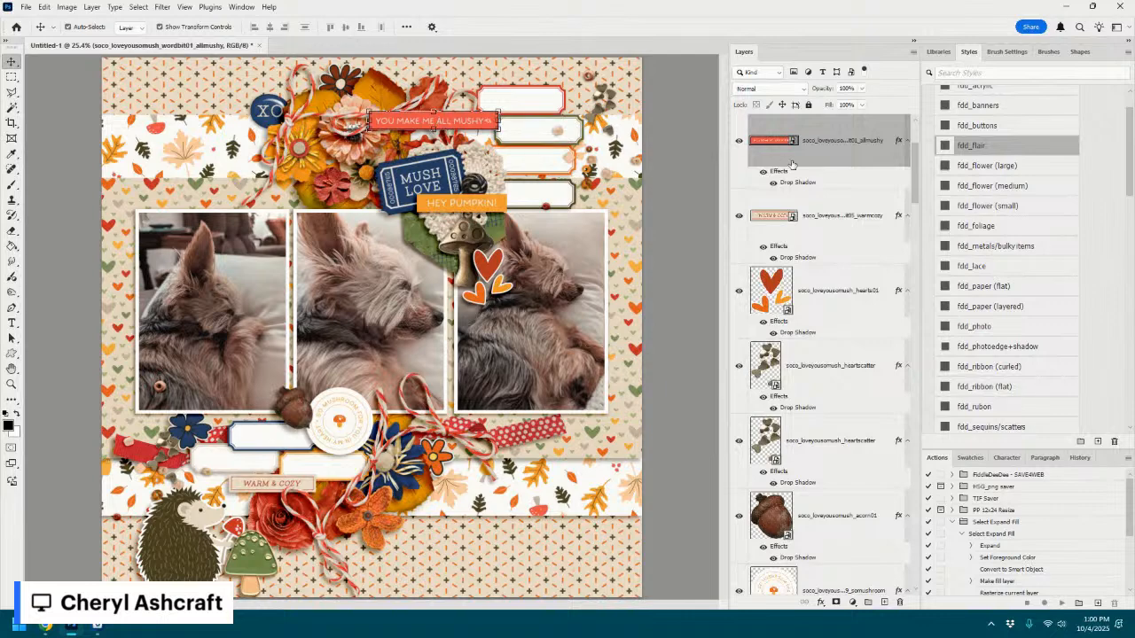
left_click(496, 330)
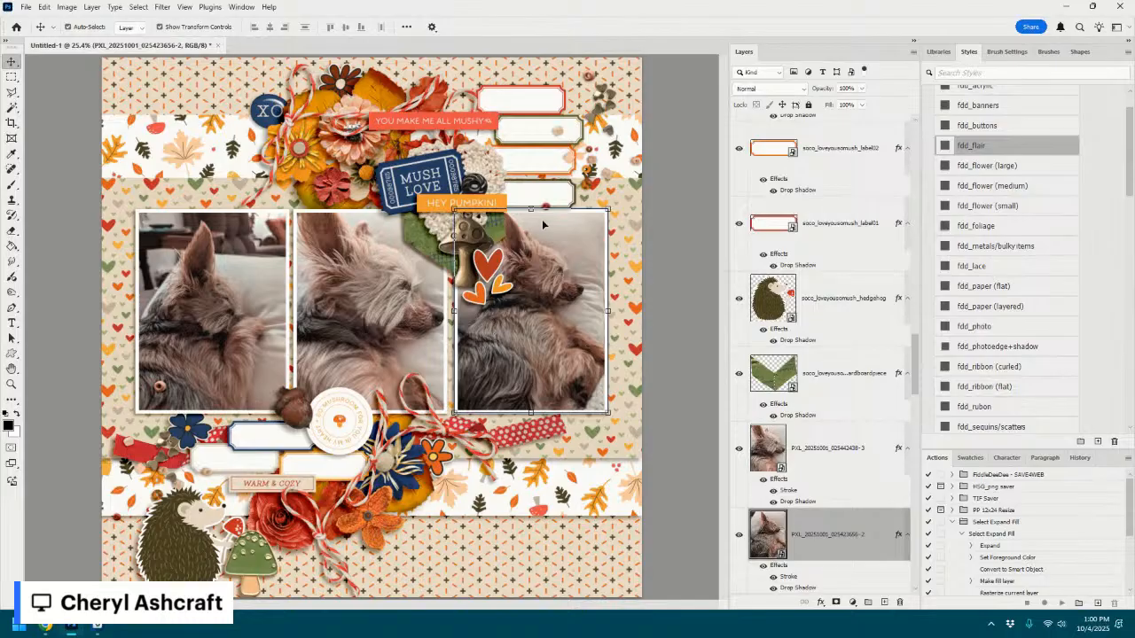
left_click(26, 8)
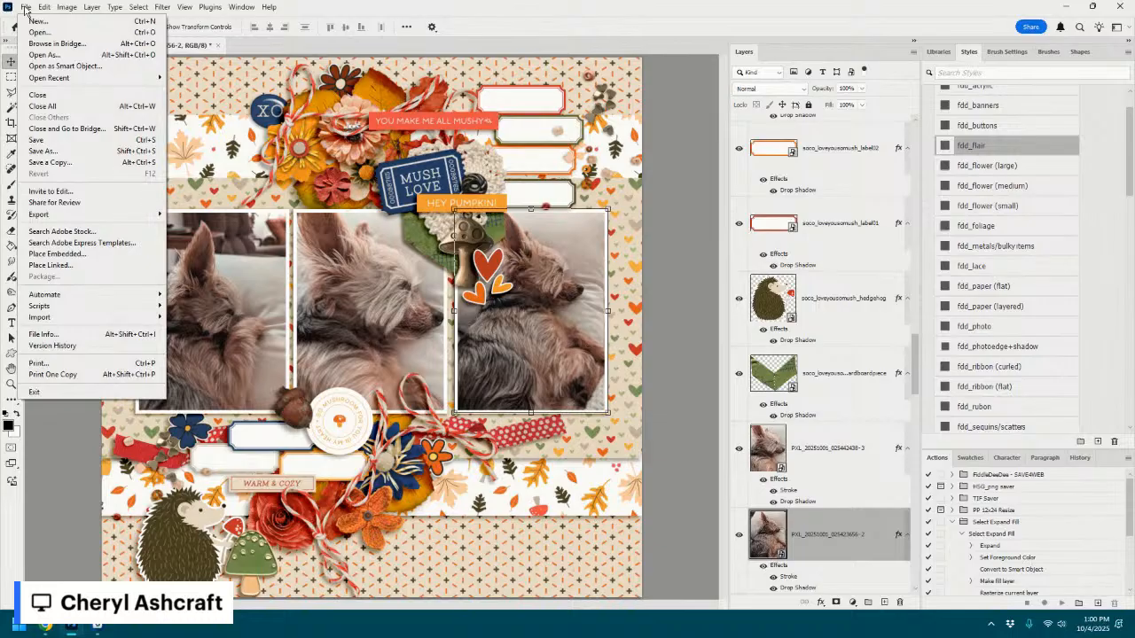
left_click(44, 151)
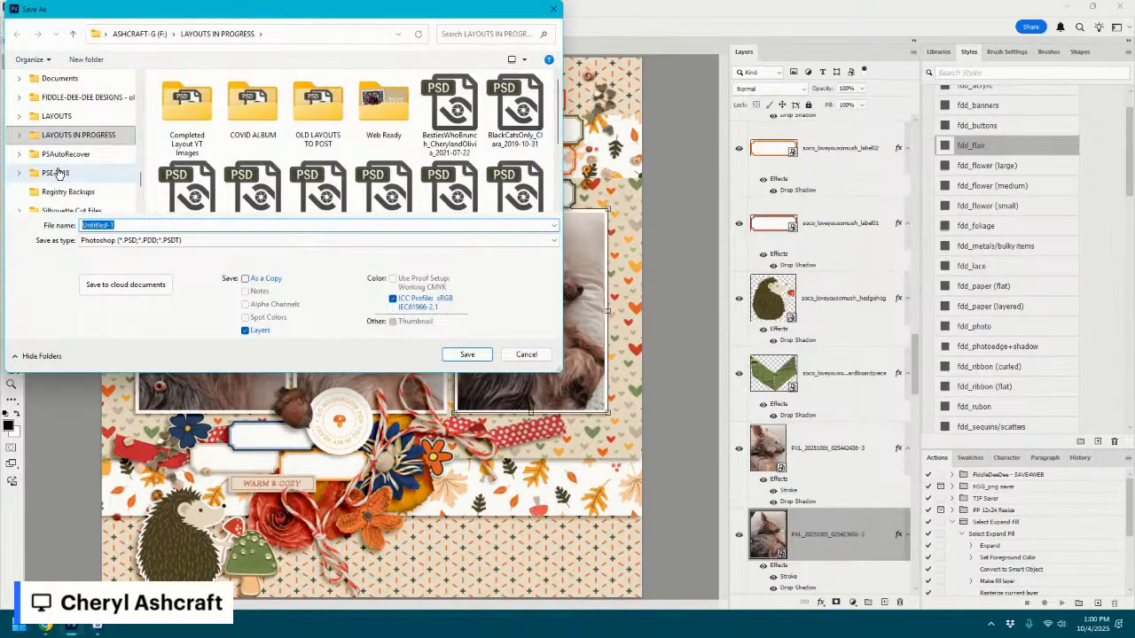
type("YouMake")
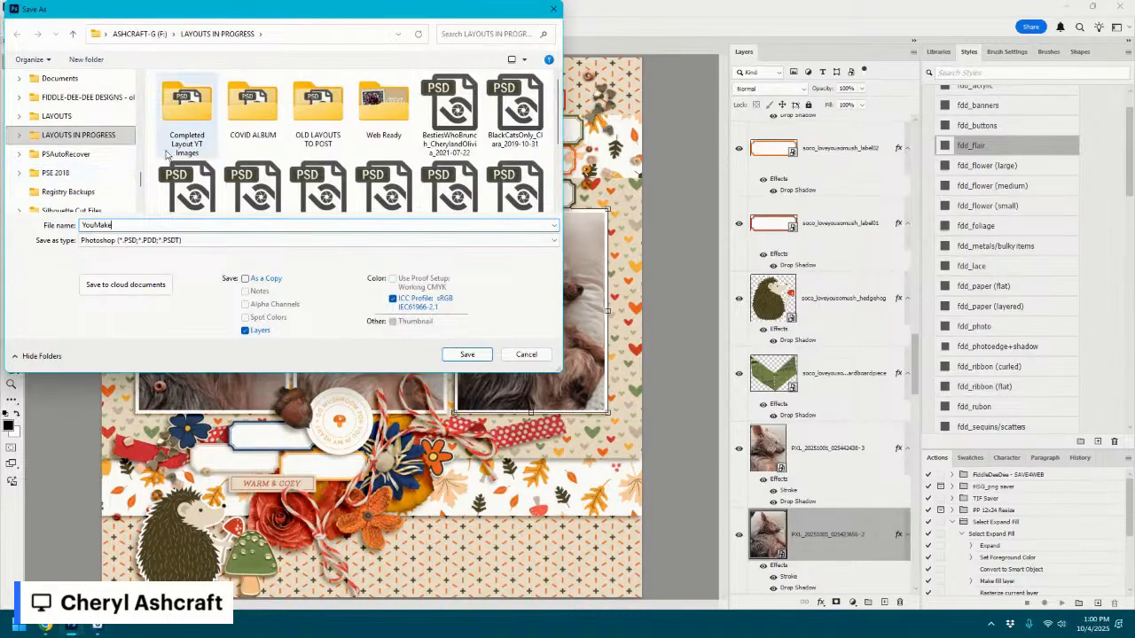
left_click_drag(413, 17, 453, 71)
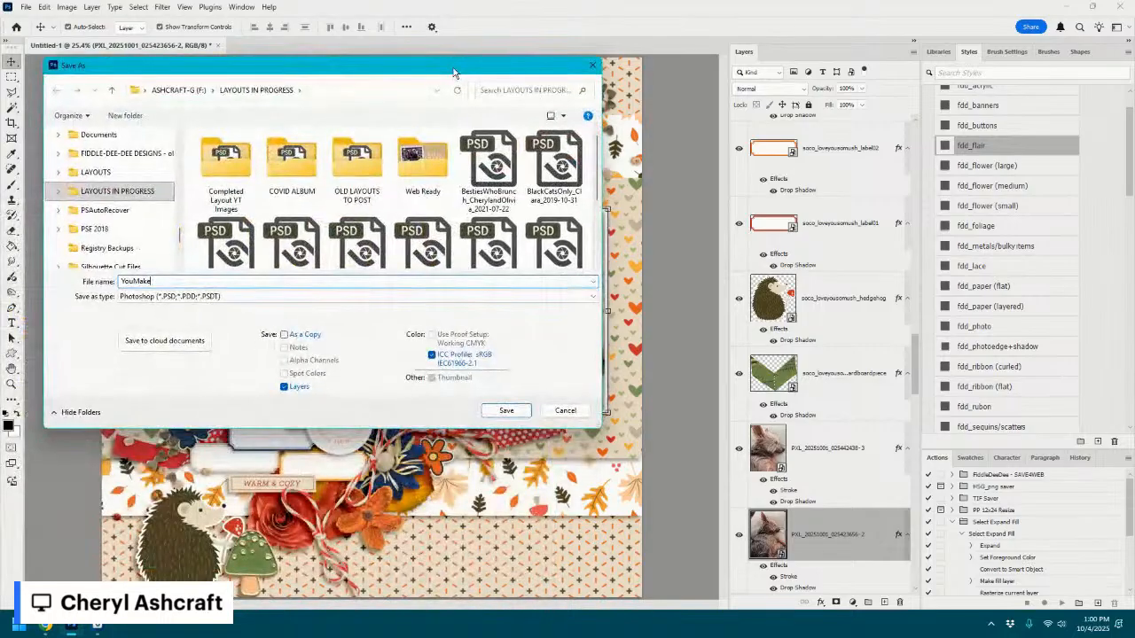
type("MeAllMushy_Piper_2025-10-")
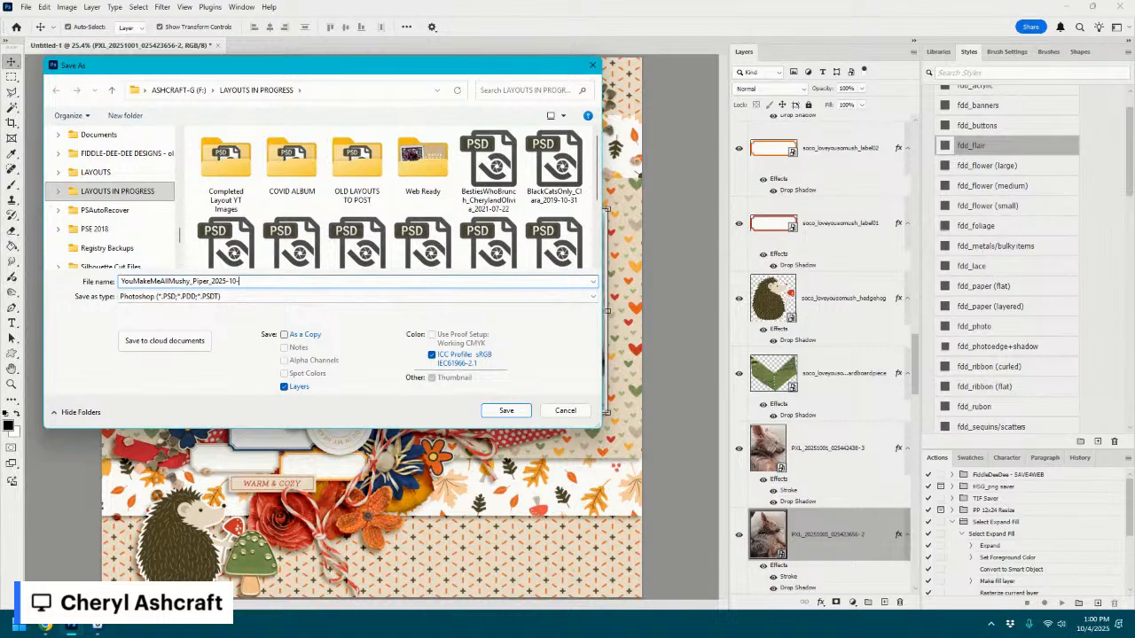
type("01")
key("Return")
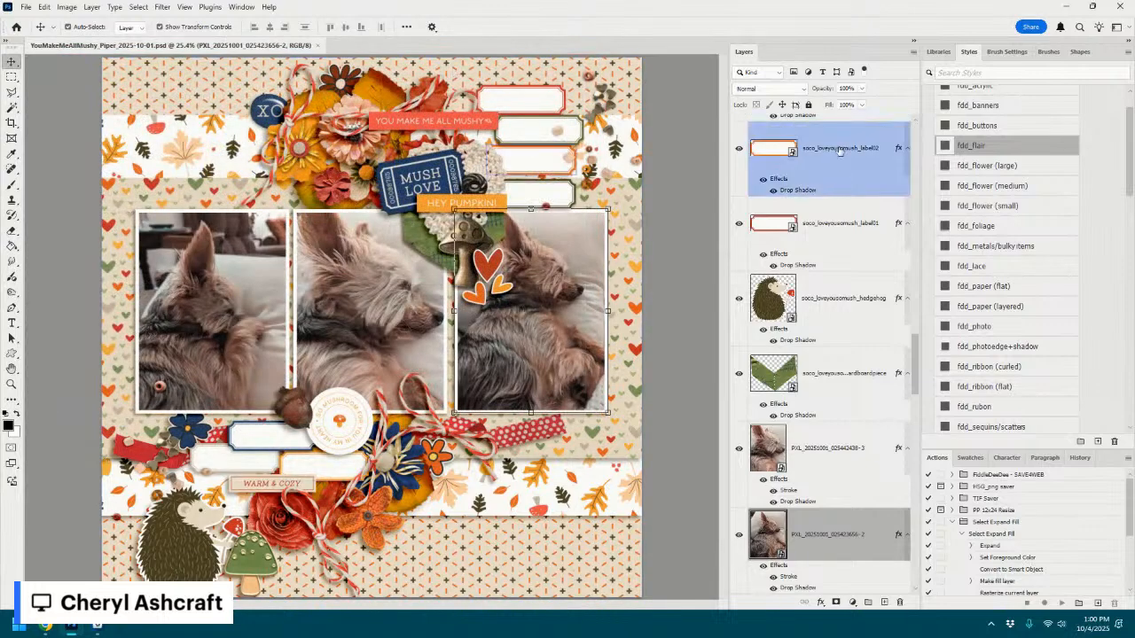
- Reposition the orange, green and red labels beside the upper cluster into a tighter, staggered stack
mouse_move(560, 174)
left_mouse_down()
mouse_move(551, 171)
mouse_move(564, 171)
left_mouse_up()
left_click(581, 132)
left_click_drag(581, 132, 535, 167)
key("Return")
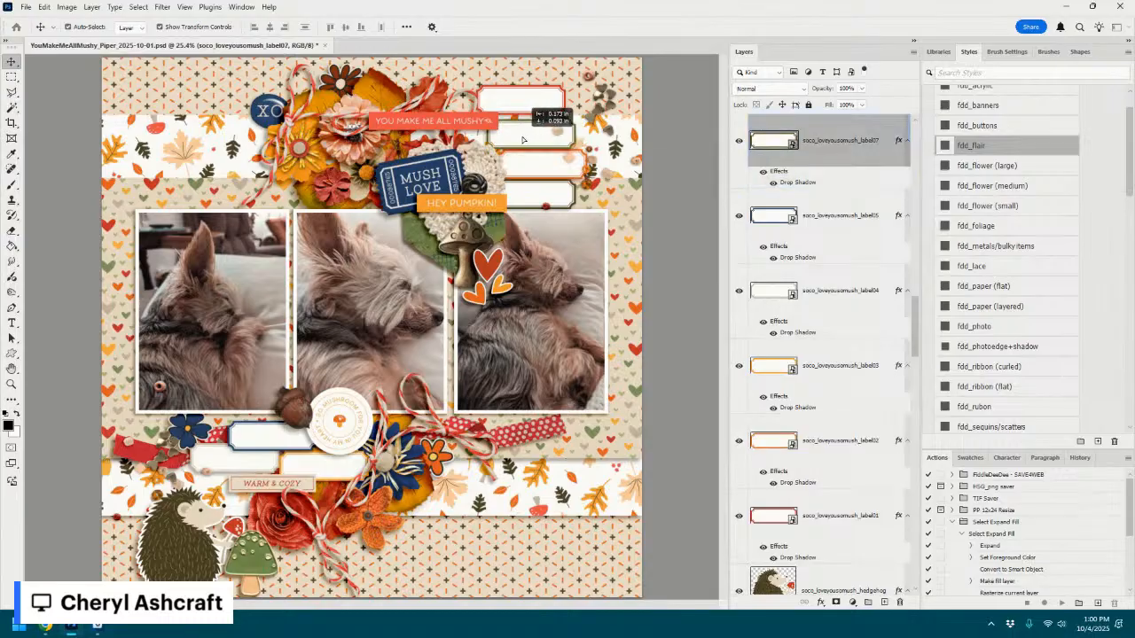
left_click_drag(531, 103, 538, 108)
- Save the layout file with the rearranged labels
left_click(525, 281)
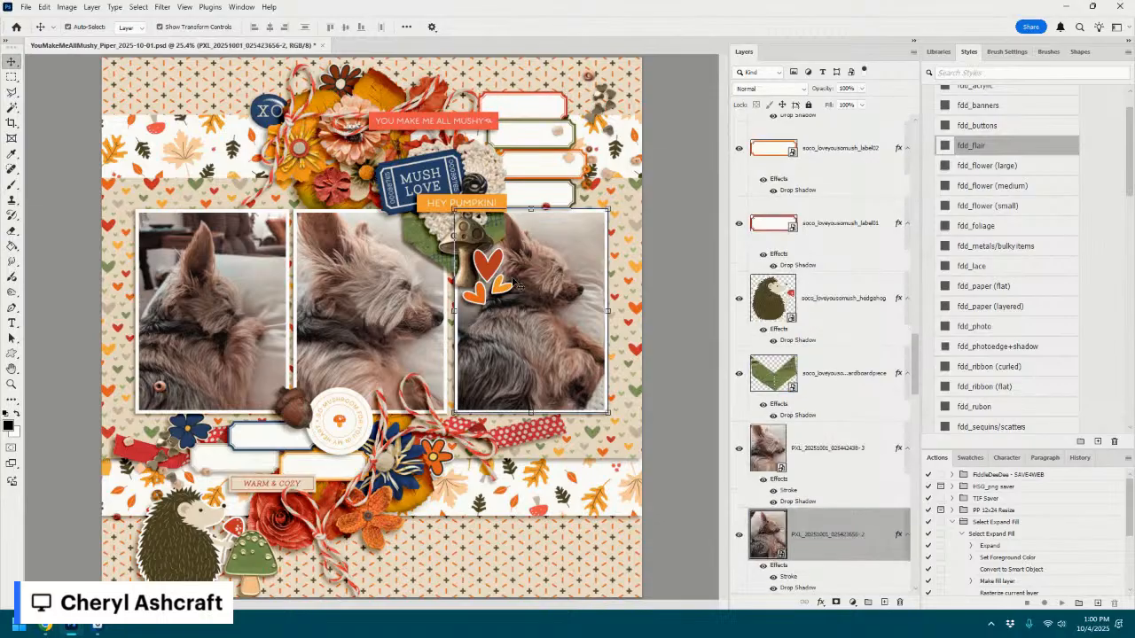
scroll(517, 284, "down", 1)
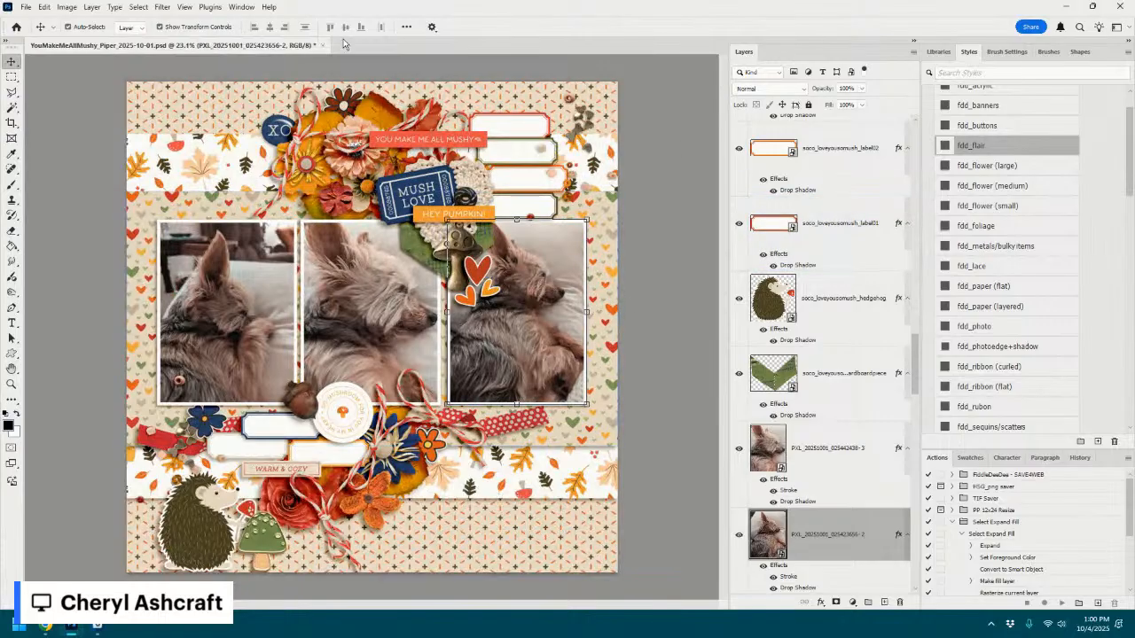
left_click(27, 8)
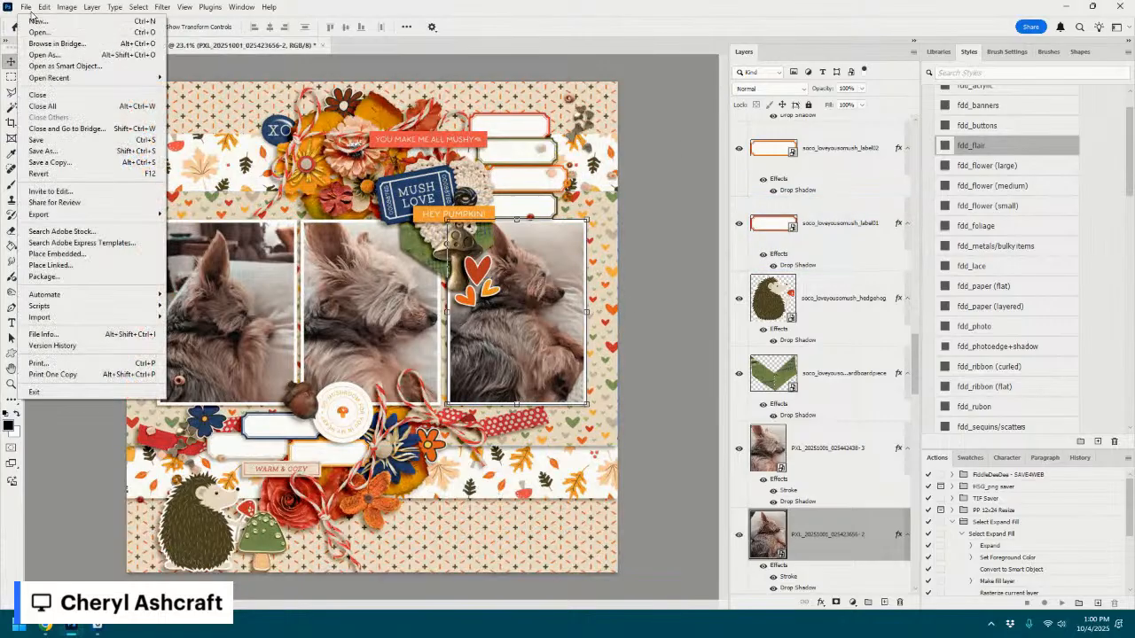
left_click(57, 142)
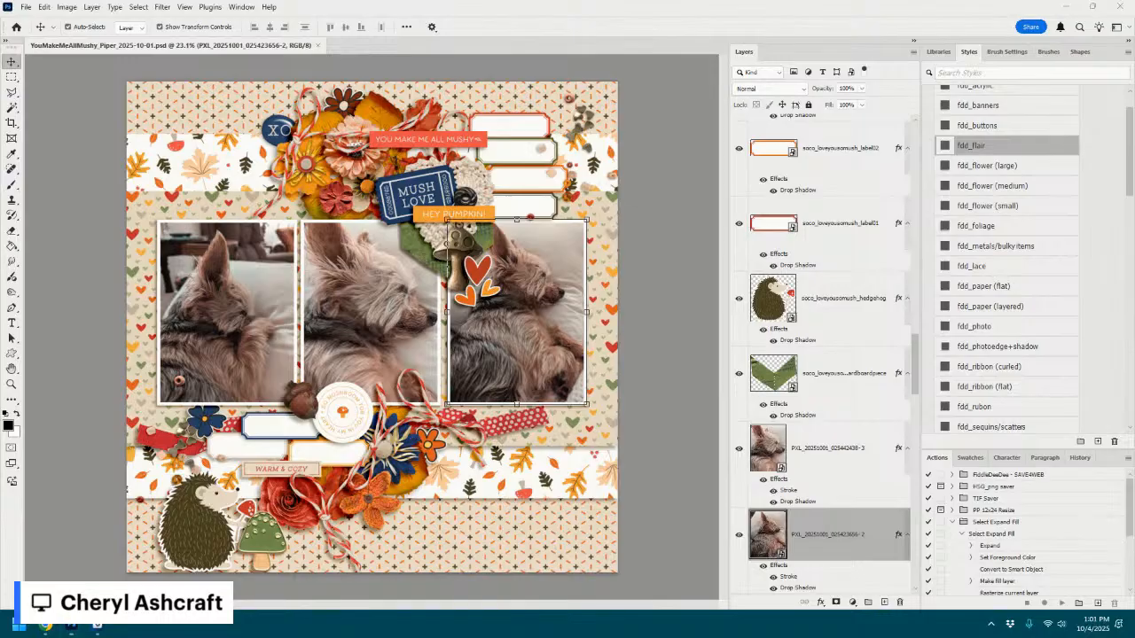
- Switch to the browser, examine the featured layouts in the Gallery Standouts post "Finger Point October 4 2025", and close the page
key("super+d")
key("super+d")
left_click_drag(1134, 124, 418, 151)
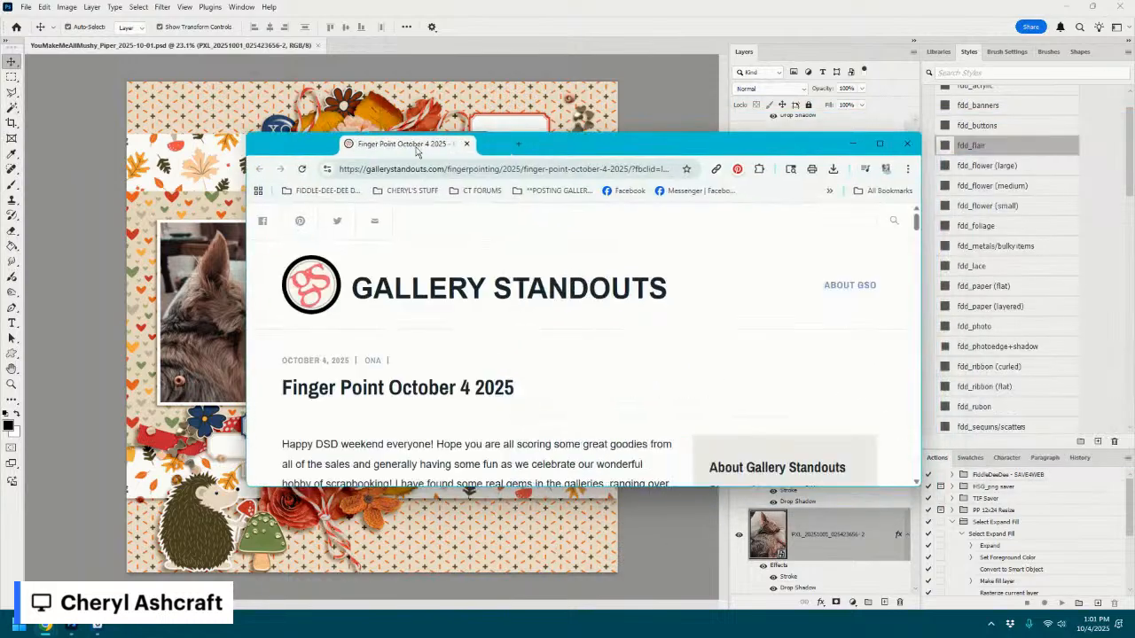
left_click(881, 145)
scroll(564, 307, "down", 9)
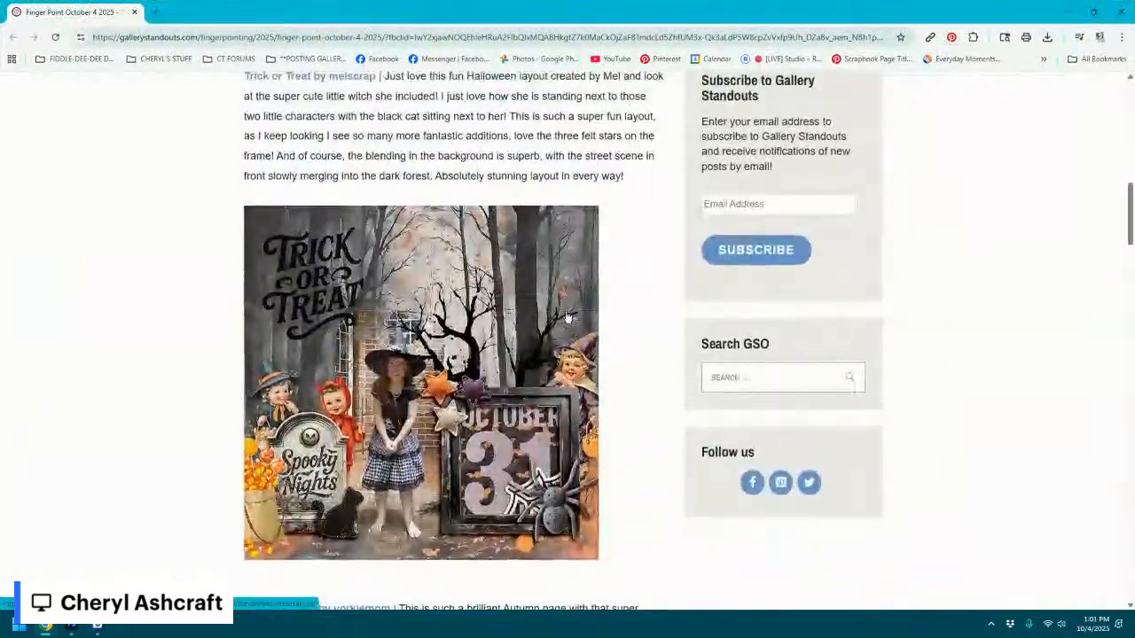
scroll(567, 316, "down", 20)
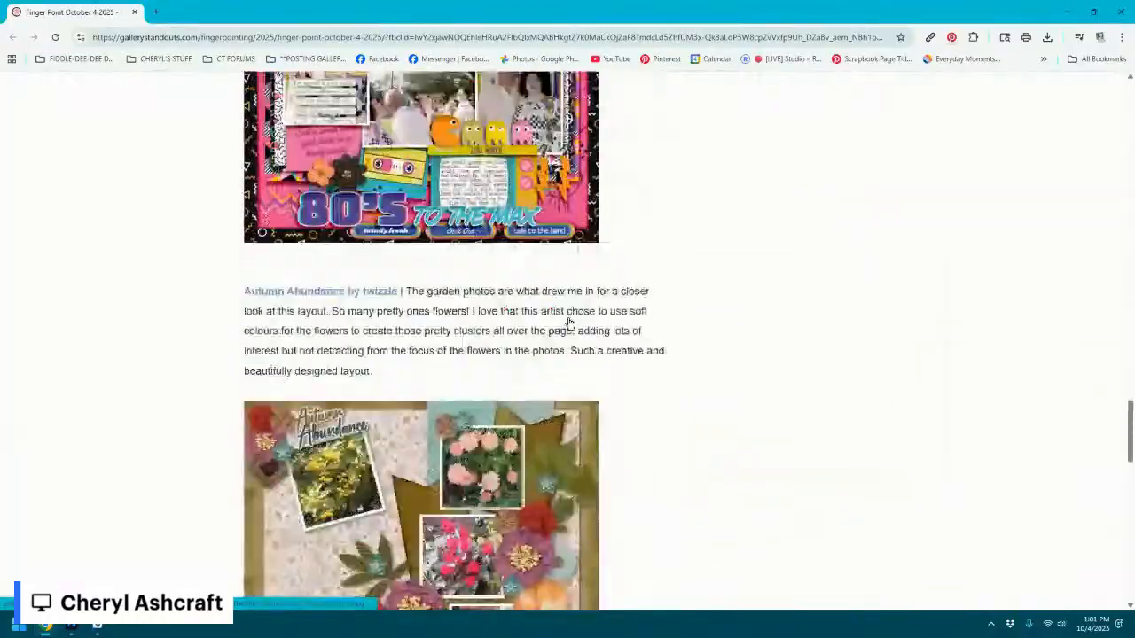
scroll(570, 324, "up", 4)
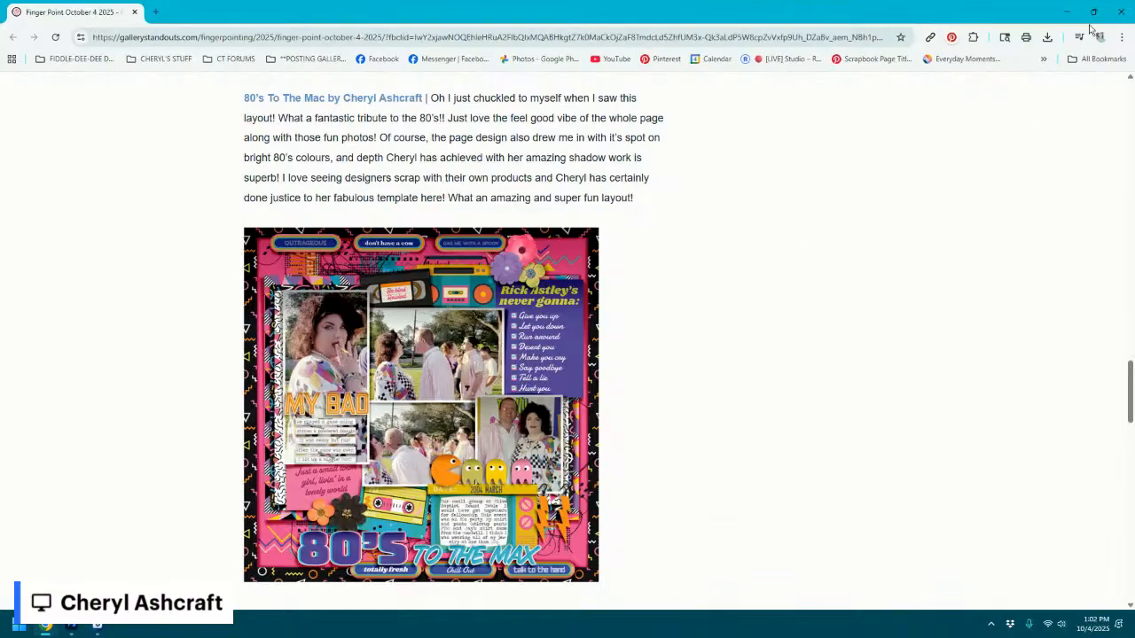
left_click(1119, 11)
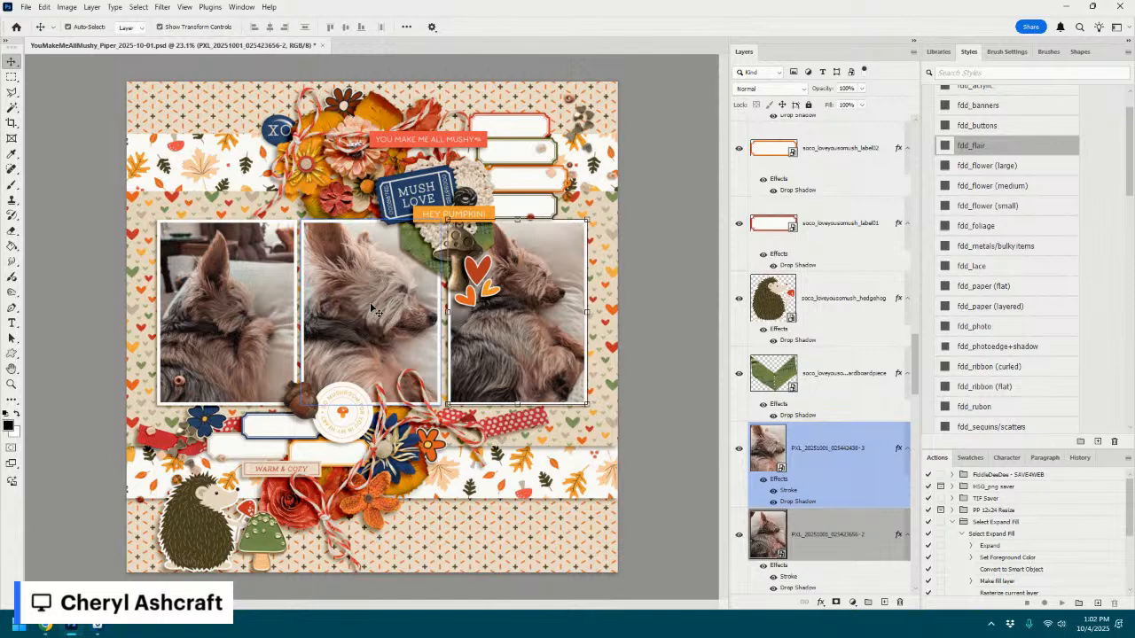
- Undo a trial nudge of the third dog photo, and nudge the middle photo slightly to the right instead to adjust the gaps
key("shift+Right")
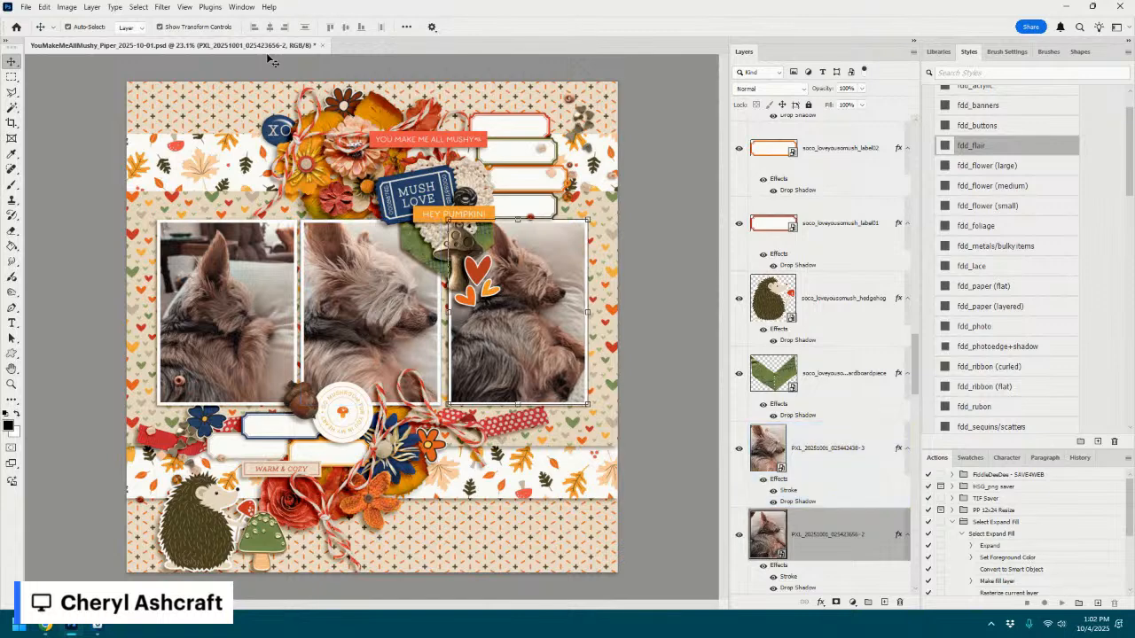
key("ctrl+z")
left_click(401, 324, "ctrl")
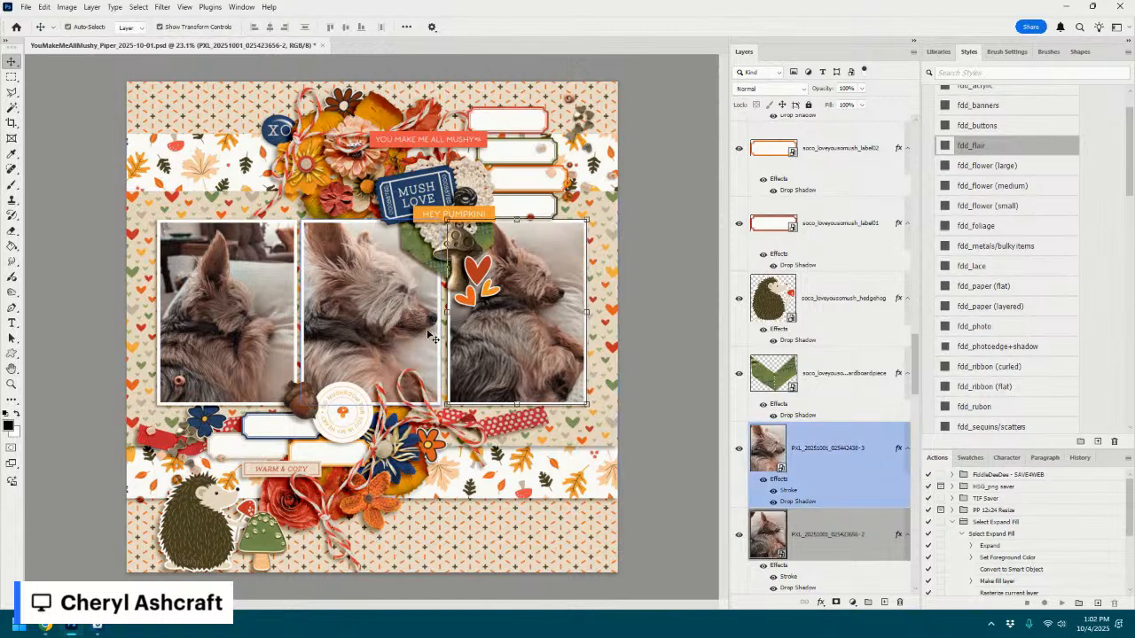
key("shift+Right")
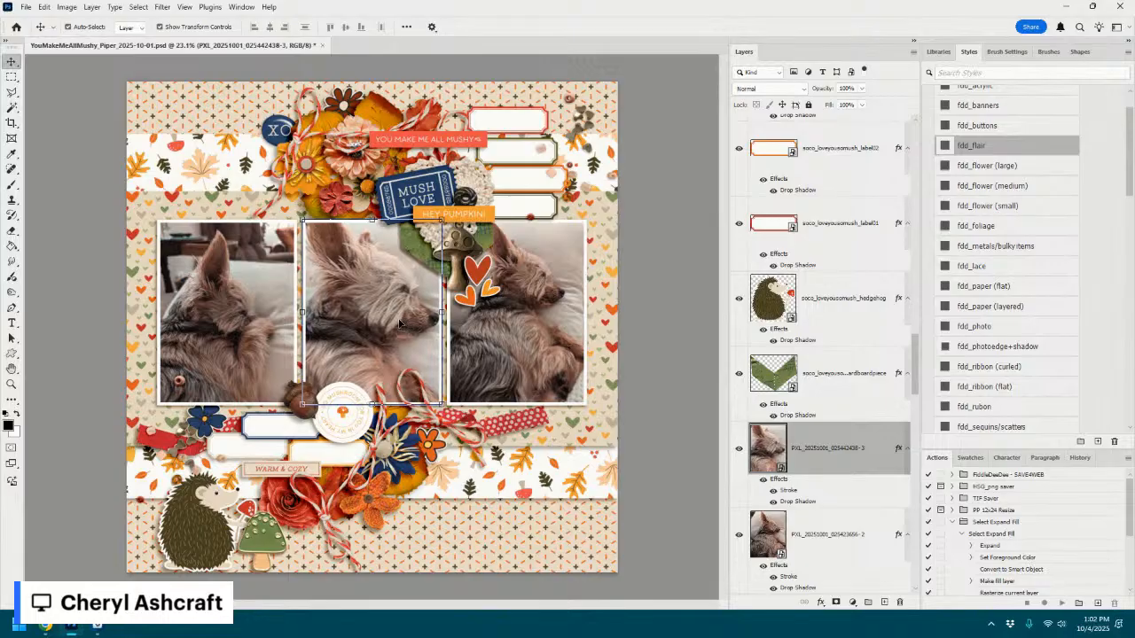
key("Left")
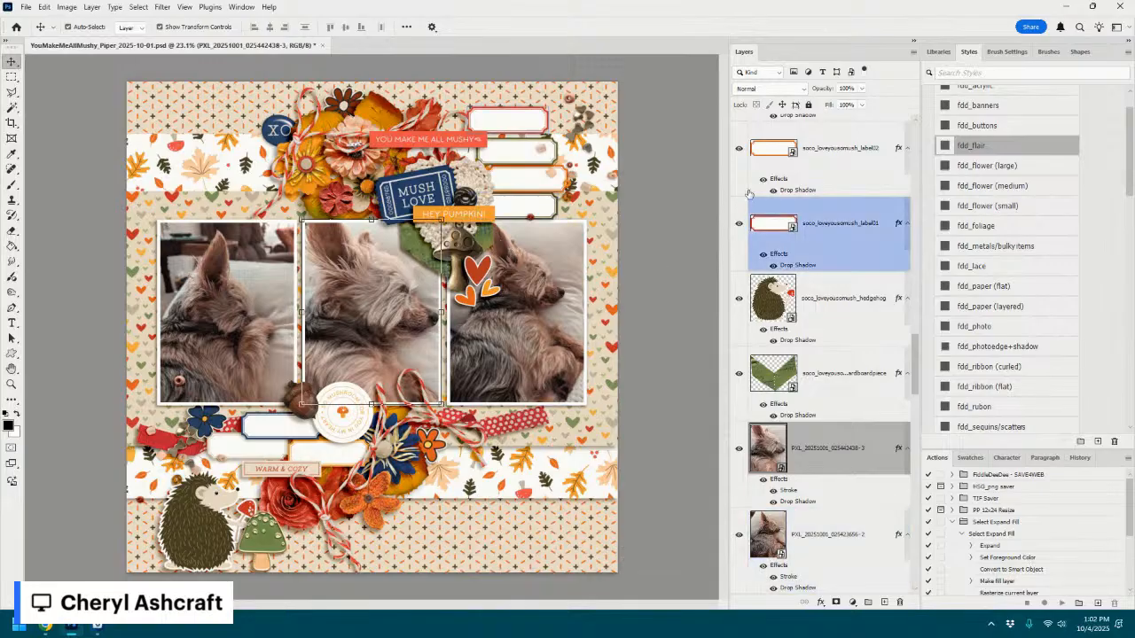
left_click(677, 188)
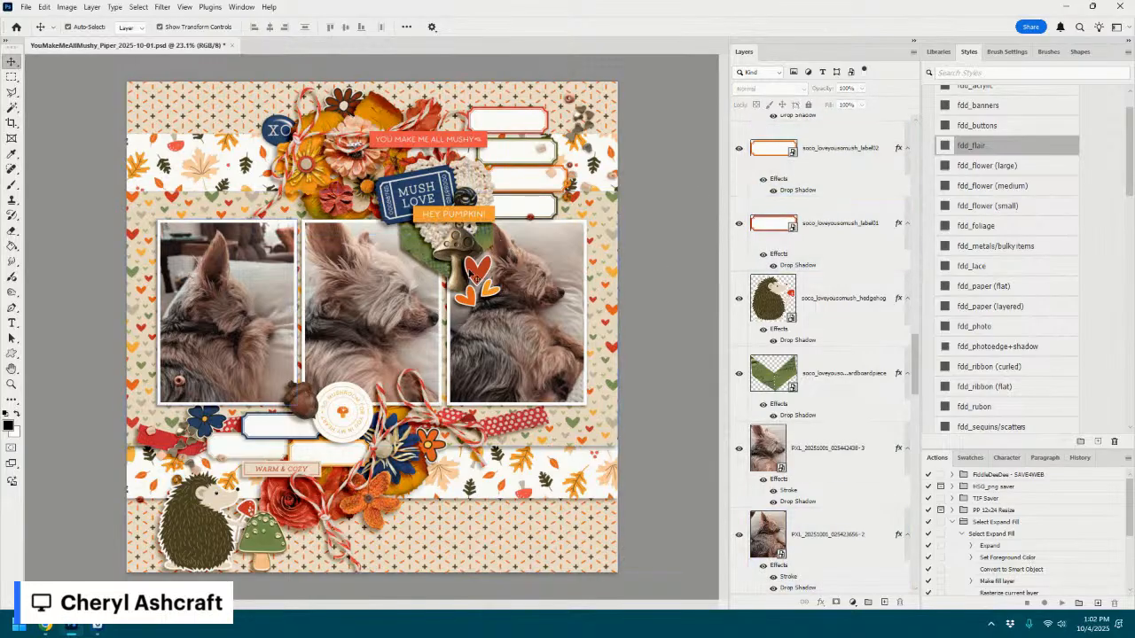